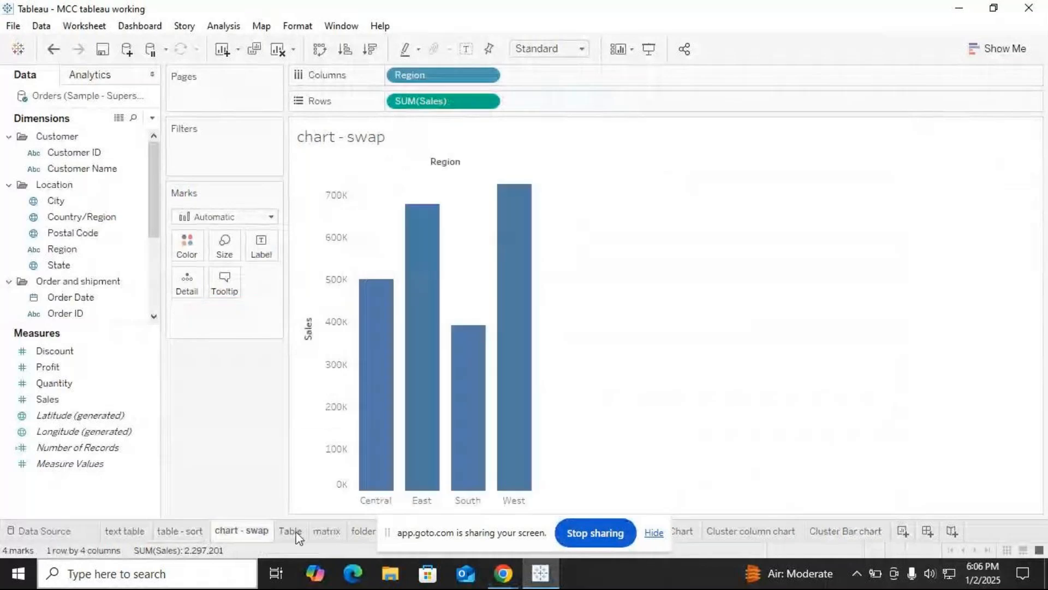
# Step: Hide the screen-sharing notice and look through the worksheets from Table to Cluster Bar chart
pyautogui.click(290, 531)
pyautogui.click(331, 531)
pyautogui.click(367, 533)
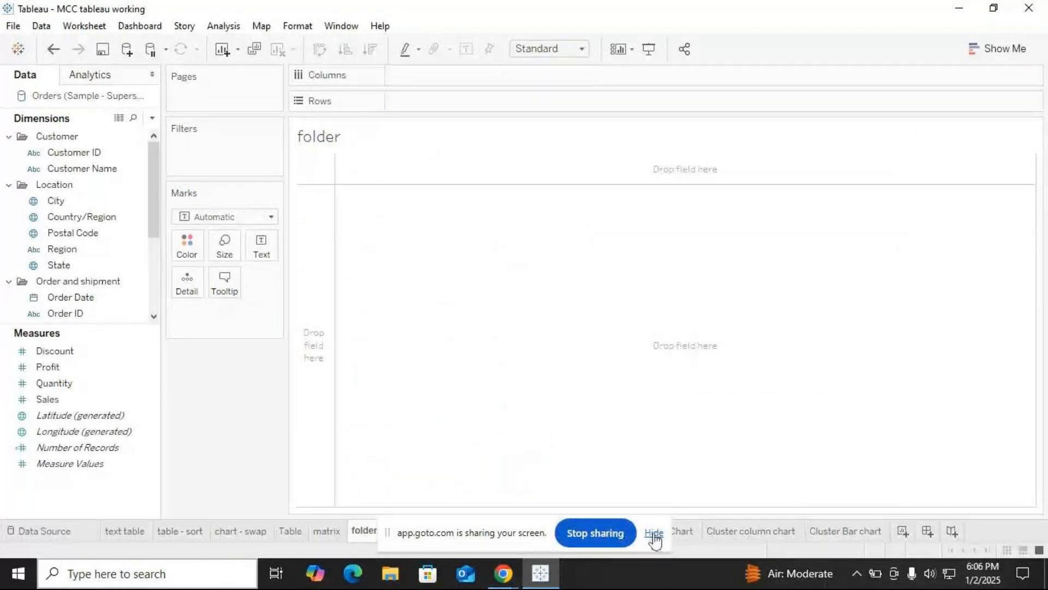
pyautogui.click(447, 528)
pyautogui.click(499, 532)
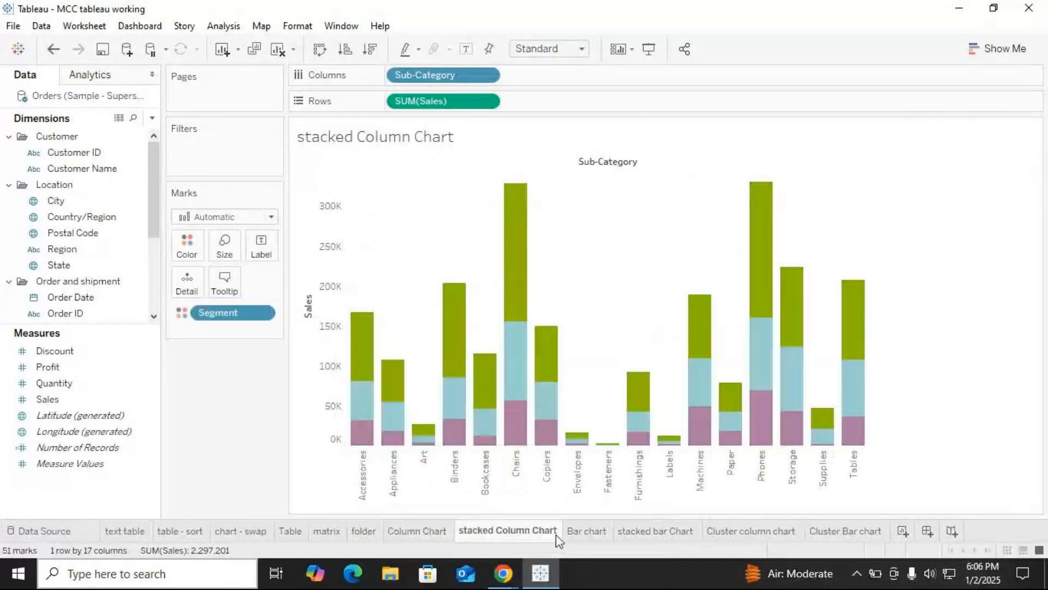
pyautogui.click(598, 533)
pyautogui.click(650, 534)
pyautogui.click(724, 540)
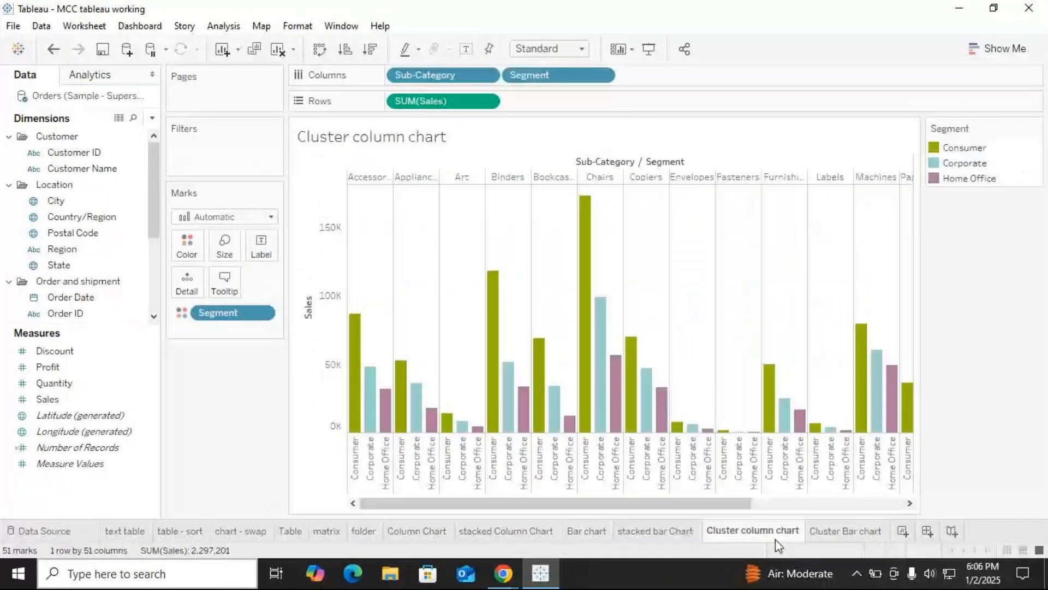
pyautogui.click(851, 538)
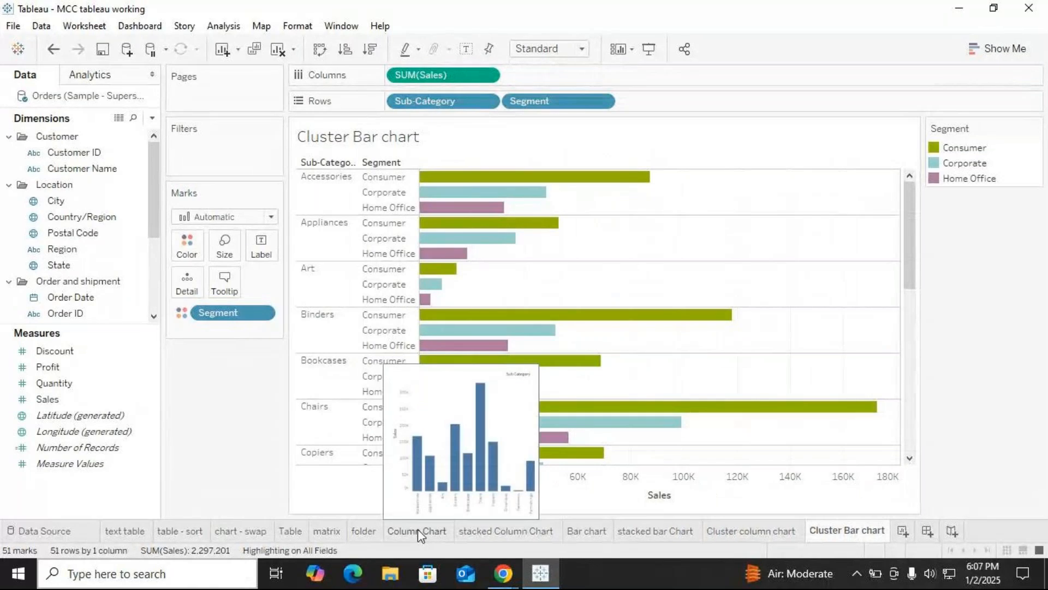
# Step: Switch to the GoTo Meeting window and mute the microphone
pyautogui.click(511, 574)
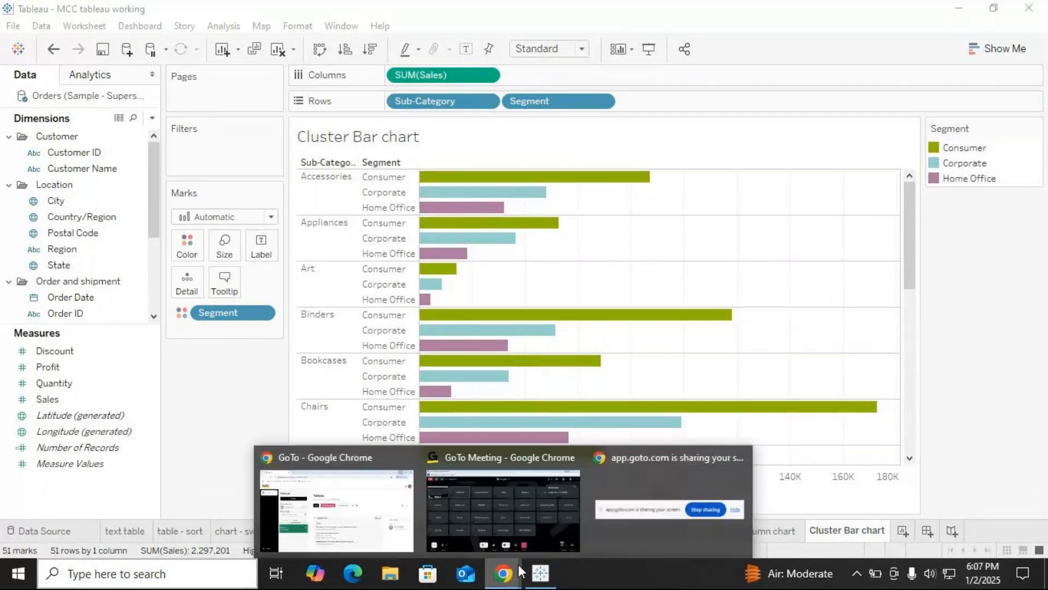
pyautogui.click(545, 534)
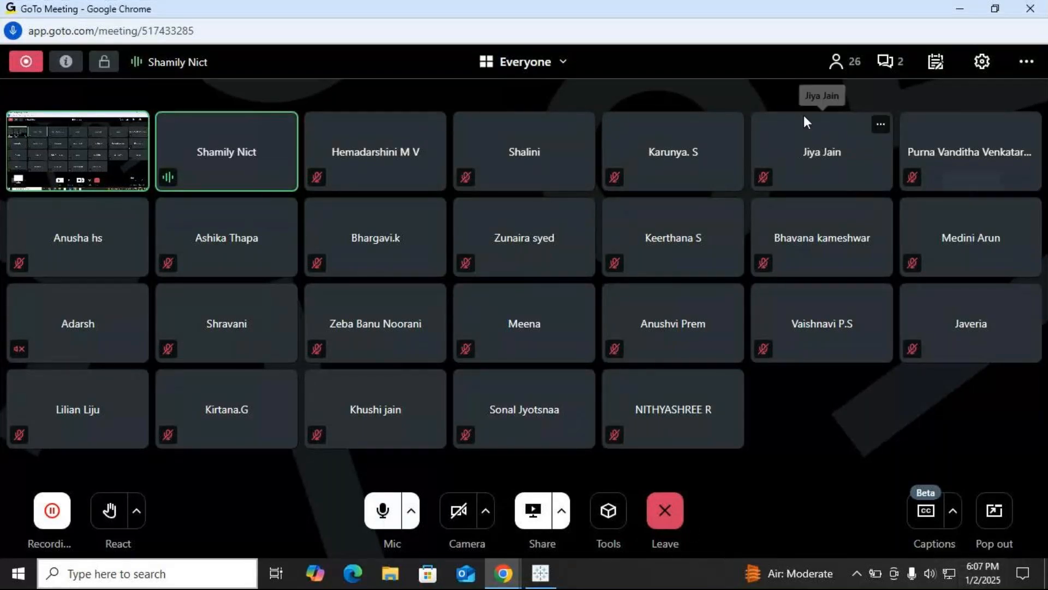
pyautogui.click(383, 511)
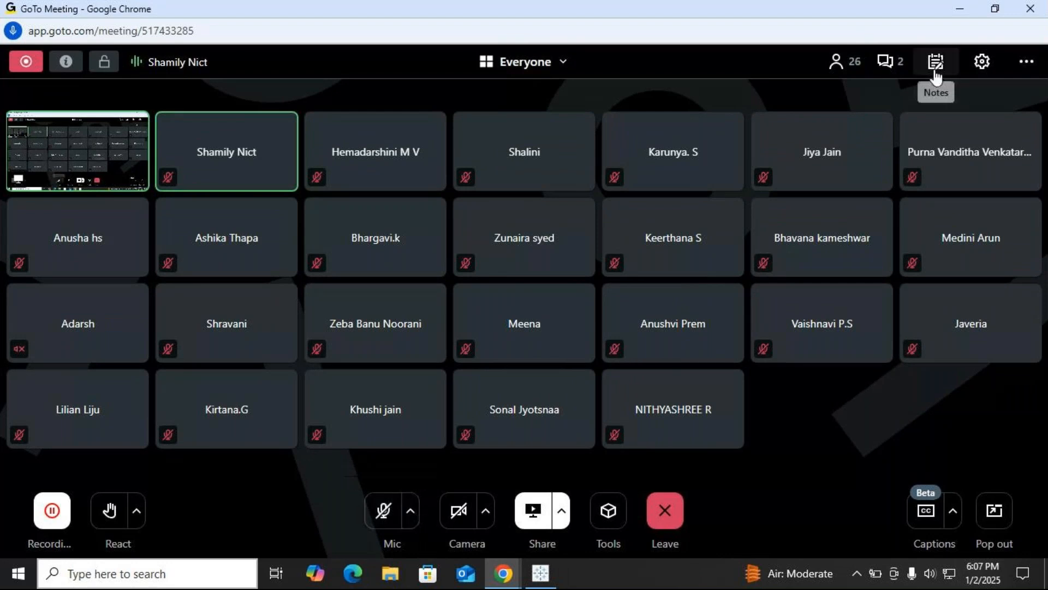
# Step: Read the meeting chat with private messages revealed, turn the microphone on, and close the chat
pyautogui.click(890, 60)
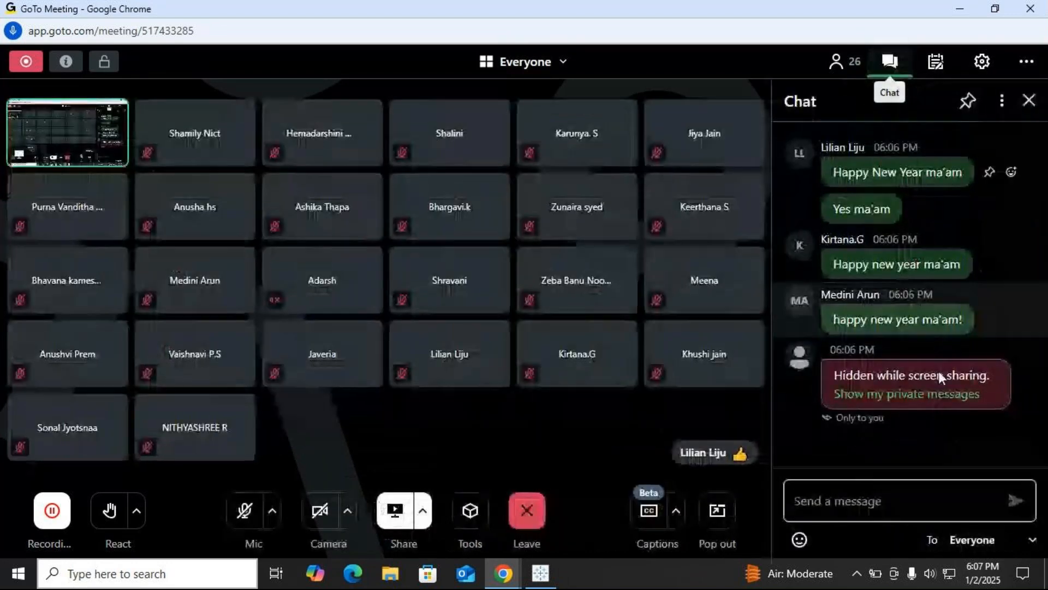
pyautogui.click(908, 393)
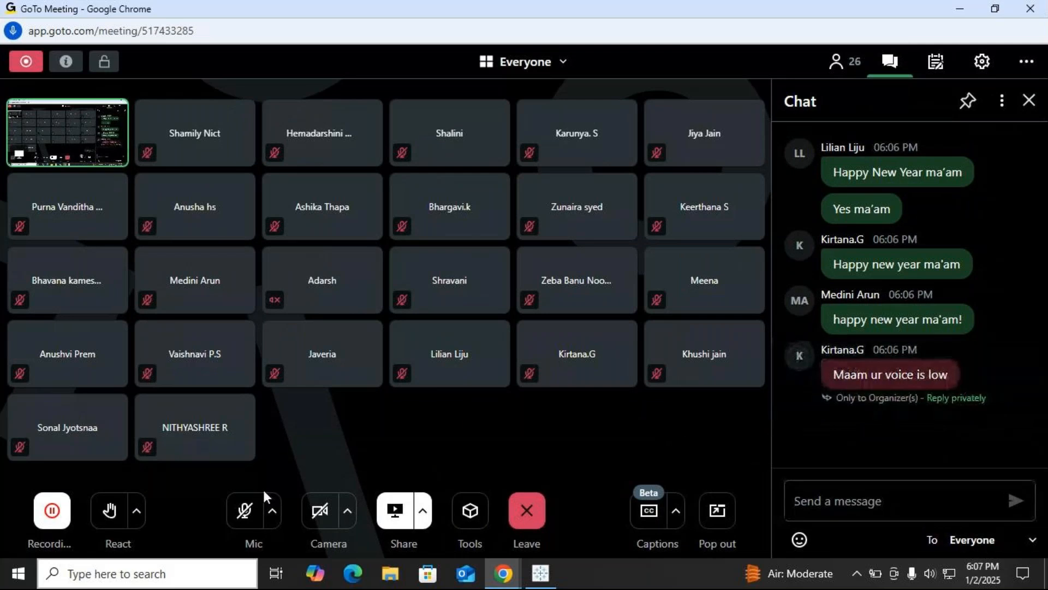
pyautogui.click(245, 510)
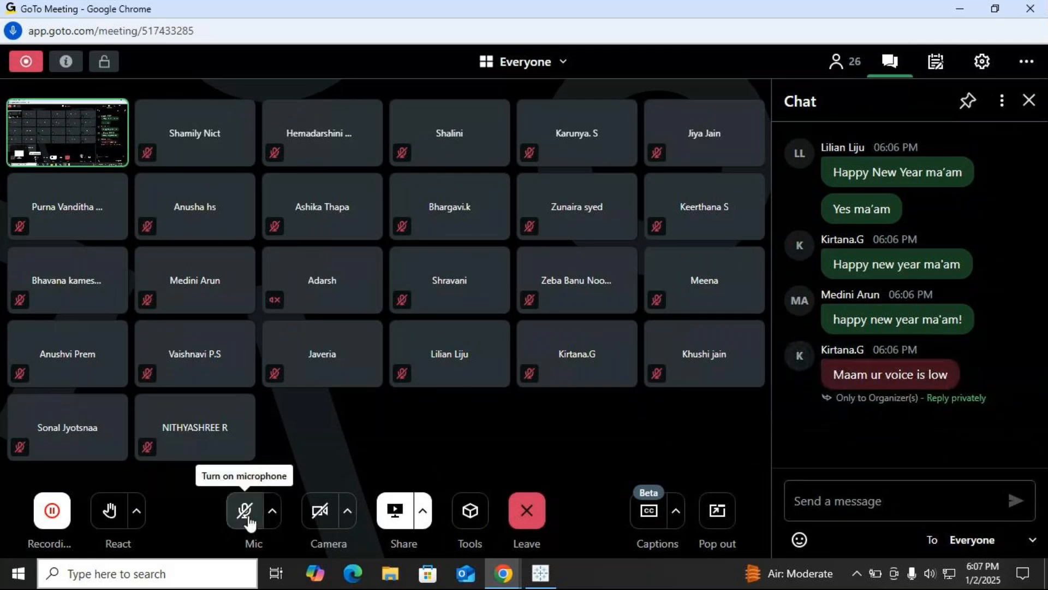
pyautogui.click(1029, 100)
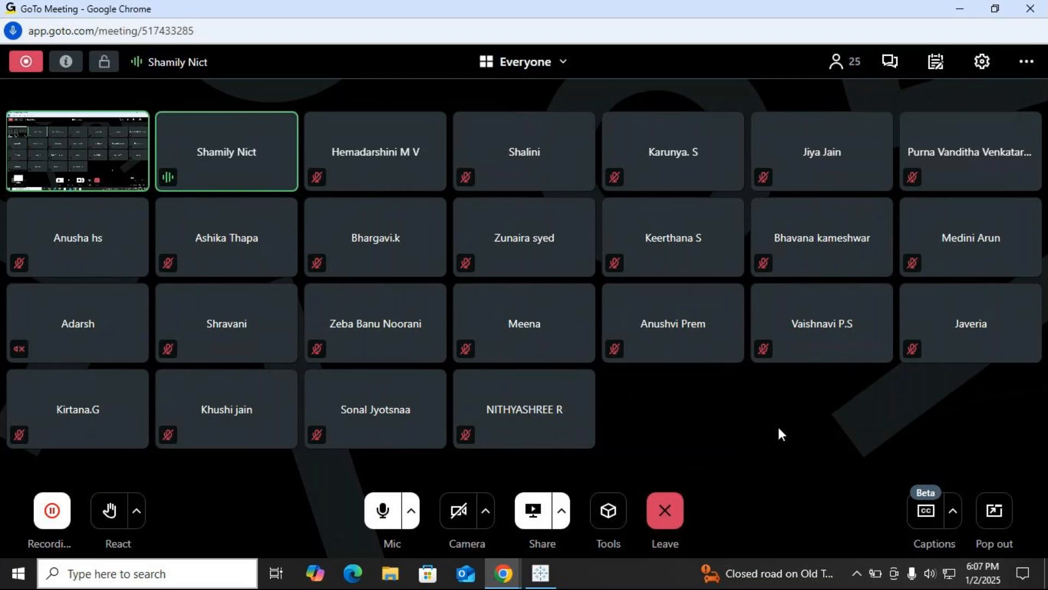
# Step: Mute the meeting microphone and turn it back on, twice in a row
pyautogui.click(384, 511)
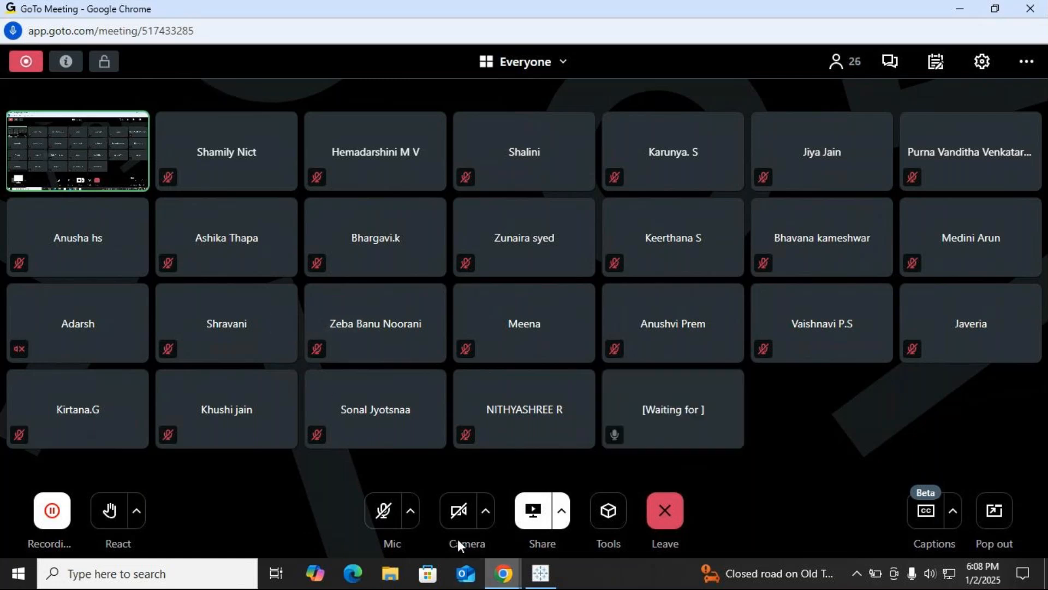
pyautogui.click(383, 510)
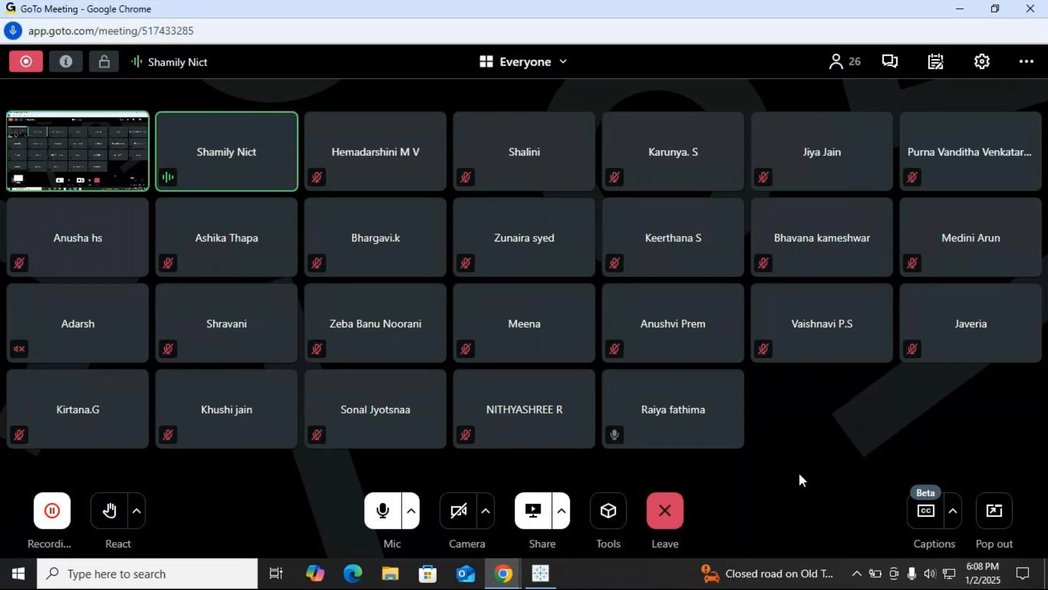
pyautogui.click(383, 510)
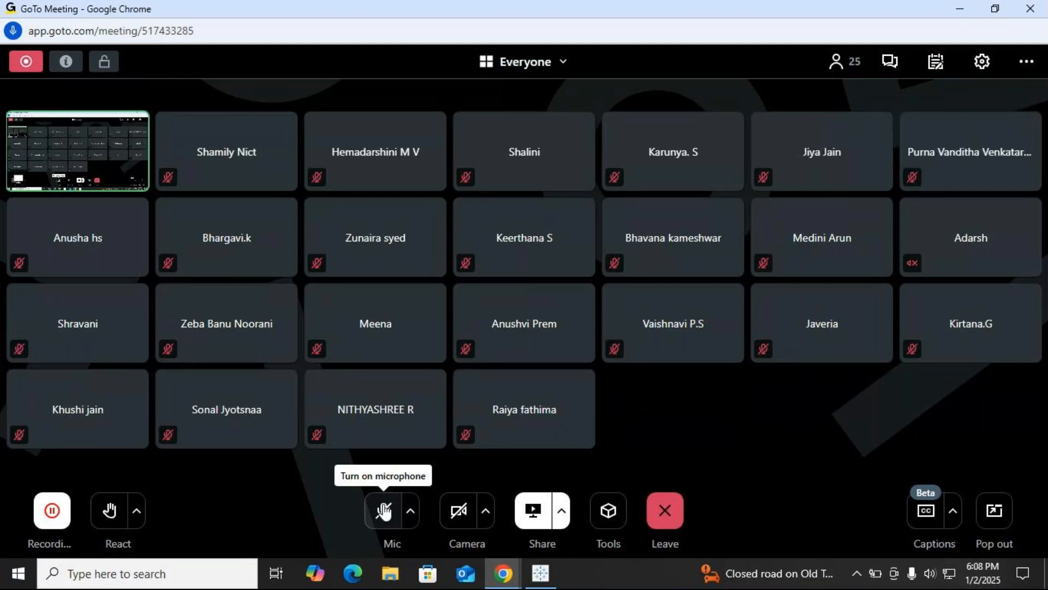
pyautogui.click(383, 511)
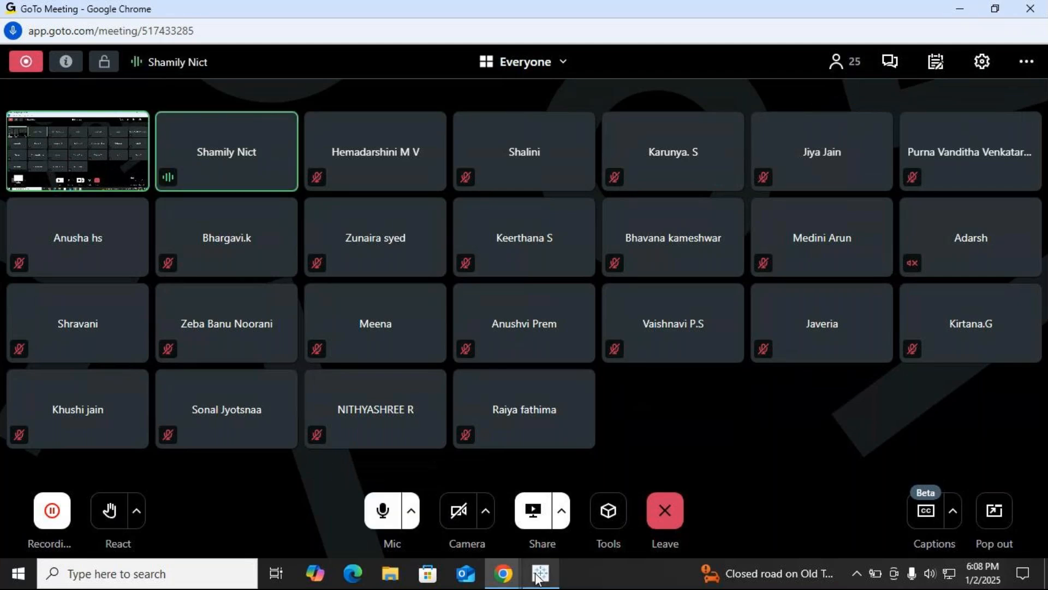
# Step: Switch to Tableau and review every worksheet in order, from text table through Cluster Bar chart
pyautogui.click(540, 574)
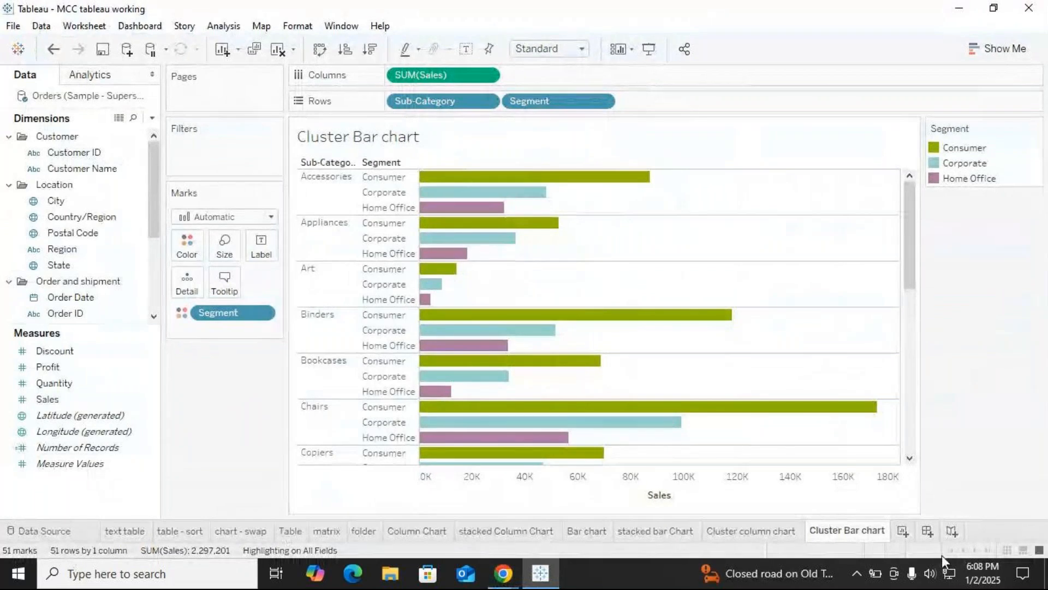
pyautogui.click(116, 534)
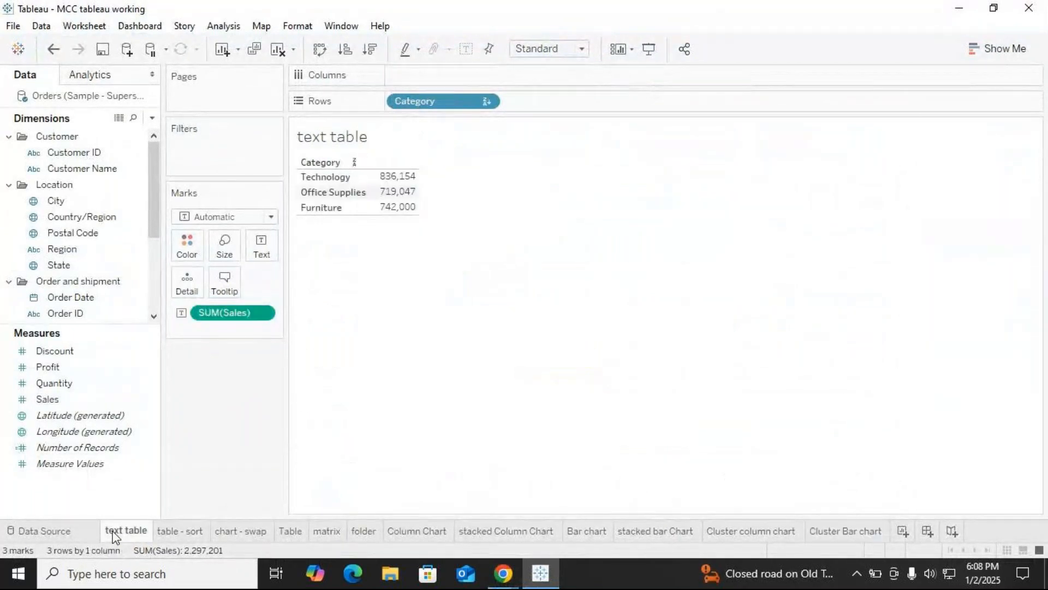
pyautogui.click(176, 531)
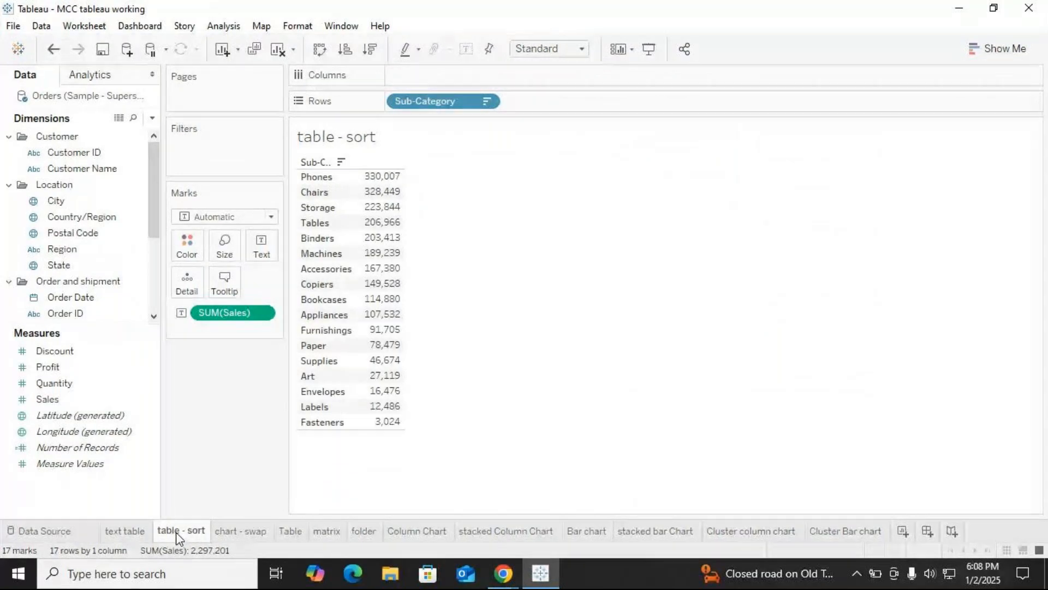
pyautogui.click(235, 534)
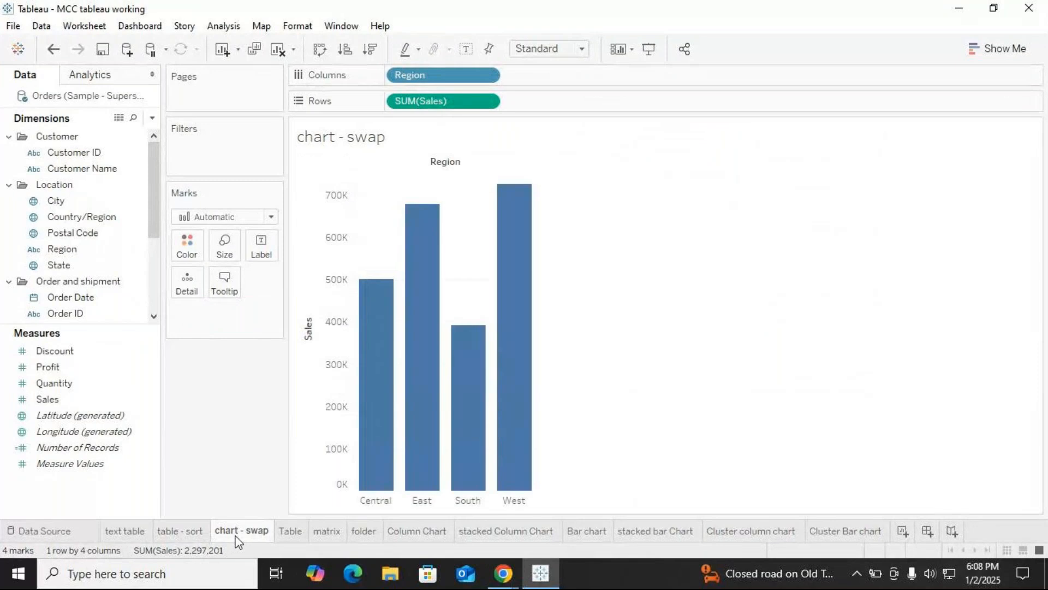
pyautogui.click(293, 541)
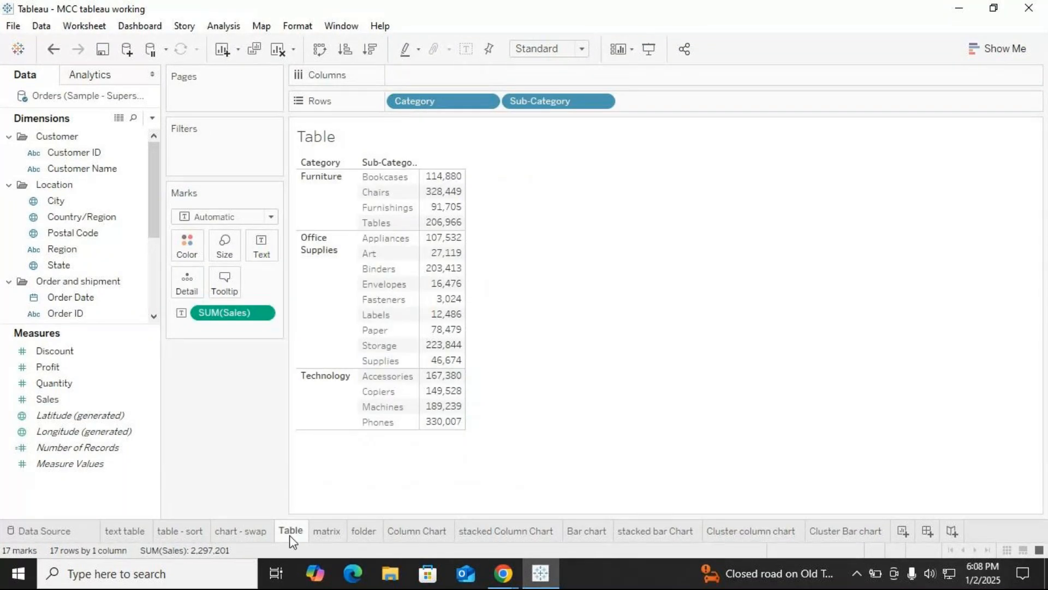
pyautogui.click(329, 537)
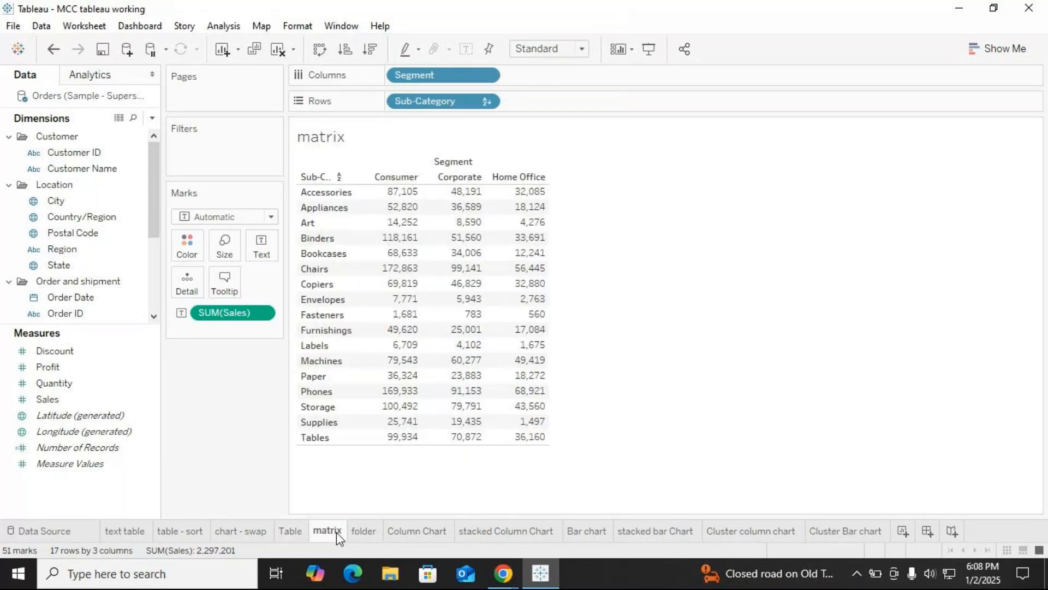
pyautogui.click(364, 534)
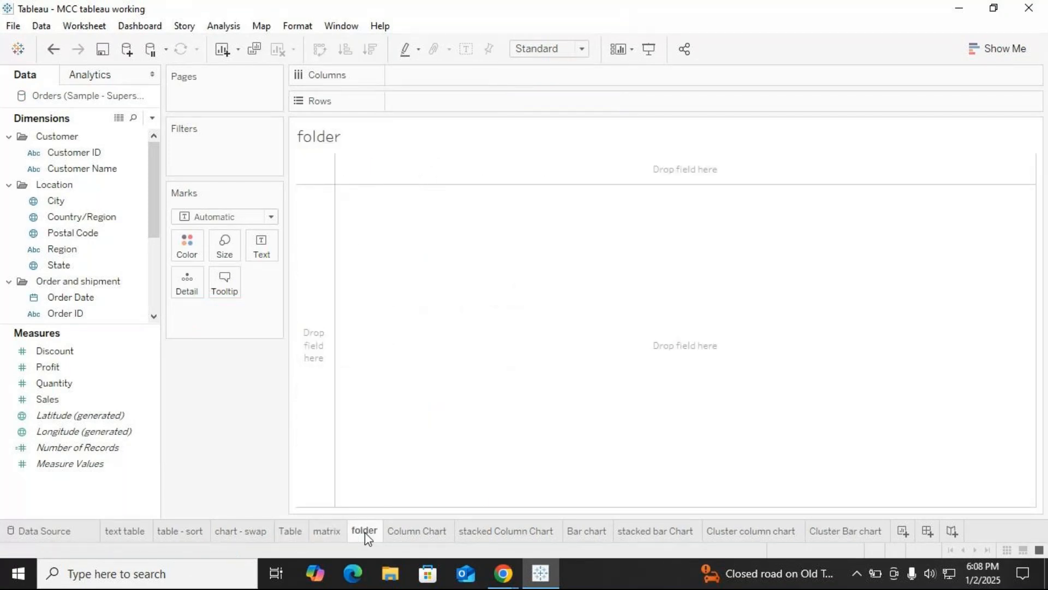
pyautogui.click(427, 534)
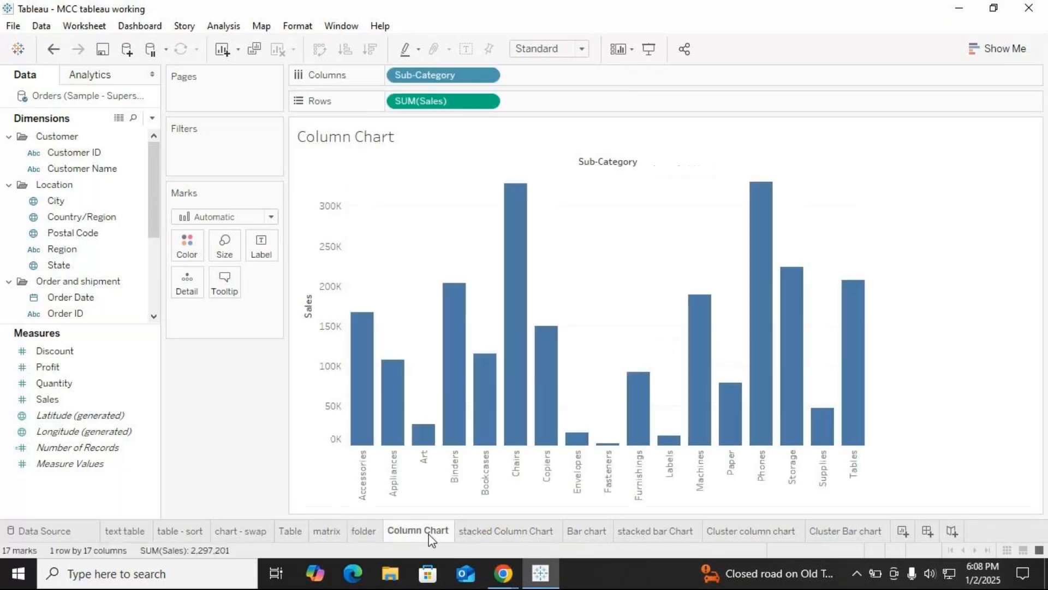
pyautogui.click(490, 535)
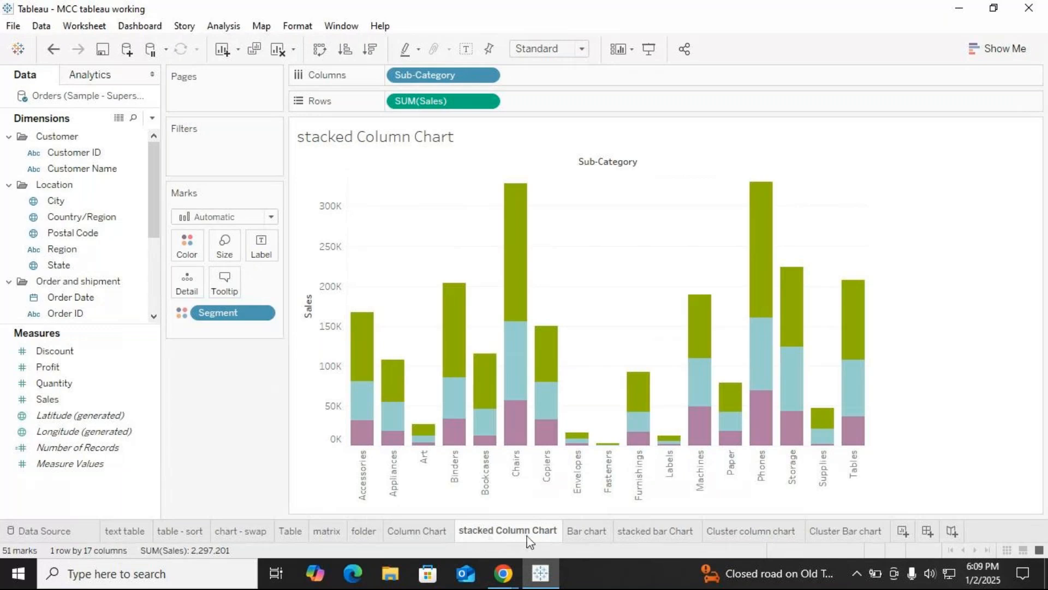
pyautogui.click(580, 538)
pyautogui.click(649, 536)
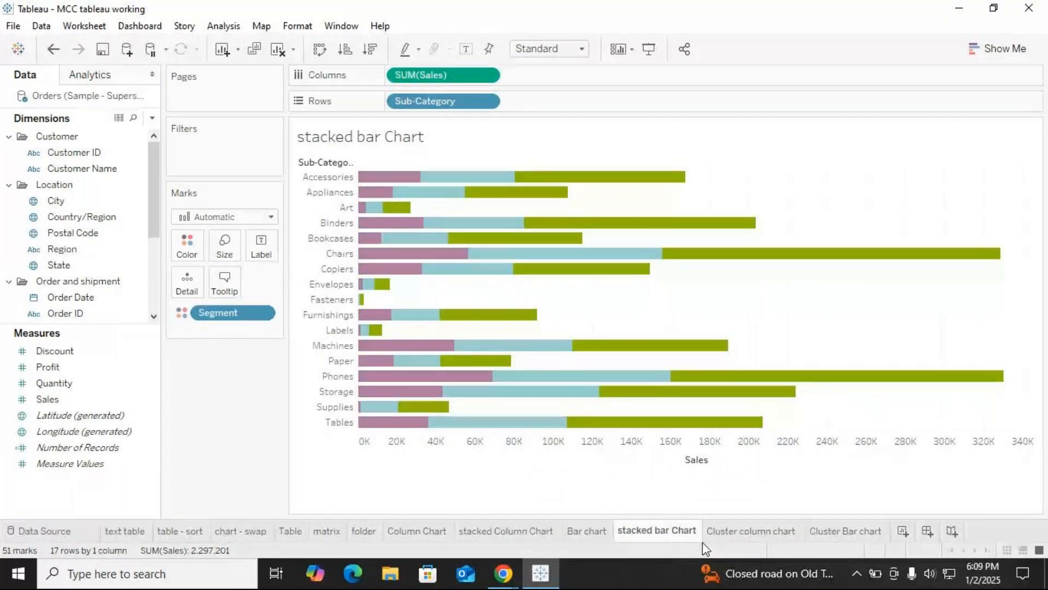
pyautogui.click(765, 538)
pyautogui.click(846, 535)
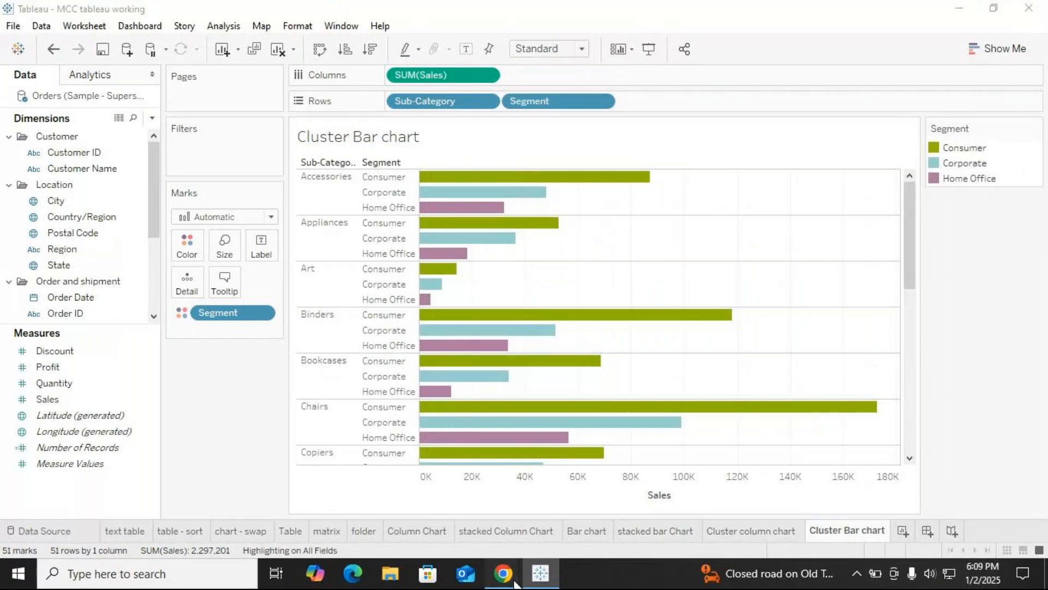
# Step: Check the meeting window briefly, and on Tableau's text table sheet display the Show Me chart types
pyautogui.click(548, 546)
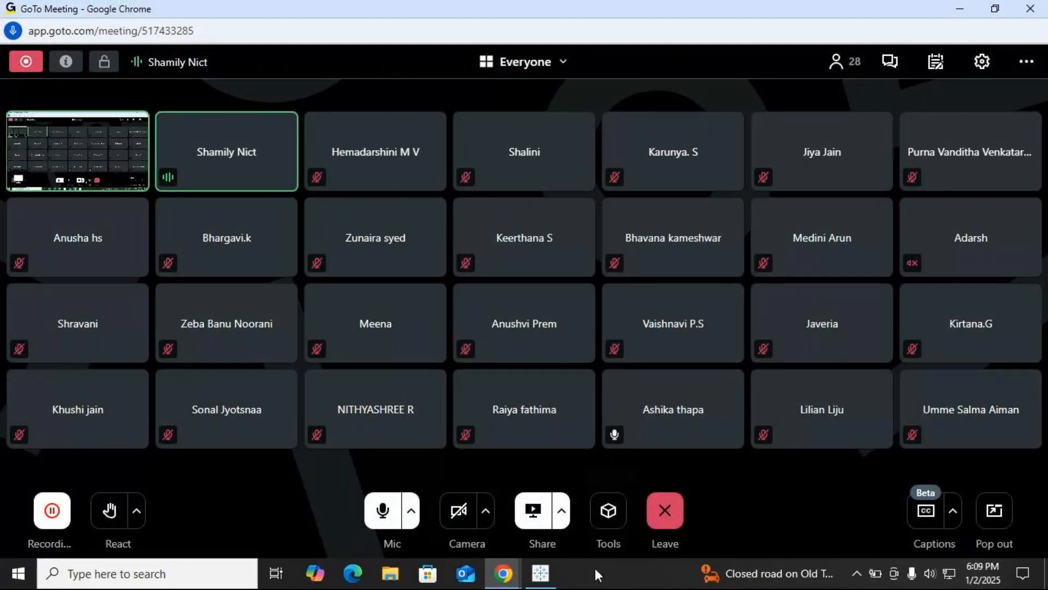
pyautogui.click(539, 573)
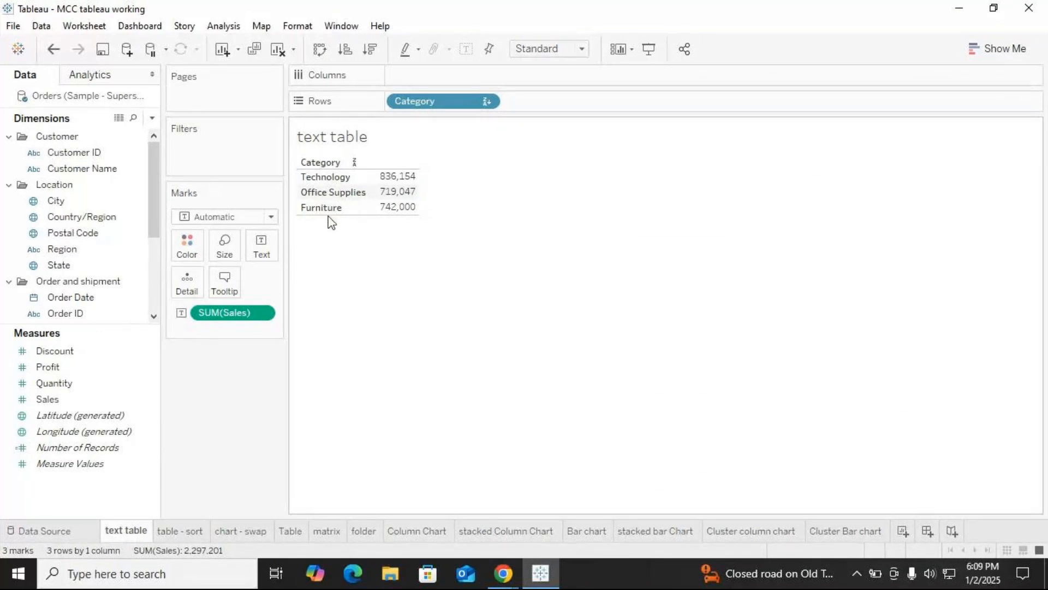
pyautogui.click(83, 386)
pyautogui.moveTo(393, 193)
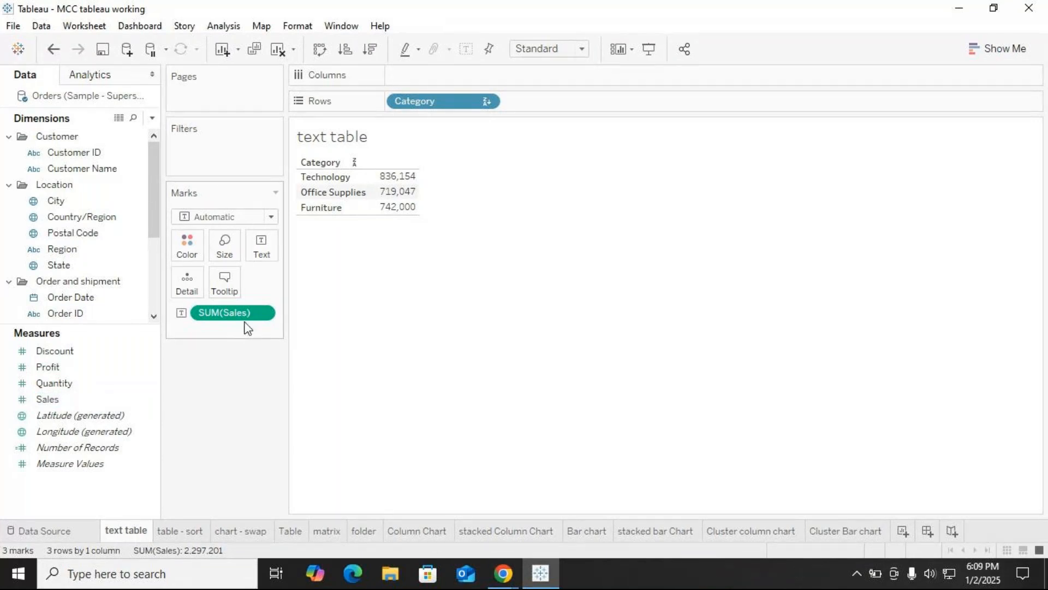
pyautogui.click(999, 55)
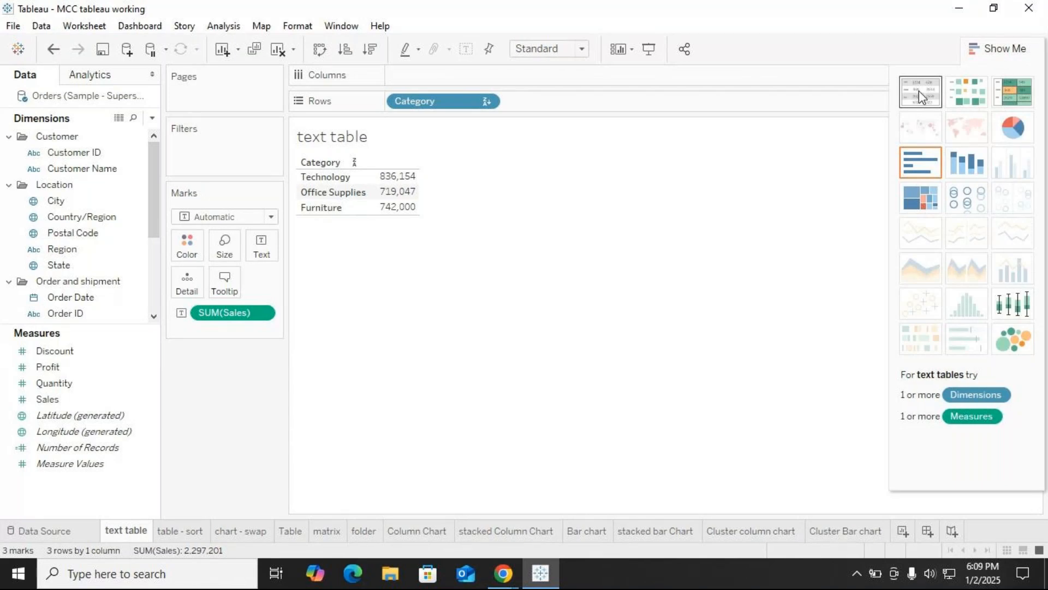
# Step: On the table - sort worksheet, sort the sub-categories by sales in ascending and then descending order
pyautogui.click(160, 531)
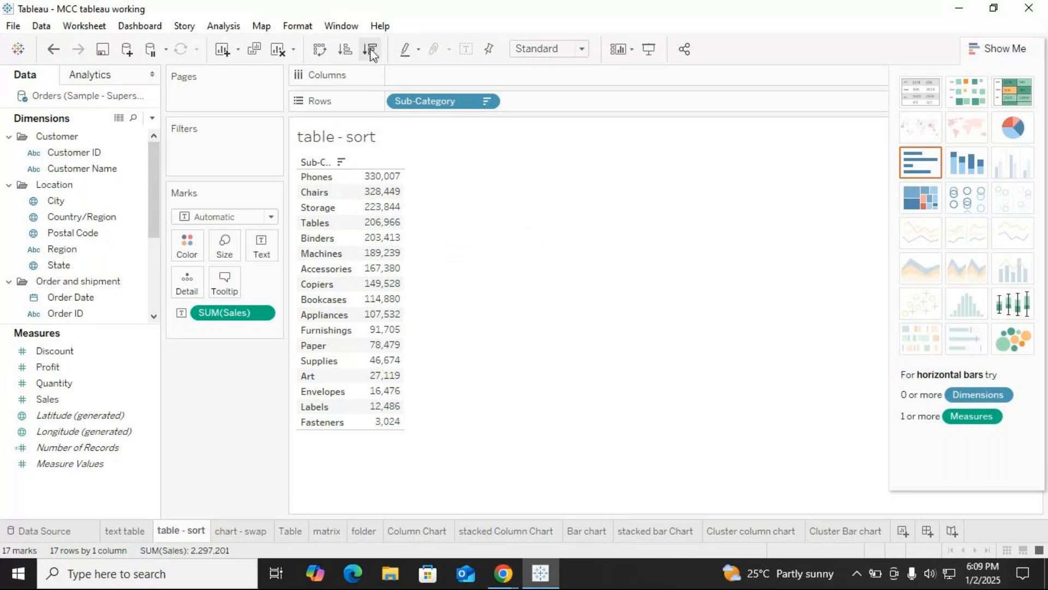
pyautogui.click(352, 55)
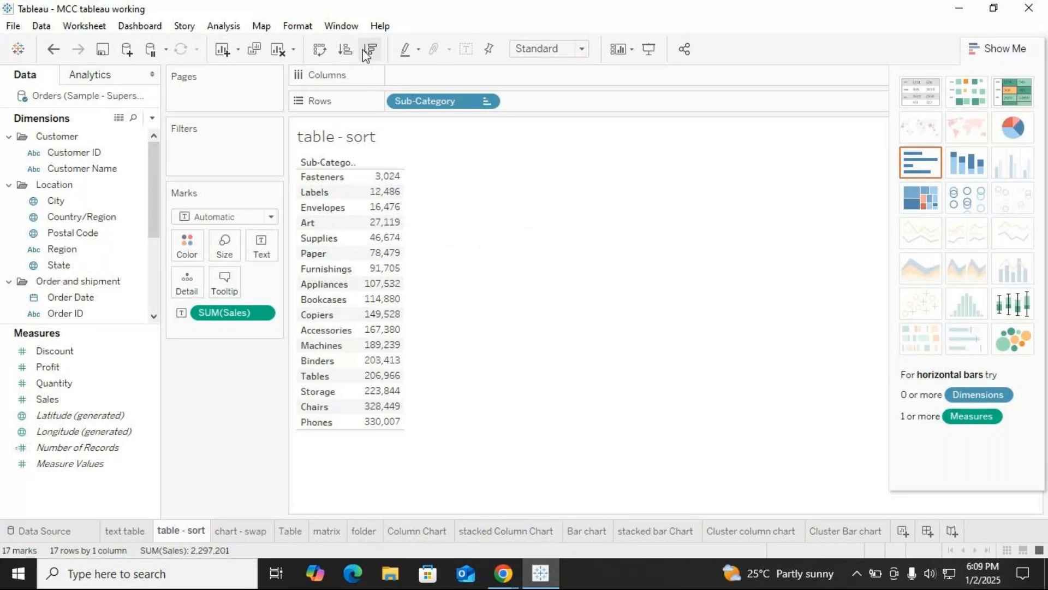
pyautogui.click(364, 50)
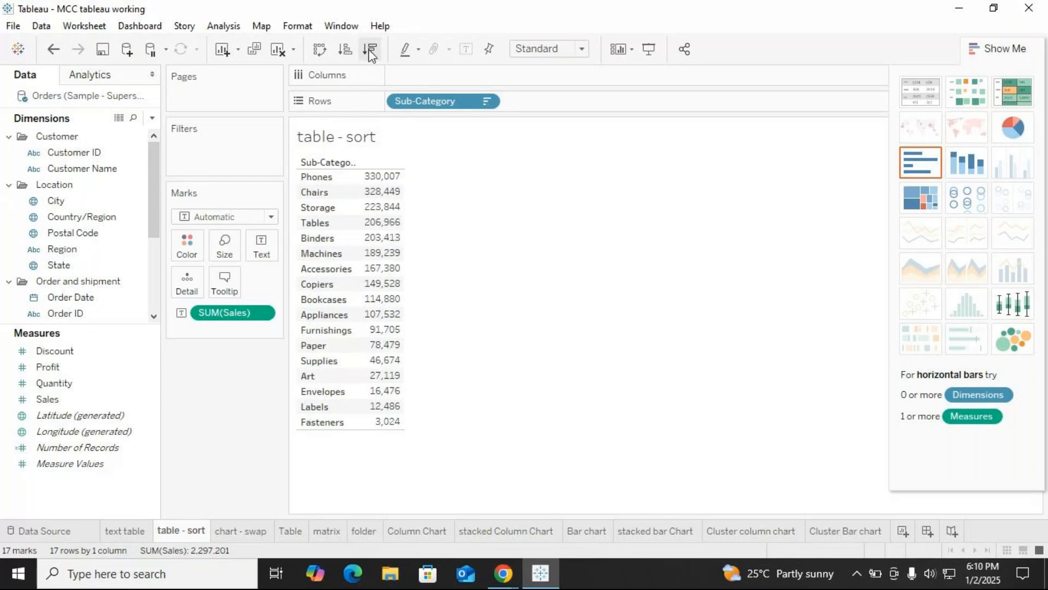
# Step: Cycle the Sub-Category header sort through alphabetical order until the sort is cleared
pyautogui.click(342, 163)
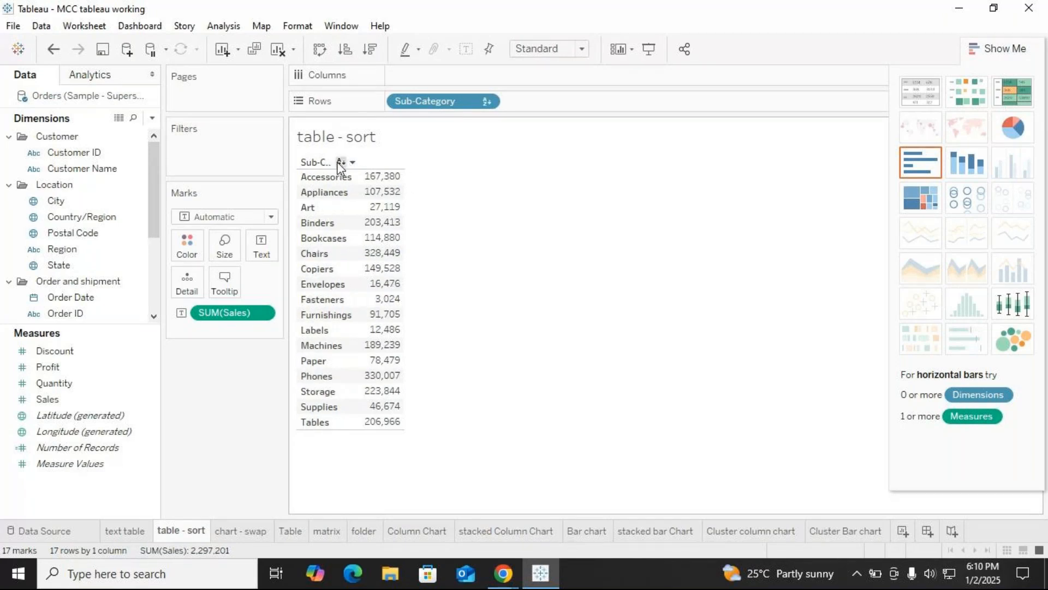
pyautogui.click(341, 162)
pyautogui.click(341, 162)
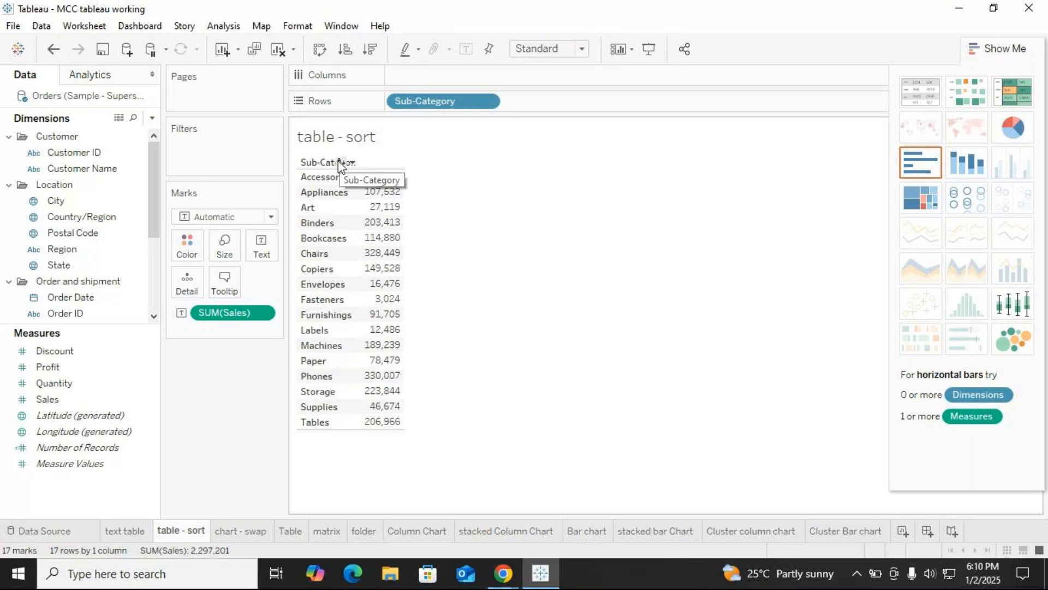
# Step: On the table - sort worksheet, sort Sub-Category in reverse alphabetical order and then by SUM(Sales) in descending order
pyautogui.click(338, 160)
pyautogui.click(340, 162)
pyautogui.click(352, 163)
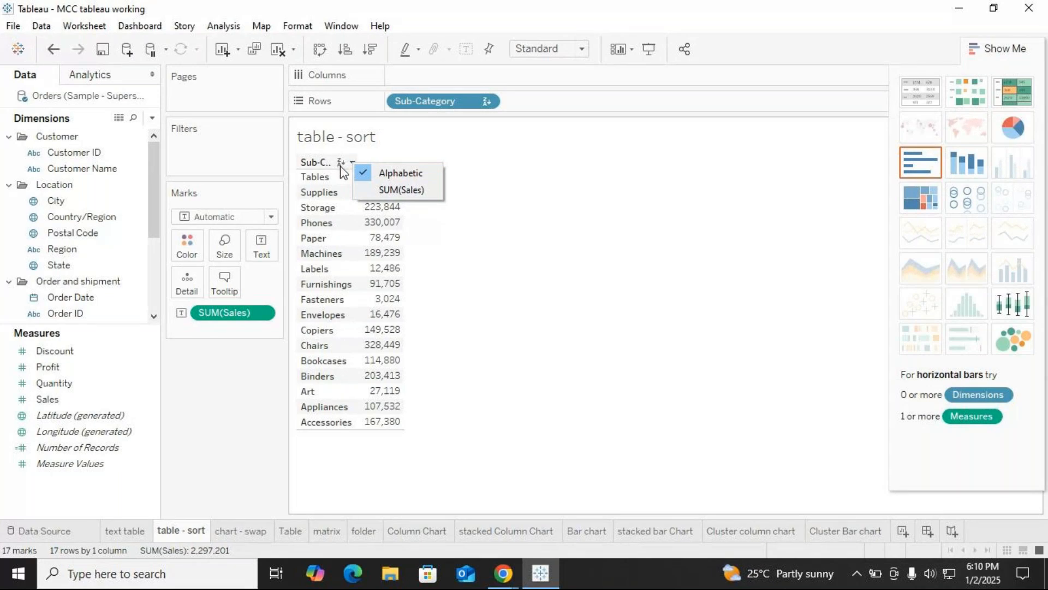
pyautogui.click(394, 191)
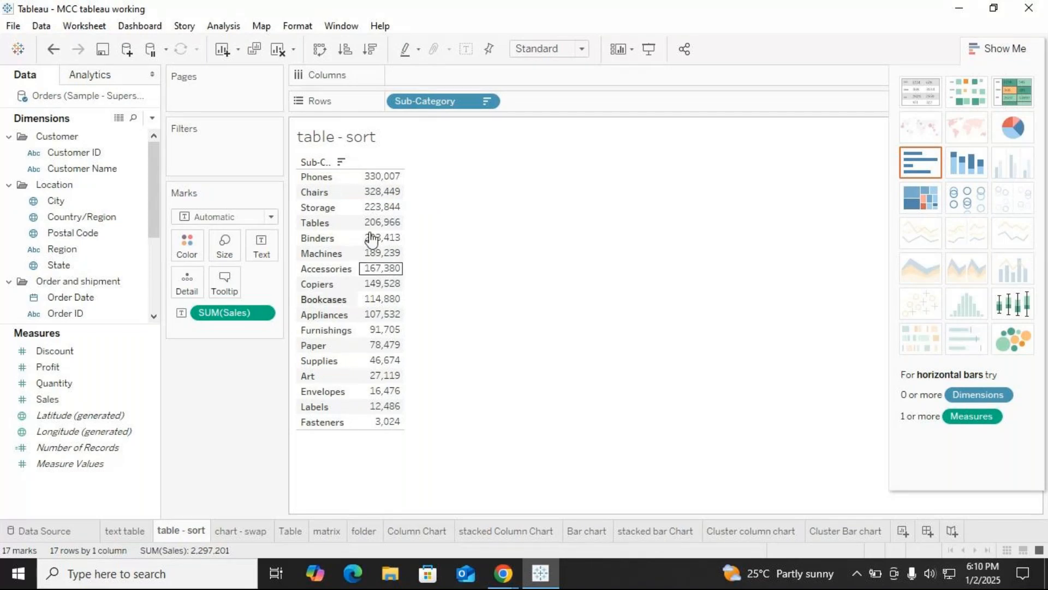
pyautogui.click(349, 162)
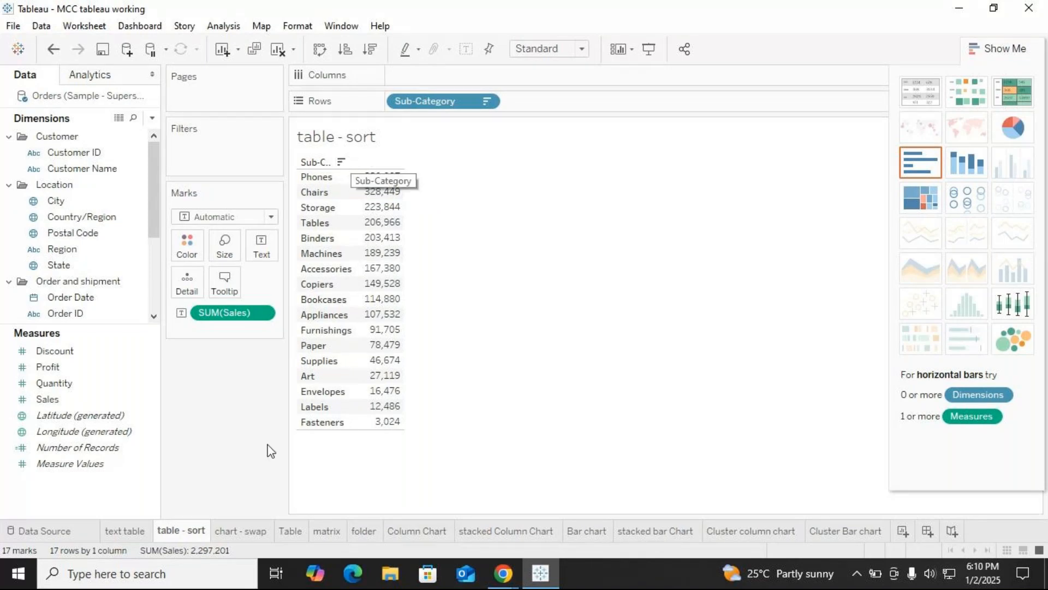
# Step: On the chart - swap worksheet, swap rows and columns repeatedly, finishing with Region in the columns and SUM(Sales) in the rows
pyautogui.click(243, 530)
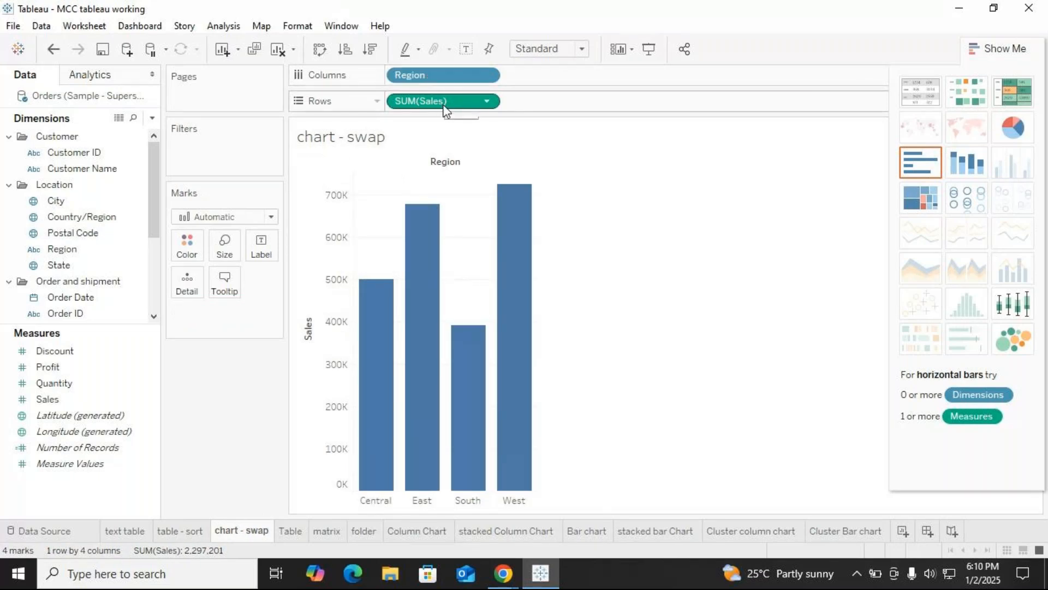
pyautogui.click(320, 50)
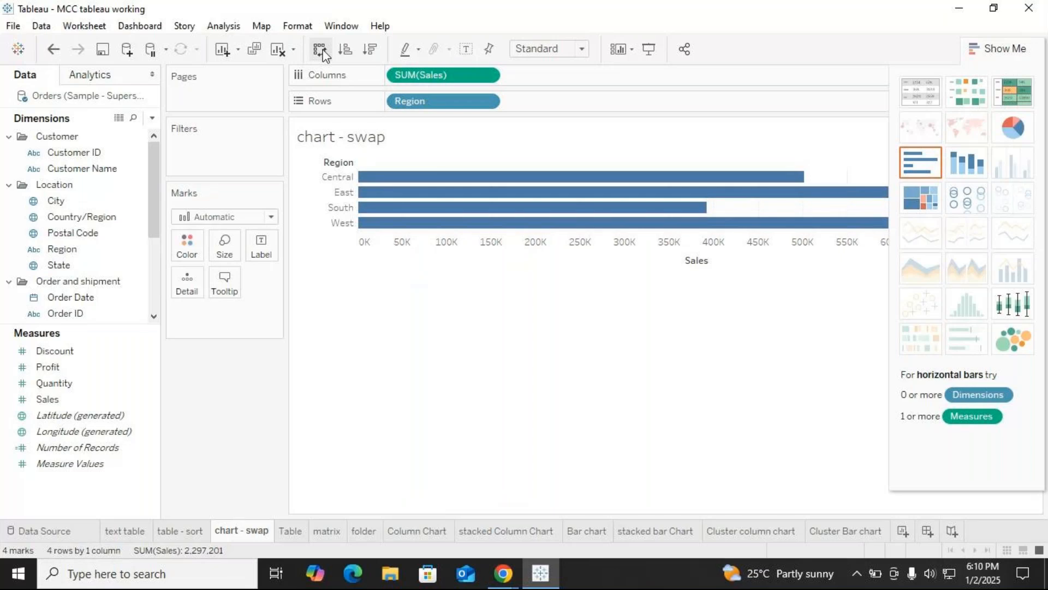
pyautogui.click(323, 51)
pyautogui.click(322, 51)
pyautogui.click(322, 51)
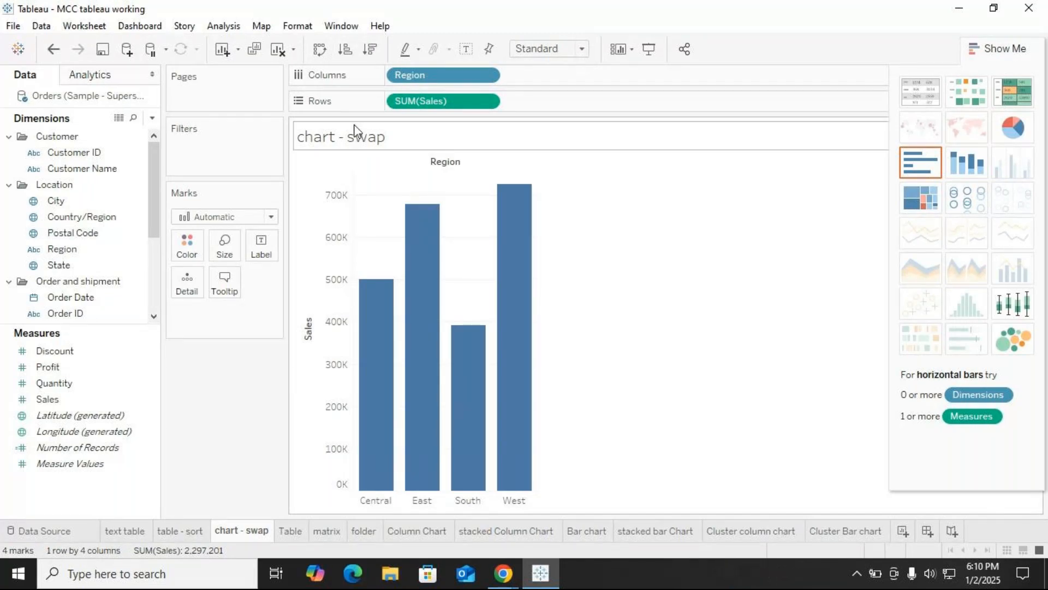
# Step: Display the Table worksheet and collapse the Location folder in the dimensions list
pyautogui.click(295, 533)
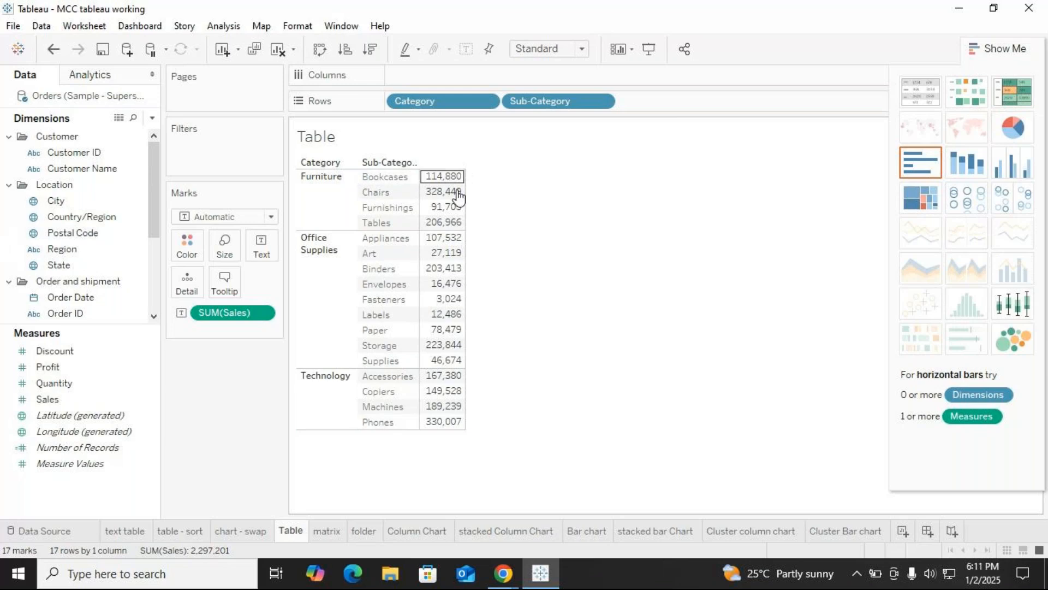
pyautogui.moveTo(440, 430)
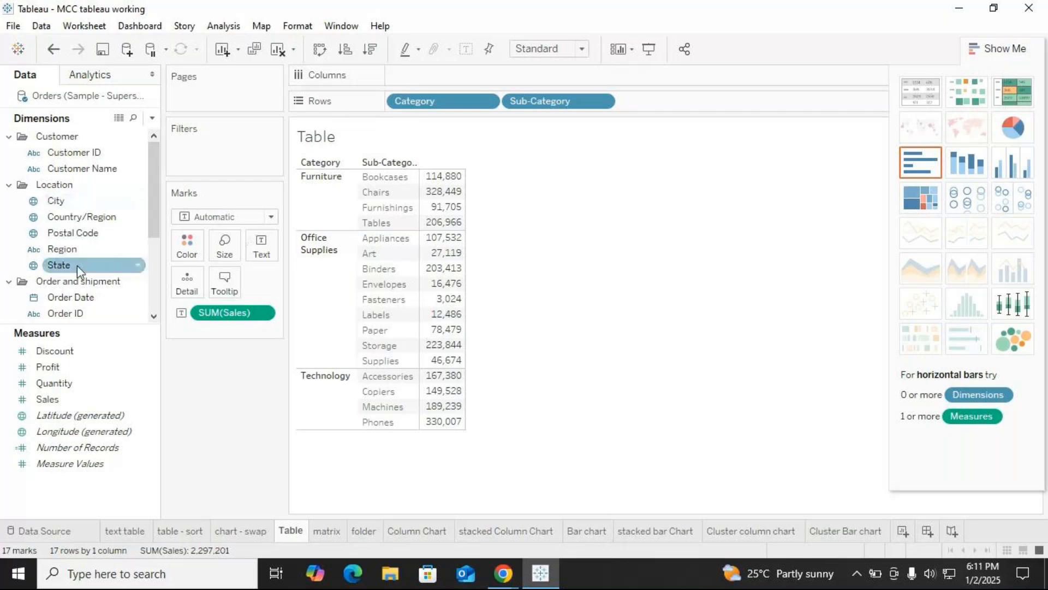
pyautogui.click(7, 186)
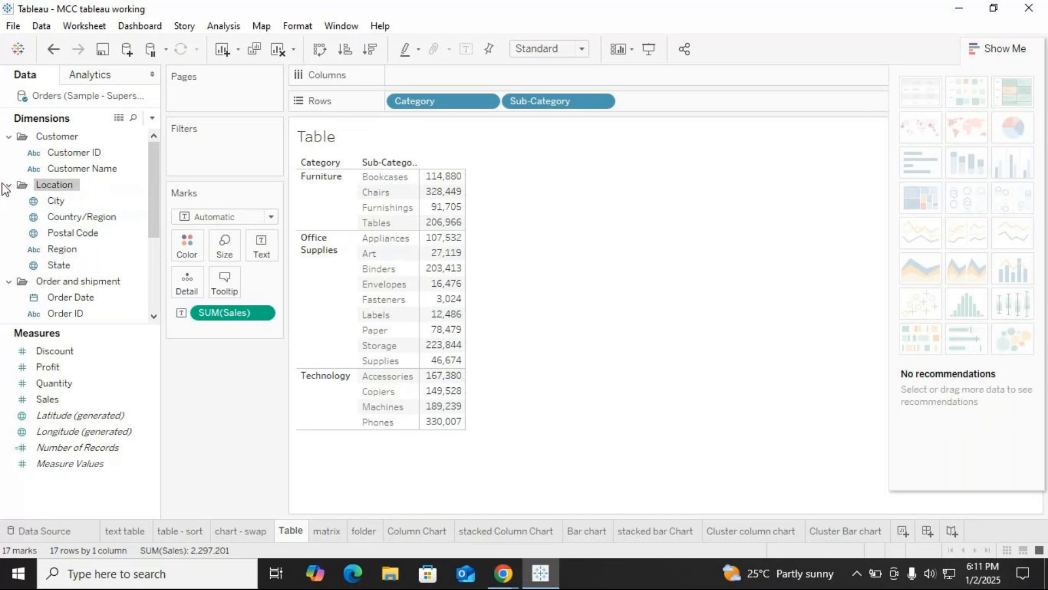
pyautogui.click(8, 186)
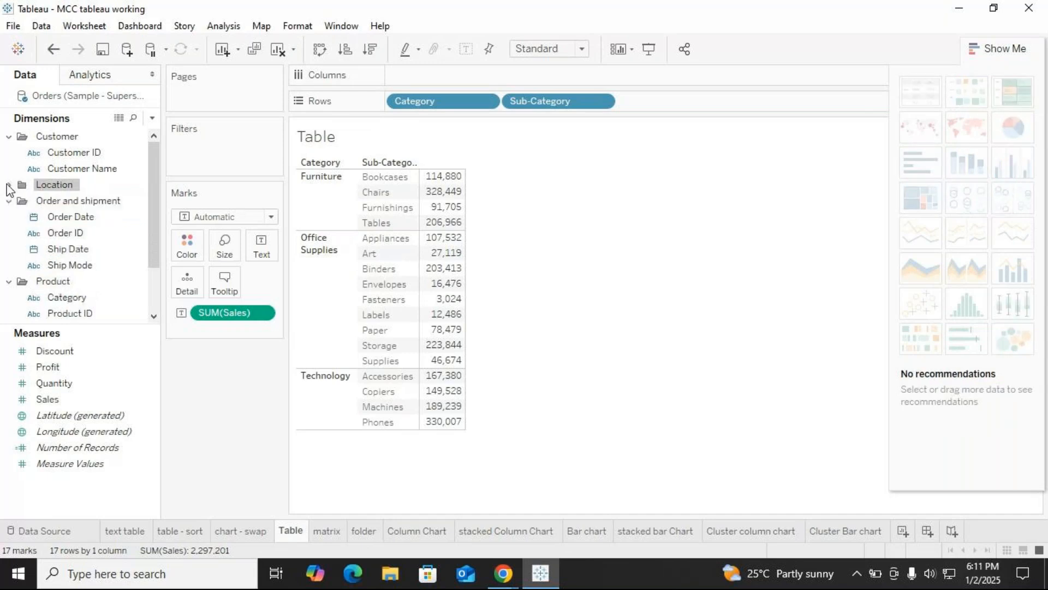
pyautogui.click(12, 139)
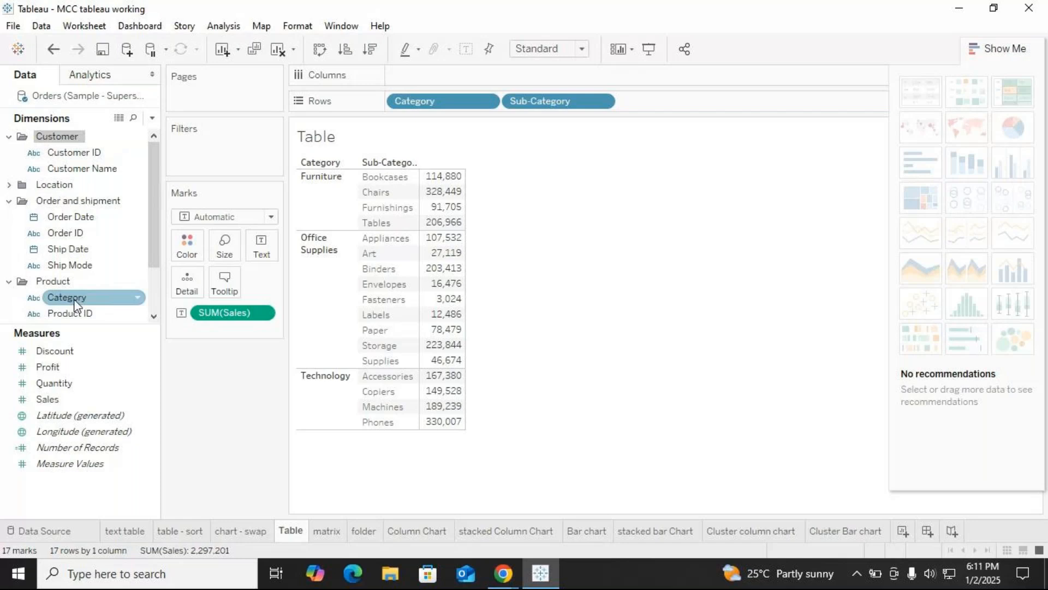
# Step: Insert Segment between Category and Sub-Category in the table's rows, and remove it after examining the table
pyautogui.scroll(-2, 75, 301)
pyautogui.moveTo(68, 281)
pyautogui.mouseDown()
pyautogui.moveTo(575, 158)
pyautogui.moveTo(644, 103)
pyautogui.moveTo(504, 97)
pyautogui.mouseUp()
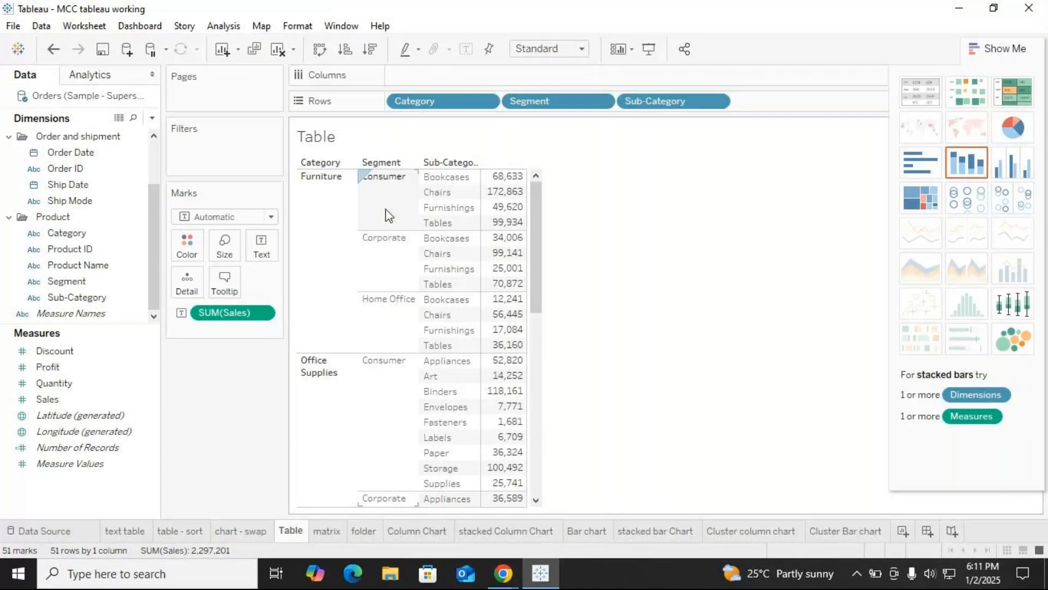
pyautogui.scroll(-7, 418, 273)
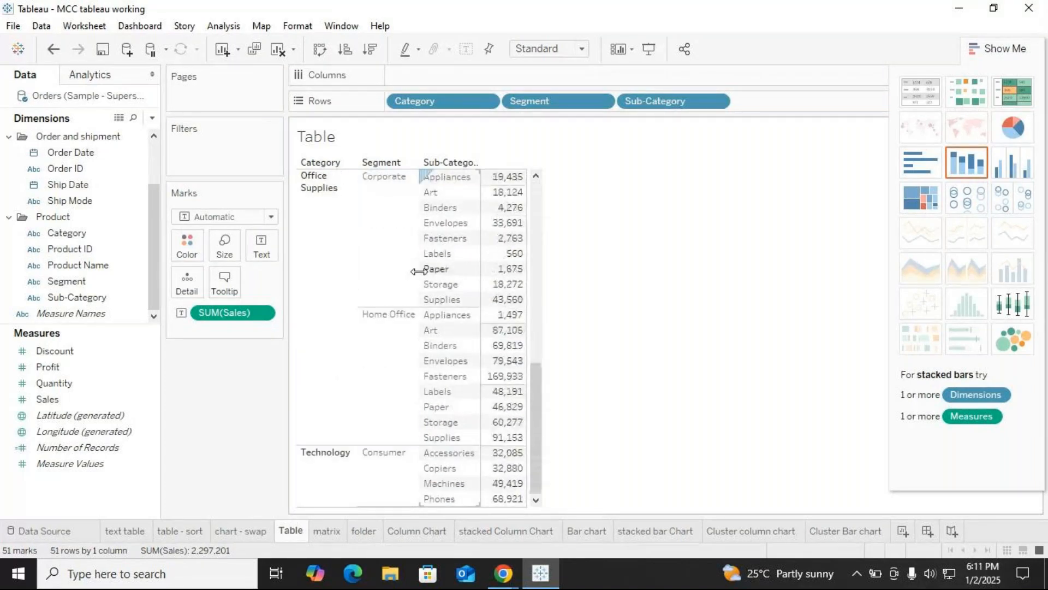
pyautogui.scroll(-3, 418, 271)
pyautogui.scroll(8, 418, 271)
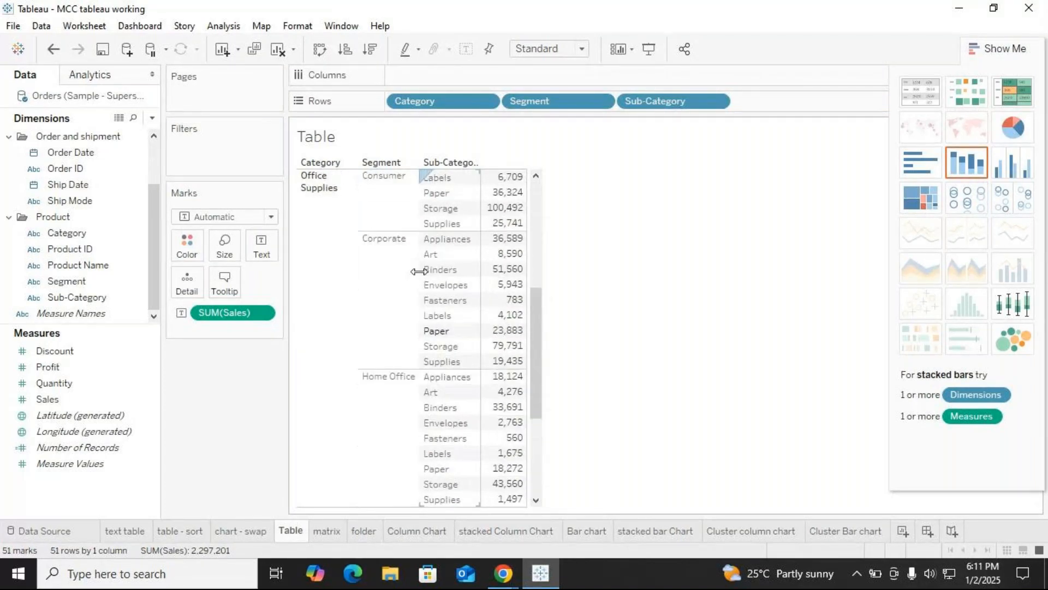
pyautogui.click(604, 104)
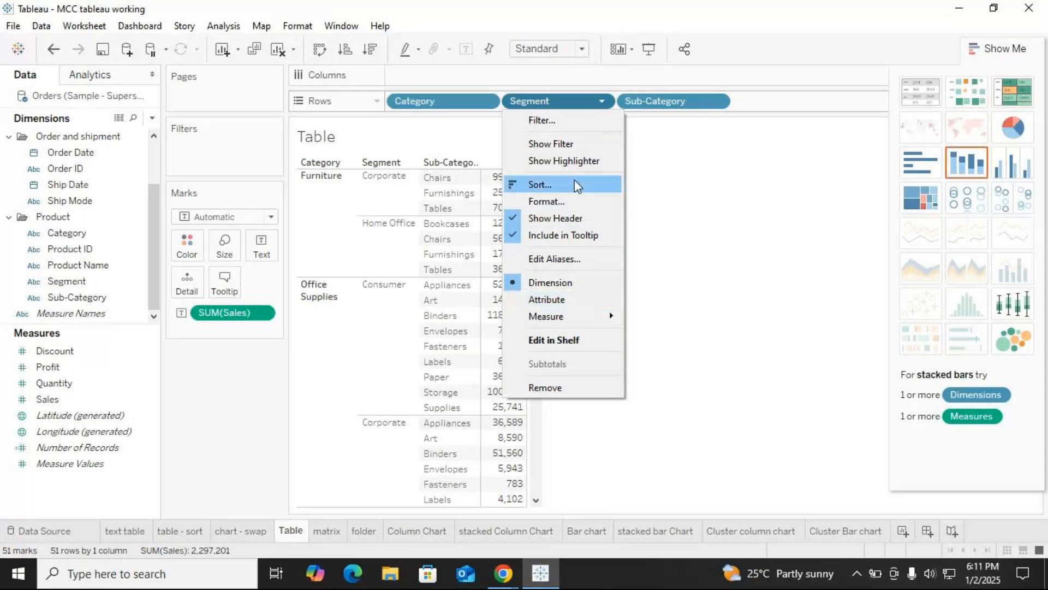
pyautogui.click(555, 387)
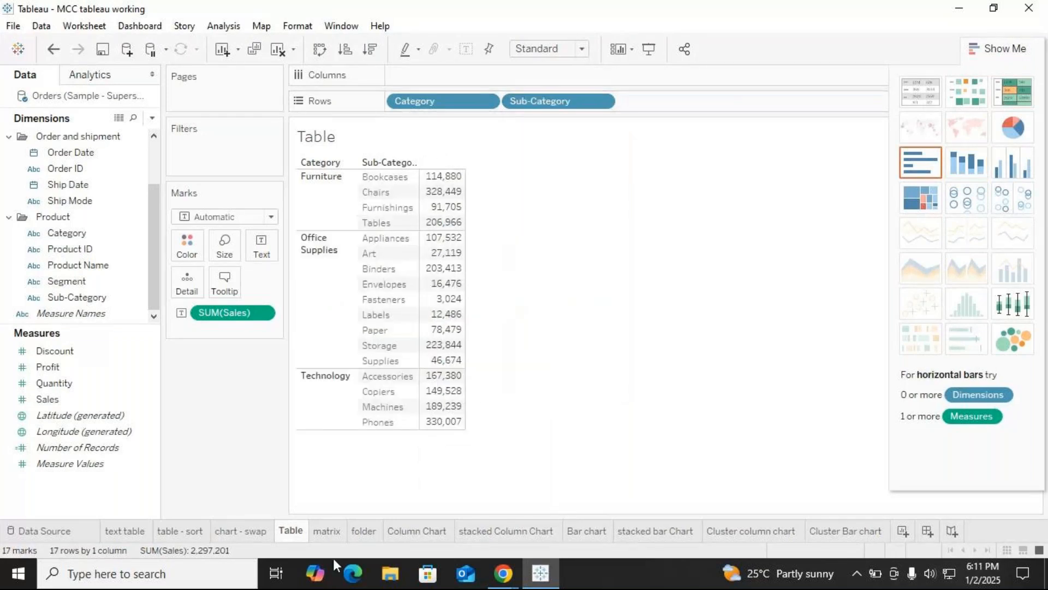
# Step: Review the matrix worksheet, and on the folder worksheet collapse the Customer, Order and shipment, and Product dimension folders
pyautogui.click(333, 529)
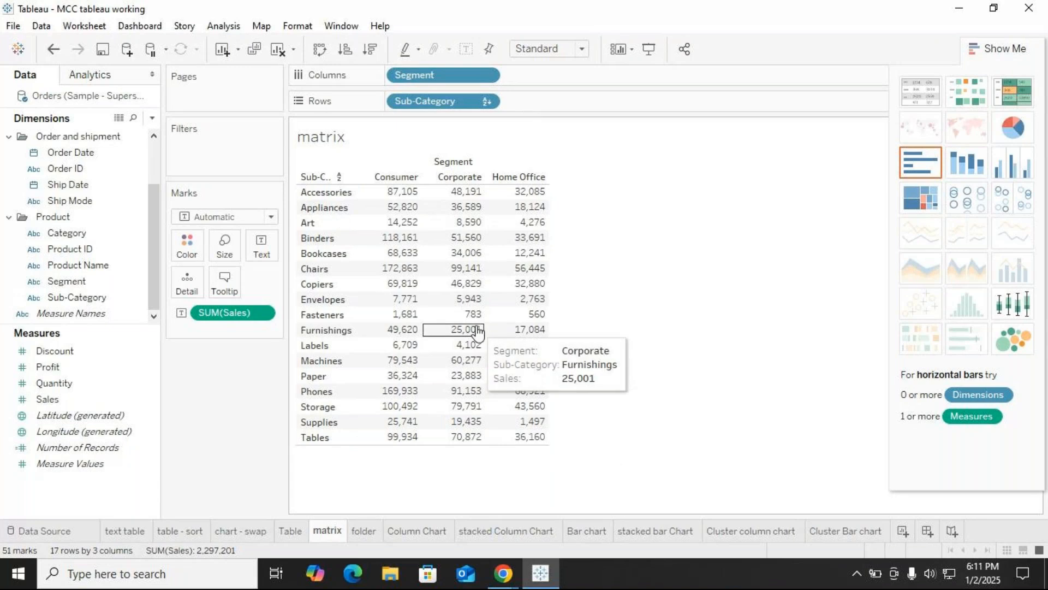
pyautogui.click(369, 533)
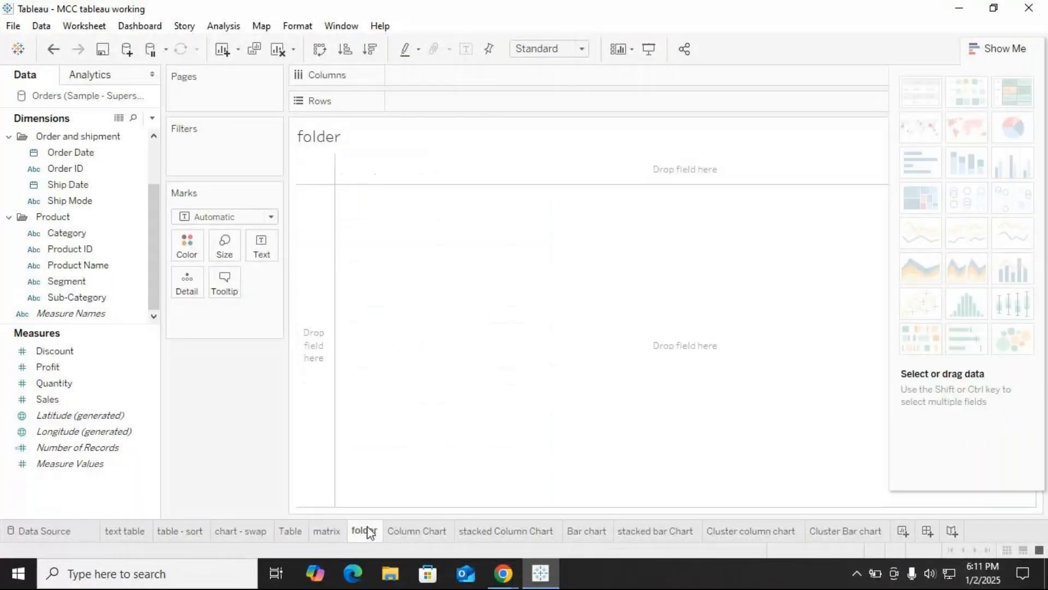
pyautogui.click(9, 136)
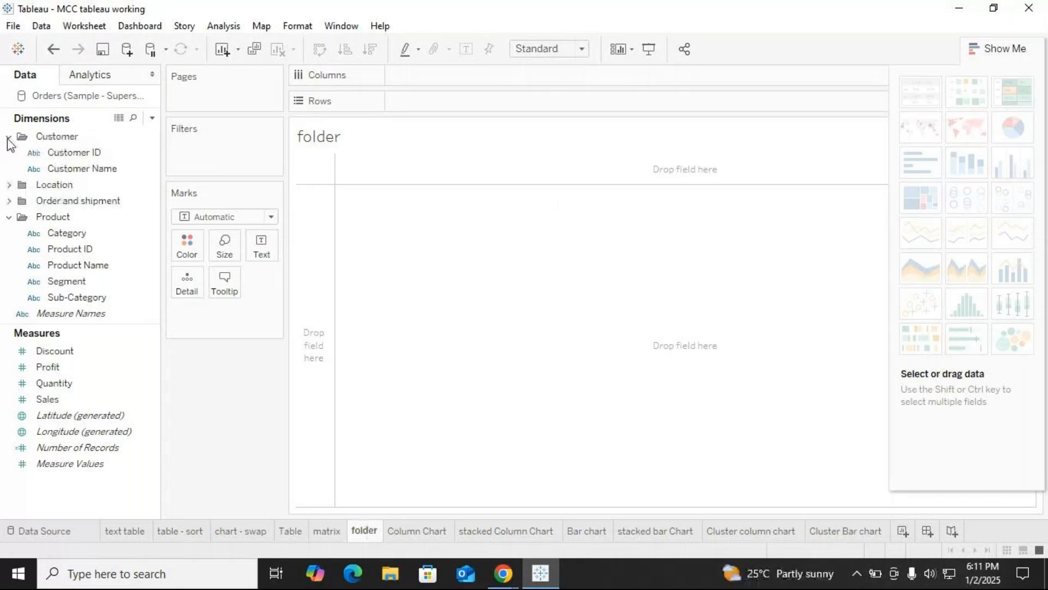
pyautogui.click(13, 164)
pyautogui.click(10, 136)
pyautogui.click(9, 186)
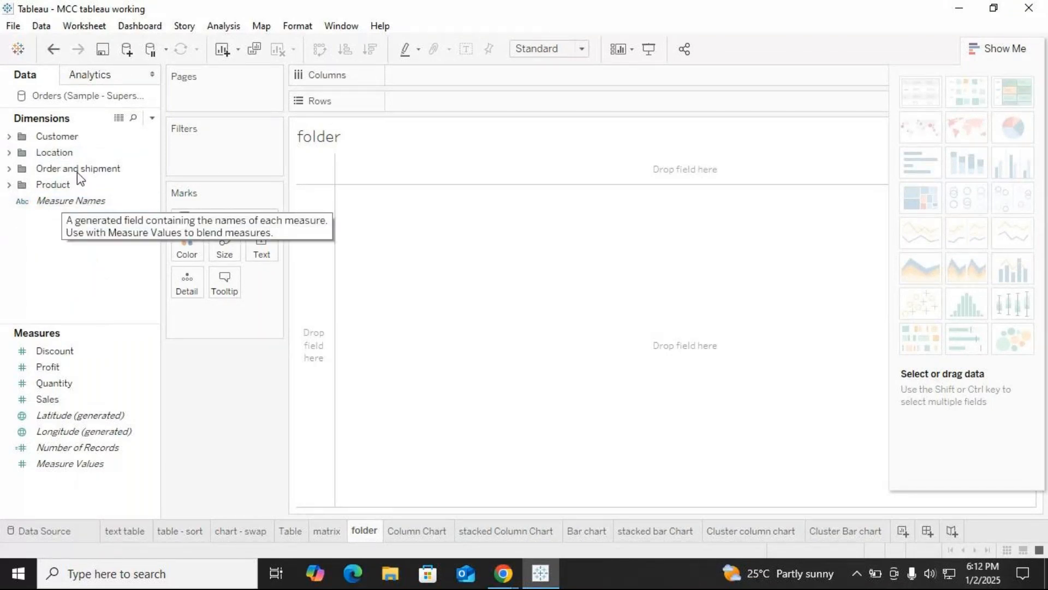
# Step: Review the Column Chart and stacked Column Chart worksheets, and hide the Show Me chart types
pyautogui.click(424, 533)
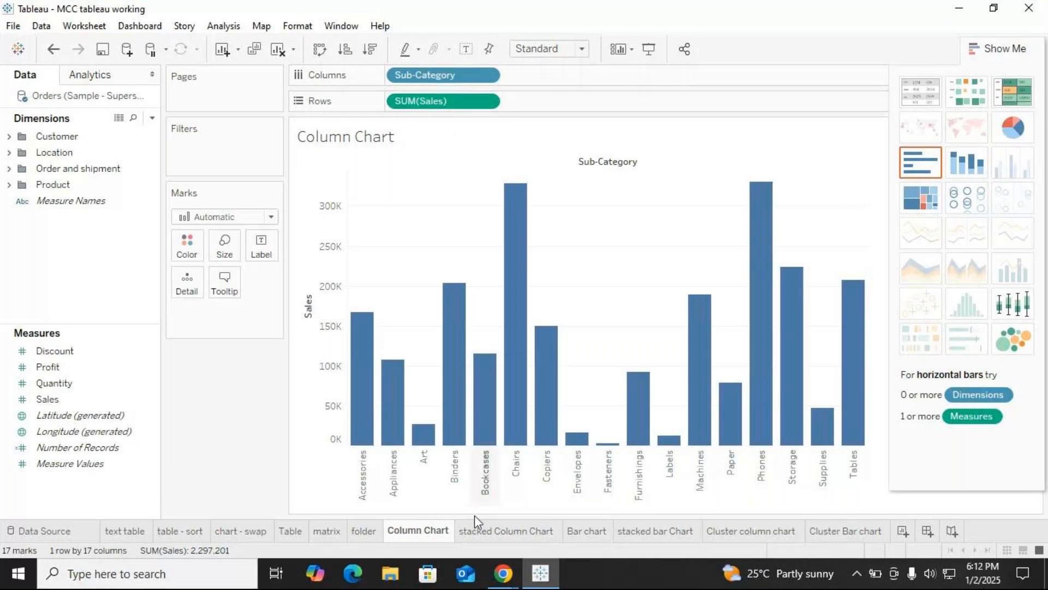
pyautogui.click(484, 533)
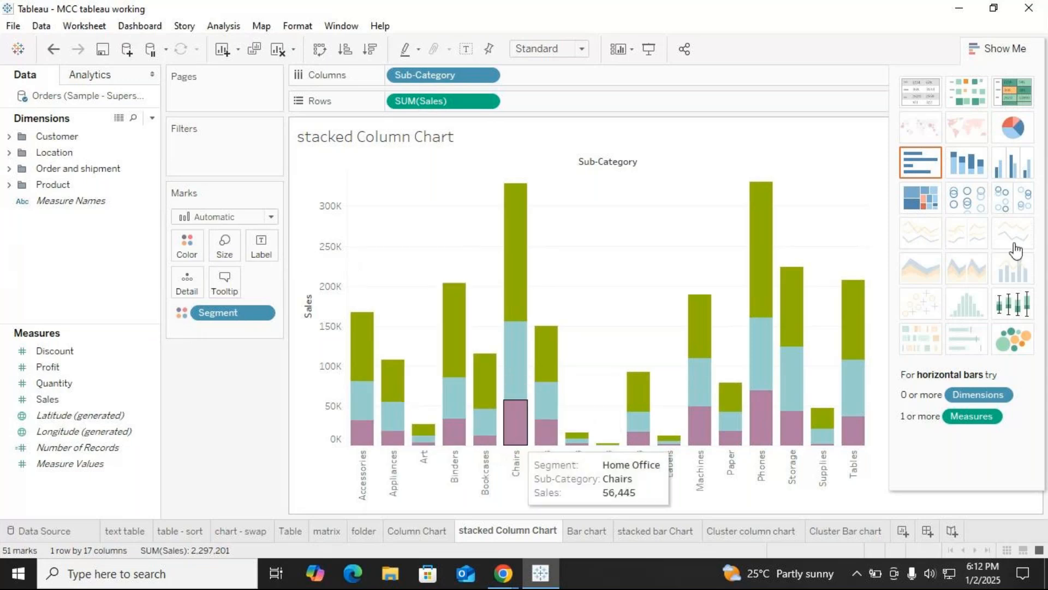
pyautogui.click(1007, 53)
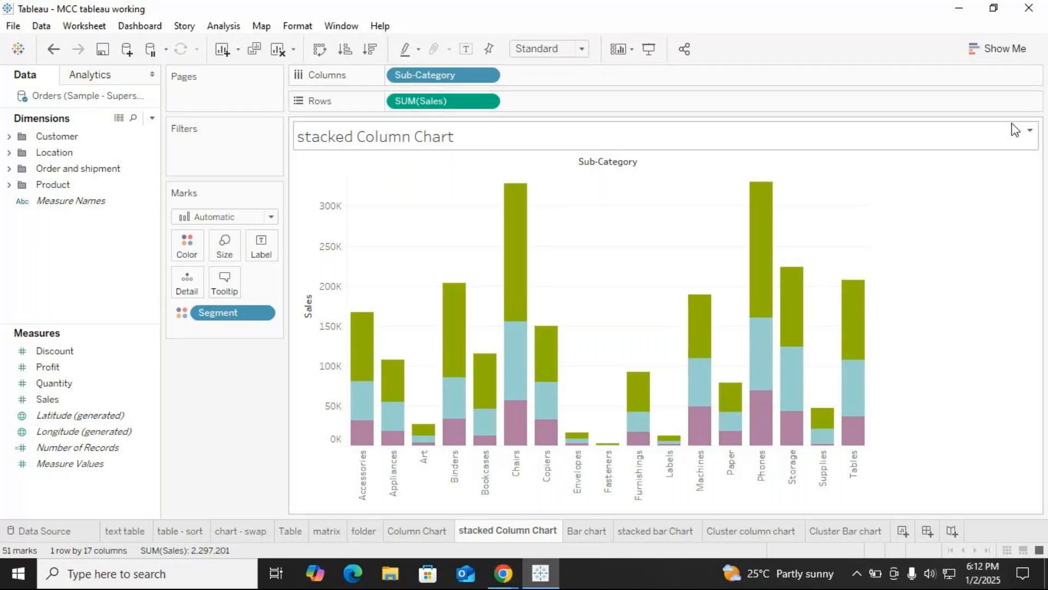
pyautogui.click(263, 313)
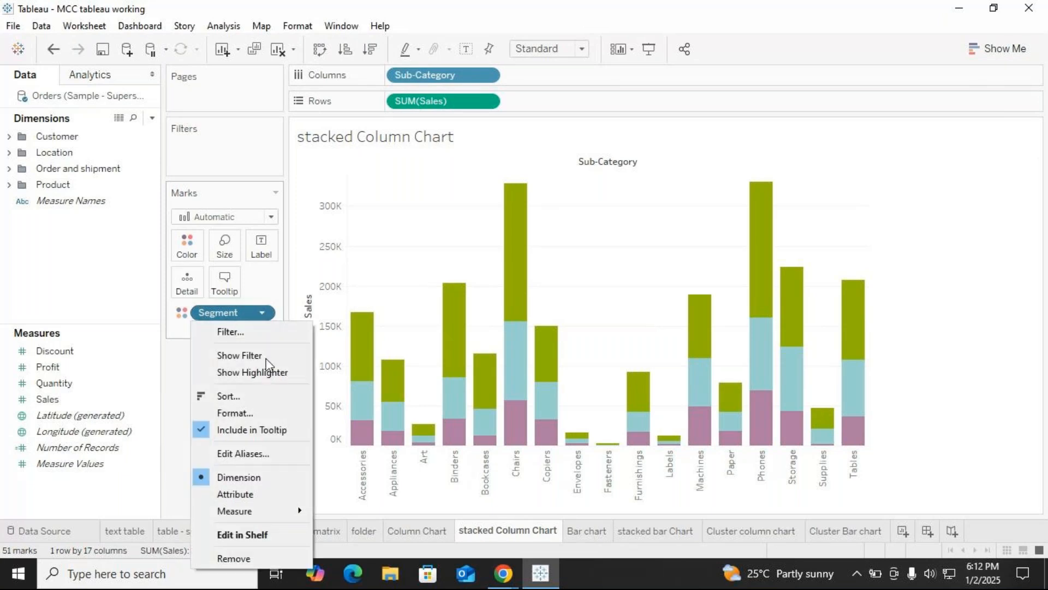
pyautogui.click(229, 534)
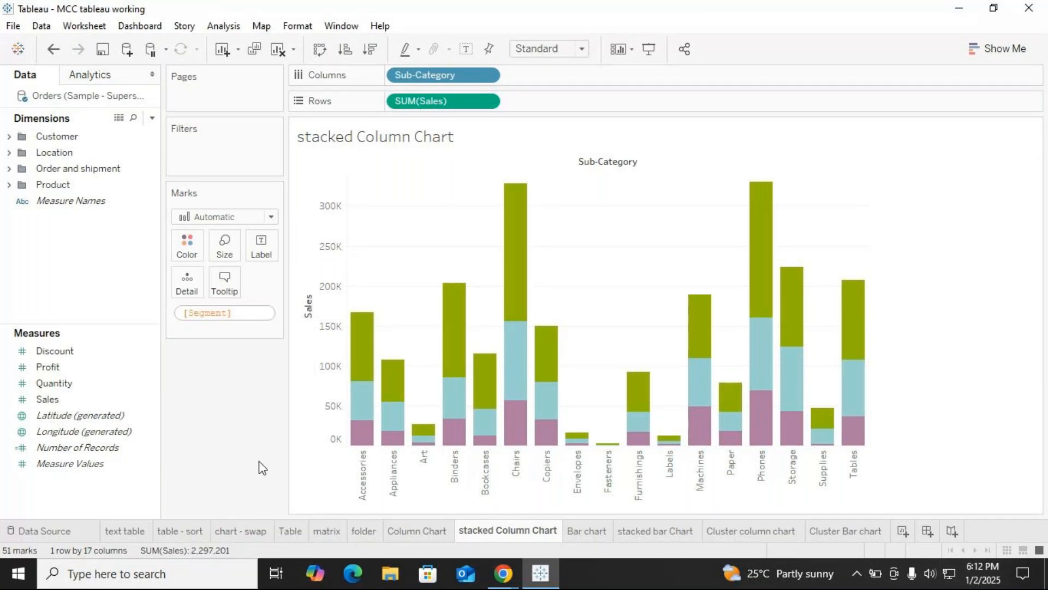
pyautogui.click(243, 337)
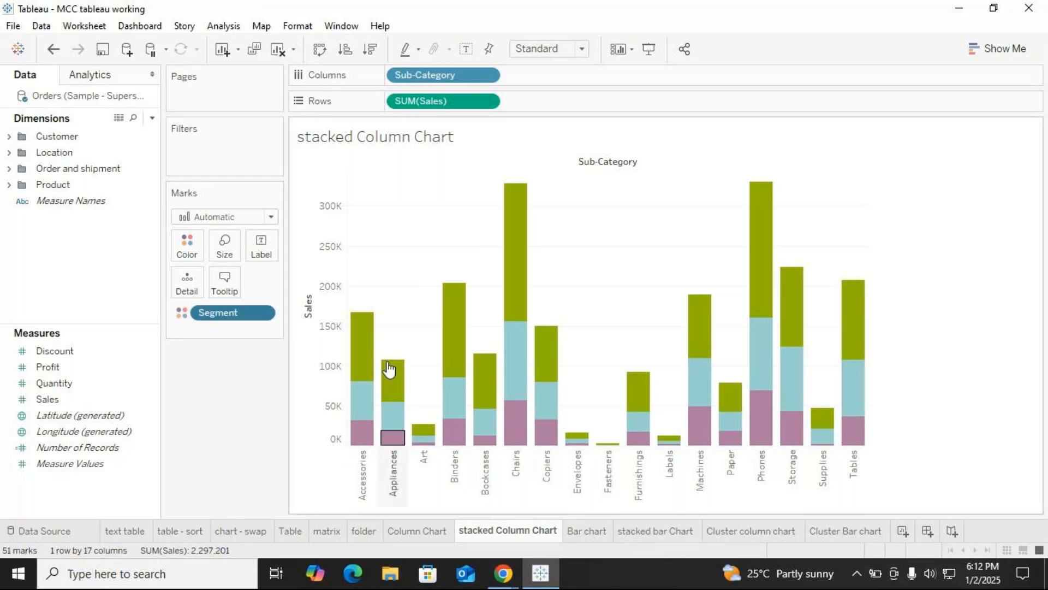
# Step: Examine the colors assigned to the Consumer, Corporate and Home Office segments, and inspect segments in the stacked columns
pyautogui.click(186, 243)
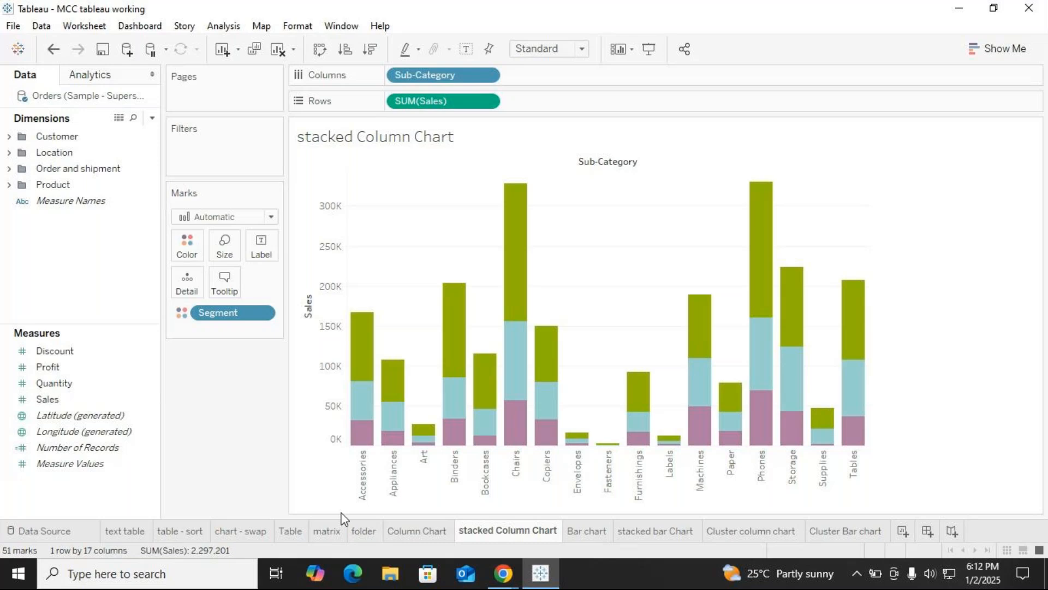
pyautogui.click(195, 249)
pyautogui.click(220, 299)
pyautogui.click(363, 155)
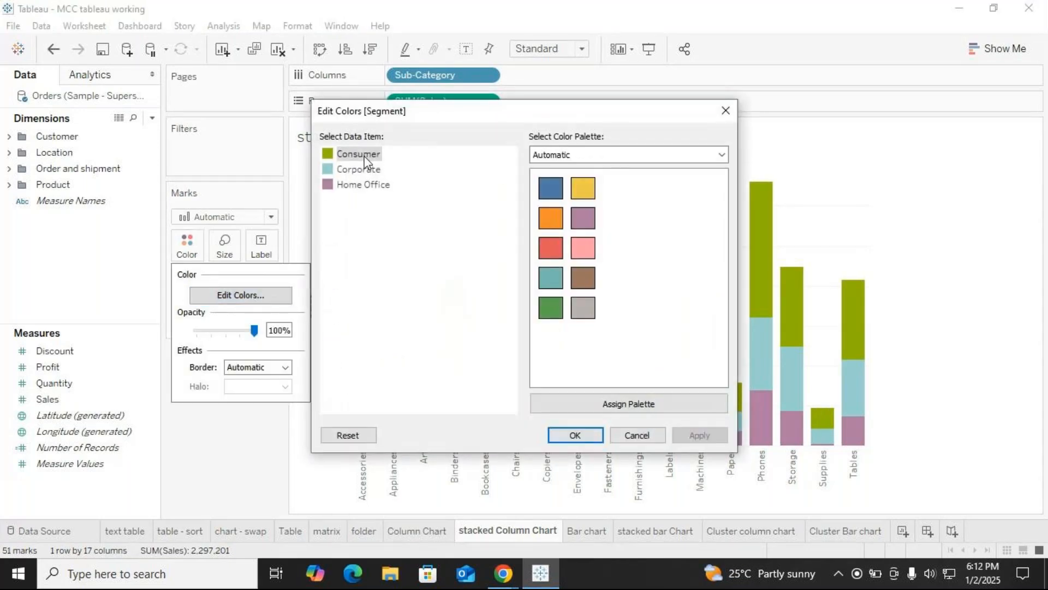
pyautogui.click(357, 169)
pyautogui.click(352, 185)
pyautogui.click(726, 111)
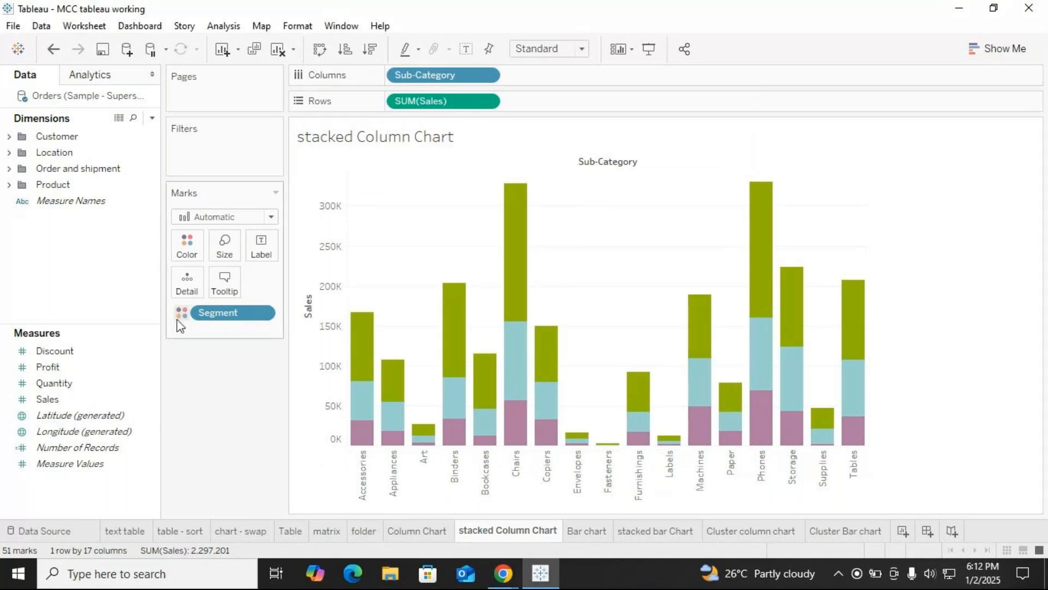
pyautogui.moveTo(375, 408)
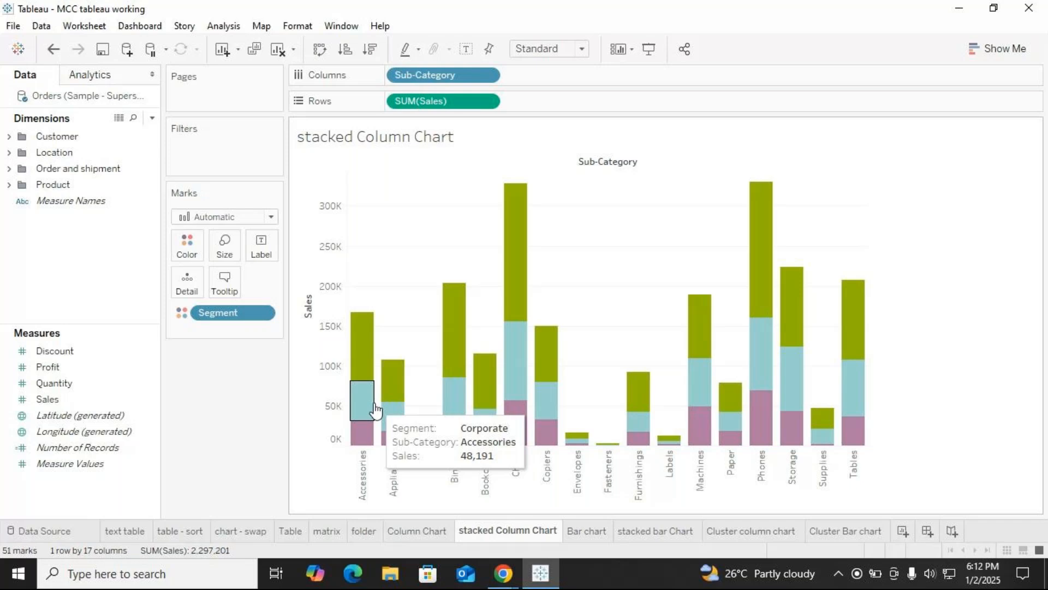
pyautogui.moveTo(855, 337)
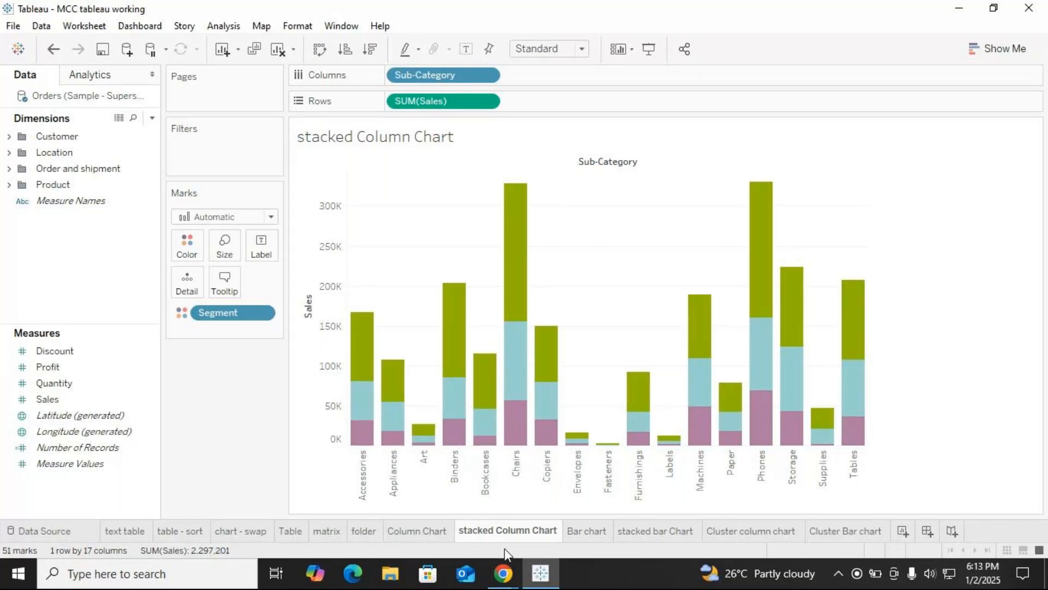
# Step: Compare the Column Chart and stacked Column Chart worksheets, and move the Cluster column chart worksheet directly after stacked Column Chart
pyautogui.click(414, 534)
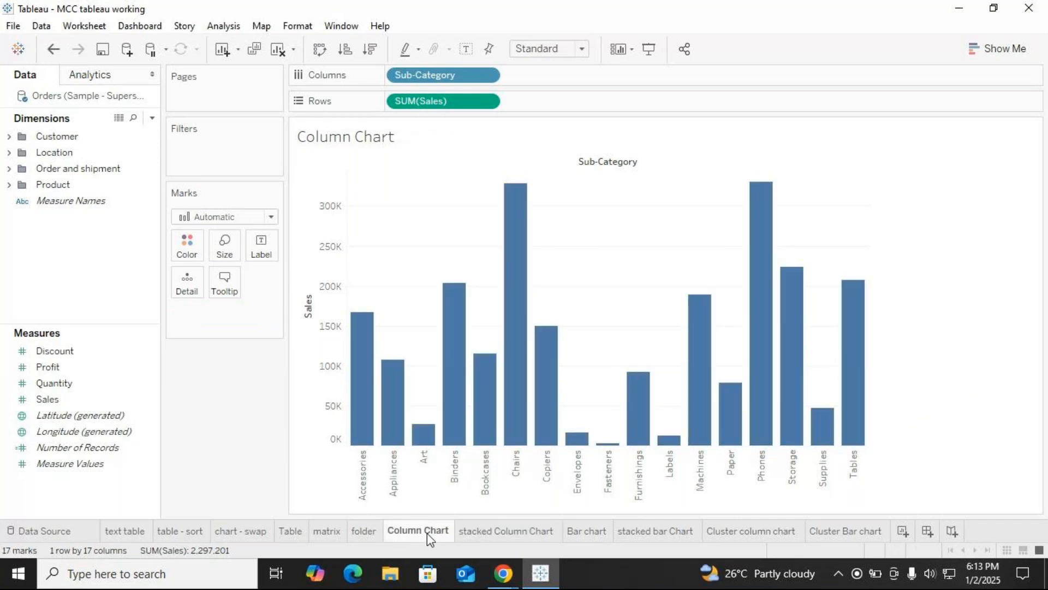
pyautogui.click(506, 534)
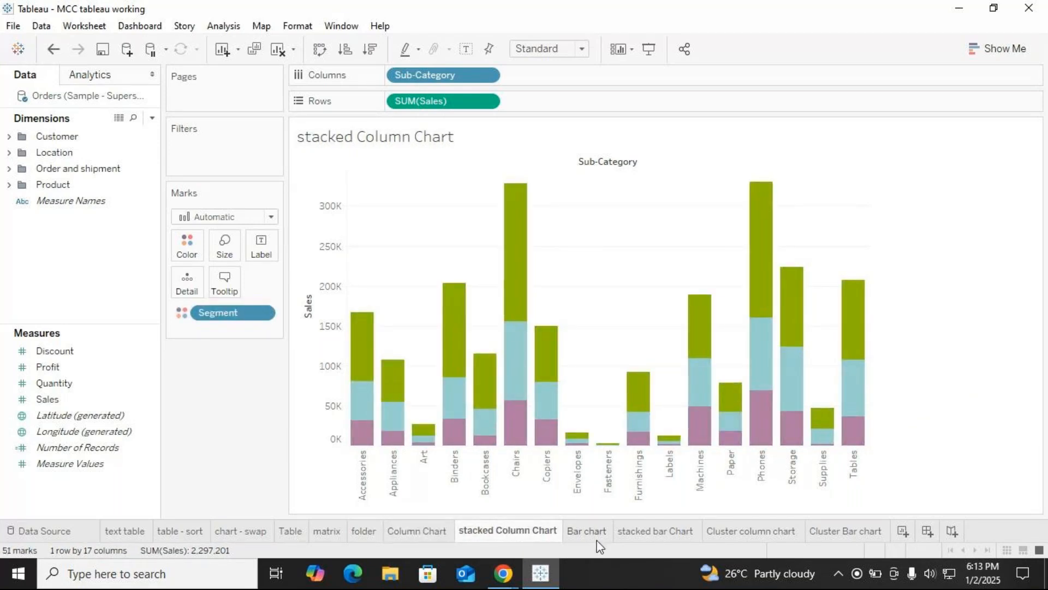
pyautogui.moveTo(769, 536); pyautogui.dragTo(562, 531)
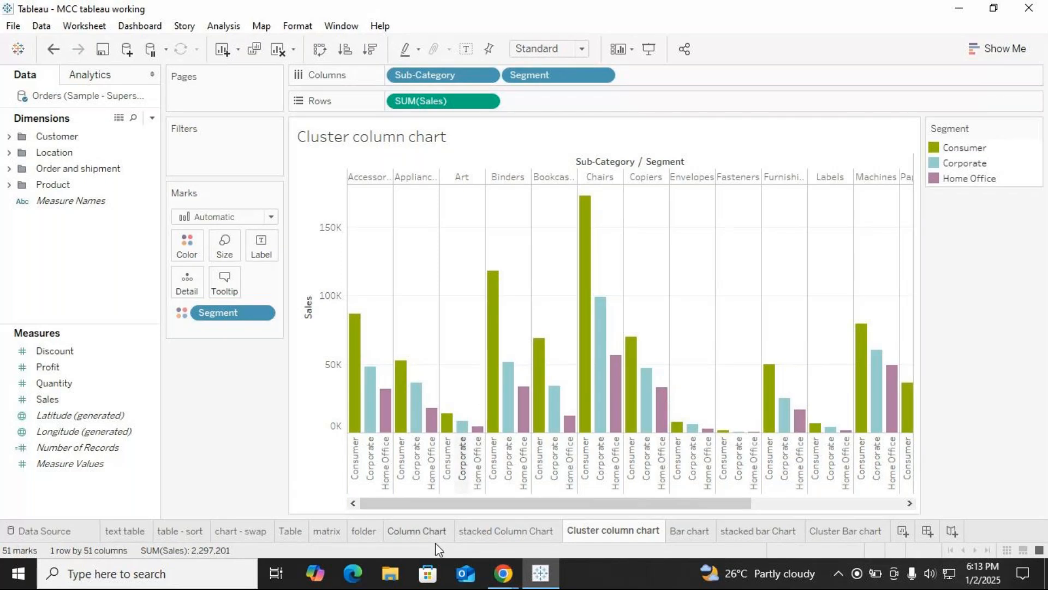
pyautogui.click(506, 531)
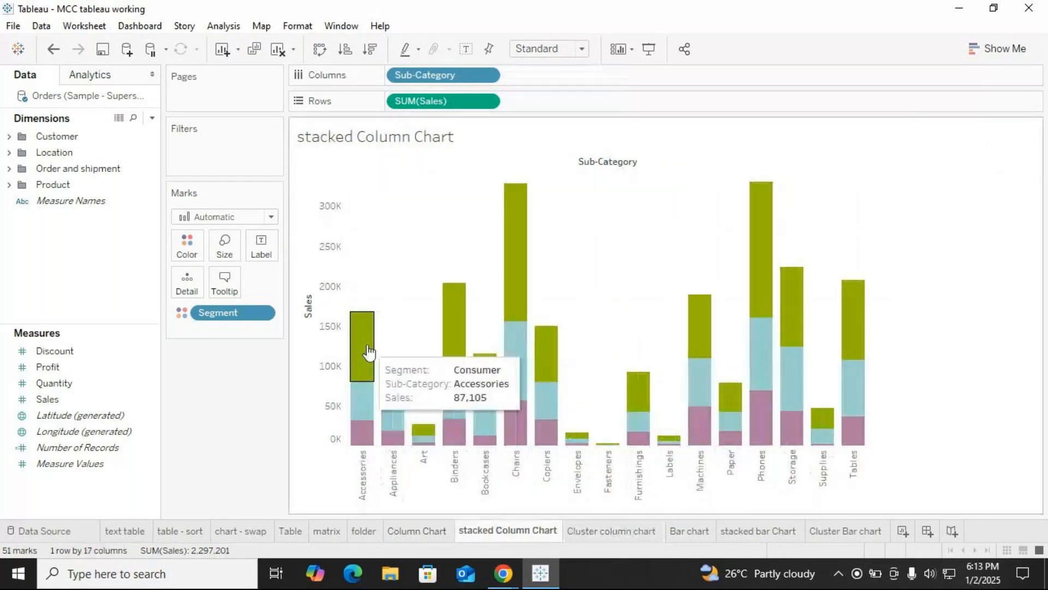
# Step: Review the column, stacked column, cluster column, bar, stacked bar and Cluster Bar chart worksheets, ending on the Column Chart worksheet
pyautogui.click(583, 532)
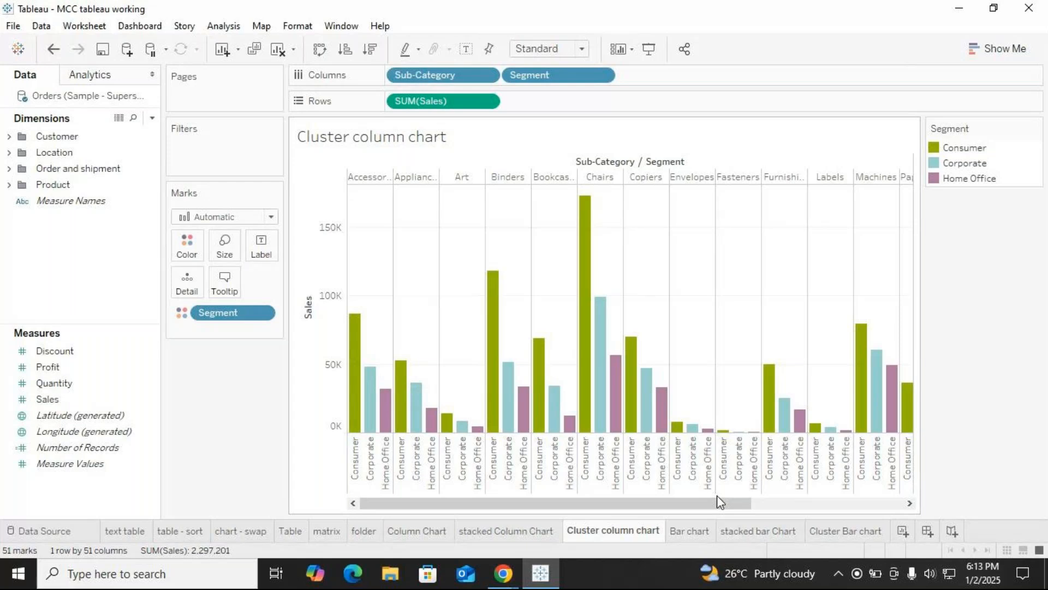
pyautogui.click(420, 532)
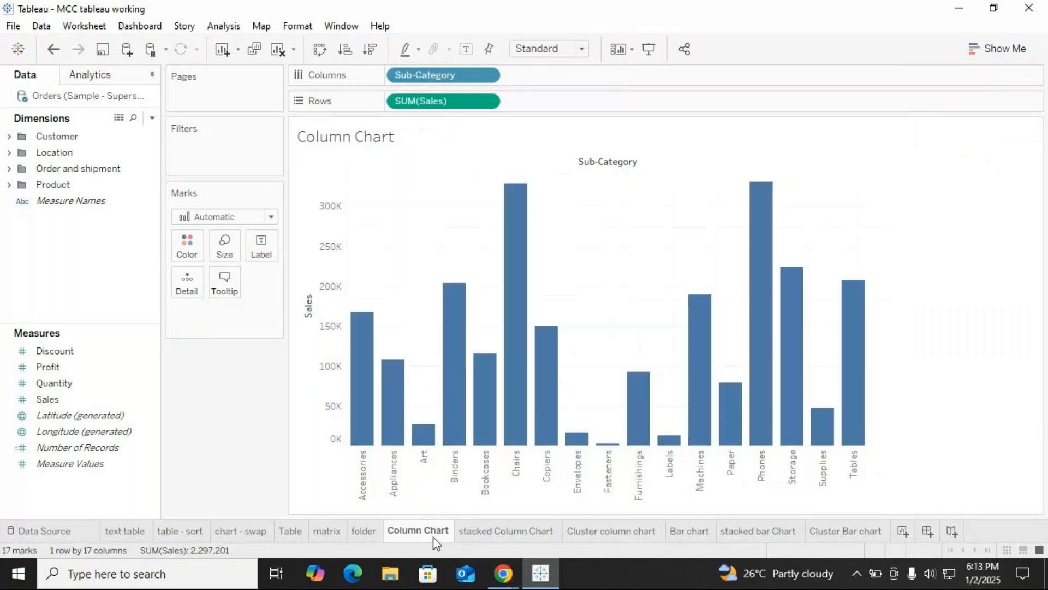
pyautogui.click(490, 531)
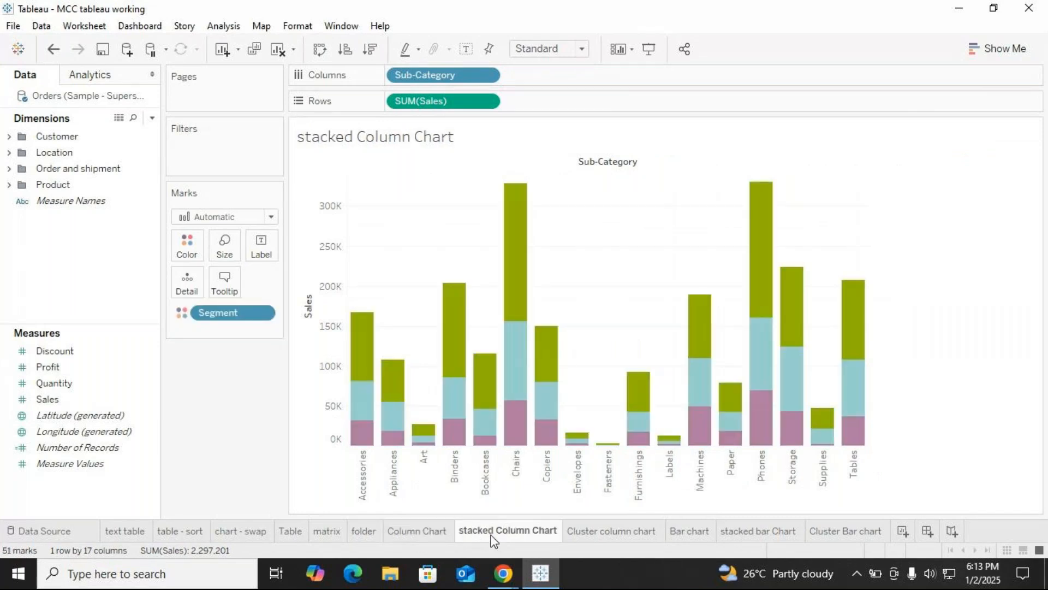
pyautogui.click(611, 531)
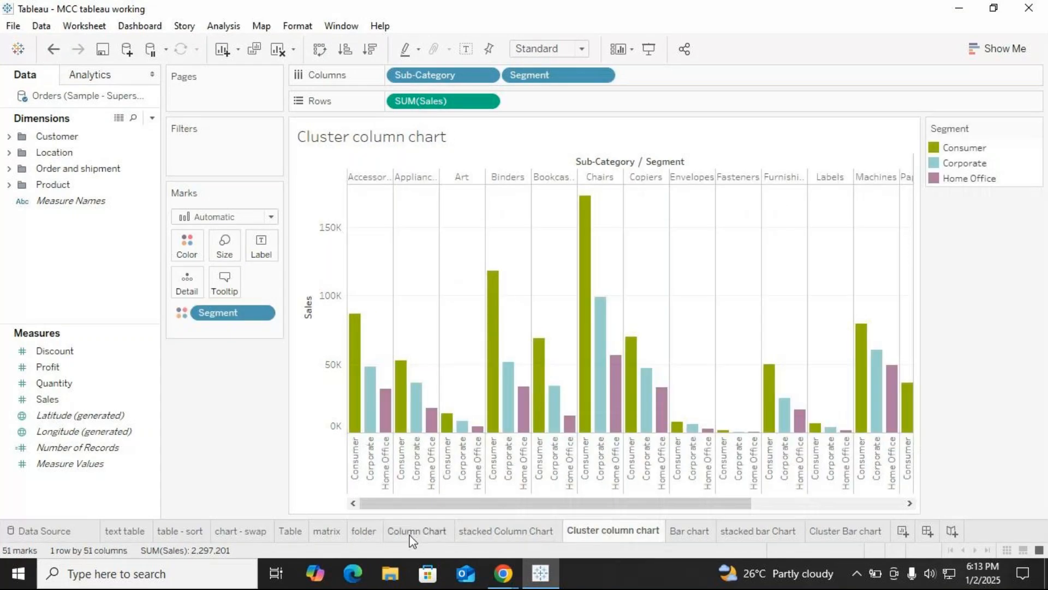
pyautogui.click(693, 532)
pyautogui.click(759, 532)
pyautogui.click(846, 531)
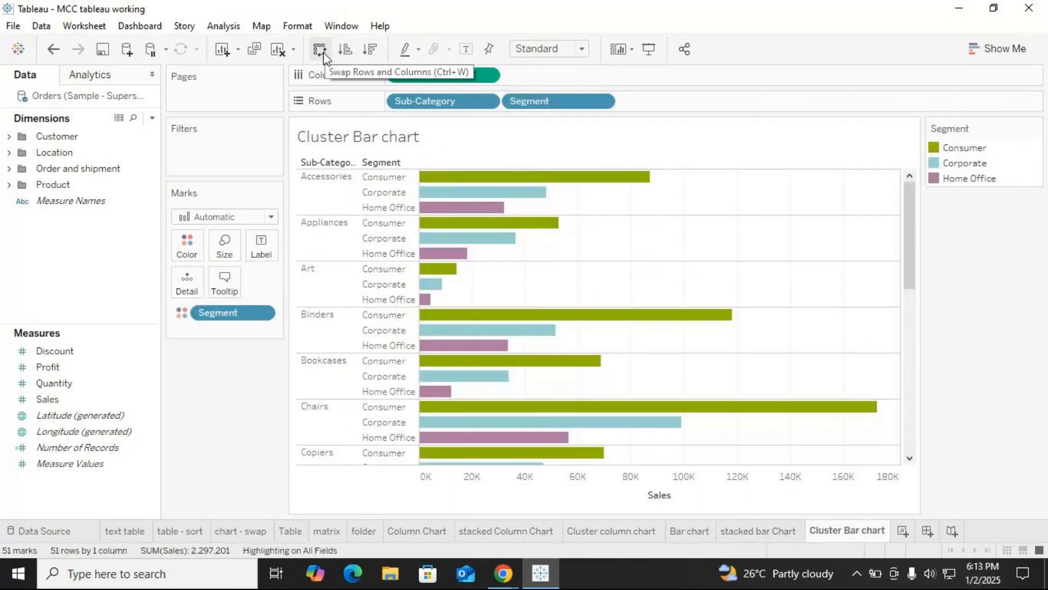
pyautogui.click(424, 531)
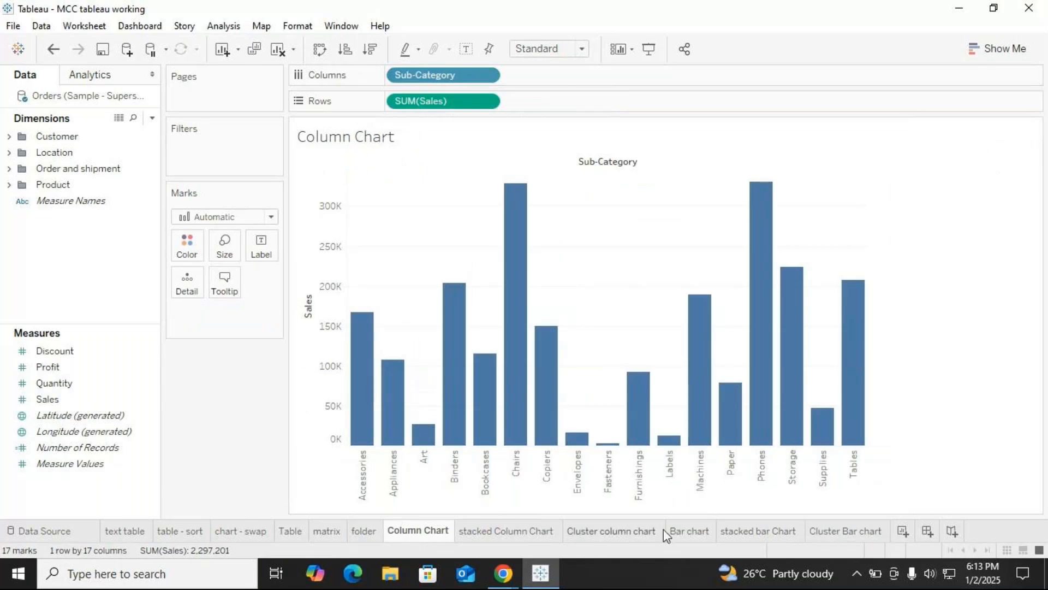
# Step: Switch to the GoTo Meeting window in Chrome and read the participants' messages in the meeting chat
pyautogui.moveTo(663, 530)
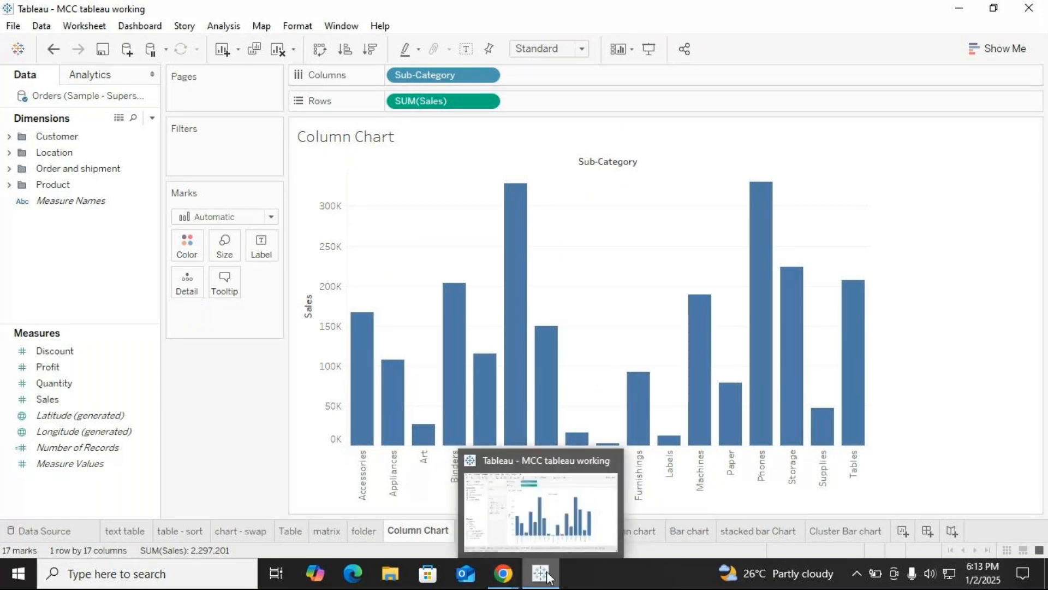
pyautogui.moveTo(503, 574)
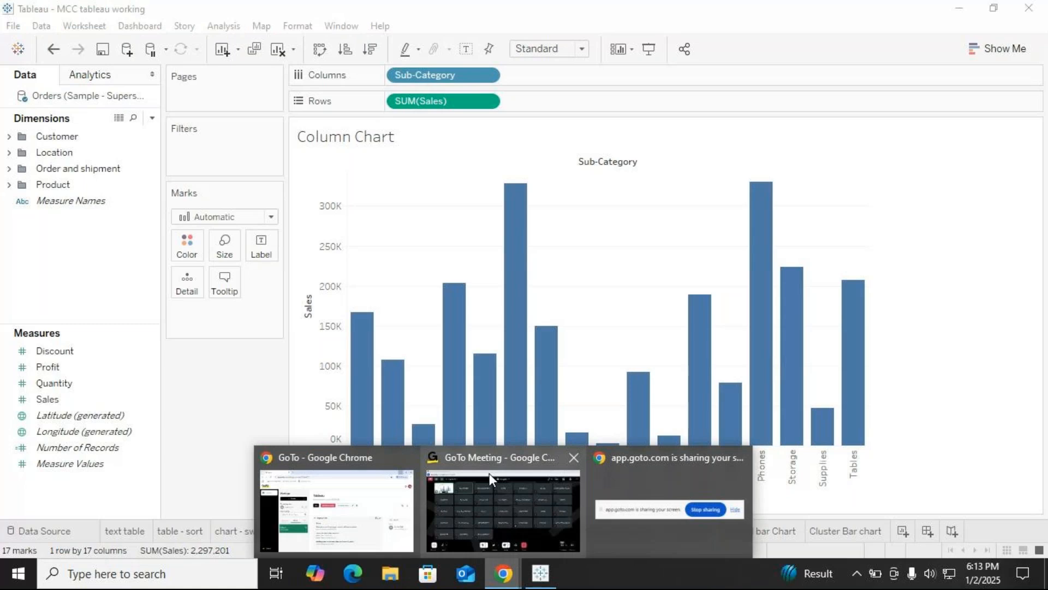
pyautogui.click(501, 460)
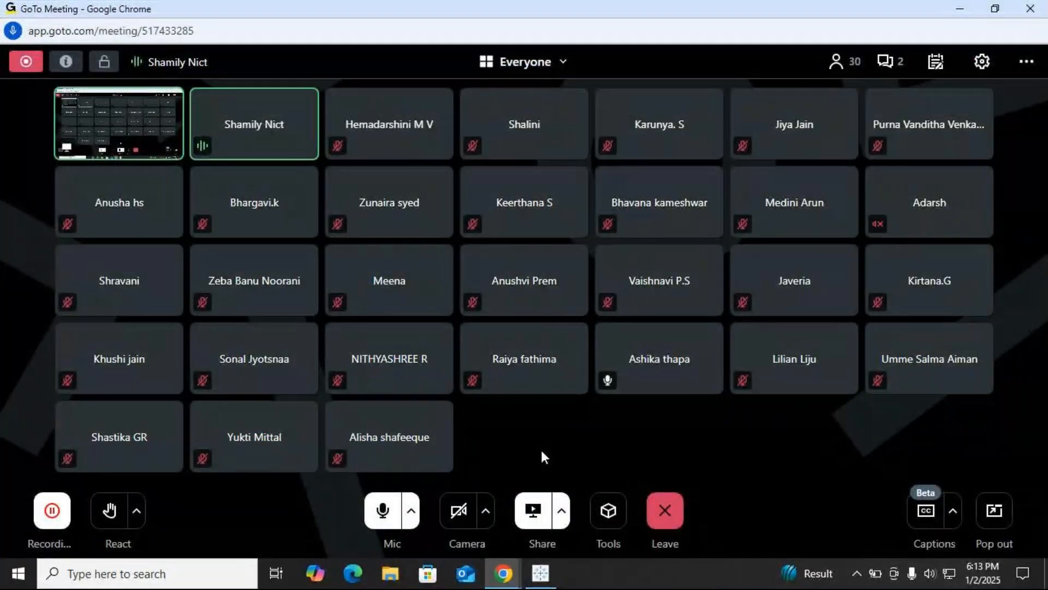
pyautogui.click(883, 62)
pyautogui.click(934, 215)
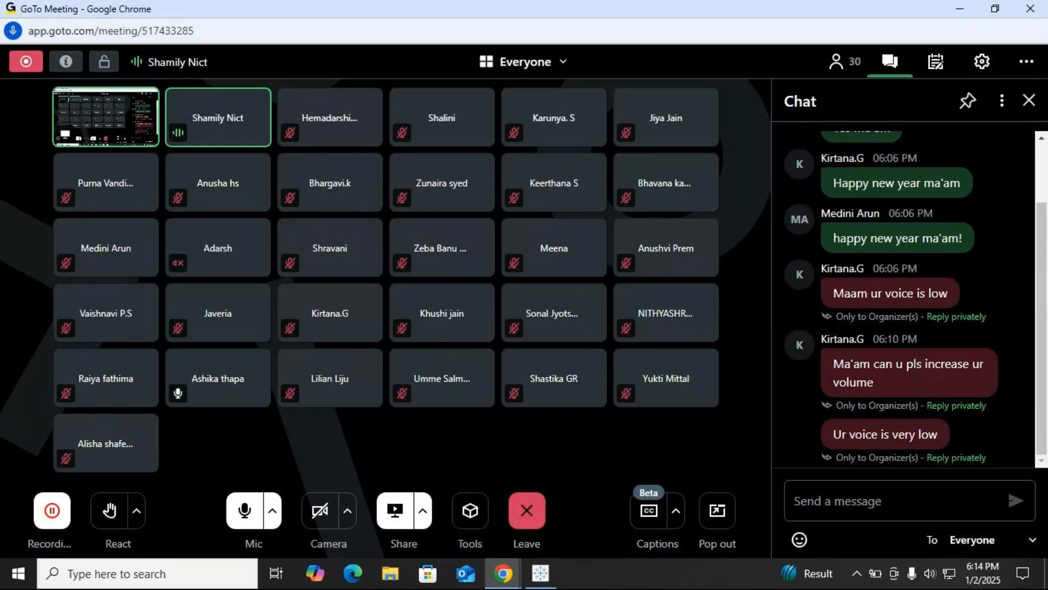
# Step: Raise the computer's speaker volume to 80 and close the meeting chat
pyautogui.click(913, 575)
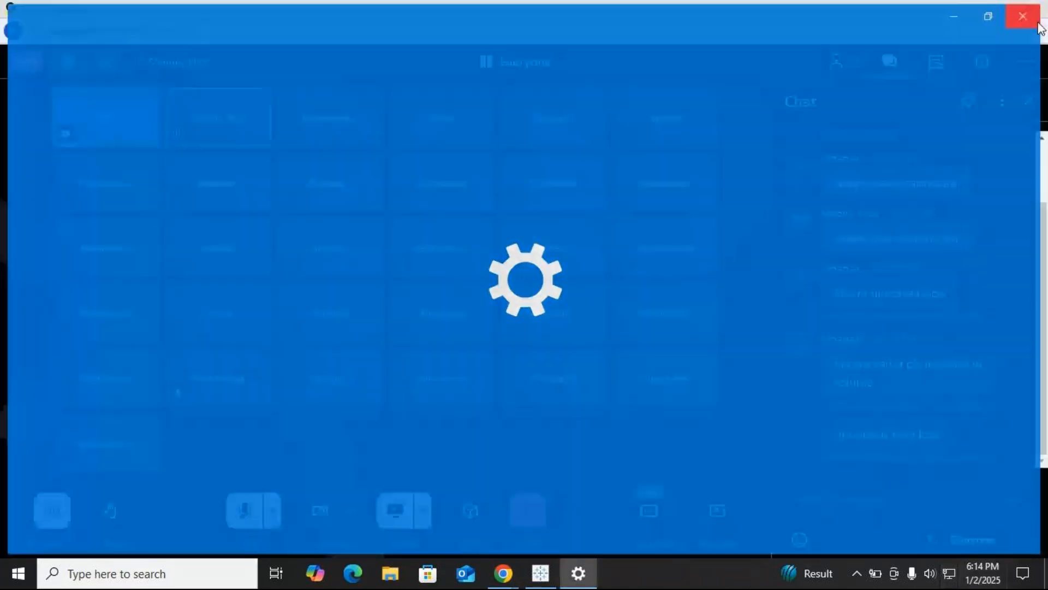
pyautogui.click(1037, 24)
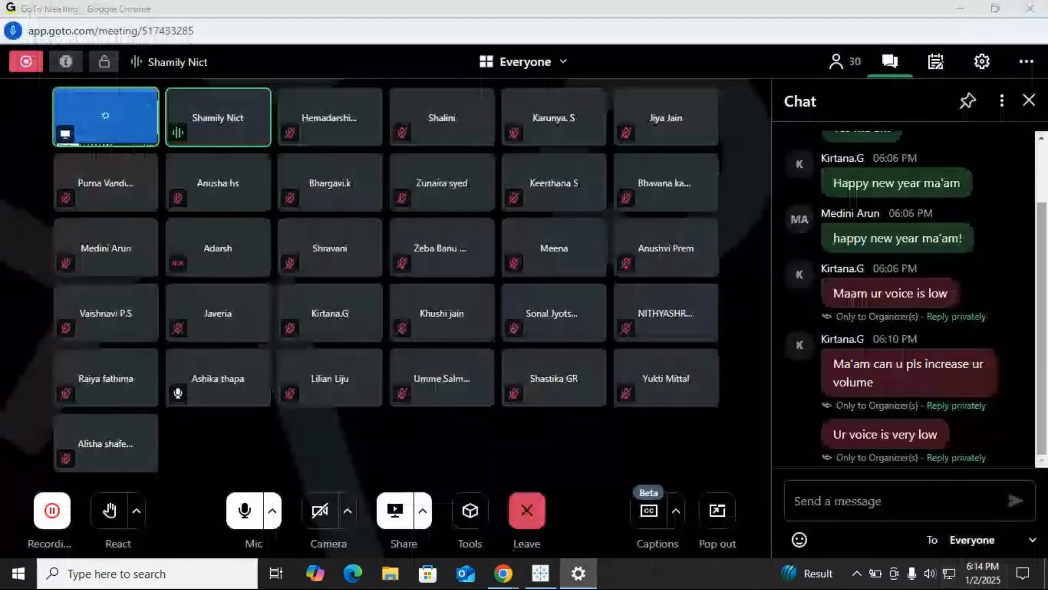
pyautogui.click(930, 575)
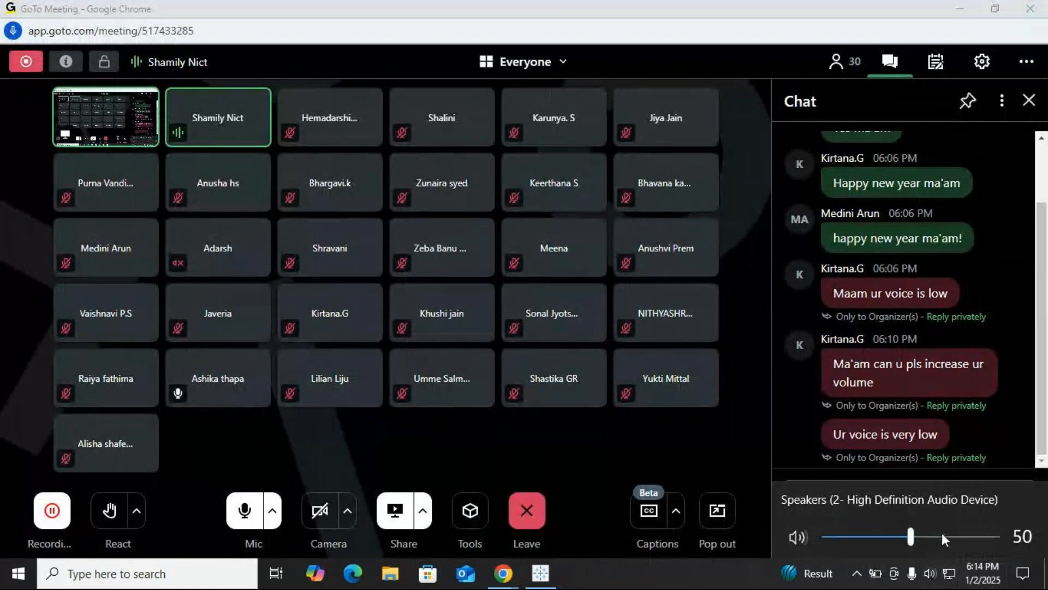
pyautogui.click(676, 570)
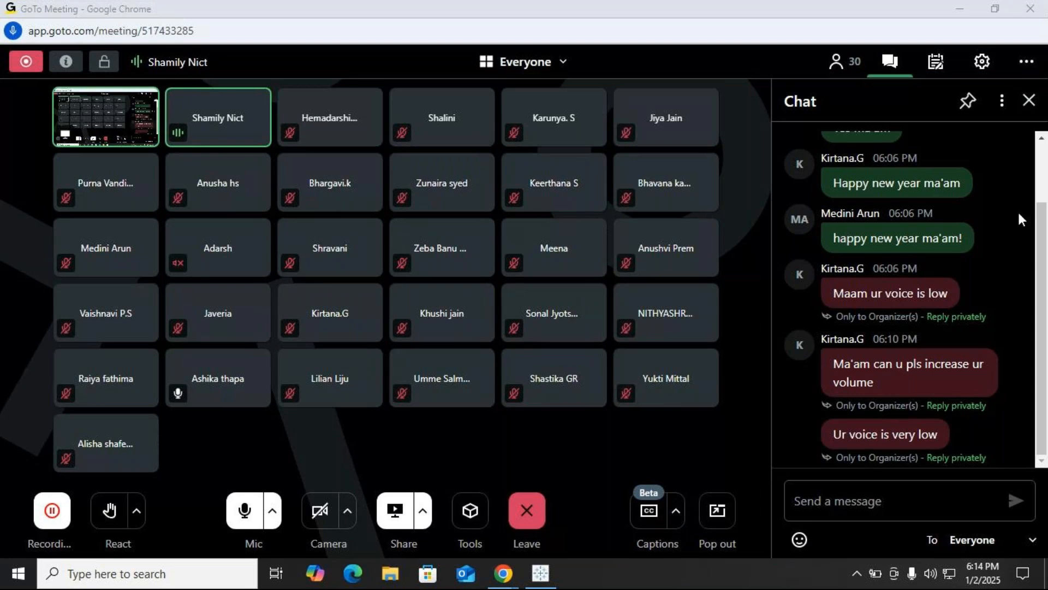
pyautogui.click(1030, 100)
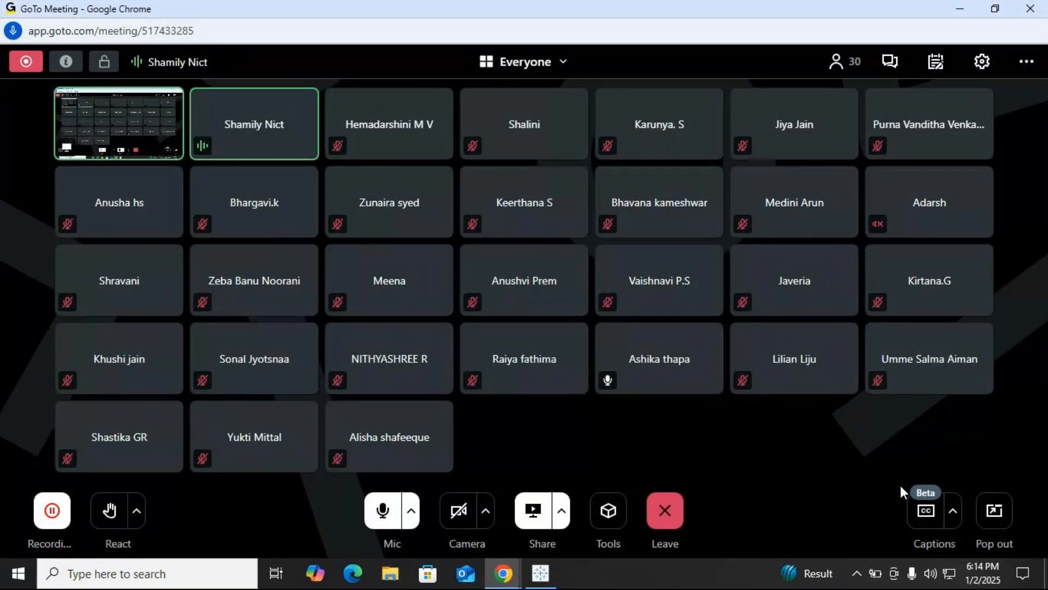
pyautogui.click(930, 571)
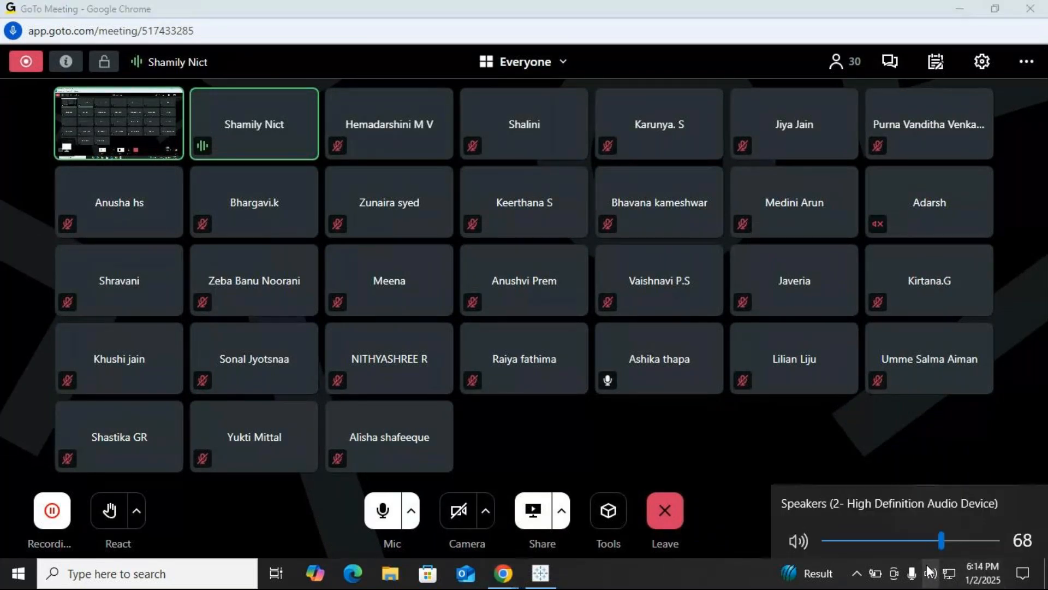
pyautogui.click(961, 536)
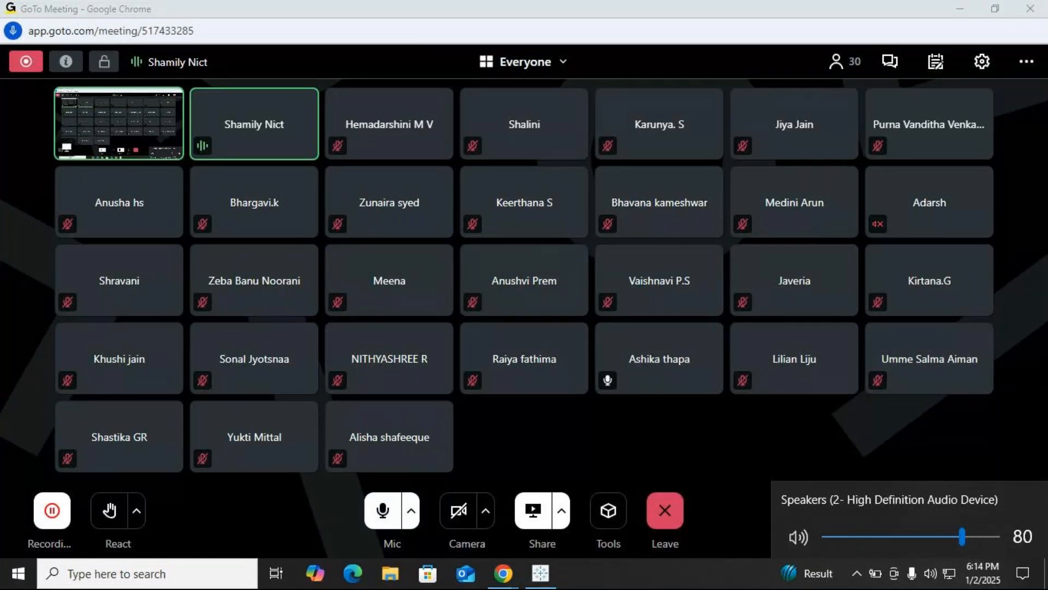
pyautogui.click(634, 568)
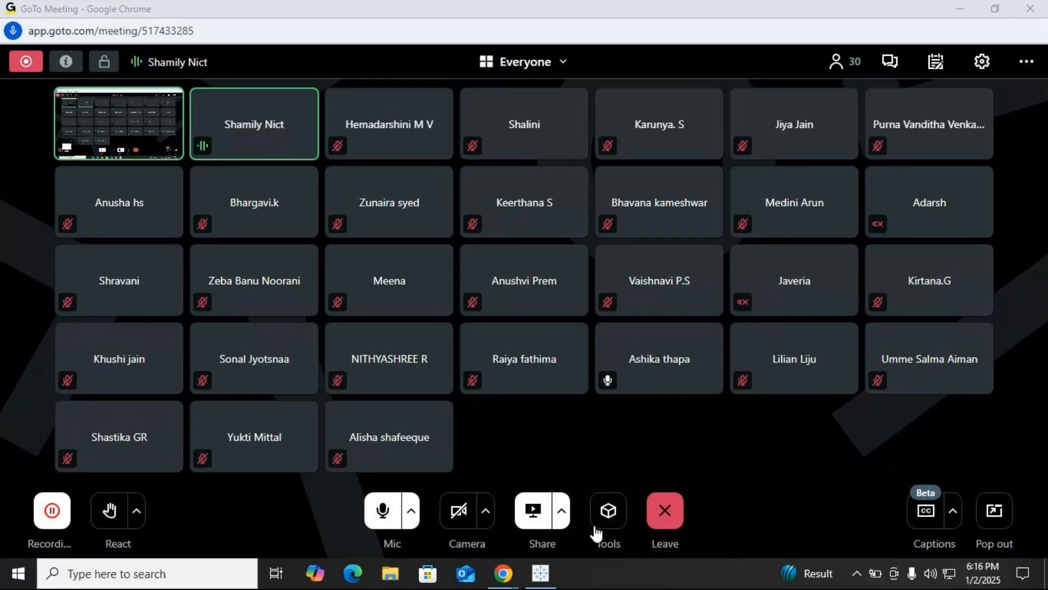
# Step: Return to Tableau, create a new worksheet after Cluster Bar chart, and rename it "line chart"
pyautogui.click(540, 573)
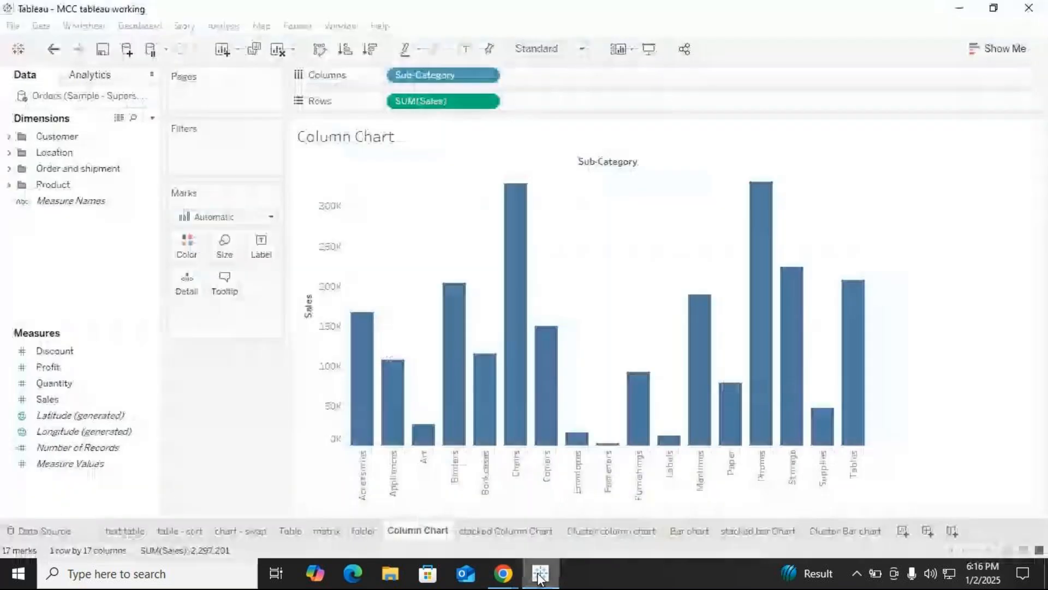
pyautogui.click(872, 533)
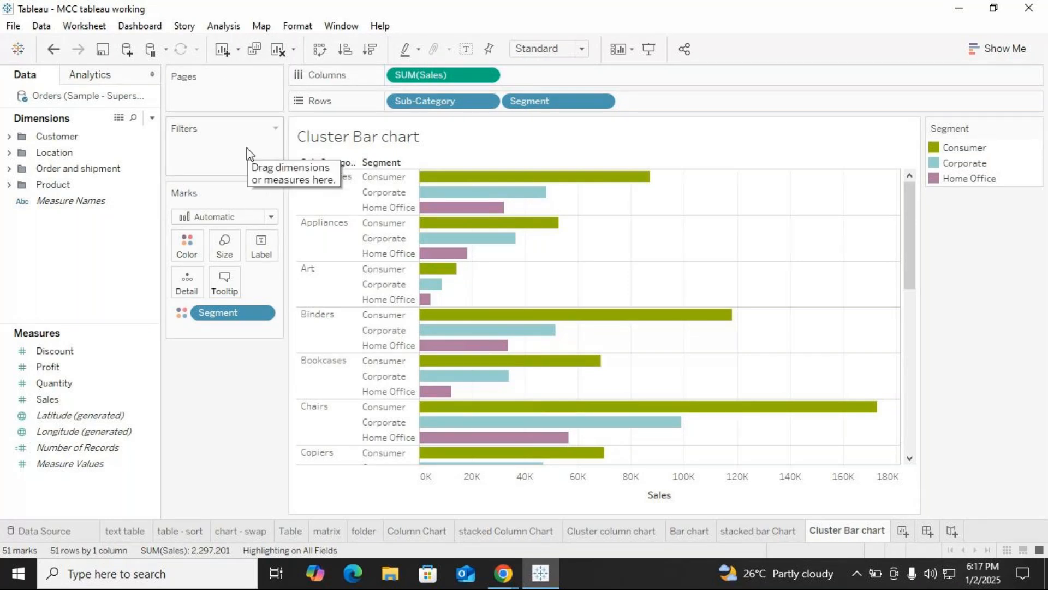
pyautogui.hotkey('ctrl', 'm')
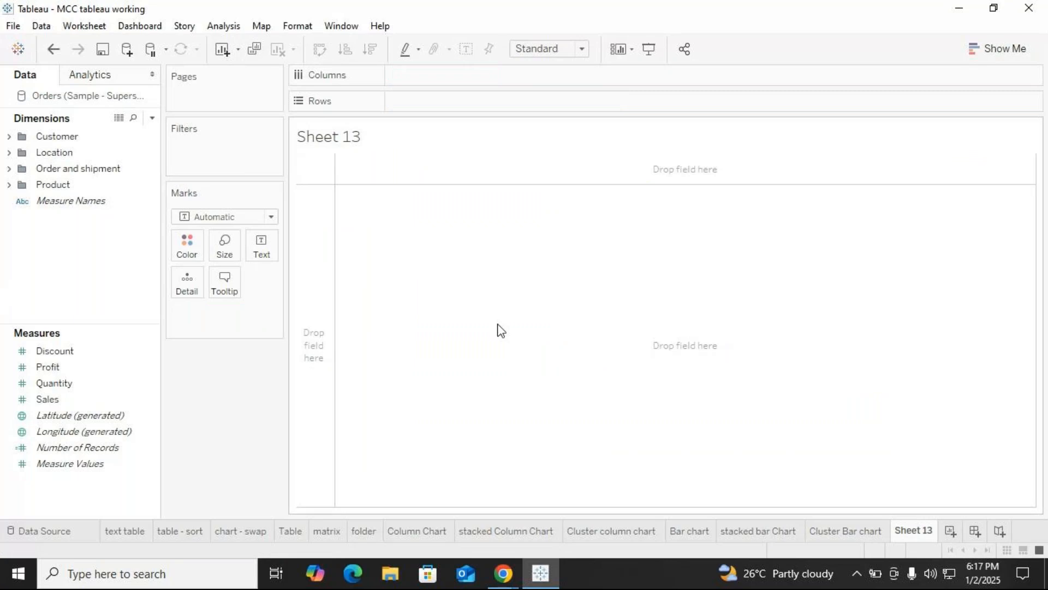
pyautogui.rightClick(916, 533)
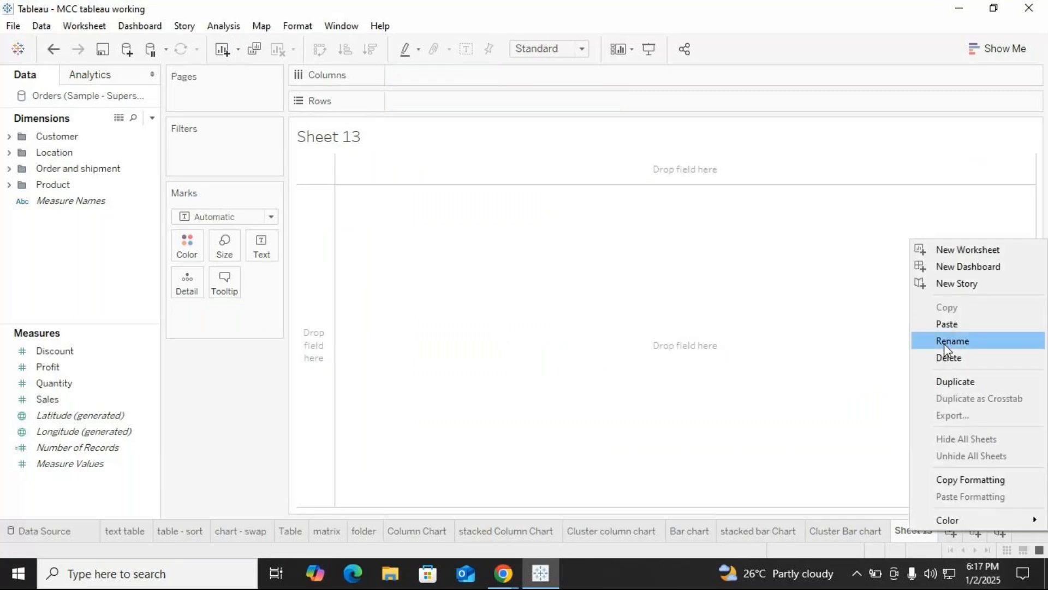
pyautogui.click(945, 343)
pyautogui.press('BackSpace')
pyautogui.write('line ')
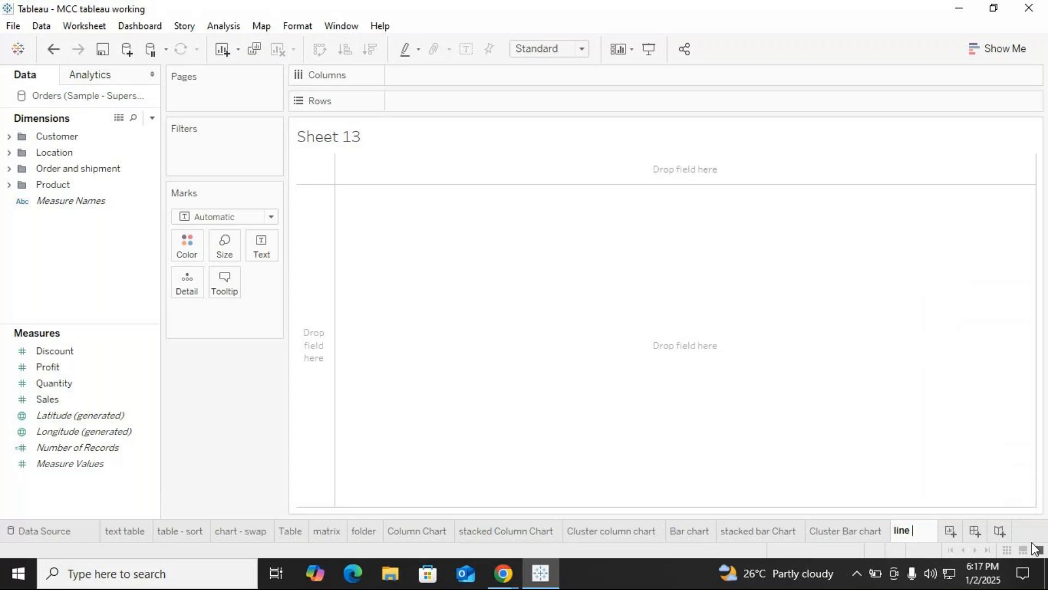
pyautogui.write('chart')
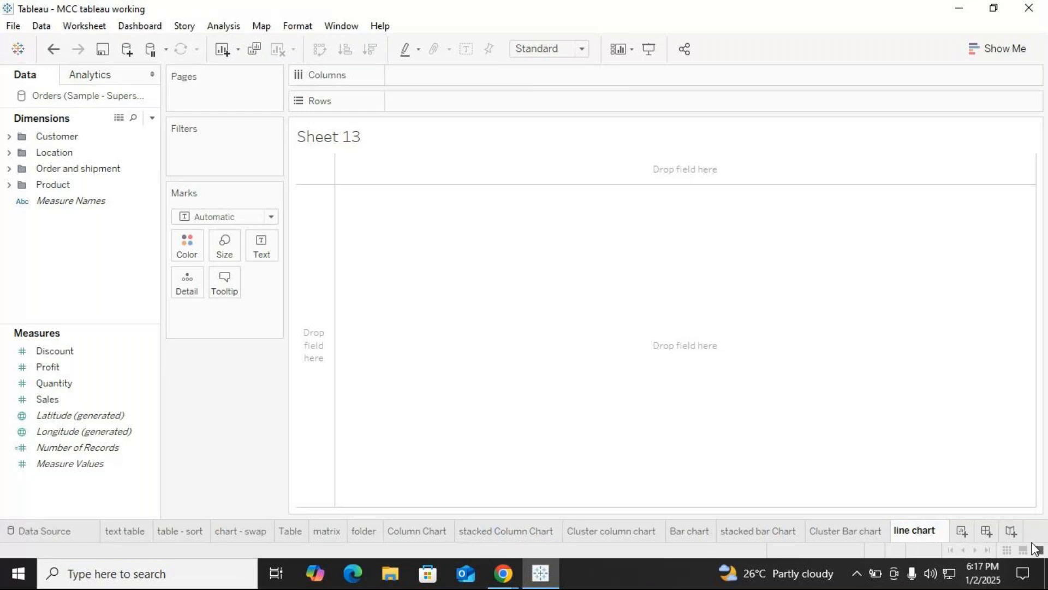
pyautogui.press('Return')
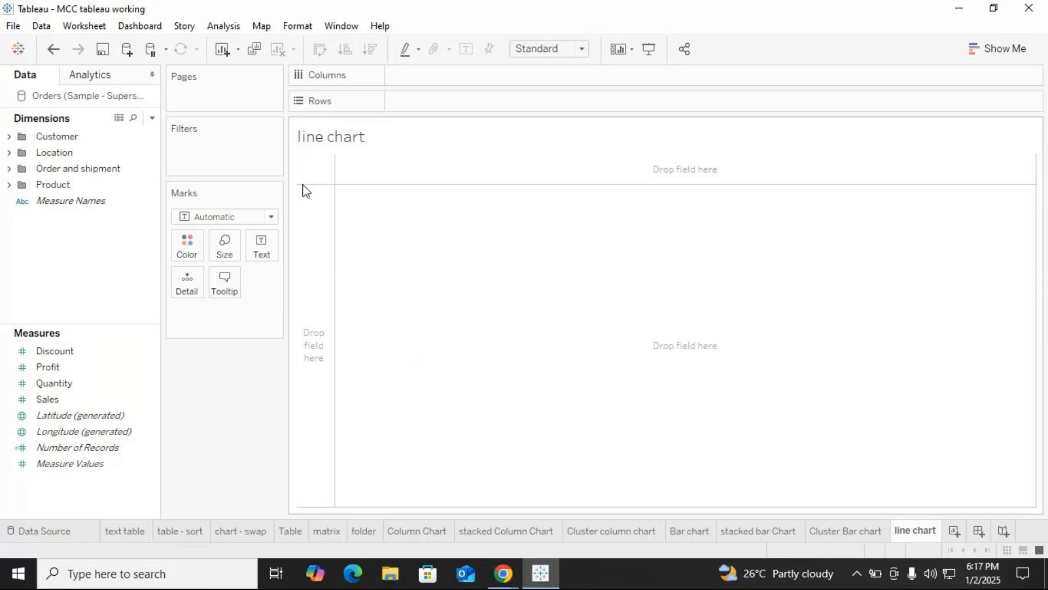
# Step: Build a yearly sales line chart with Order Date from the Order and shipment folder on Columns and Sales on Rows
pyautogui.click(9, 169)
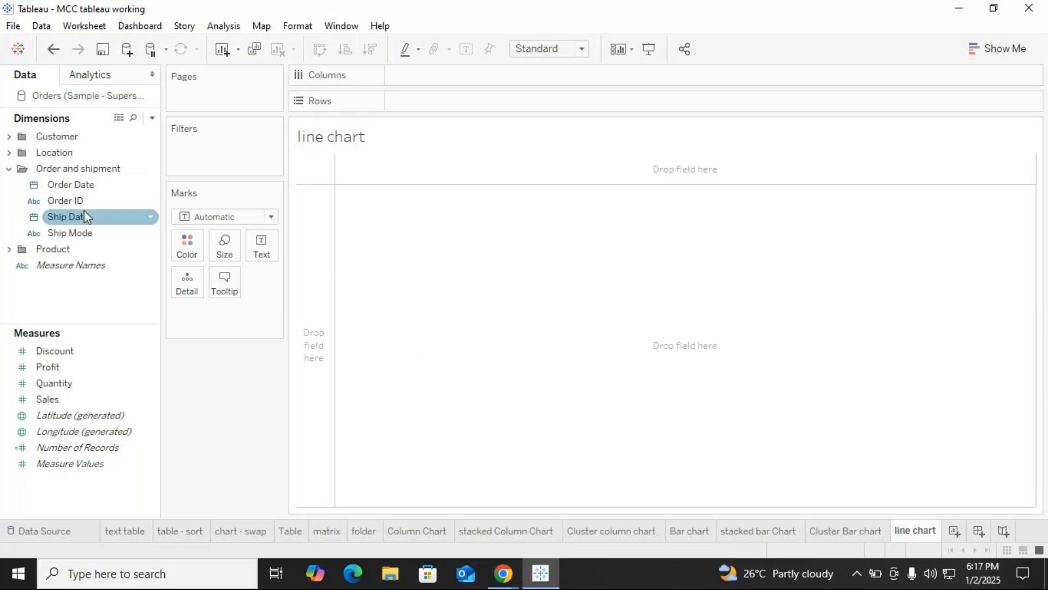
pyautogui.click(91, 187)
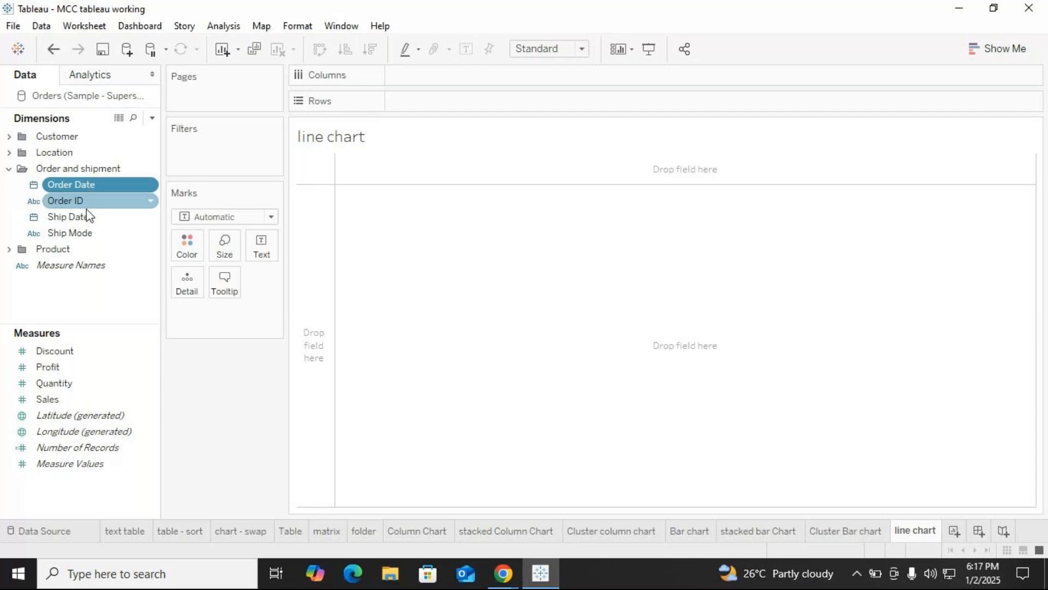
pyautogui.click(88, 217)
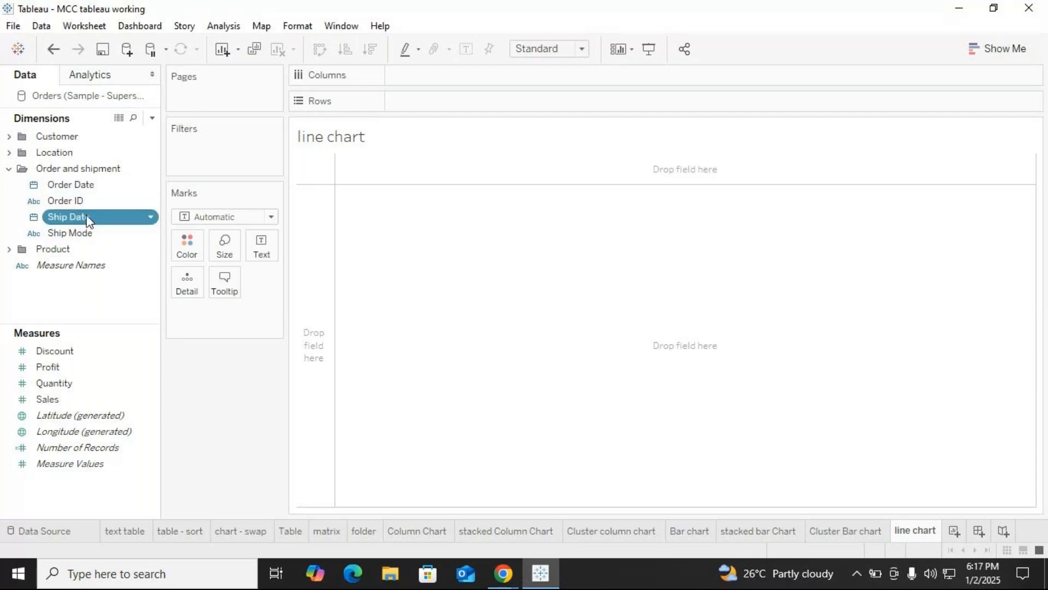
pyautogui.moveTo(77, 189); pyautogui.dragTo(428, 84)
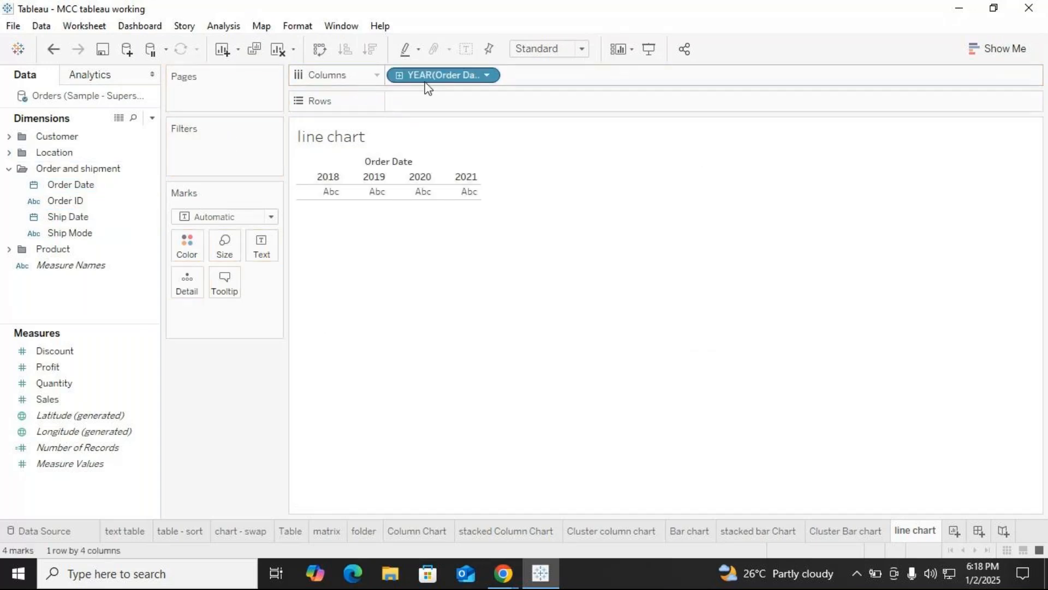
pyautogui.click(47, 402)
pyautogui.moveTo(47, 404); pyautogui.dragTo(418, 108)
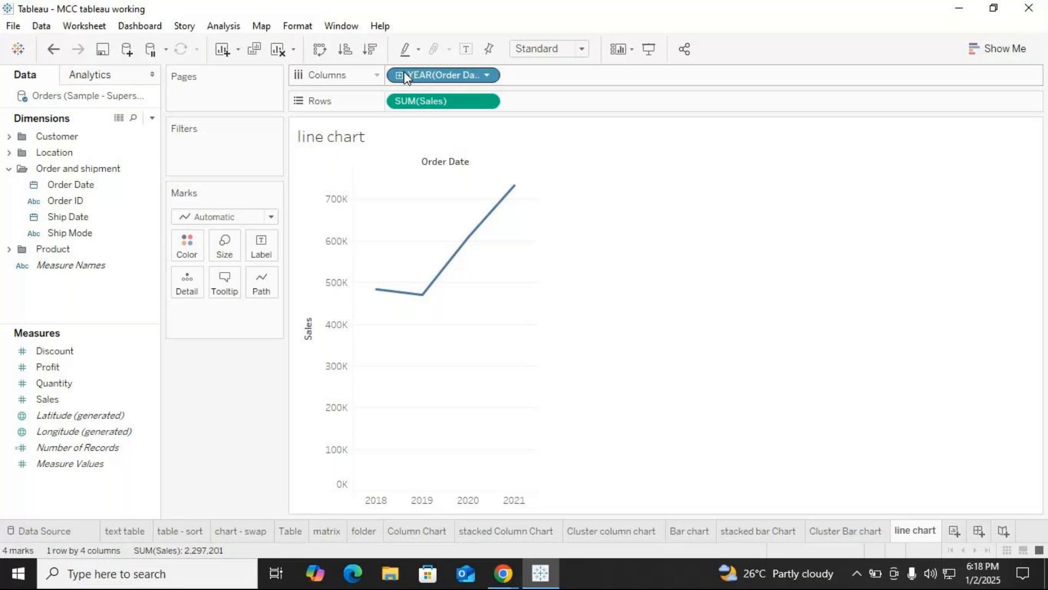
# Step: Add Ship Mode to Columns beside Order Date on the line chart worksheet, and convert the view to a continuous line chart
pyautogui.click(848, 531)
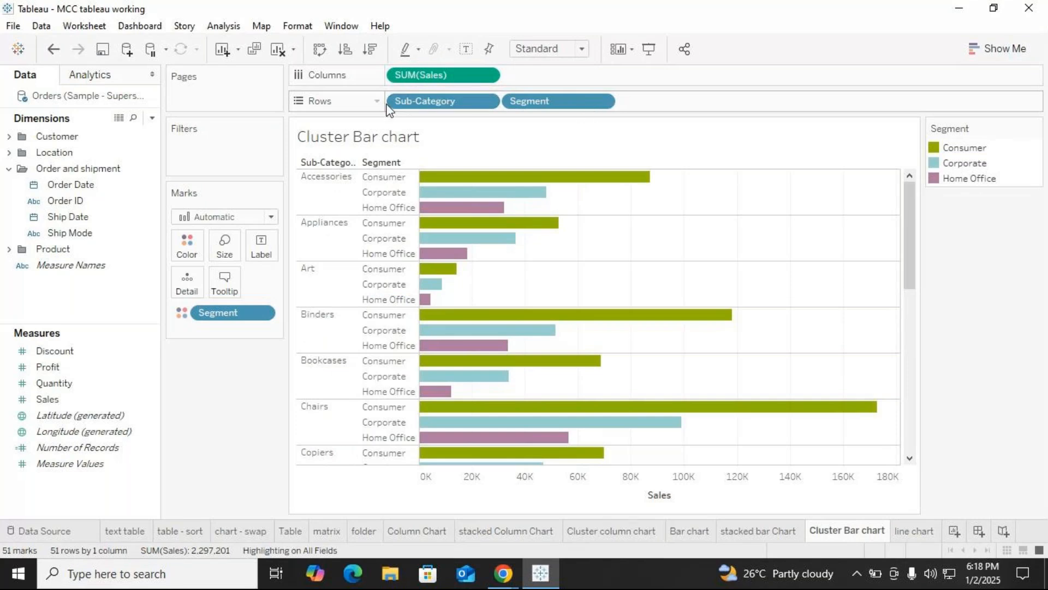
pyautogui.click(921, 533)
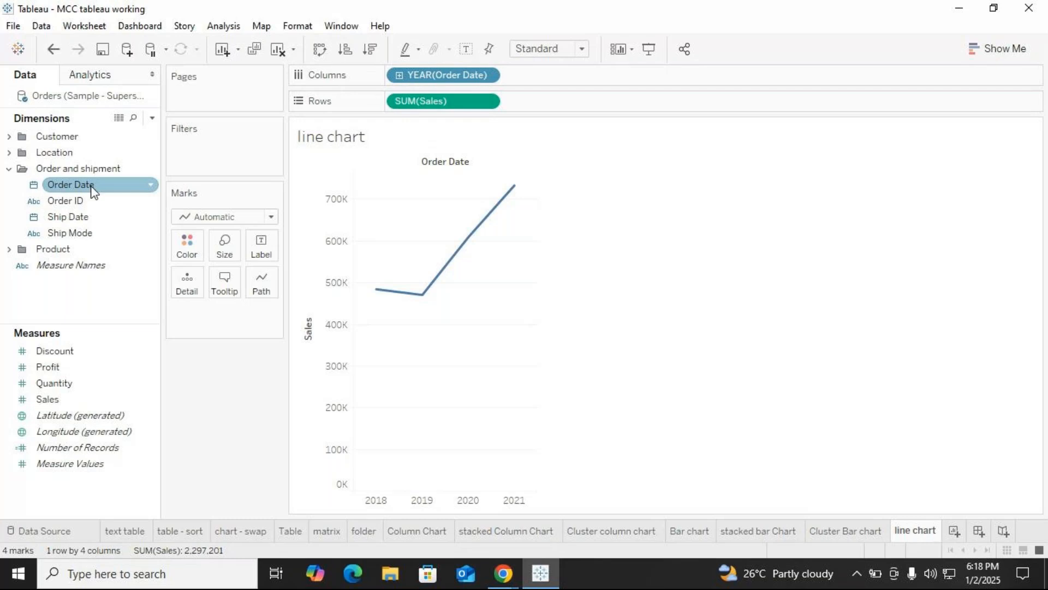
pyautogui.moveTo(69, 223); pyautogui.dragTo(539, 75)
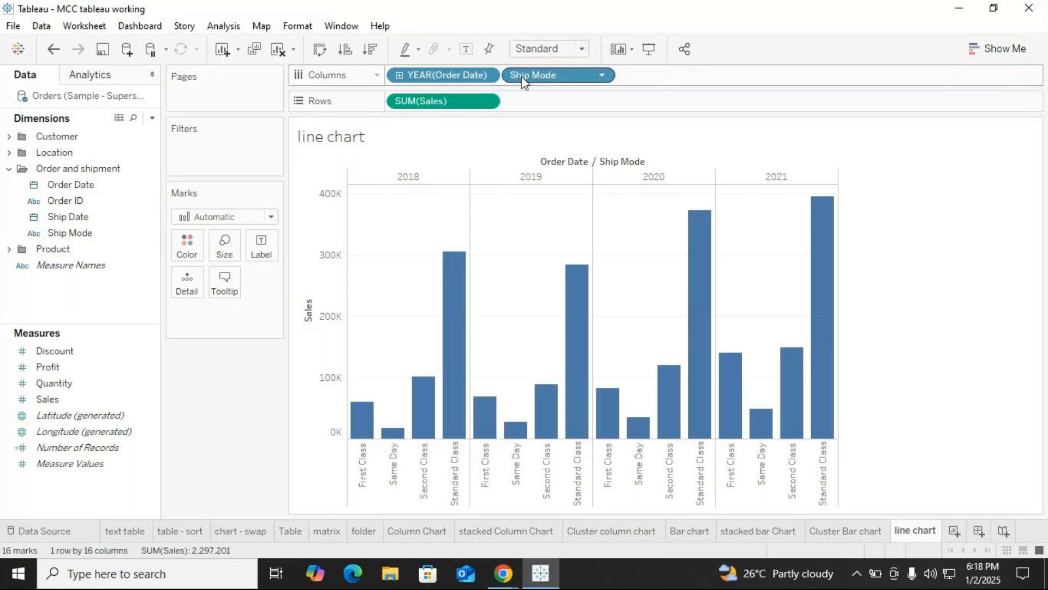
pyautogui.click(1003, 49)
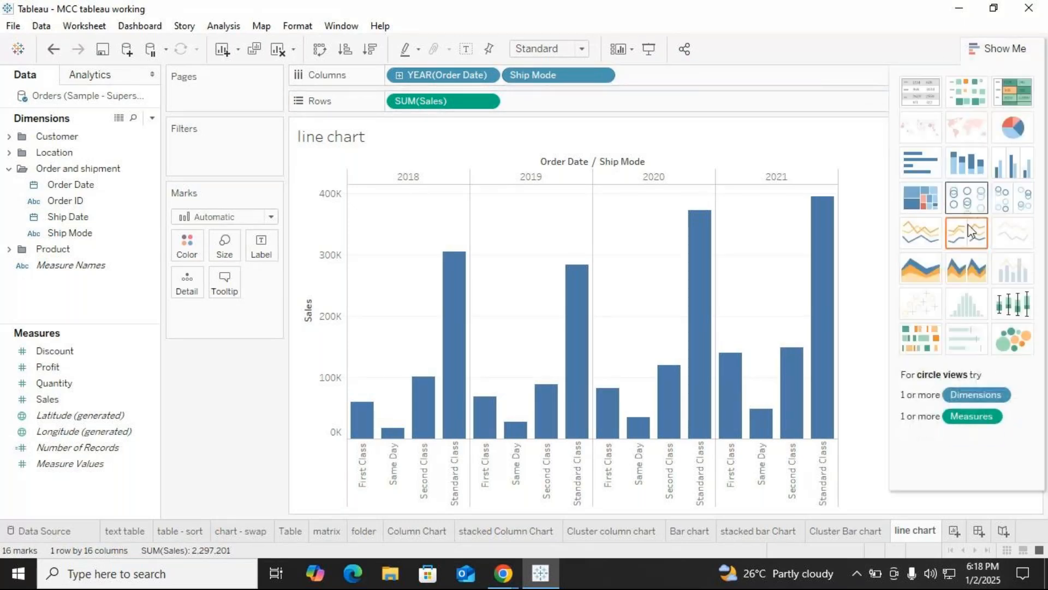
pyautogui.click(921, 237)
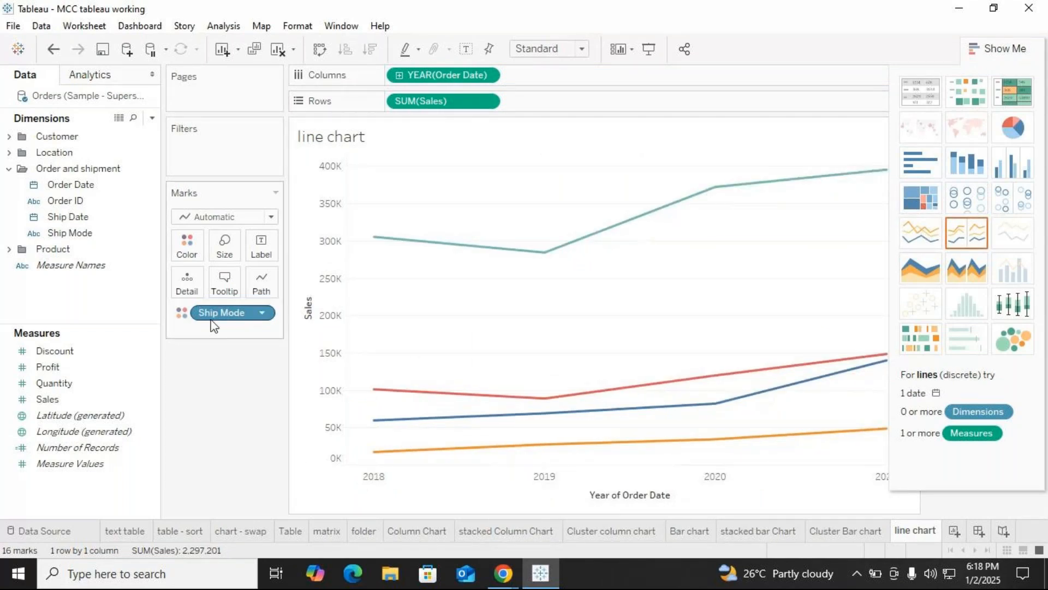
# Step: Move Ship Mode from Color to Columns before Order Date, remove it from the view, and close Show Me
pyautogui.moveTo(213, 317); pyautogui.dragTo(393, 75)
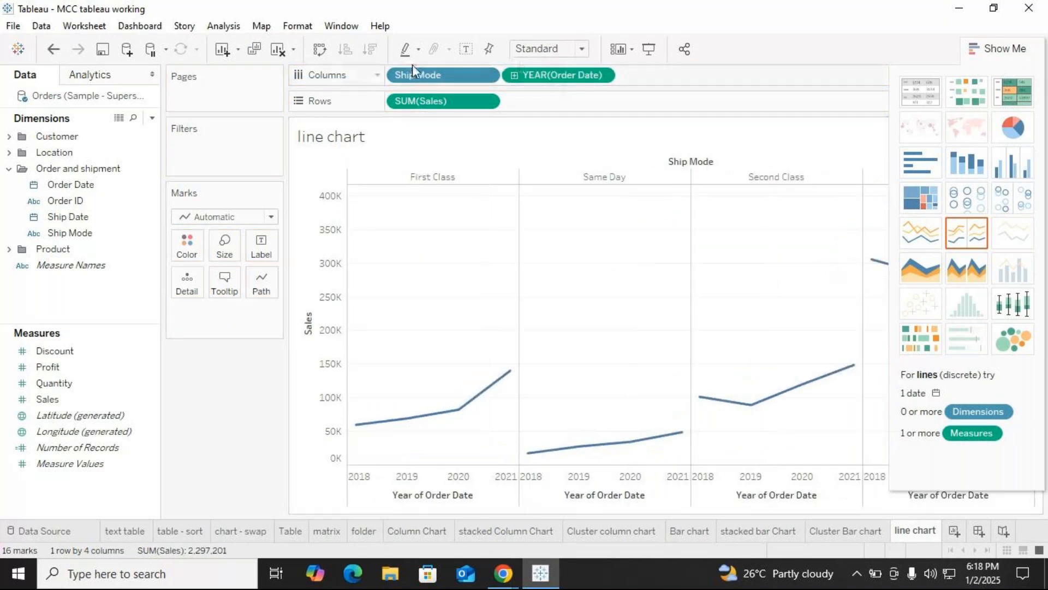
pyautogui.moveTo(416, 75); pyautogui.dragTo(247, 386)
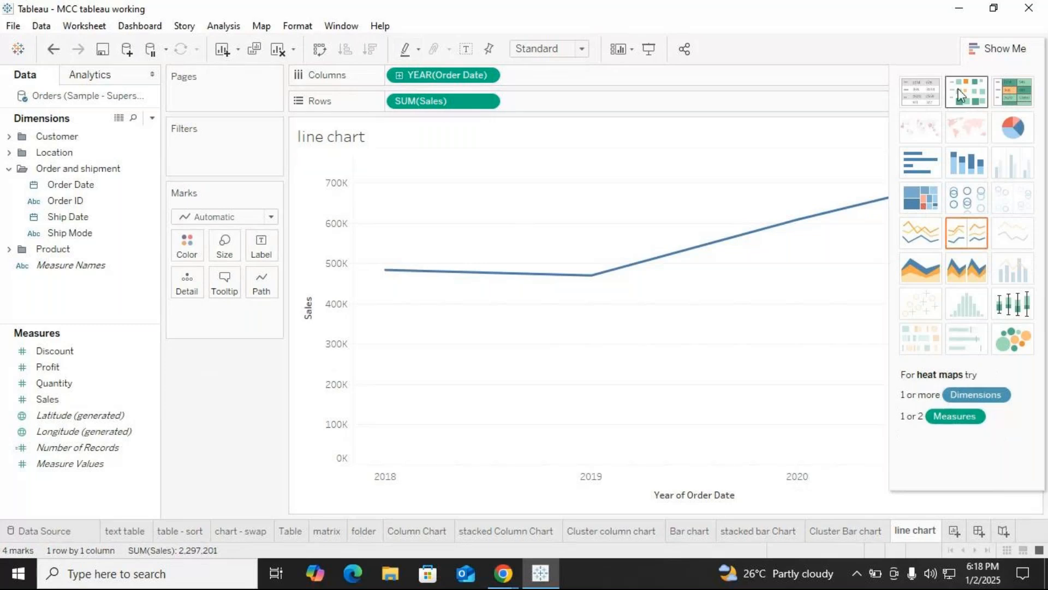
pyautogui.click(989, 48)
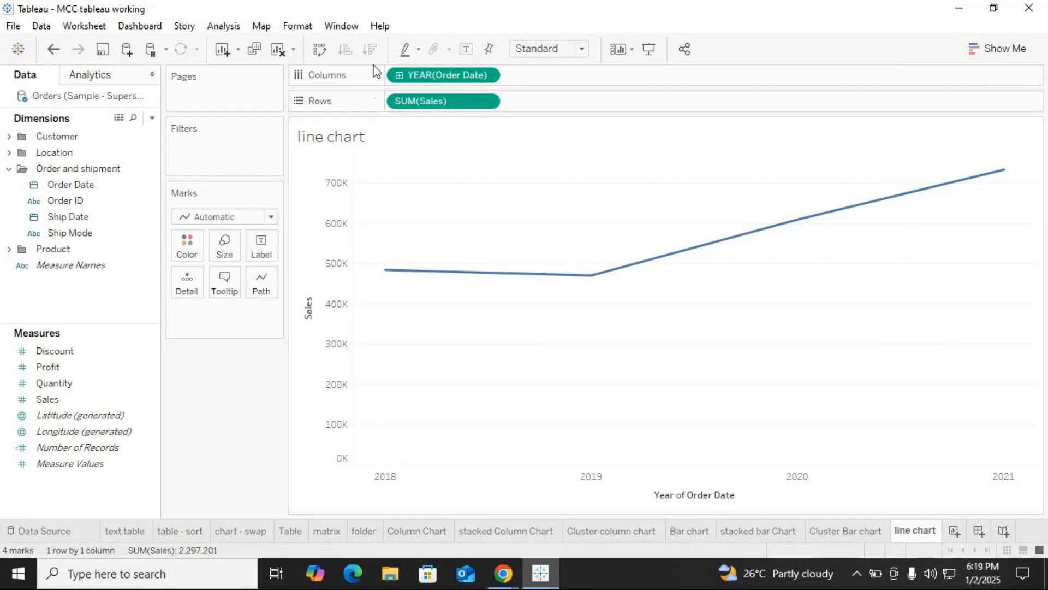
# Step: Clear the line chart worksheet and rebuild it with Order Date on Columns and Sales on Rows
pyautogui.click(277, 49)
pyautogui.click(70, 233)
pyautogui.click(71, 218)
pyautogui.moveTo(70, 184); pyautogui.dragTo(437, 78)
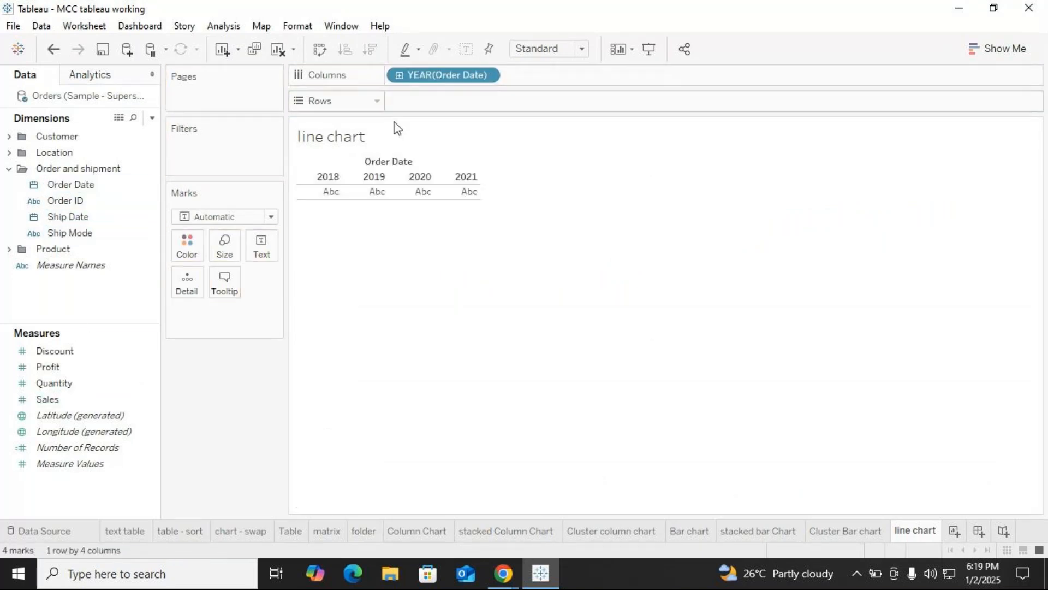
pyautogui.click(57, 402)
pyautogui.moveTo(57, 402); pyautogui.dragTo(428, 104)
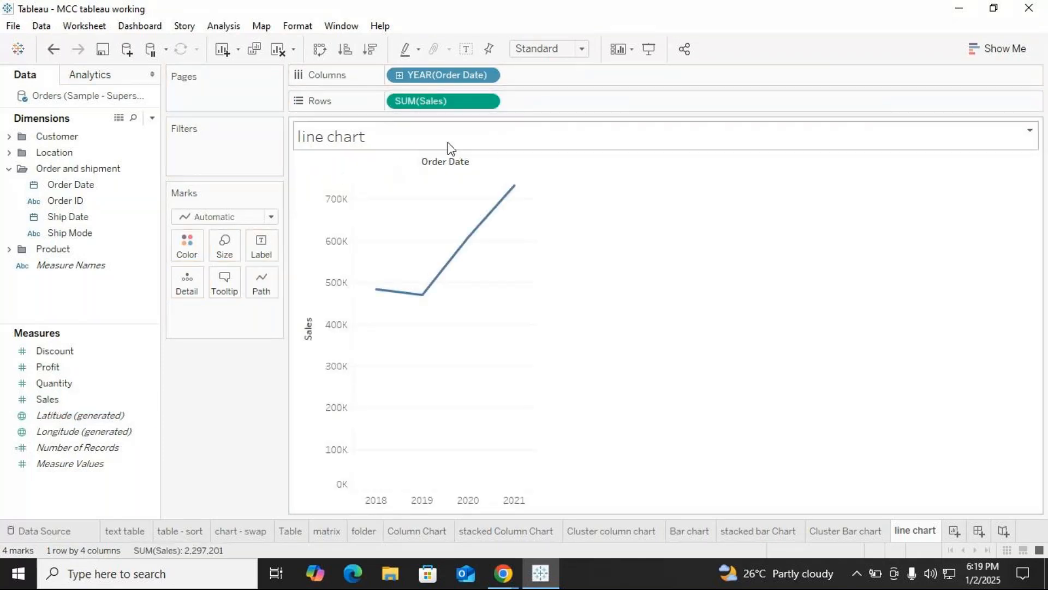
# Step: Drill Order Date on Columns down from year through quarter and month to day
pyautogui.click(401, 79)
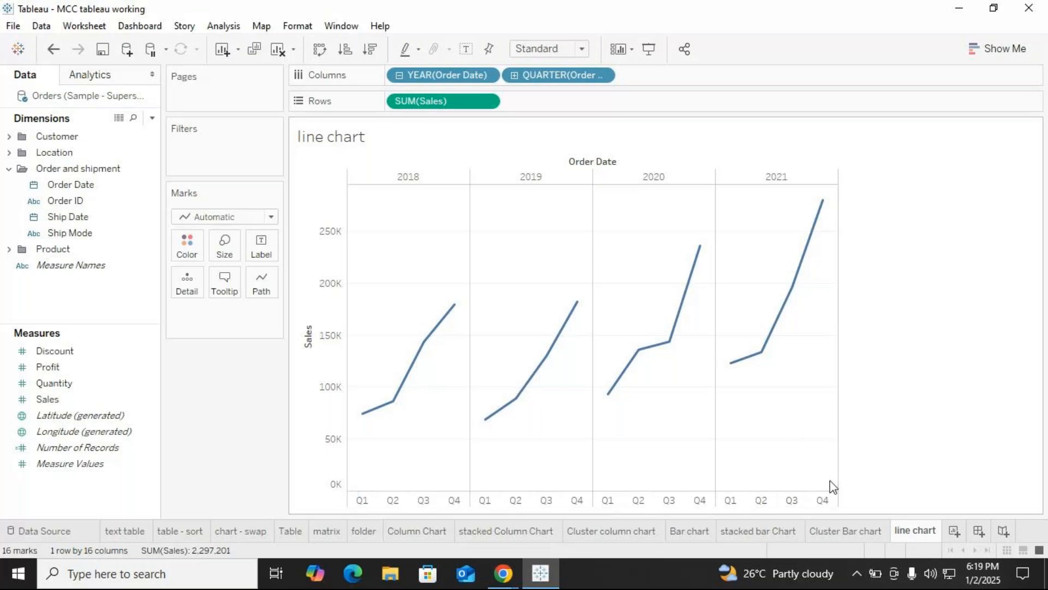
pyautogui.click(513, 75)
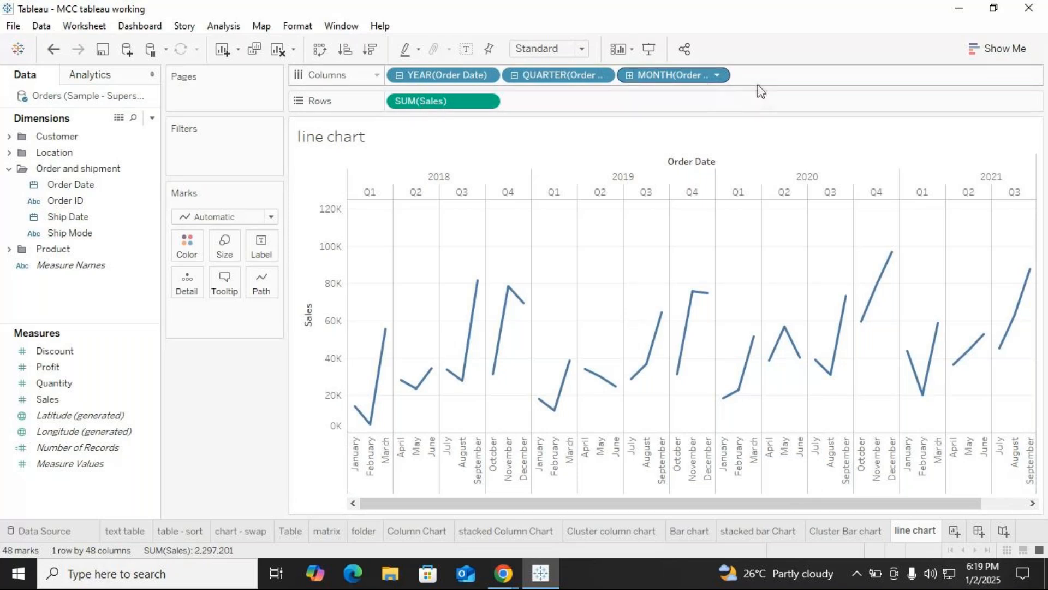
pyautogui.click(630, 75)
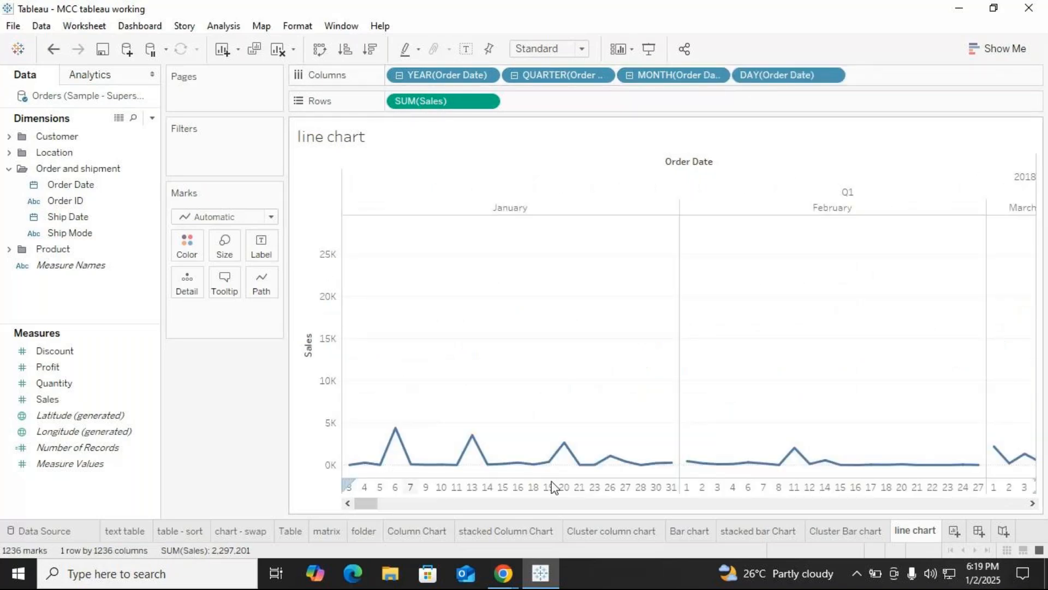
pyautogui.moveTo(367, 503); pyautogui.dragTo(321, 527)
# Step: Collapse and re-expand the Order Date day and month levels, ending with year, quarter and month on Columns
pyautogui.click(831, 81)
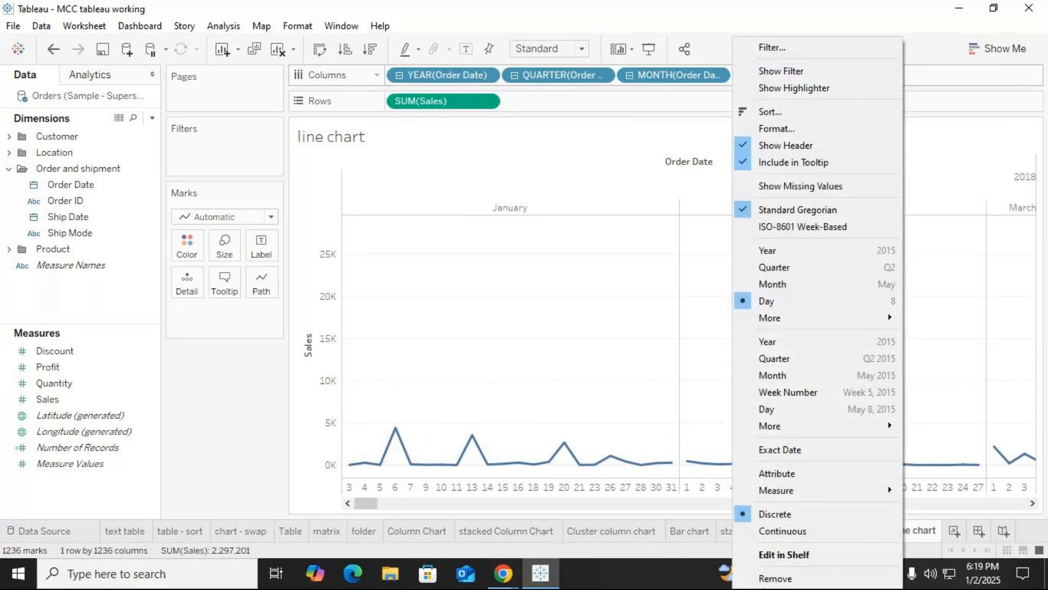
pyautogui.click(699, 280)
pyautogui.click(630, 75)
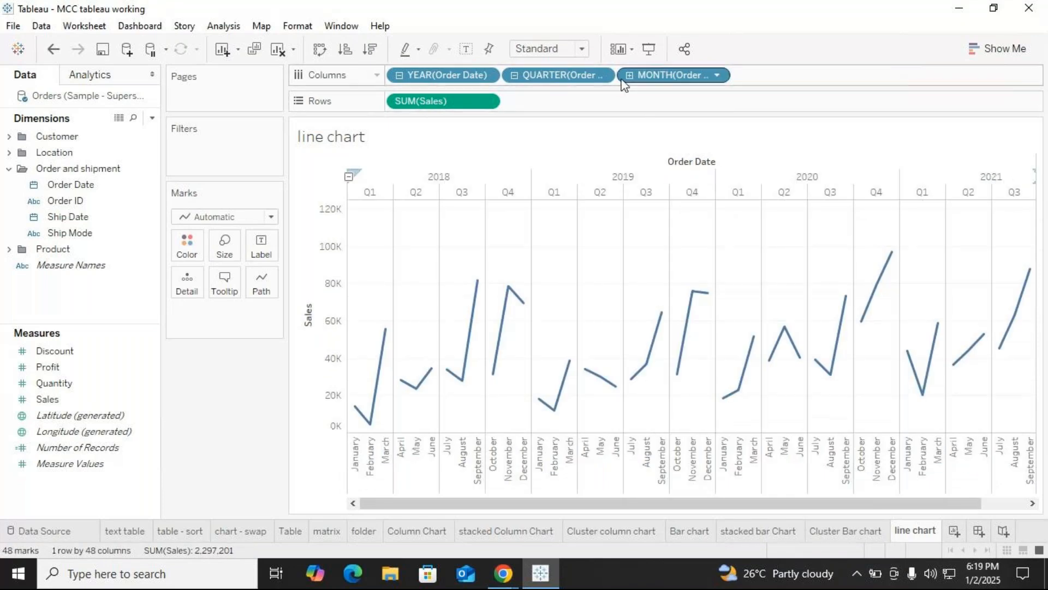
pyautogui.click(629, 76)
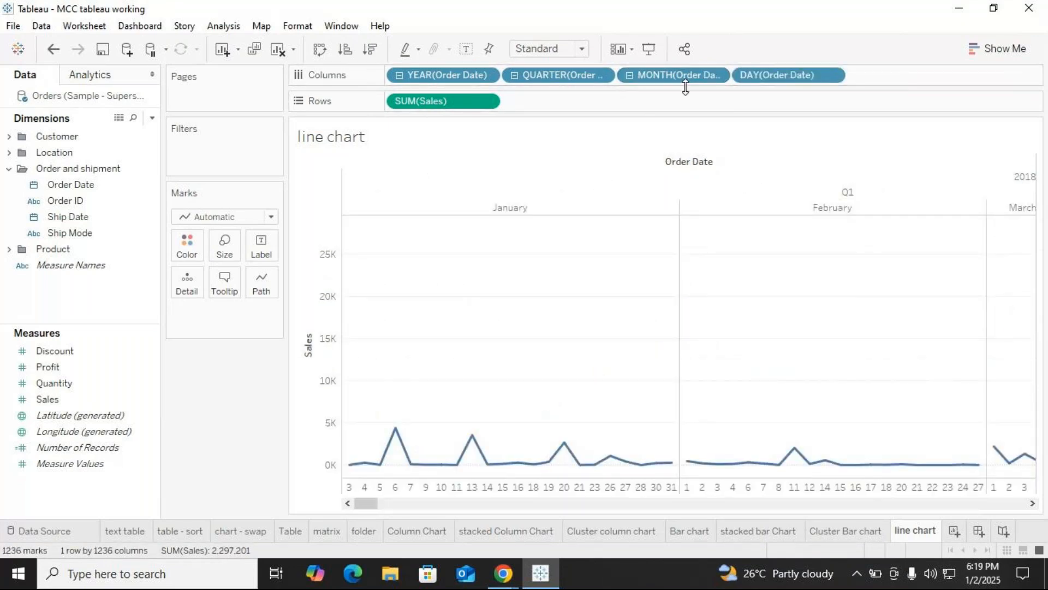
pyautogui.click(629, 75)
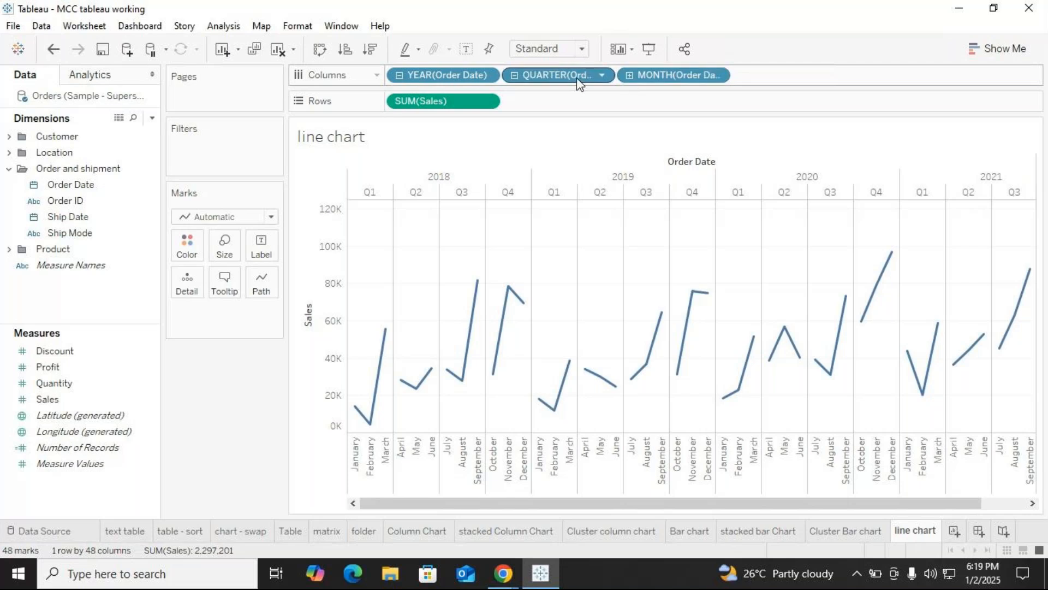
pyautogui.click(514, 75)
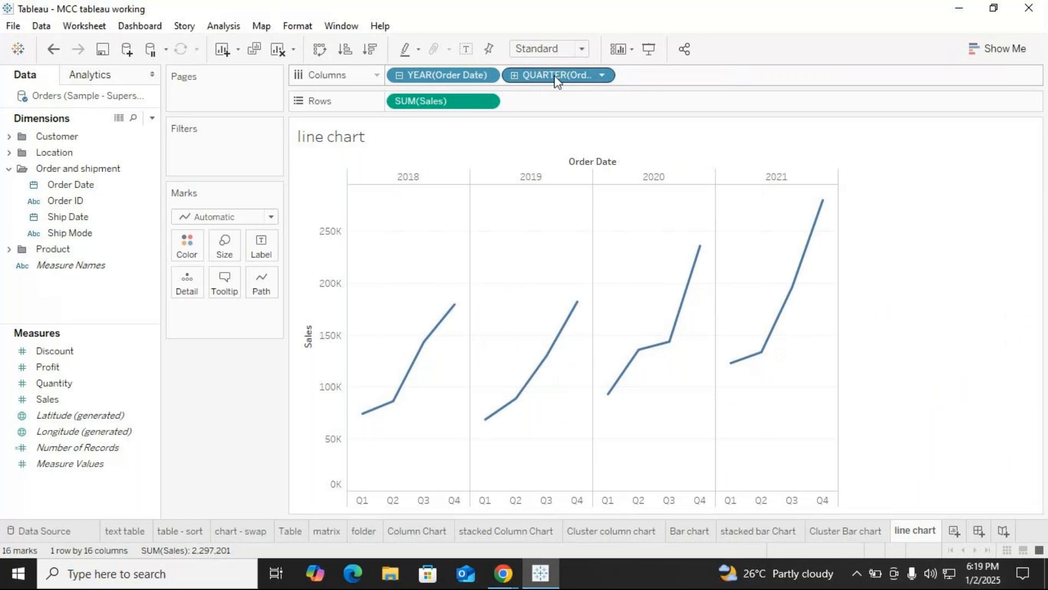
pyautogui.click(515, 74)
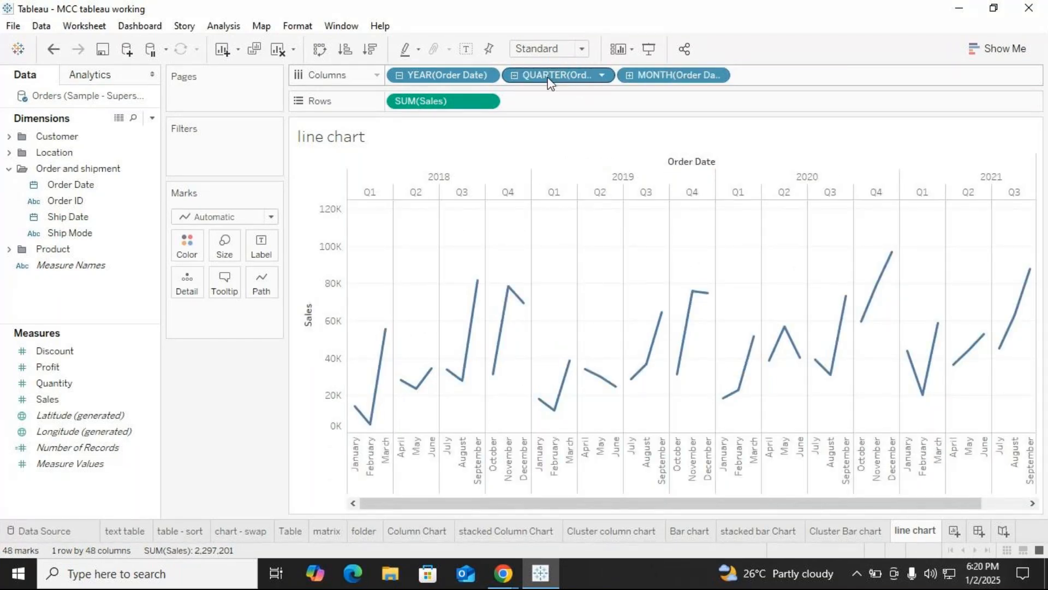
# Step: Remove the quarter level of Order Date from Columns and collapse the date hierarchy to years
pyautogui.click(602, 76)
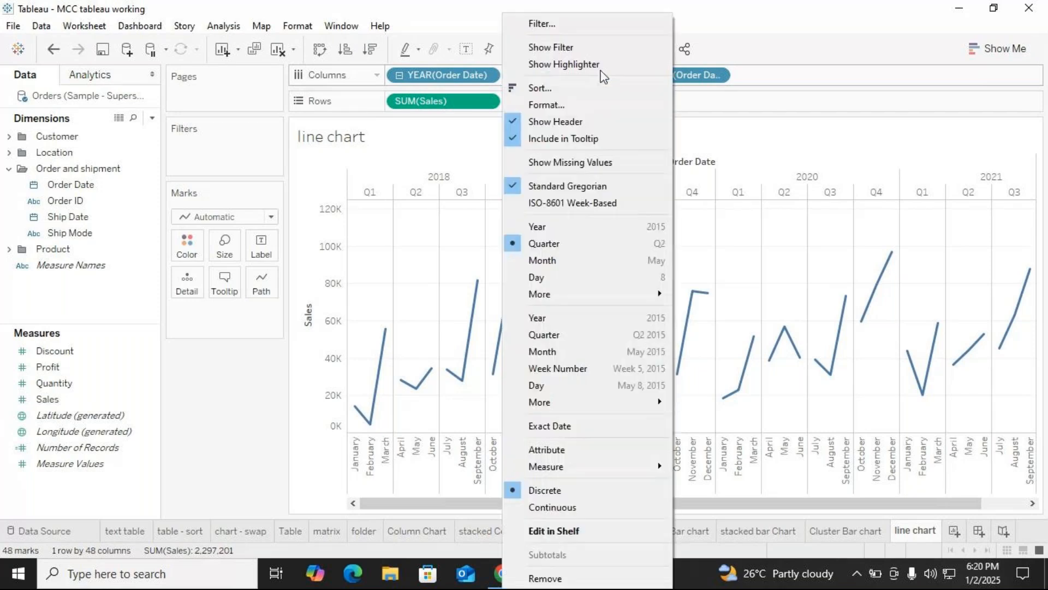
pyautogui.click(548, 579)
pyautogui.moveTo(742, 538)
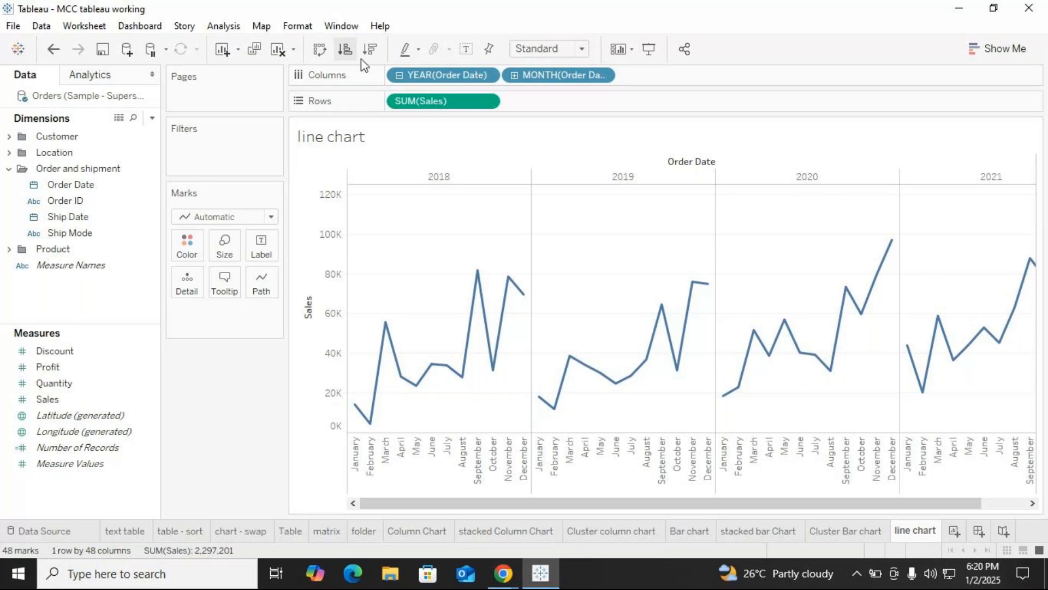
pyautogui.click(399, 74)
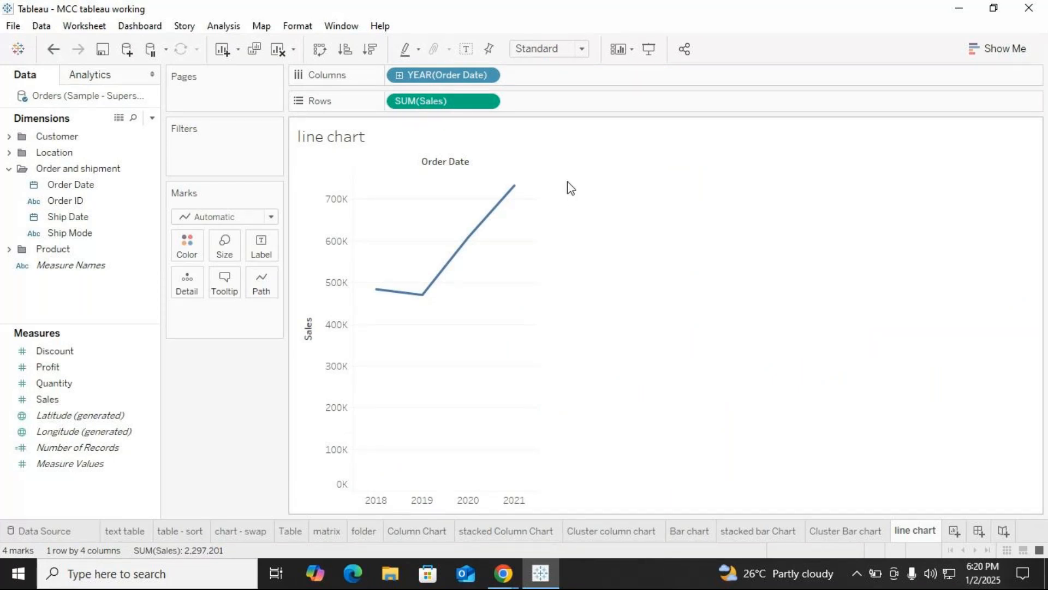
# Step: Change Order Date to discrete Month, drill down to day, and remove the day level from Columns
pyautogui.click(486, 76)
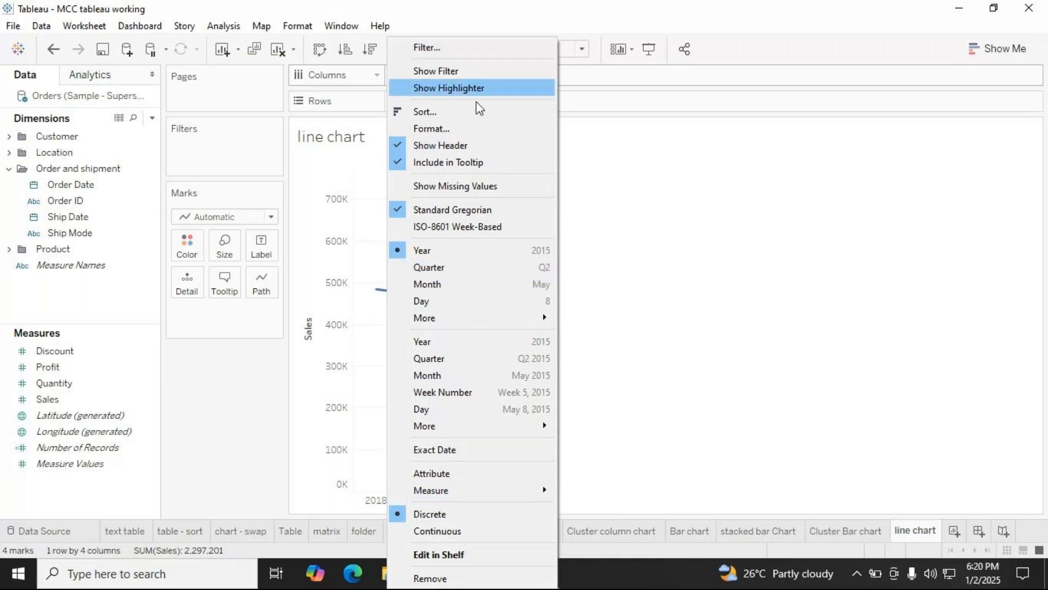
pyautogui.click(437, 290)
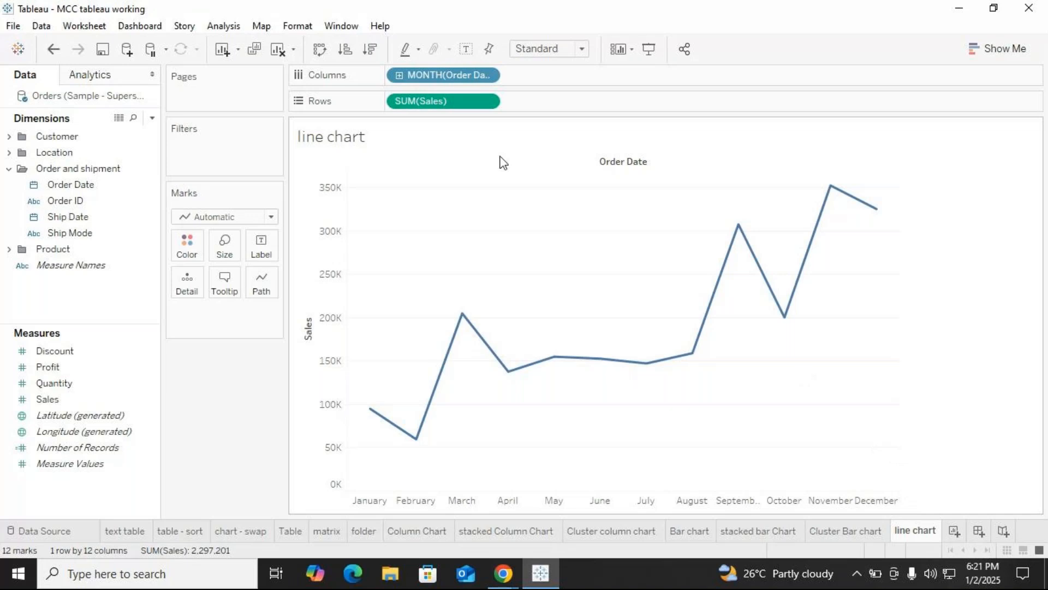
pyautogui.click(400, 76)
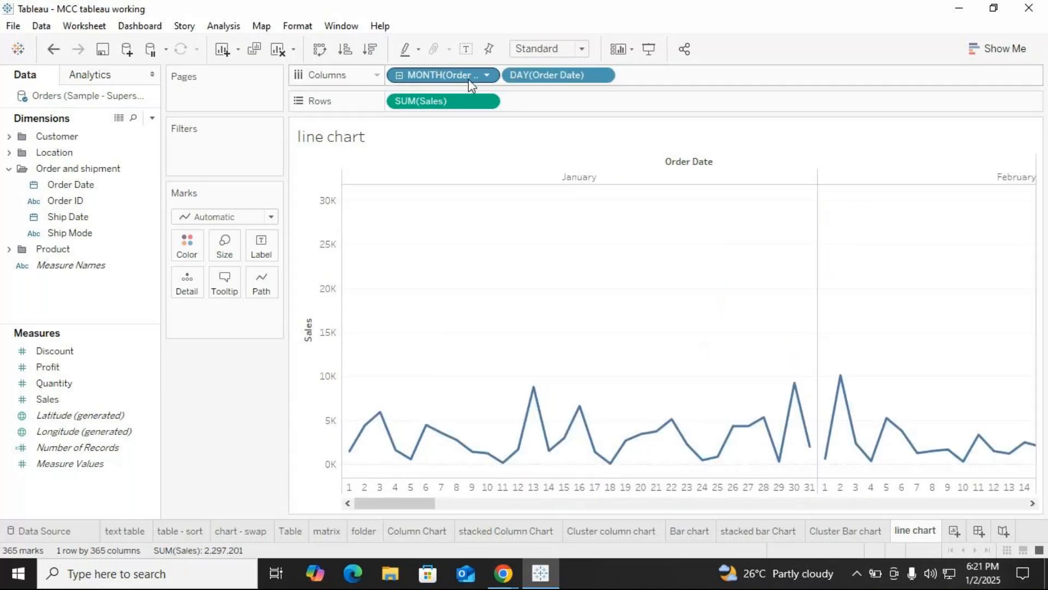
pyautogui.click(600, 76)
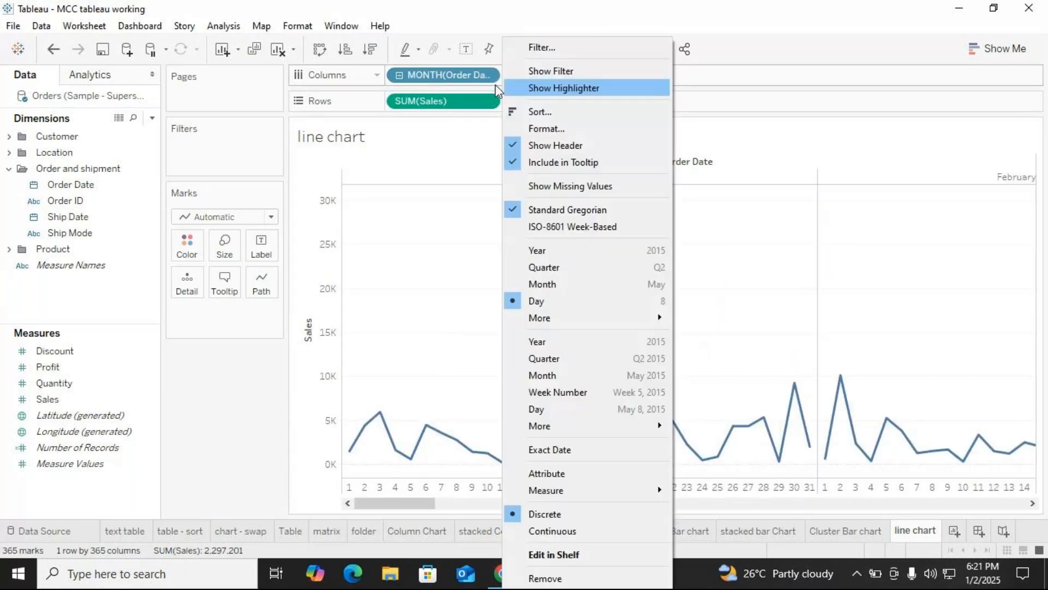
pyautogui.click(495, 84)
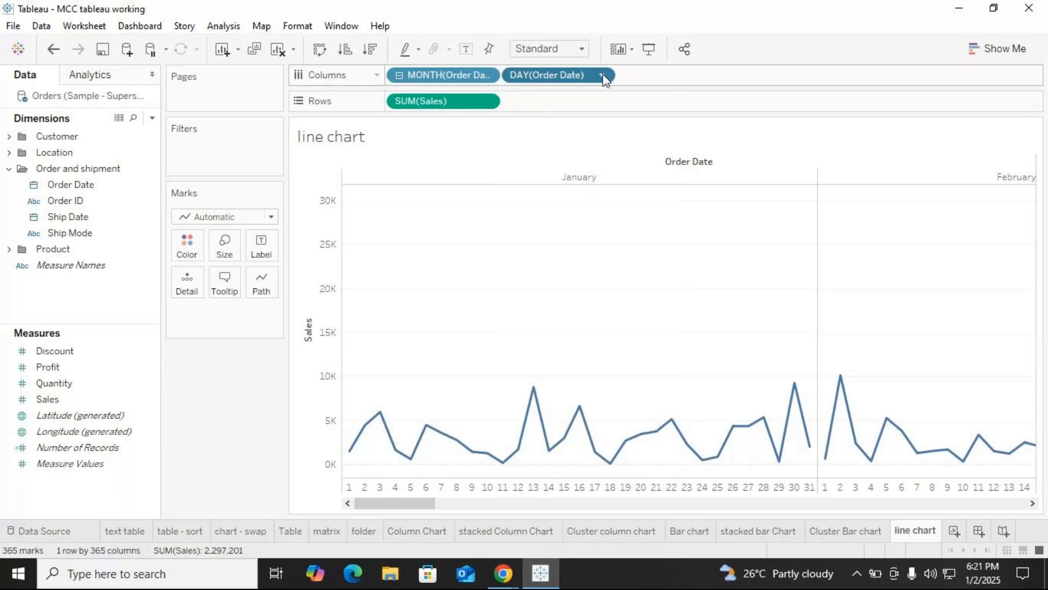
pyautogui.click(602, 76)
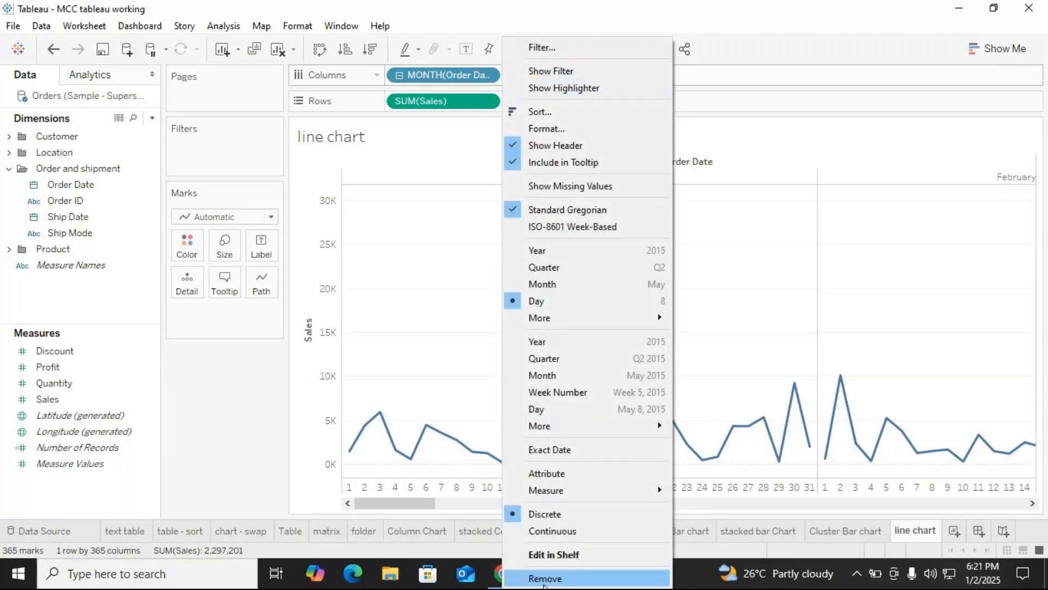
pyautogui.click(542, 284)
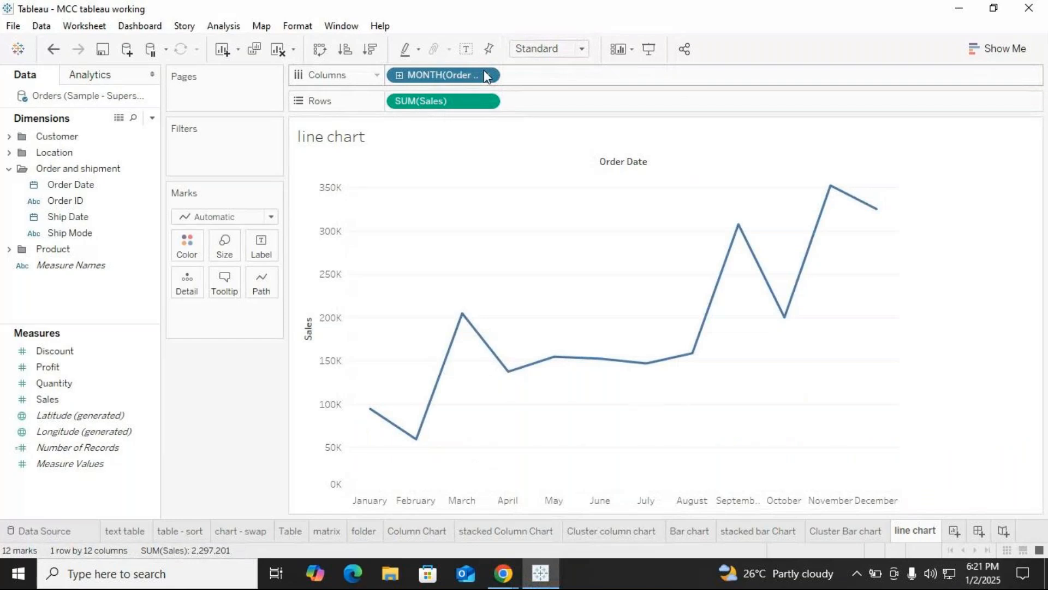
# Step: Change Order Date on Columns to discrete Year, then to discrete Quarter
pyautogui.click(487, 76)
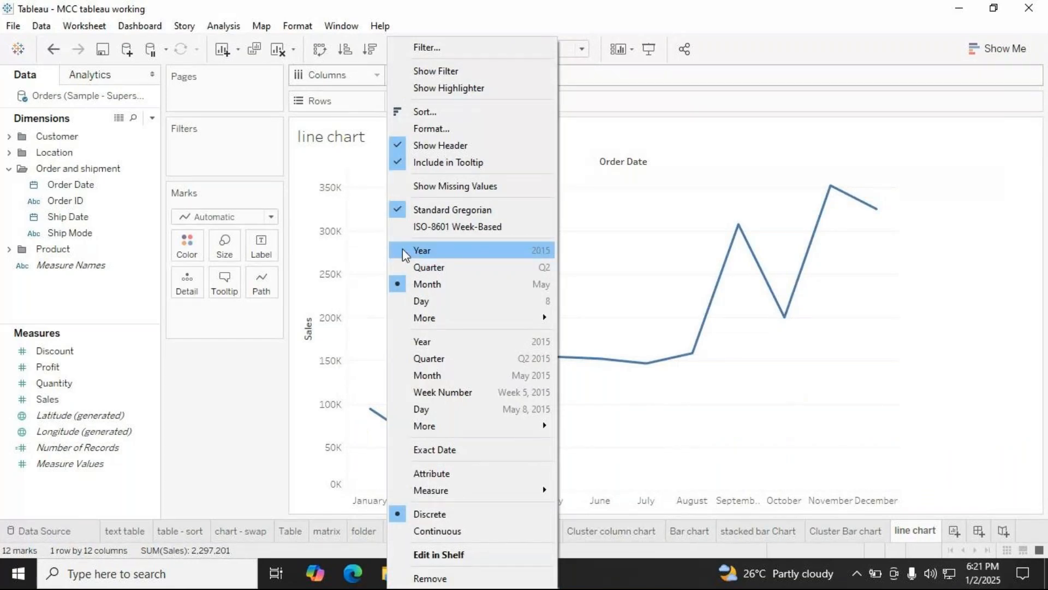
pyautogui.click(490, 247)
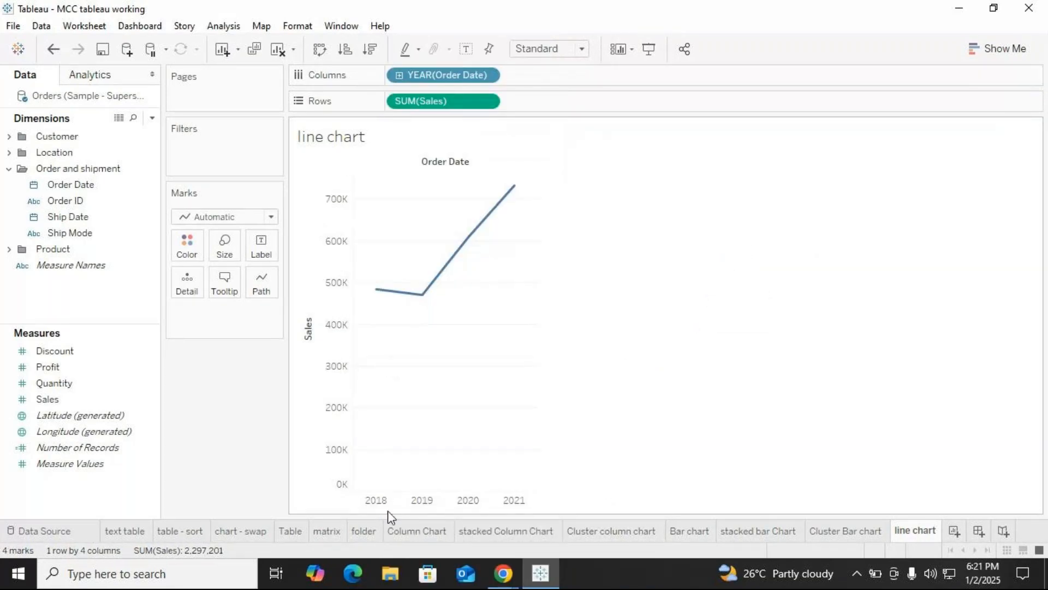
pyautogui.click(487, 77)
pyautogui.click(462, 268)
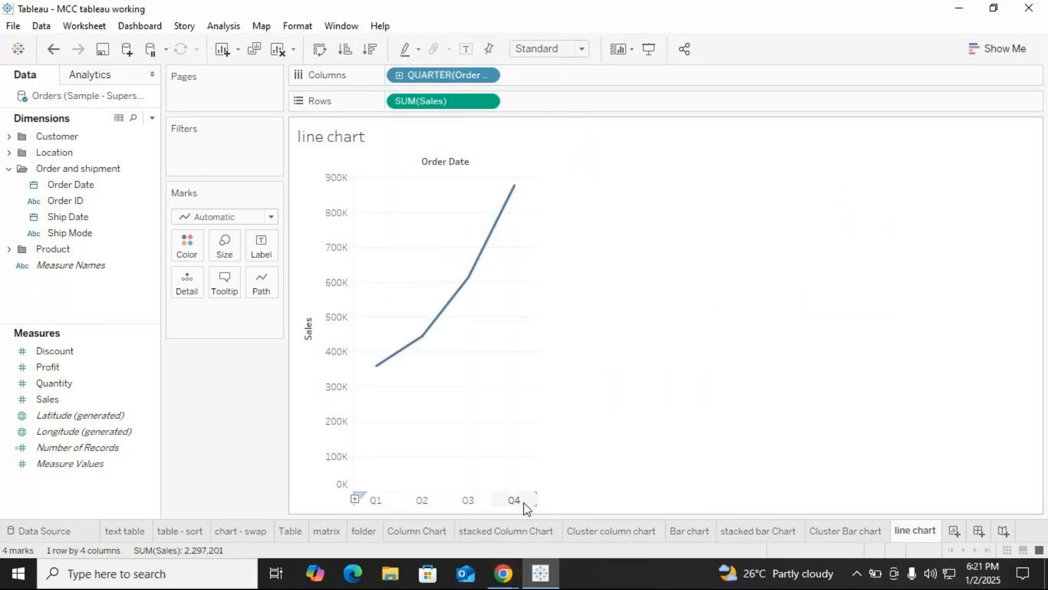
# Step: Change Order Date on Columns to discrete Month, then to discrete Day
pyautogui.click(443, 75)
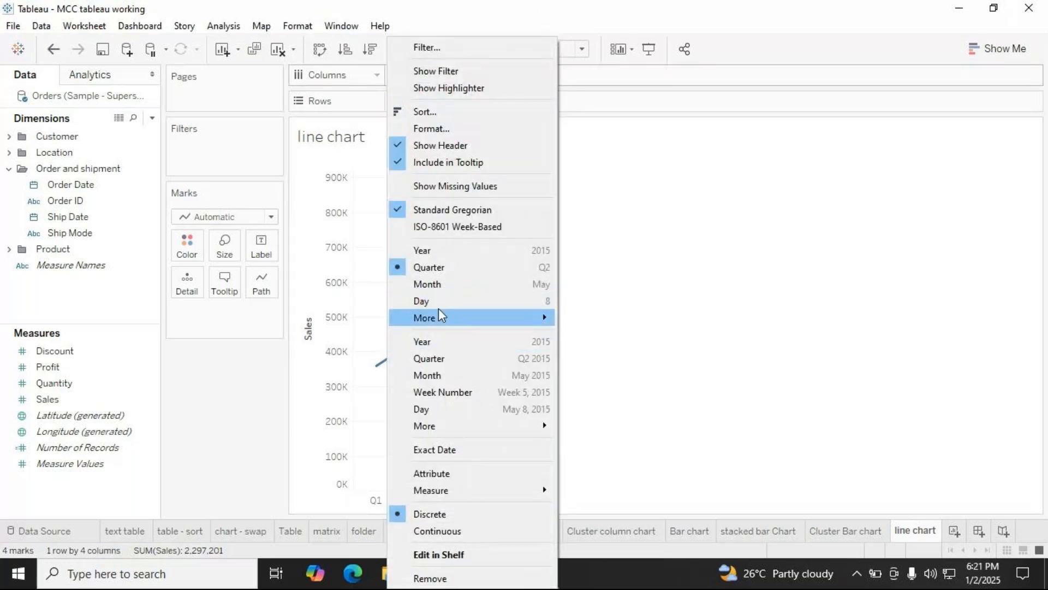
pyautogui.click(441, 285)
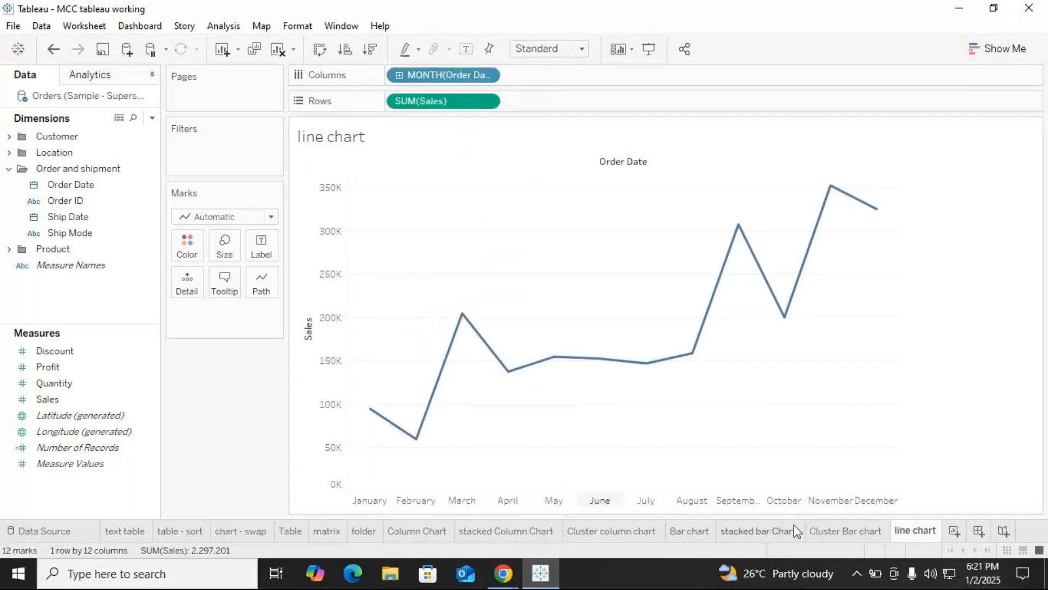
pyautogui.click(491, 76)
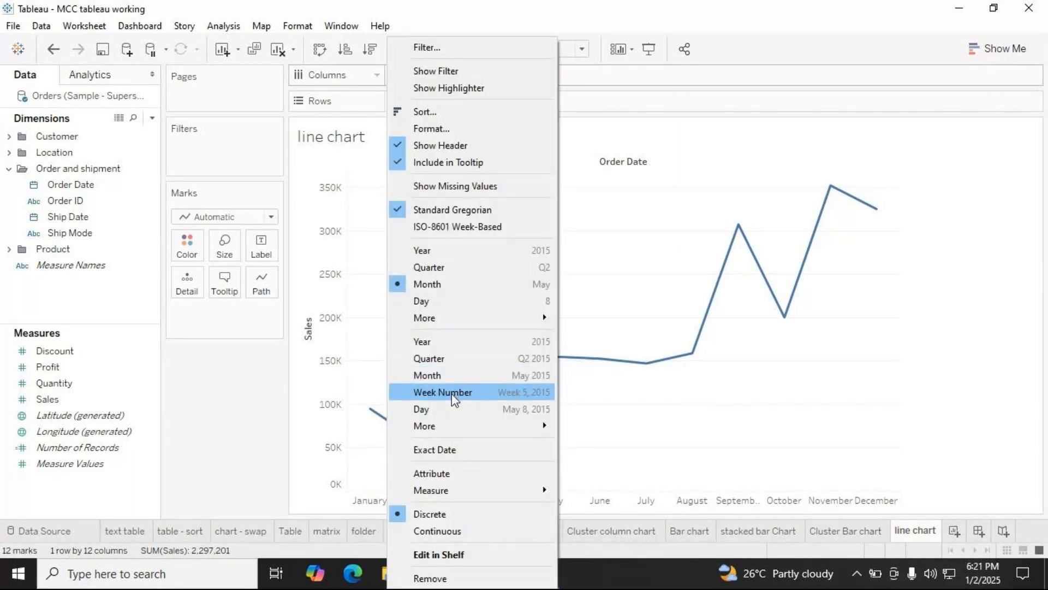
pyautogui.click(429, 301)
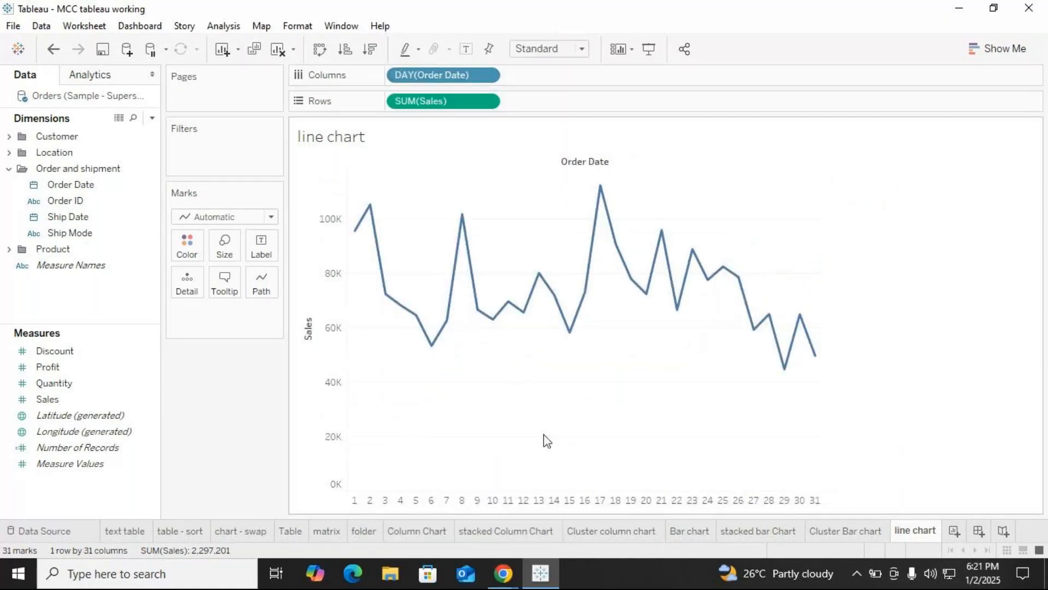
# Step: Change Order Date on Columns to continuous Quarter, then to continuous Month
pyautogui.click(484, 76)
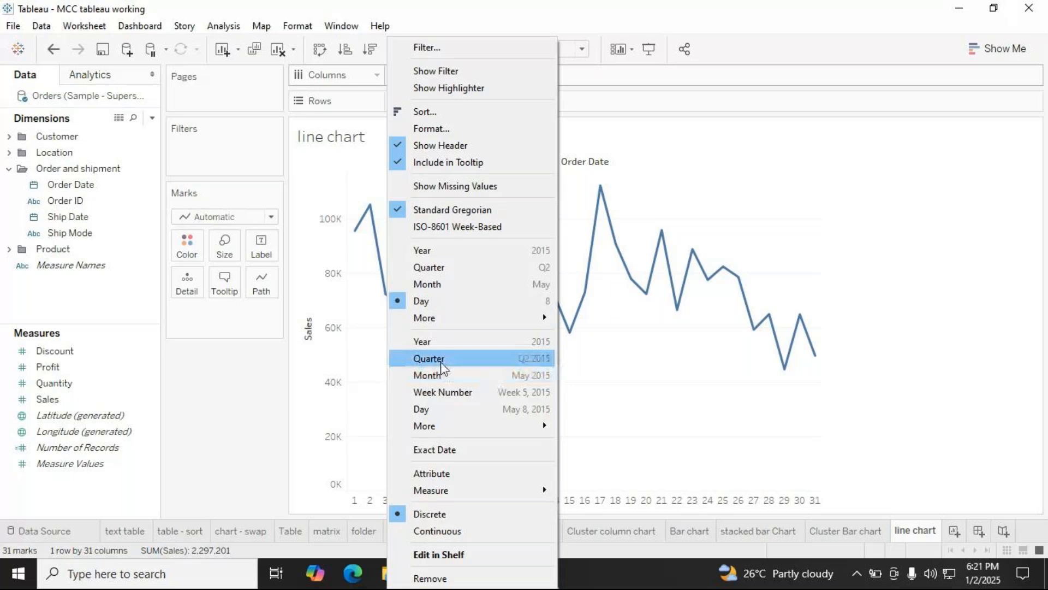
pyautogui.click(542, 356)
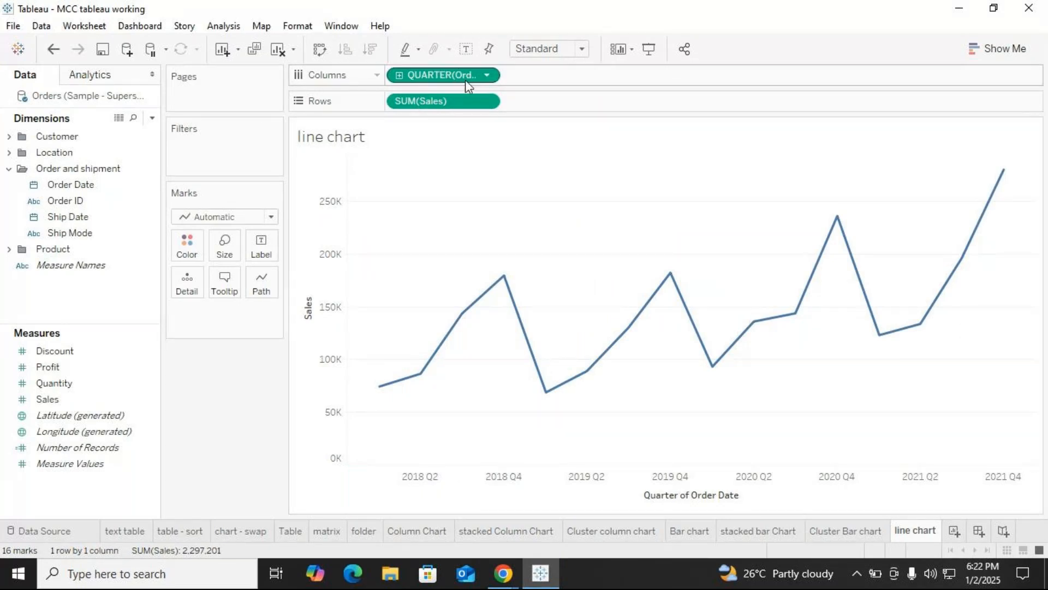
pyautogui.click(486, 75)
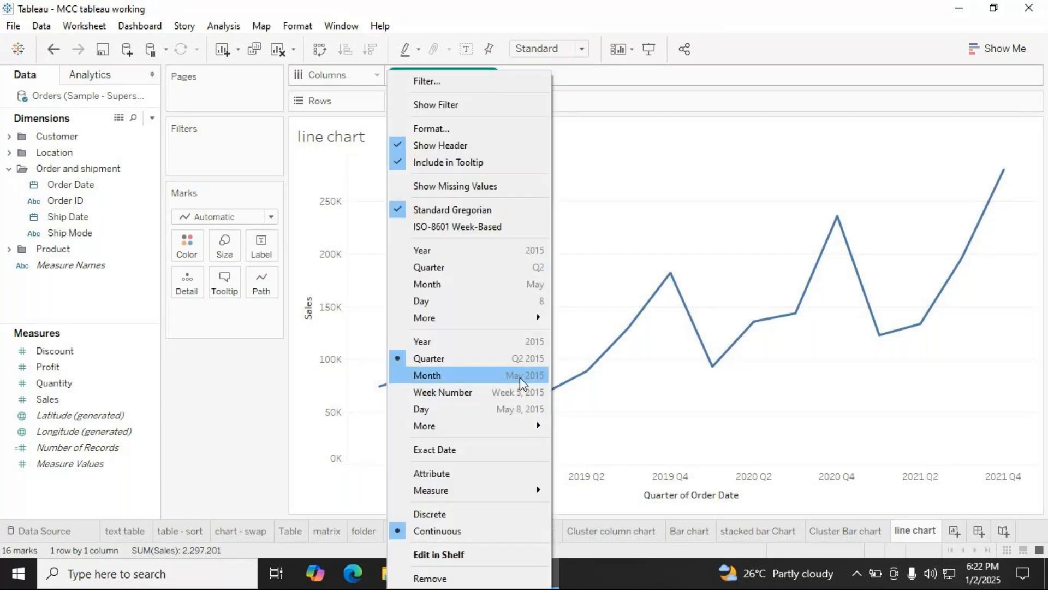
pyautogui.click(534, 377)
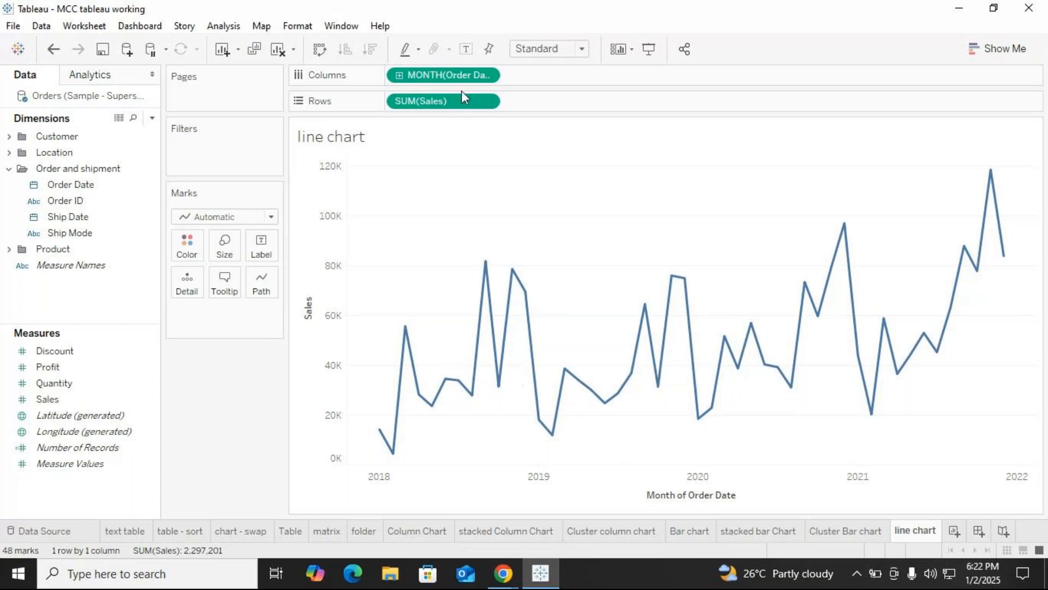
# Step: Cycle Order Date on Columns through continuous Week Number, Day and Month
pyautogui.click(490, 75)
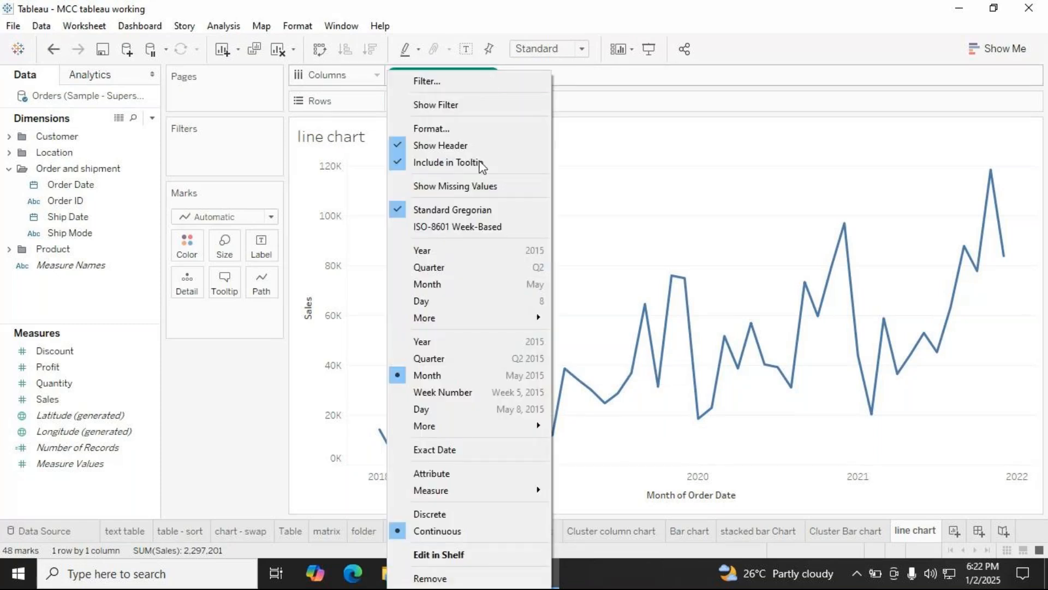
pyautogui.click(441, 392)
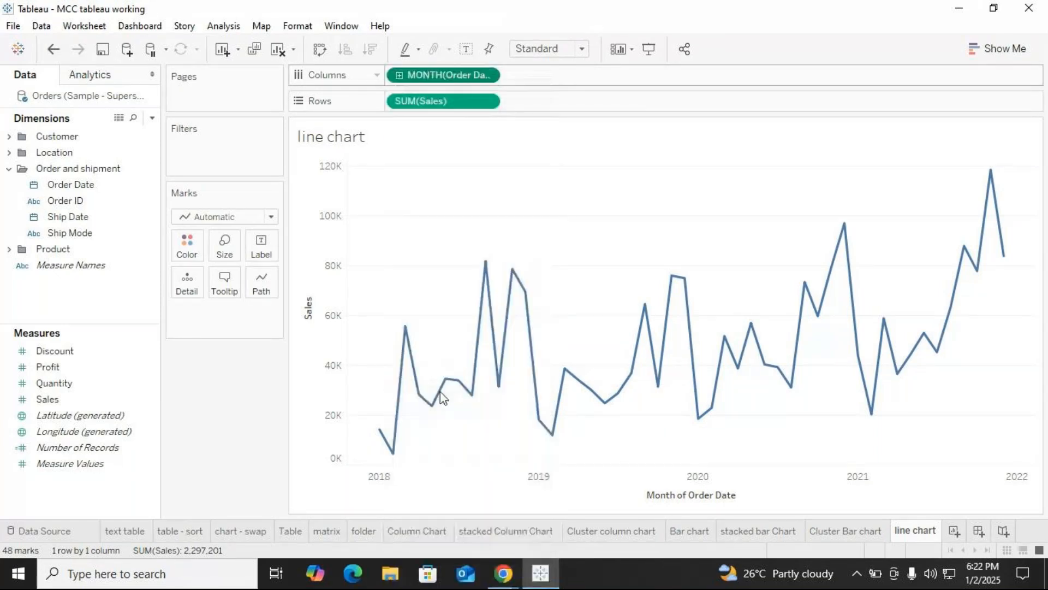
pyautogui.click(485, 78)
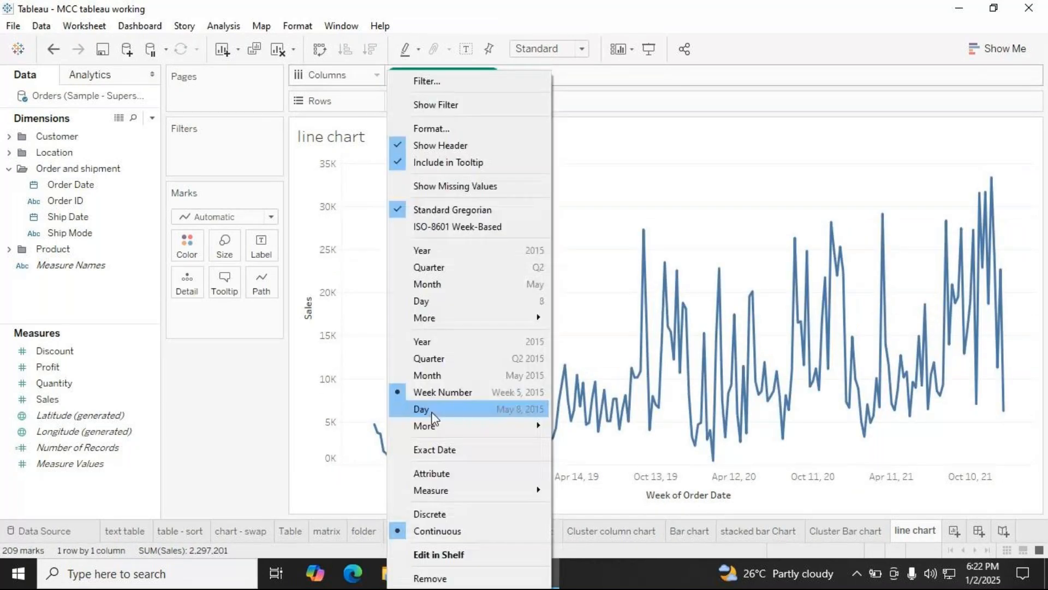
pyautogui.click(432, 410)
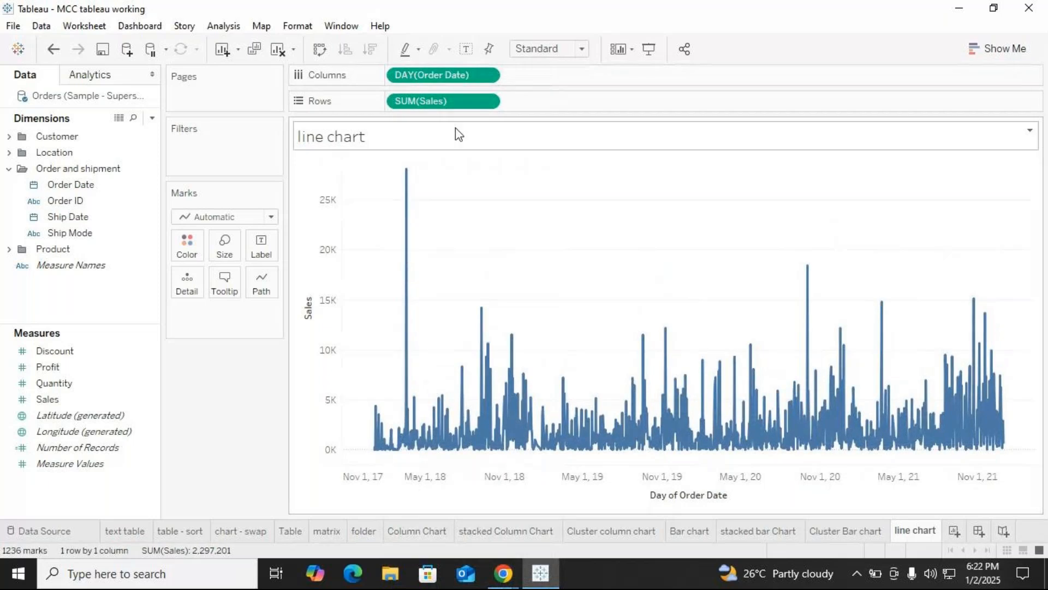
pyautogui.click(488, 74)
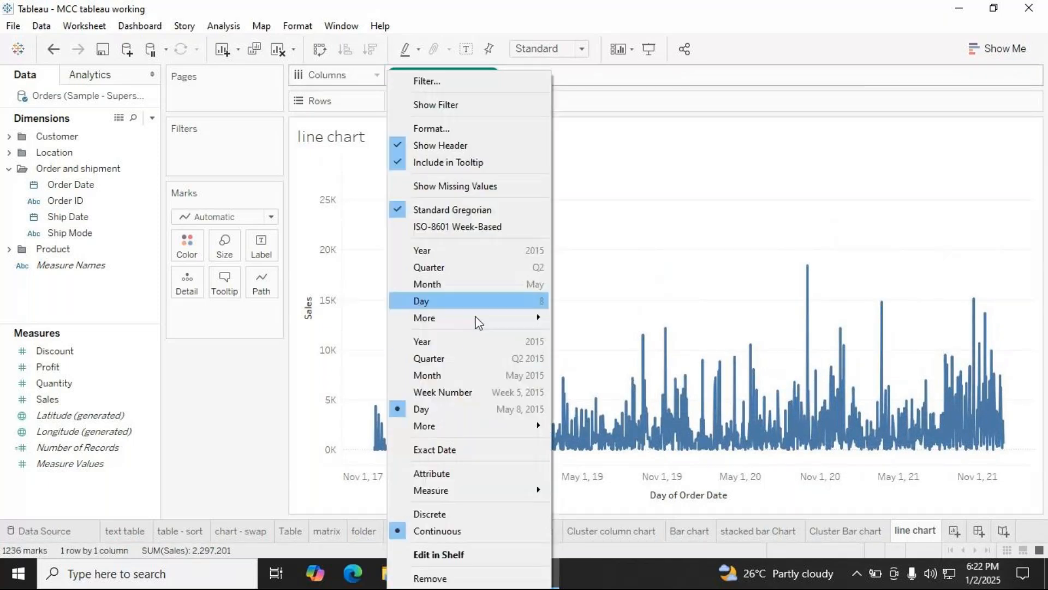
pyautogui.click(437, 376)
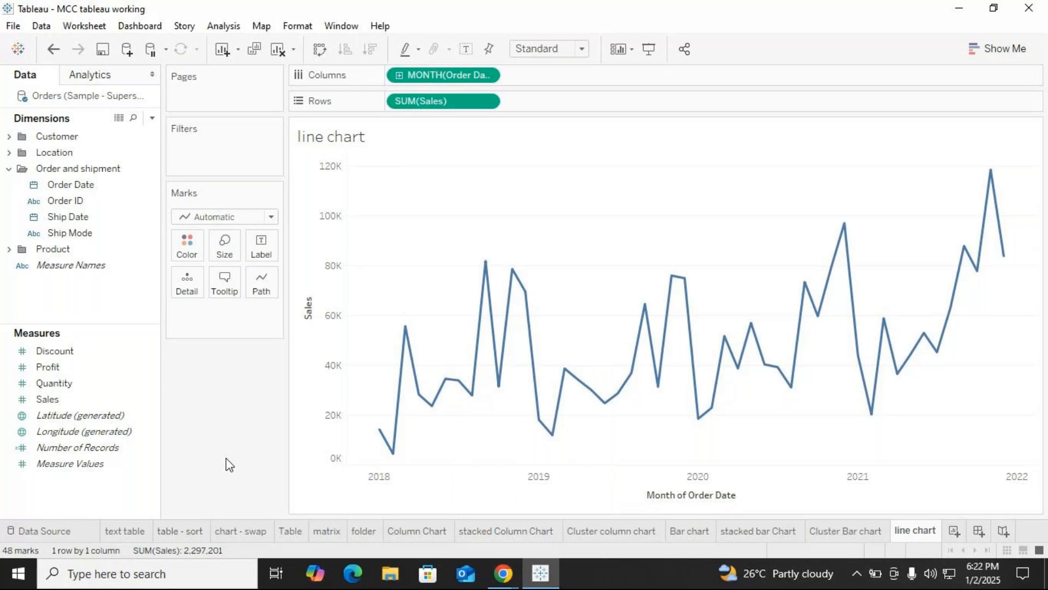
# Step: Clear the line chart worksheet and rebuild it with Order Date on Columns and Sales on Rows
pyautogui.click(277, 50)
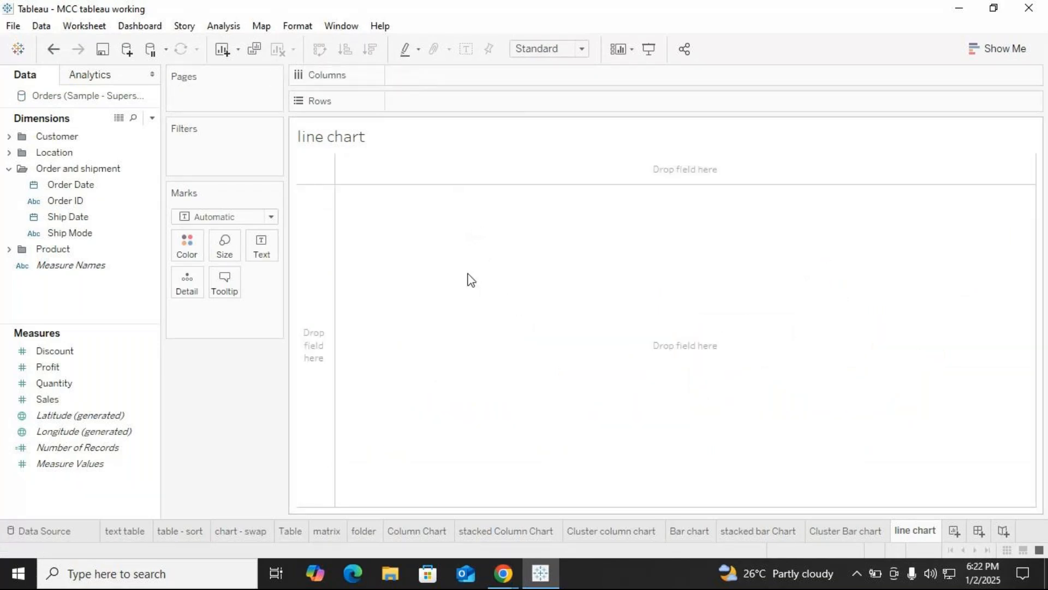
pyautogui.moveTo(67, 184); pyautogui.dragTo(414, 80)
pyautogui.click(70, 403)
pyautogui.moveTo(80, 398); pyautogui.dragTo(388, 100)
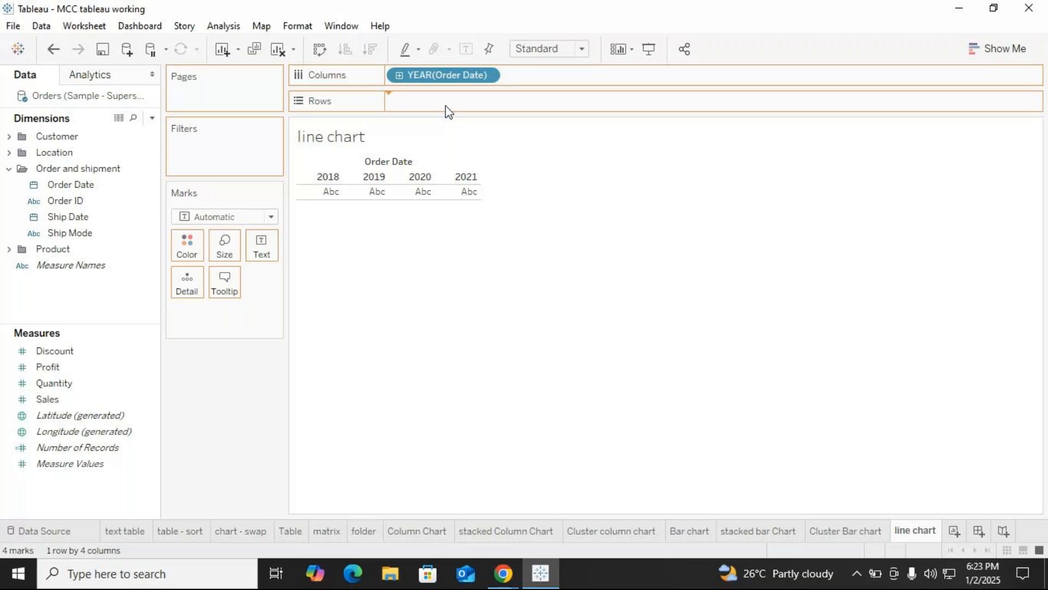
# Step: Change Order Date on Columns to continuous Quarter, then to continuous Month
pyautogui.click(485, 76)
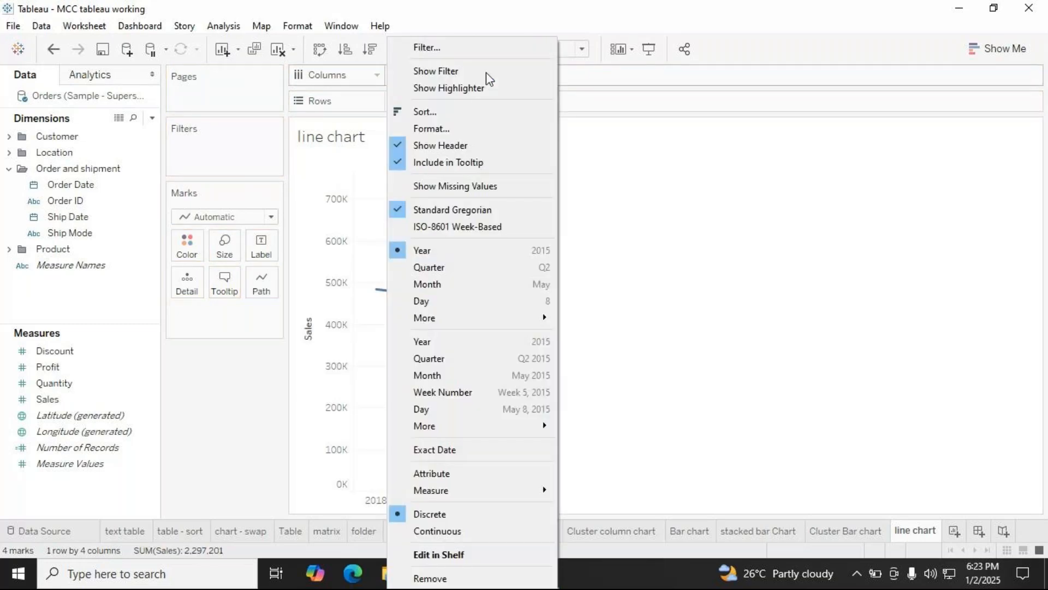
pyautogui.click(539, 363)
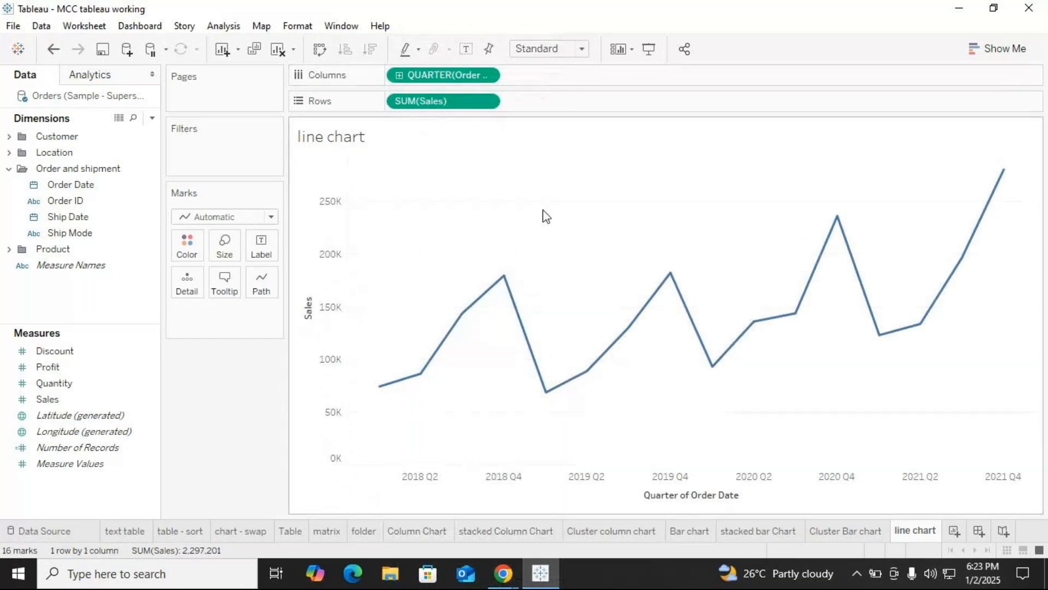
pyautogui.click(490, 76)
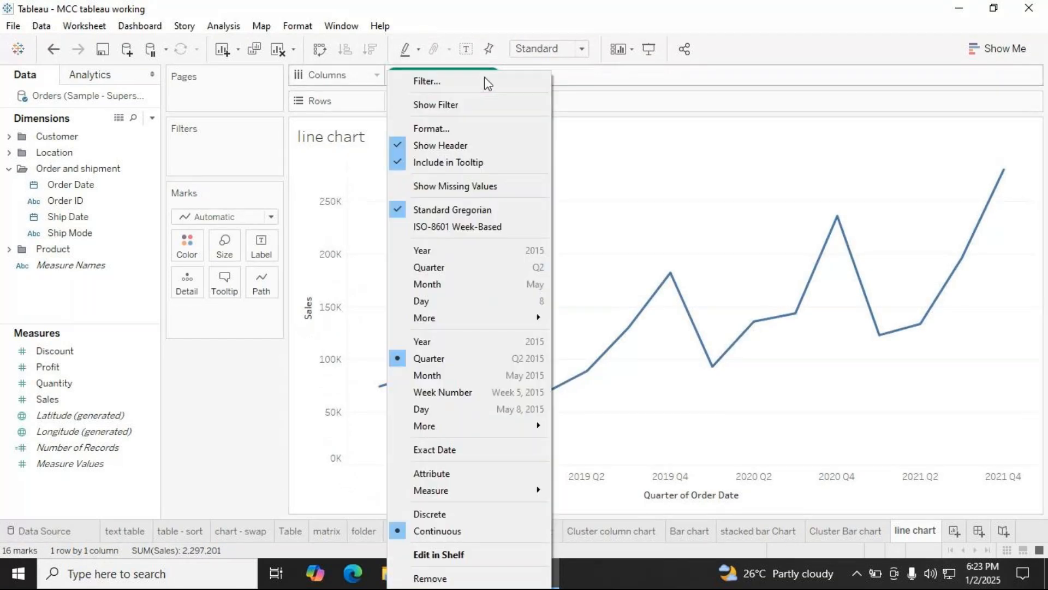
pyautogui.click(510, 373)
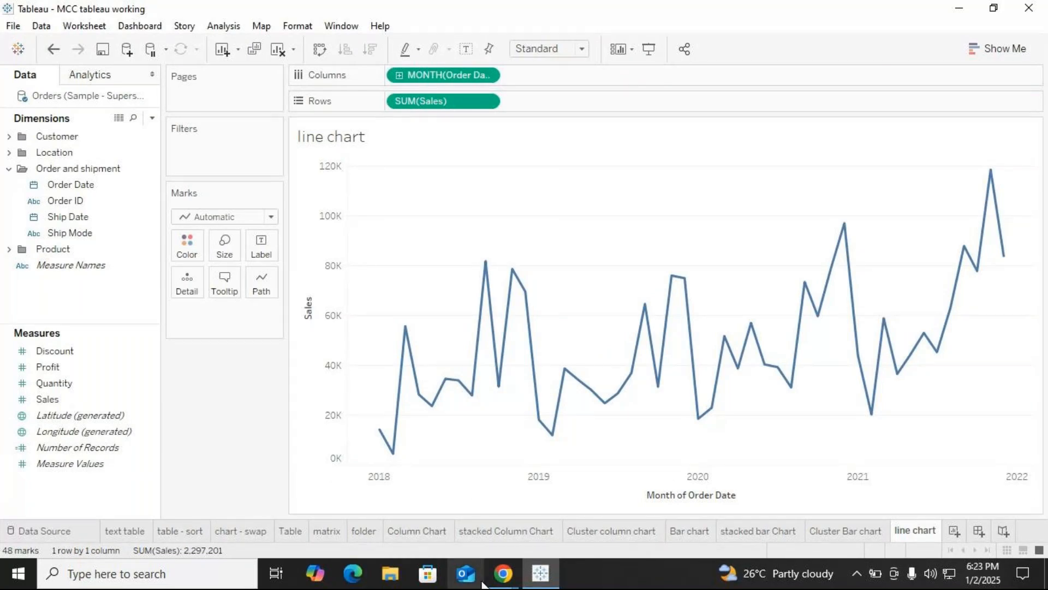
# Step: Switch to the GoTo Meeting window to check on the class, and return to the line chart in Tableau
pyautogui.moveTo(505, 576)
pyautogui.click(549, 540)
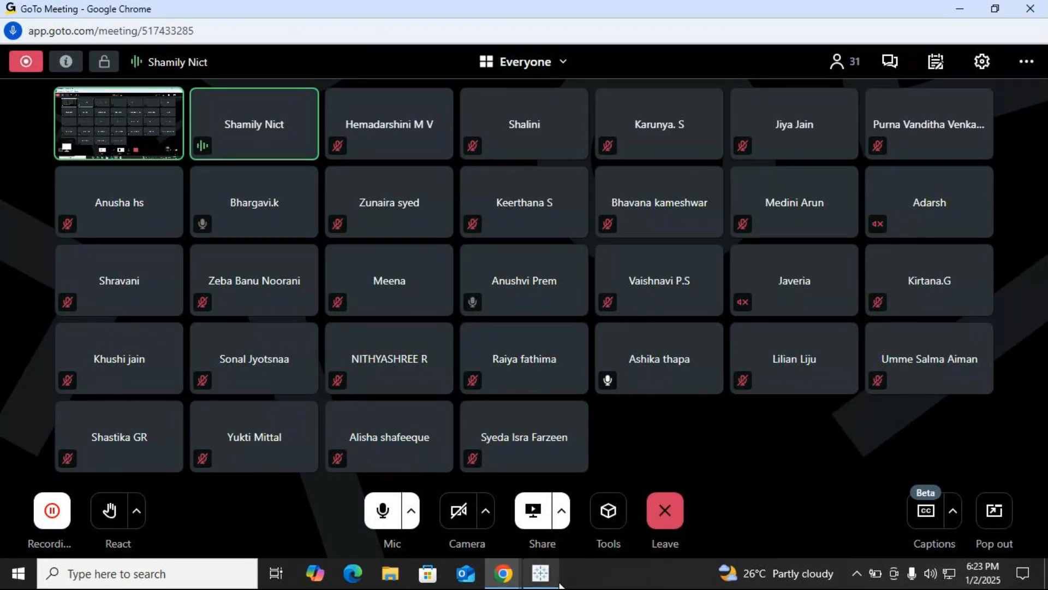
pyautogui.click(543, 574)
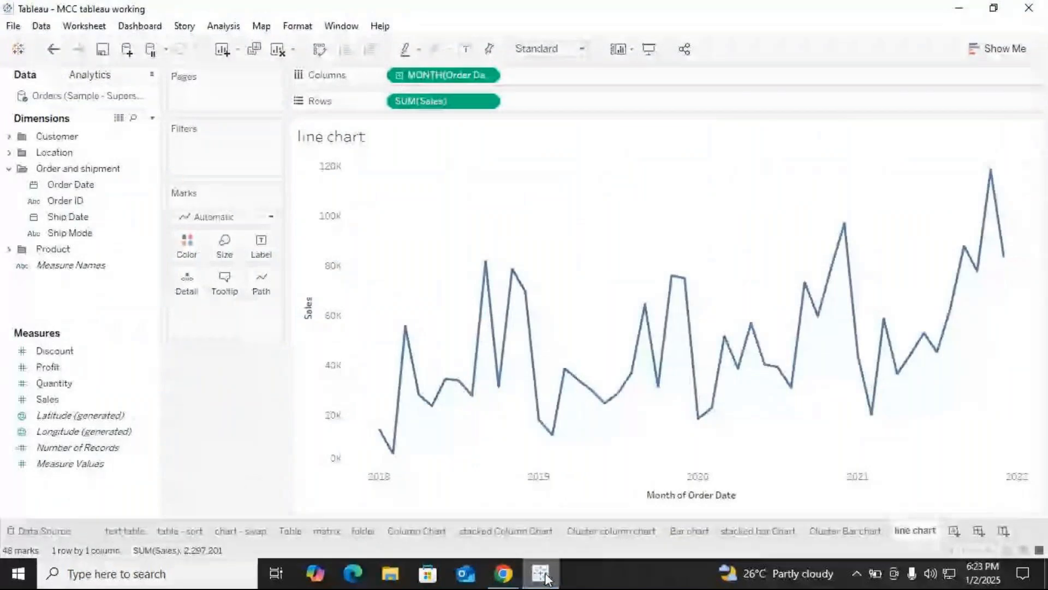
pyautogui.click(546, 576)
pyautogui.click(388, 516)
pyautogui.click(540, 573)
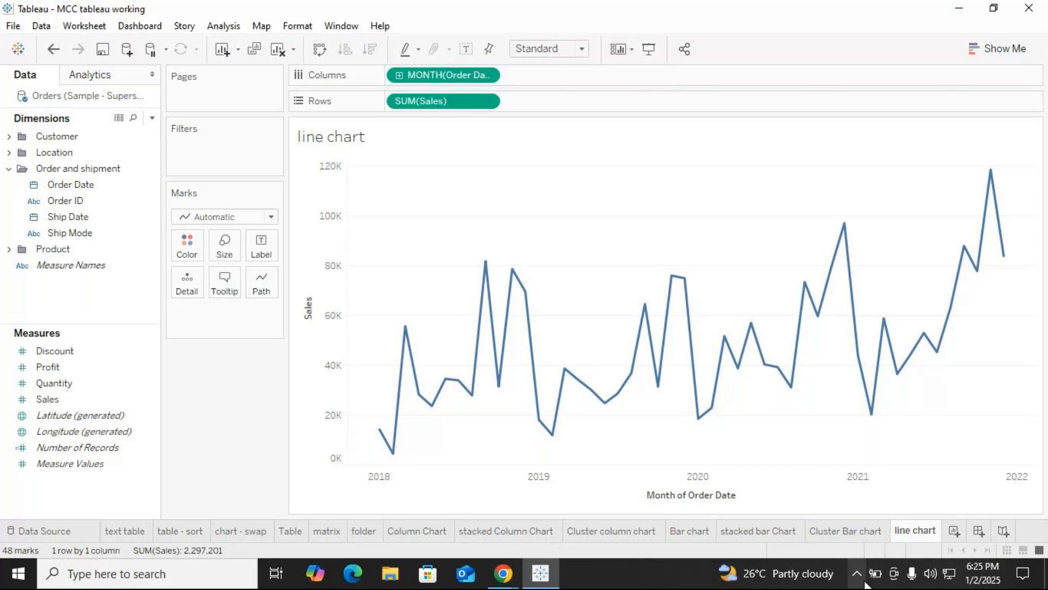
pyautogui.click(498, 574)
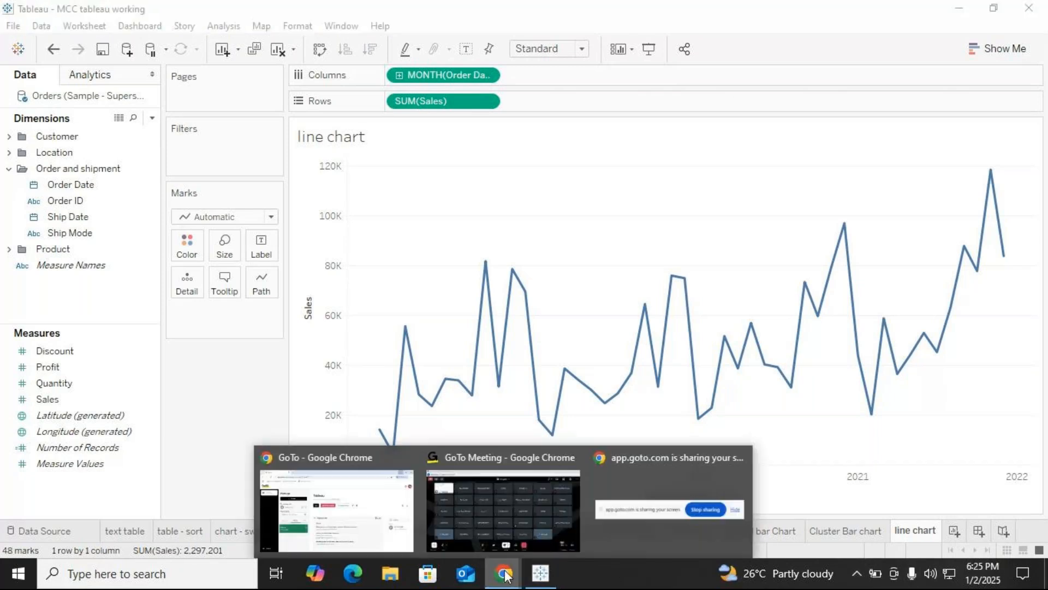
pyautogui.click(522, 473)
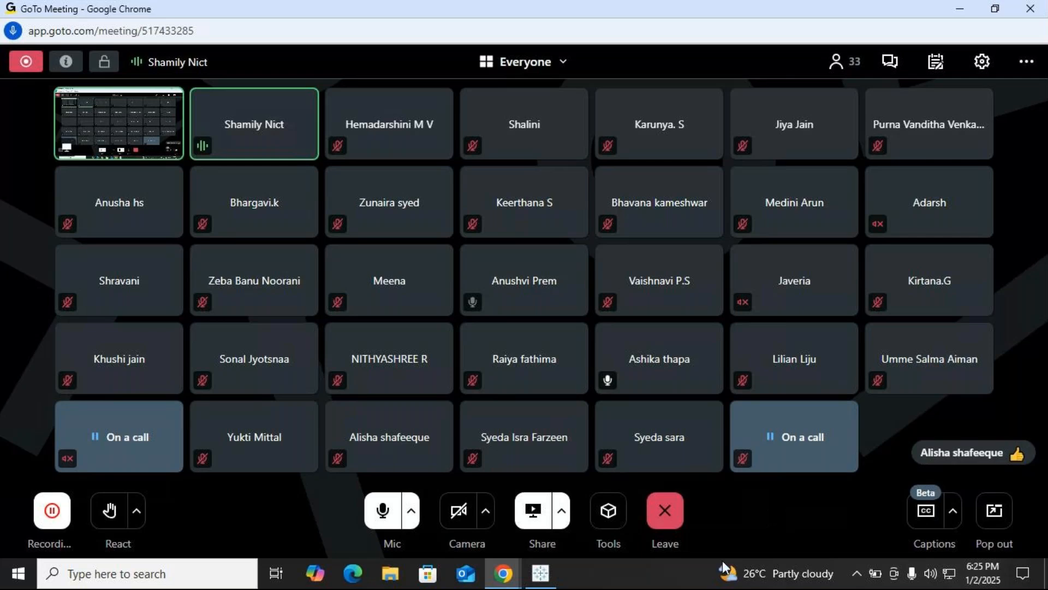
pyautogui.click(549, 576)
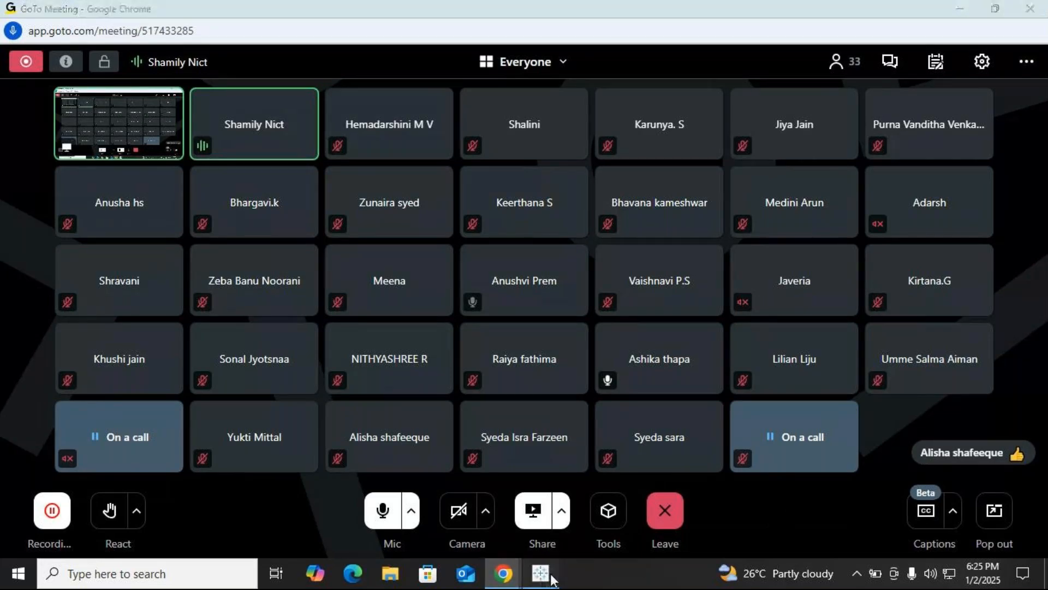
# Step: Duplicate the line chart worksheet
pyautogui.rightClick(906, 530)
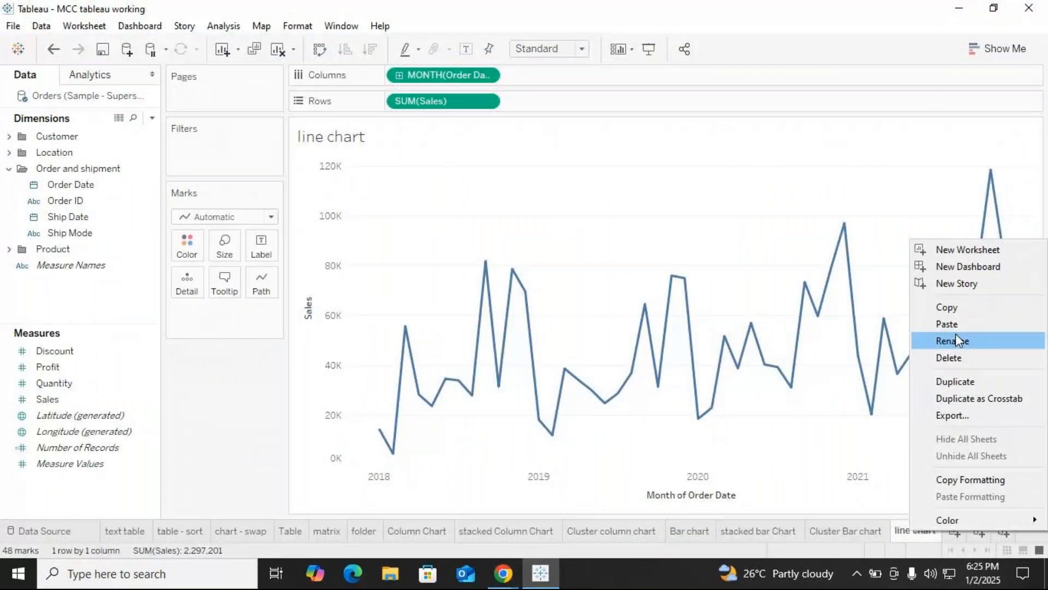
pyautogui.click(960, 382)
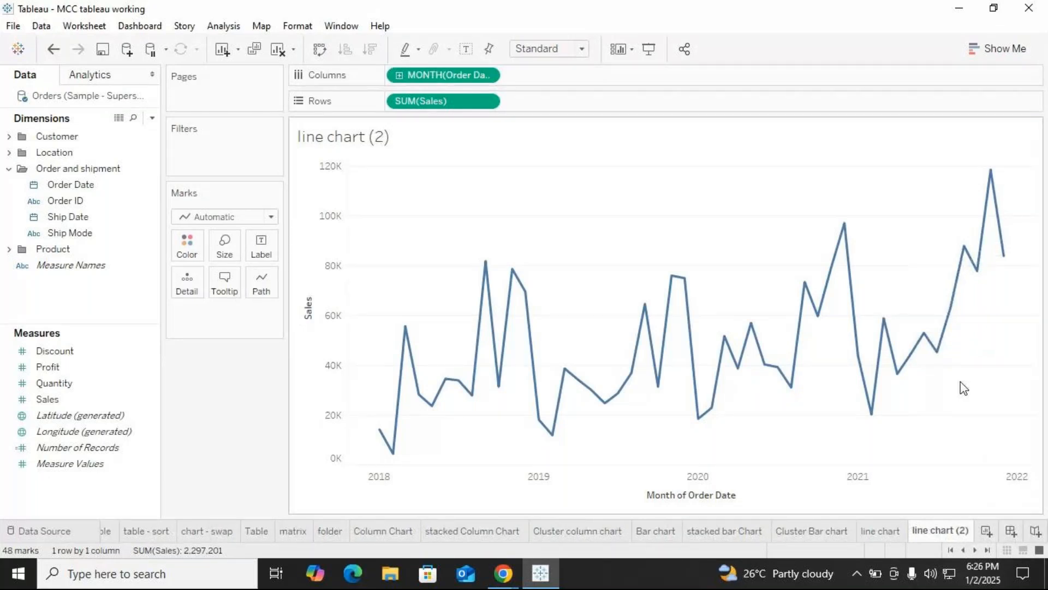
# Step: Color the sales lines by Region from the Location folder, then remove Region from the marks
pyautogui.click(8, 168)
pyautogui.click(8, 152)
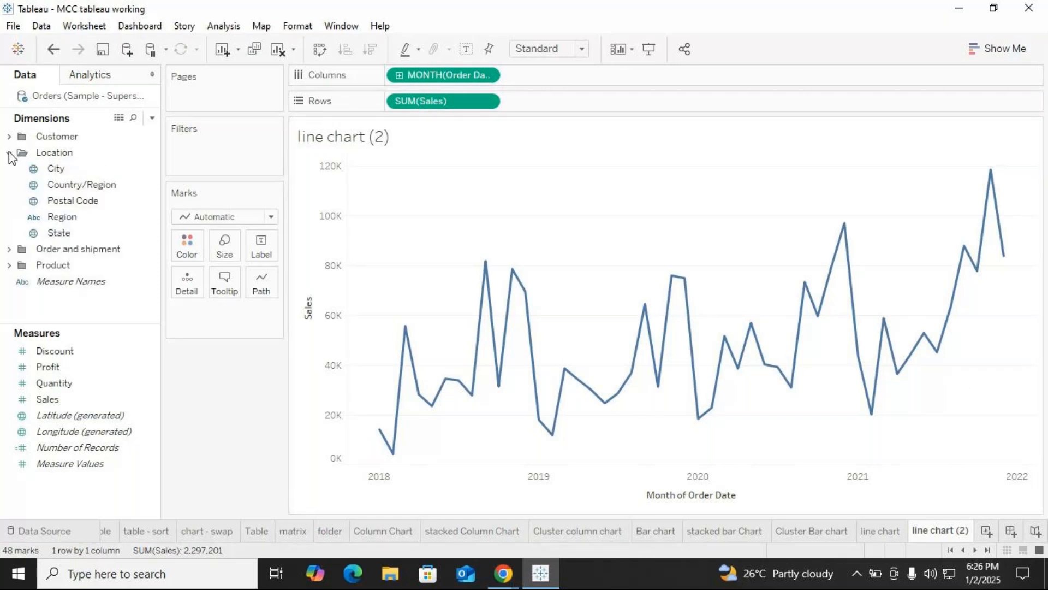
pyautogui.moveTo(61, 217); pyautogui.dragTo(195, 244)
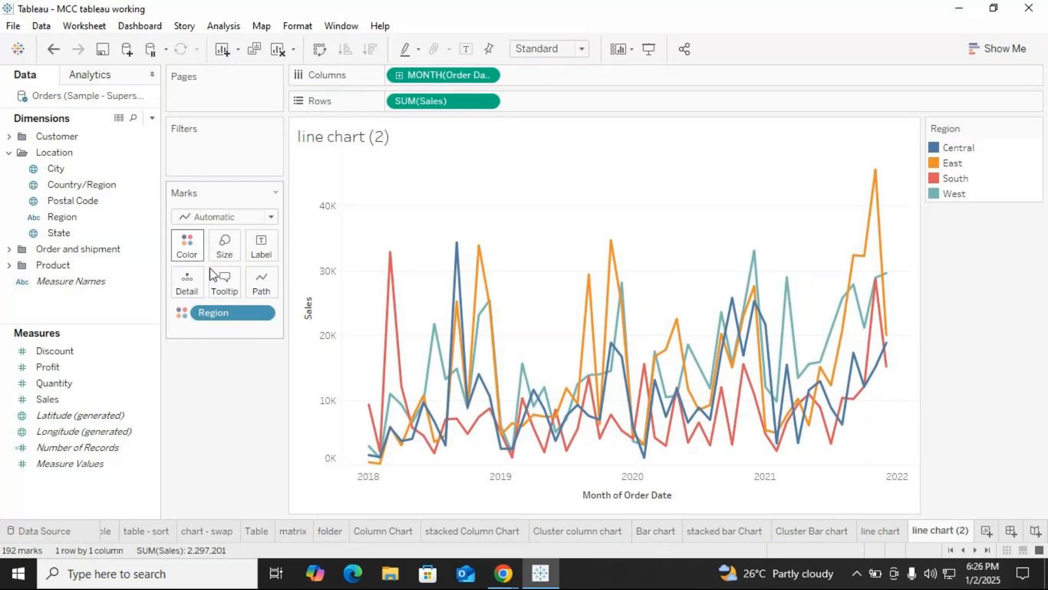
pyautogui.rightClick(234, 319)
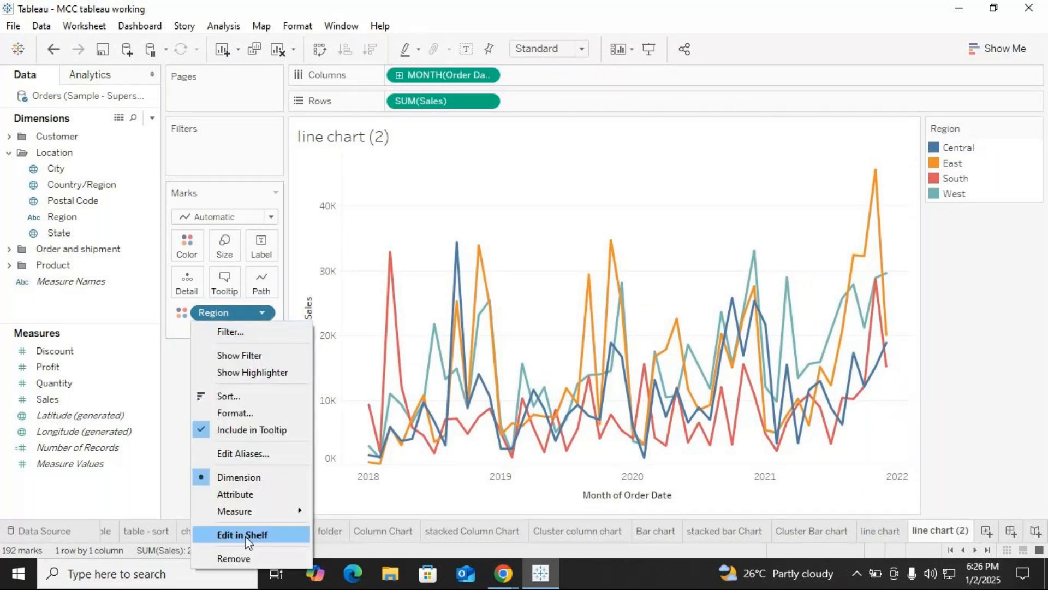
pyautogui.click(233, 558)
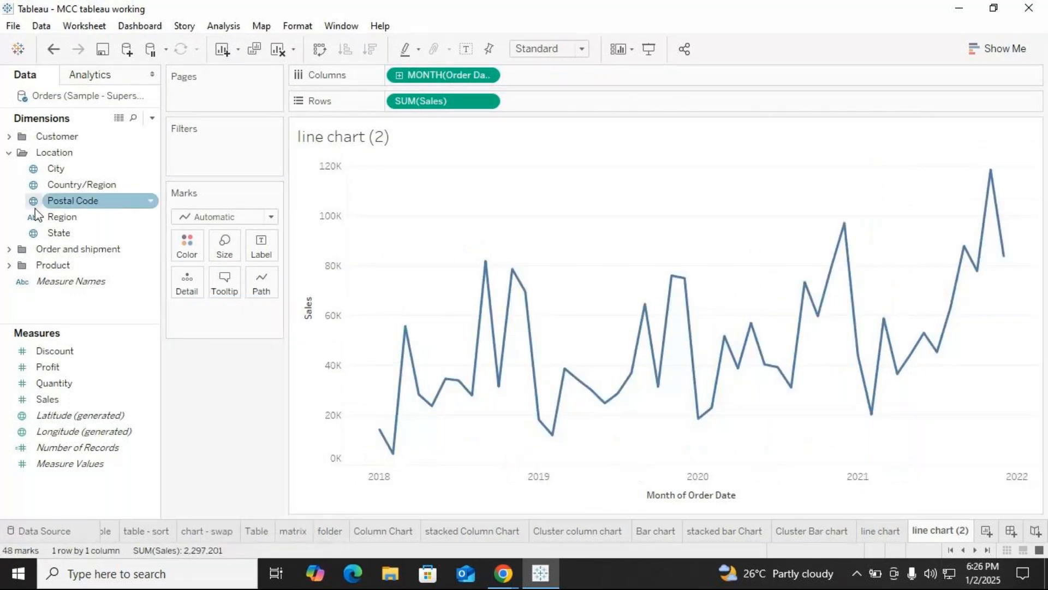
# Step: Color the sales lines by Category from the Product folder
pyautogui.click(9, 153)
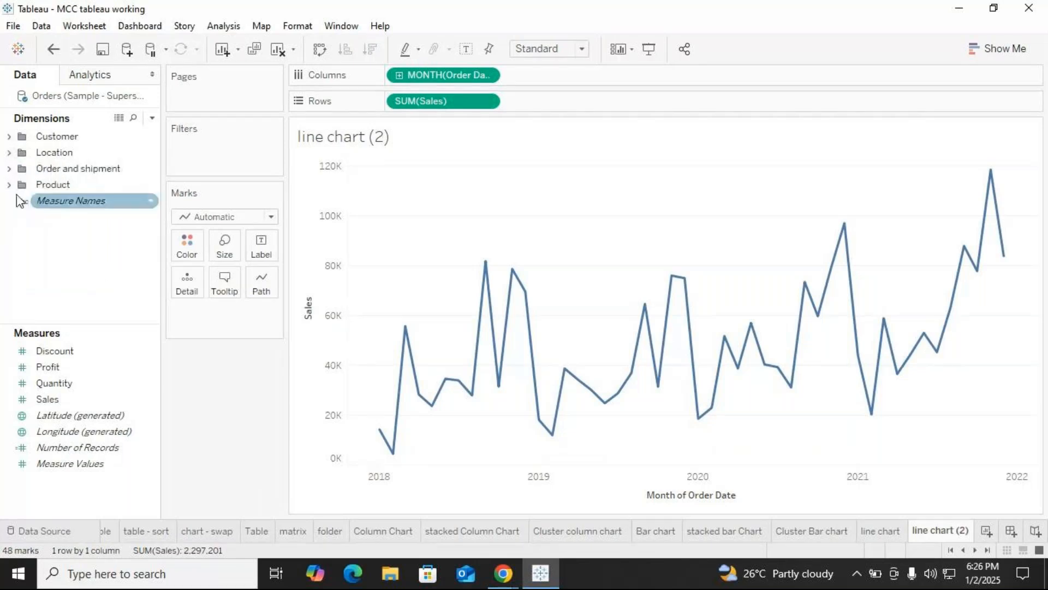
pyautogui.click(13, 184)
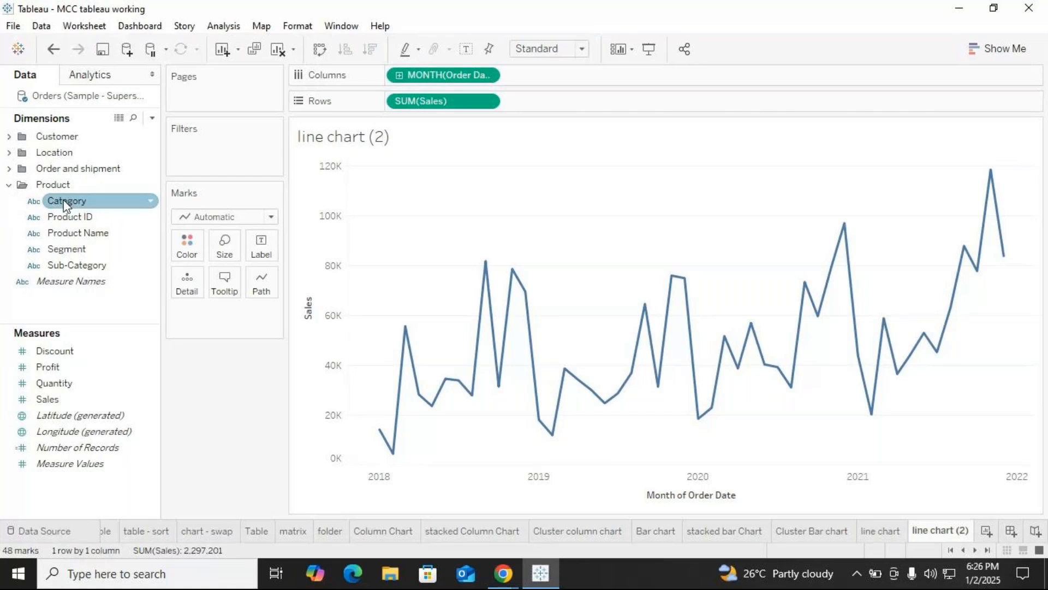
pyautogui.moveTo(65, 205); pyautogui.dragTo(186, 244)
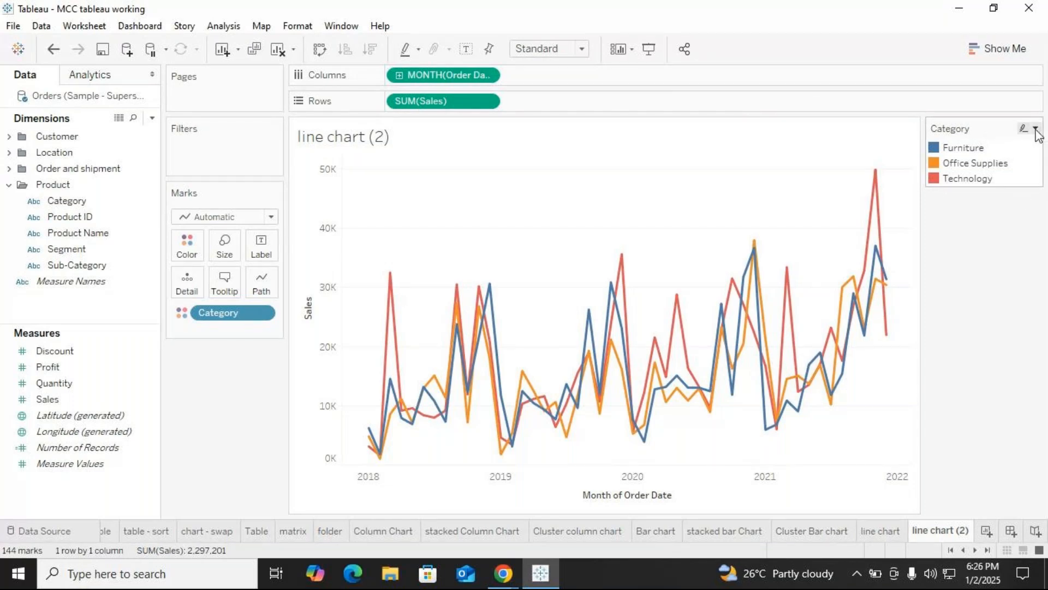
# Step: Assign green to Office Supplies in the Category colors and hide the Category legend card
pyautogui.click(1035, 128)
pyautogui.click(944, 145)
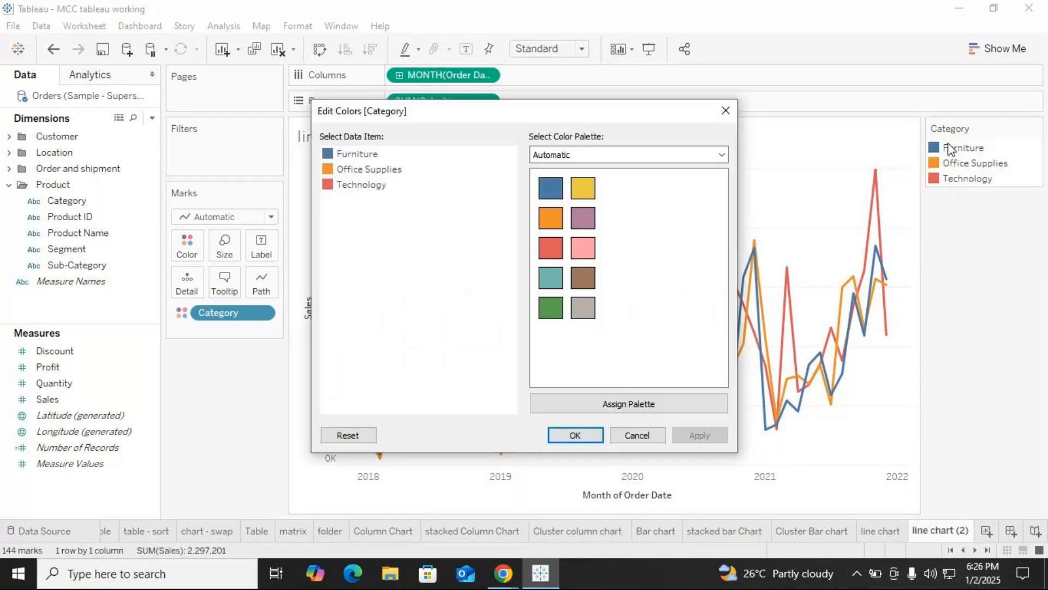
pyautogui.click(345, 170)
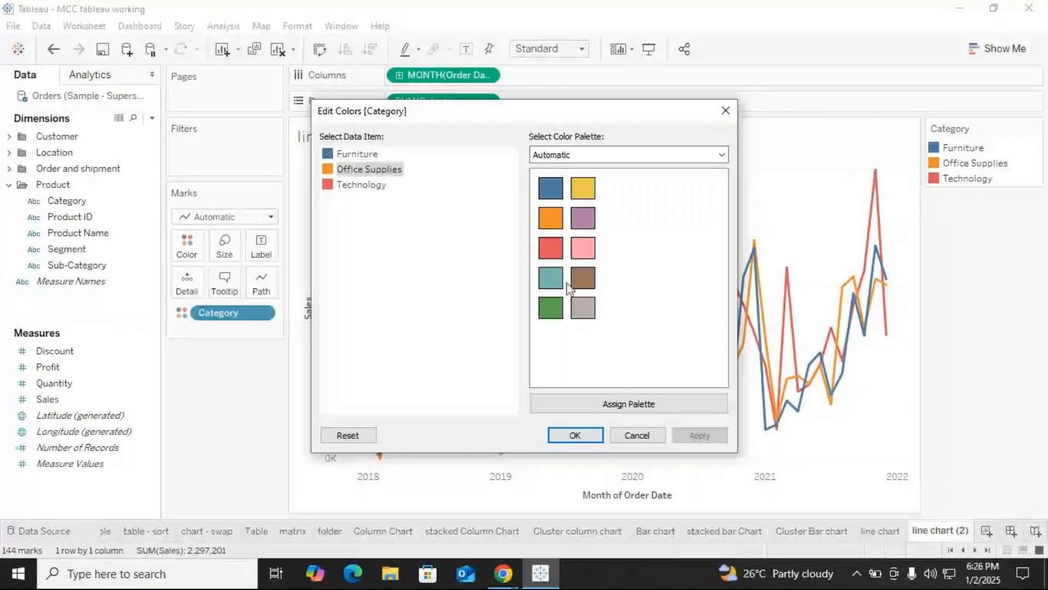
pyautogui.click(557, 309)
pyautogui.click(562, 443)
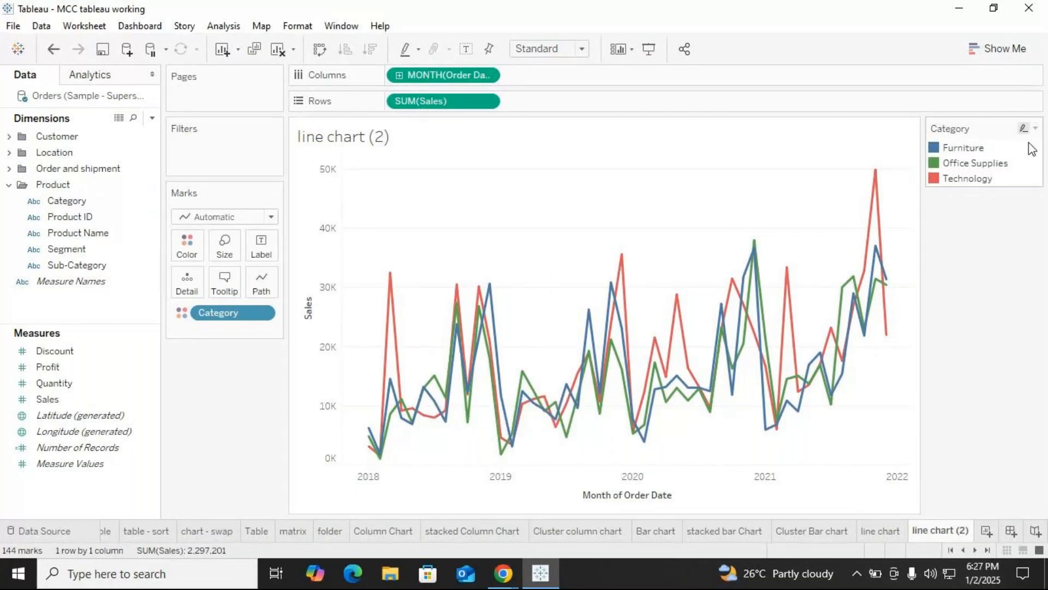
pyautogui.click(1036, 128)
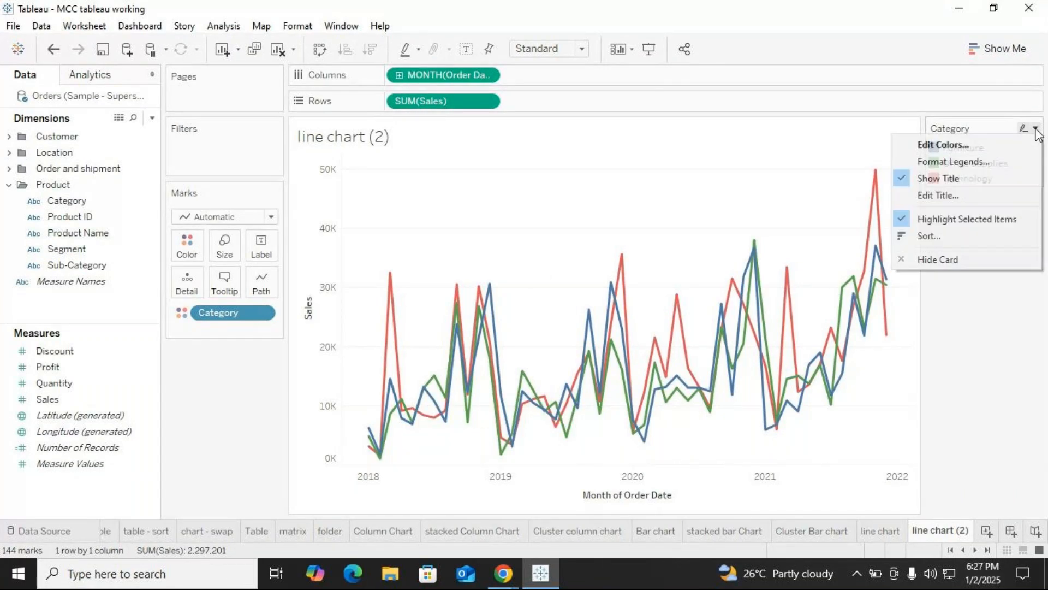
pyautogui.click(946, 259)
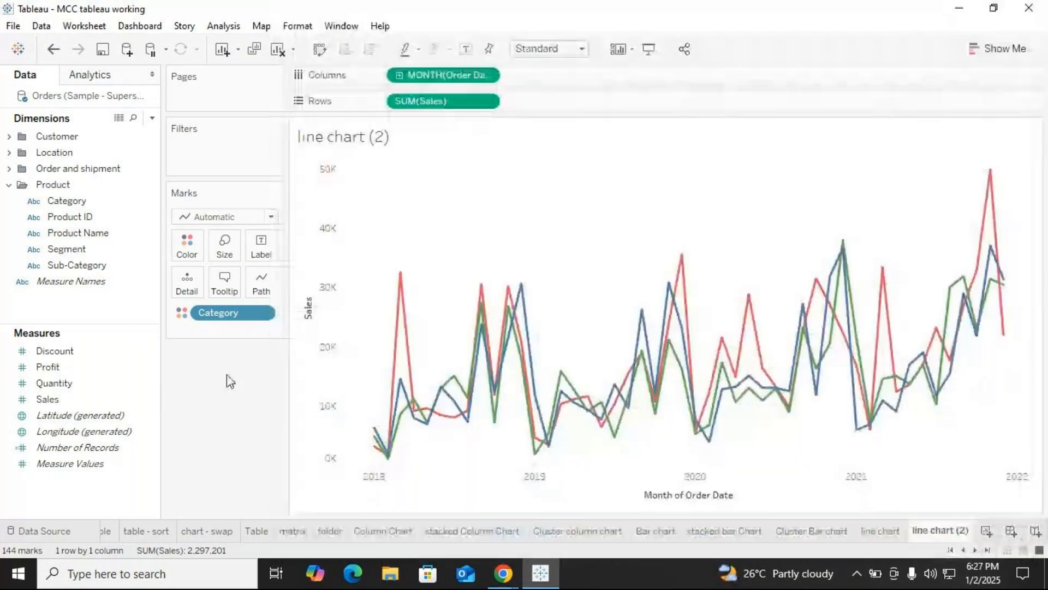
# Step: Return to the original line chart worksheet and make another duplicate of it
pyautogui.click(880, 531)
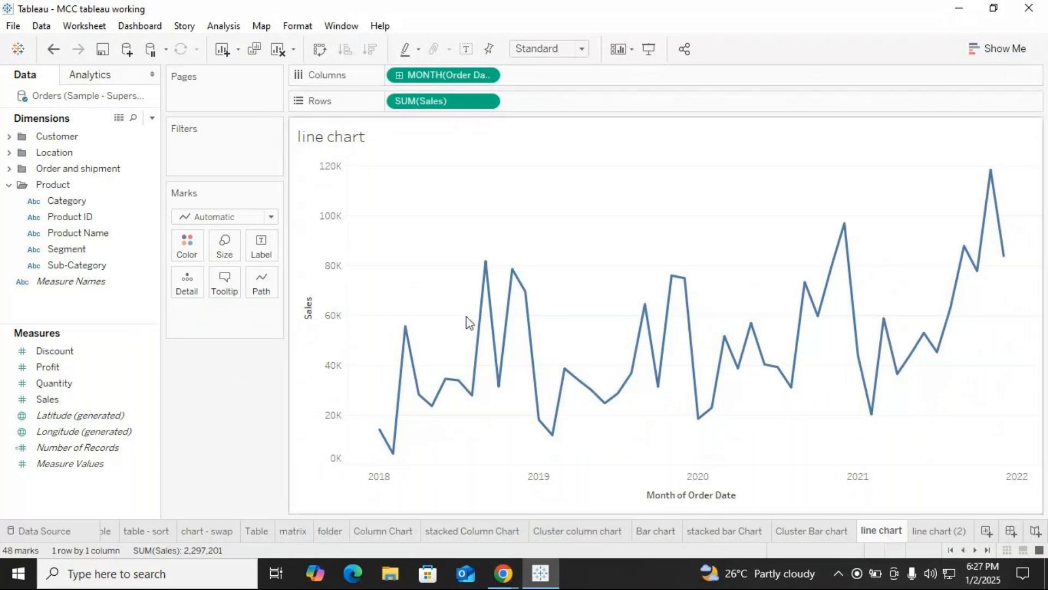
pyautogui.rightClick(880, 530)
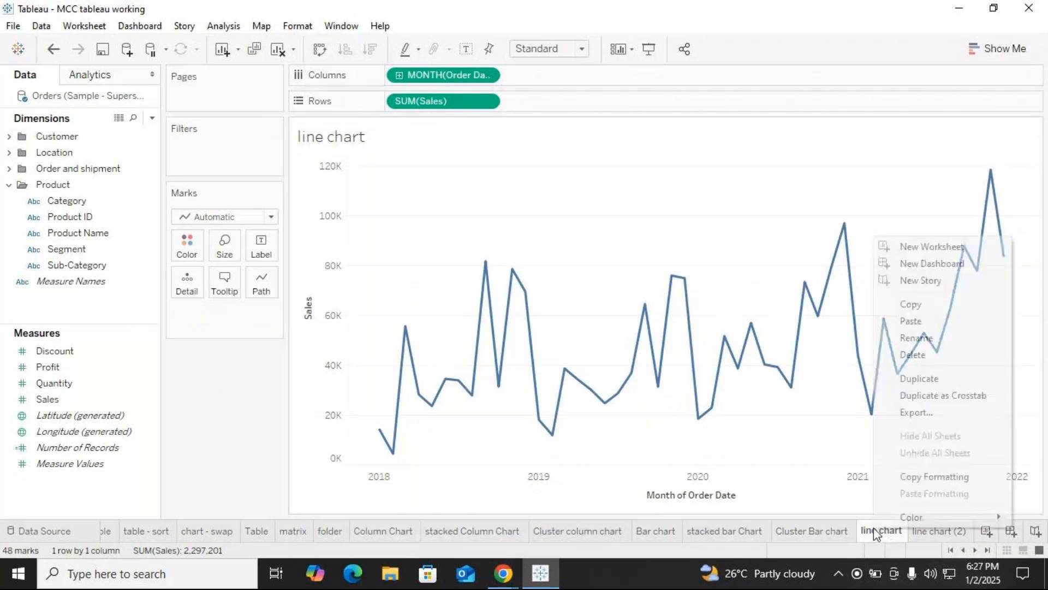
pyautogui.click(913, 378)
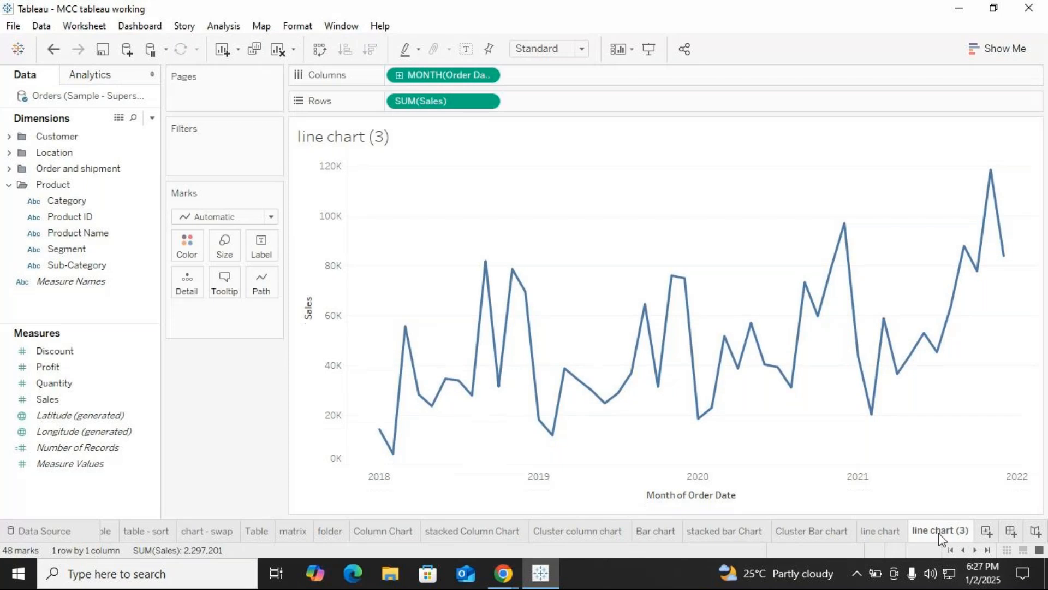
# Step: Rename the duplicated line chart worksheet as Area chart and convert its monthly sales line to a continuous area chart
pyautogui.rightClick(940, 530)
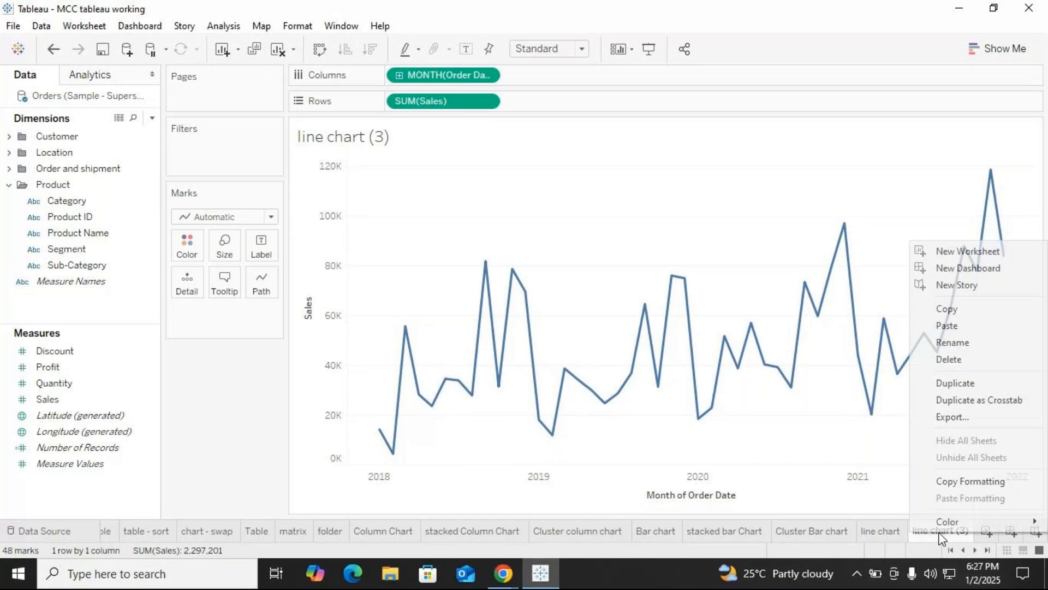
pyautogui.click(948, 342)
pyautogui.write('Area chart')
pyautogui.press('Return')
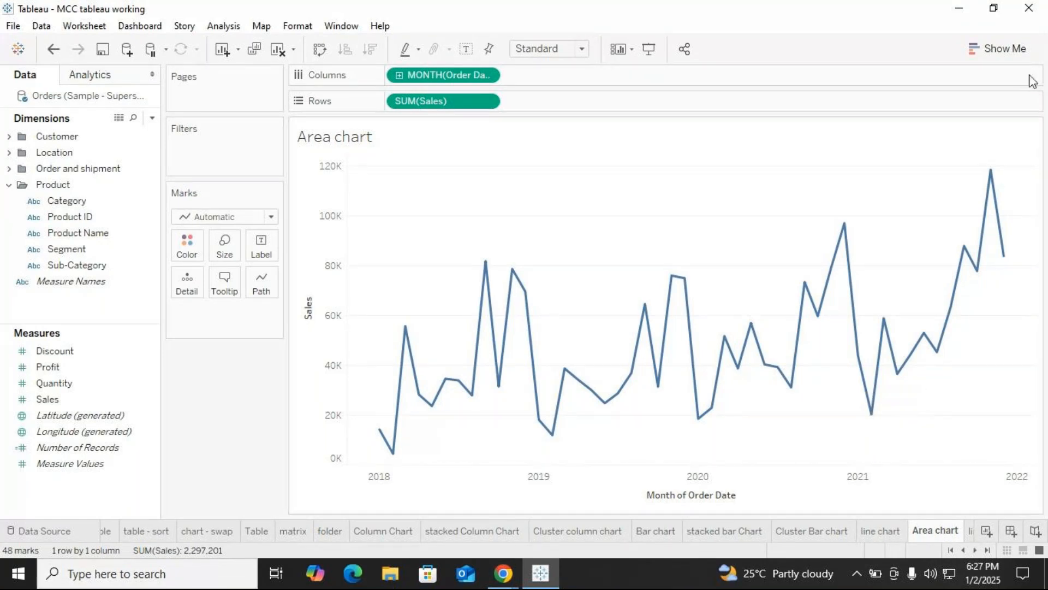
pyautogui.click(1011, 48)
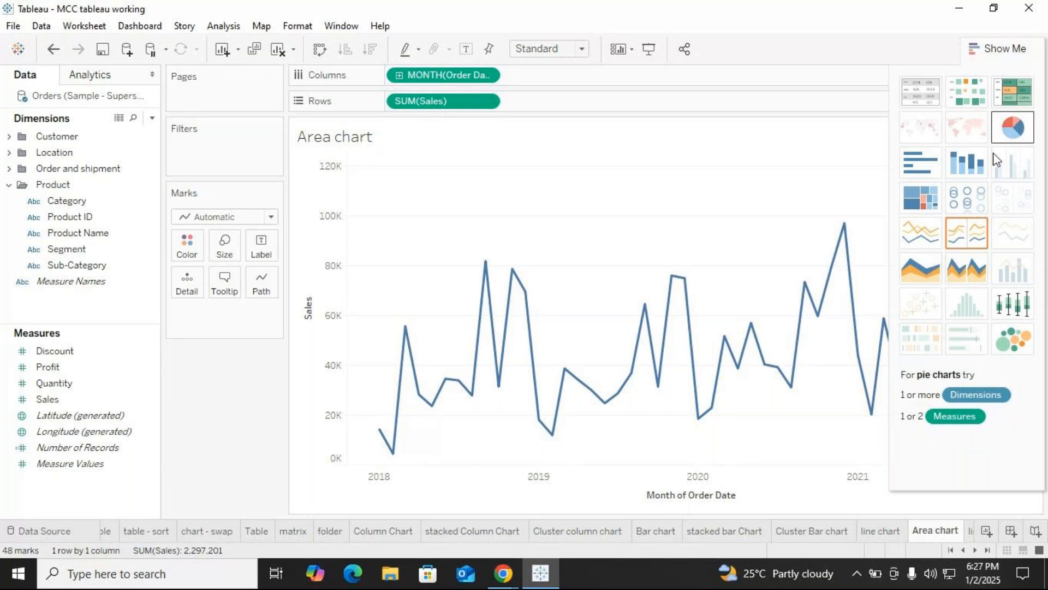
pyautogui.click(932, 279)
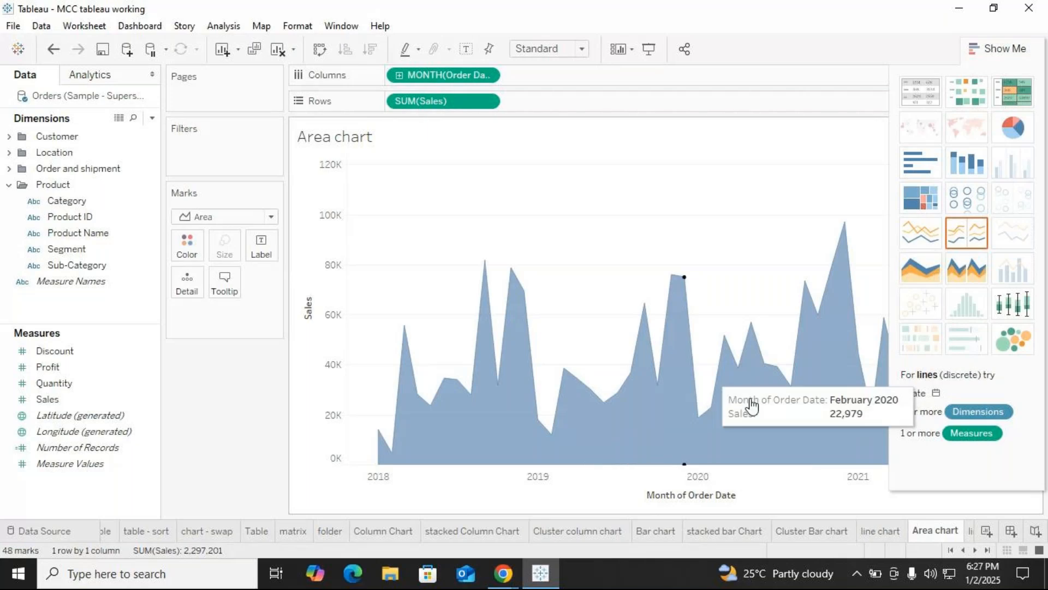
# Step: Compare the line chart and Area chart worksheets, and duplicate the line chart (2) worksheet
pyautogui.click(884, 531)
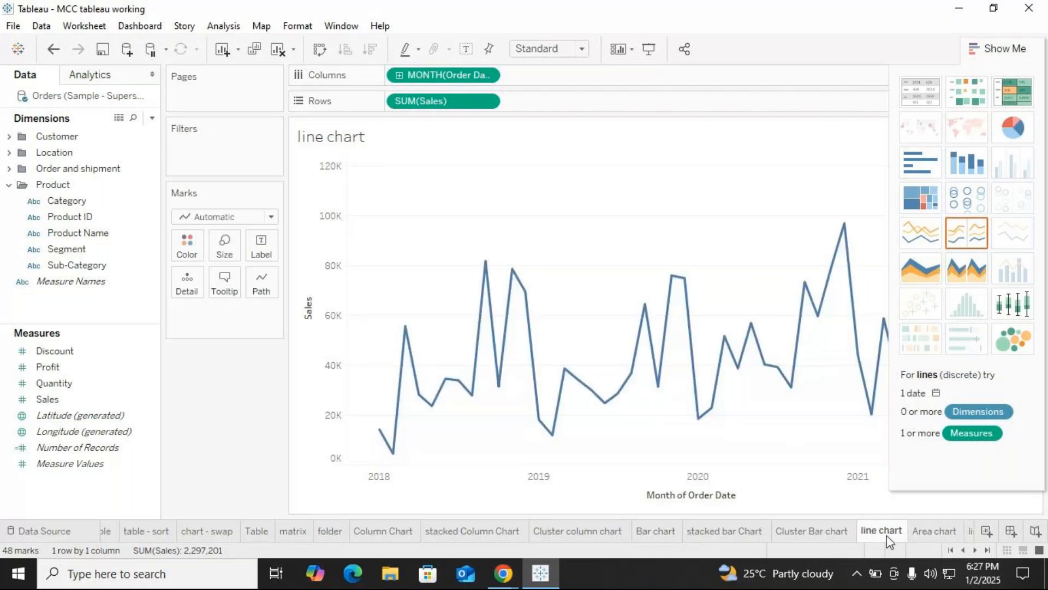
pyautogui.click(934, 531)
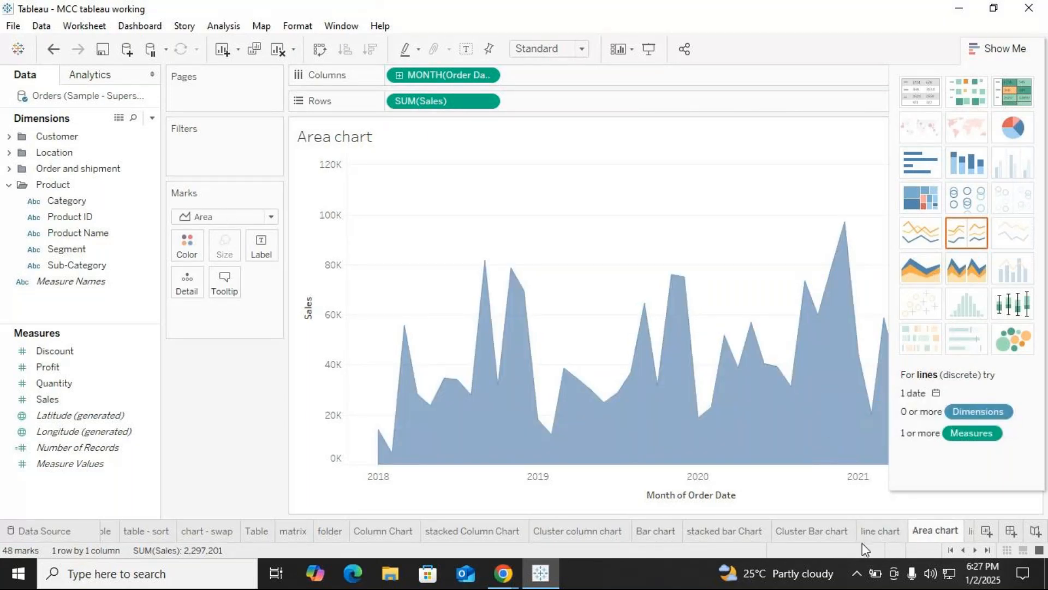
pyautogui.click(975, 550)
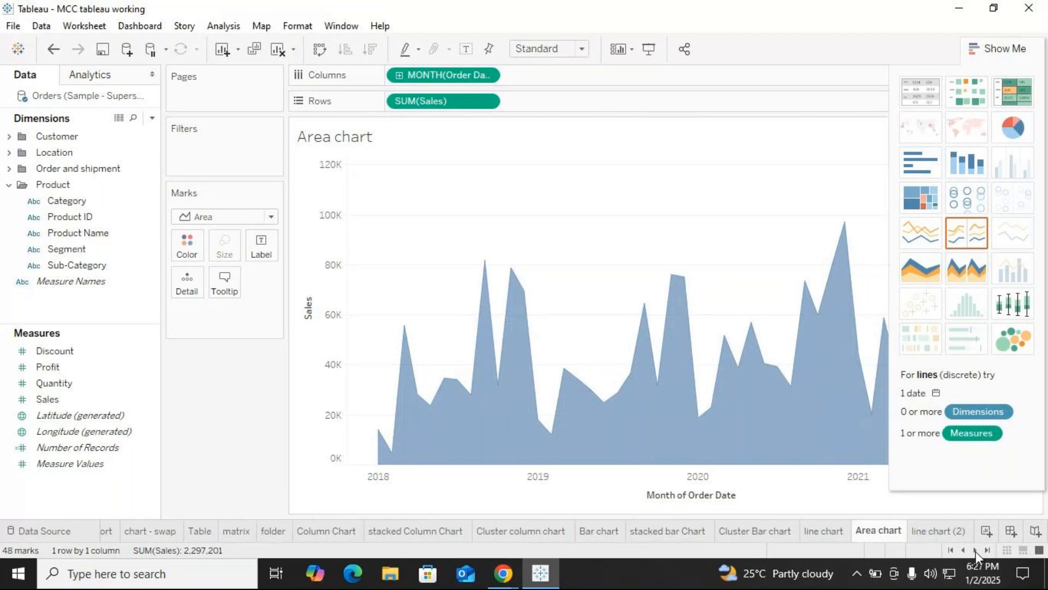
pyautogui.click(927, 530)
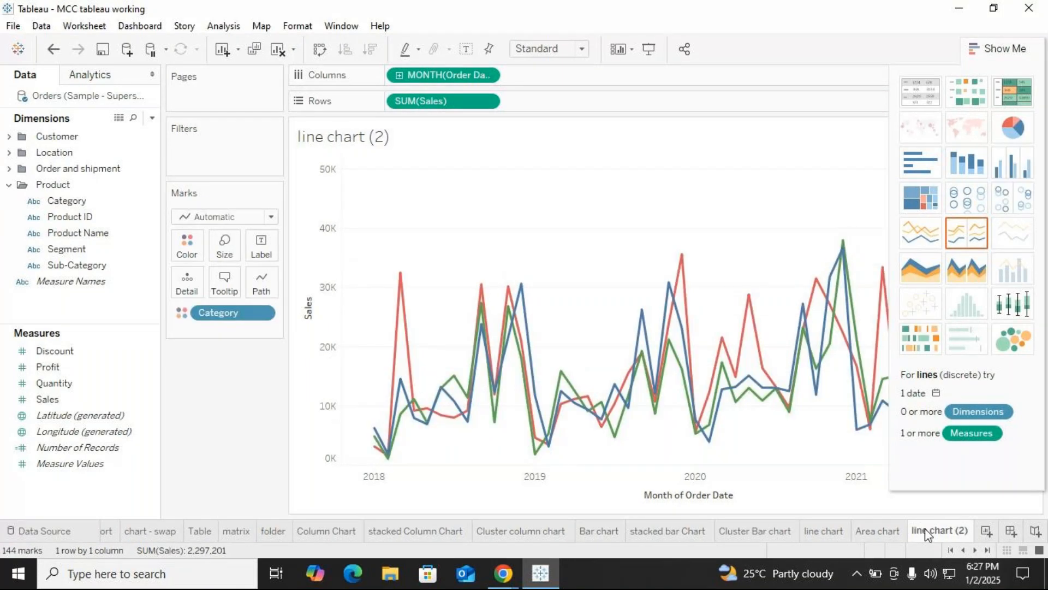
pyautogui.moveTo(721, 412)
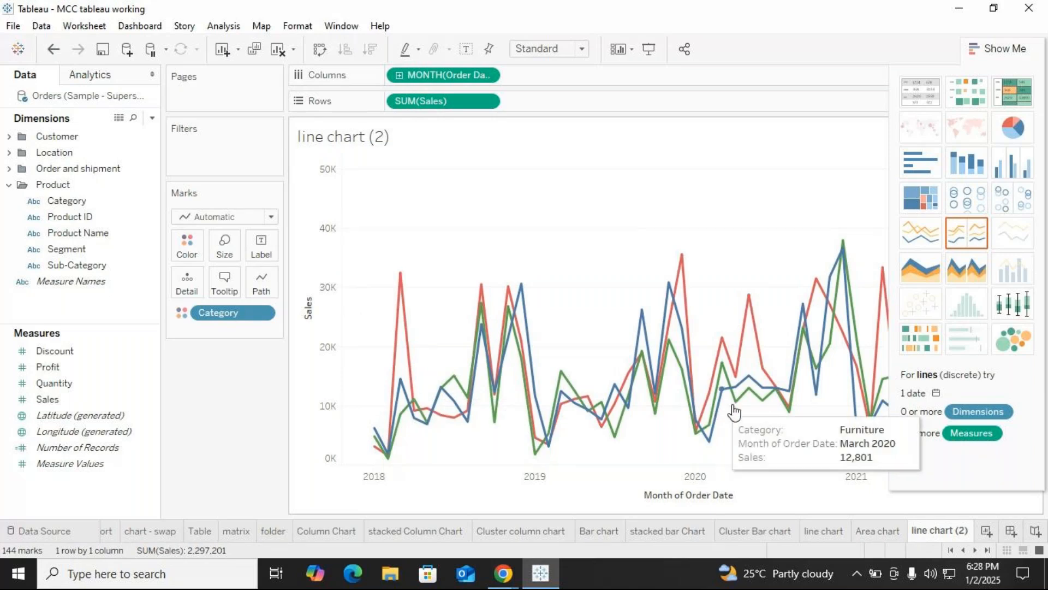
pyautogui.moveTo(654, 407)
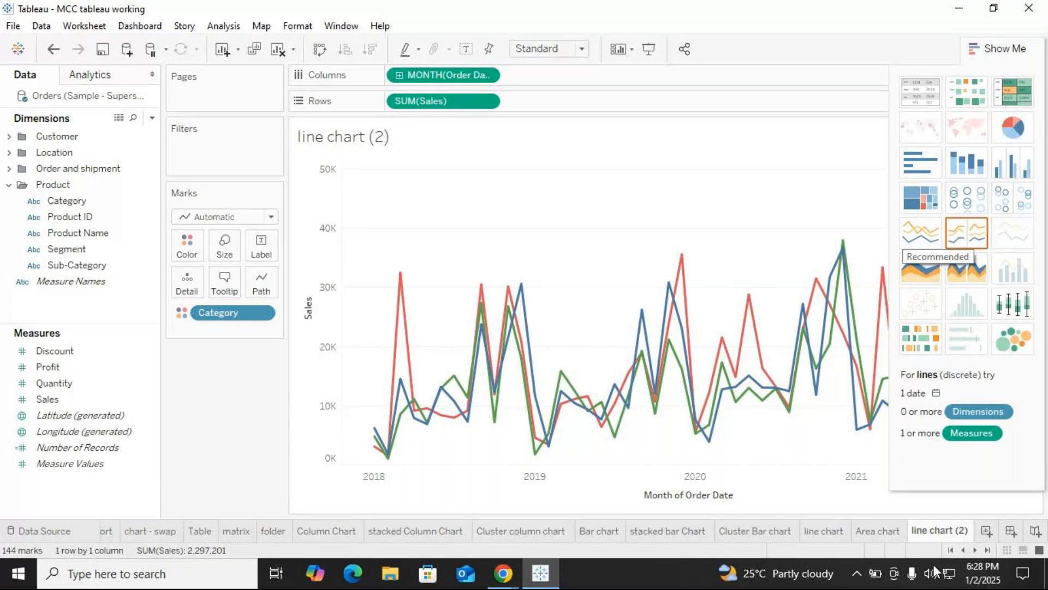
pyautogui.rightClick(933, 531)
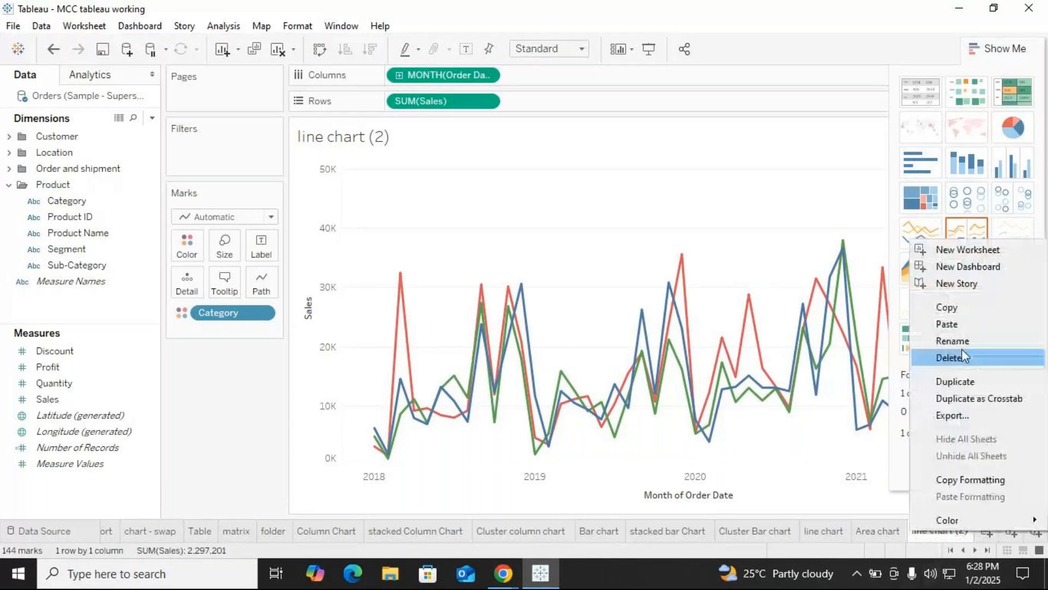
pyautogui.click(962, 379)
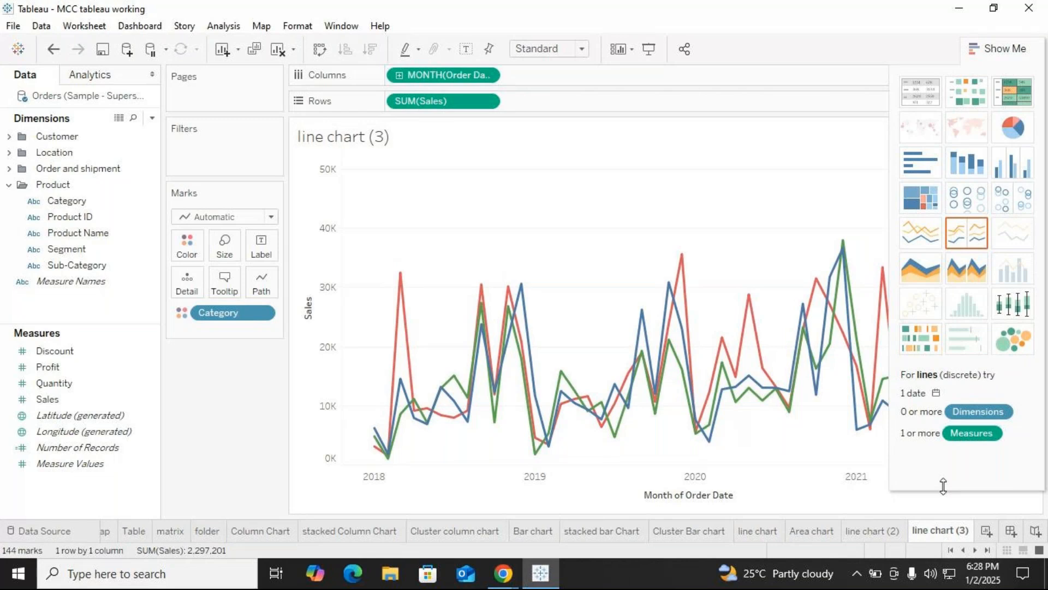
# Step: Convert the duplicated Category lines to an area chart, try the discrete variant, and return to the continuous area chart
pyautogui.click(927, 278)
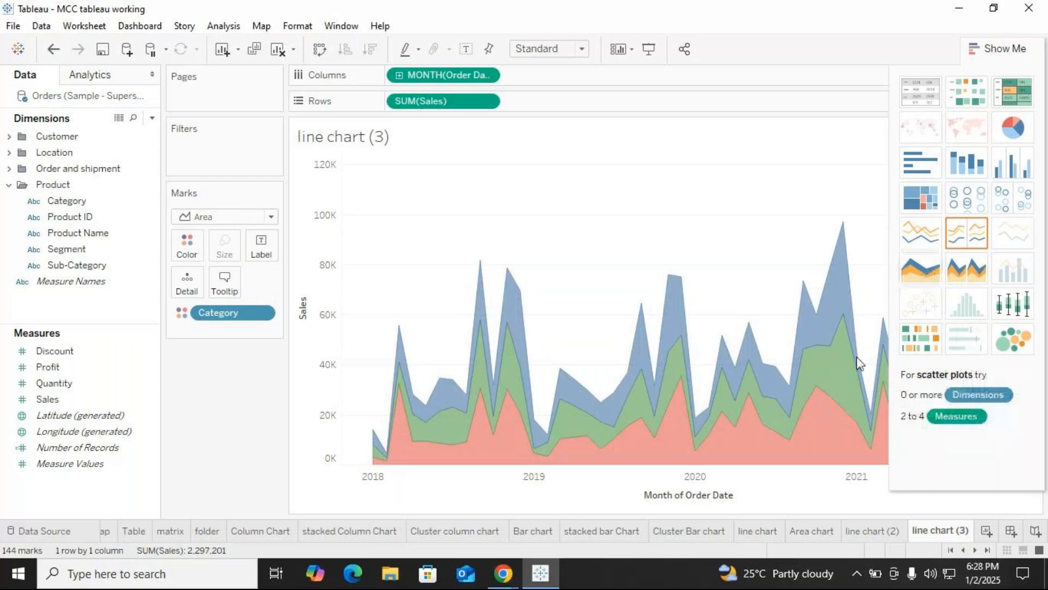
pyautogui.click(968, 276)
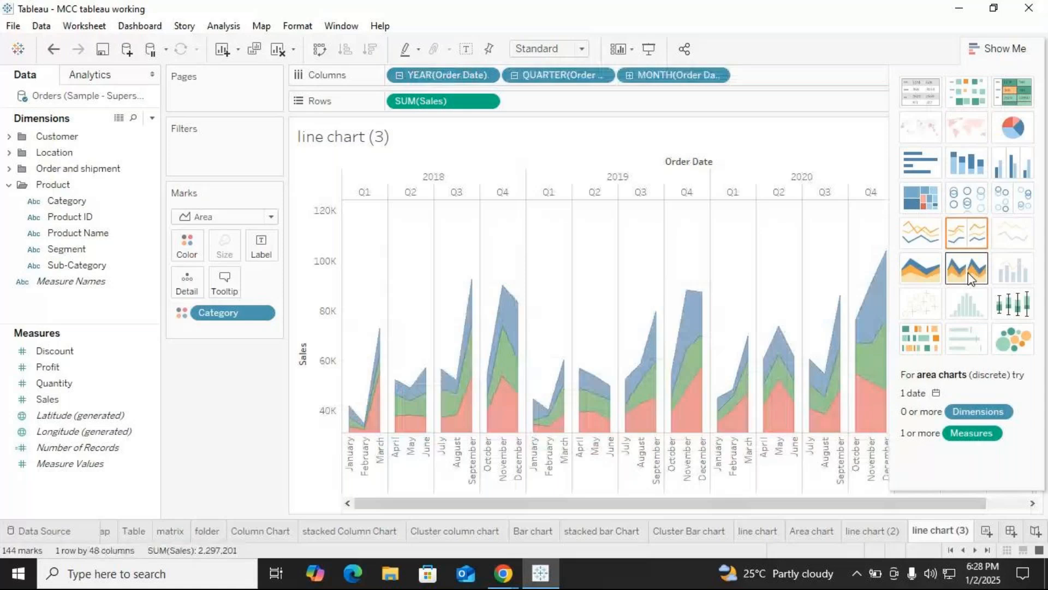
pyautogui.click(926, 279)
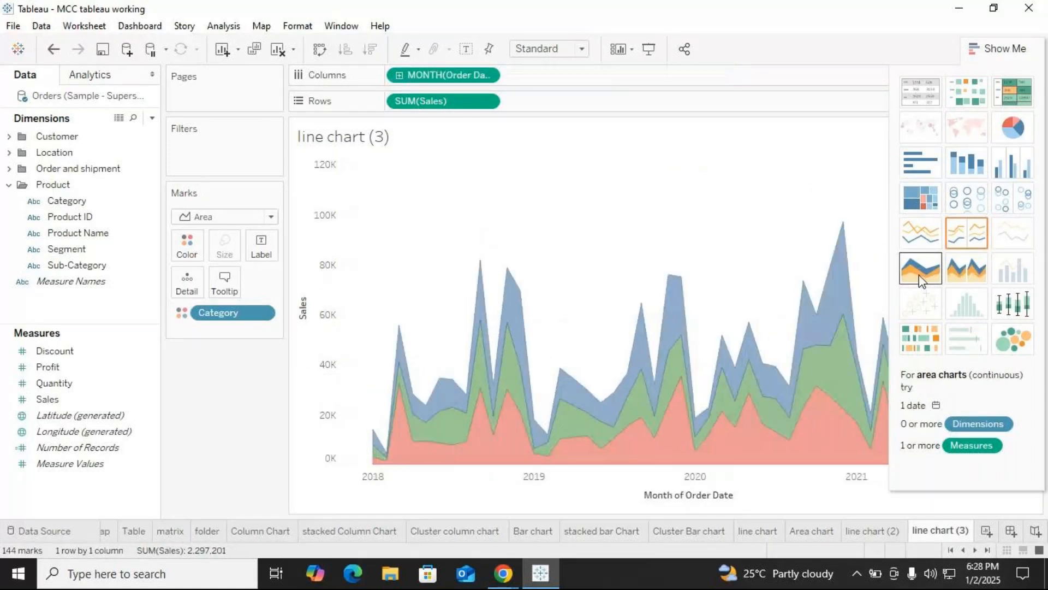
# Step: Rename the Category area worksheet as area chart and move the single-color Area chart worksheet directly before it
pyautogui.rightClick(922, 533)
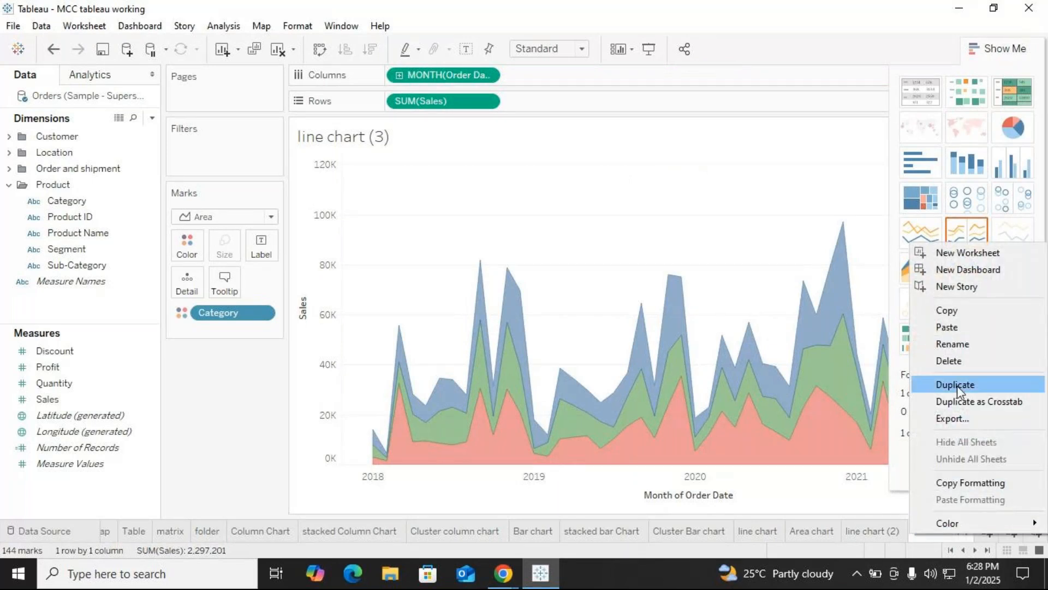
pyautogui.click(951, 343)
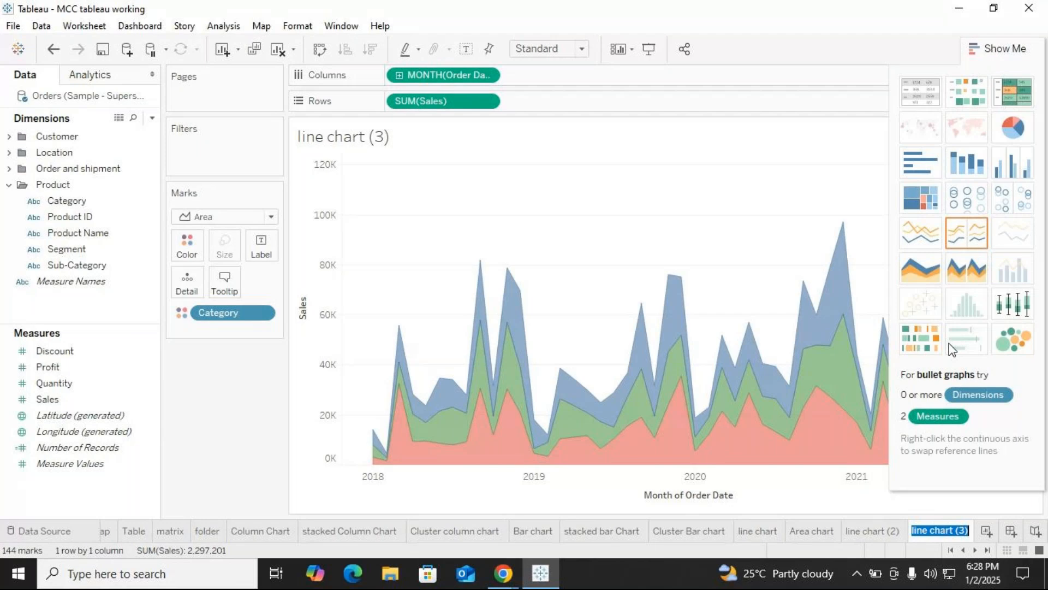
pyautogui.write('area')
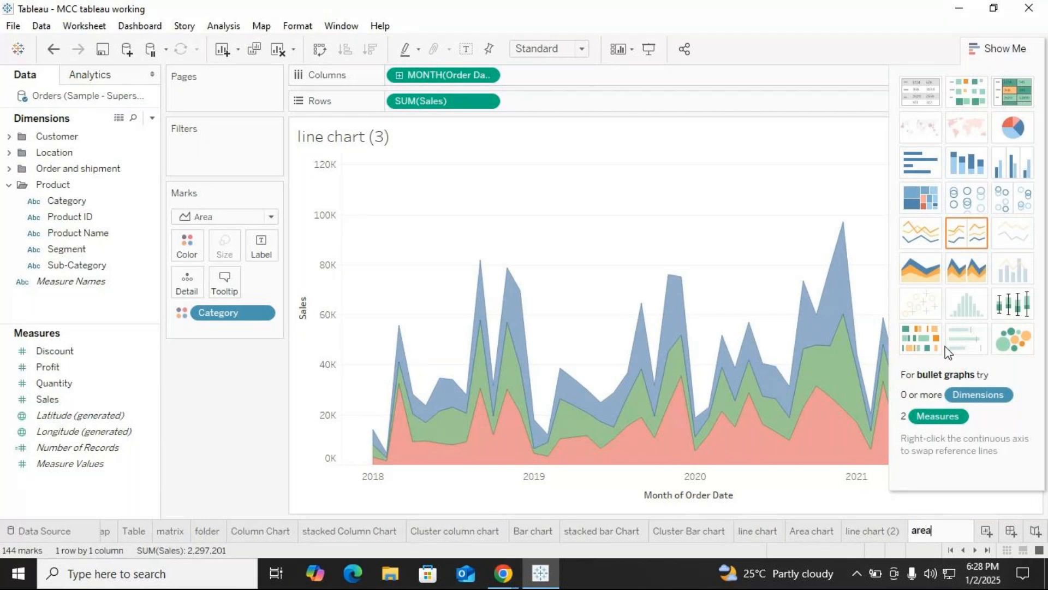
pyautogui.write(' chart')
pyautogui.press('Return')
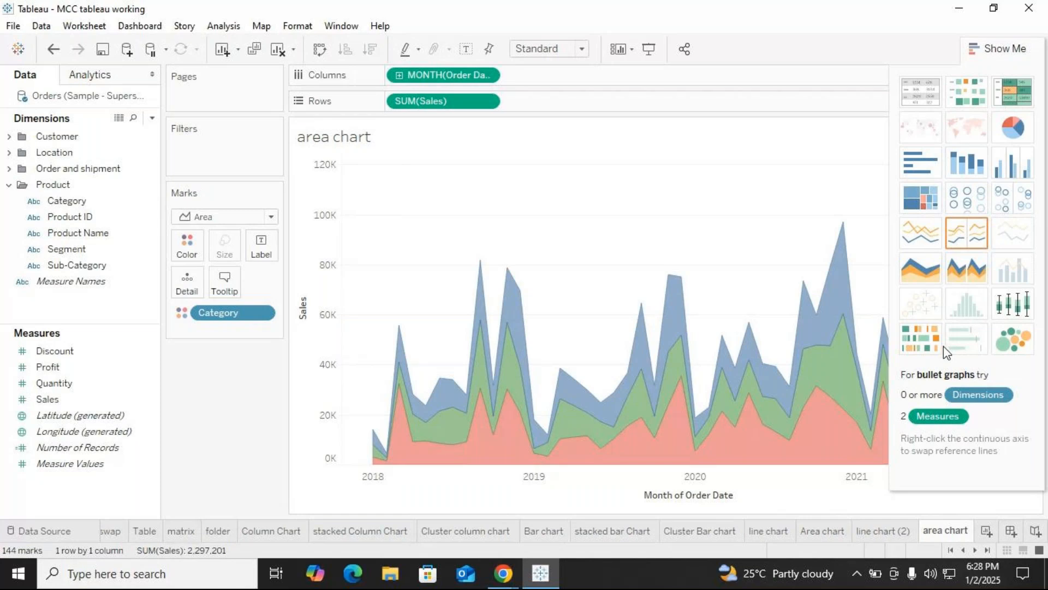
pyautogui.click(823, 530)
pyautogui.moveTo(923, 531); pyautogui.dragTo(920, 529)
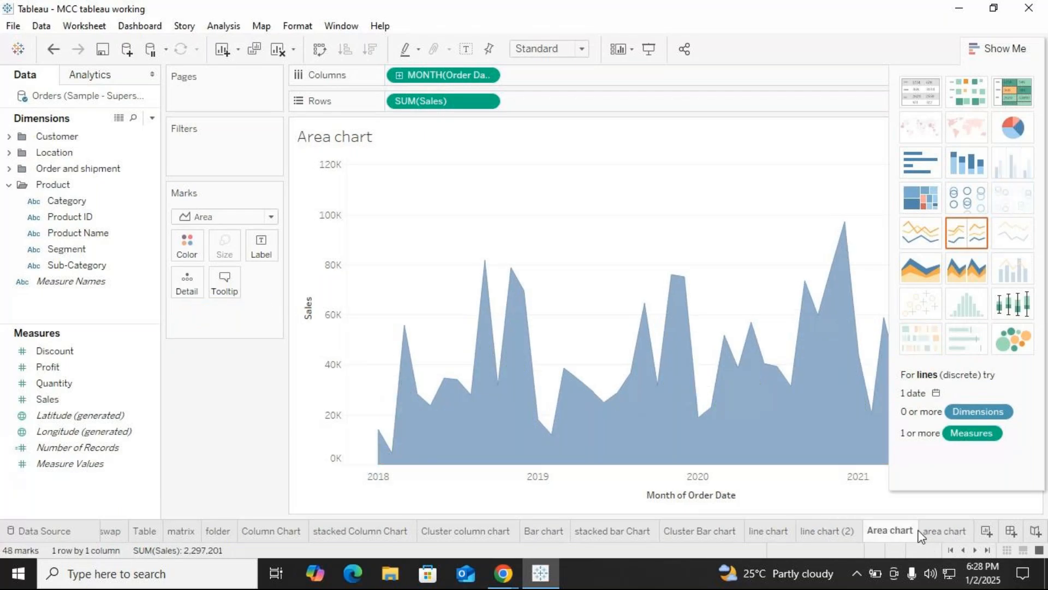
# Step: Open the line chart worksheet, check the participant view in the GoTo Meeting window, and return to Tableau
pyautogui.click(759, 532)
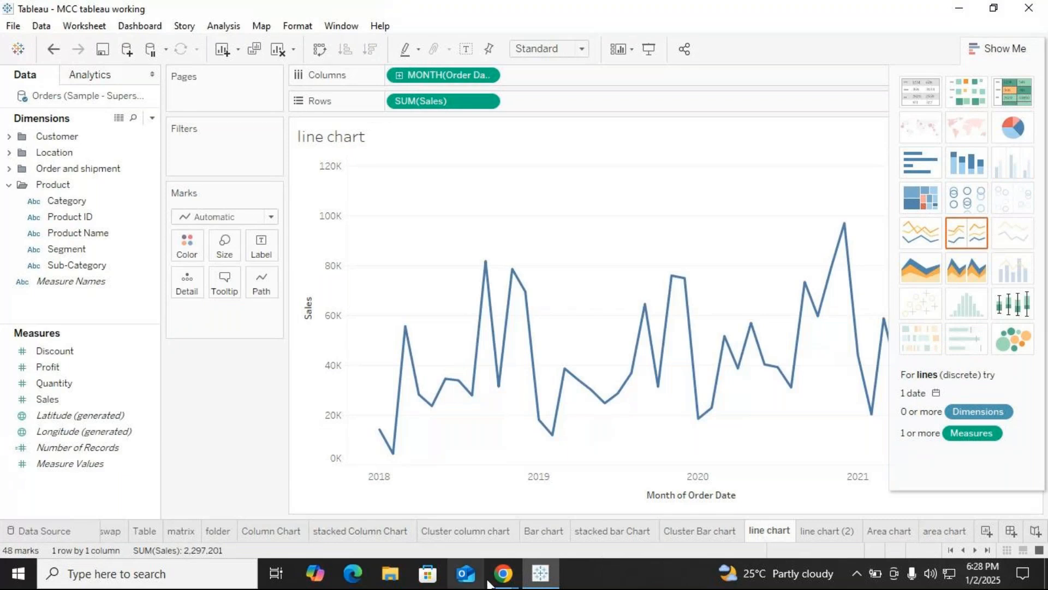
pyautogui.moveTo(491, 582)
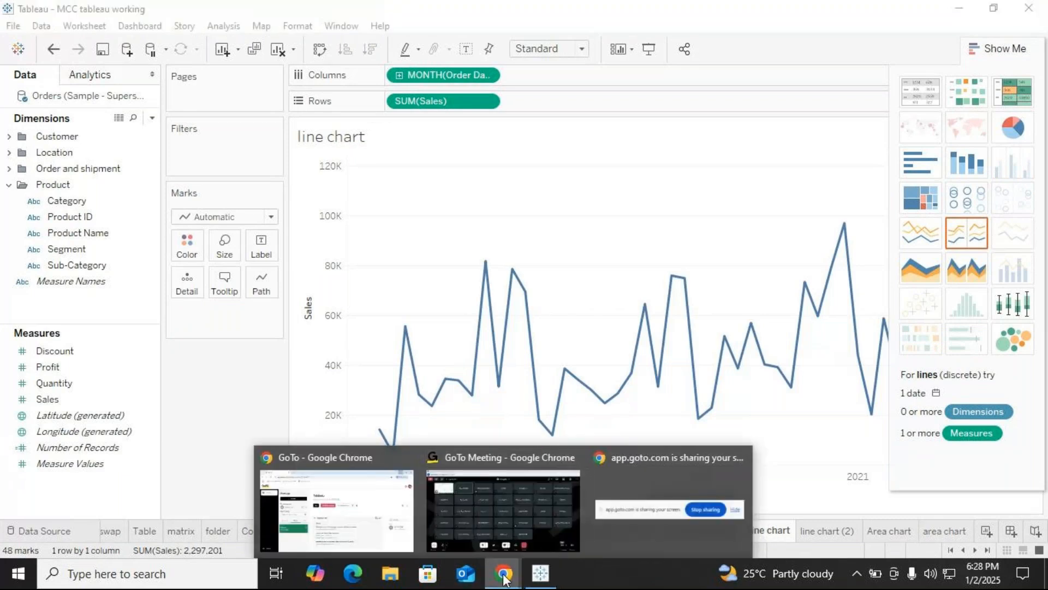
pyautogui.click(548, 532)
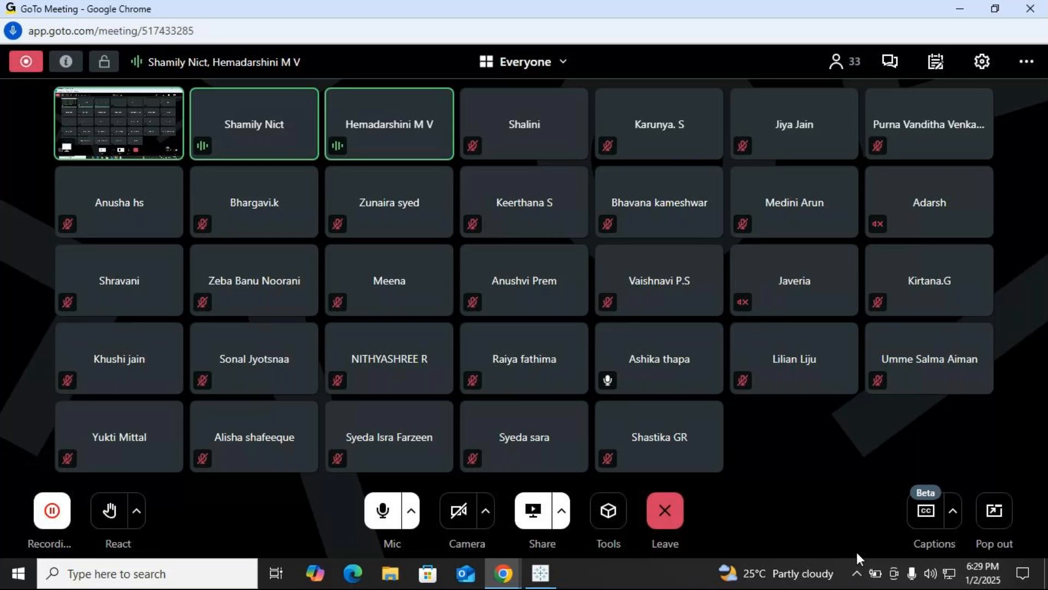
pyautogui.click(541, 573)
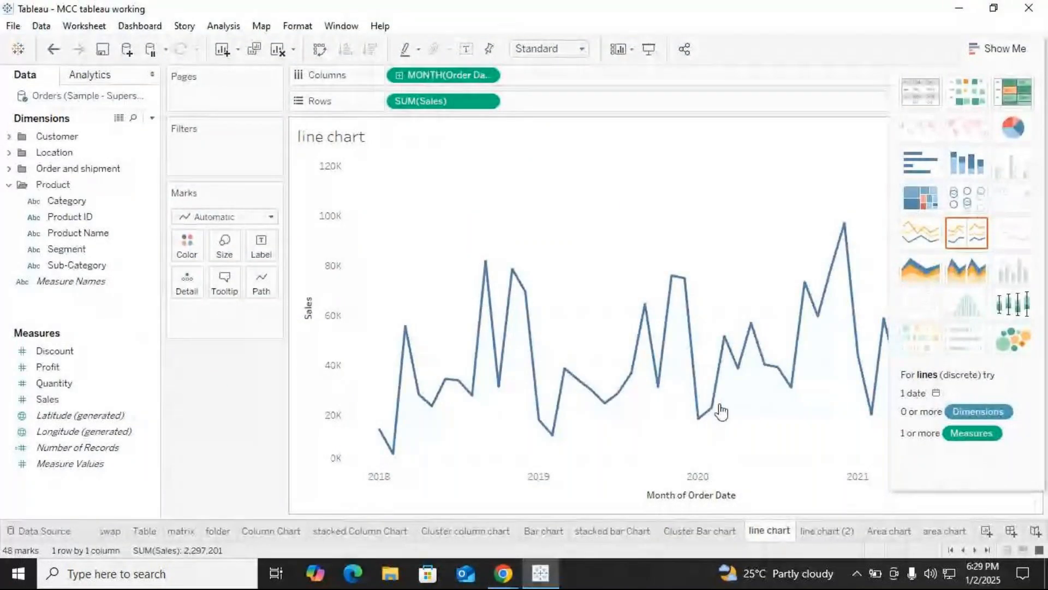
# Step: Hide the chart suggestions, open the line chart (2) worksheet, and inspect the Category field's aliases and options
pyautogui.click(998, 49)
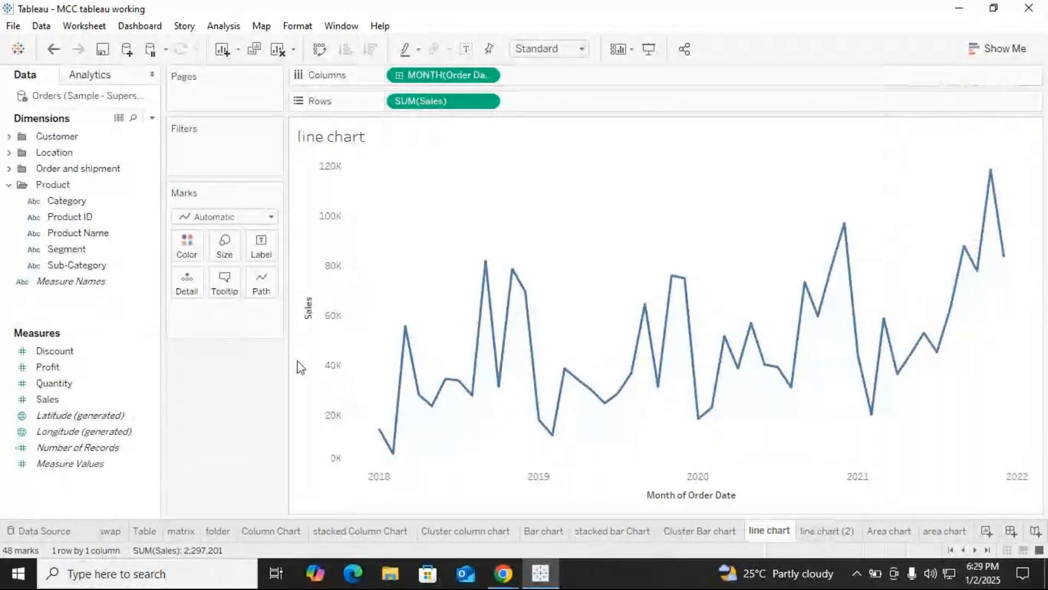
pyautogui.click(828, 533)
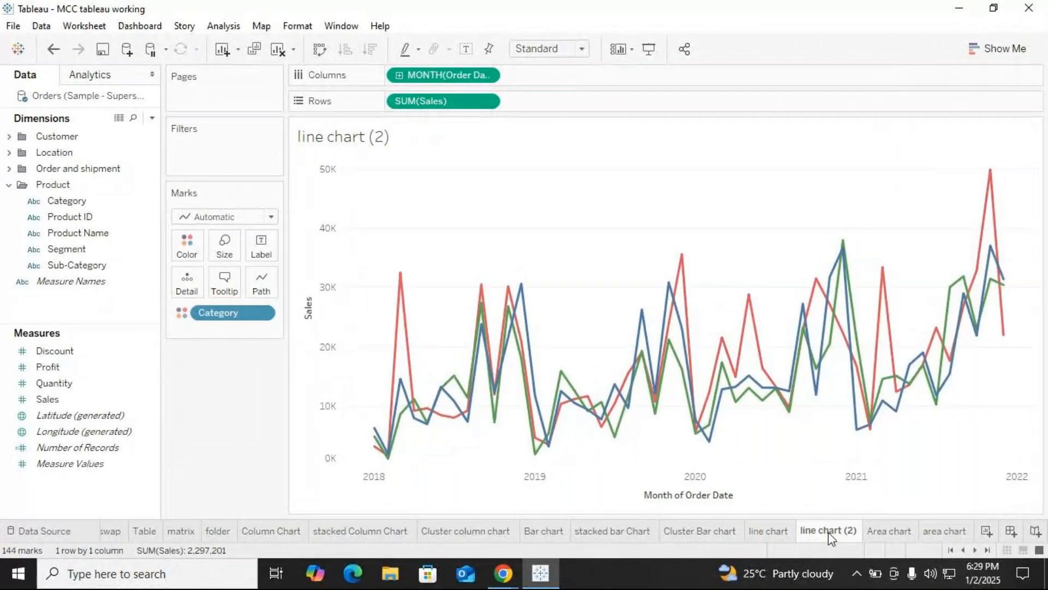
pyautogui.click(261, 313)
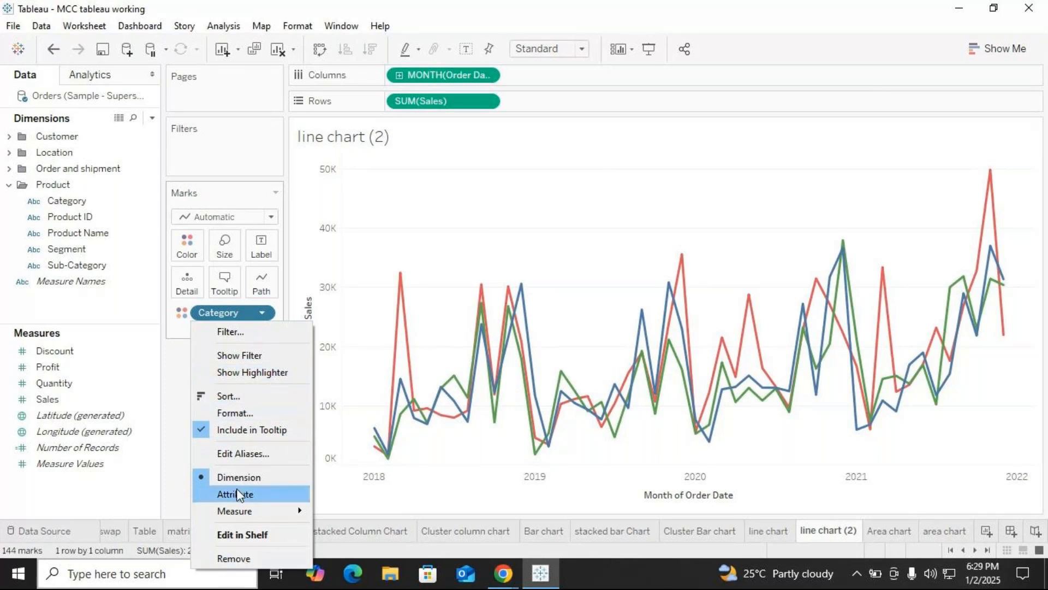
pyautogui.click(235, 454)
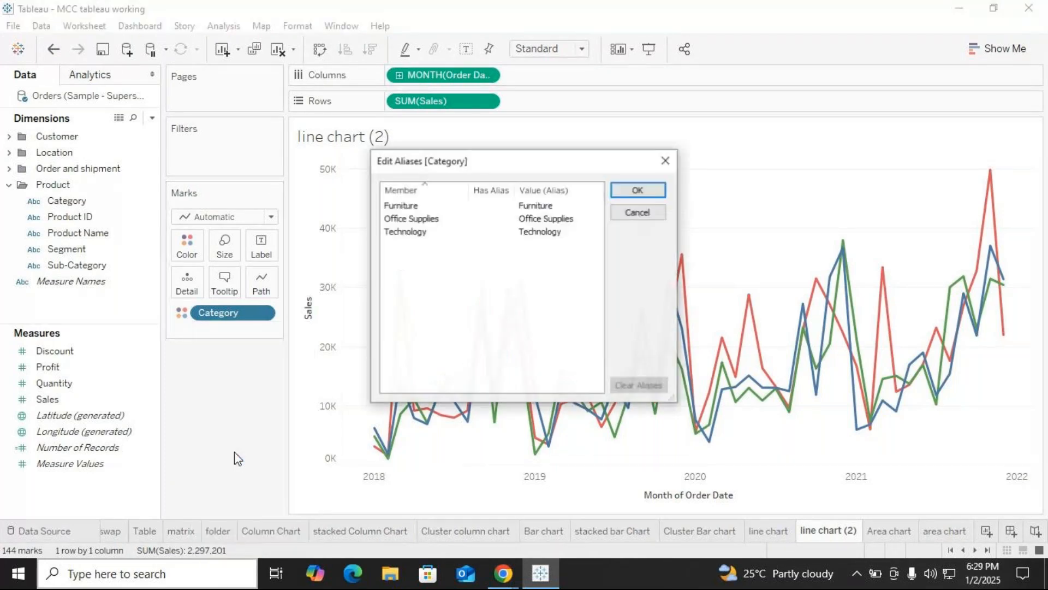
pyautogui.click(666, 161)
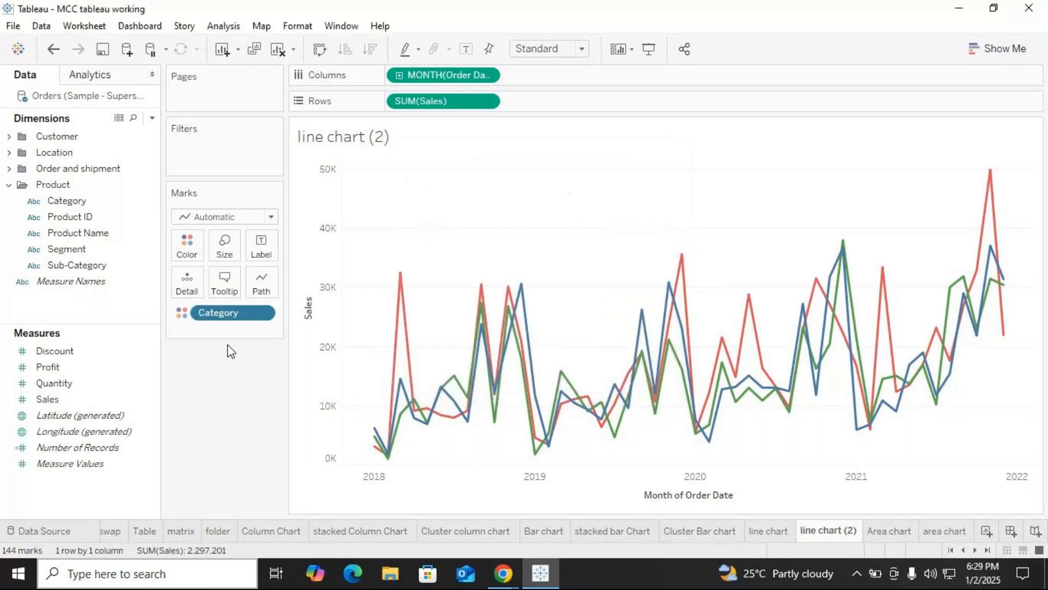
pyautogui.click(266, 313)
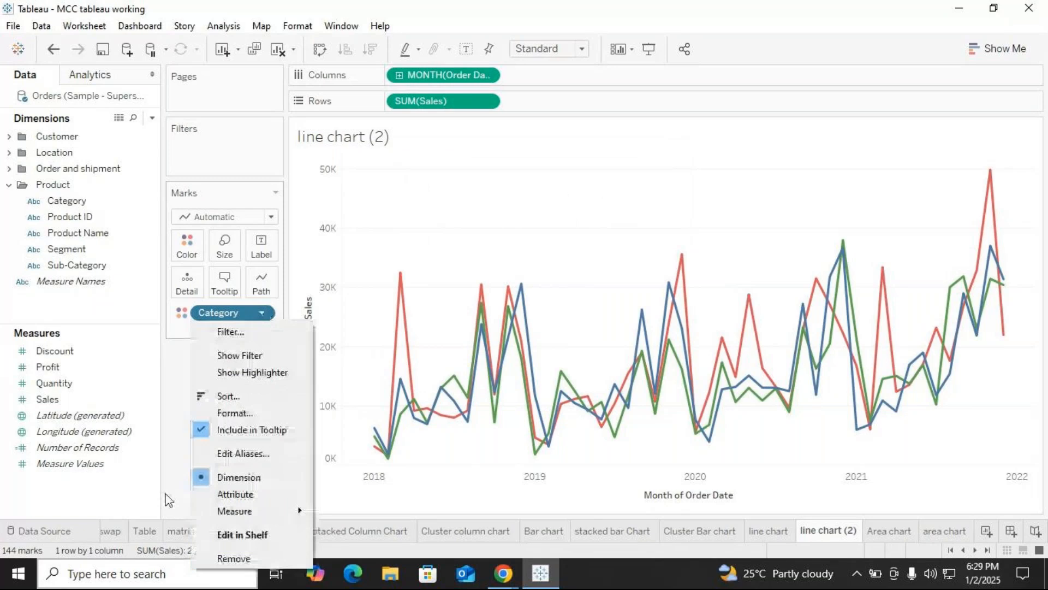
pyautogui.click(469, 273)
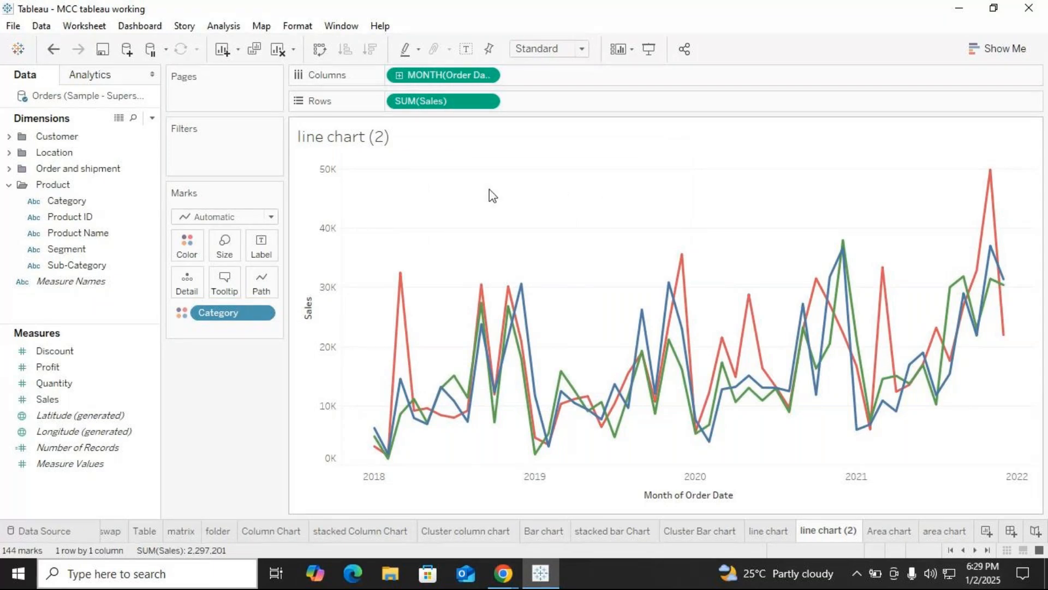
# Step: Filter Category on the line chart (2) worksheet to leave out Furniture and apply the filter
pyautogui.click(262, 316)
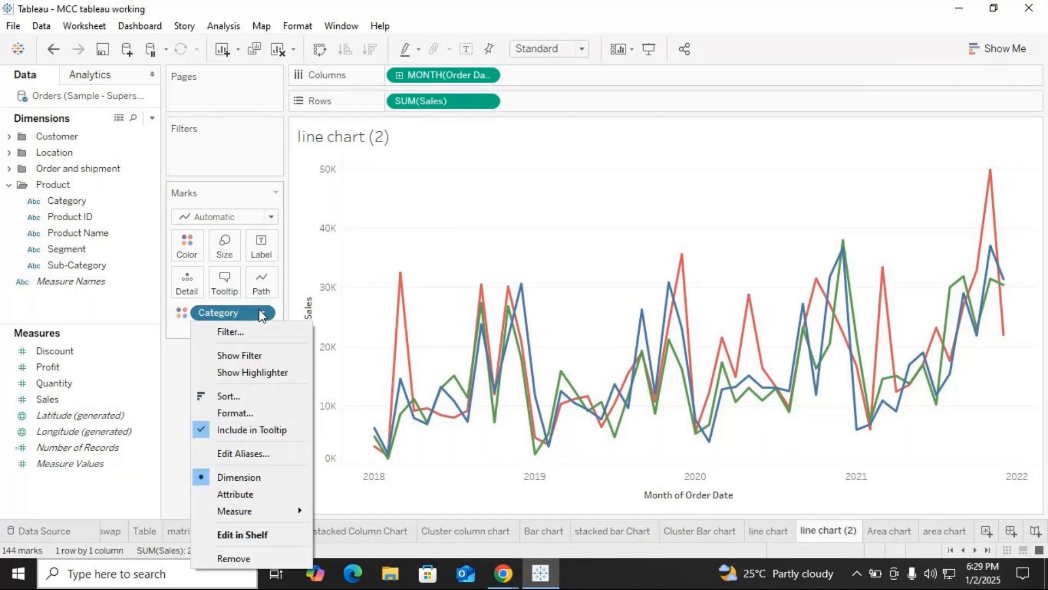
pyautogui.click(229, 331)
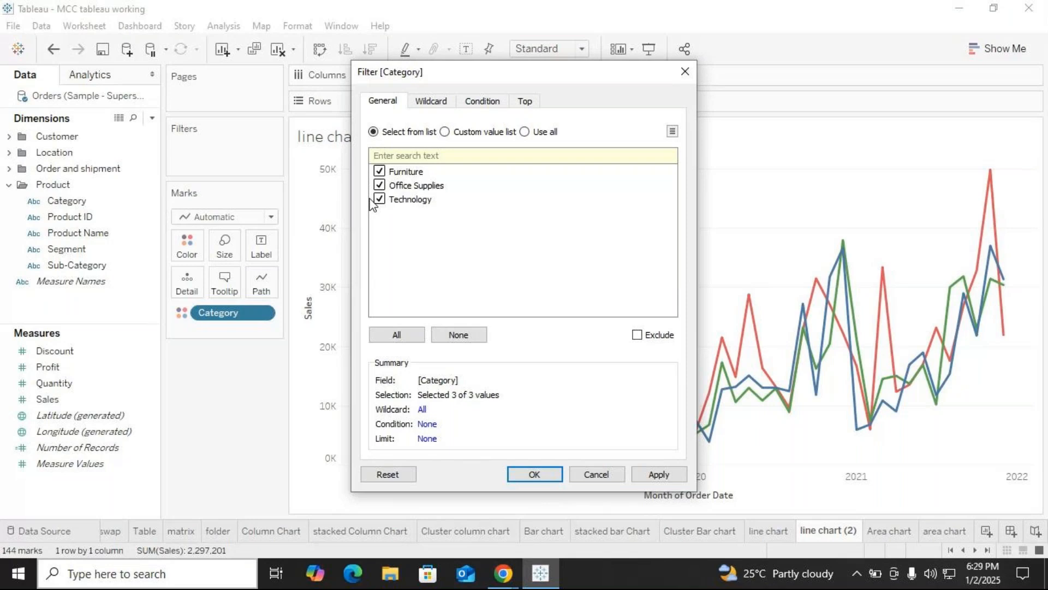
pyautogui.click(380, 171)
pyautogui.moveTo(491, 71); pyautogui.dragTo(200, 52)
pyautogui.click(366, 454)
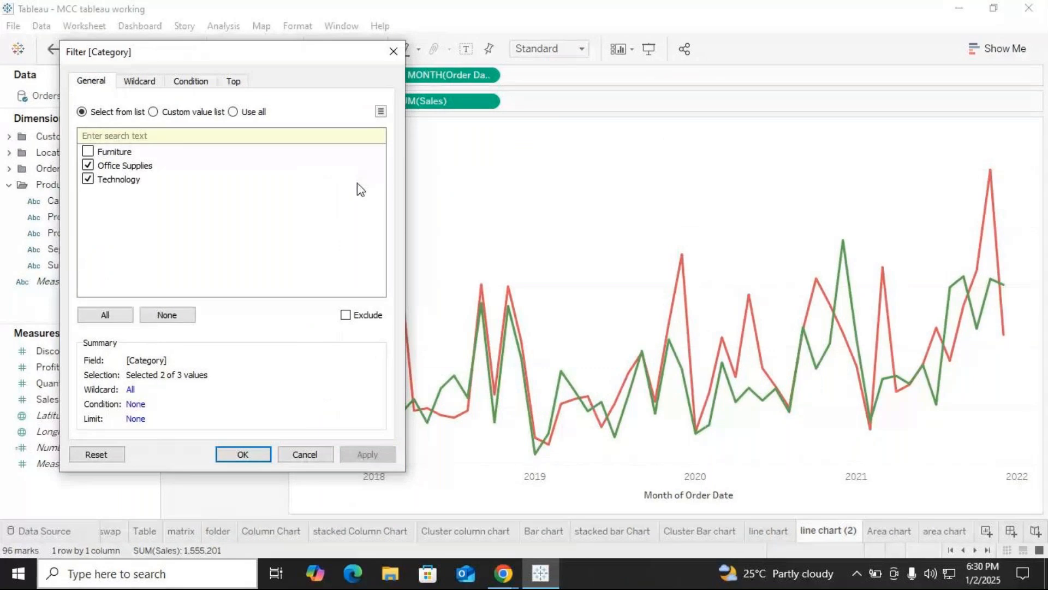
# Step: Change the Category filter to include Furniture and leave out Technology on the line chart (2) worksheet
pyautogui.click(88, 151)
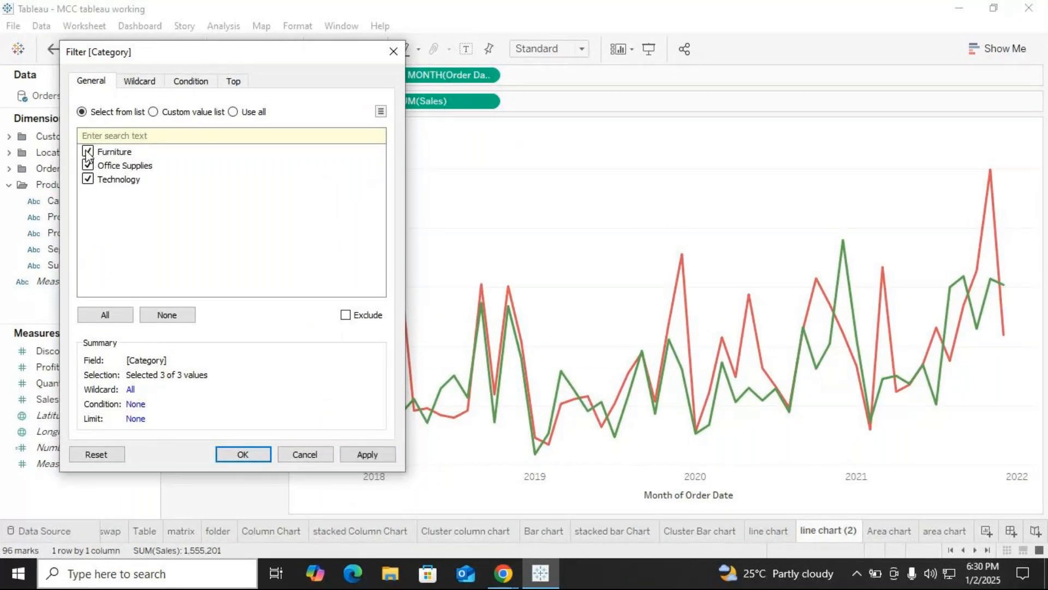
pyautogui.click(88, 179)
pyautogui.click(398, 48)
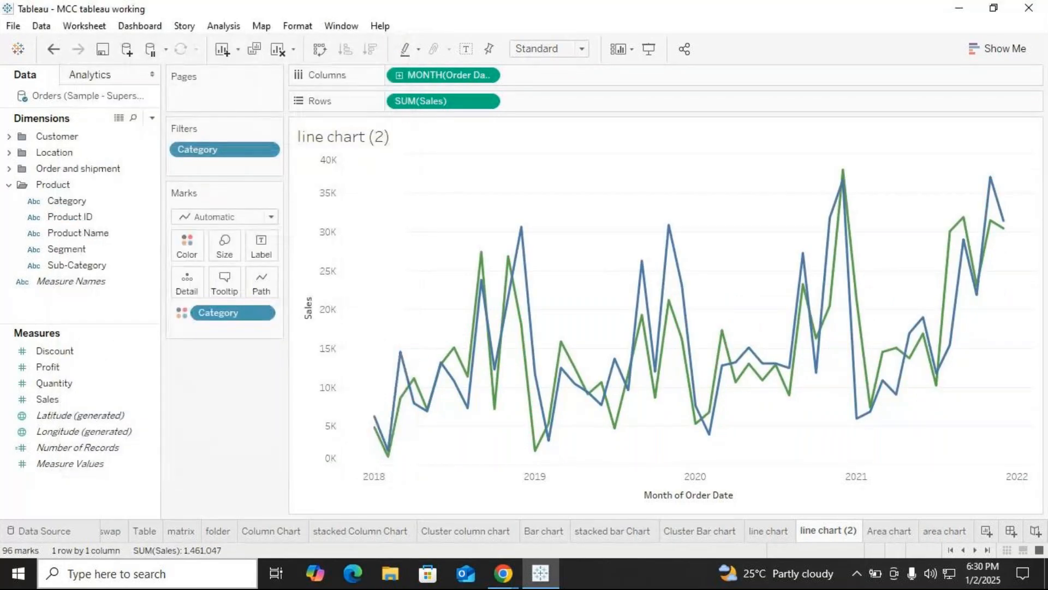
# Step: Remove the Category filter from the line chart (2) worksheet and open the Category-colored area chart worksheet
pyautogui.rightClick(258, 312)
pyautogui.moveTo(219, 150); pyautogui.dragTo(219, 393)
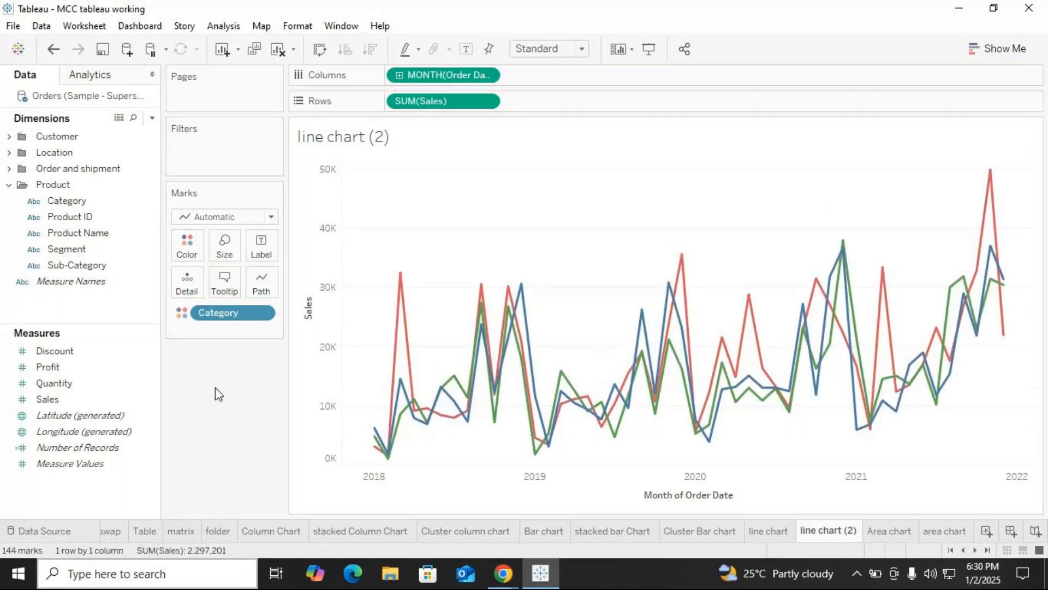
pyautogui.click(892, 535)
pyautogui.click(936, 534)
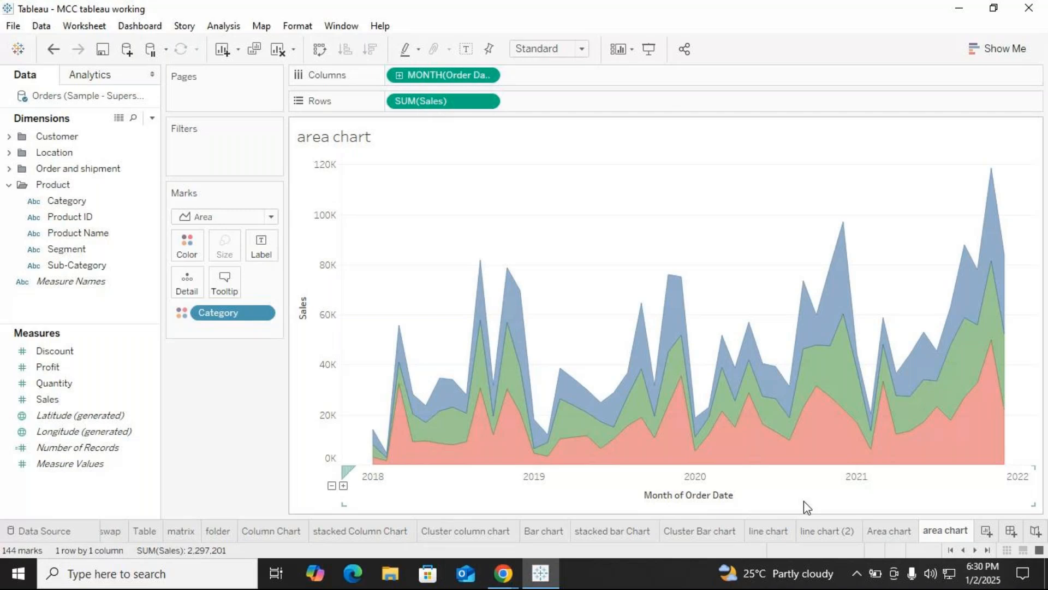
# Step: Check the participant view in the GoTo Meeting window and return to the Tableau workbook
pyautogui.moveTo(506, 576)
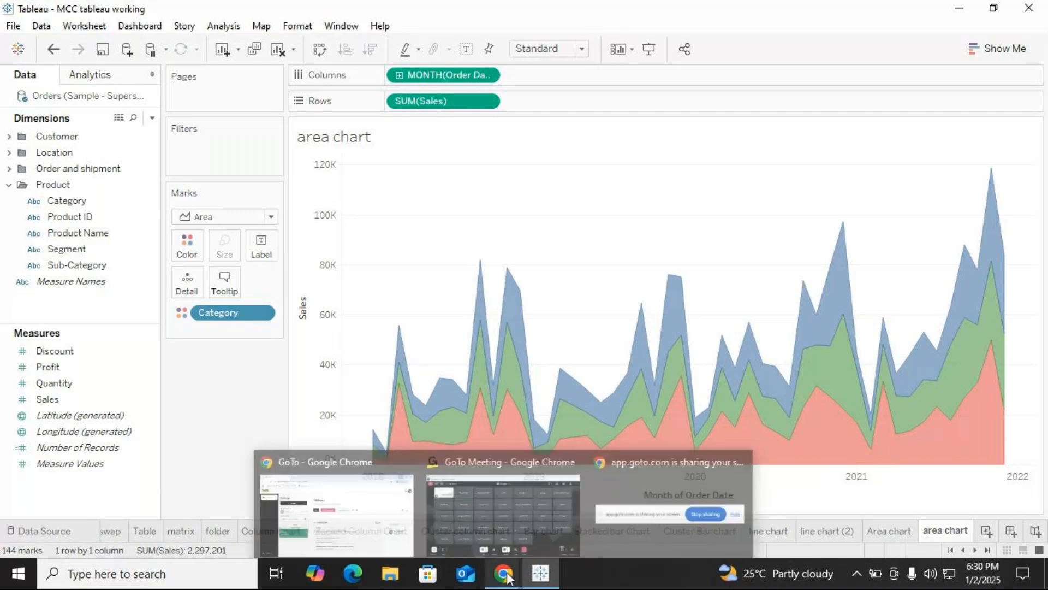
pyautogui.click(546, 541)
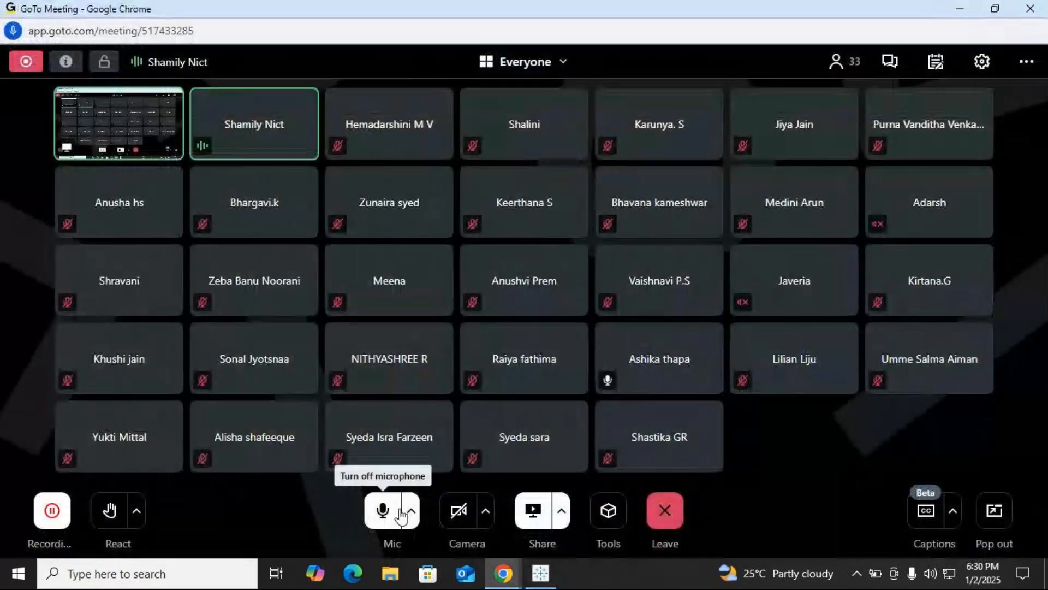
pyautogui.click(541, 573)
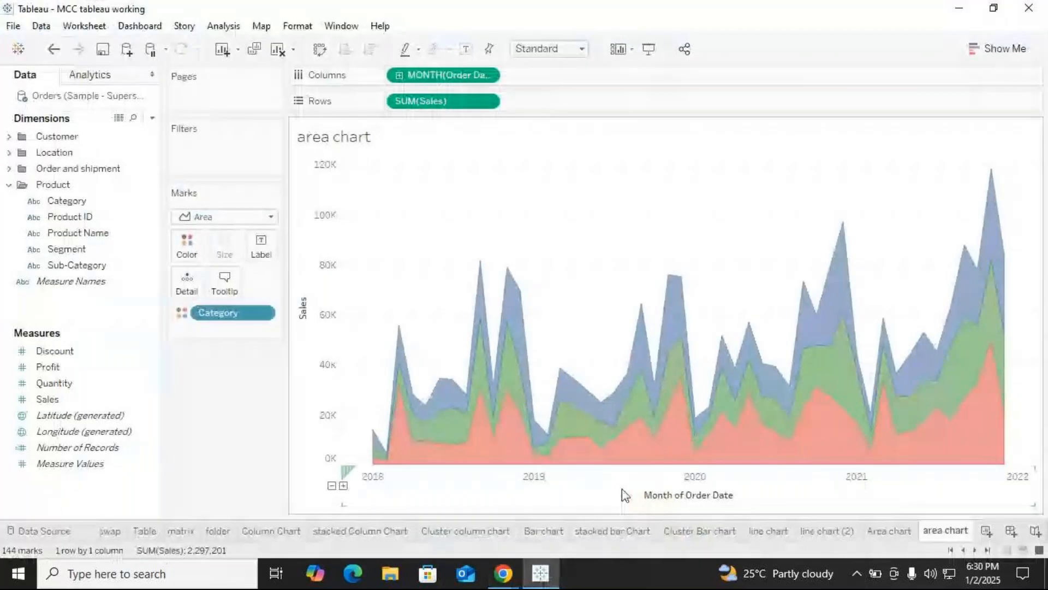
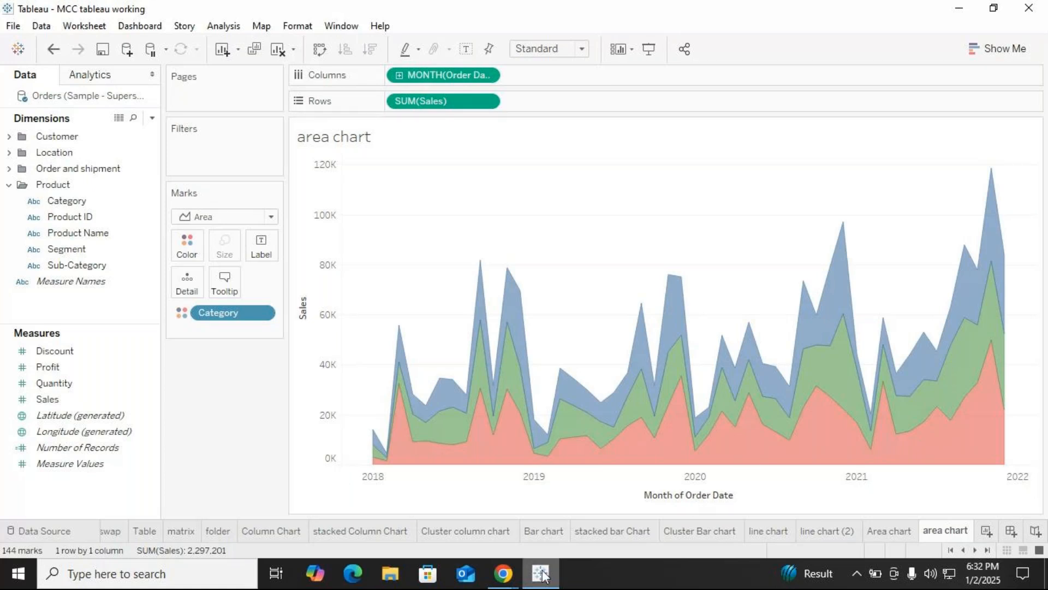
pyautogui.click(502, 572)
pyautogui.click(384, 510)
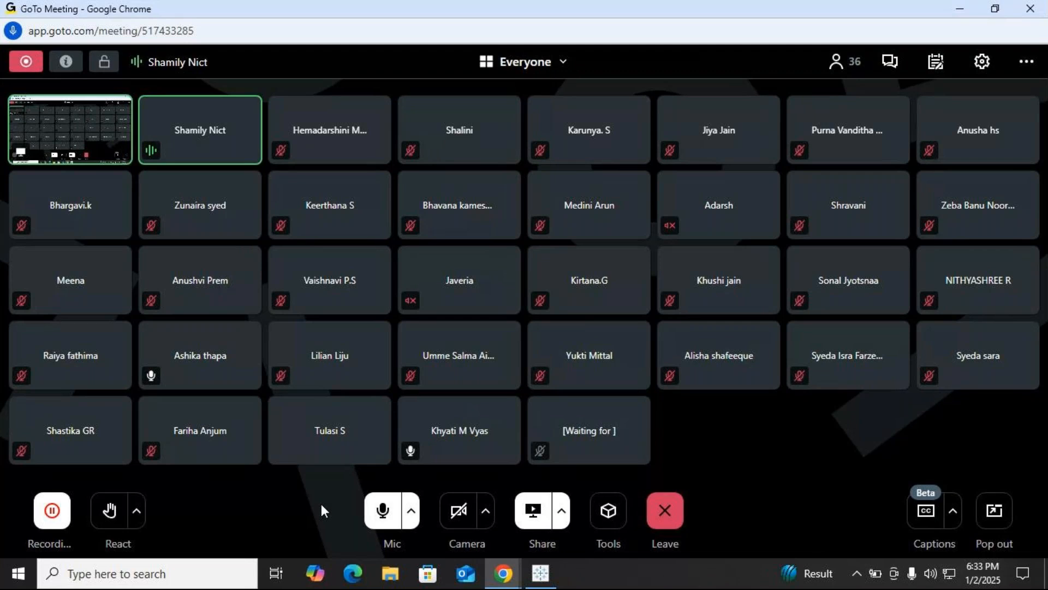
pyautogui.click(538, 574)
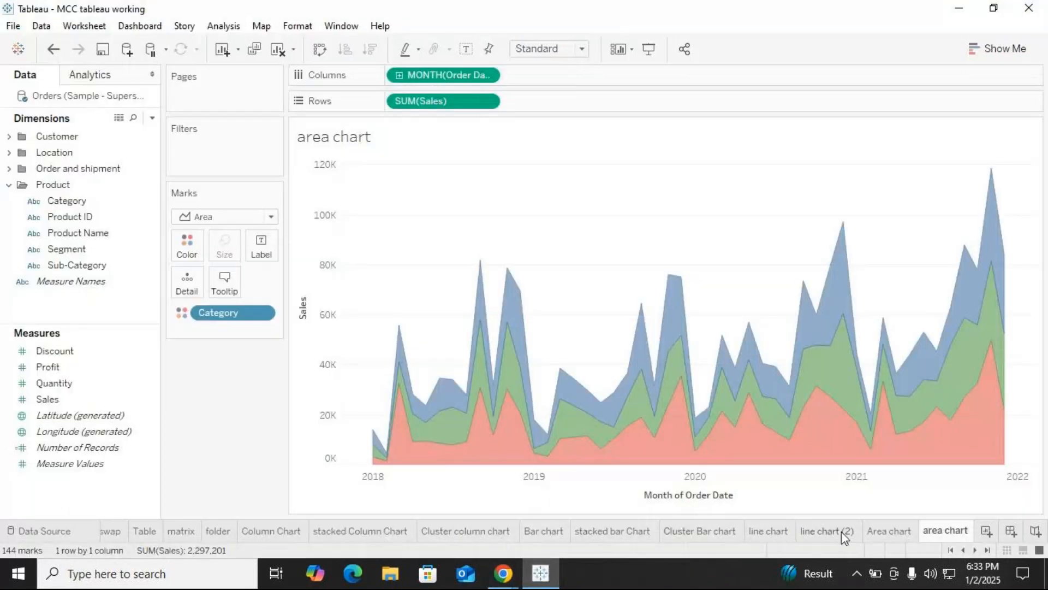
# Step: Duplicate the line chart (2) worksheet and change the copy to the suggested discrete lines chart
pyautogui.click(841, 532)
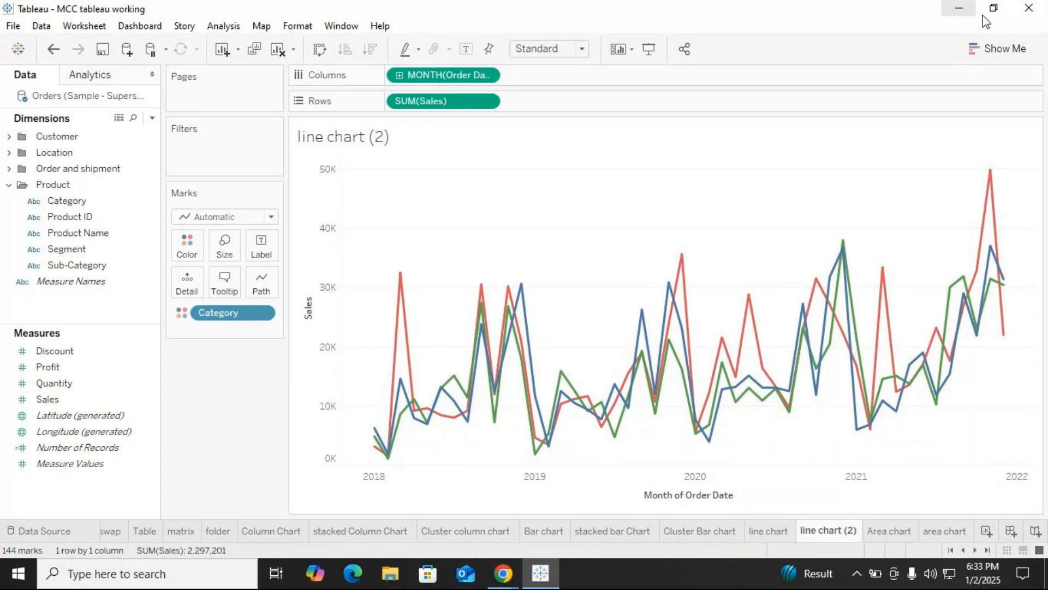
pyautogui.click(991, 48)
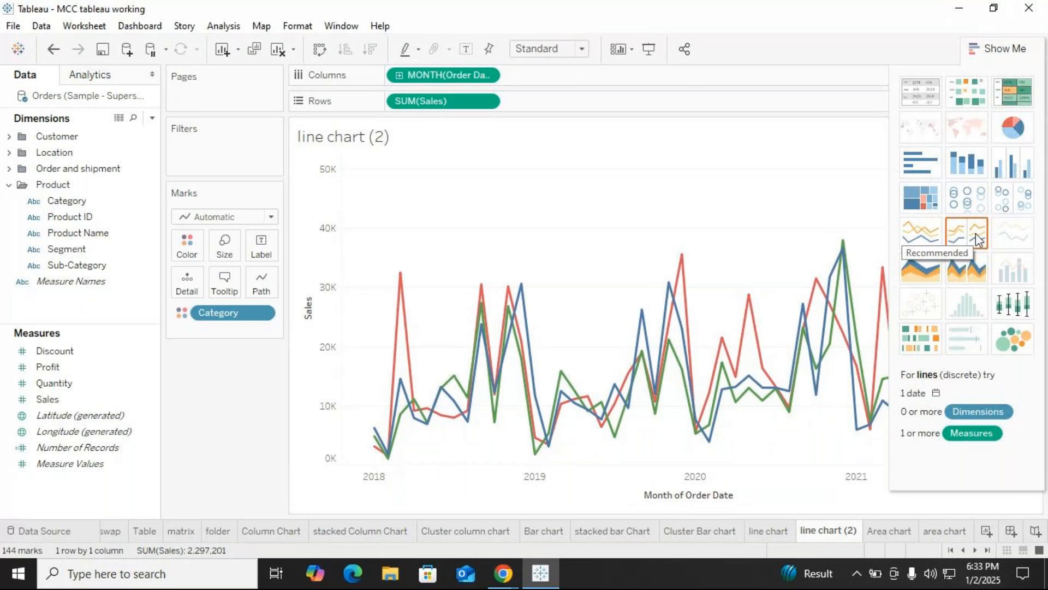
pyautogui.rightClick(830, 535)
pyautogui.click(895, 381)
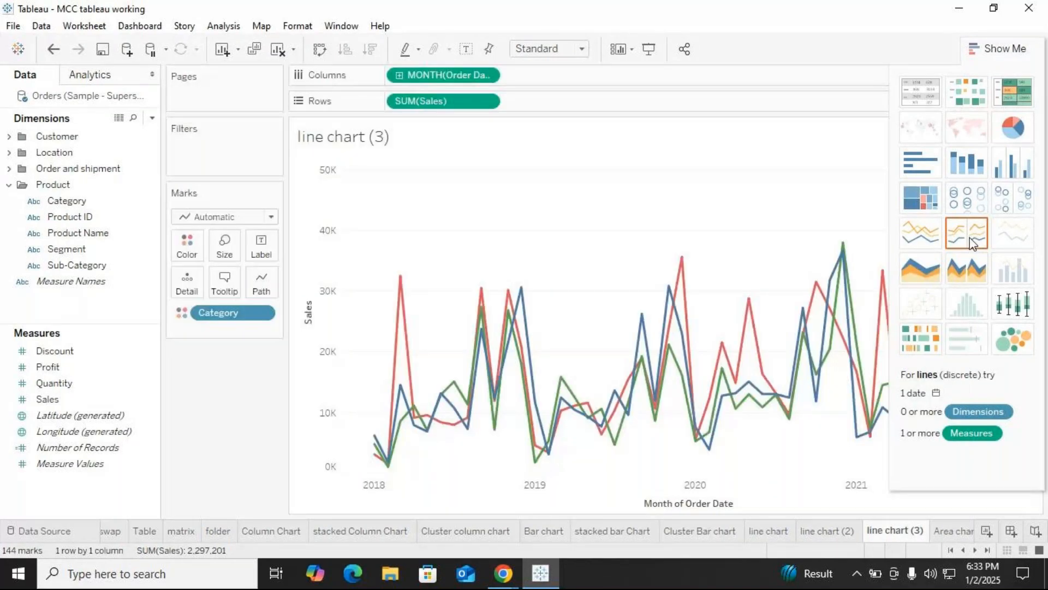
pyautogui.click(968, 231)
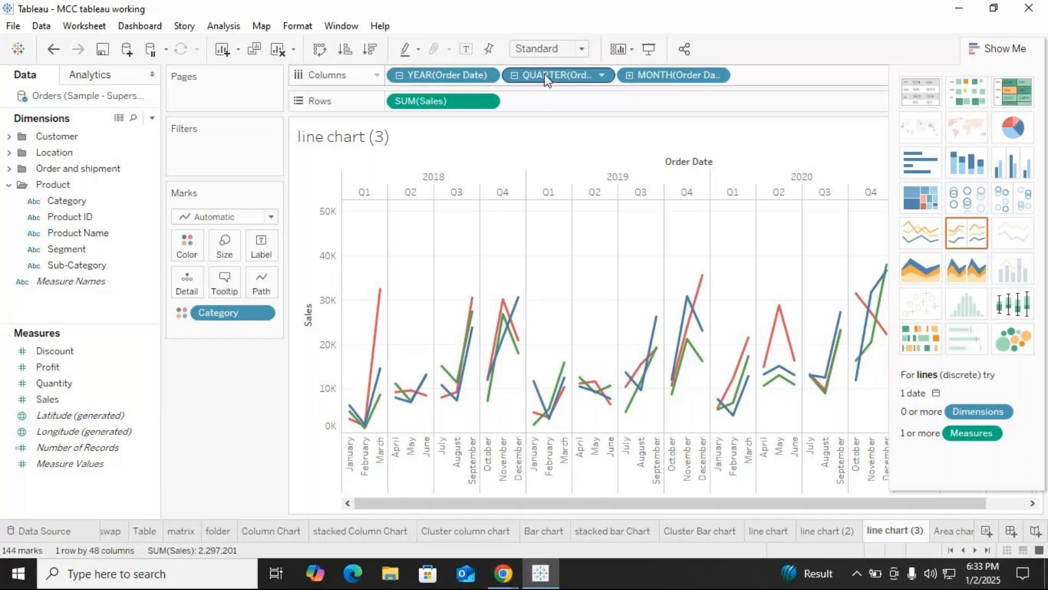
# Step: Remove the quarter level of Order Date from the columns of line chart (3), keeping year and month
pyautogui.click(513, 75)
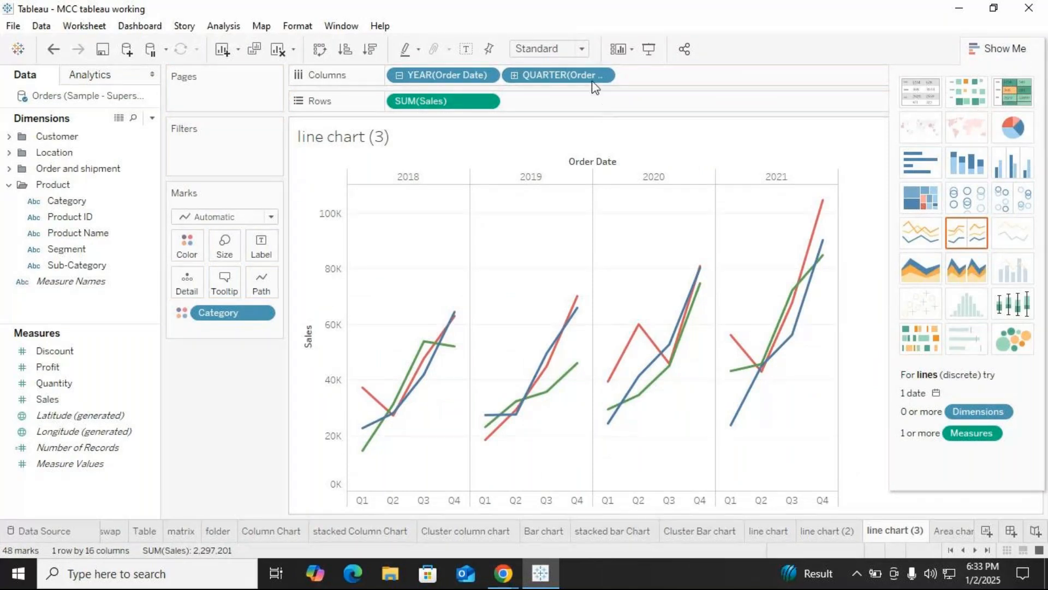
pyautogui.click(515, 76)
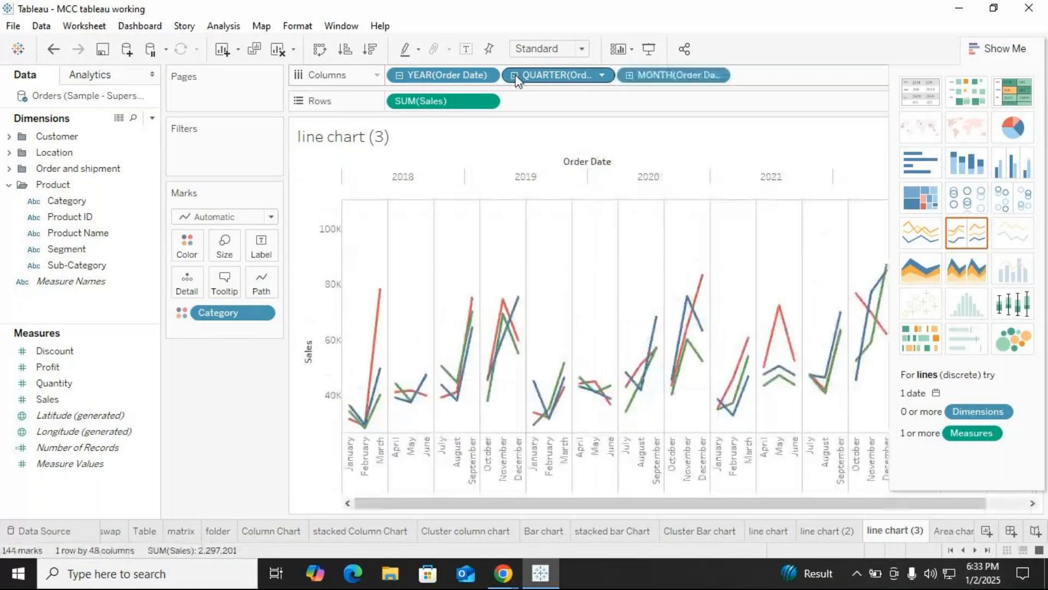
pyautogui.moveTo(555, 73); pyautogui.dragTo(273, 323)
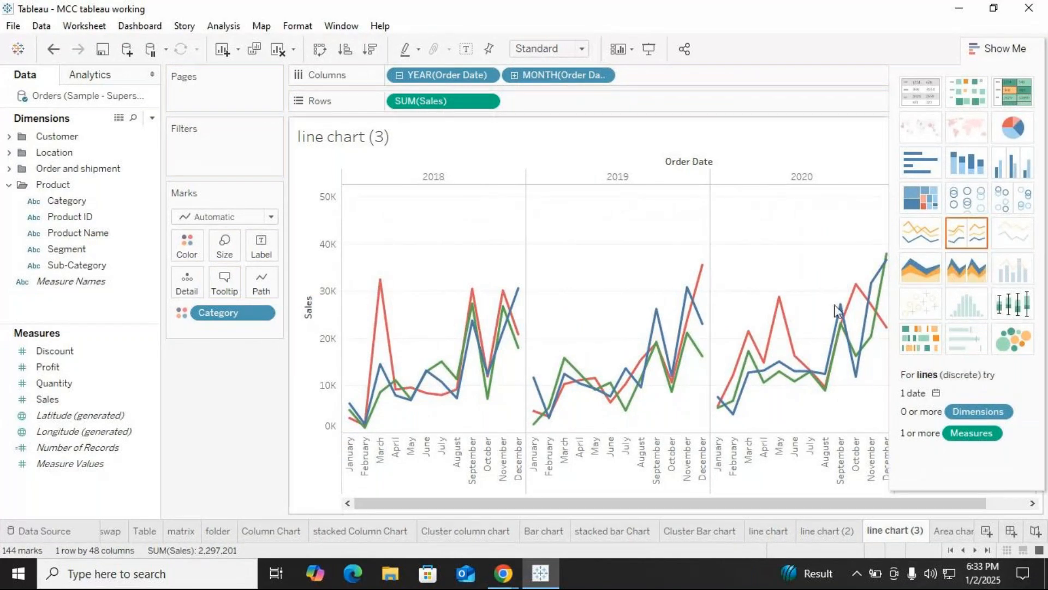
pyautogui.click(1006, 47)
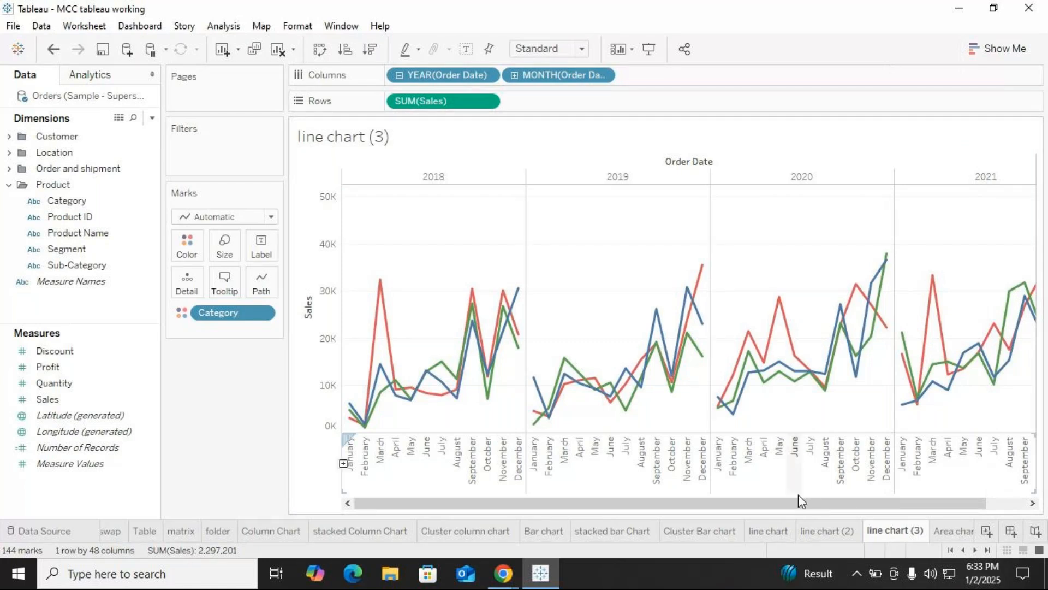
pyautogui.moveTo(800, 500); pyautogui.dragTo(940, 527)
# Step: Duplicate the line chart (3) worksheet and change the copy to the discrete area chart
pyautogui.hotkey('ctrl', '1')
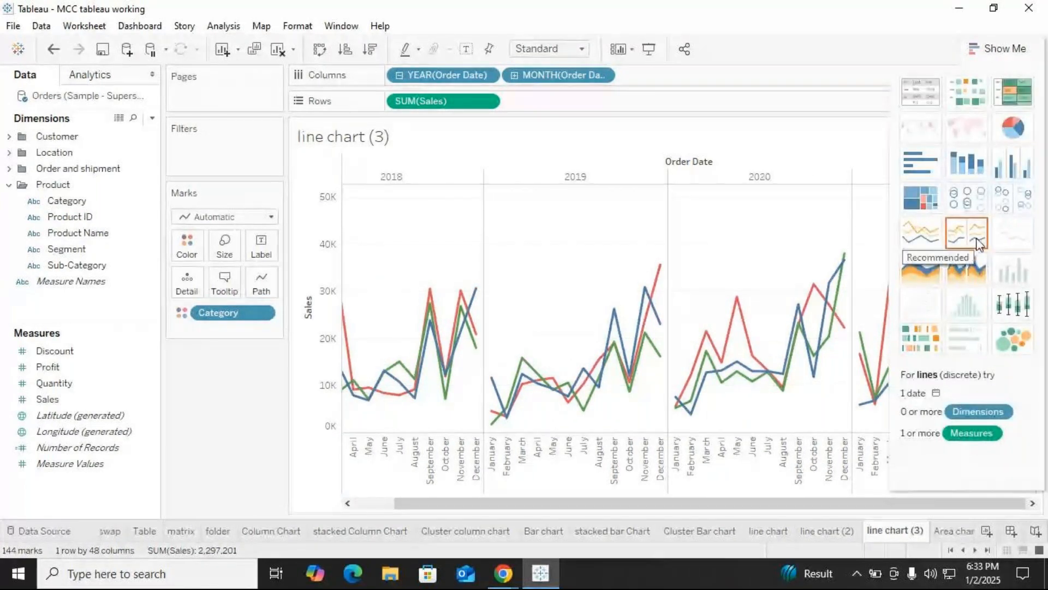
pyautogui.rightClick(896, 533)
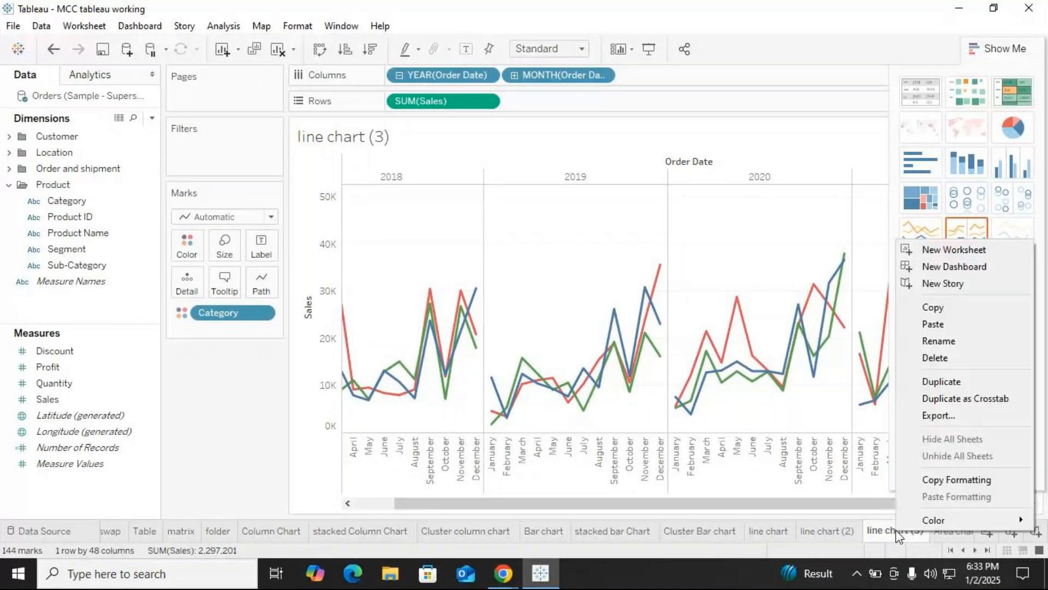
pyautogui.click(941, 382)
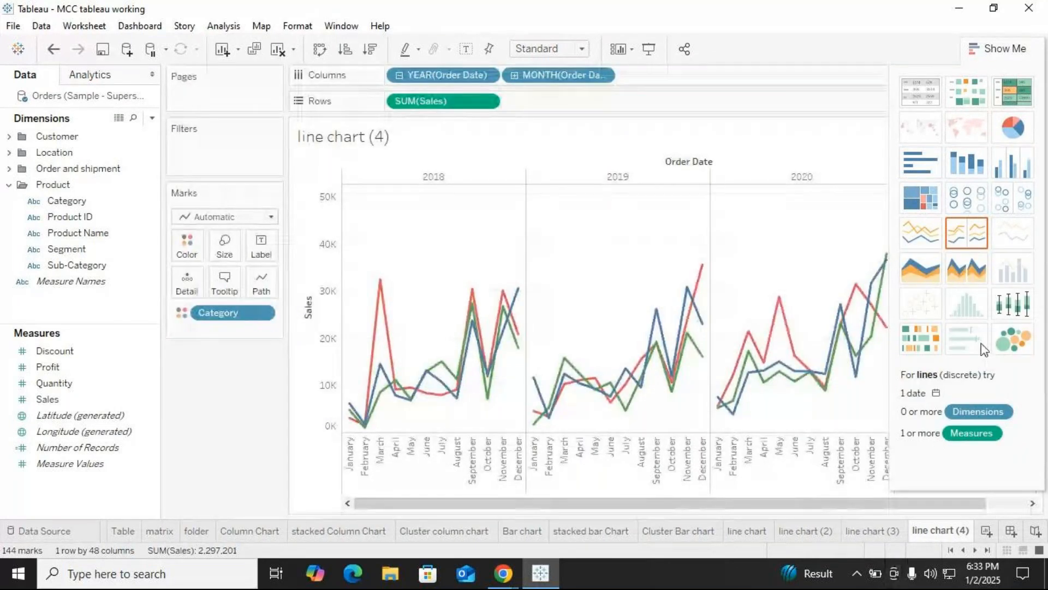
pyautogui.click(967, 268)
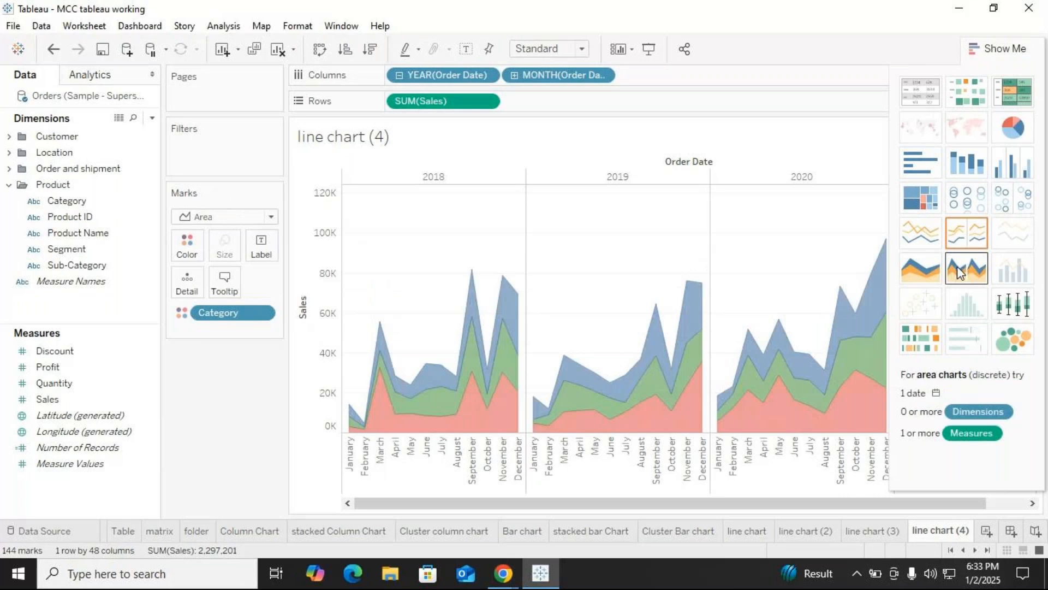
pyautogui.click(1002, 47)
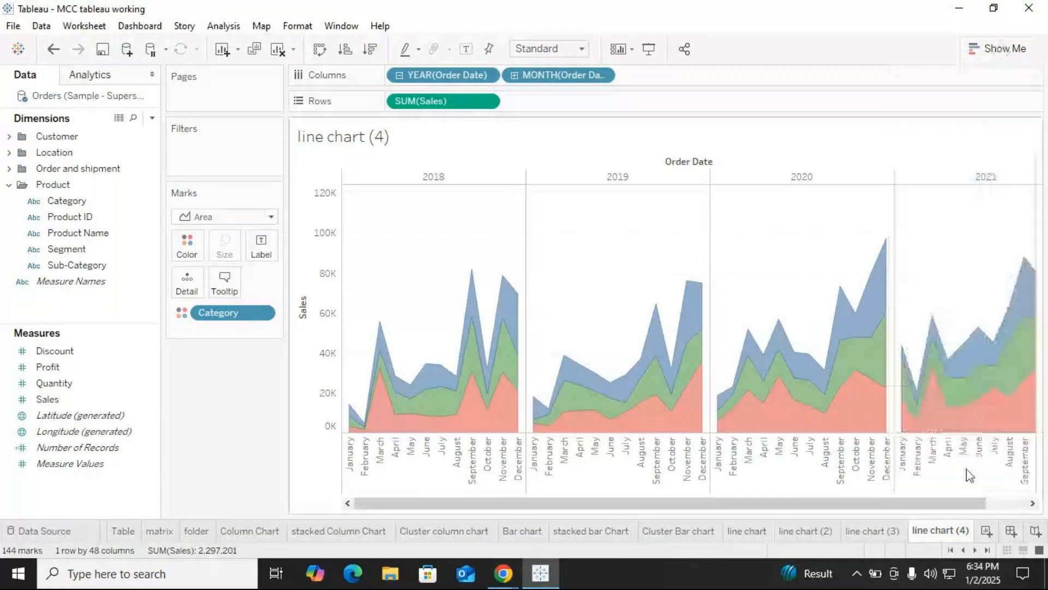
pyautogui.moveTo(939, 503); pyautogui.dragTo(1021, 501)
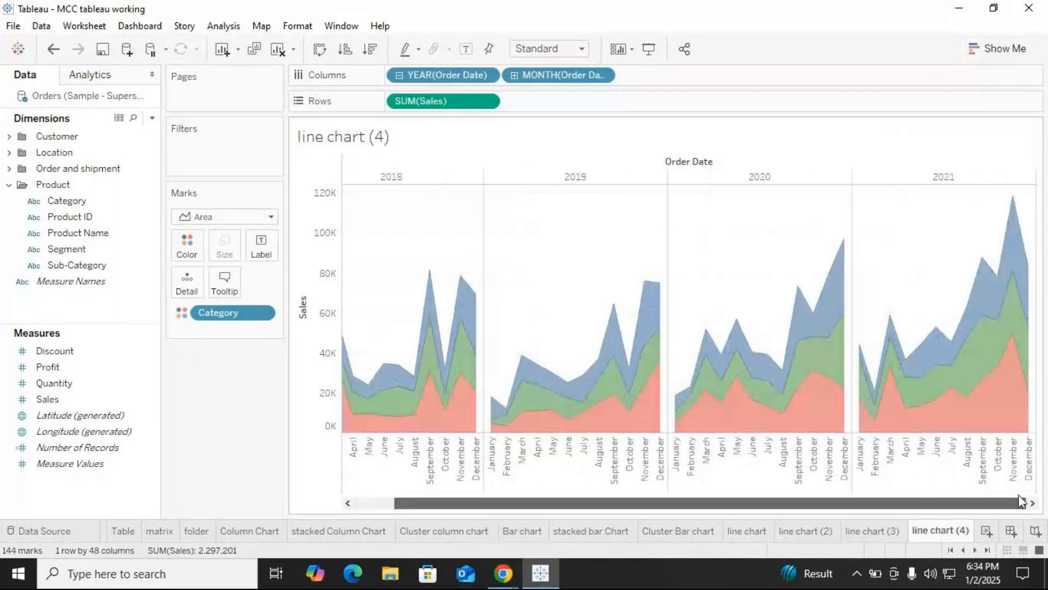
# Step: Rename the line chart (4) worksheet as Area chart (3)
pyautogui.rightClick(946, 538)
pyautogui.click(955, 343)
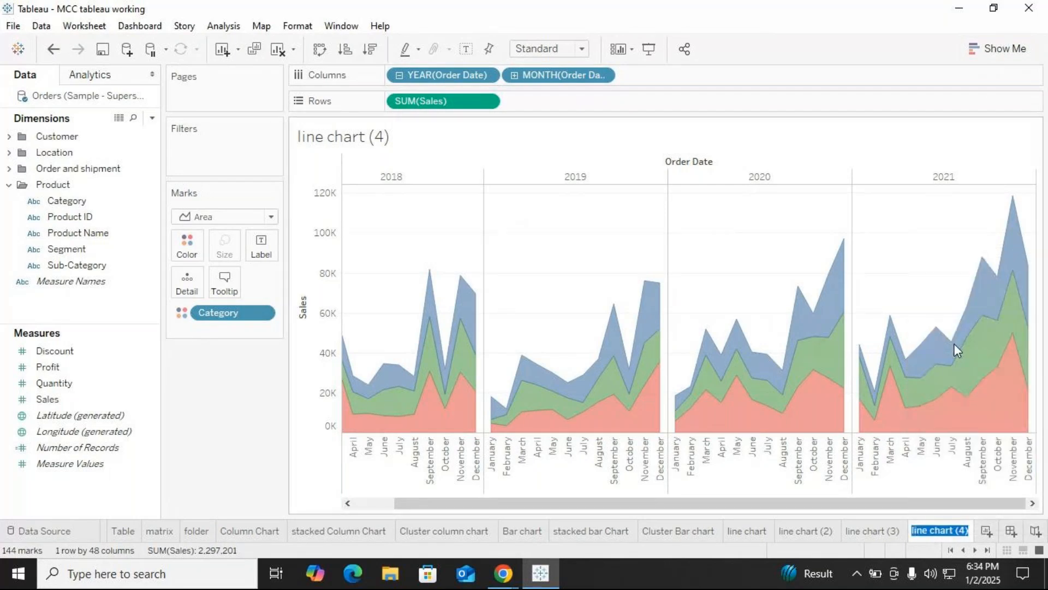
pyautogui.click(929, 530)
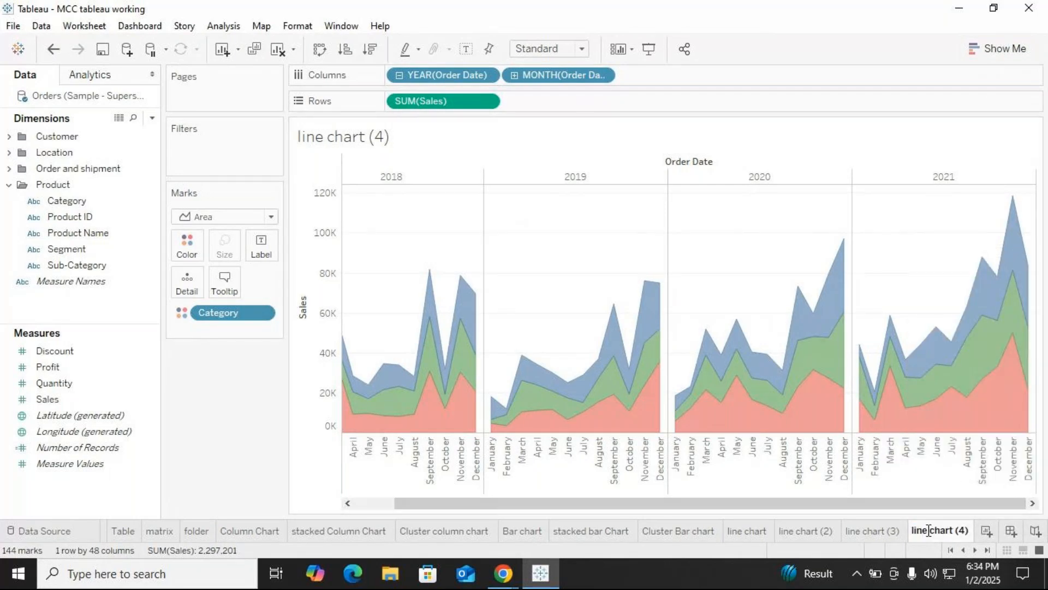
pyautogui.press('BackSpace')
pyautogui.press('BackSpace')
pyautogui.press('BackSpace')
pyautogui.press('BackSpace')
pyautogui.write('A')
pyautogui.write('e')
pyautogui.press('BackSpace')
pyautogui.write('rea')
pyautogui.press('BackSpace')
pyautogui.write('3')
pyautogui.press('Return')
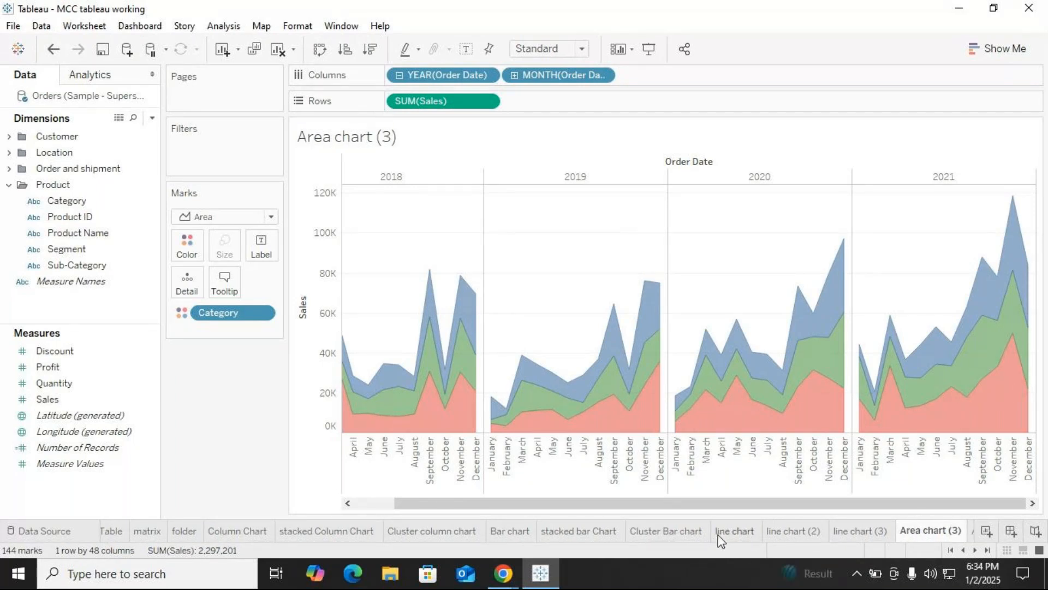
# Step: Review the three line chart worksheets, followed by the Area chart (3), Area chart and area chart worksheets
pyautogui.click(734, 532)
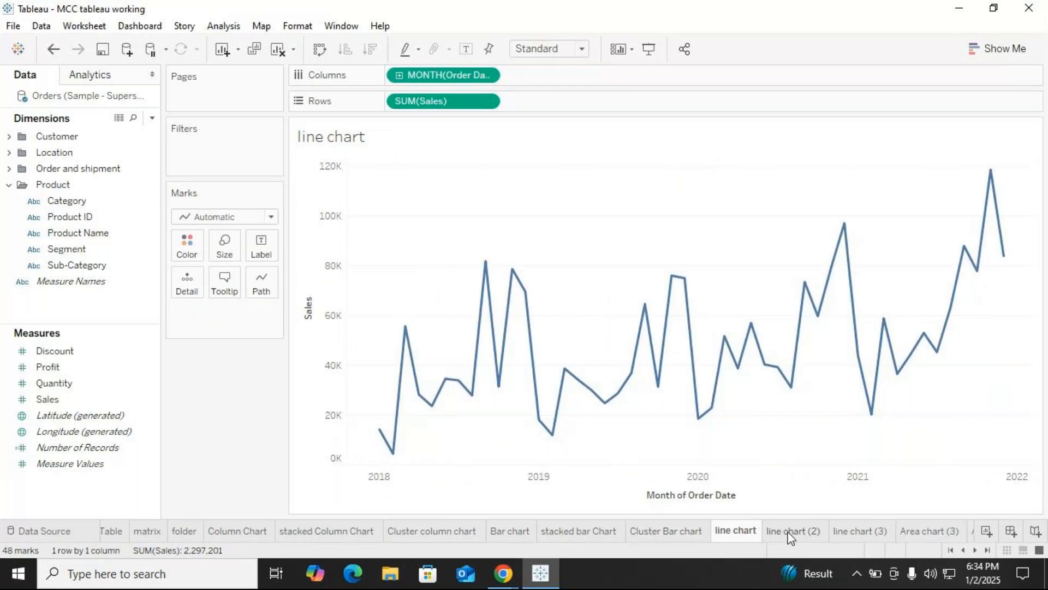
pyautogui.click(795, 532)
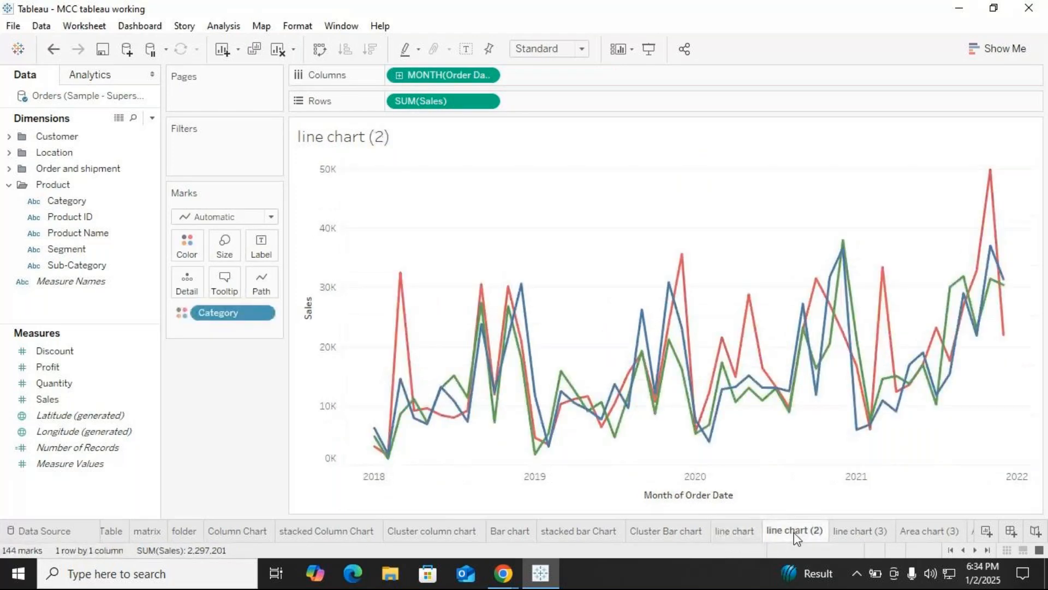
pyautogui.click(860, 533)
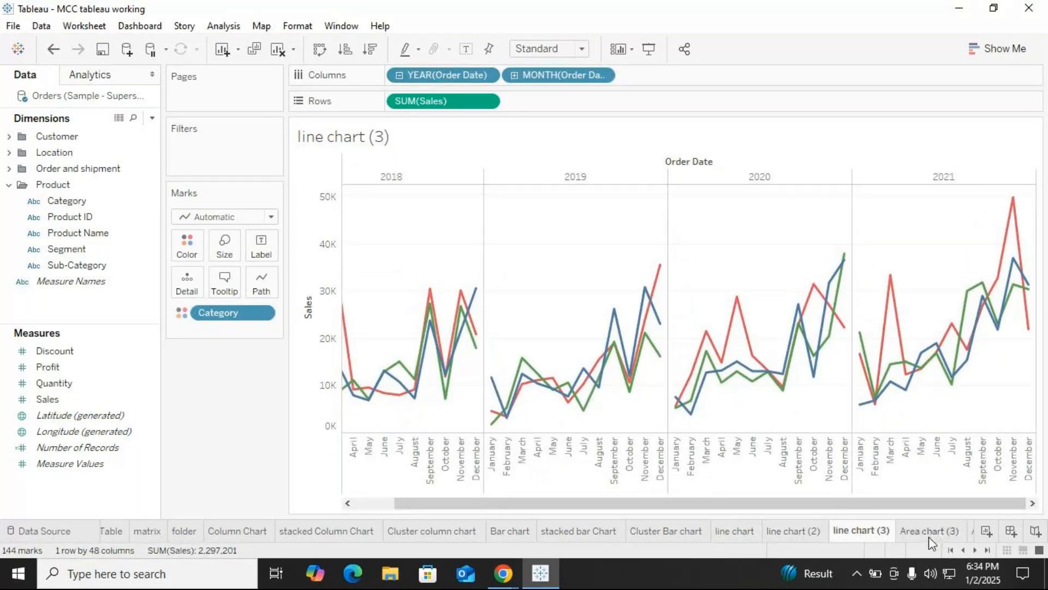
pyautogui.click(930, 535)
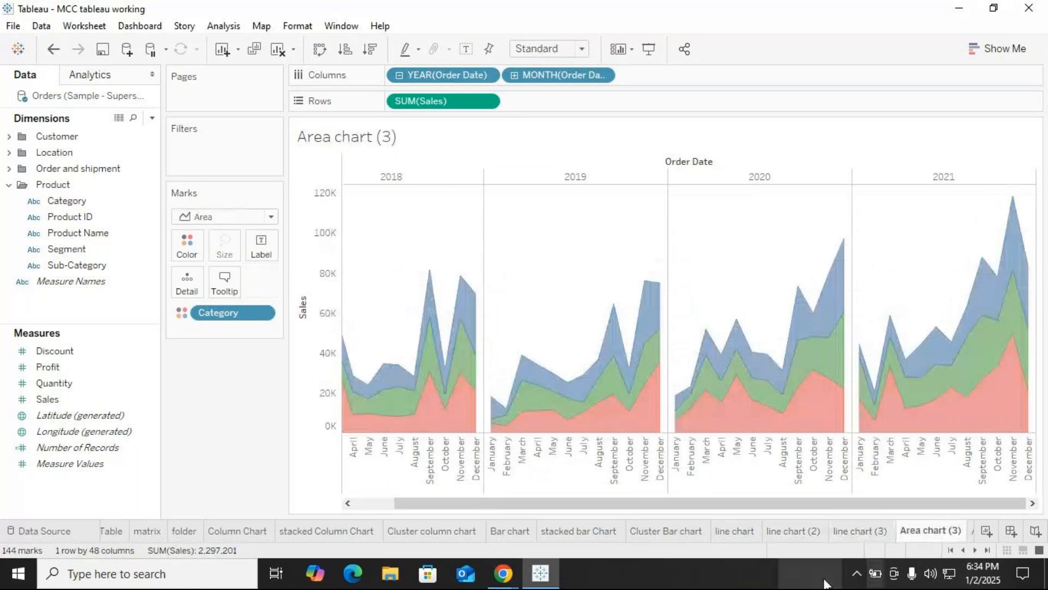
pyautogui.click(975, 550)
pyautogui.click(976, 550)
pyautogui.click(890, 532)
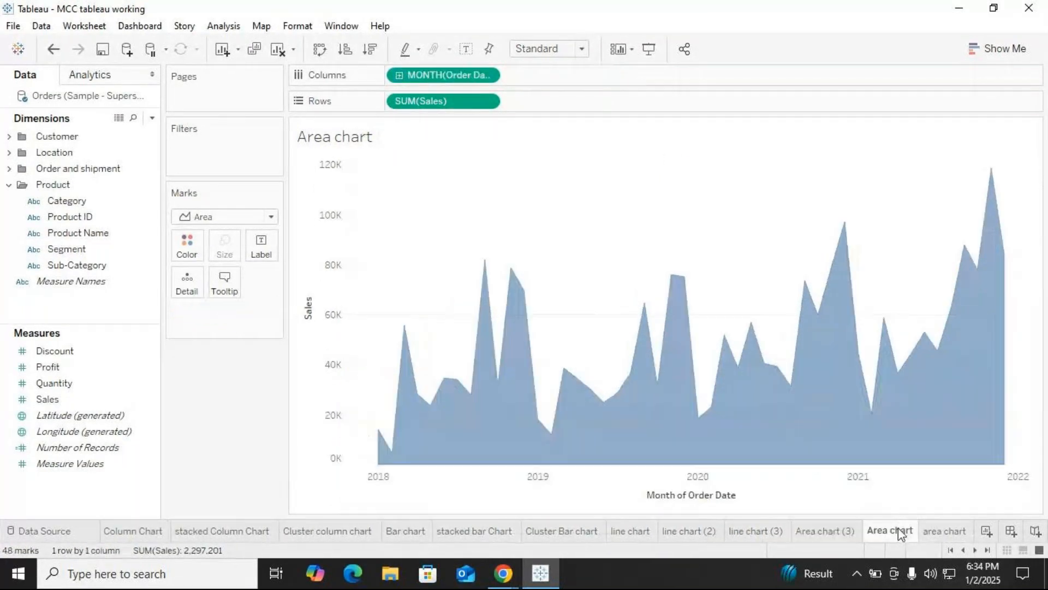
pyautogui.click(944, 532)
# Step: Add a blank worksheet after the Category-colored area chart worksheet and return to area chart
pyautogui.rightClick(947, 534)
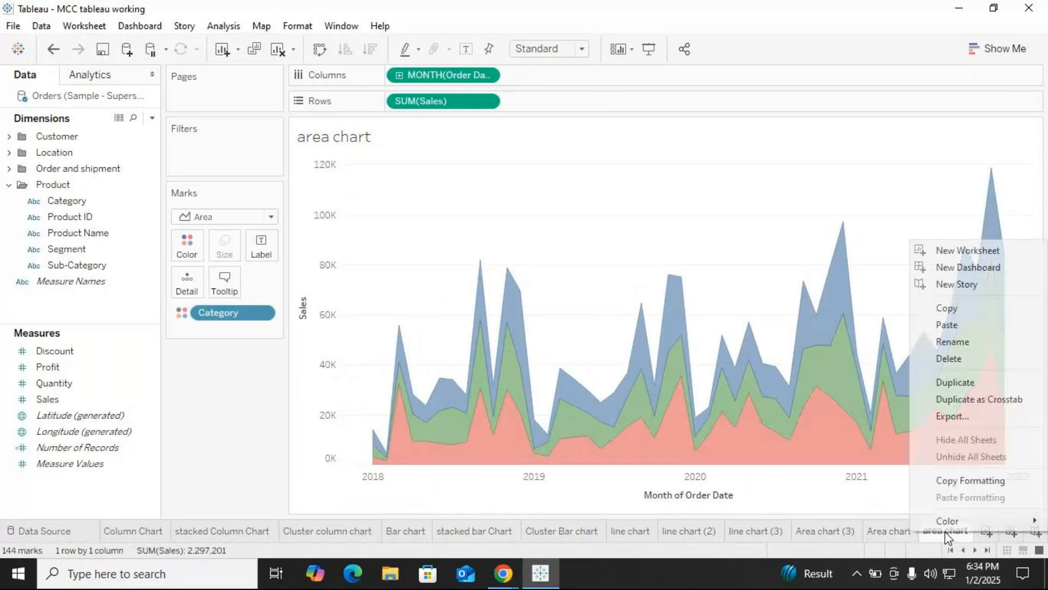
pyautogui.click(952, 358)
pyautogui.click(975, 531)
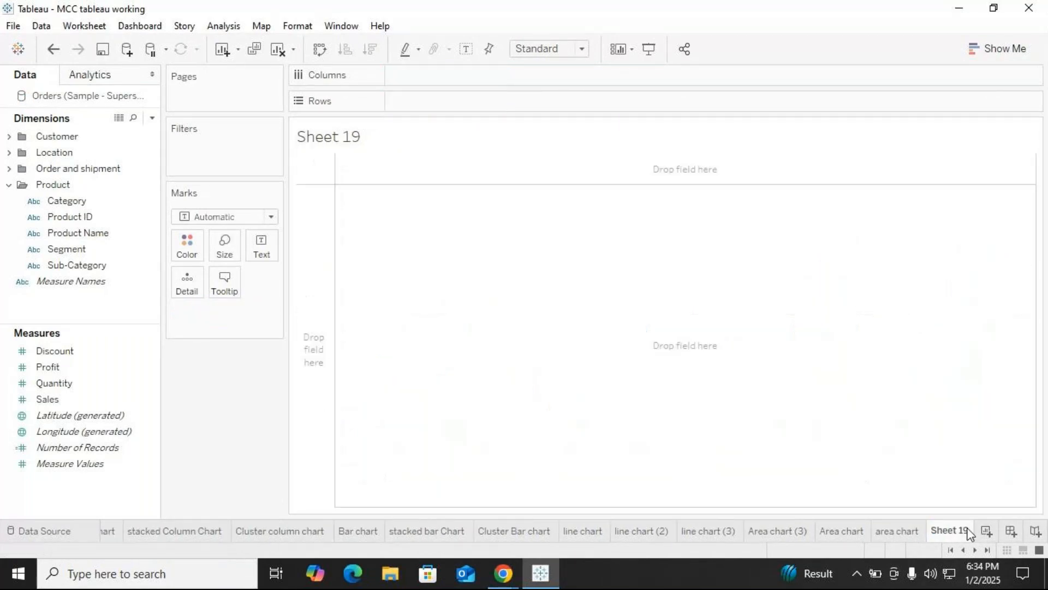
pyautogui.click(900, 536)
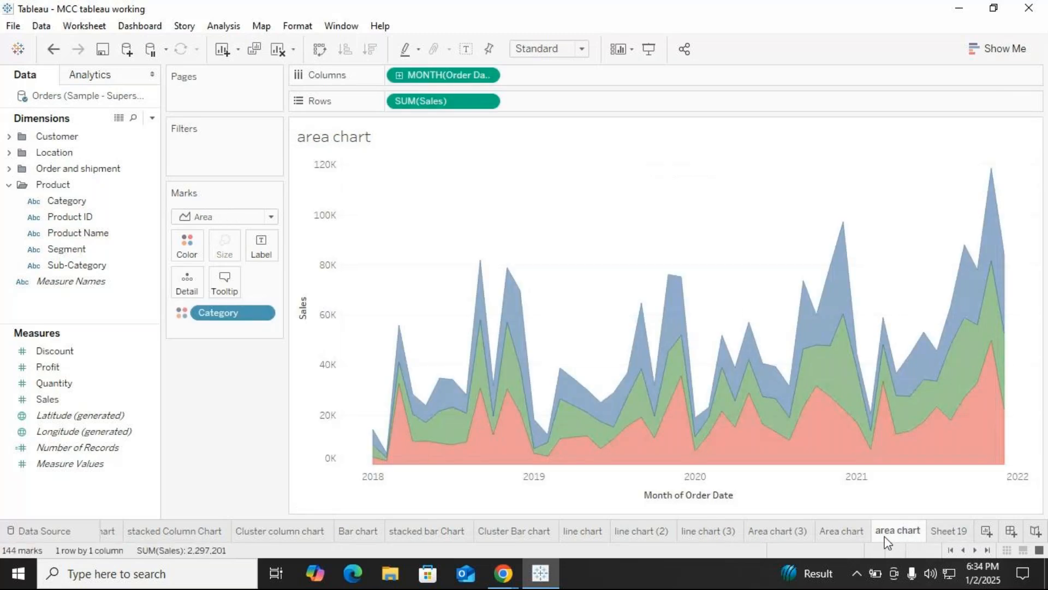
# Step: Rename the area chart worksheet with the continuous month axis as area chart 2
pyautogui.click(827, 535)
pyautogui.click(889, 531)
pyautogui.rightClick(890, 530)
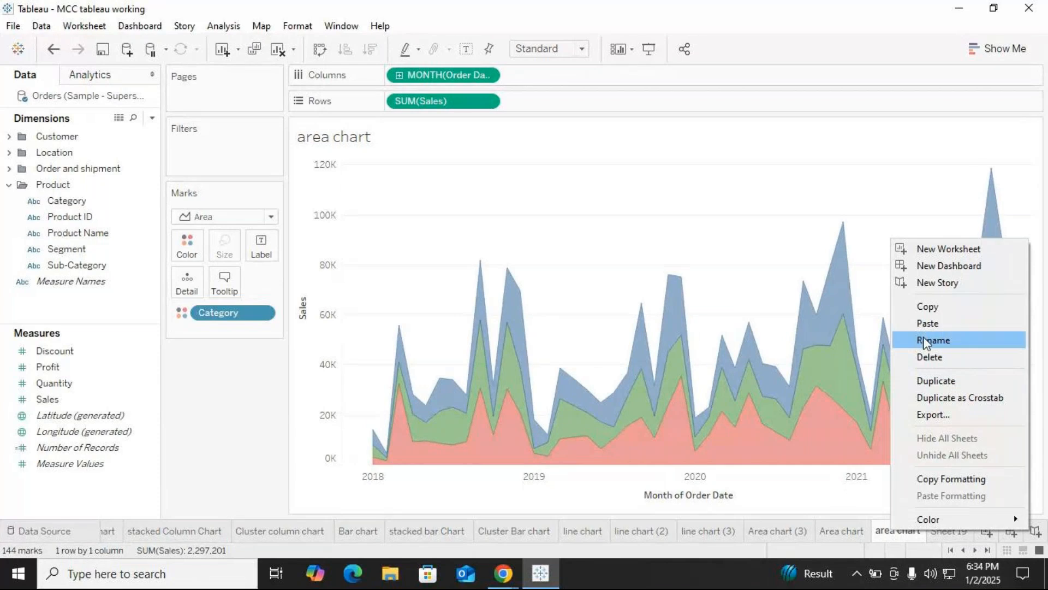
pyautogui.click(923, 338)
pyautogui.click(922, 527)
pyautogui.write('2')
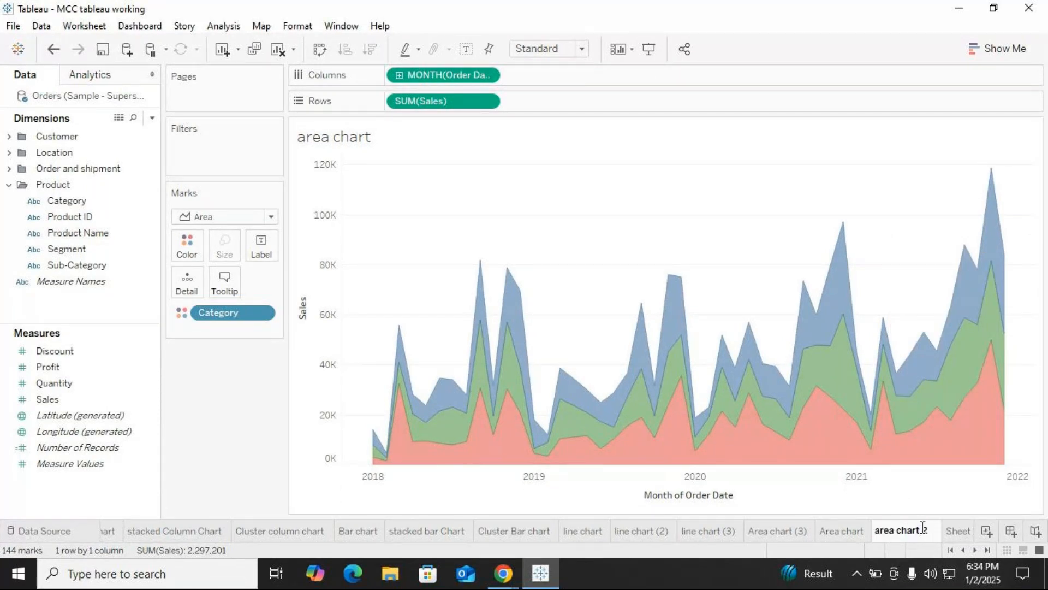
pyautogui.press('Return')
# Step: Move the Area chart (3) worksheet to after area chart 2 and open the blank Sheet 19
pyautogui.moveTo(789, 535); pyautogui.dragTo(931, 530)
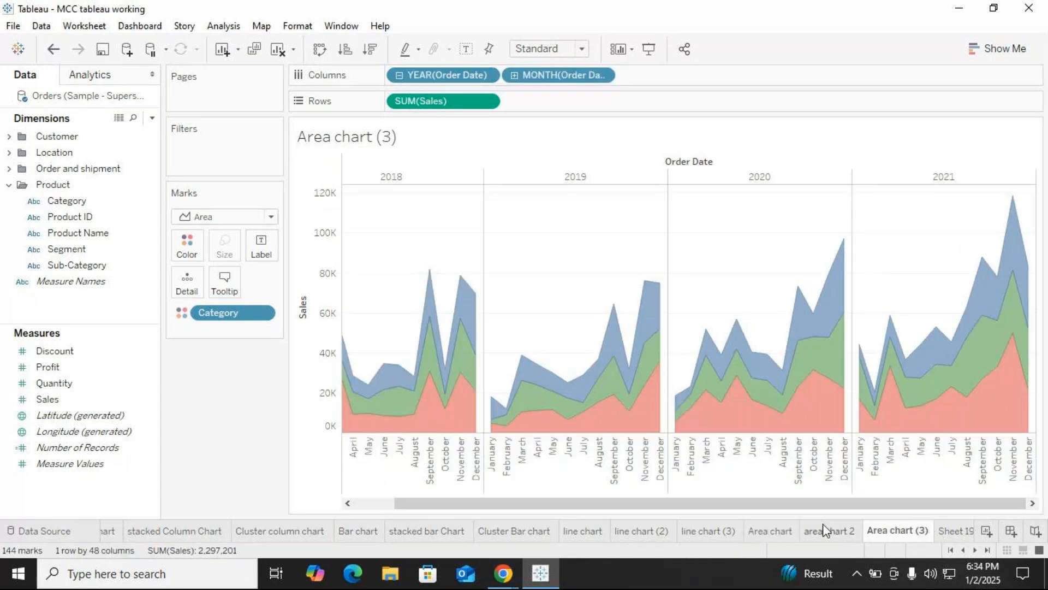
pyautogui.moveTo(824, 531)
pyautogui.click(963, 532)
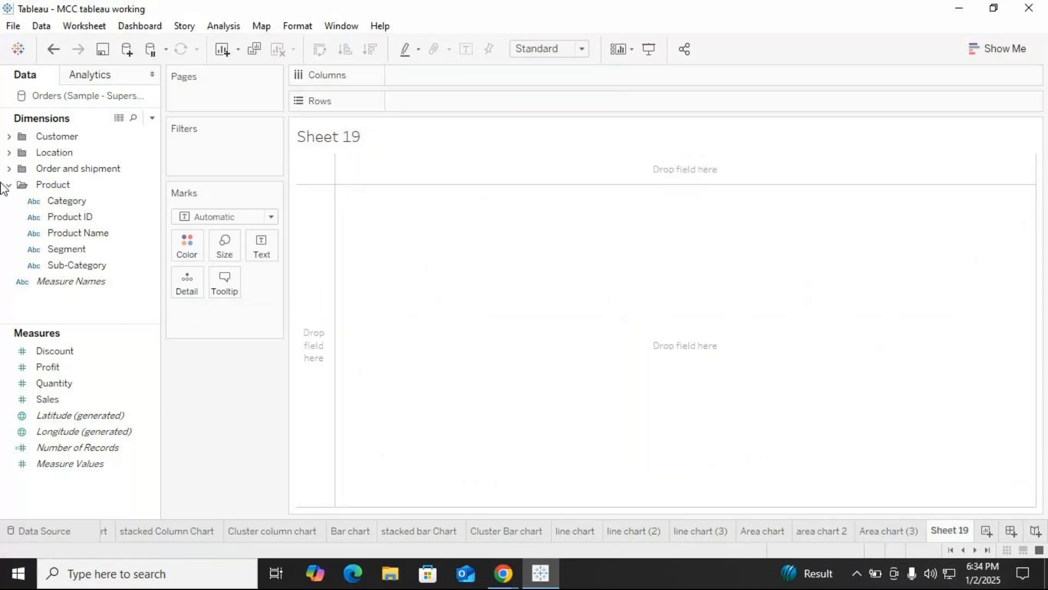
# Step: Place Ship Date from the Order and shipment folder on Columns
pyautogui.click(44, 236)
pyautogui.click(9, 184)
pyautogui.click(9, 168)
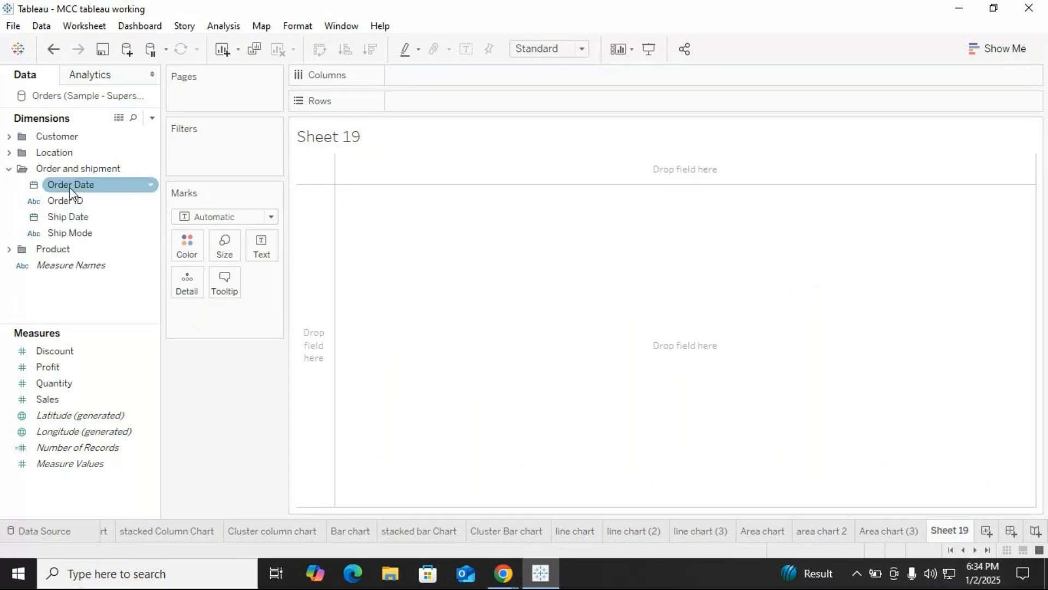
pyautogui.click(66, 235)
pyautogui.moveTo(71, 233); pyautogui.dragTo(215, 313)
pyautogui.moveTo(65, 217); pyautogui.dragTo(435, 77)
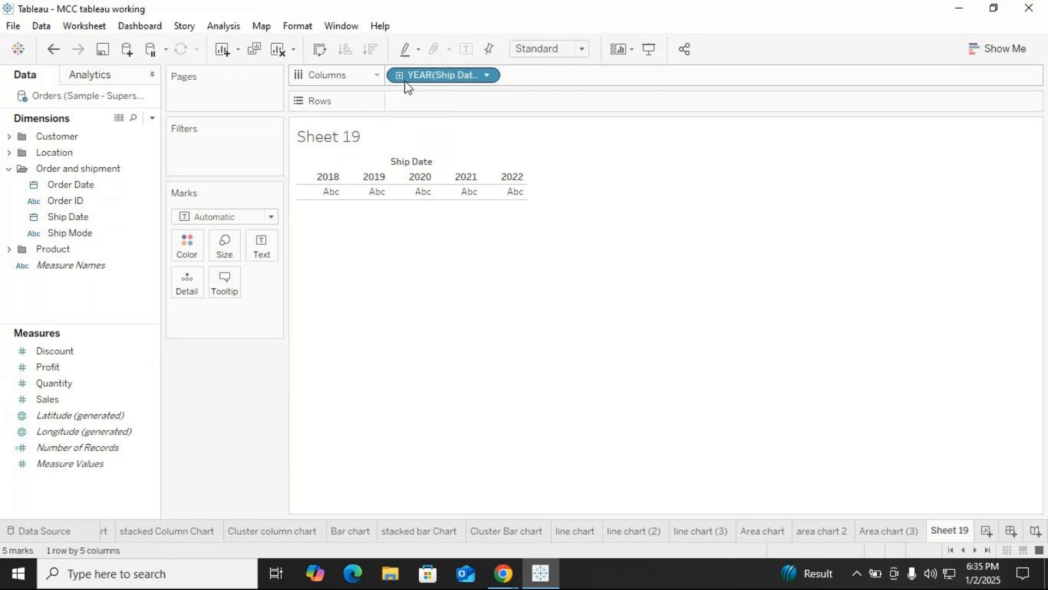
# Step: Drill the Ship Date hierarchy on Columns down from year to quarter, month and day
pyautogui.click(400, 76)
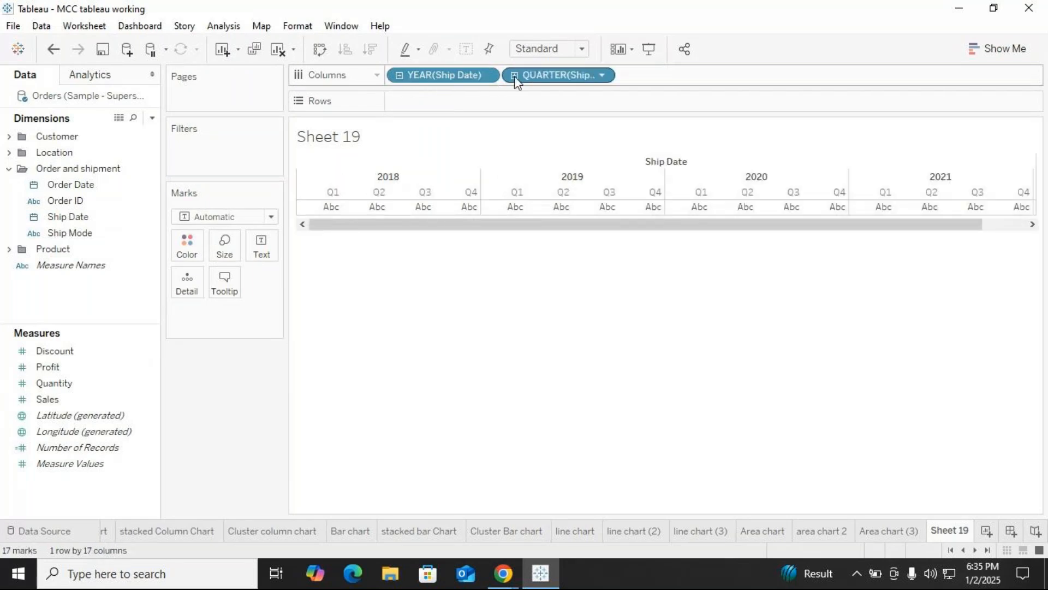
pyautogui.click(514, 76)
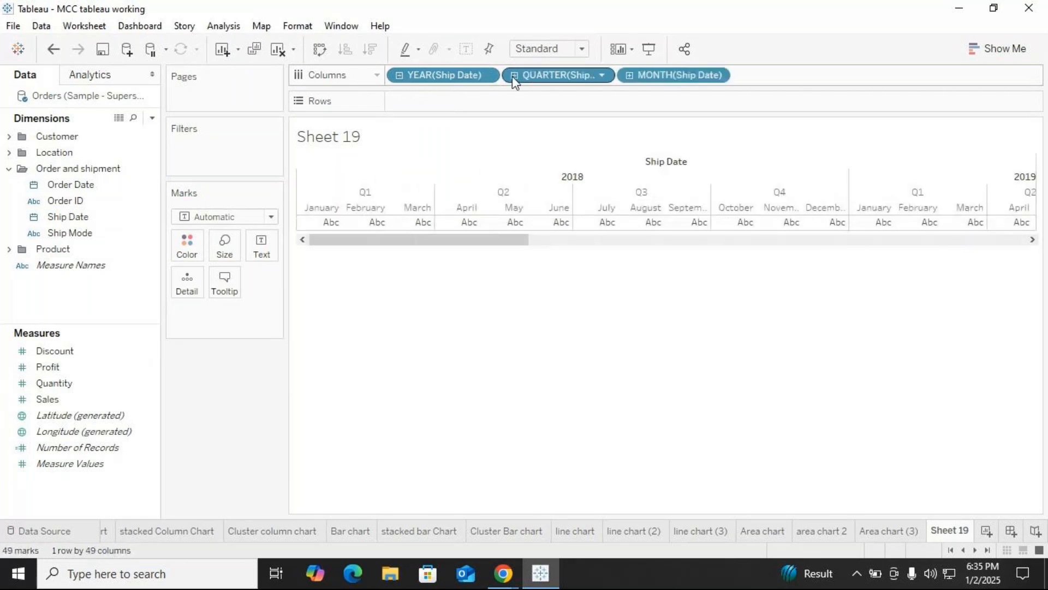
pyautogui.click(629, 76)
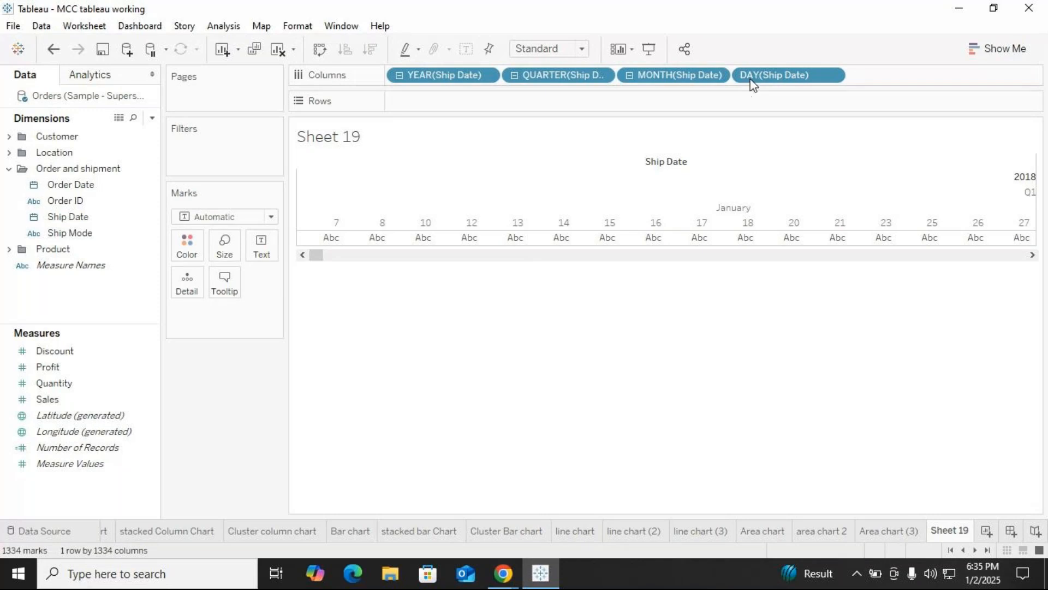
# Step: Collapse the Ship Date hierarchy back to year and remove it from Columns
pyautogui.click(629, 75)
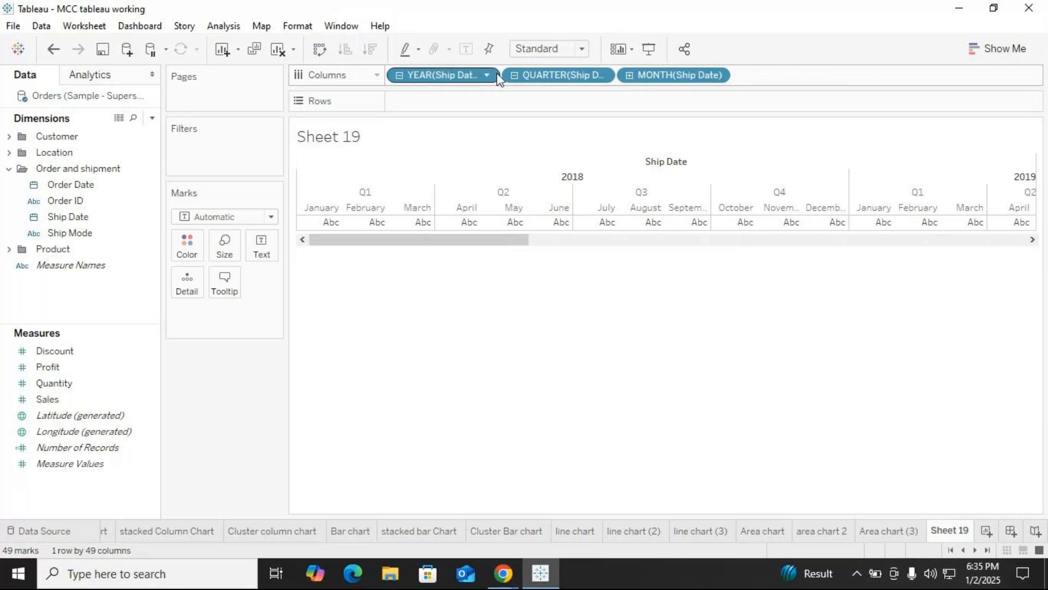
pyautogui.click(514, 75)
pyautogui.click(399, 75)
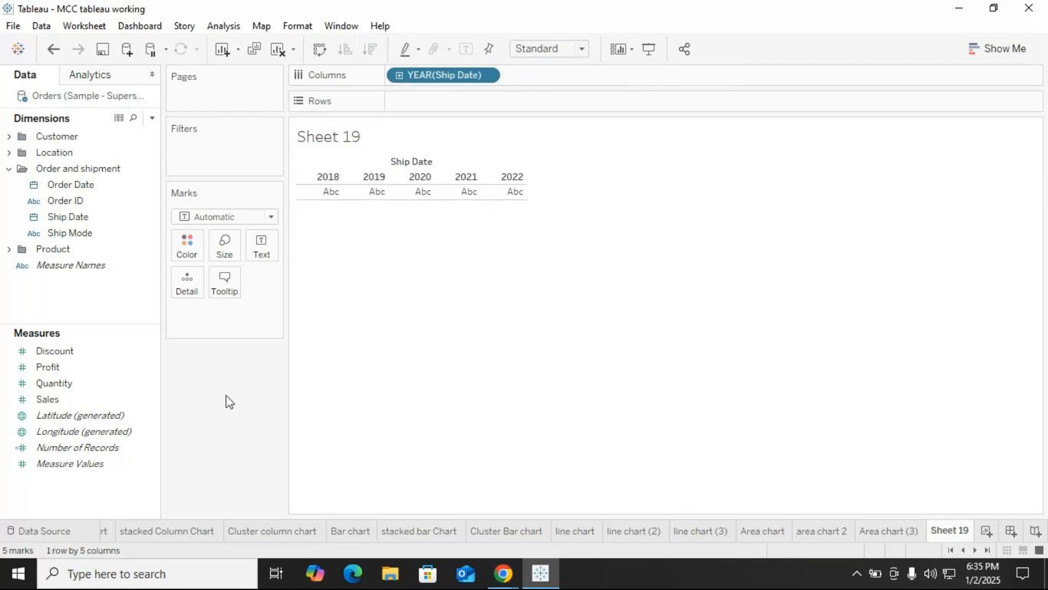
pyautogui.moveTo(428, 77); pyautogui.dragTo(249, 383)
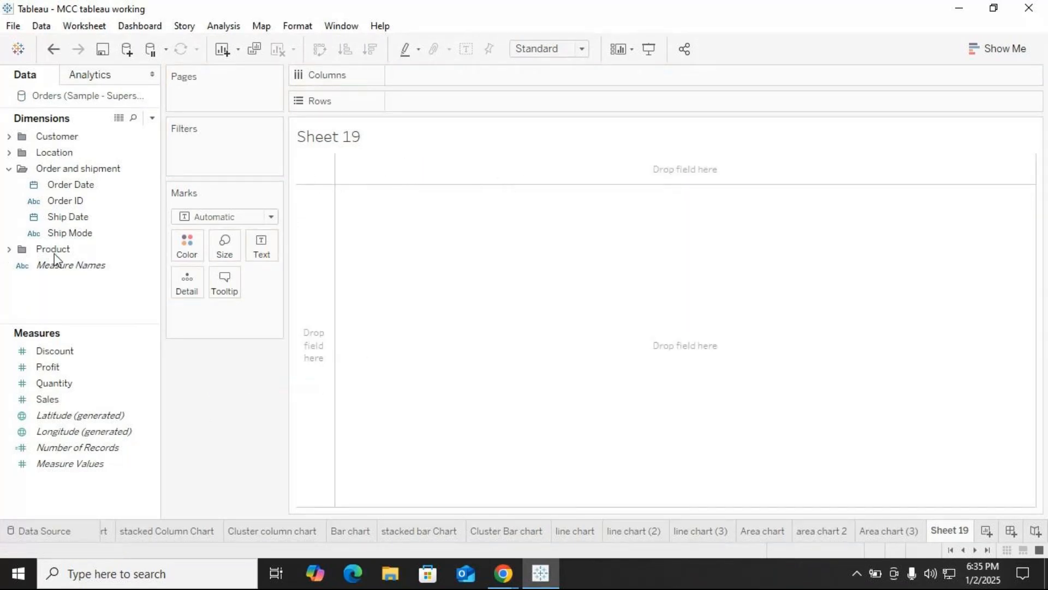
# Step: Place Category, Segment and Sub-Category from the Product folder on Columns in that order
pyautogui.click(9, 168)
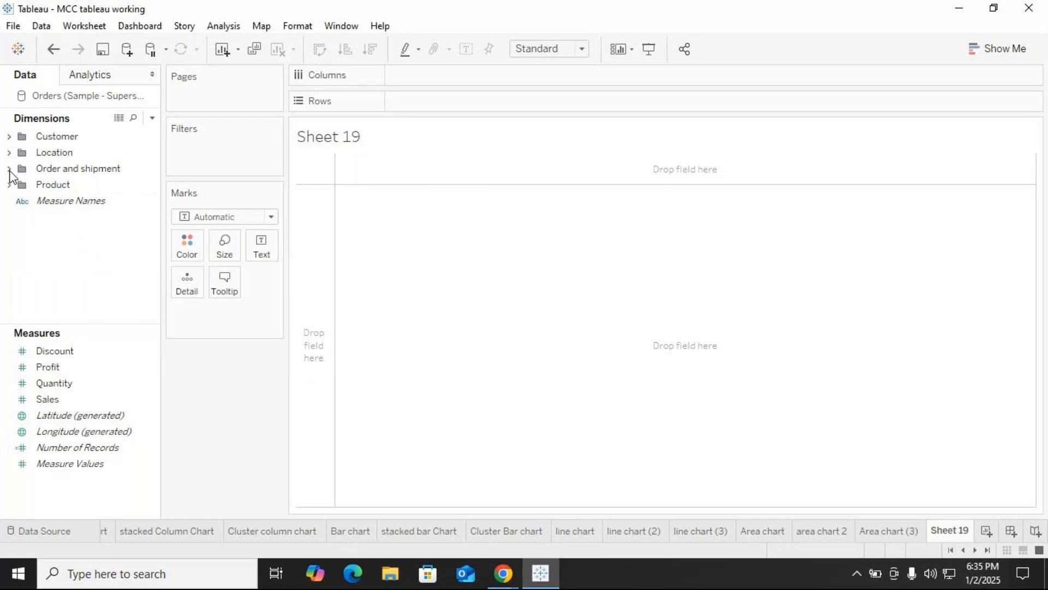
pyautogui.click(9, 185)
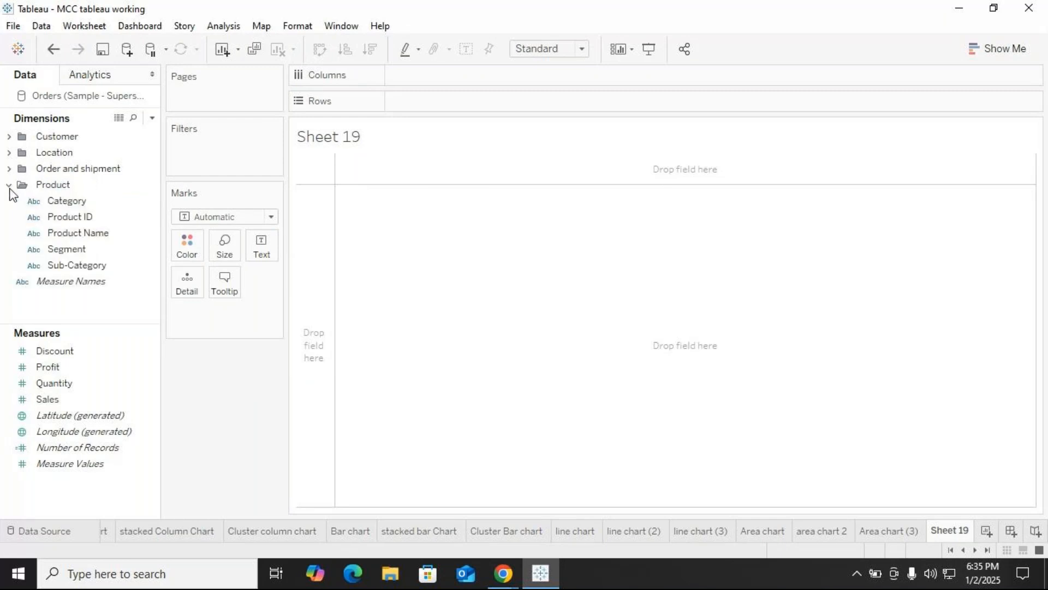
pyautogui.click(68, 203)
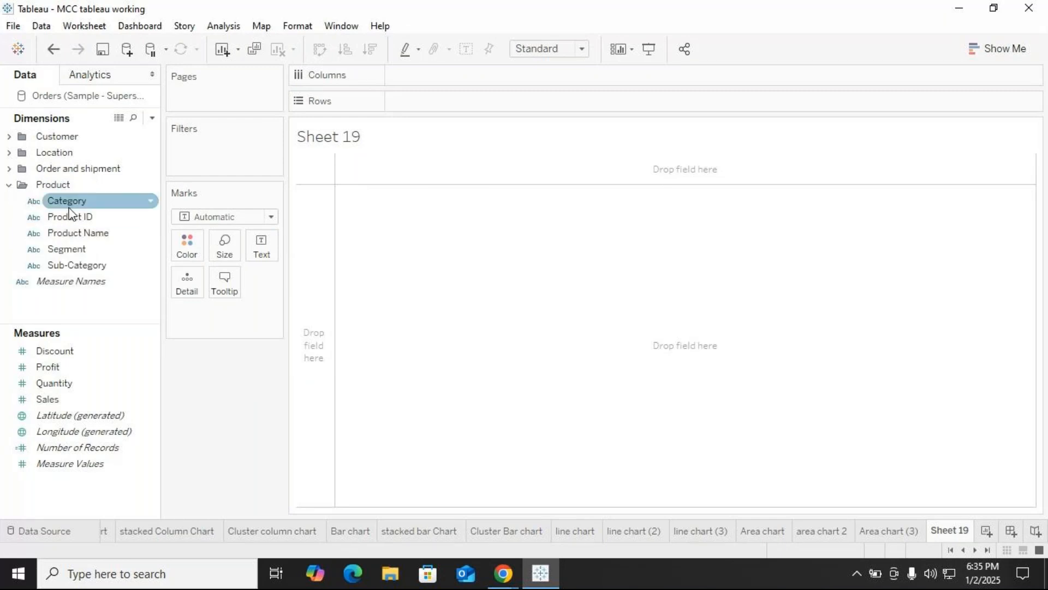
pyautogui.moveTo(69, 212); pyautogui.dragTo(431, 77)
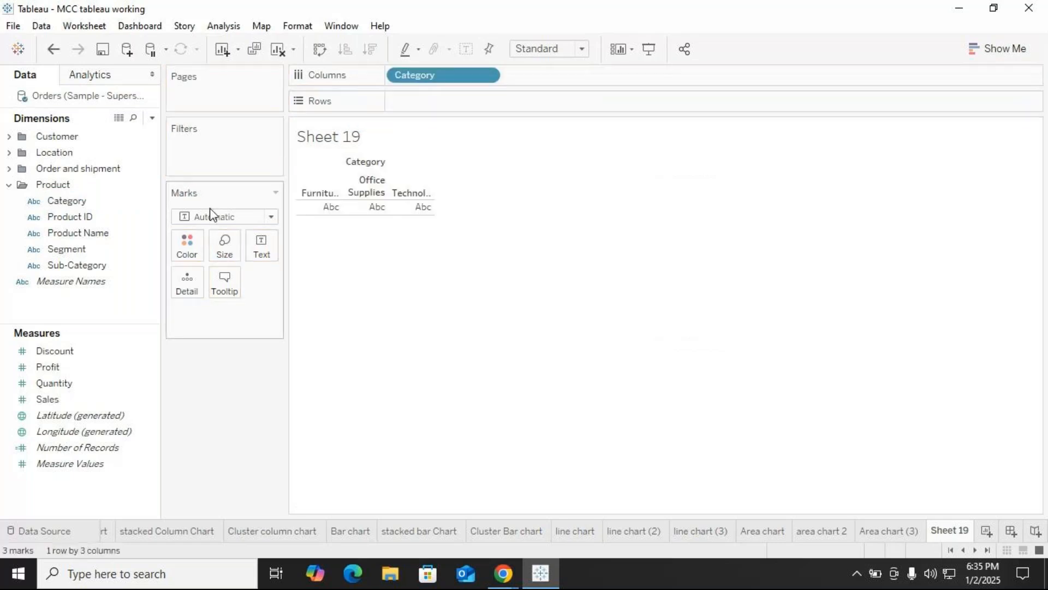
pyautogui.moveTo(66, 249); pyautogui.dragTo(535, 77)
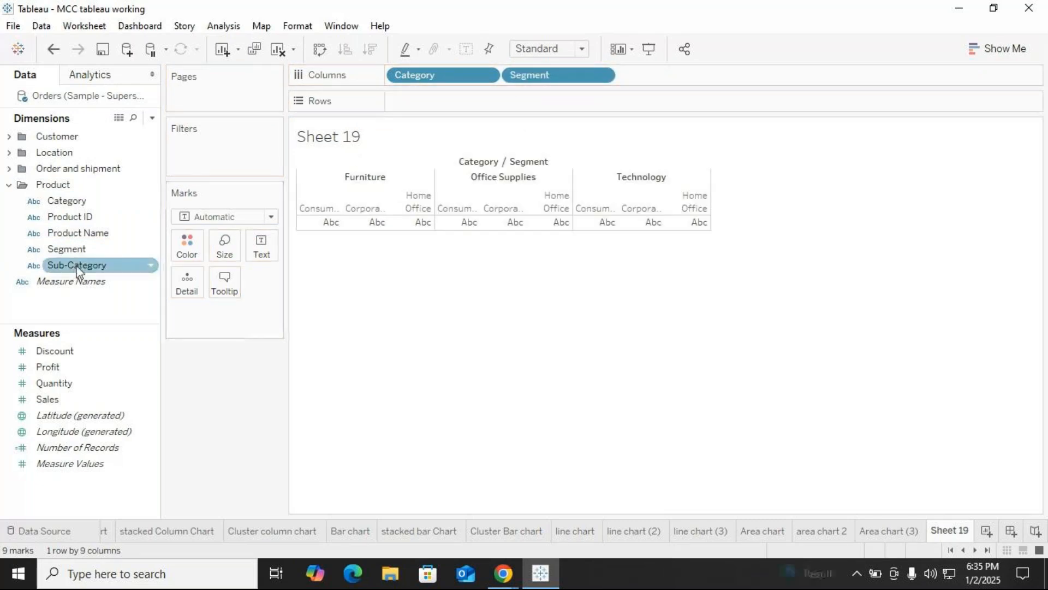
pyautogui.moveTo(77, 266); pyautogui.dragTo(680, 76)
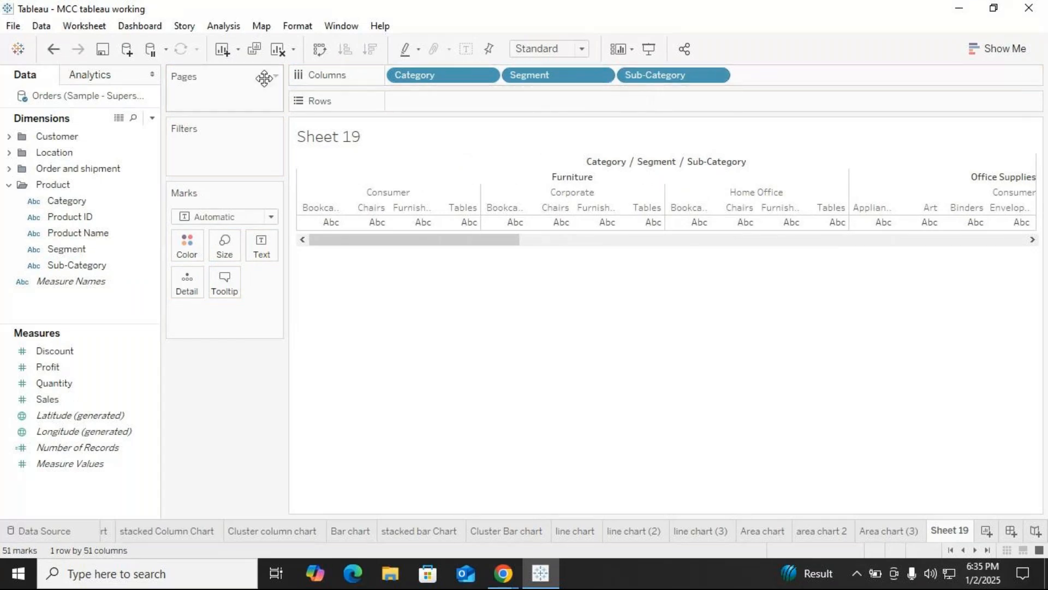
# Step: Transpose the Category, Segment and Sub-Category fields to Rows and add Sales values to the table
pyautogui.click(320, 49)
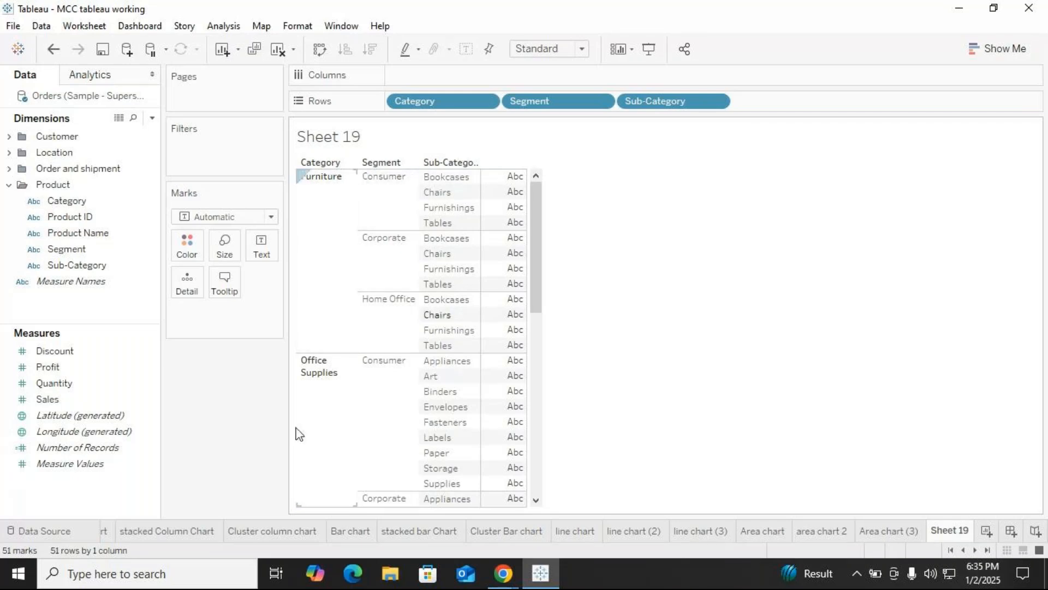
pyautogui.moveTo(61, 396); pyautogui.dragTo(507, 305)
pyautogui.moveTo(507, 307)
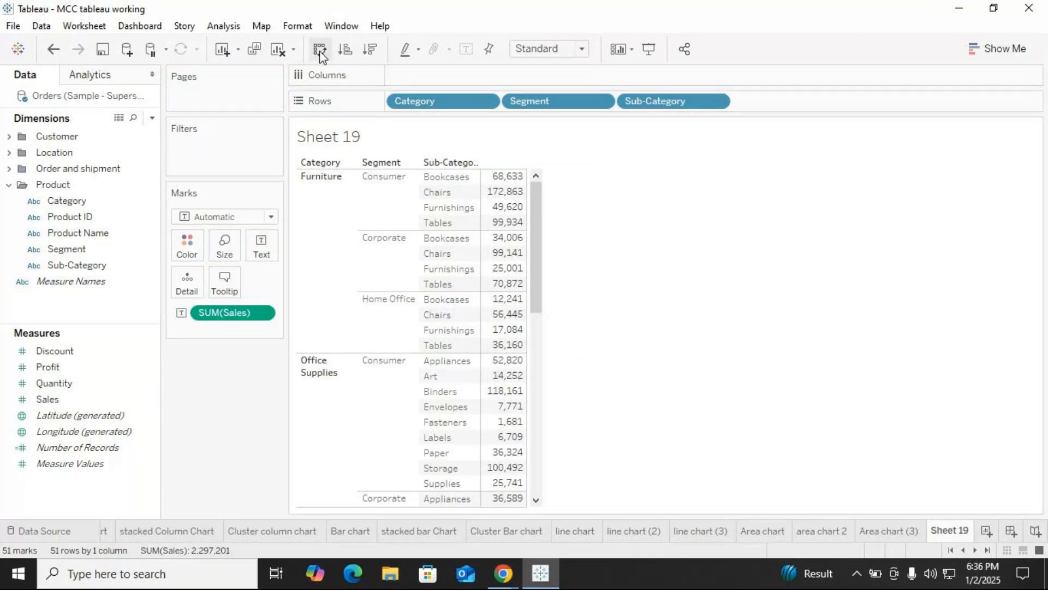
# Step: Transpose the sales table back to Columns and clear the worksheet
pyautogui.hotkey('ctrl', 'w')
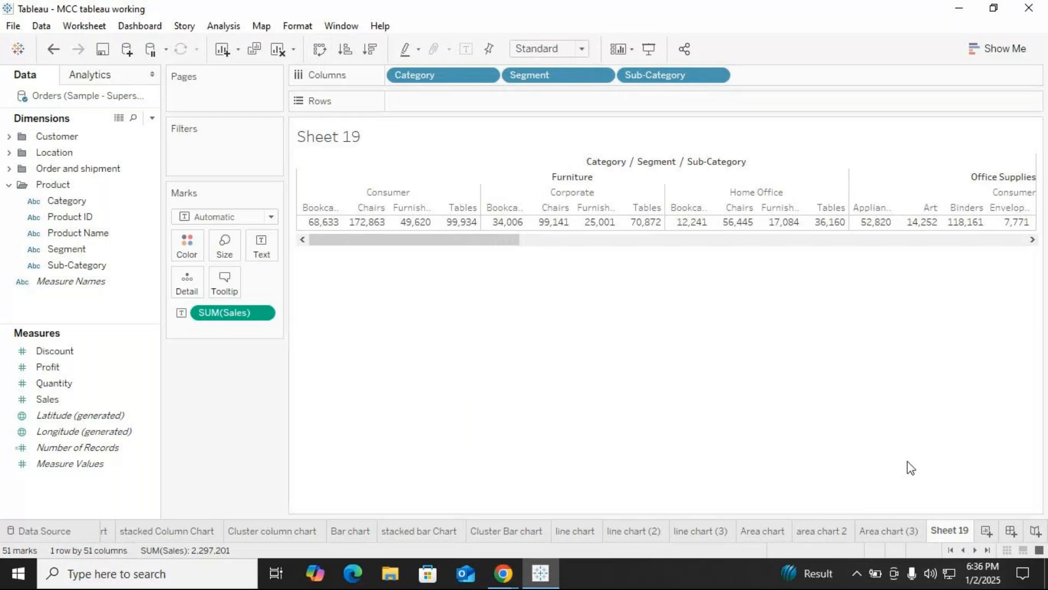
pyautogui.click(278, 48)
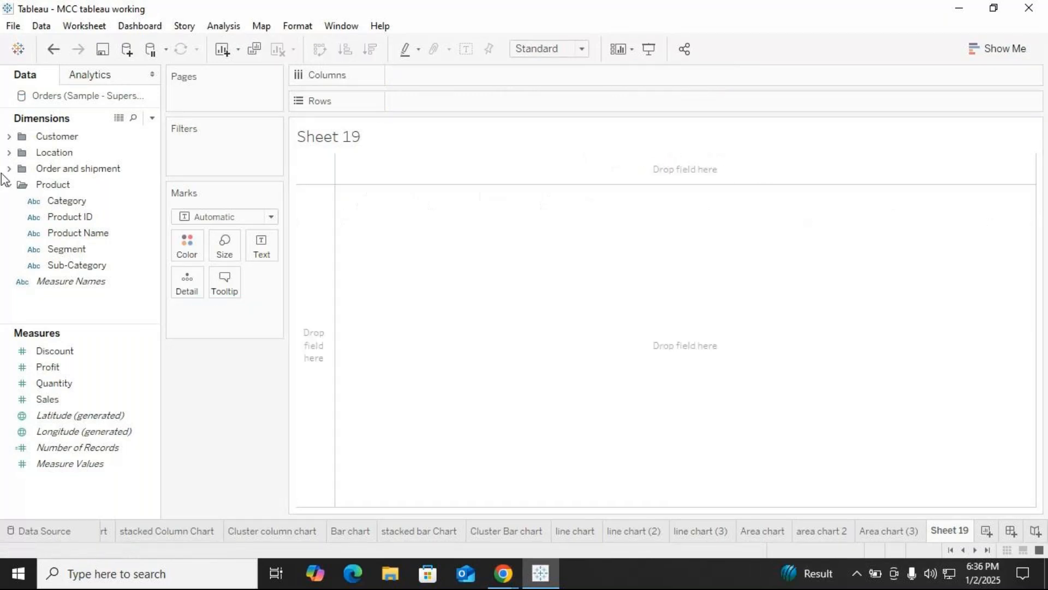
# Step: Build a location hierarchy on Columns with Country/Region, Region, State and City from the Location folder
pyautogui.click(9, 184)
pyautogui.click(9, 153)
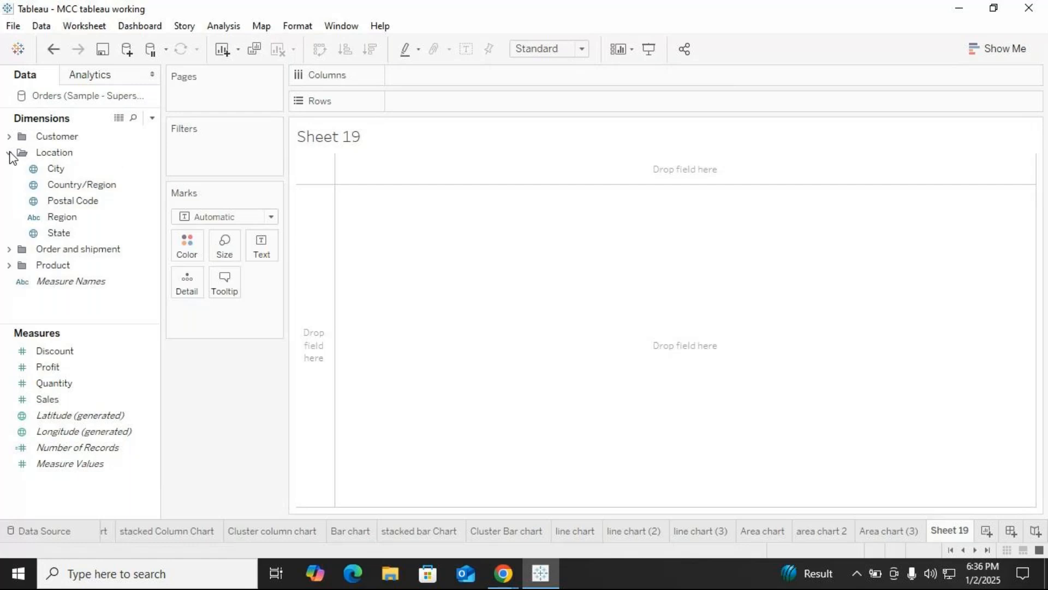
pyautogui.click(85, 186)
pyautogui.moveTo(84, 186); pyautogui.dragTo(440, 74)
pyautogui.click(86, 224)
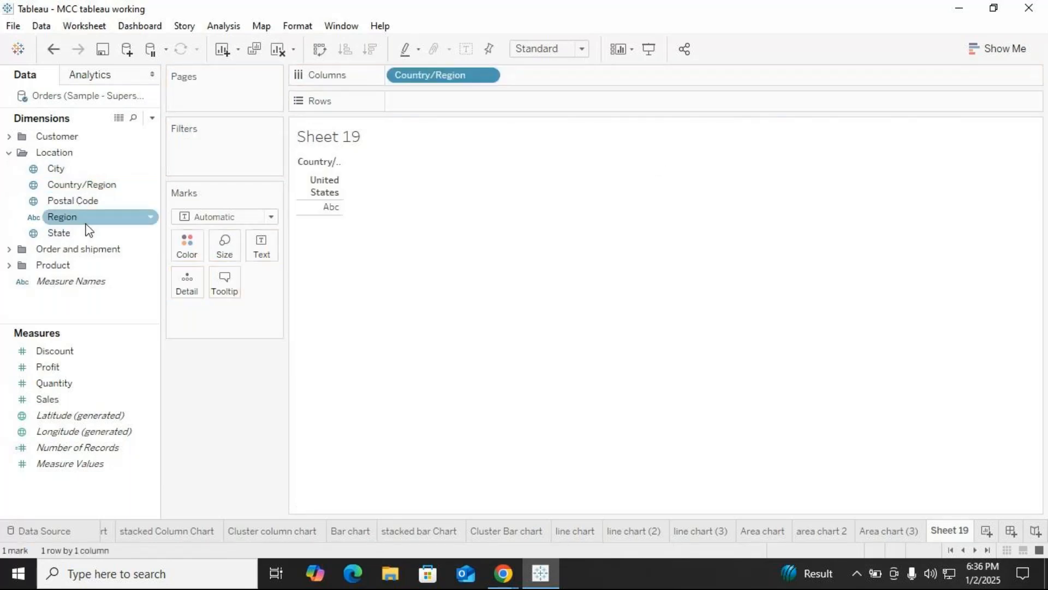
pyautogui.moveTo(131, 212); pyautogui.dragTo(541, 82)
pyautogui.click(48, 232)
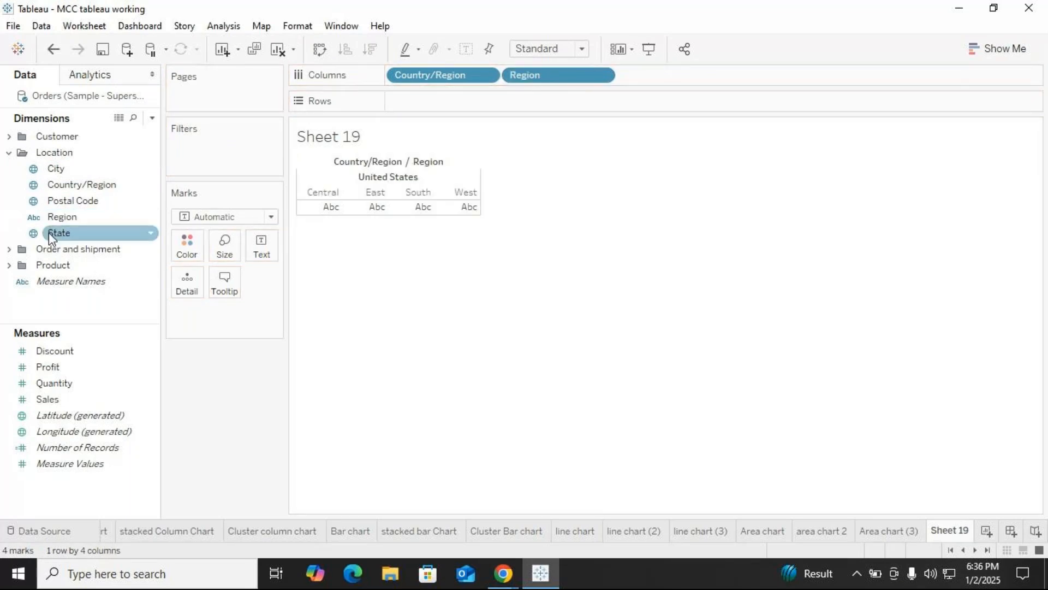
pyautogui.moveTo(60, 233); pyautogui.dragTo(634, 72)
pyautogui.click(68, 219)
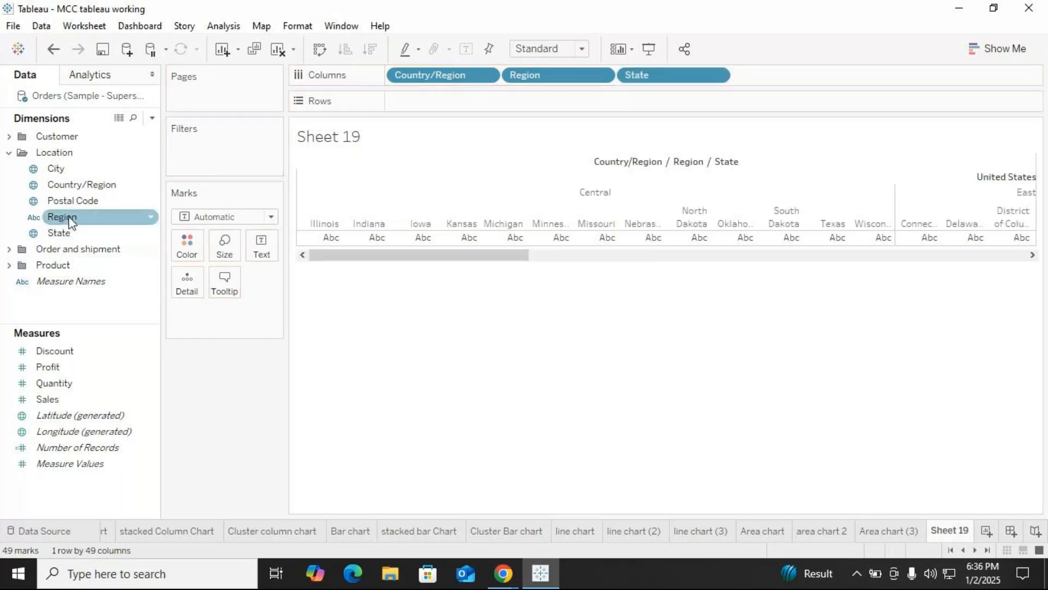
pyautogui.moveTo(69, 173); pyautogui.dragTo(778, 83)
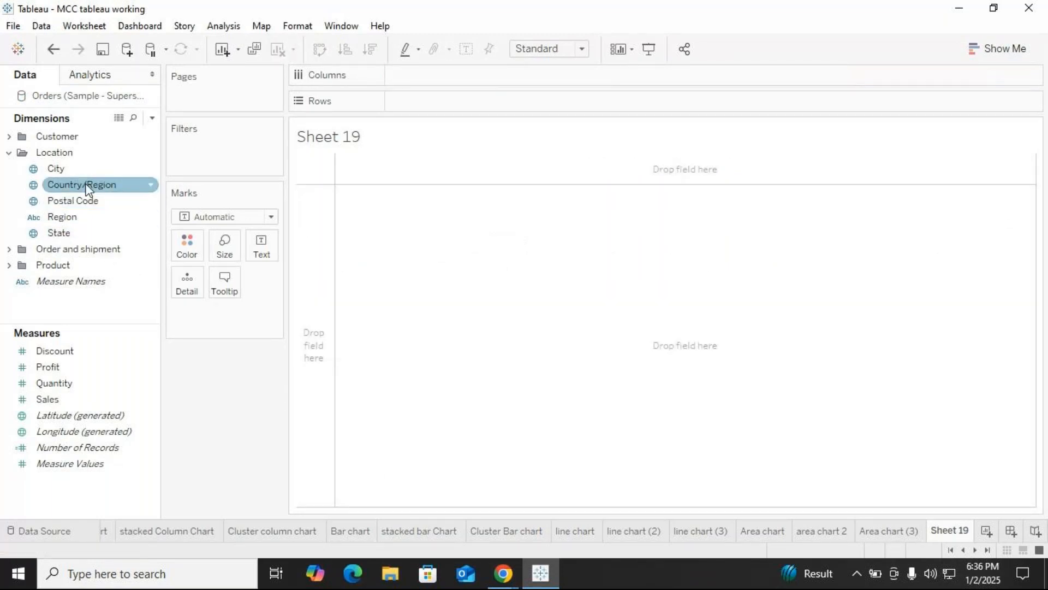
# Step: Place Country/Region, Region, State and City on the empty Columns shelf again and add Quantity to Rows
pyautogui.moveTo(85, 187); pyautogui.dragTo(419, 71)
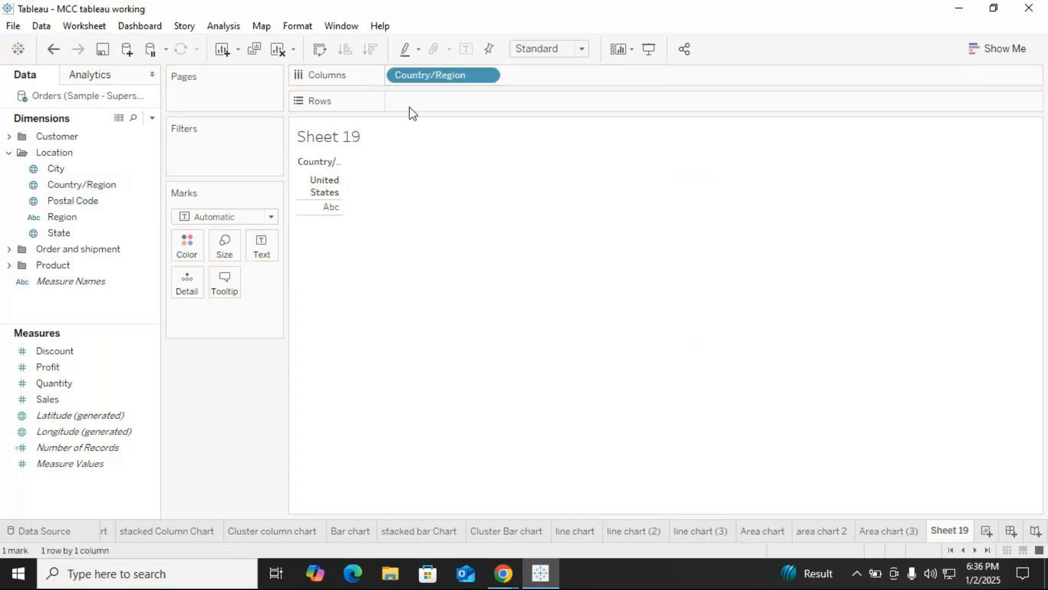
pyautogui.moveTo(62, 217); pyautogui.dragTo(530, 82)
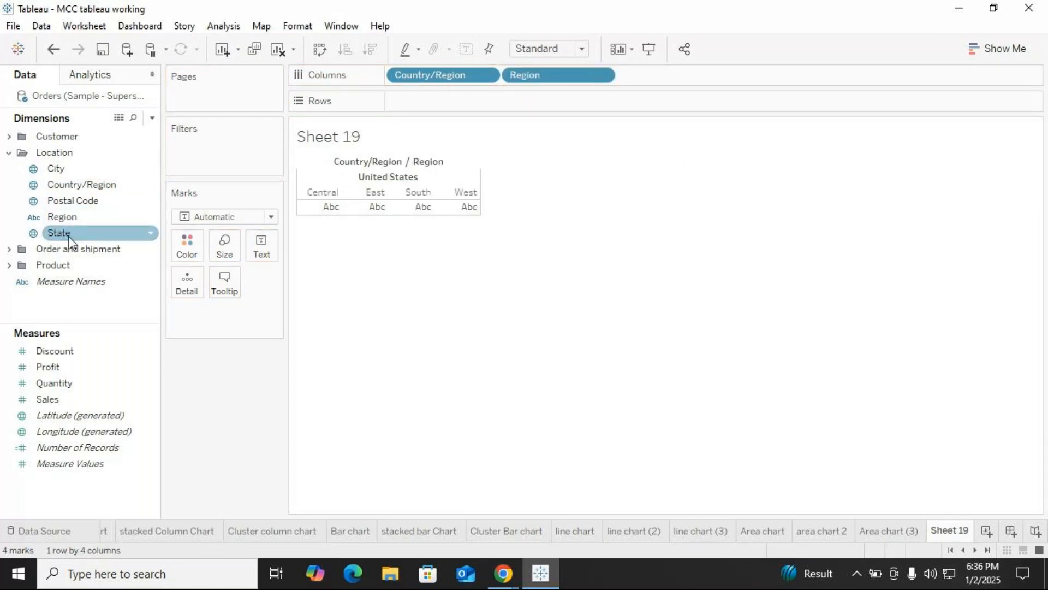
pyautogui.moveTo(59, 232); pyautogui.dragTo(653, 71)
pyautogui.moveTo(77, 169); pyautogui.dragTo(764, 76)
pyautogui.moveTo(25, 400); pyautogui.dragTo(64, 367)
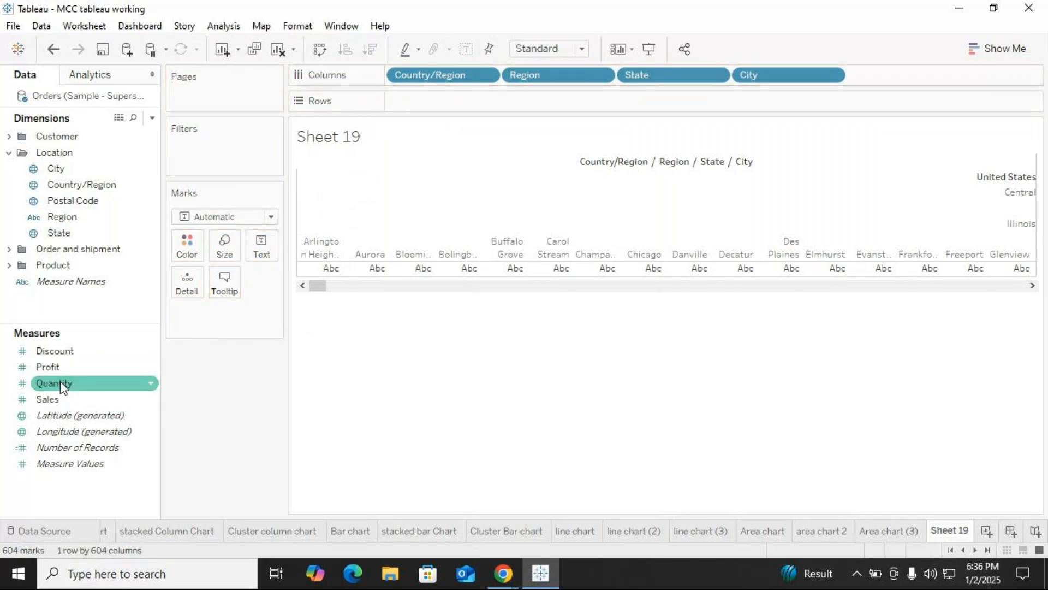
pyautogui.moveTo(62, 386); pyautogui.dragTo(432, 104)
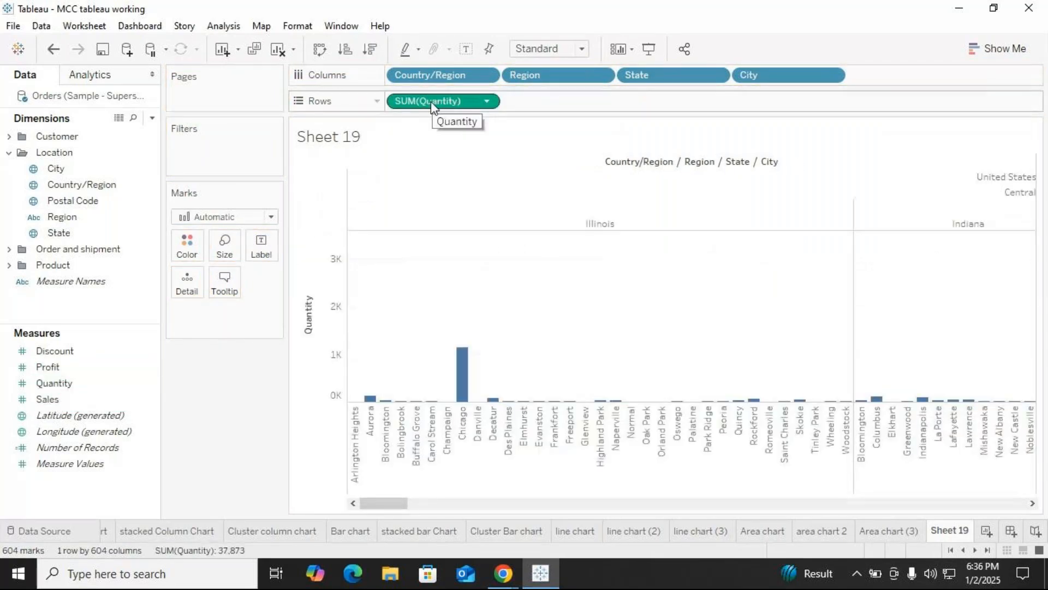
# Step: Try the quantity chart as stacked bars and switch it to horizontal bars
pyautogui.click(997, 54)
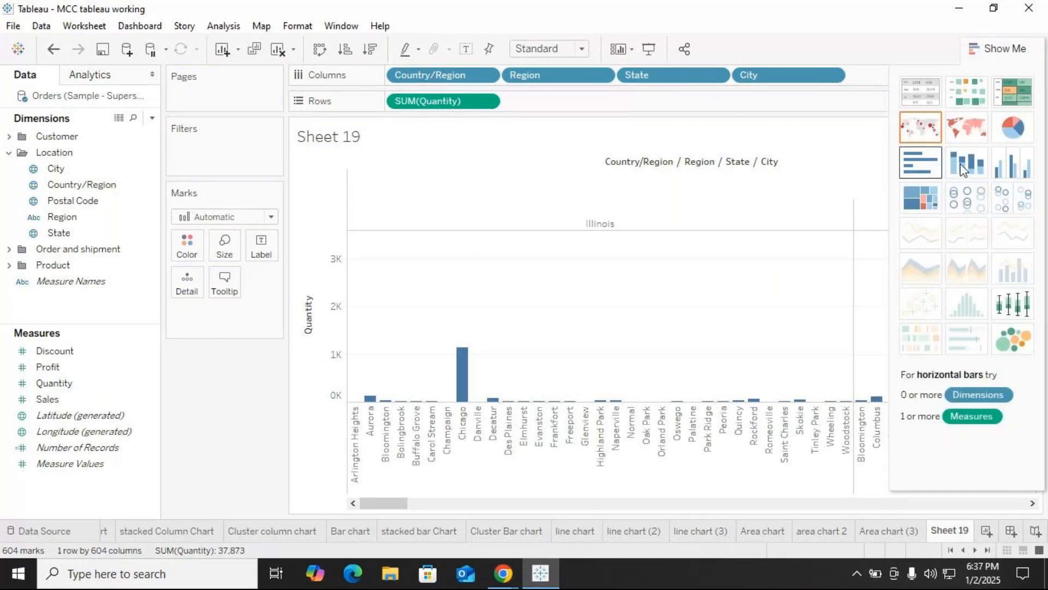
pyautogui.click(976, 172)
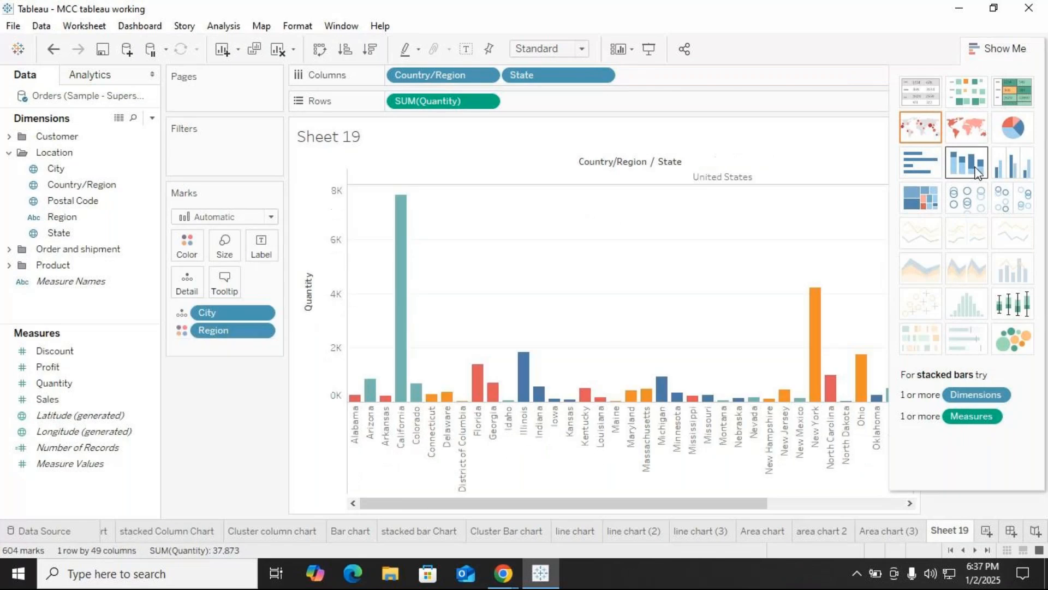
pyautogui.click(921, 162)
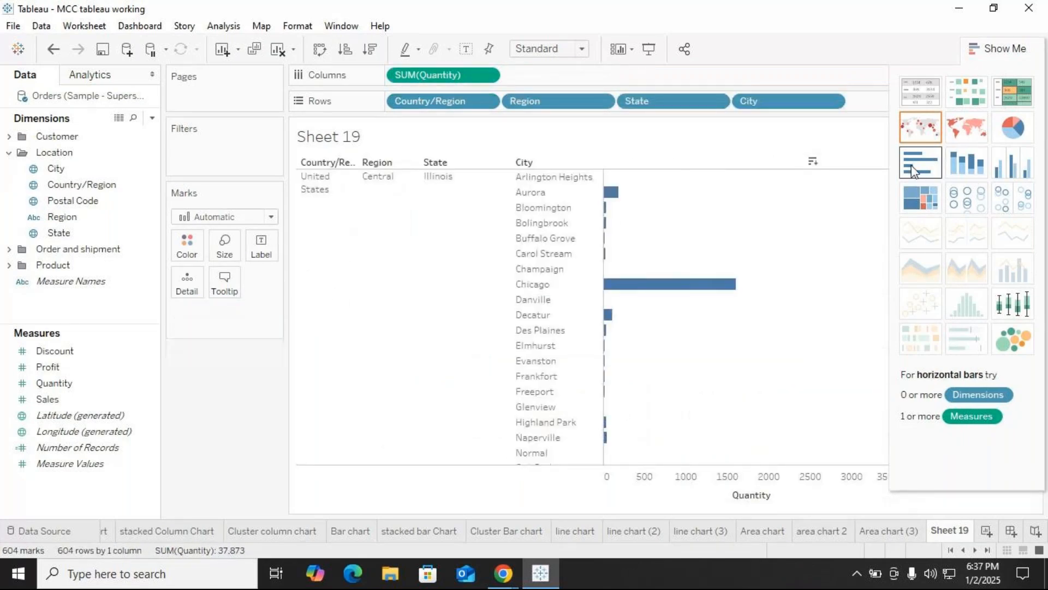
pyautogui.click(1021, 50)
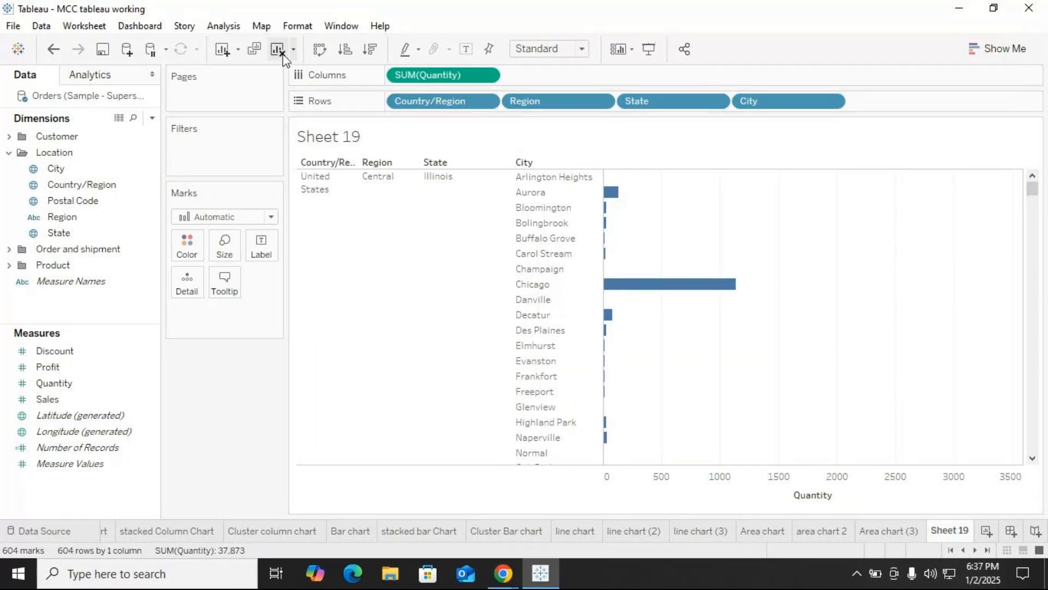
# Step: Swap the quantity chart back to vertical bars and remove City from Columns
pyautogui.click(320, 52)
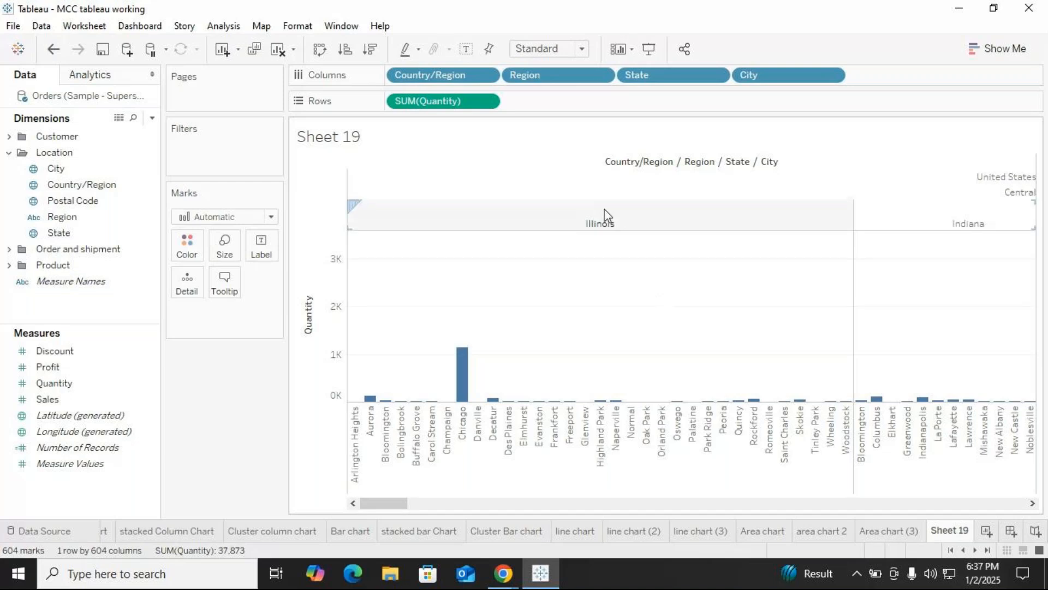
pyautogui.moveTo(778, 75); pyautogui.dragTo(522, 214)
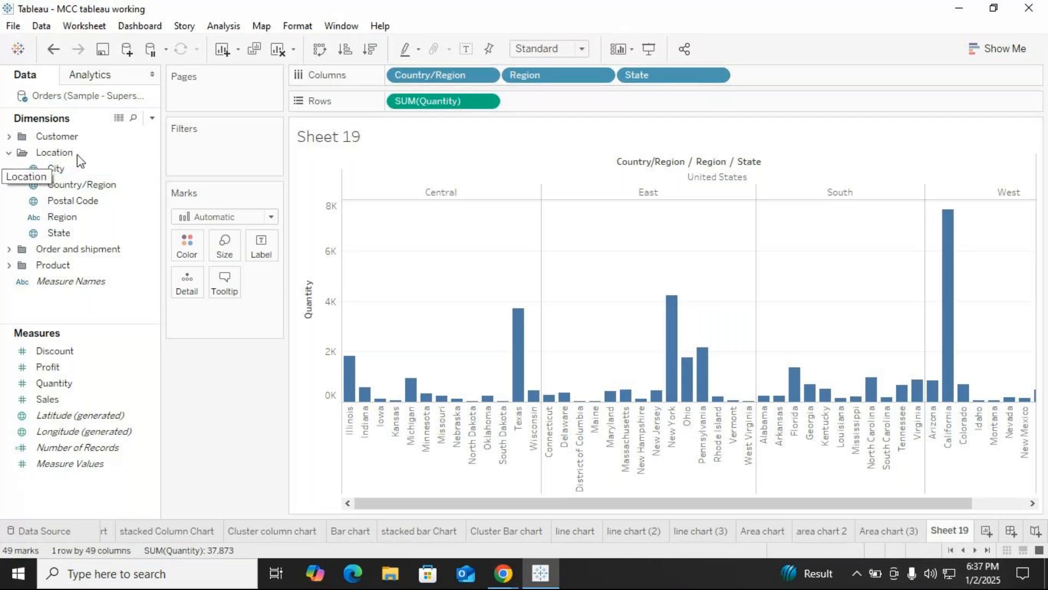
# Step: Create a hierarchy named "location hierarchy" from the Country/Region field in the Location folder
pyautogui.click(64, 188)
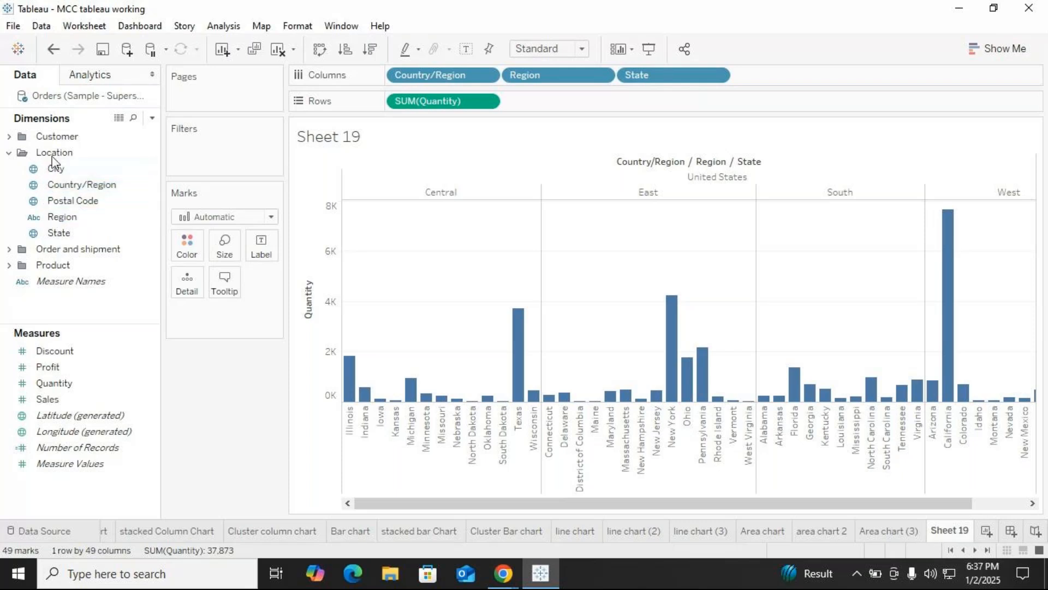
pyautogui.click(56, 204)
pyautogui.click(59, 221)
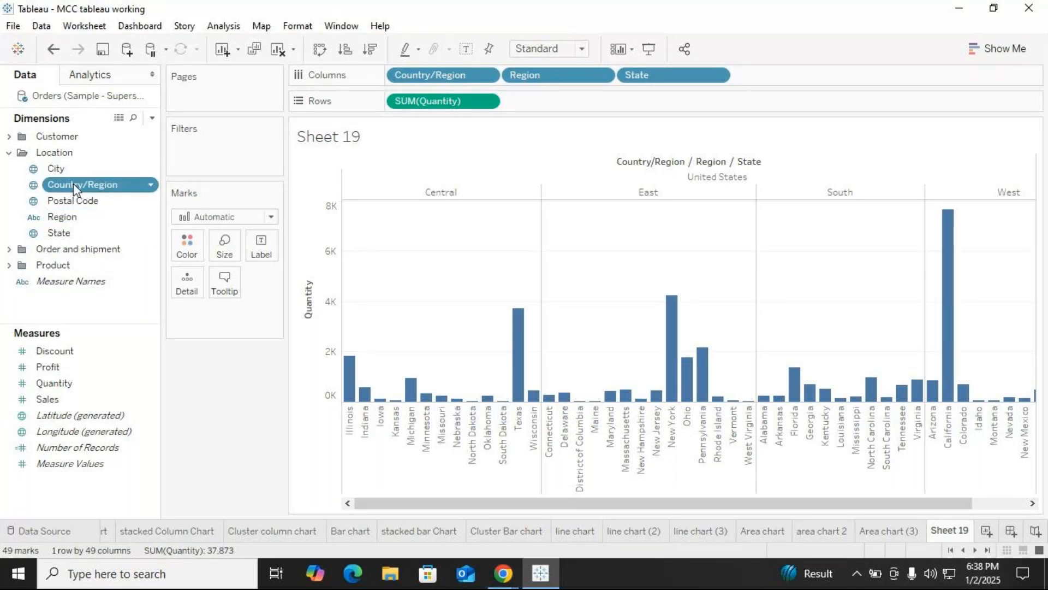
pyautogui.rightClick(90, 187)
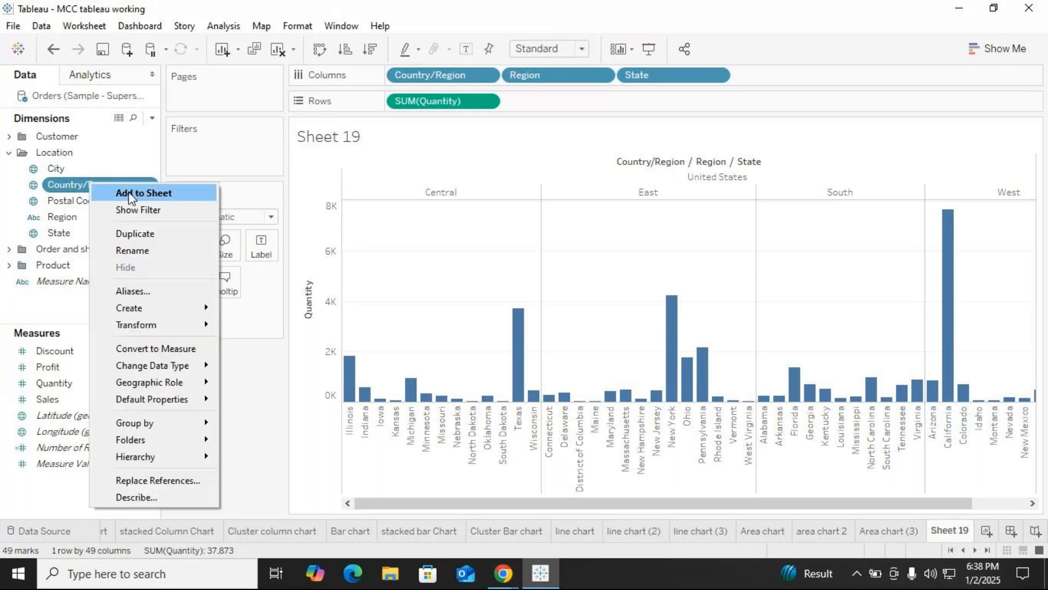
pyautogui.moveTo(181, 456)
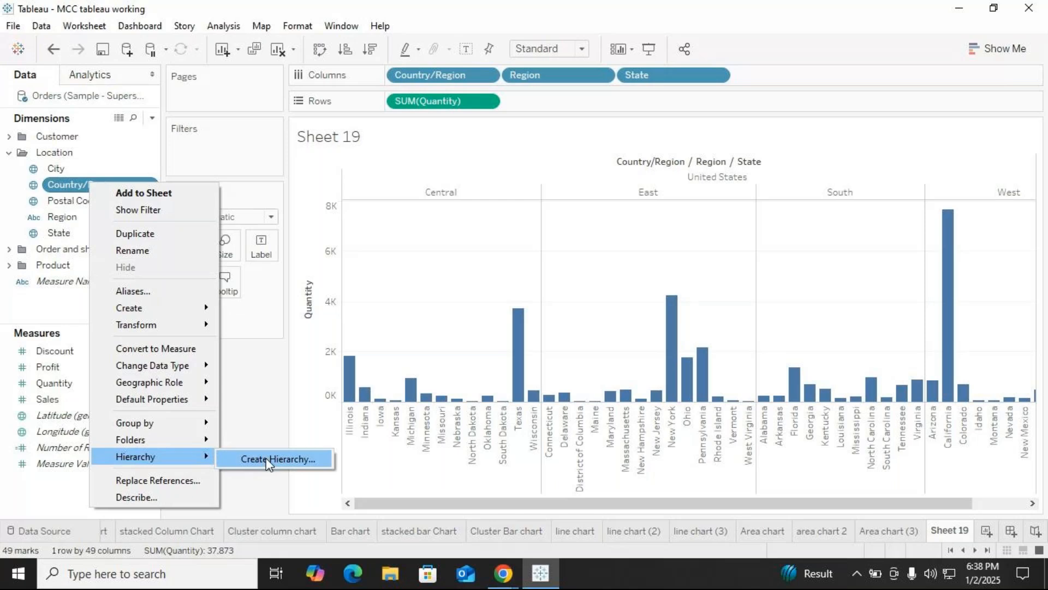
pyautogui.click(267, 461)
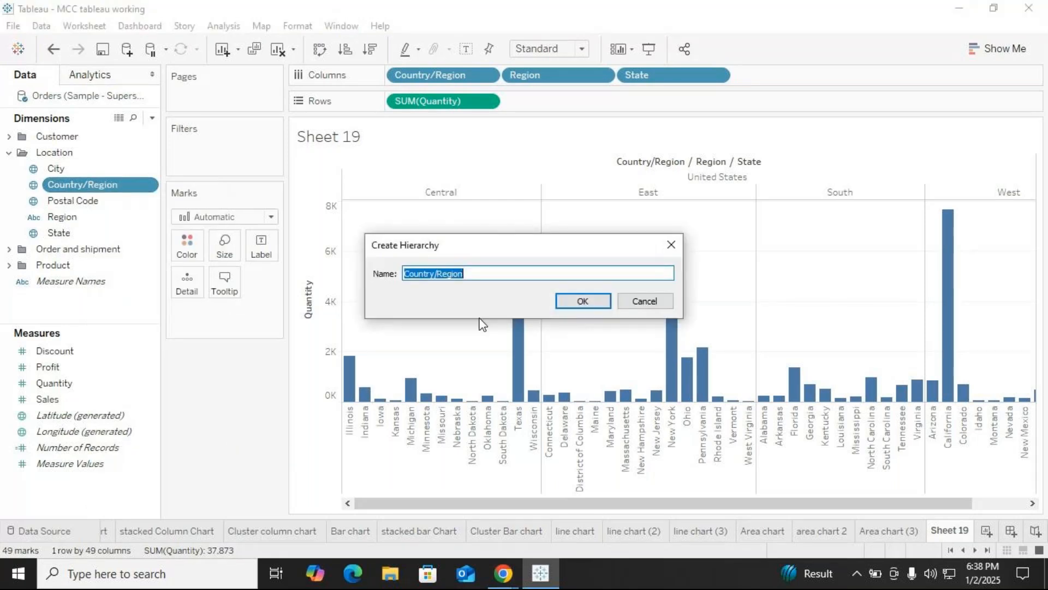
pyautogui.click(476, 273)
pyautogui.press('BackSpace')
pyautogui.press('BackSpace')
pyautogui.press('BackSpace')
pyautogui.press('BackSpace')
pyautogui.press('BackSpace')
pyautogui.press('BackSpace')
pyautogui.press('BackSpace')
pyautogui.press('BackSpace')
pyautogui.press('BackSpace')
pyautogui.press('BackSpace')
pyautogui.press('BackSpace')
pyautogui.press('BackSpace')
pyautogui.press('BackSpace')
pyautogui.press('BackSpace')
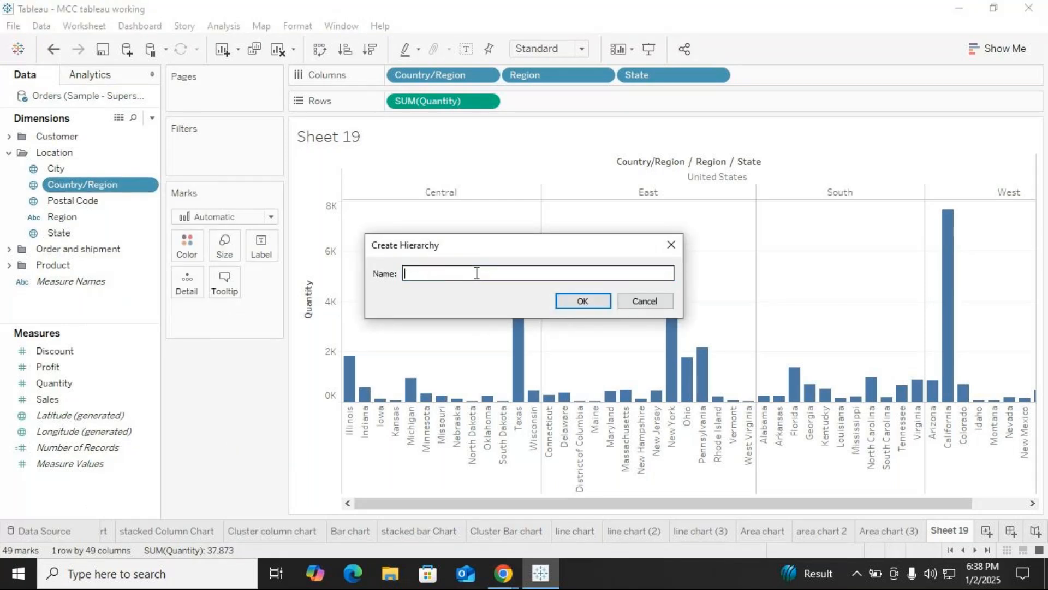
pyautogui.write('location hie')
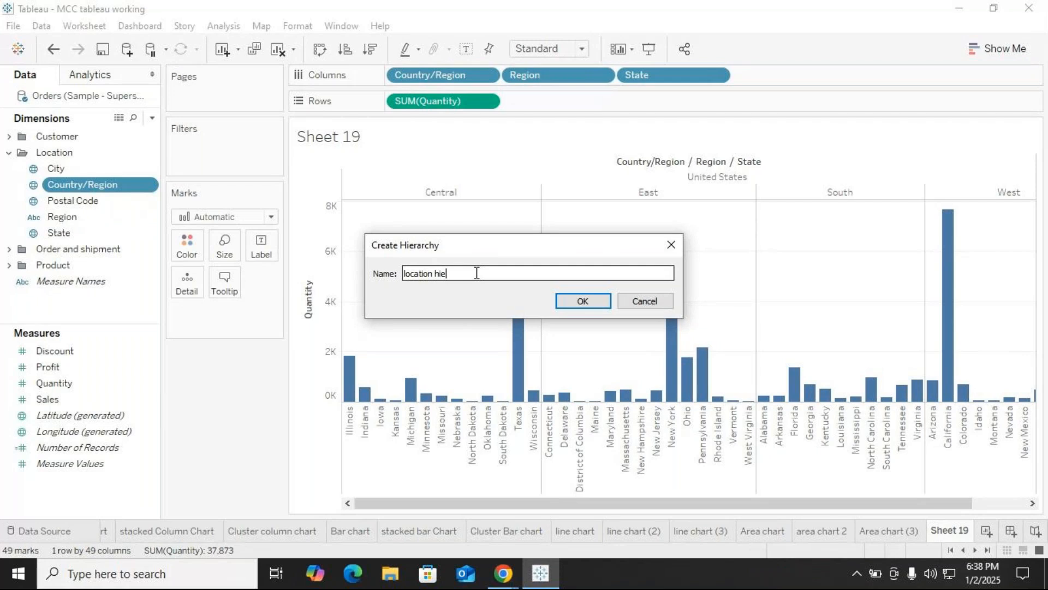
pyautogui.write('rarchy')
pyautogui.click(580, 301)
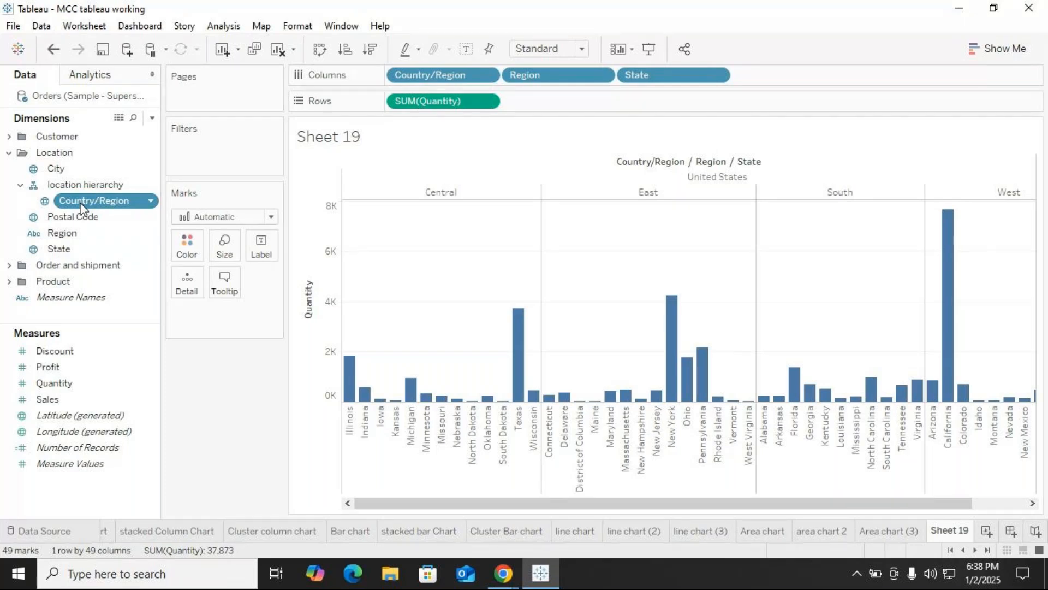
# Step: Add Region to the location hierarchy below Country/Region and test collapsing and expanding the Country/Region level on Columns
pyautogui.moveTo(70, 234); pyautogui.dragTo(78, 205)
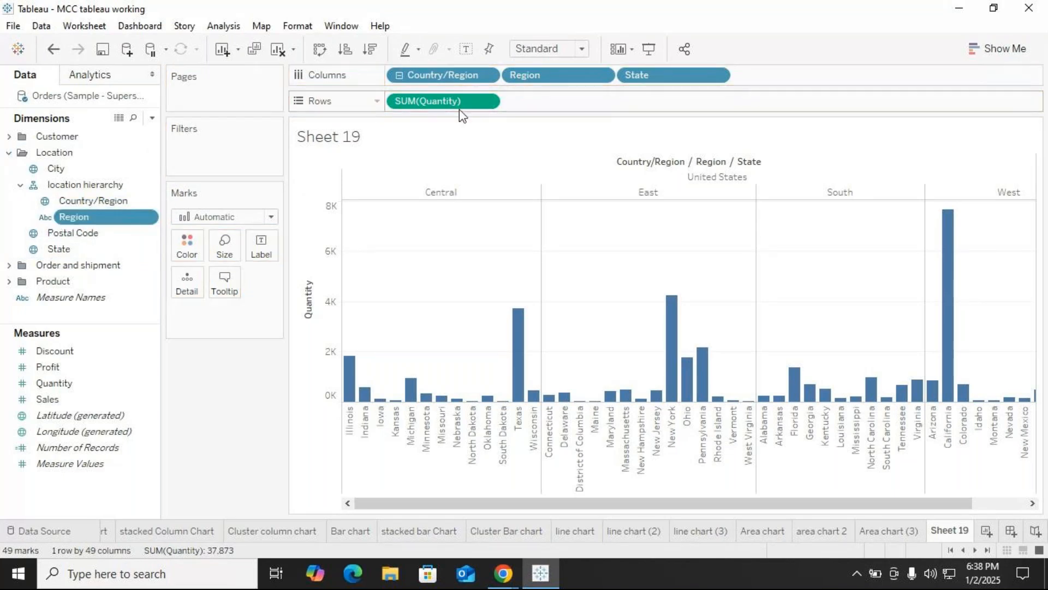
pyautogui.click(401, 79)
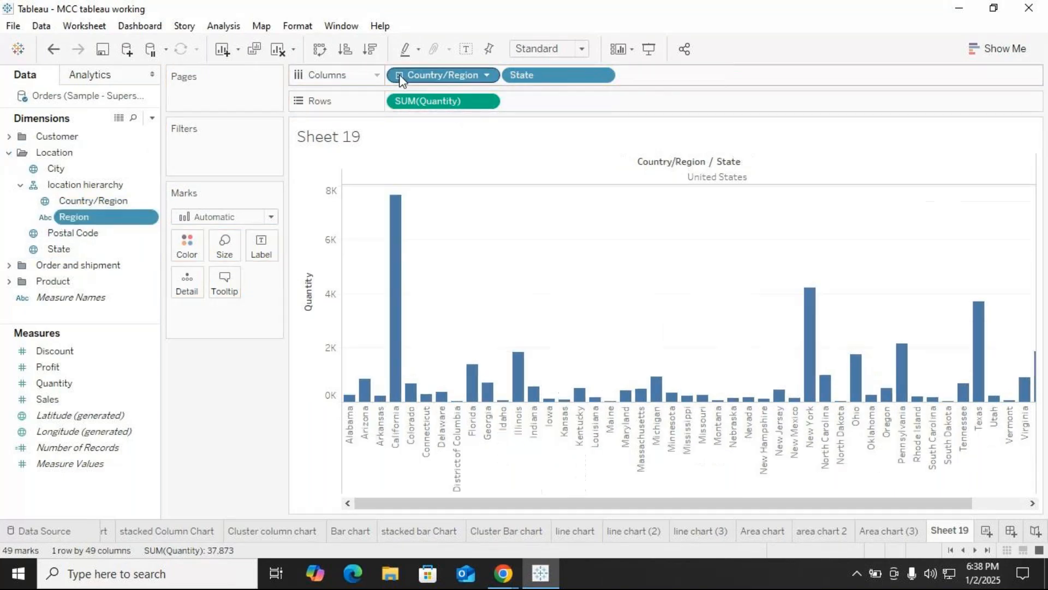
pyautogui.click(400, 77)
pyautogui.click(400, 77)
pyautogui.click(400, 77)
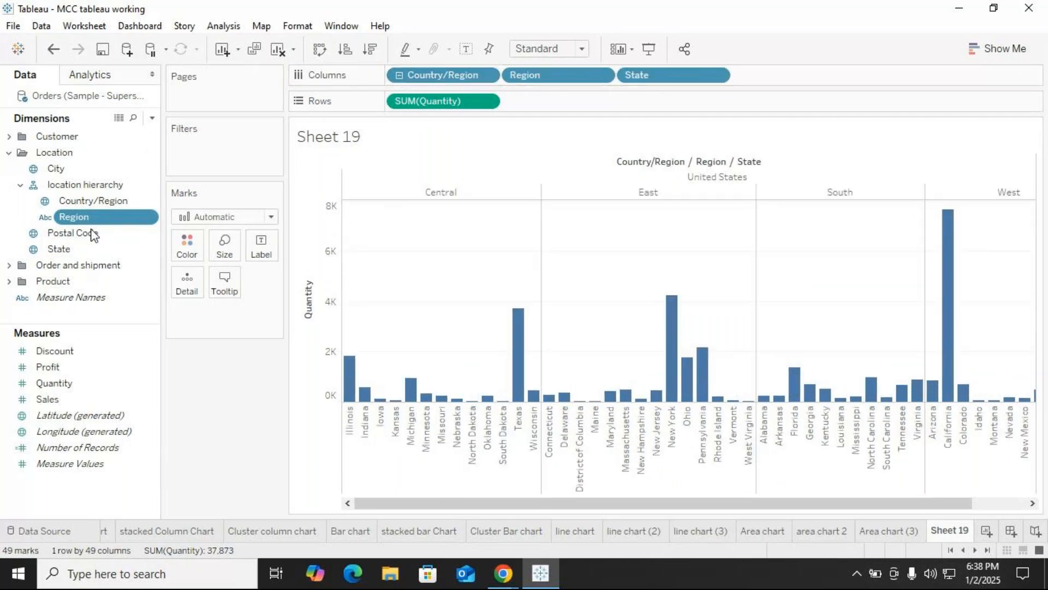
# Step: Try Region above Country/Region in the location hierarchy, drilling through the levels on Columns, and restore the original order
pyautogui.moveTo(88, 211); pyautogui.dragTo(96, 191)
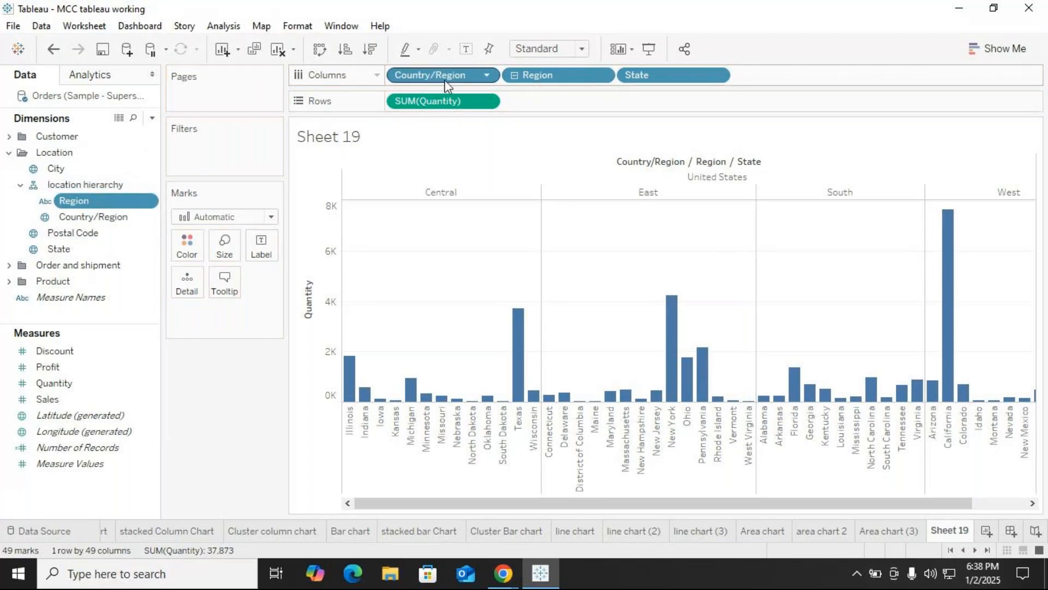
pyautogui.click(514, 75)
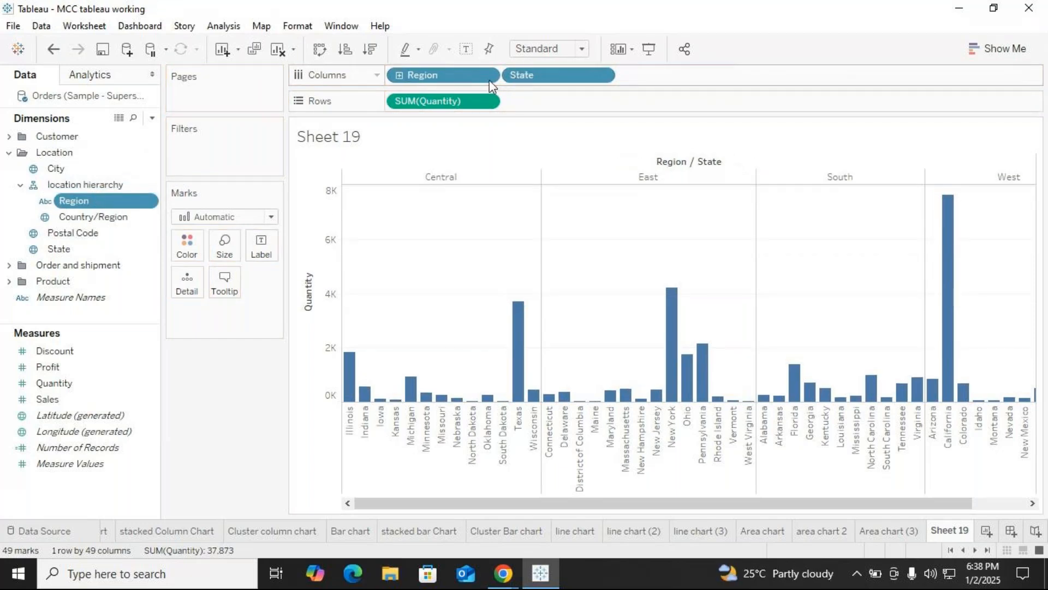
pyautogui.click(398, 76)
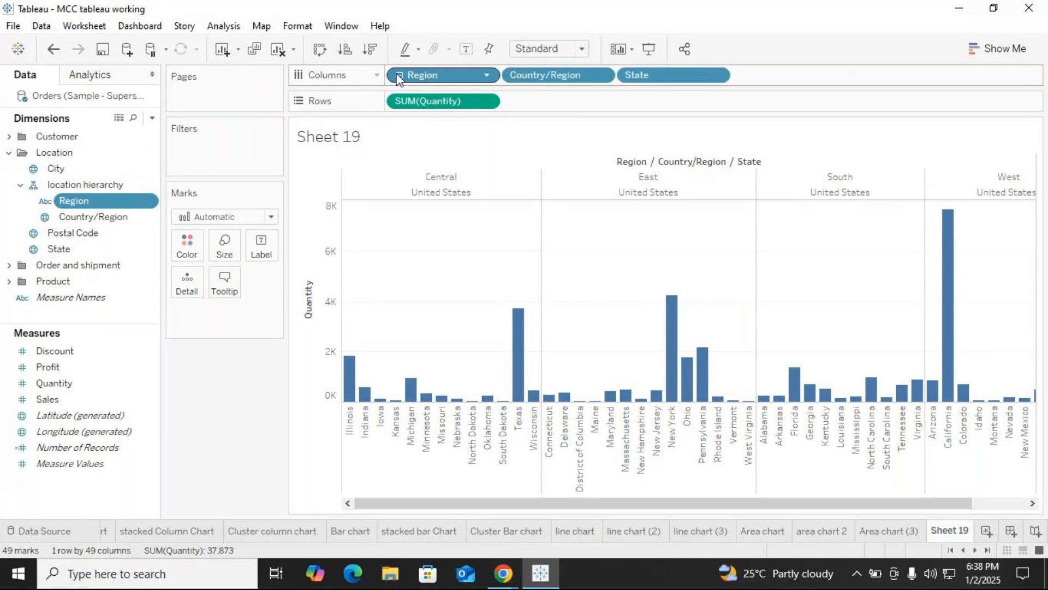
pyautogui.moveTo(74, 201); pyautogui.dragTo(82, 225)
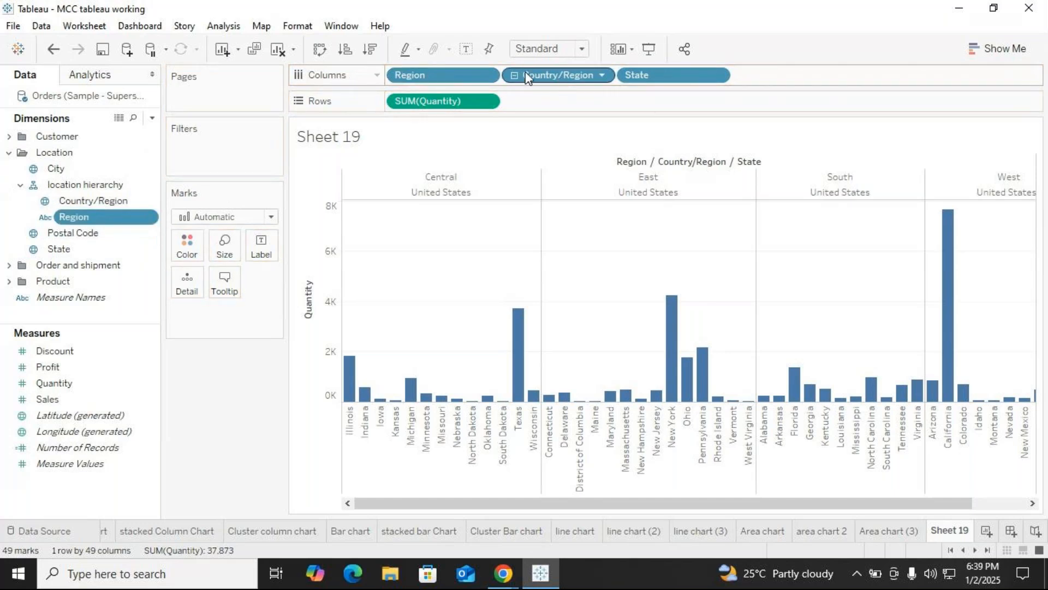
pyautogui.click(514, 78)
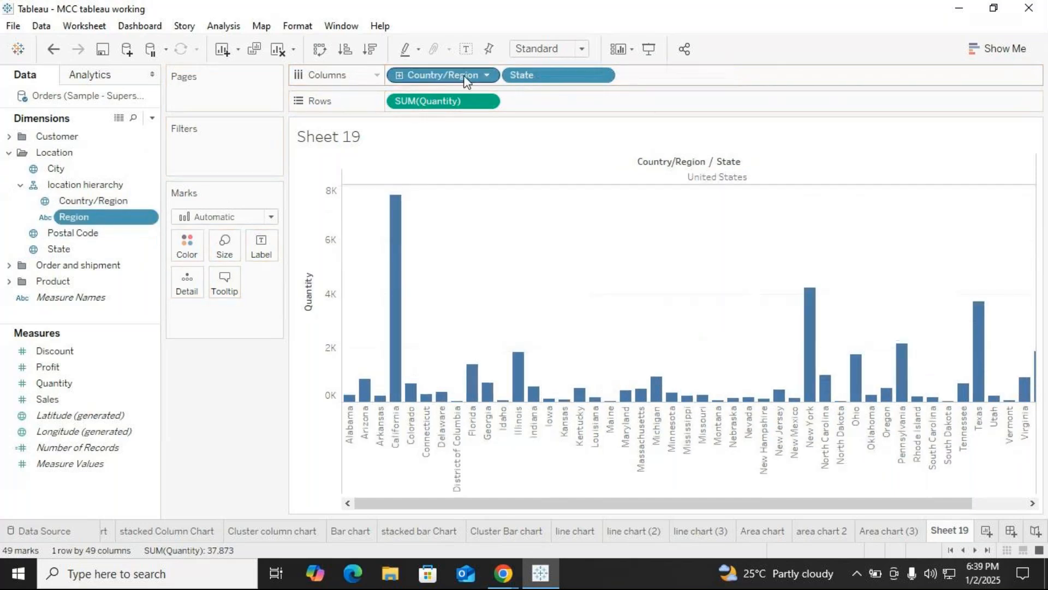
pyautogui.click(398, 75)
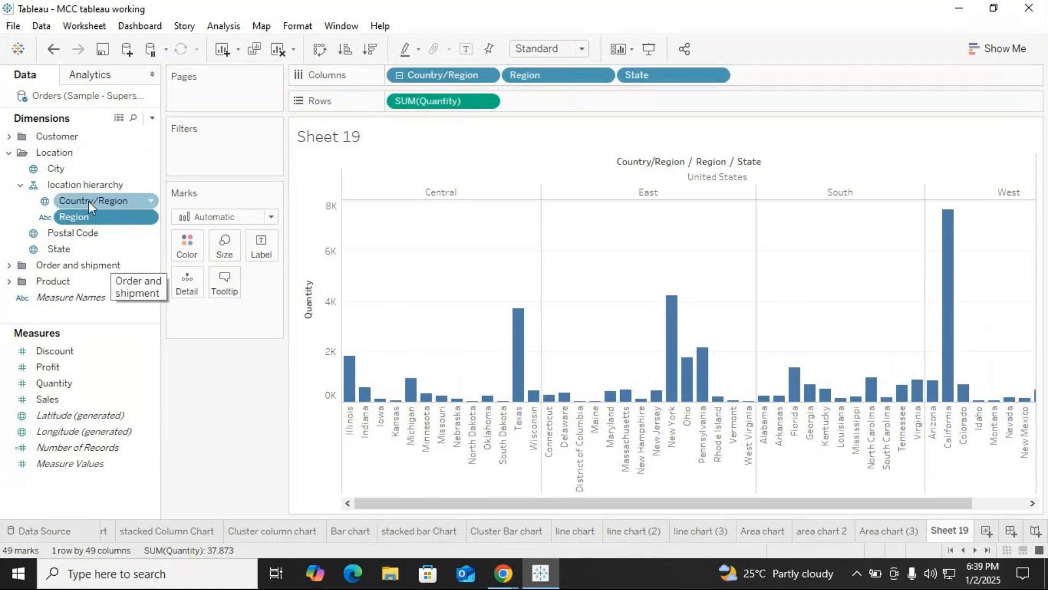
# Step: Add State to the location hierarchy below Region and test collapsing and expanding the Region level on Columns
pyautogui.moveTo(57, 256)
pyautogui.mouseDown()
pyautogui.moveTo(75, 214)
pyautogui.moveTo(64, 253)
pyautogui.mouseUp()
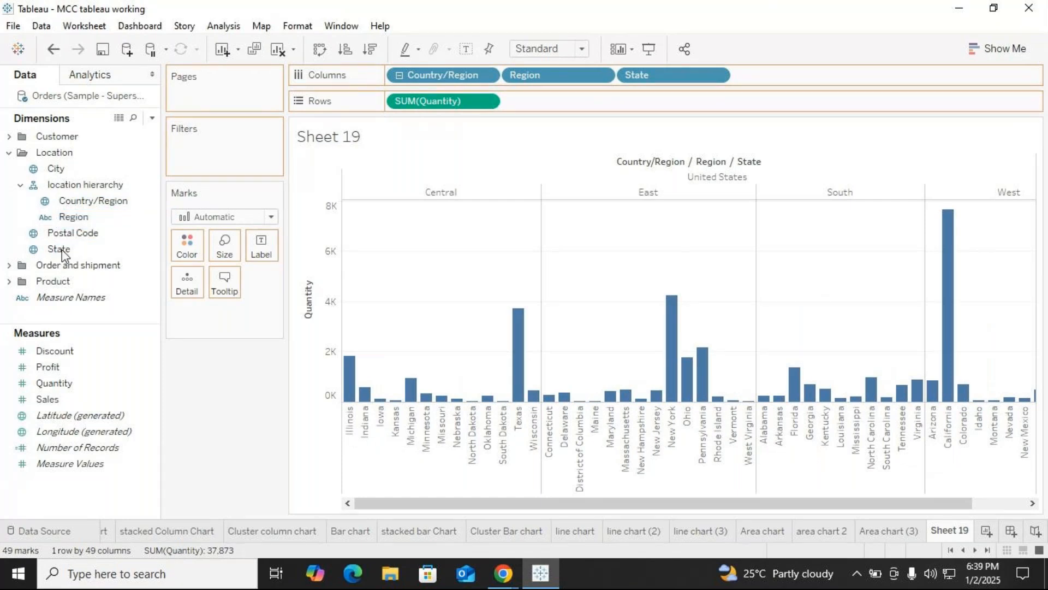
pyautogui.rightClick(63, 251)
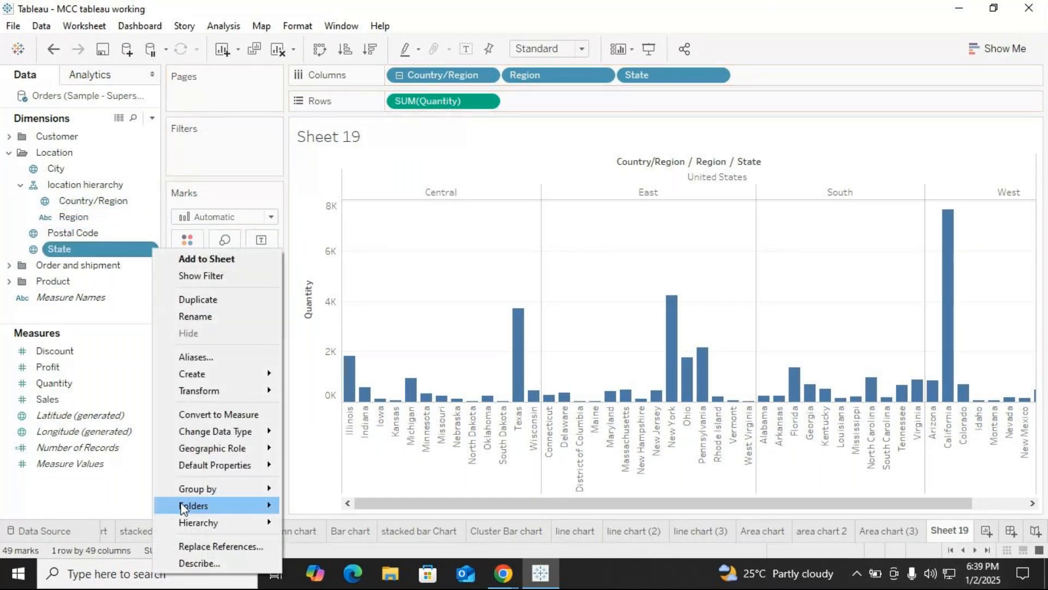
pyautogui.moveTo(192, 523)
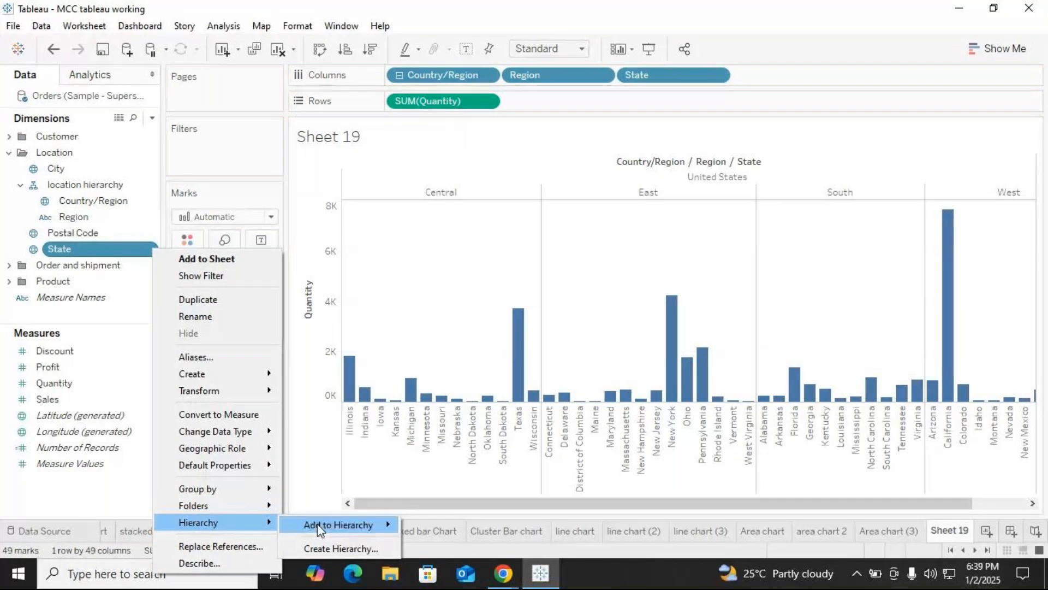
pyautogui.moveTo(320, 527)
pyautogui.click(459, 527)
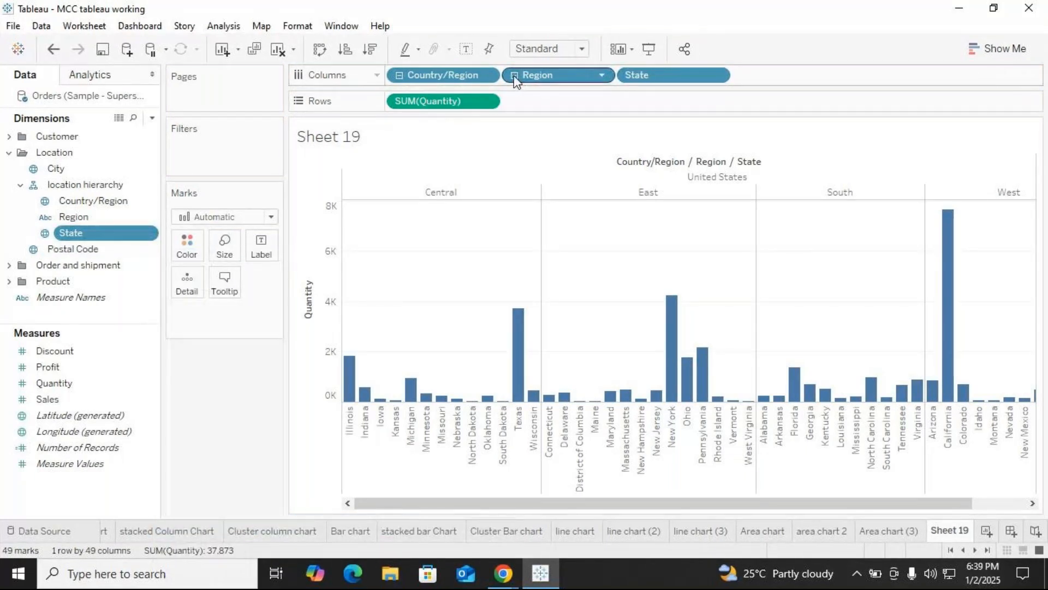
pyautogui.click(514, 76)
pyautogui.click(513, 75)
pyautogui.click(514, 75)
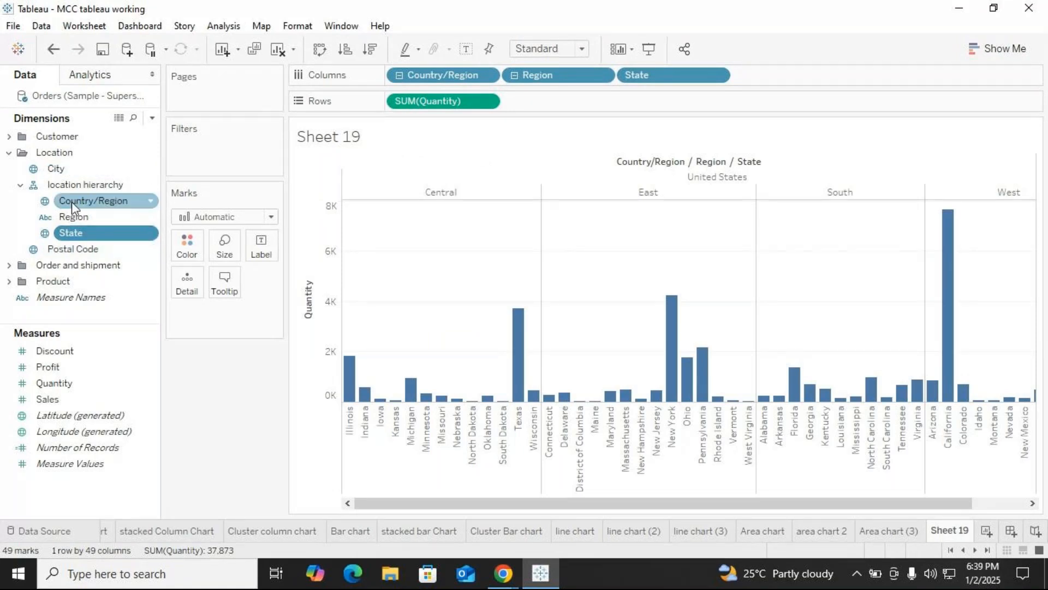
# Step: Add City to the location hierarchy below State and drill the quantity chart up and back down to City
pyautogui.moveTo(68, 176); pyautogui.dragTo(75, 242)
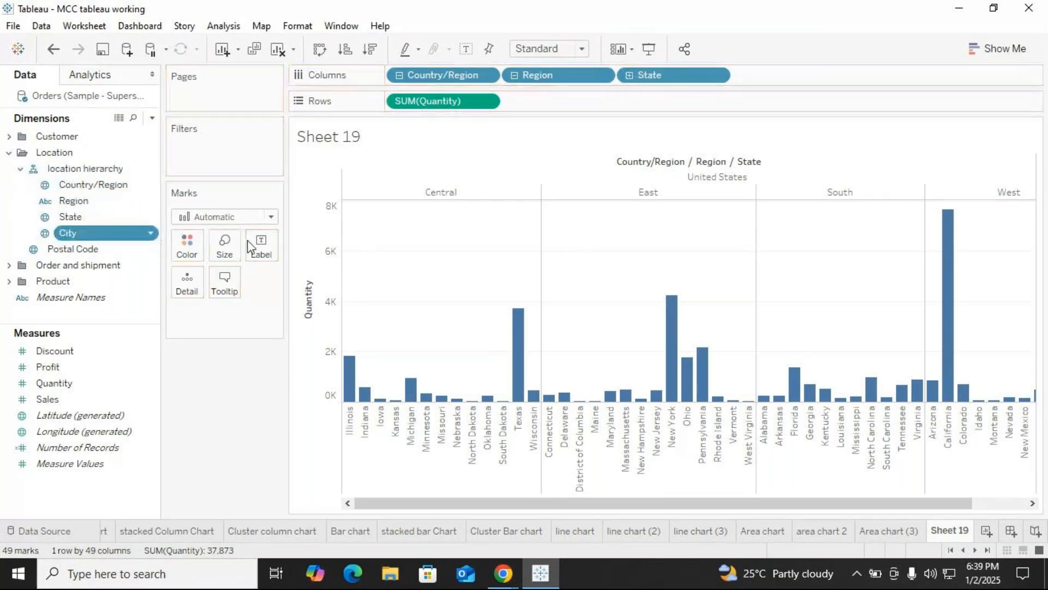
pyautogui.click(630, 76)
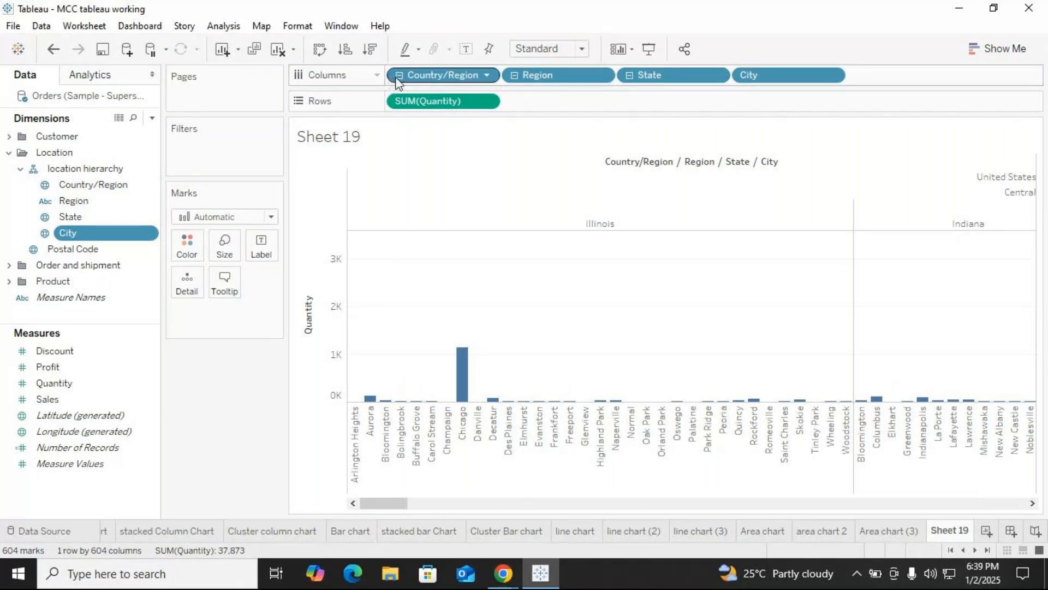
pyautogui.click(514, 76)
pyautogui.click(514, 76)
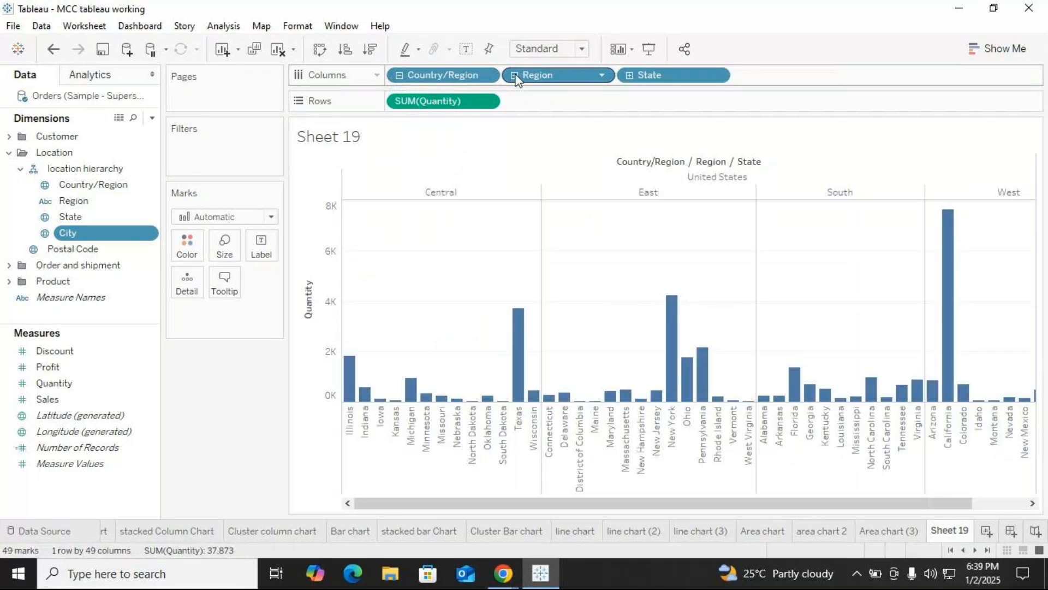
pyautogui.click(630, 75)
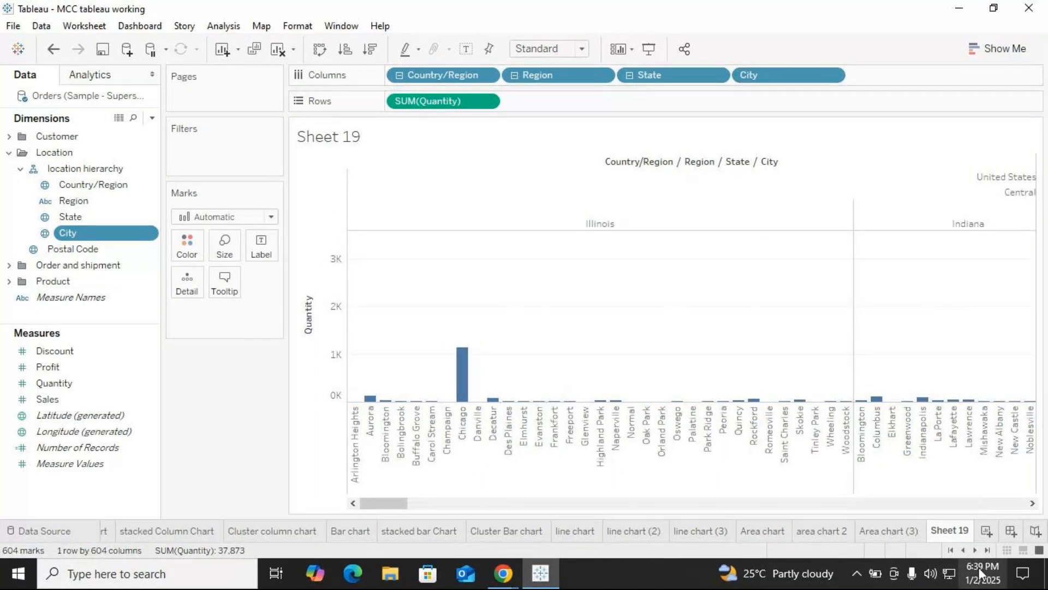
# Step: Rename the worksheet Sheet 19 as "hierarchy"
pyautogui.rightClick(950, 531)
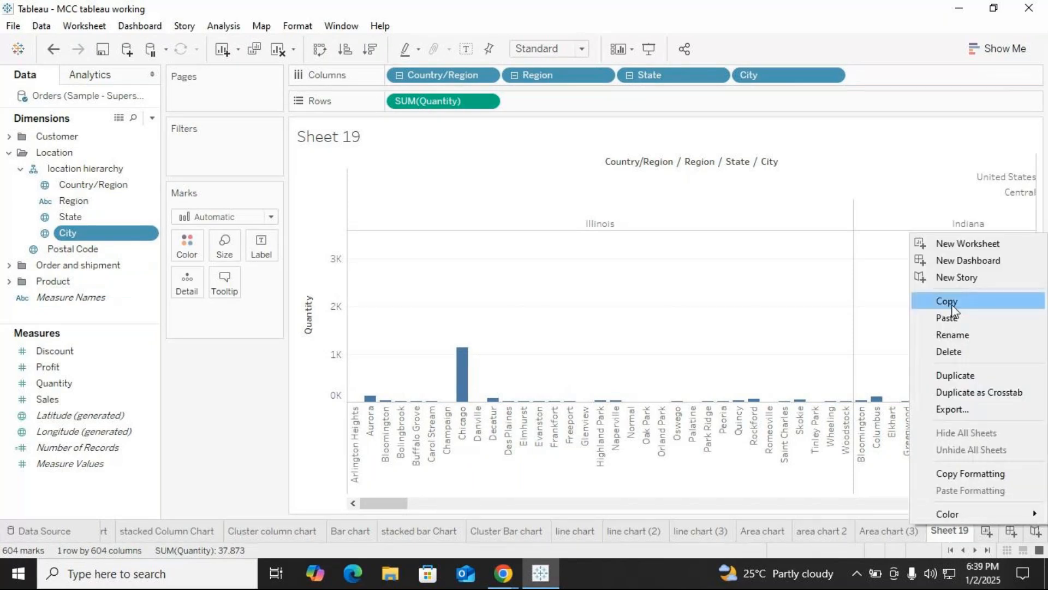
pyautogui.click(953, 335)
pyautogui.write('hi')
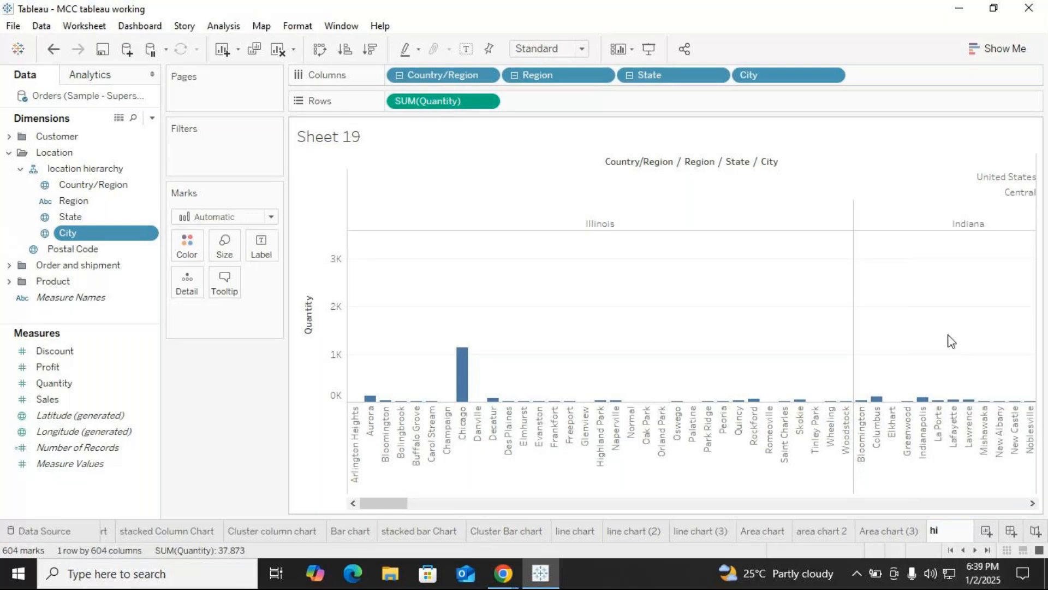
pyautogui.write('erarchy')
pyautogui.press('Return')
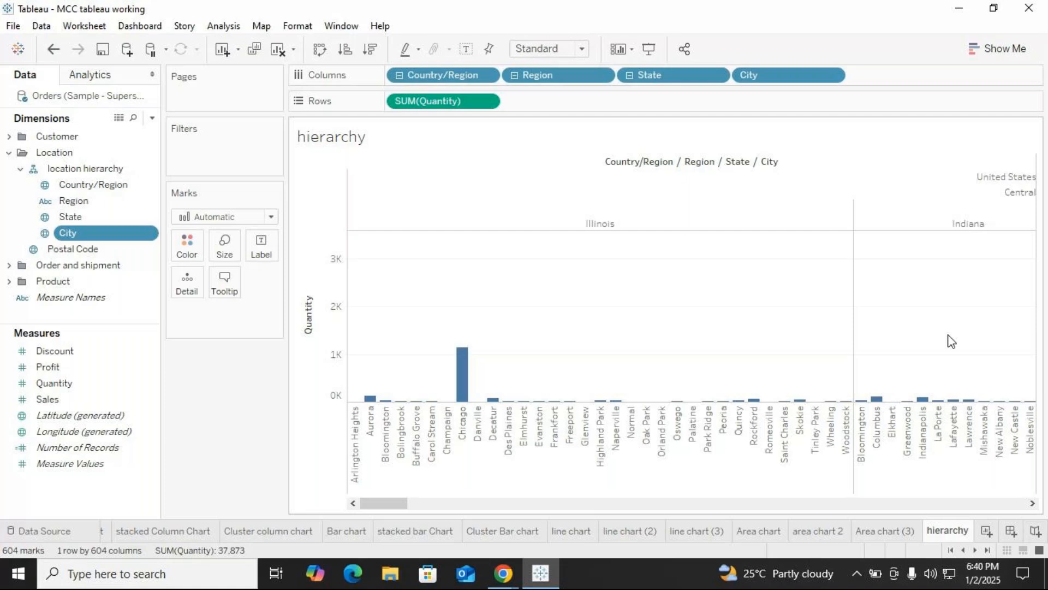
# Step: Switch to the GoTo Meeting window, mute the microphone and return to Tableau
pyautogui.click(510, 577)
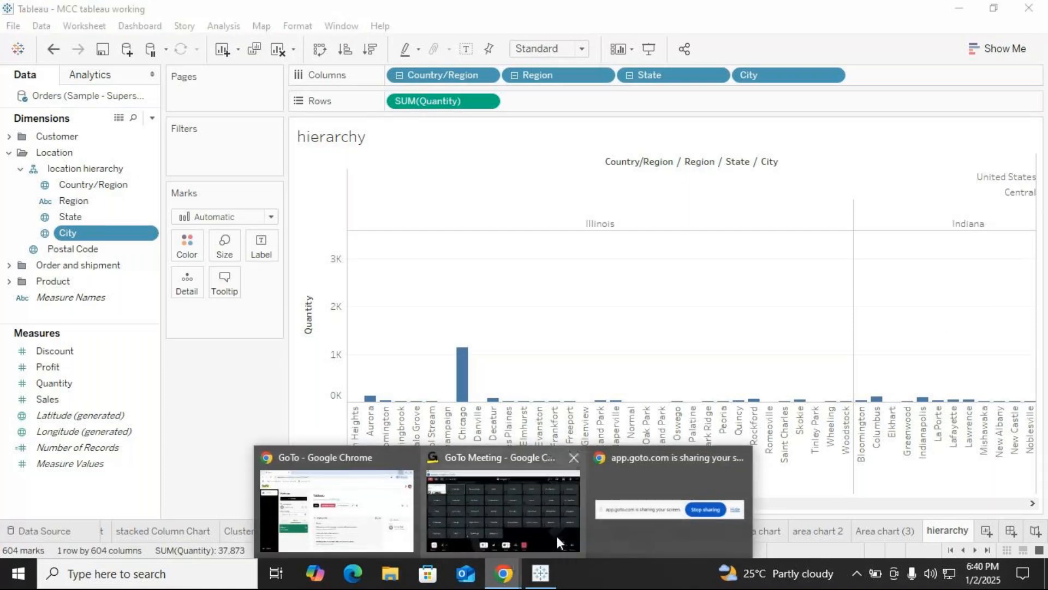
pyautogui.click(556, 536)
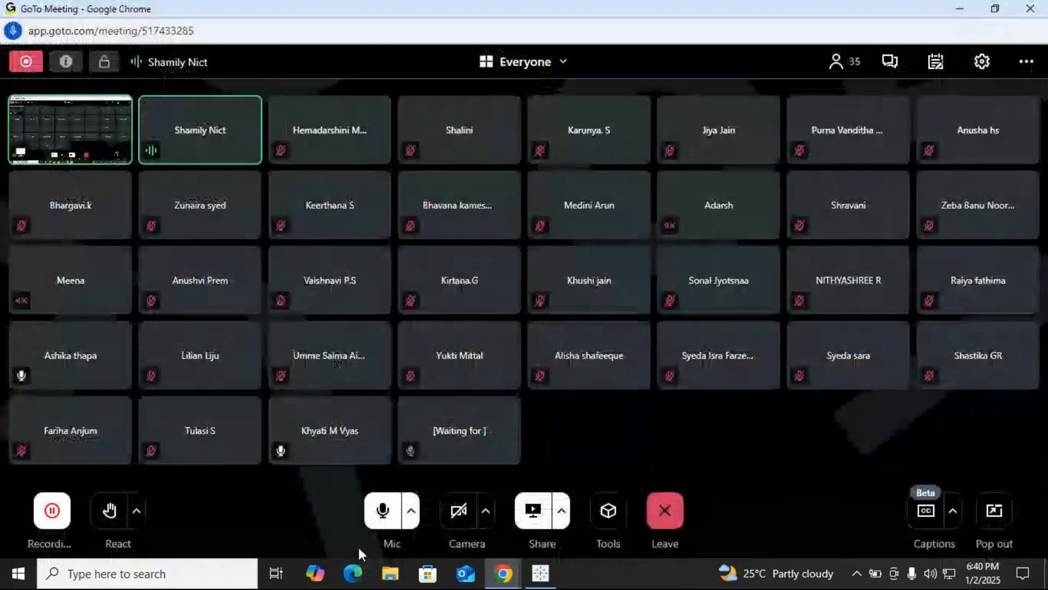
pyautogui.click(382, 514)
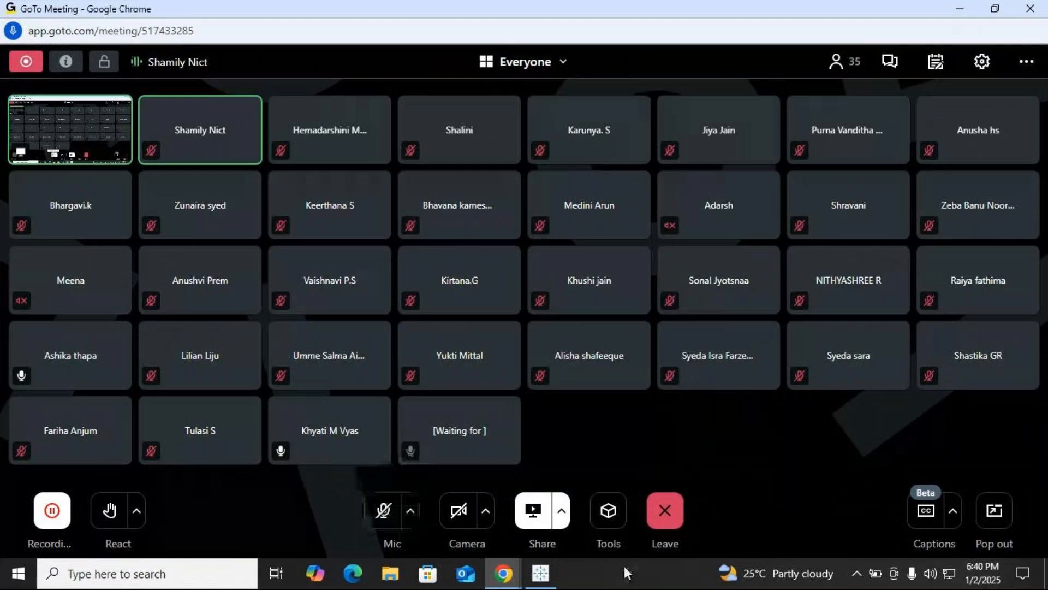
pyautogui.click(541, 574)
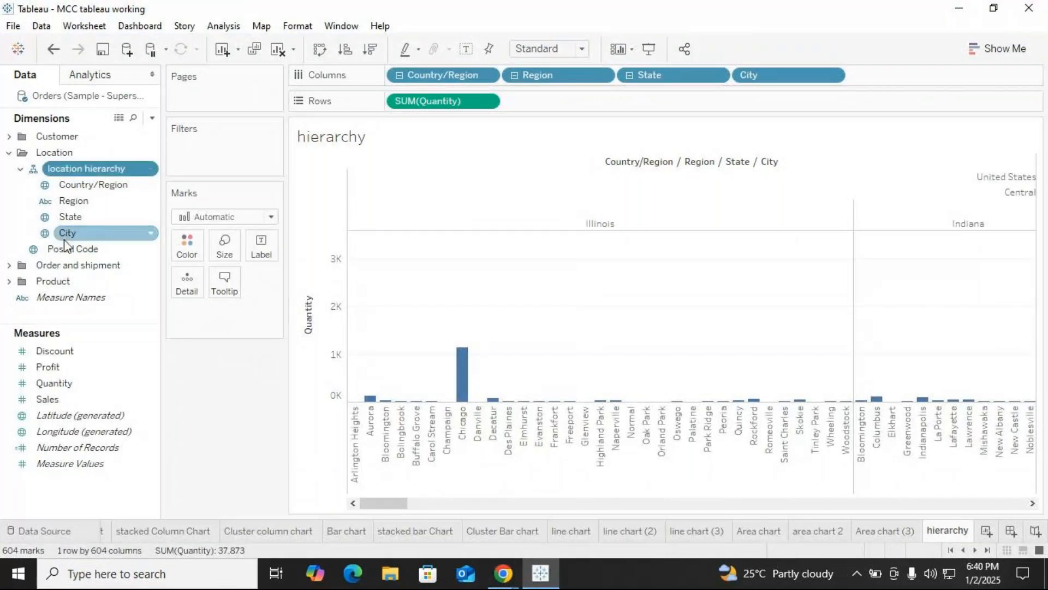
# Step: Switch to the GoTo Meeting window, unmute the microphone and return to Tableau
pyautogui.moveTo(503, 573)
pyautogui.click(526, 531)
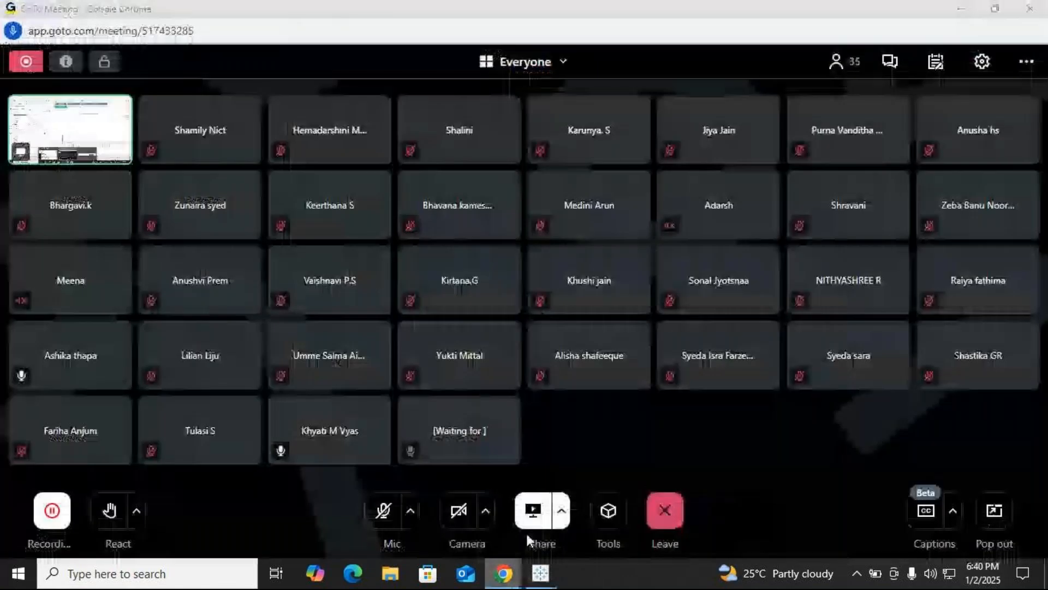
pyautogui.click(389, 539)
pyautogui.moveTo(542, 572)
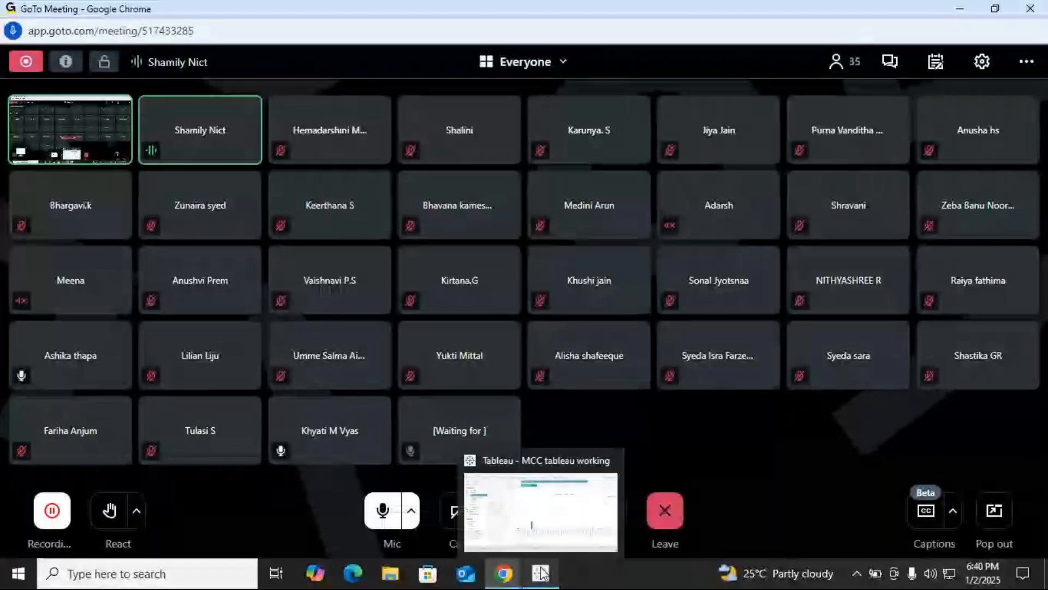
pyautogui.click(542, 510)
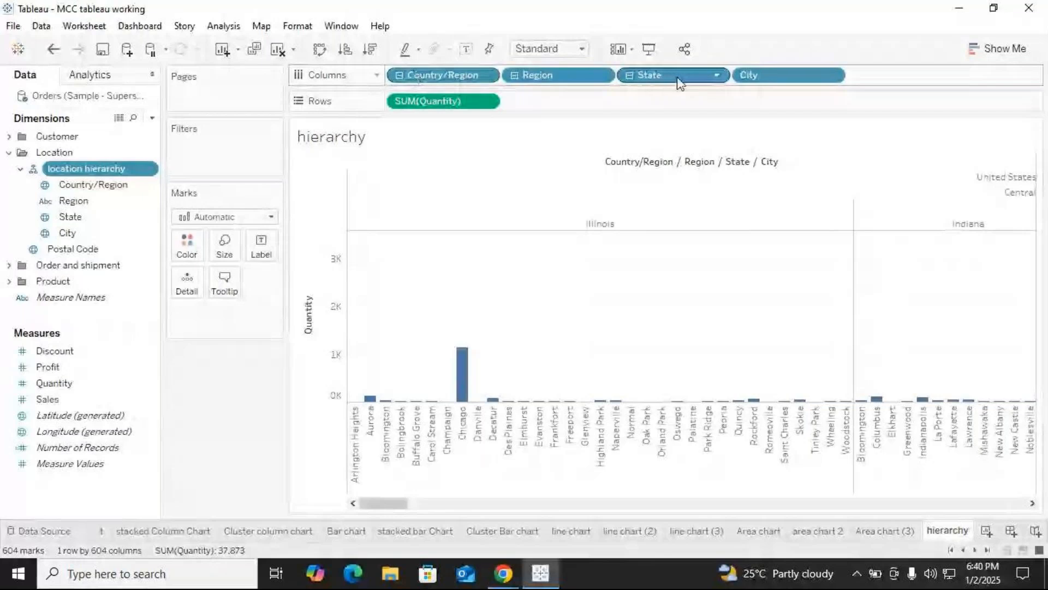
# Step: Check the participants in the GoTo Meeting window and return to the hierarchy worksheet in Tableau
pyautogui.moveTo(493, 576)
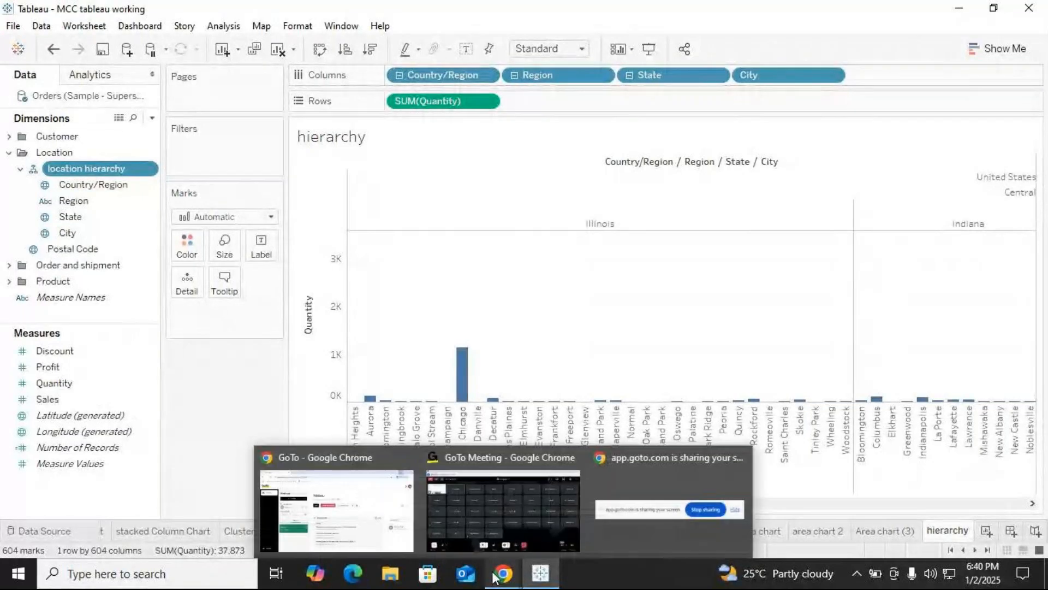
pyautogui.click(532, 536)
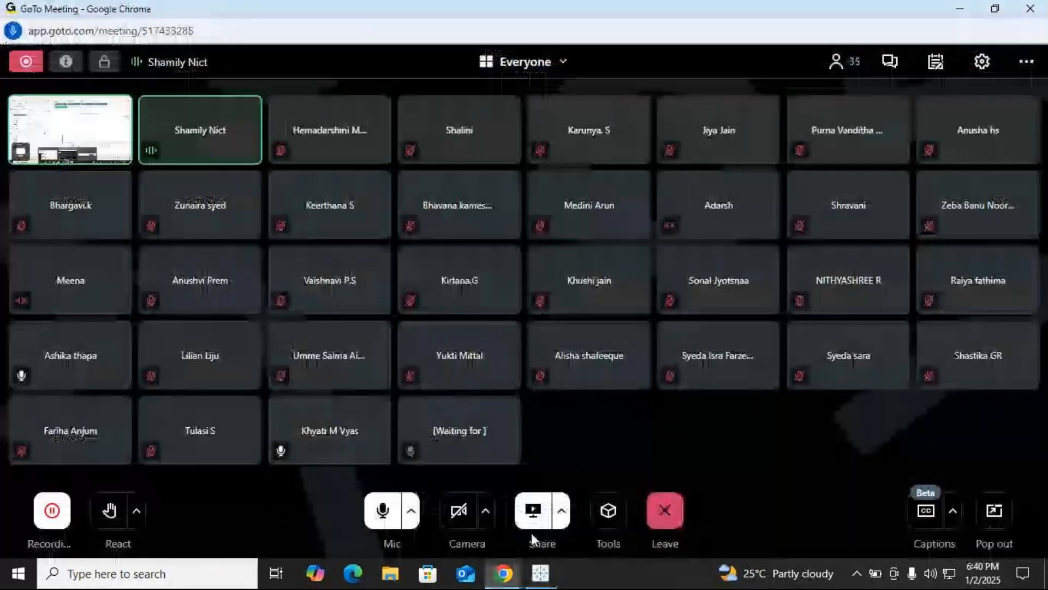
pyautogui.click(540, 573)
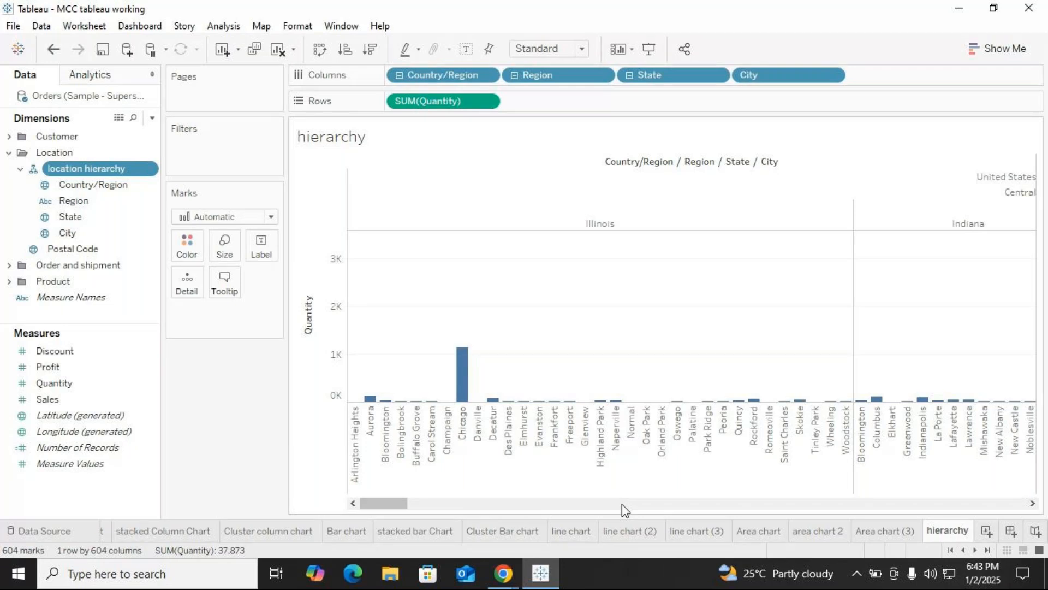
# Step: Switch to the GoTo Meeting window, restore it from full size and reduce its height so Tableau's shelves show above it
pyautogui.click(497, 576)
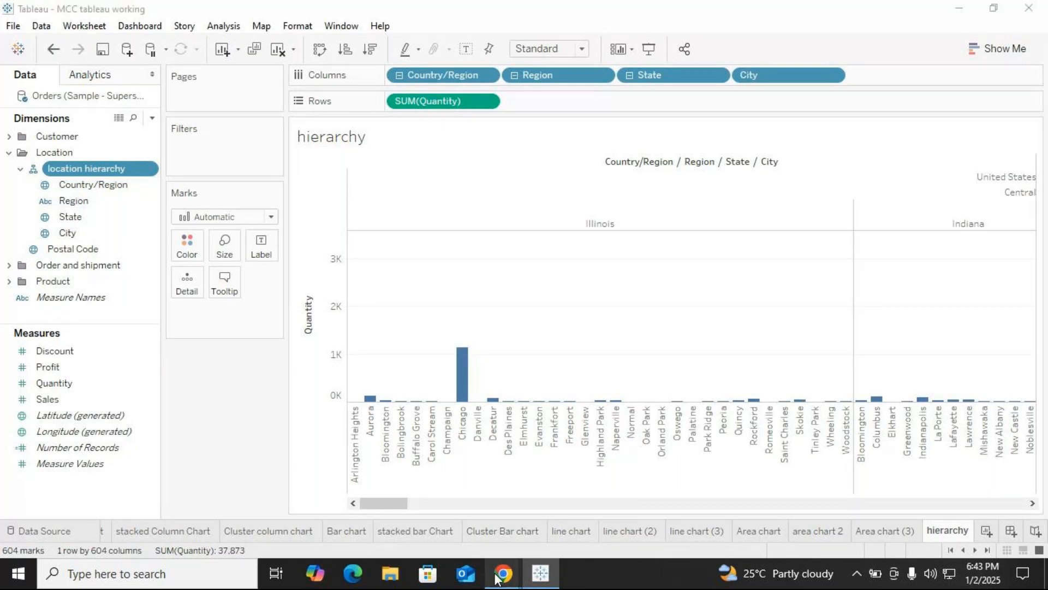
pyautogui.click(536, 545)
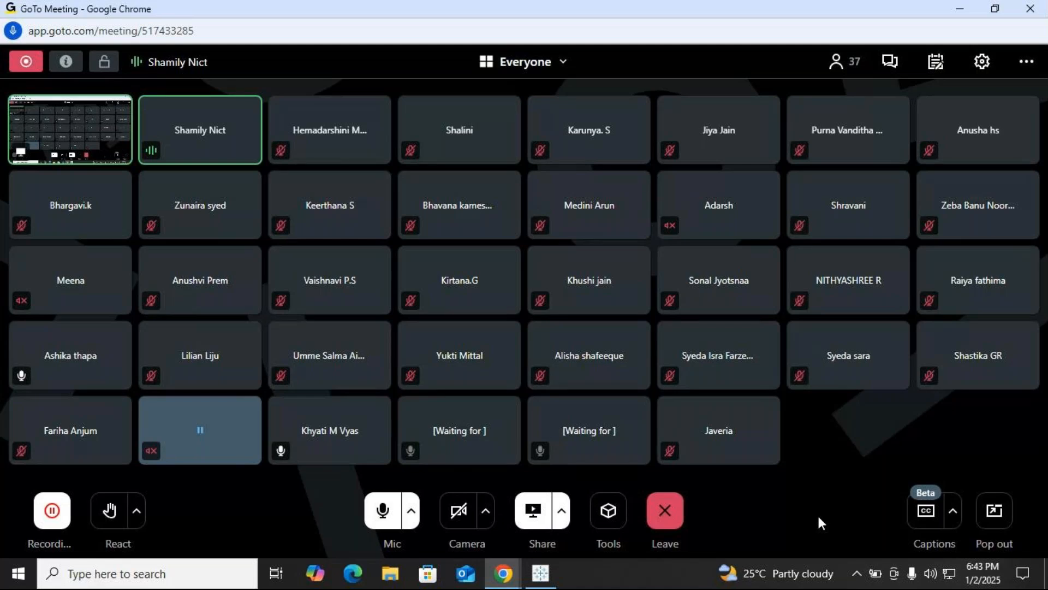
pyautogui.click(995, 11)
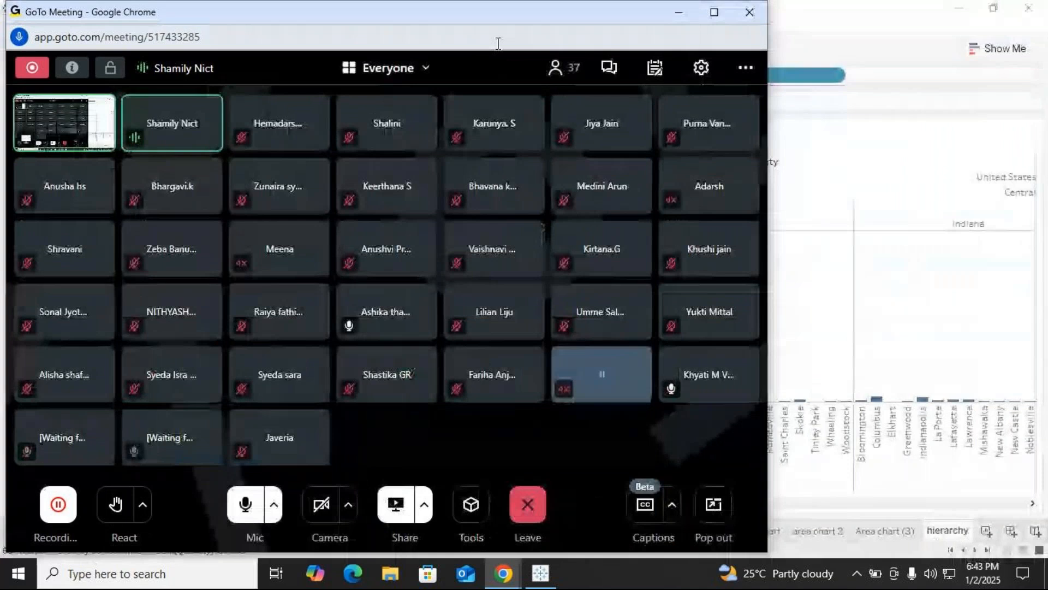
pyautogui.moveTo(506, 3); pyautogui.dragTo(506, 101)
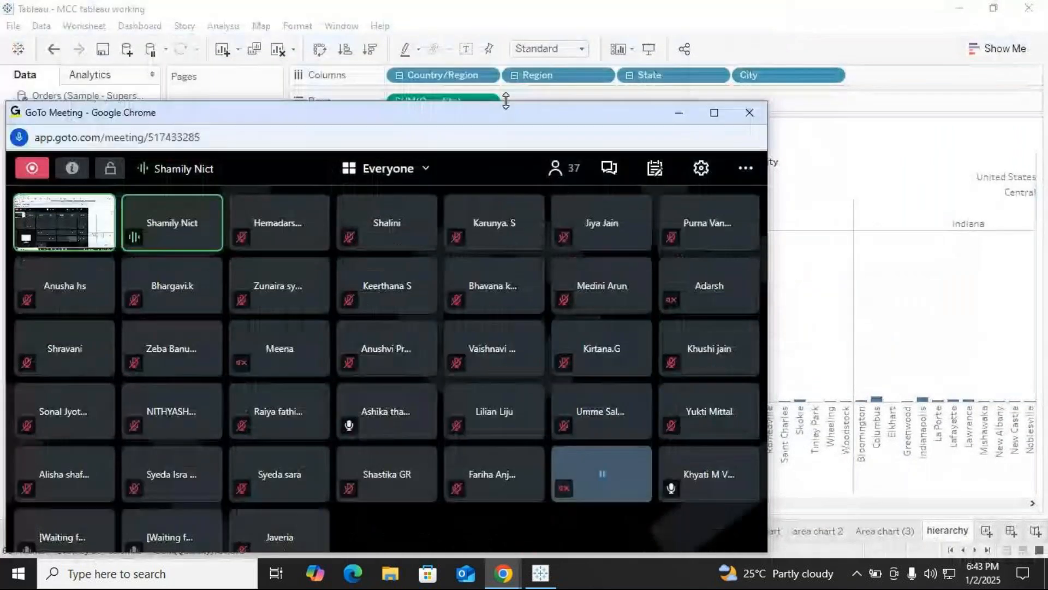
# Step: Minimize the GoTo Meeting window and switch back to the Tableau workbook
pyautogui.moveTo(519, 122); pyautogui.dragTo(766, 140)
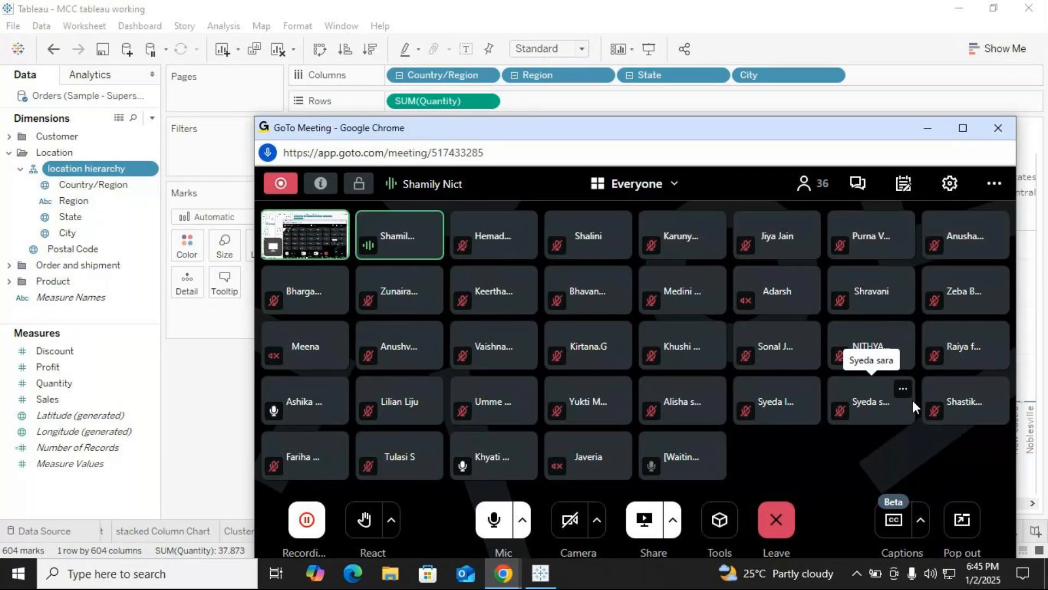
pyautogui.click(963, 129)
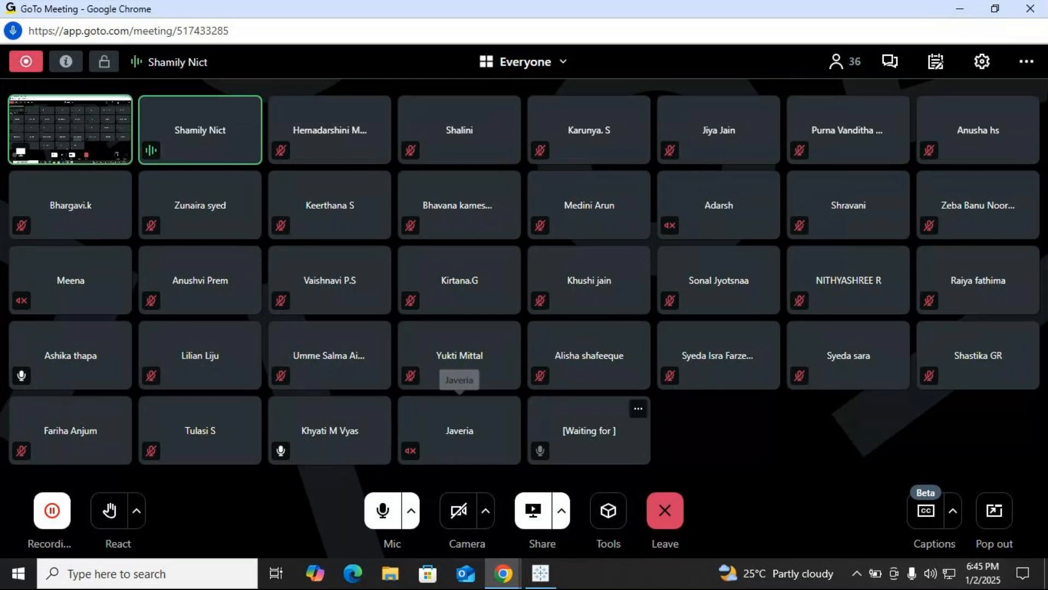
pyautogui.click(950, 8)
# Step: Duplicate the hierarchy worksheet and clear all fields from the copy
pyautogui.rightClick(947, 531)
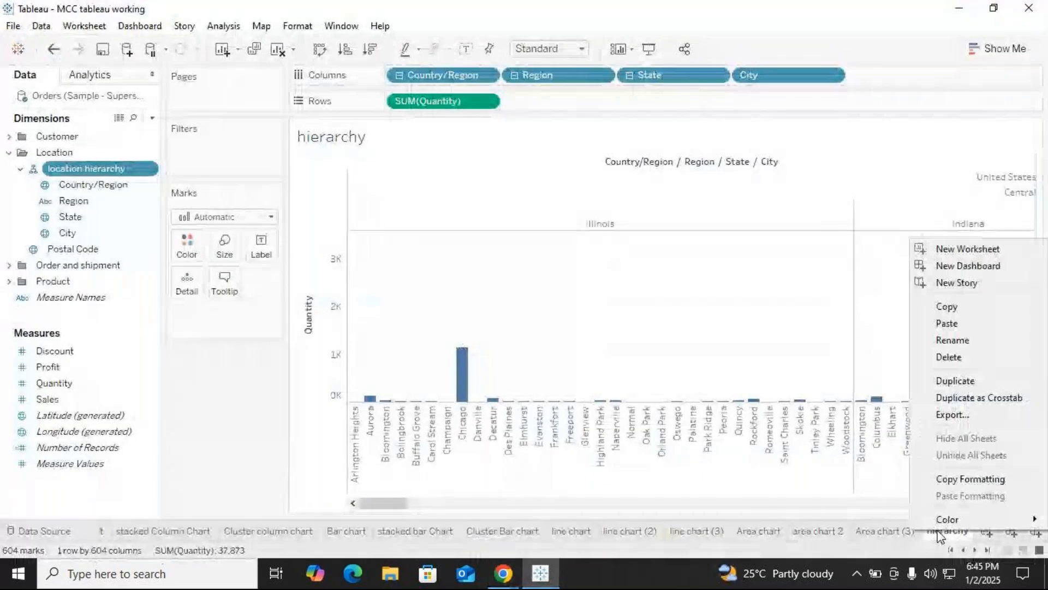
pyautogui.click(963, 383)
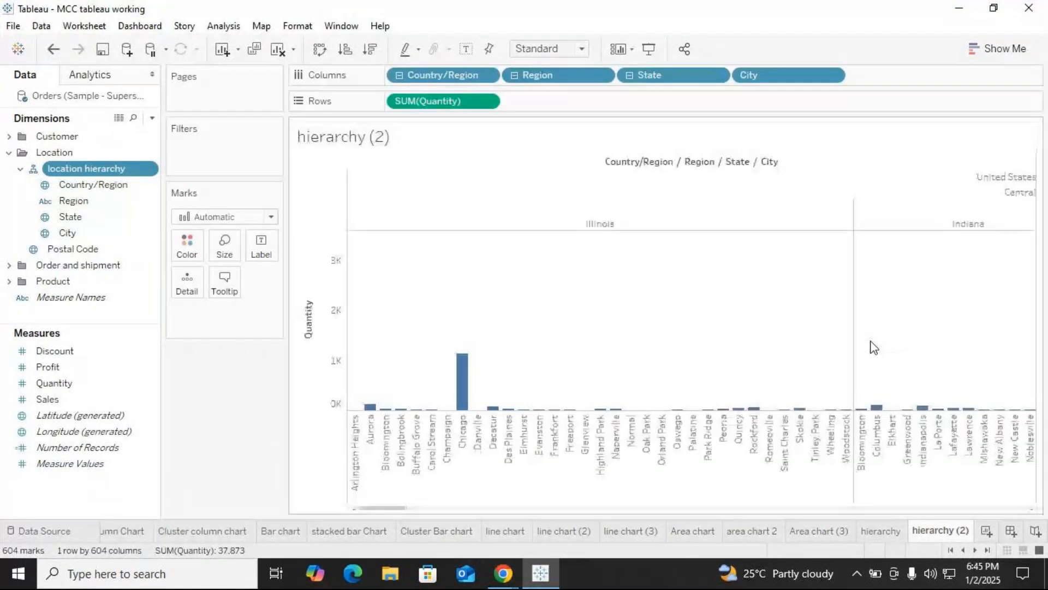
pyautogui.click(279, 47)
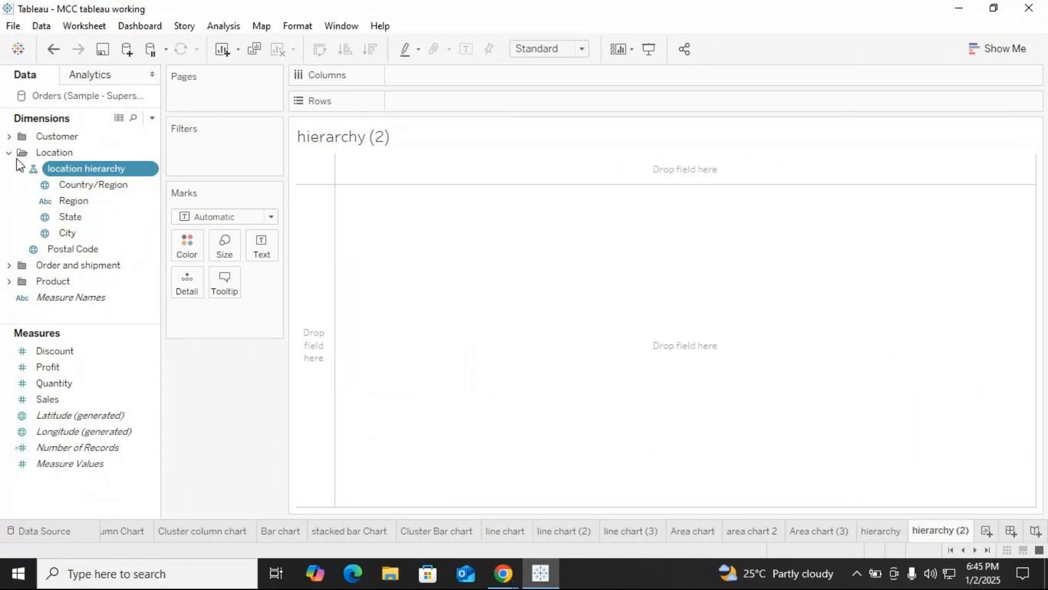
# Step: Place Category, Segment, Sub-Category and Product Name from the Product folder on Columns, and take Segment off again
pyautogui.click(9, 153)
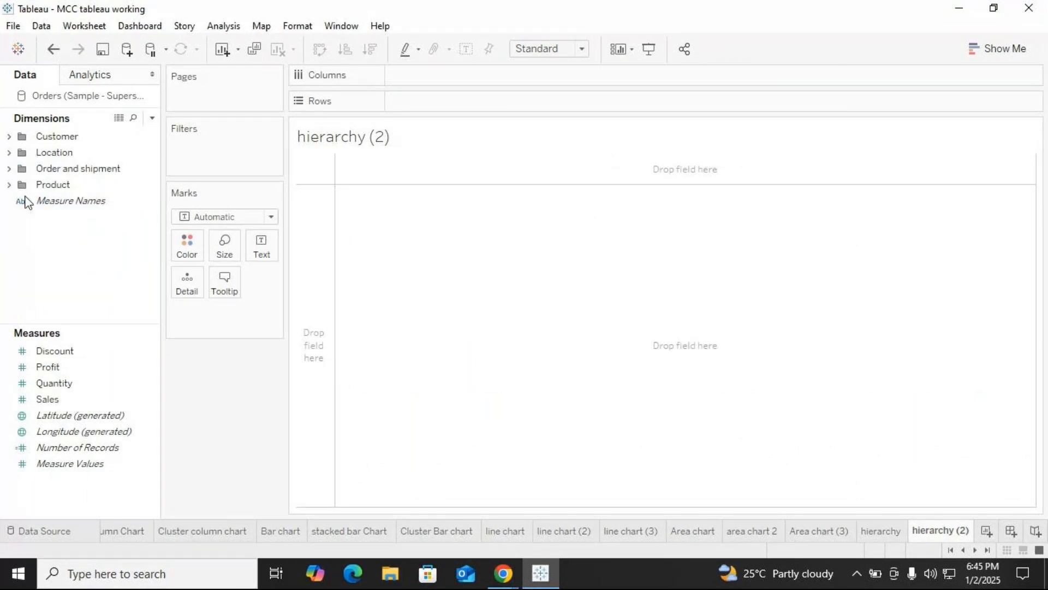
pyautogui.click(9, 185)
pyautogui.moveTo(66, 201); pyautogui.dragTo(414, 74)
pyautogui.moveTo(67, 249); pyautogui.dragTo(546, 79)
pyautogui.moveTo(76, 265); pyautogui.dragTo(683, 88)
pyautogui.moveTo(78, 232)
pyautogui.mouseDown()
pyautogui.moveTo(601, 144)
pyautogui.moveTo(797, 80)
pyautogui.mouseUp()
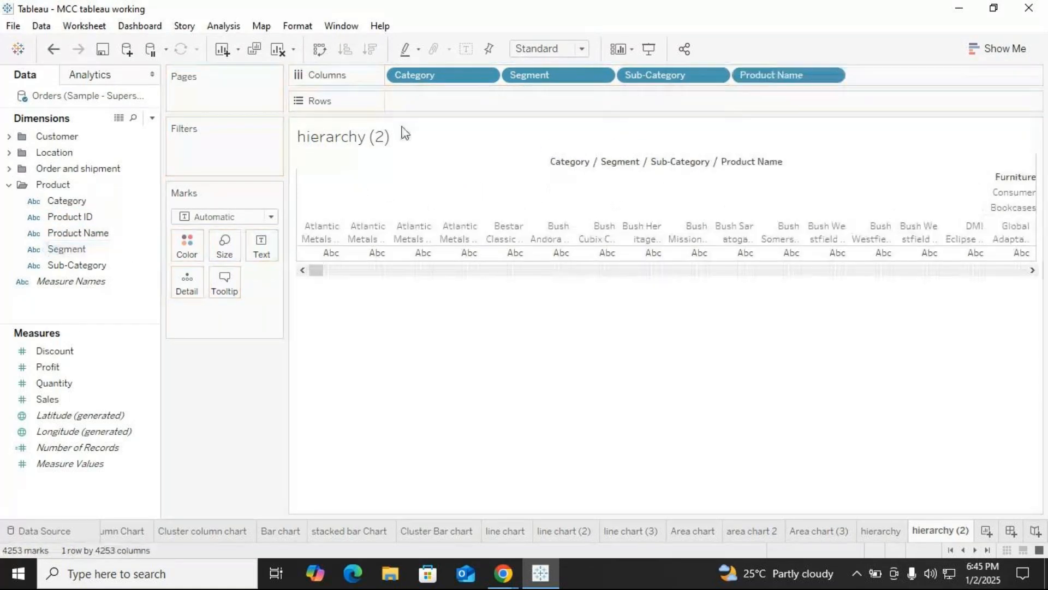
pyautogui.moveTo(558, 71); pyautogui.dragTo(122, 244)
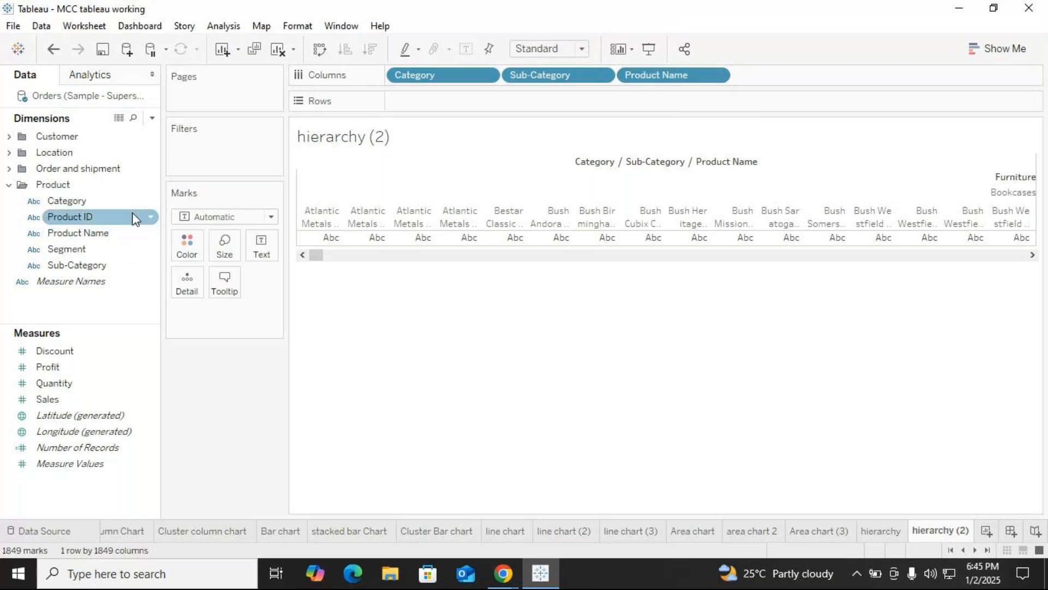
# Step: Create a hierarchy from the Category dimension and name it PDT hierarchy
pyautogui.click(152, 203)
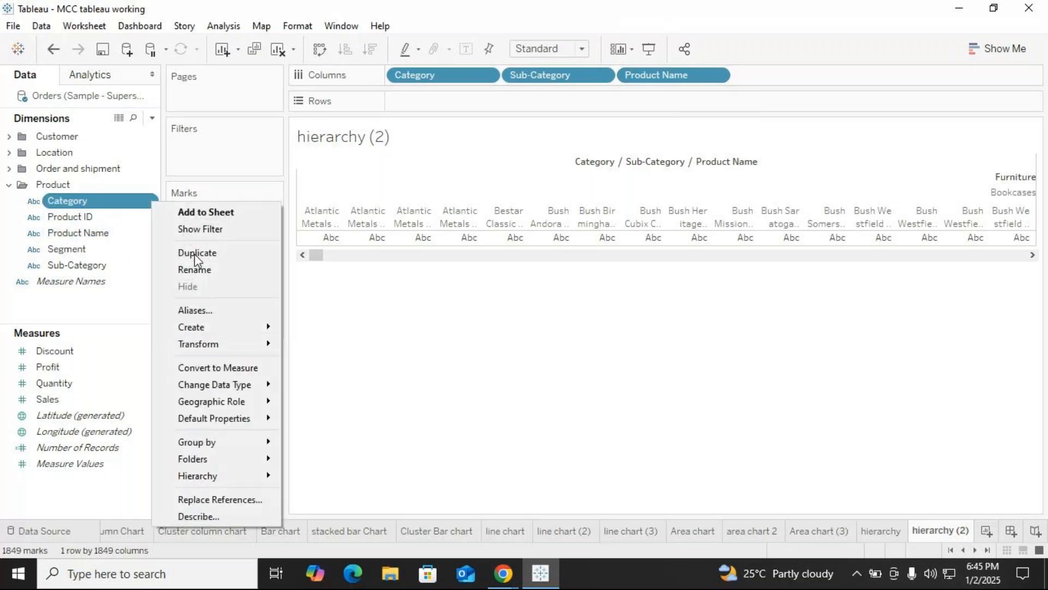
pyautogui.moveTo(224, 477)
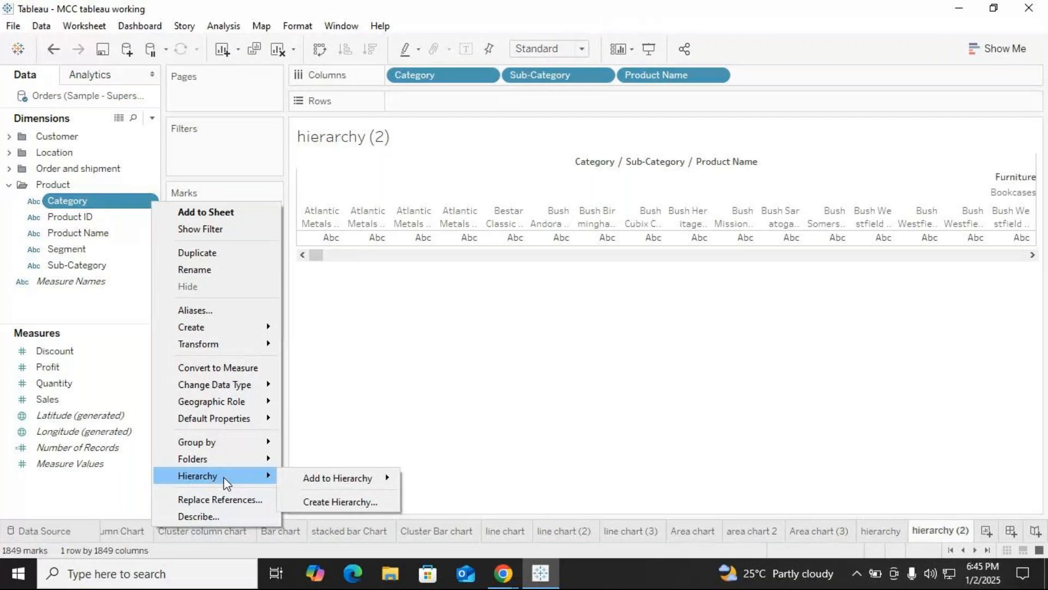
pyautogui.click(340, 501)
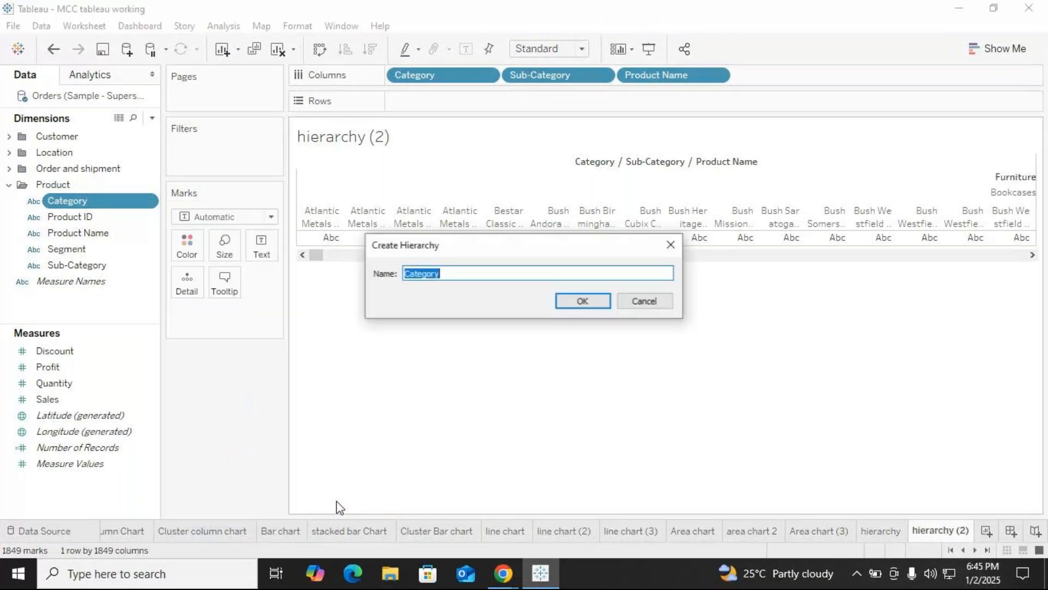
pyautogui.write('PD')
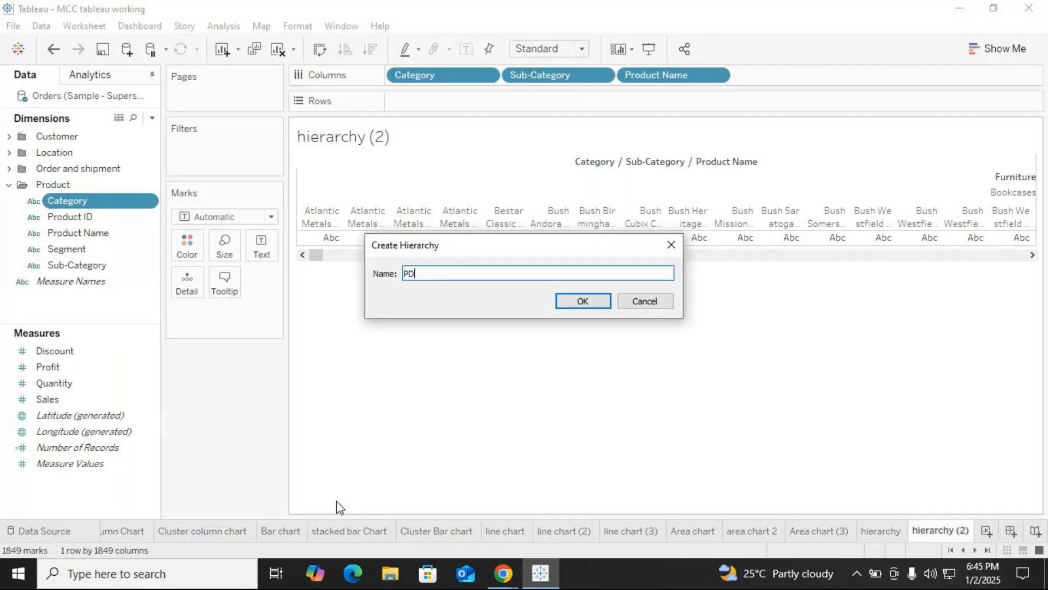
pyautogui.write('T hierarchy')
pyautogui.press('Return')
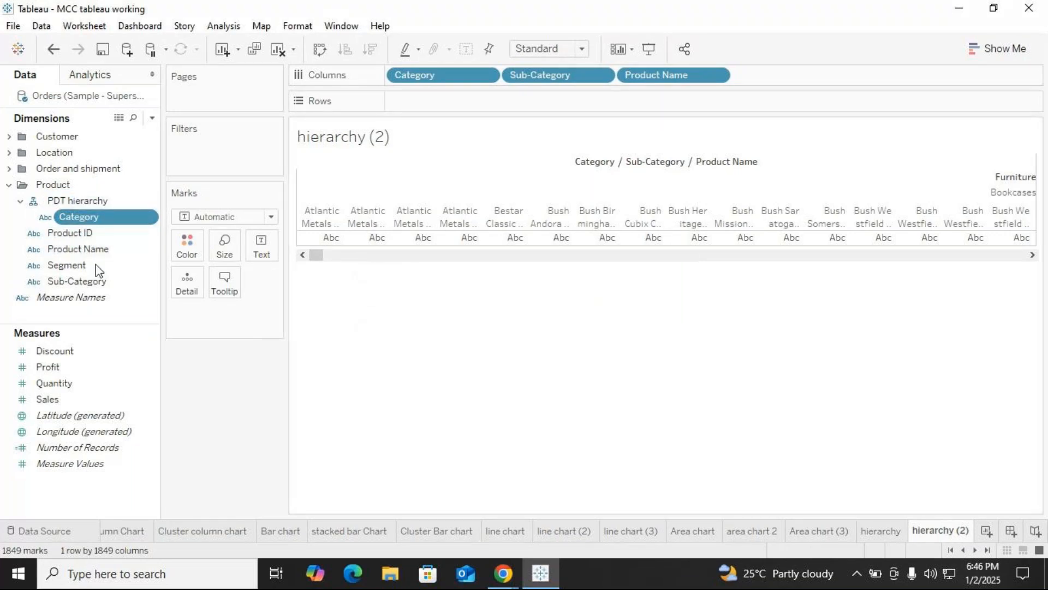
# Step: Add Sub-Category and Product Name, in that order, to the PDT hierarchy below Category
pyautogui.rightClick(90, 283)
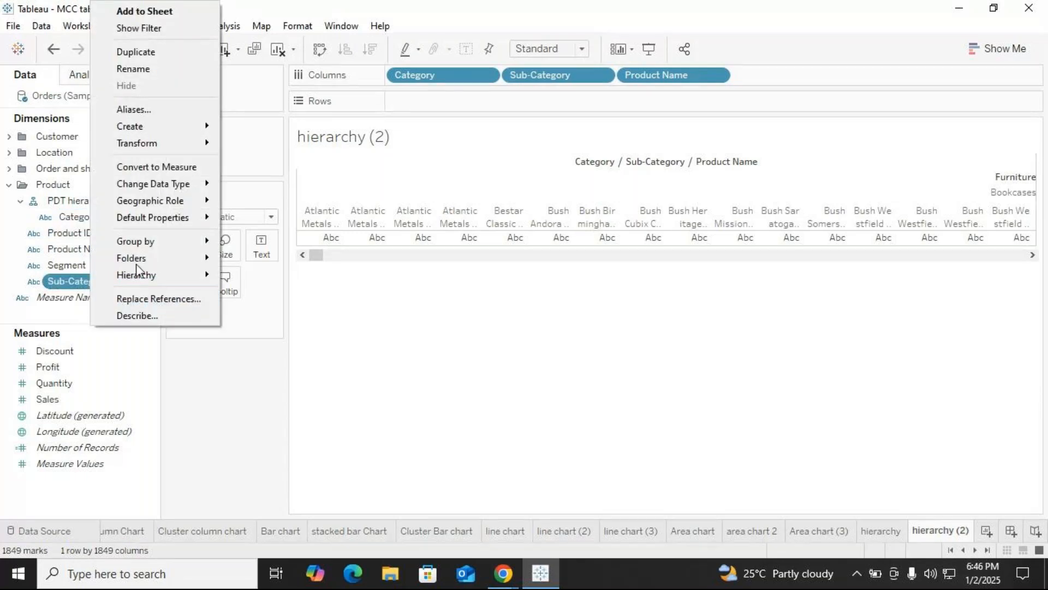
pyautogui.moveTo(140, 276)
pyautogui.moveTo(291, 286)
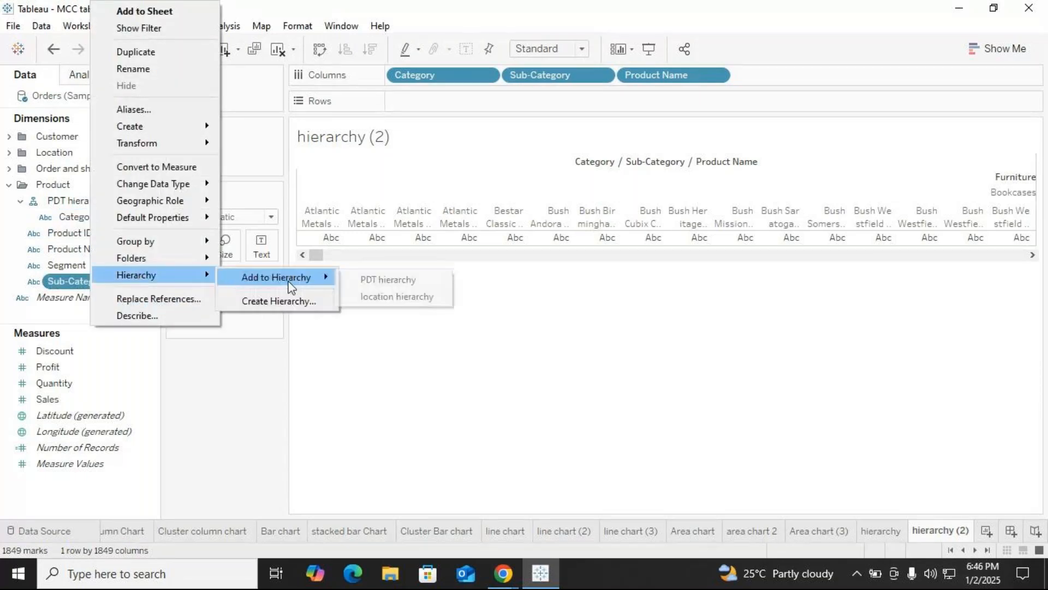
pyautogui.click(423, 279)
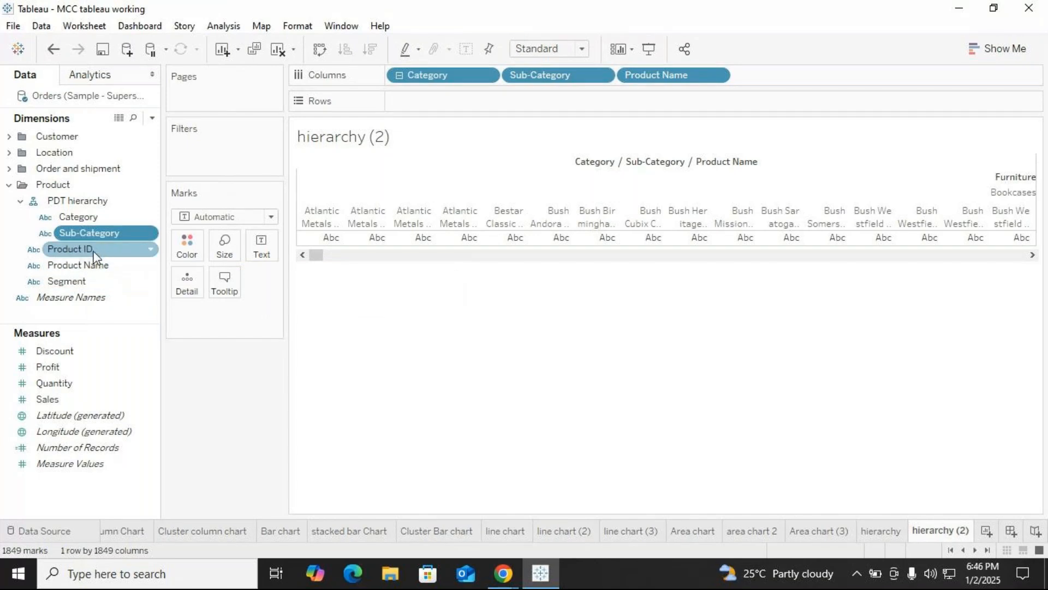
pyautogui.click(98, 268)
pyautogui.rightClick(98, 267)
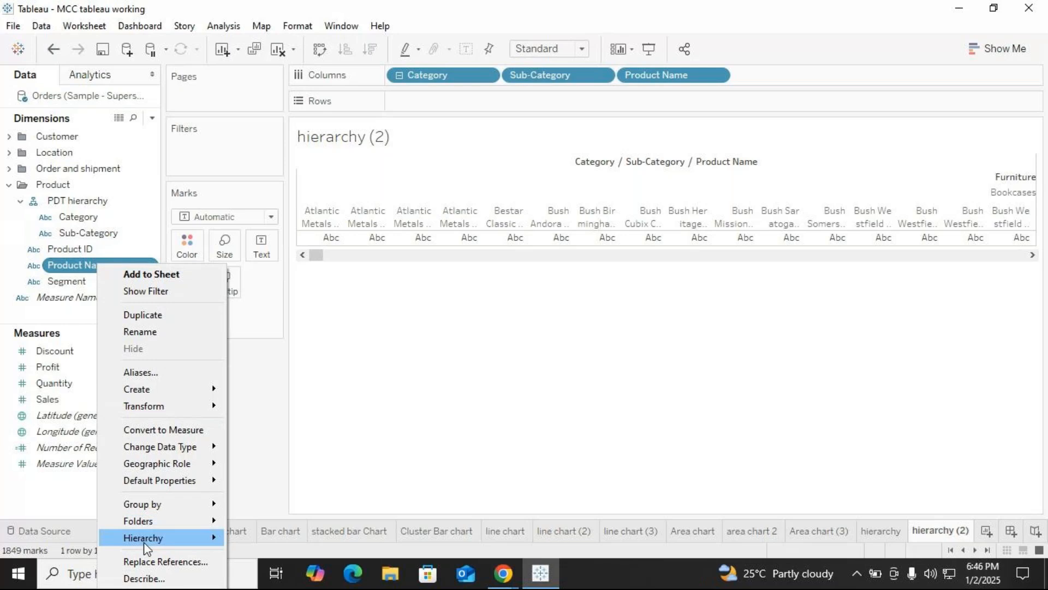
pyautogui.moveTo(148, 543)
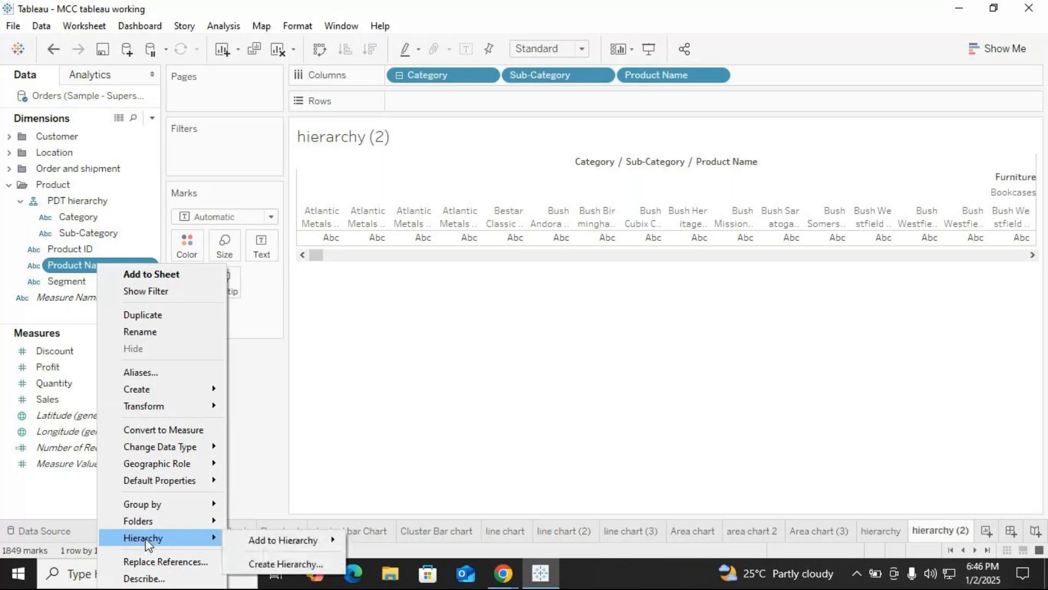
pyautogui.moveTo(273, 541)
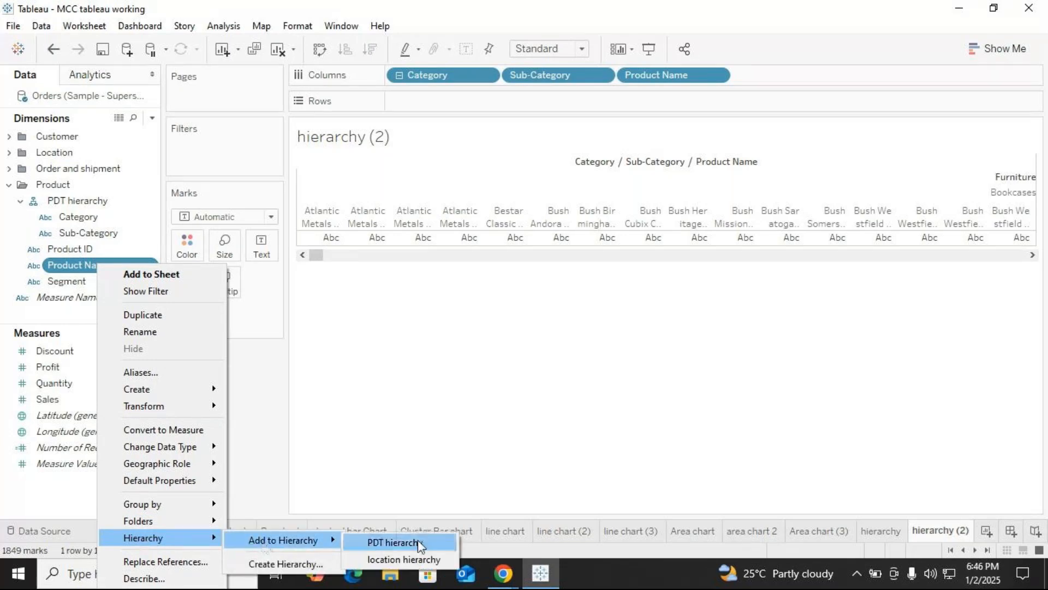
pyautogui.click(401, 541)
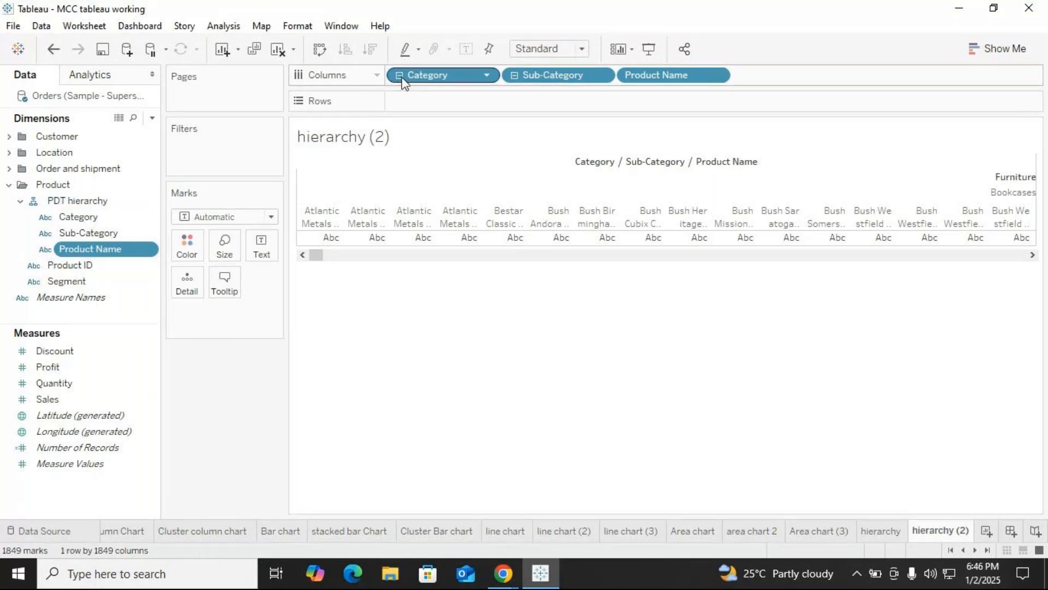
# Step: Collapse the Columns hierarchy to Category level and plot the sum of Profit on Rows
pyautogui.click(399, 76)
pyautogui.click(400, 76)
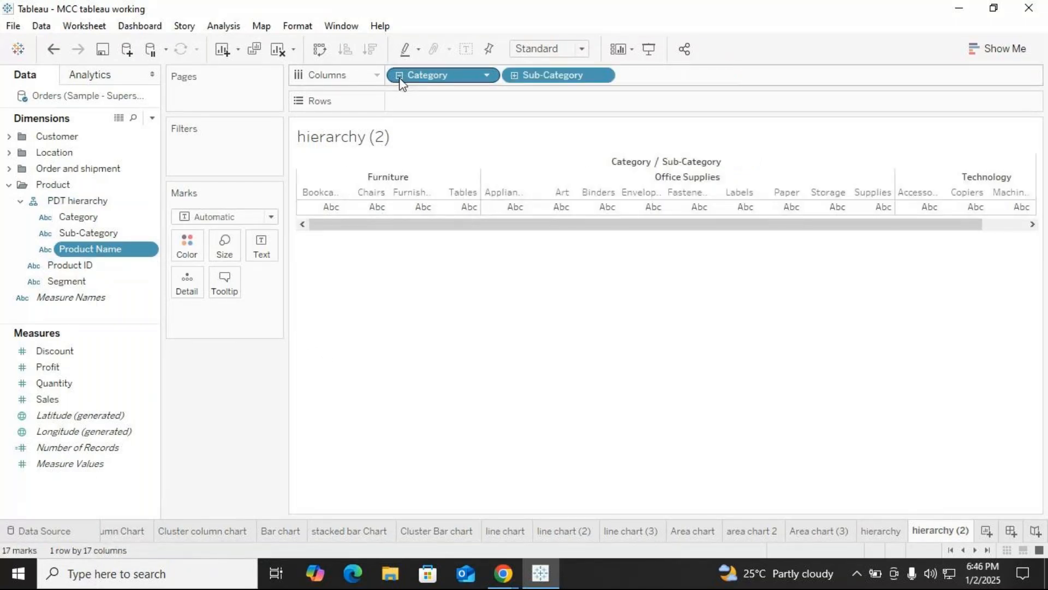
pyautogui.click(400, 76)
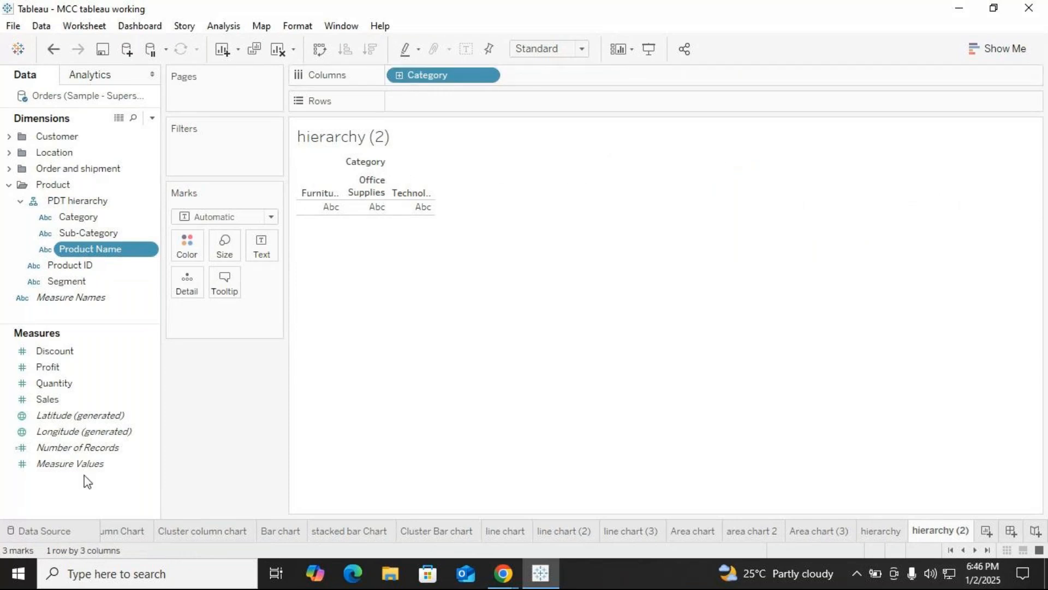
pyautogui.moveTo(54, 363); pyautogui.dragTo(408, 94)
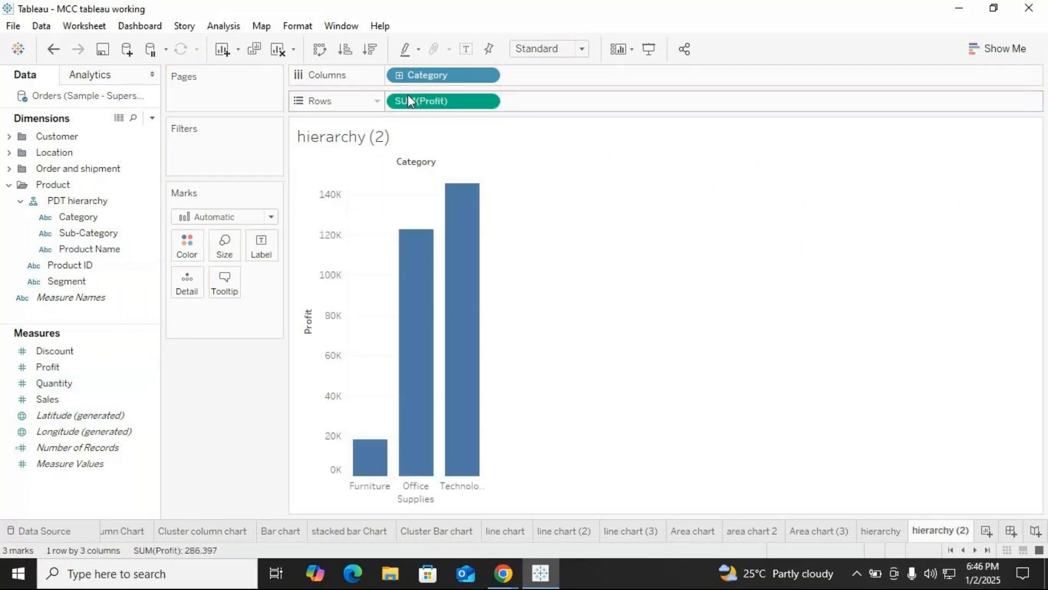
# Step: Drill the Profit chart down to Product Name and back up, leaving it expanded to Sub-Category level
pyautogui.click(348, 492)
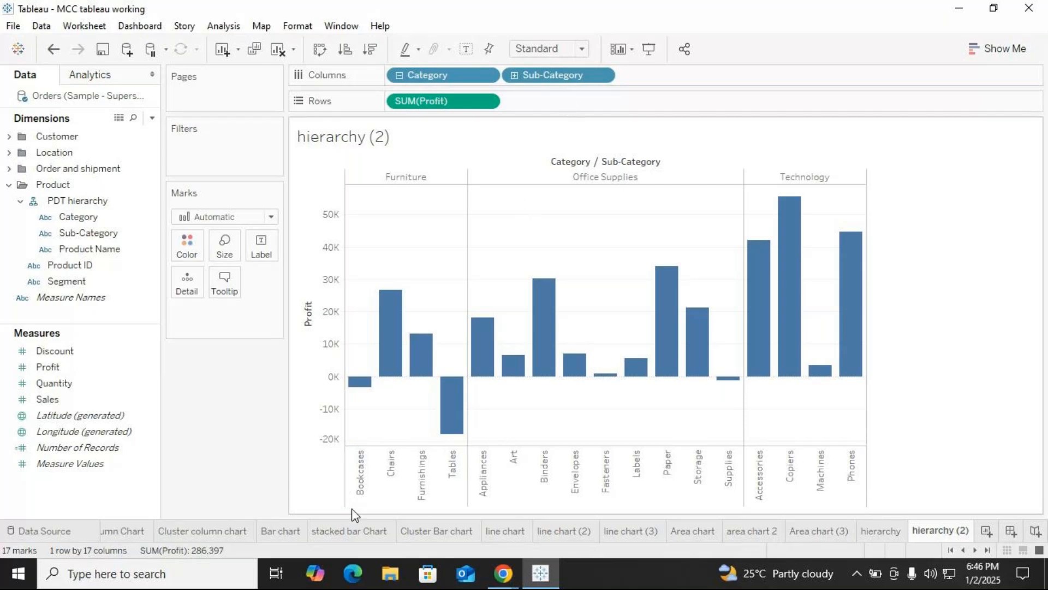
pyautogui.moveTo(352, 497)
pyautogui.click(347, 477)
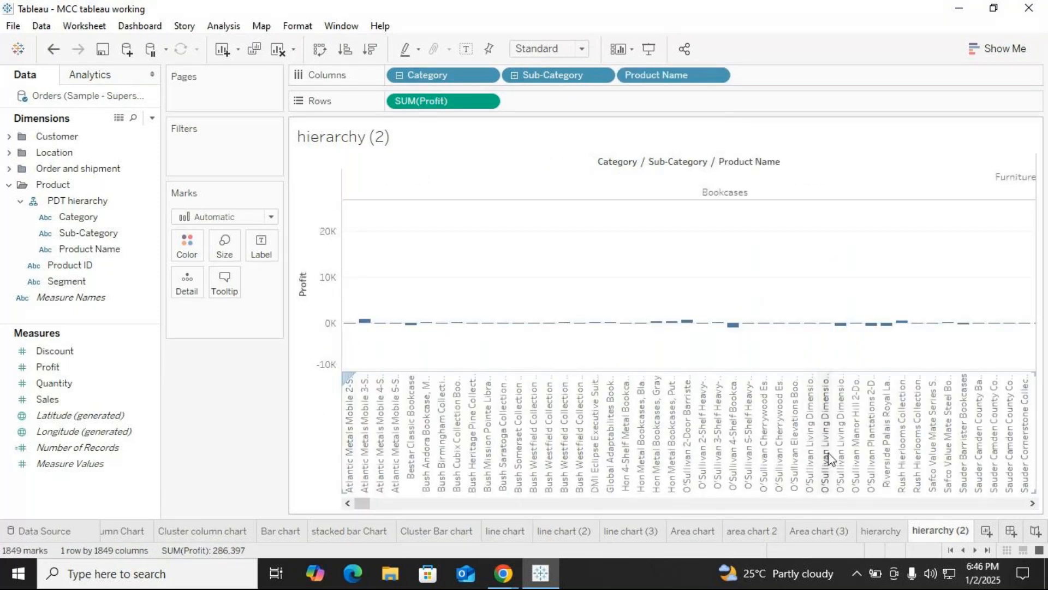
pyautogui.click(399, 75)
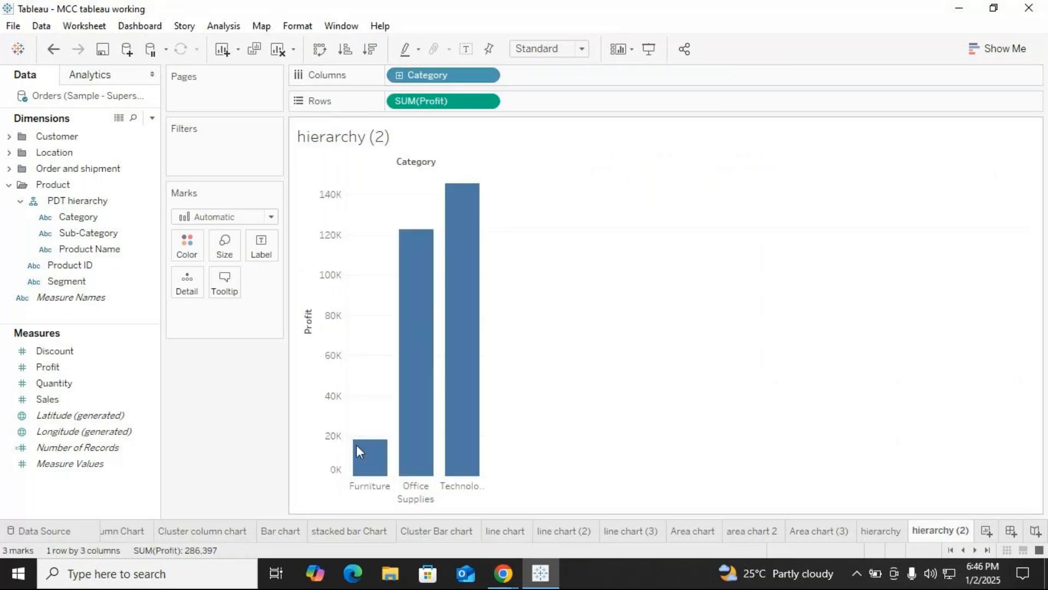
pyautogui.click(349, 492)
# Step: On the hierarchy sheet, collapse the chart to Country/Region and drill down through Region and State to City
pyautogui.click(867, 534)
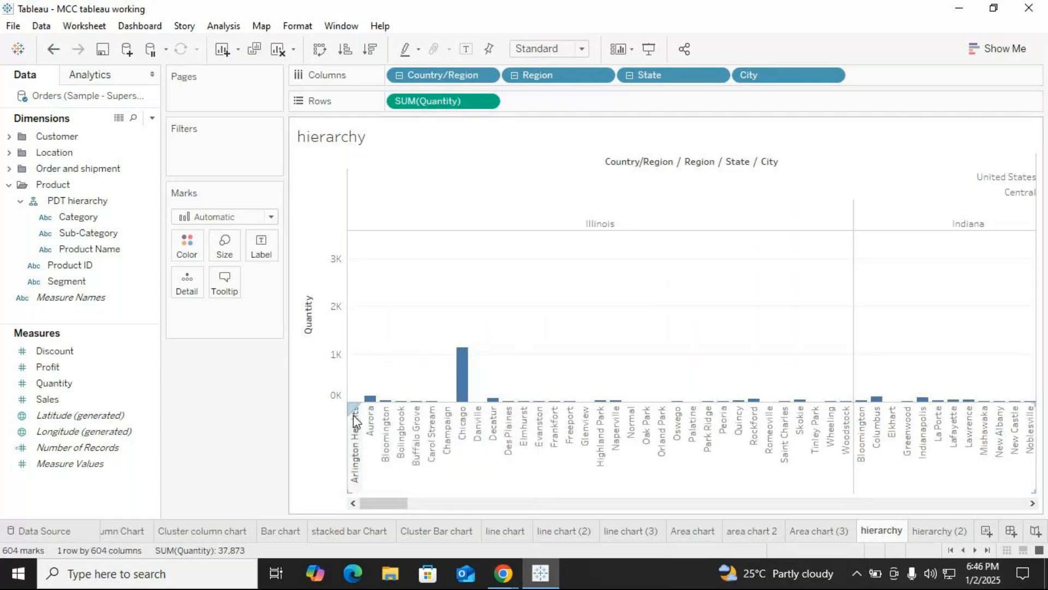
pyautogui.click(399, 75)
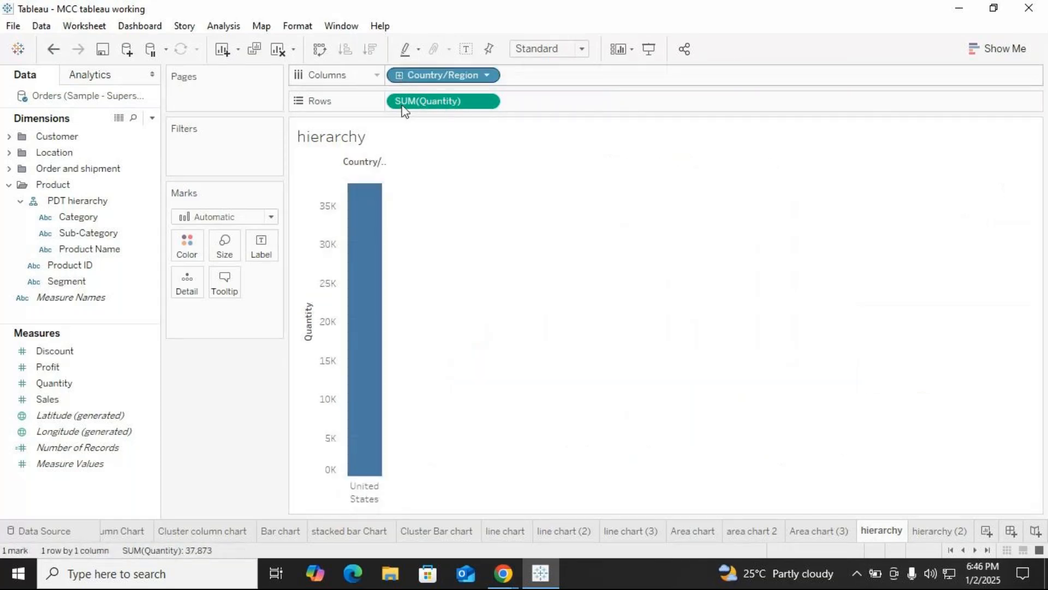
pyautogui.click(343, 492)
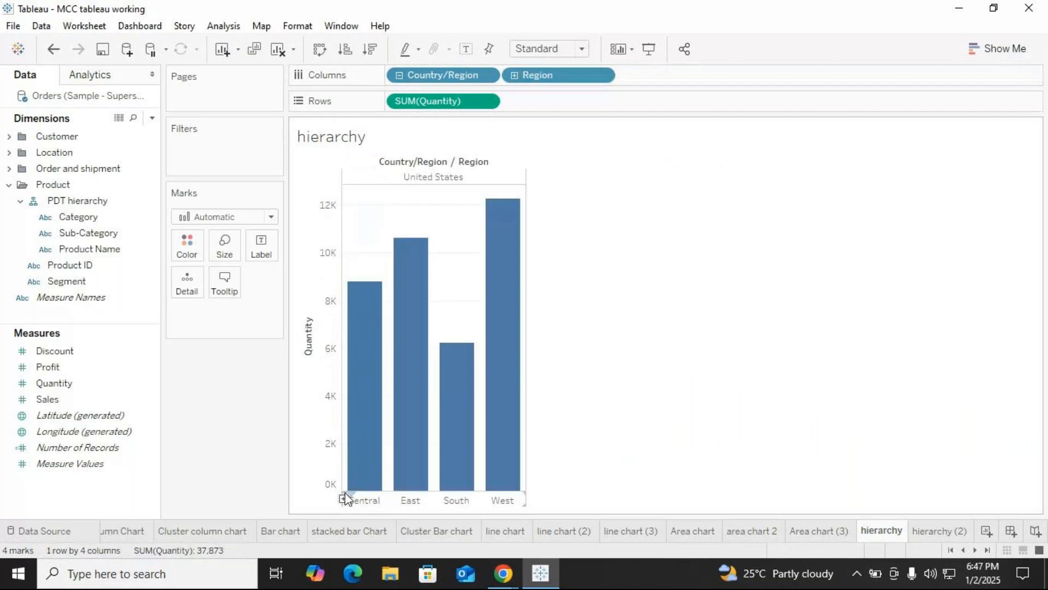
pyautogui.click(344, 499)
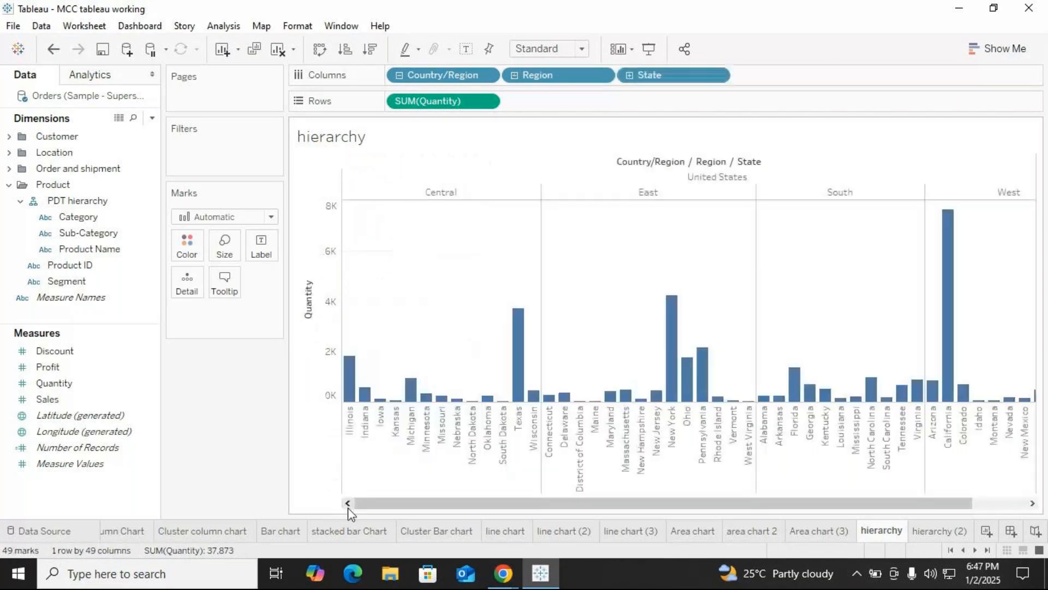
pyautogui.click(343, 448)
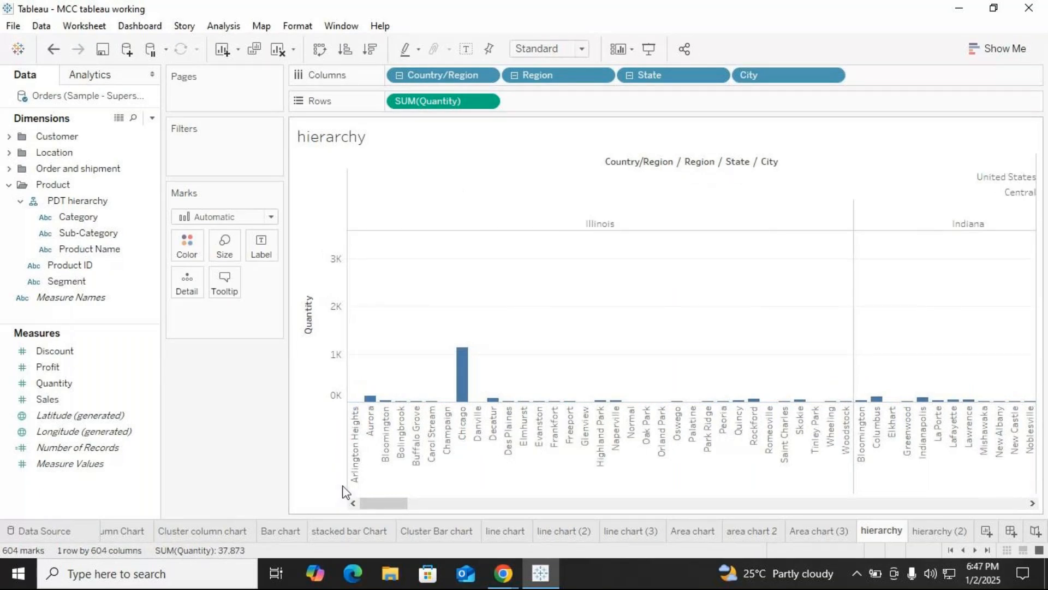
# Step: Roll the location chart up from City, leave it expanded to State level, and return to the hierarchy (2) sheet
pyautogui.click(631, 75)
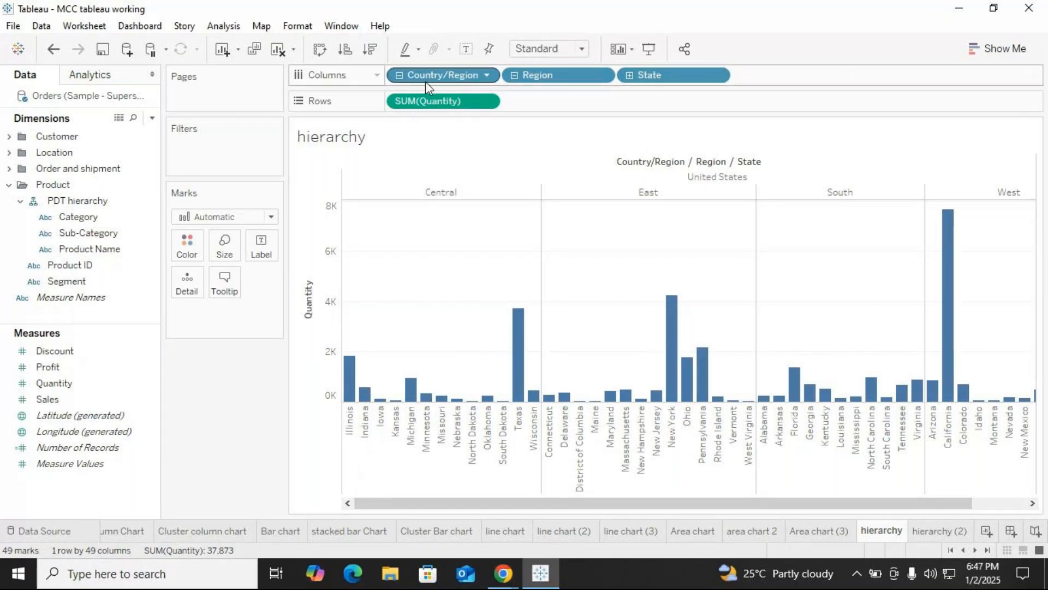
pyautogui.click(399, 76)
pyautogui.click(399, 75)
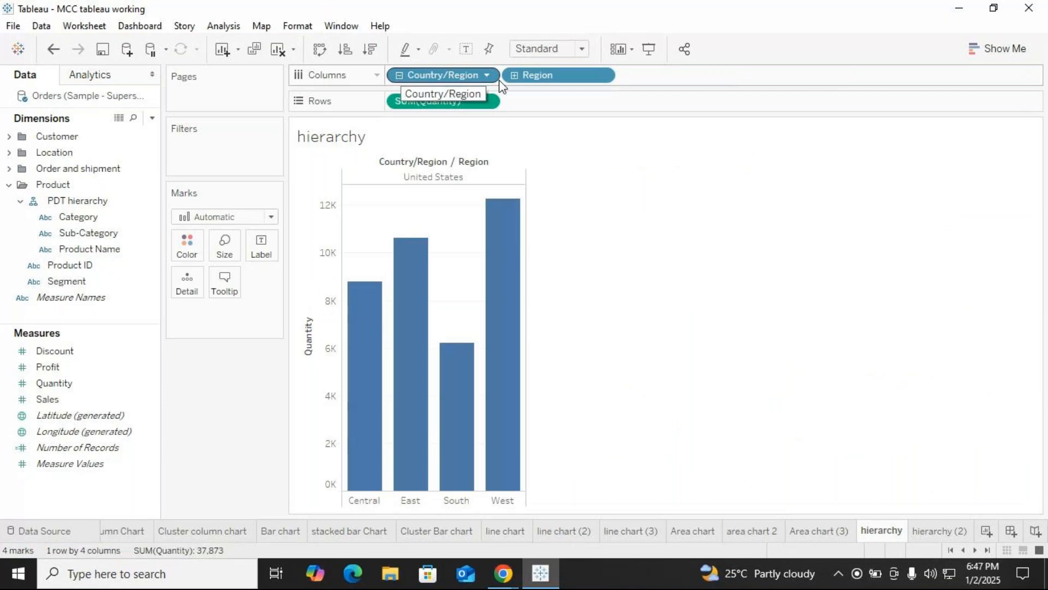
pyautogui.click(516, 75)
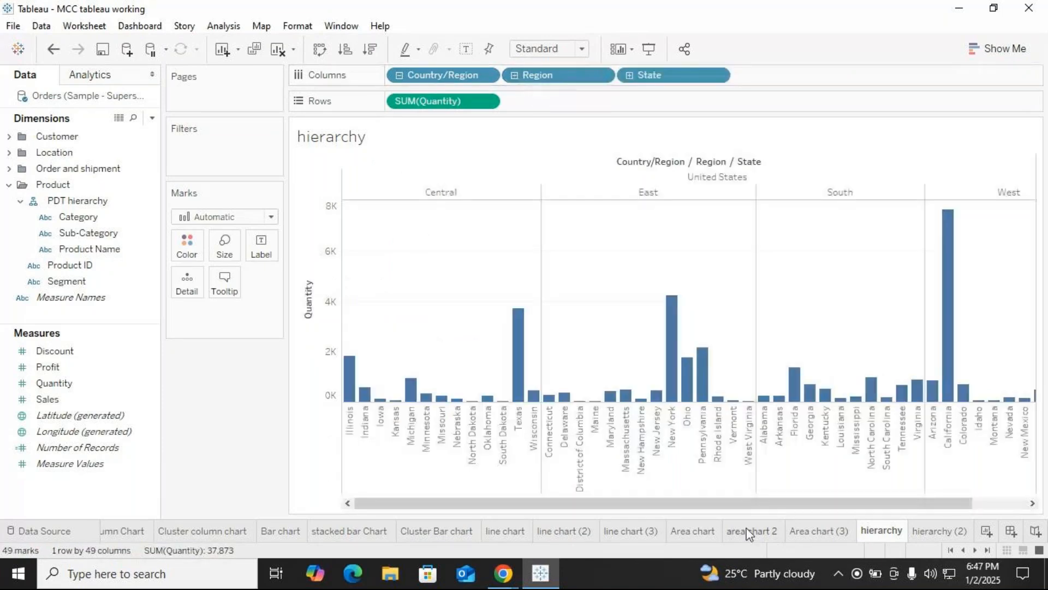
pyautogui.moveTo(760, 524)
pyautogui.click(938, 531)
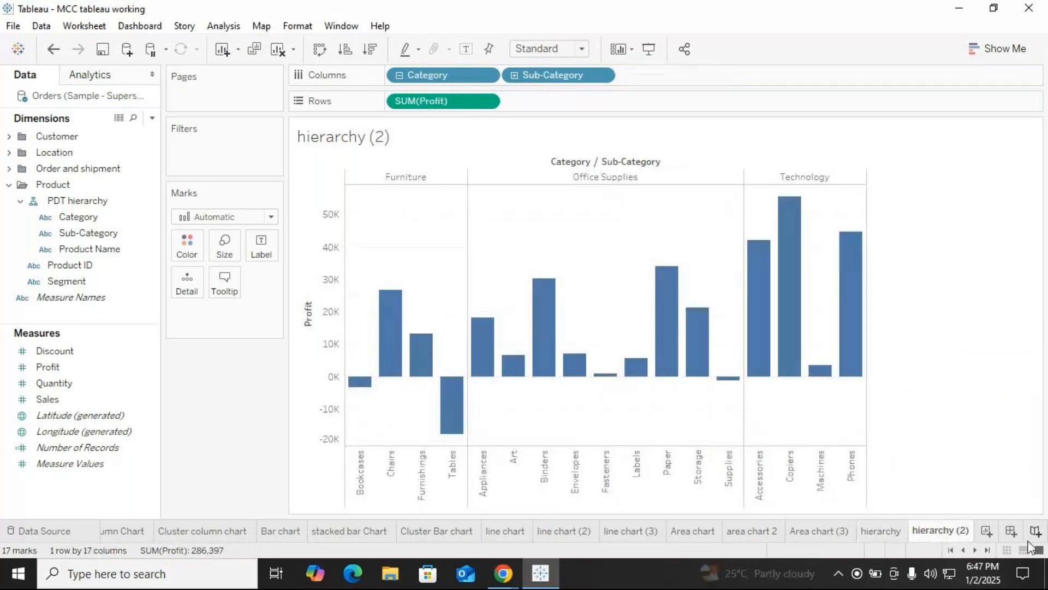
# Step: Switch to the GoTo Meeting window in Chrome, mute the microphone, and restore the window to a smaller size over Tableau
pyautogui.click(503, 573)
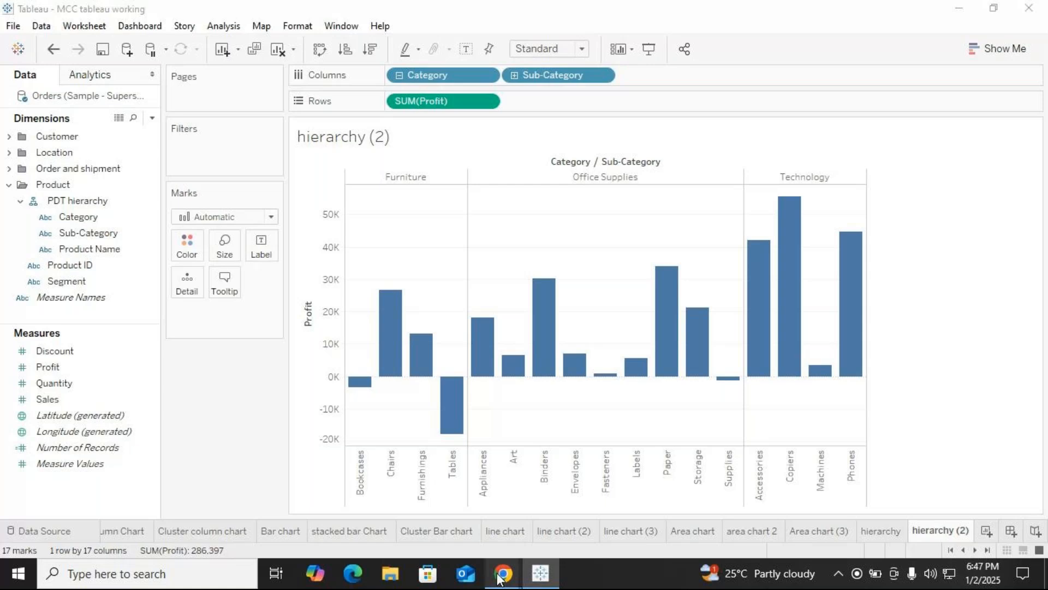
pyautogui.click(569, 538)
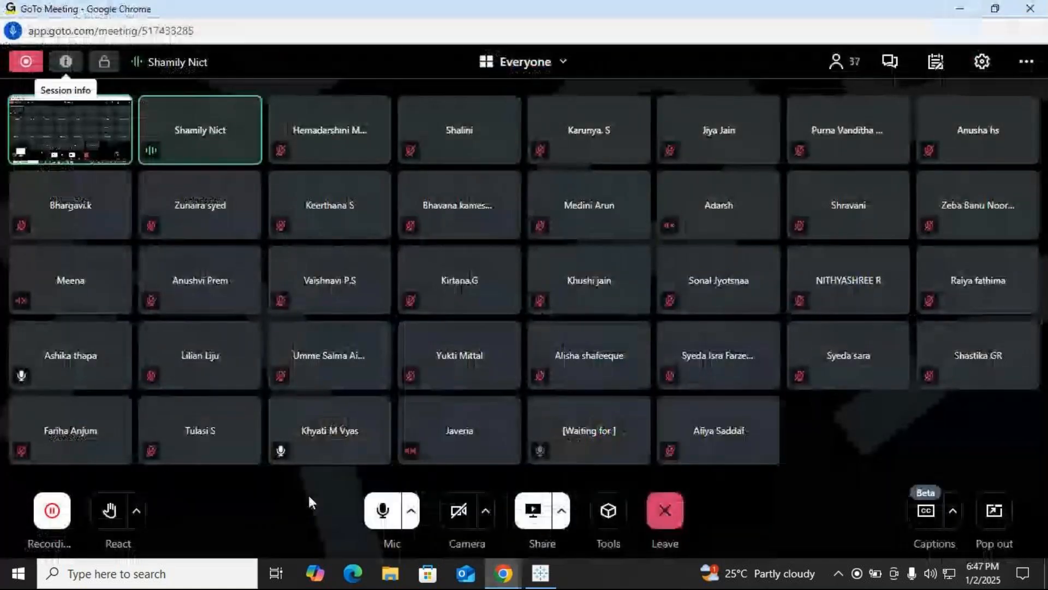
pyautogui.click(385, 514)
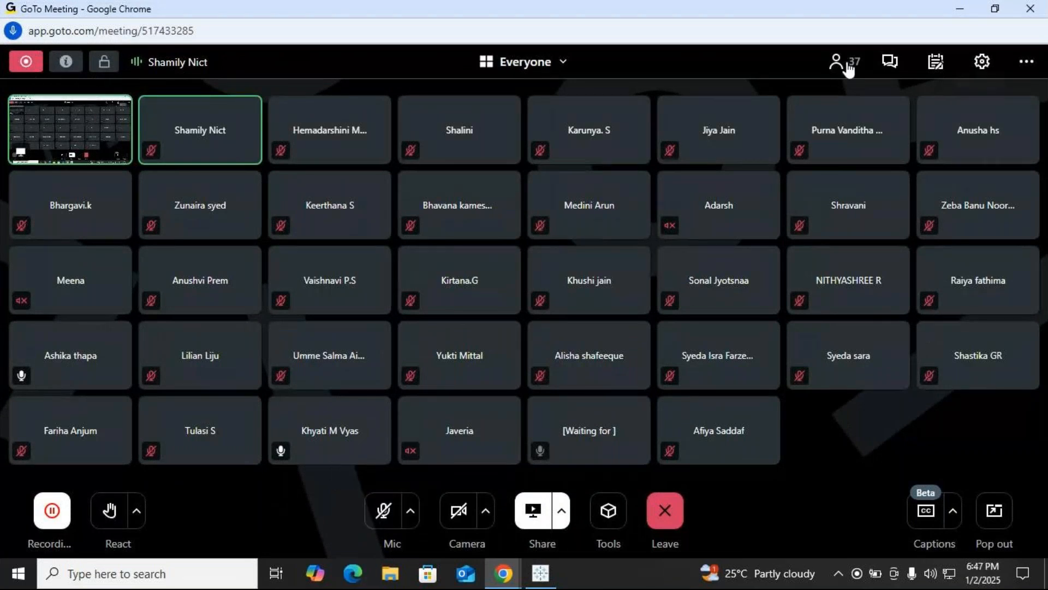
pyautogui.click(994, 9)
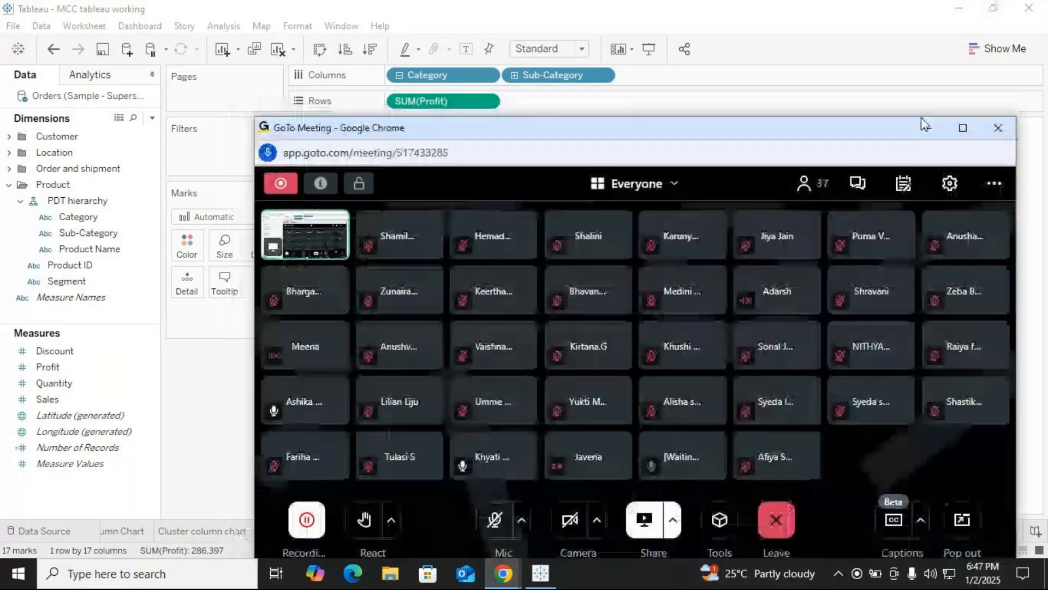
pyautogui.moveTo(614, 129); pyautogui.dragTo(555, 123)
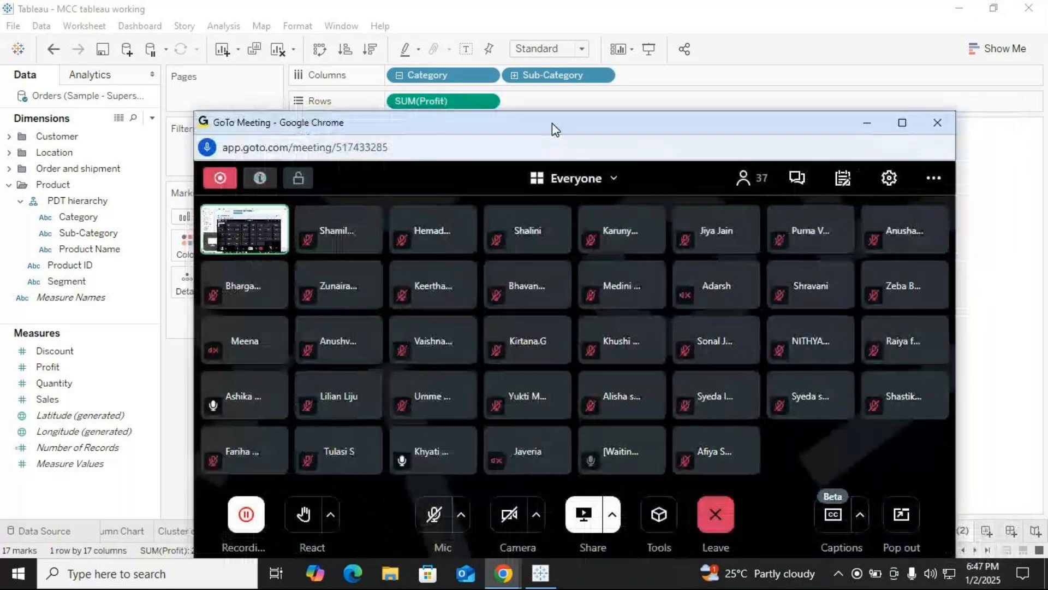
# Step: Back in Tableau, drill the hierarchy (2) chart down from Sub-Category to Product Name level
pyautogui.click(546, 76)
pyautogui.click(514, 76)
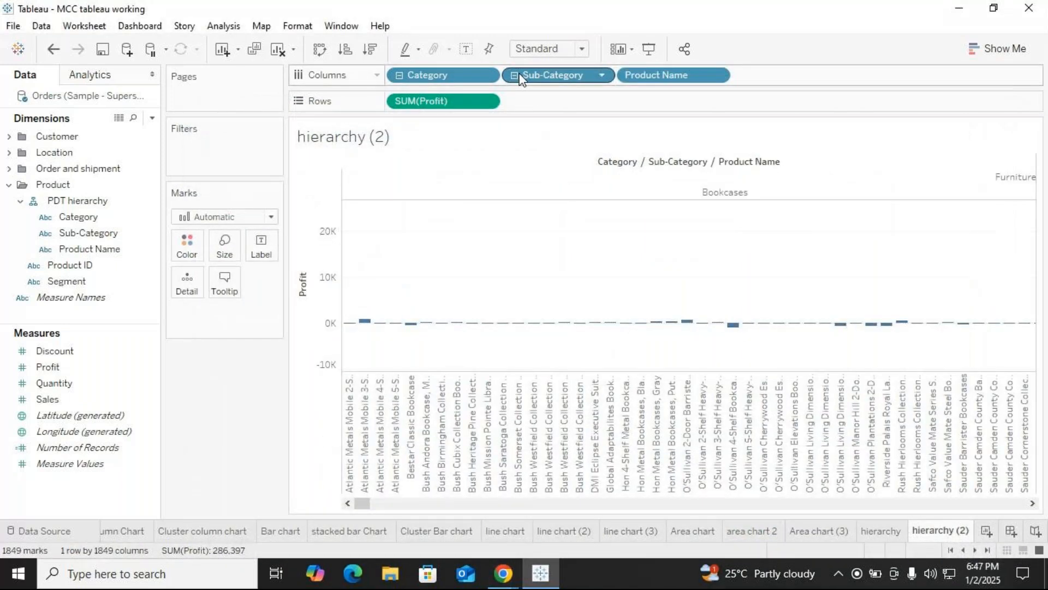
pyautogui.moveTo(503, 573)
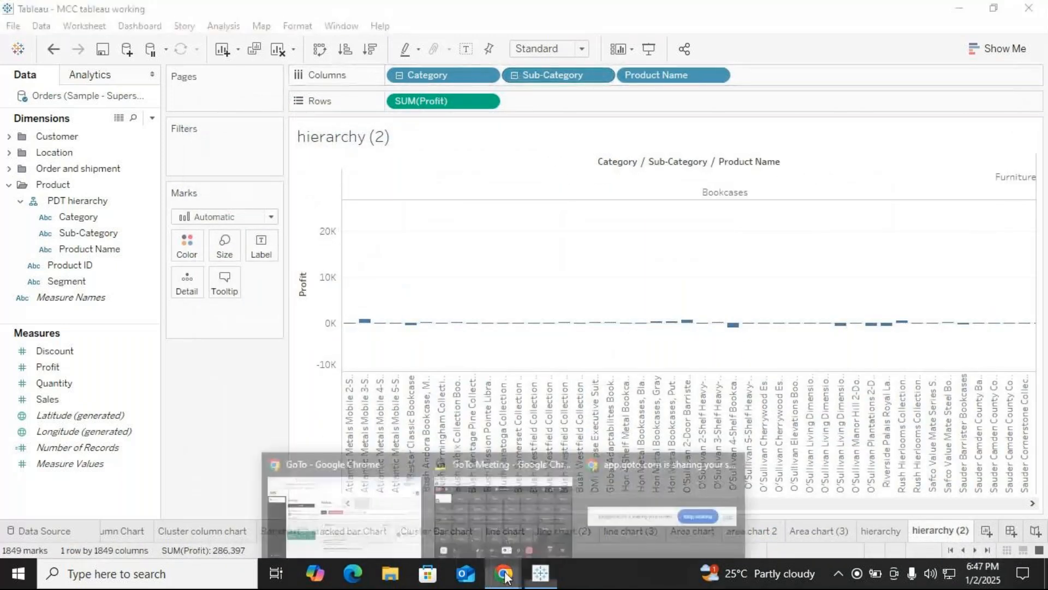
pyautogui.click(525, 458)
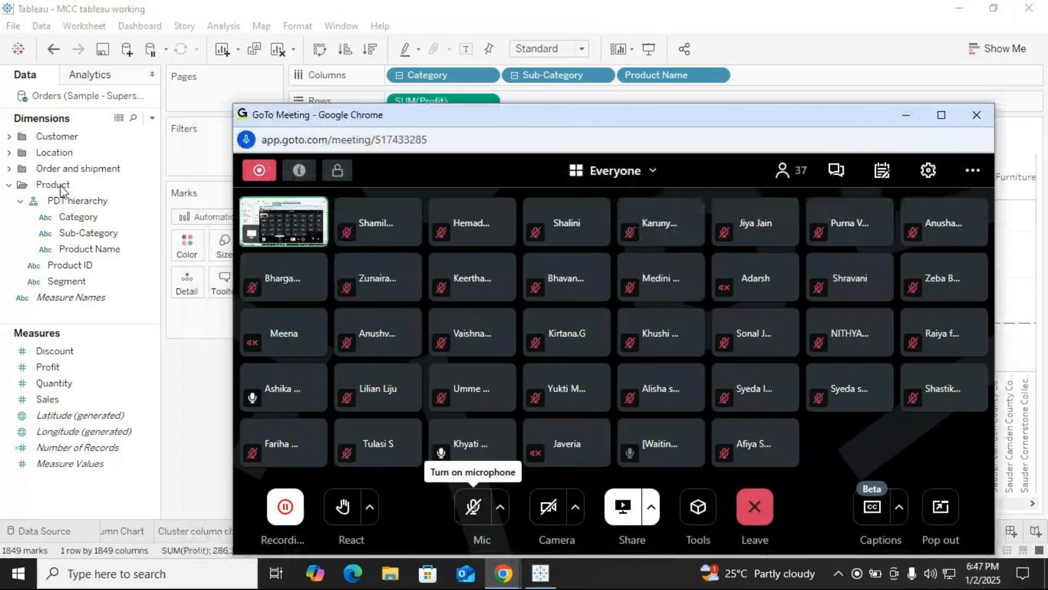
pyautogui.click(563, 64)
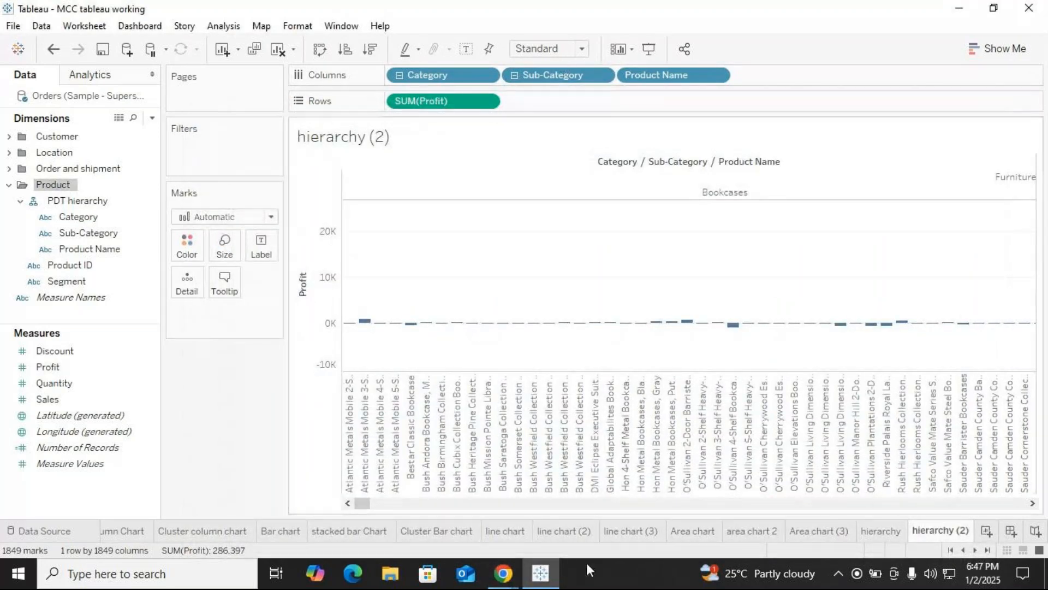
# Step: Bring up the GoTo Meeting window, maximize it, and turn the microphone on
pyautogui.moveTo(503, 573)
pyautogui.click(529, 459)
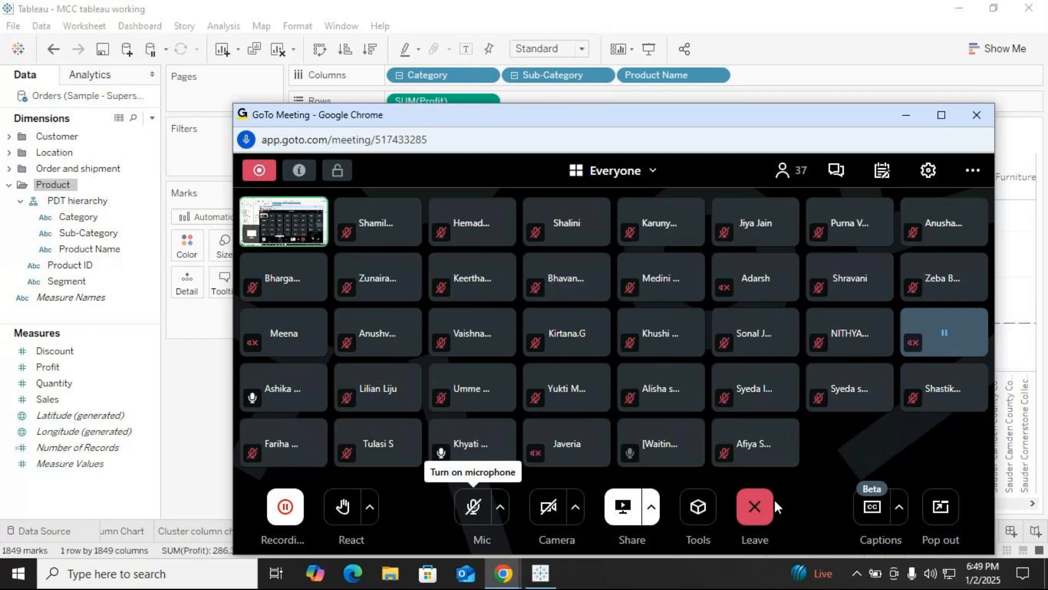
pyautogui.click(942, 114)
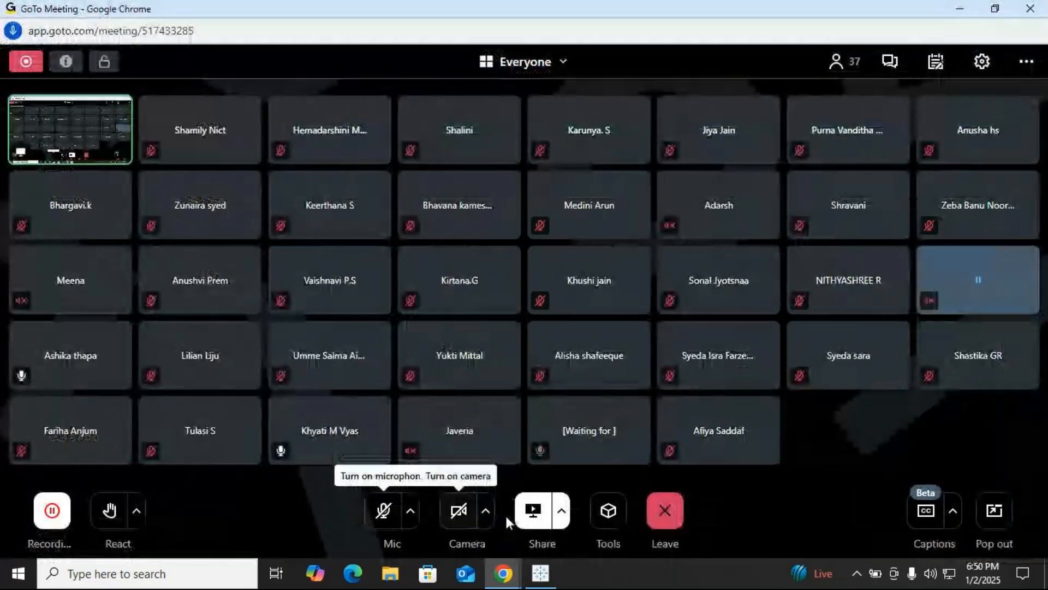
pyautogui.click(384, 511)
# Step: Switch to Tableau, add a new worksheet, and display the Show Me chart types
pyautogui.moveTo(535, 583)
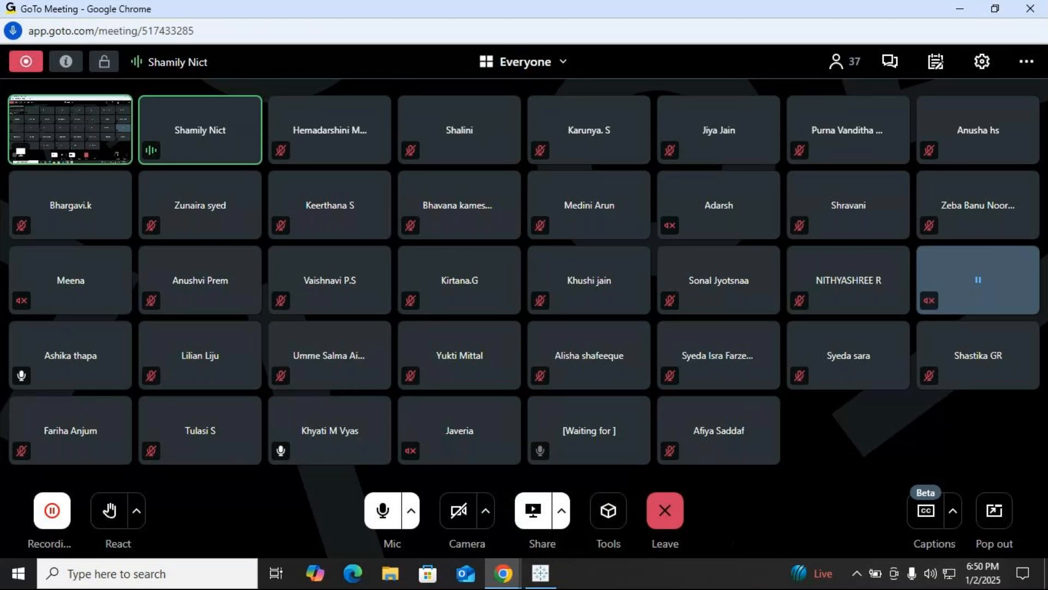
pyautogui.click(552, 577)
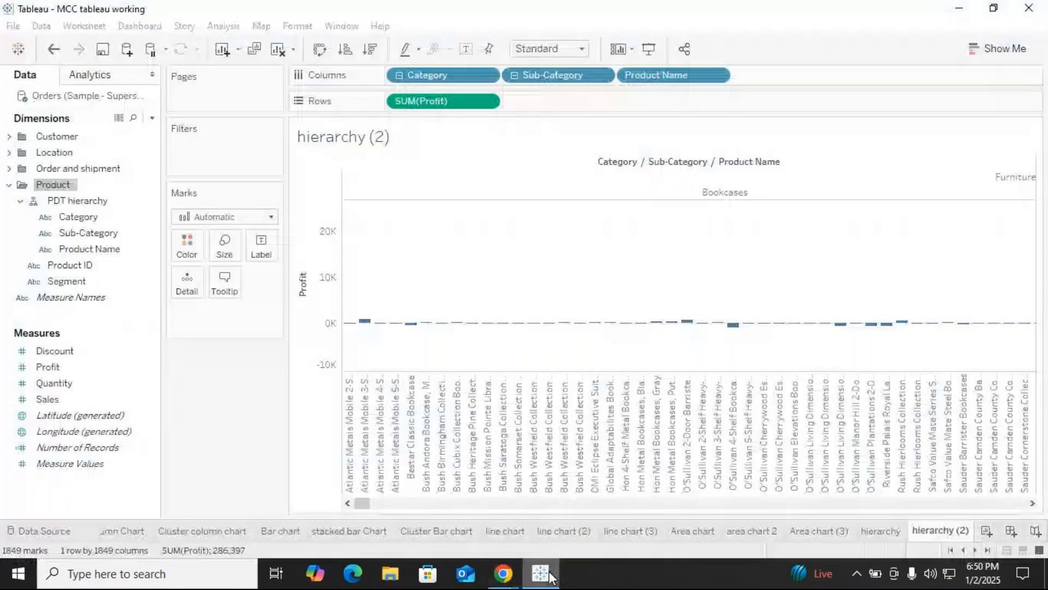
pyautogui.click(986, 530)
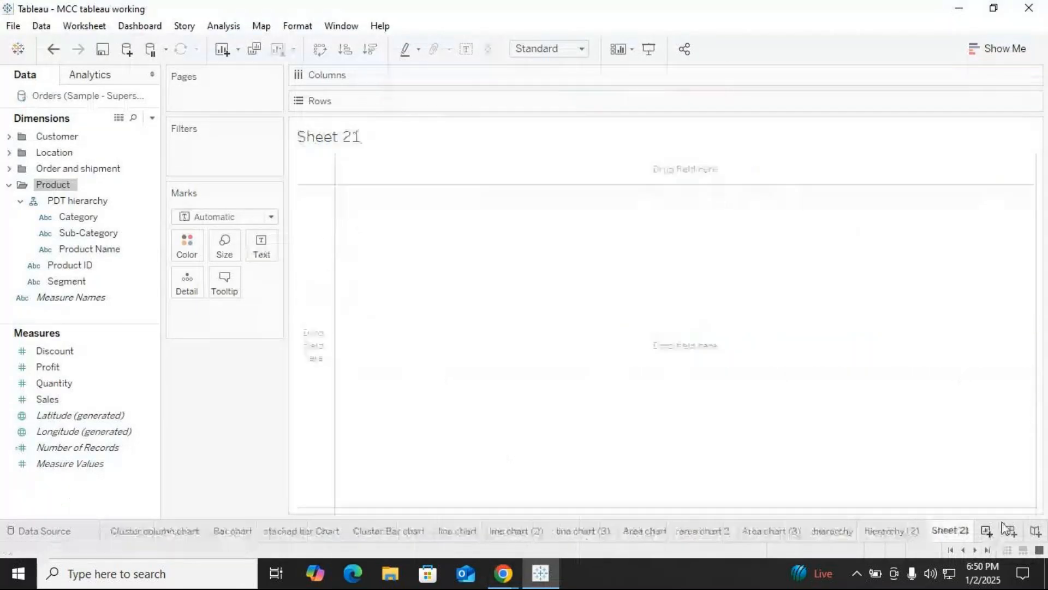
pyautogui.hotkey('ctrl', '1')
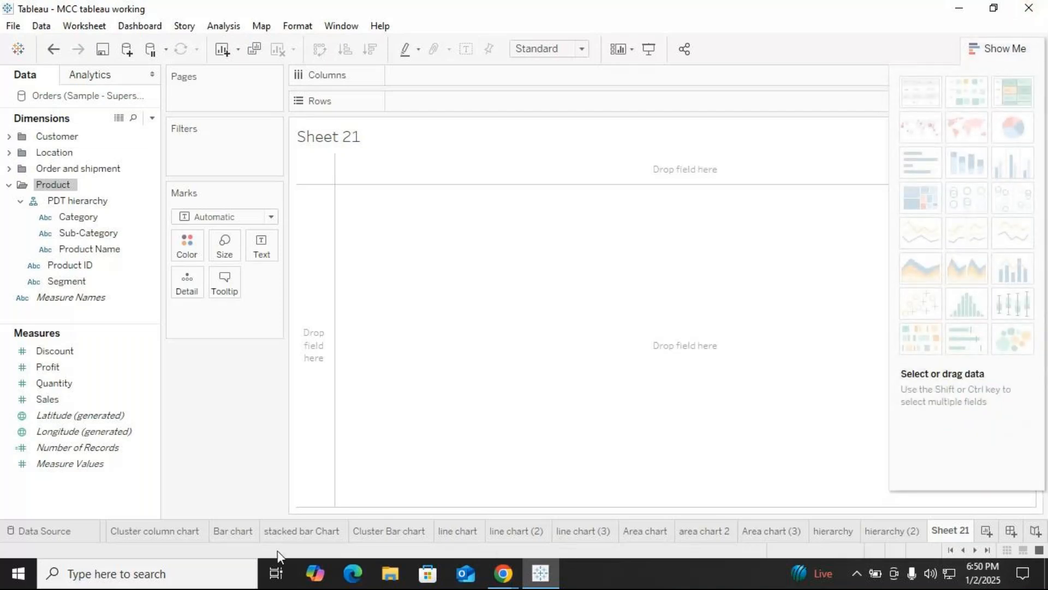
# Step: Review the earlier Table, text table and table - sort worksheets, and return to Sheet 21
pyautogui.click(964, 549)
pyautogui.click(963, 551)
pyautogui.click(963, 551)
pyautogui.click(963, 550)
pyautogui.click(963, 550)
pyautogui.click(963, 551)
pyautogui.click(963, 551)
pyautogui.click(963, 550)
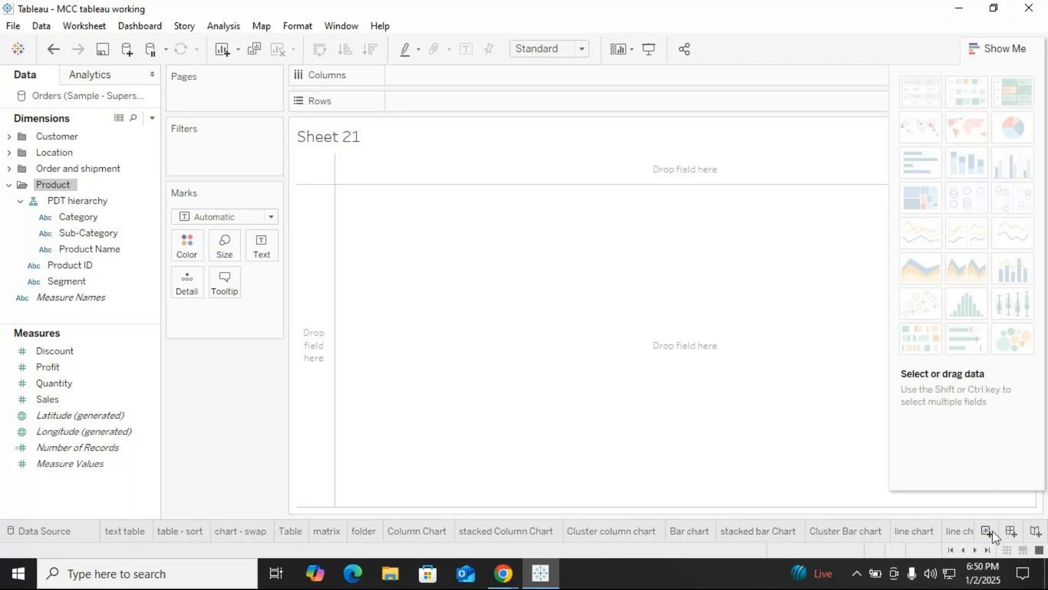
pyautogui.click(290, 533)
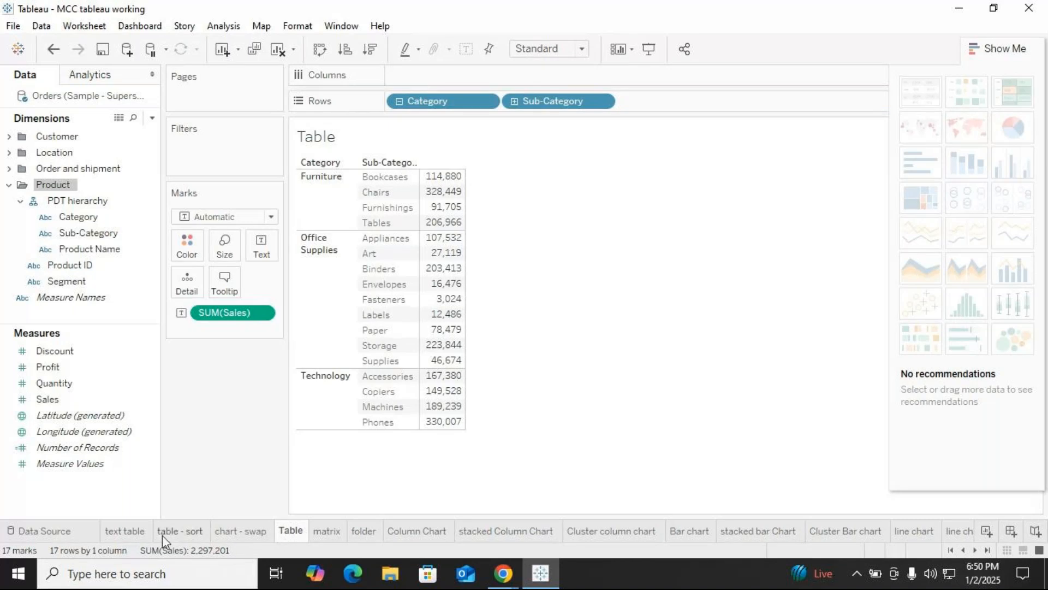
pyautogui.click(138, 532)
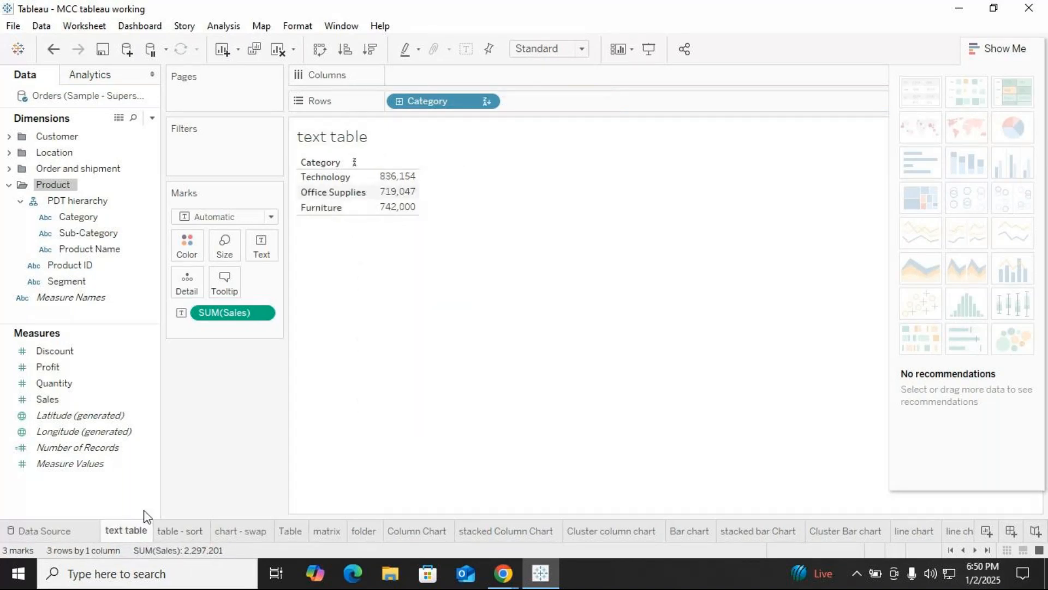
pyautogui.click(171, 532)
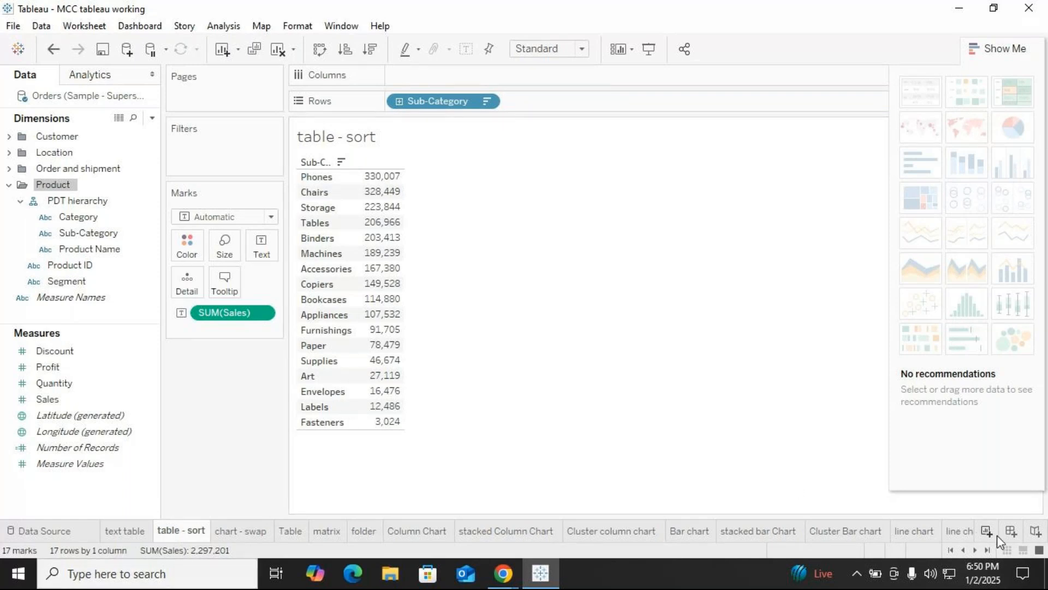
pyautogui.click(977, 550)
pyautogui.click(989, 550)
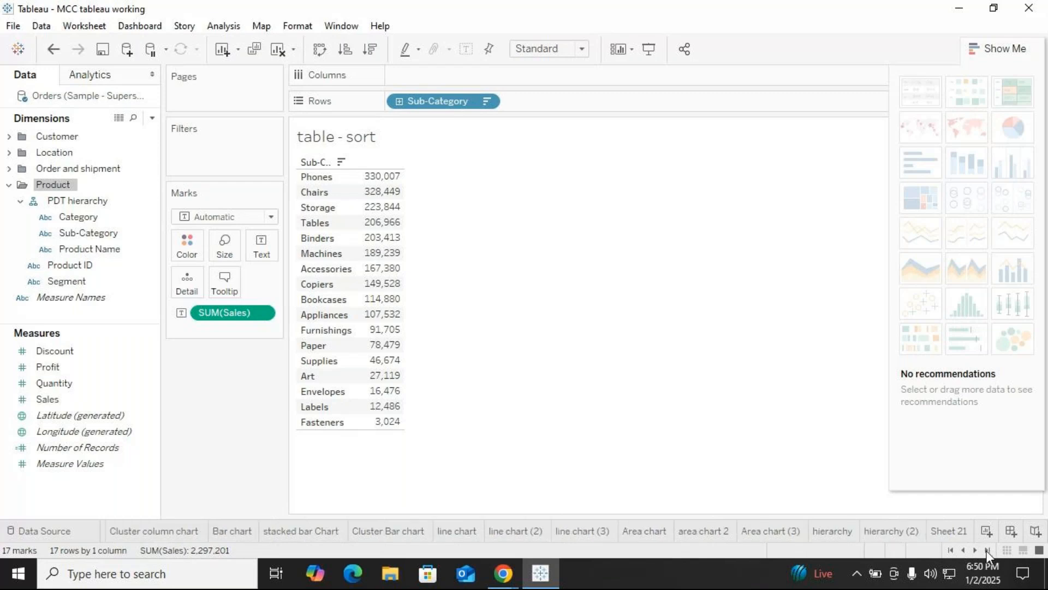
pyautogui.click(948, 532)
# Step: Build a bar chart on Sheet 21 with Sub-Category on Rows and the sum of Sales on Columns
pyautogui.moveTo(87, 236); pyautogui.dragTo(426, 74)
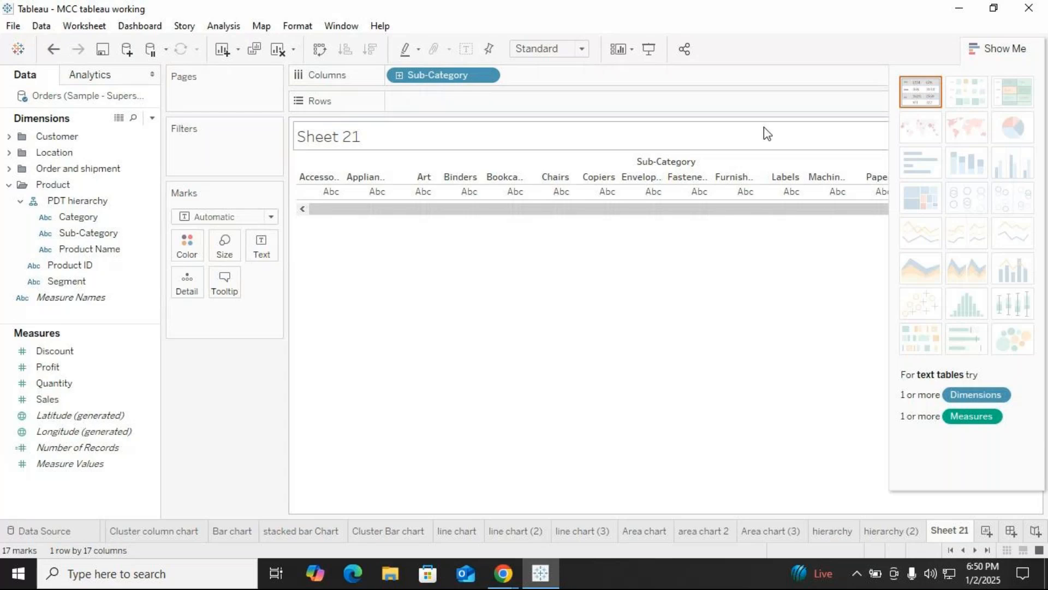
pyautogui.click(1004, 48)
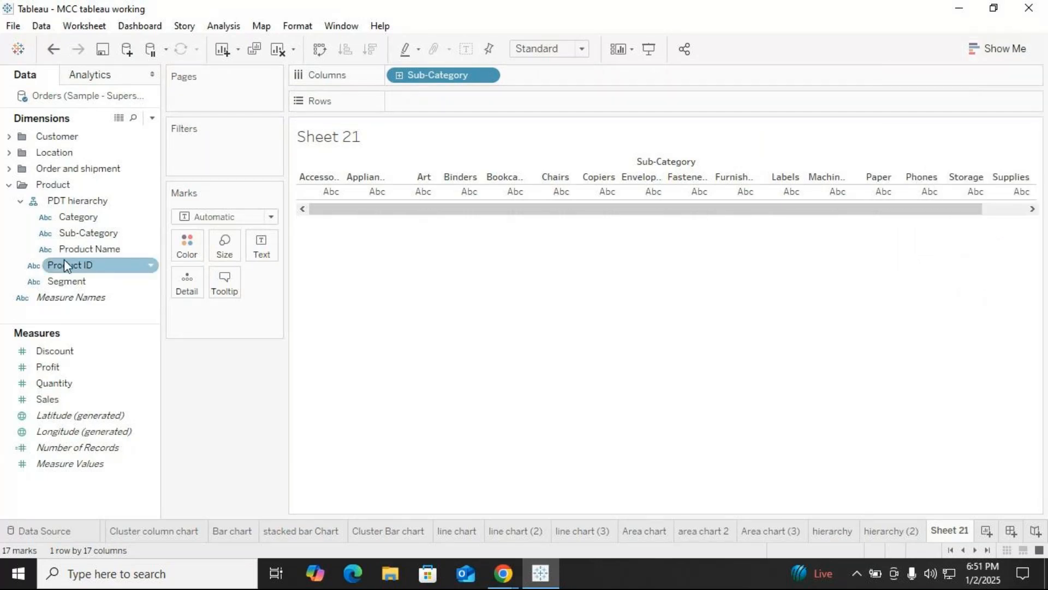
pyautogui.moveTo(447, 78)
pyautogui.mouseDown()
pyautogui.moveTo(451, 118)
pyautogui.moveTo(448, 105)
pyautogui.mouseUp()
pyautogui.click(52, 403)
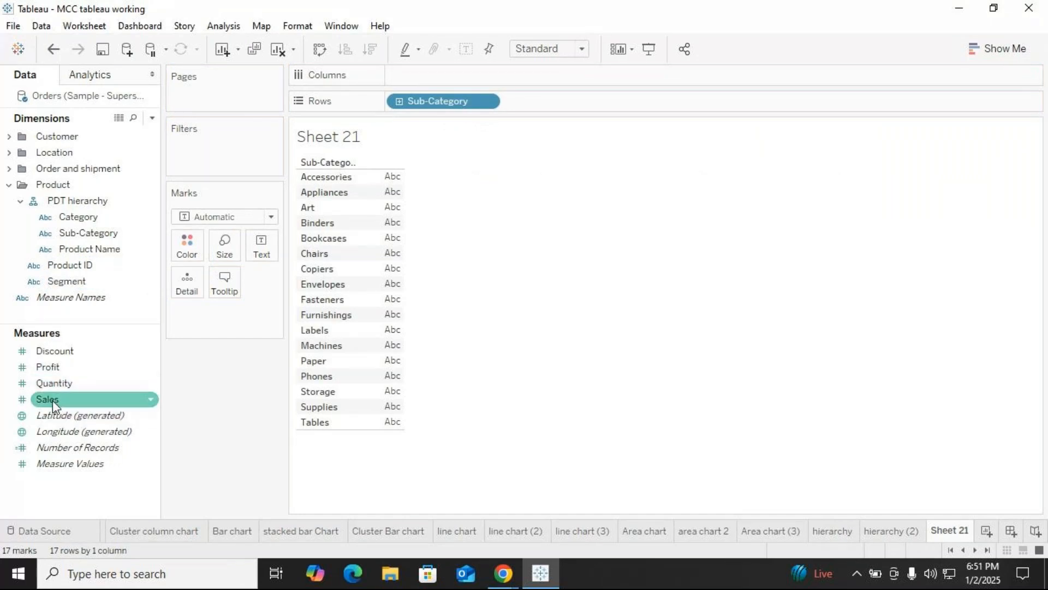
pyautogui.moveTo(53, 403); pyautogui.dragTo(411, 79)
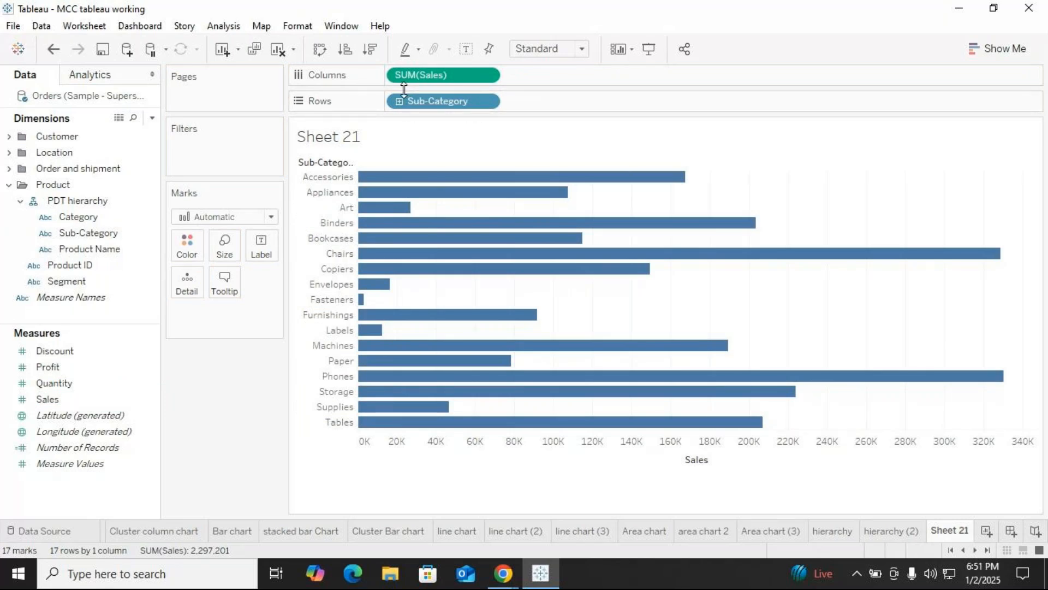
# Step: Turn the Sales by Sub-Category bar chart into a heat map, comparing it with the horizontal bar and text table versions
pyautogui.click(989, 49)
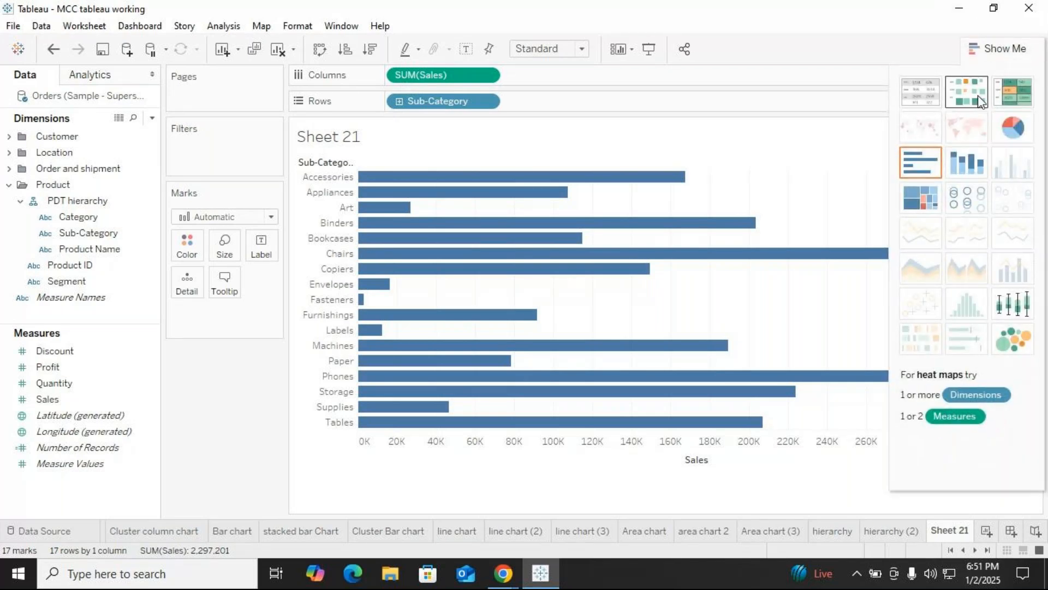
pyautogui.click(979, 100)
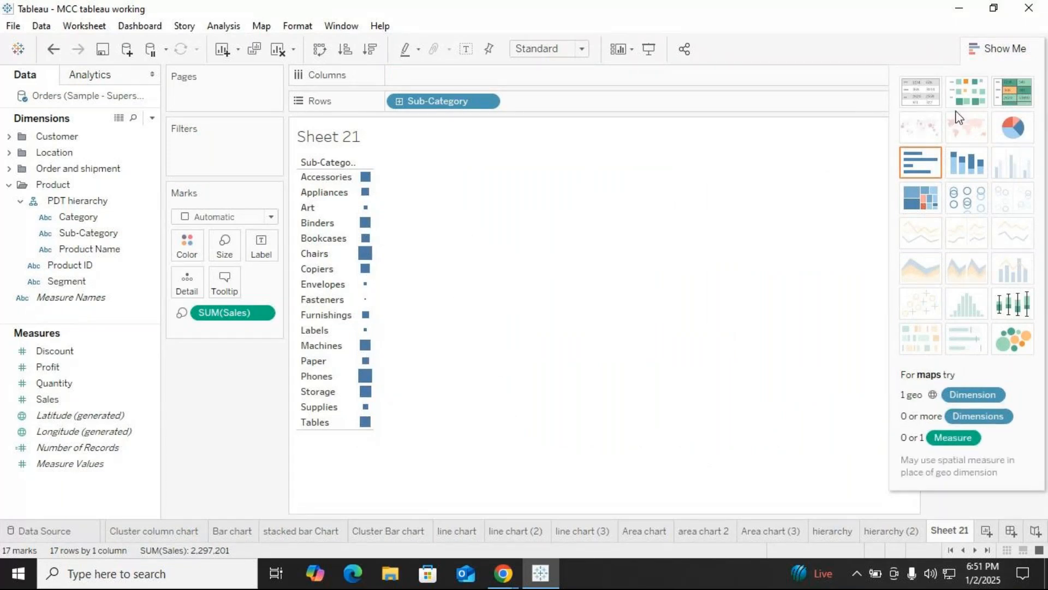
pyautogui.click(921, 165)
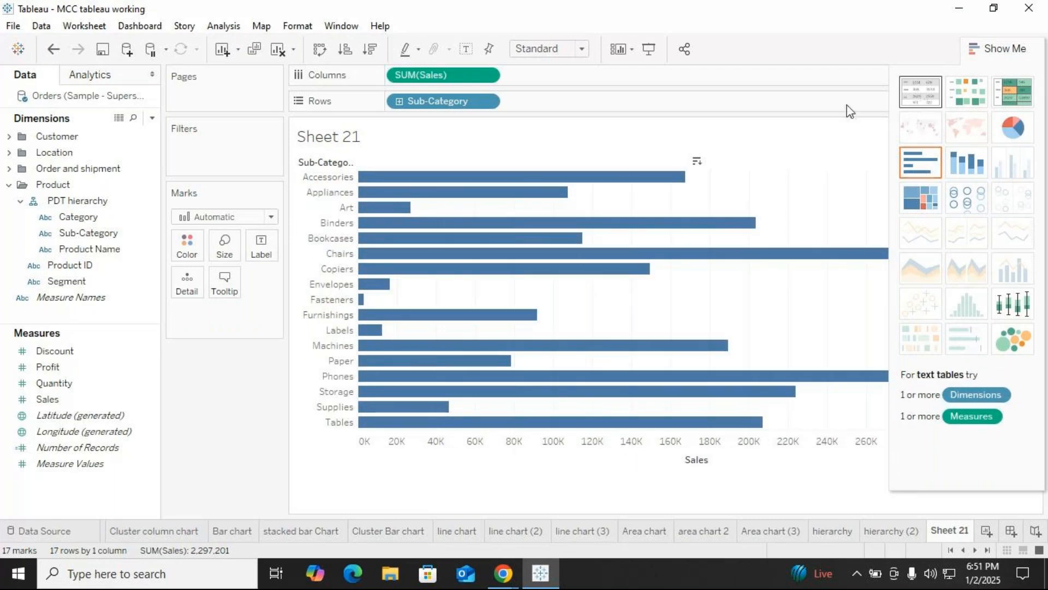
pyautogui.hotkey('ctrl', 'z')
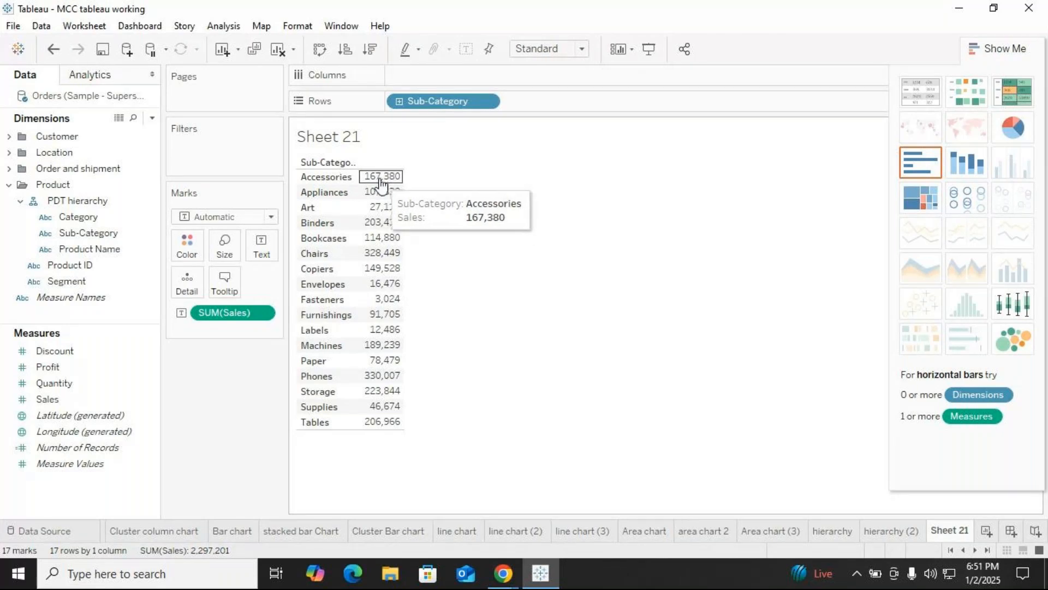
pyautogui.click(975, 102)
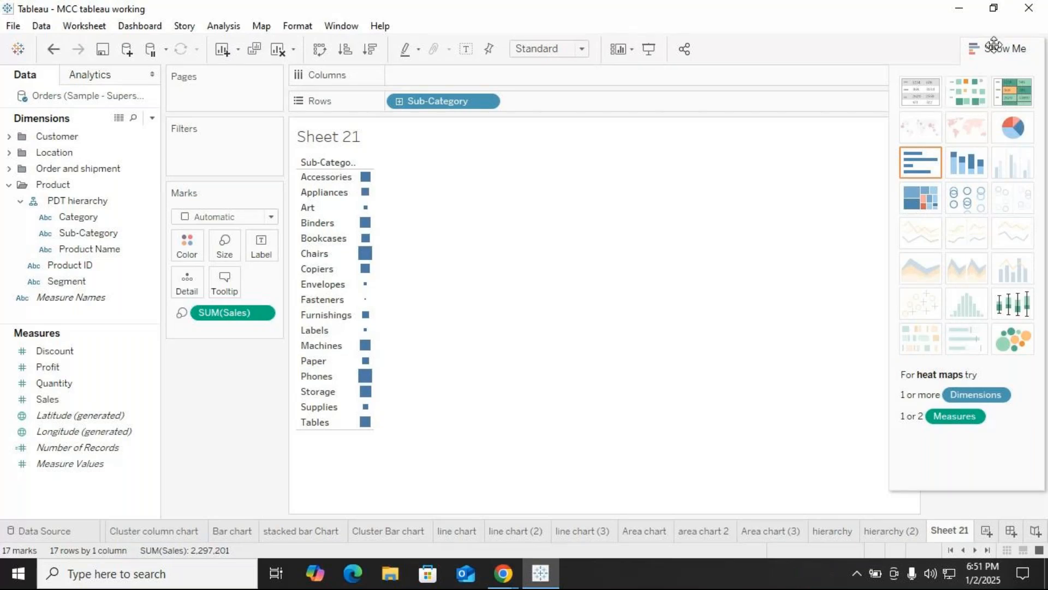
# Step: Try several mark colors on the heat map and leave its squares dark gold
pyautogui.click(181, 256)
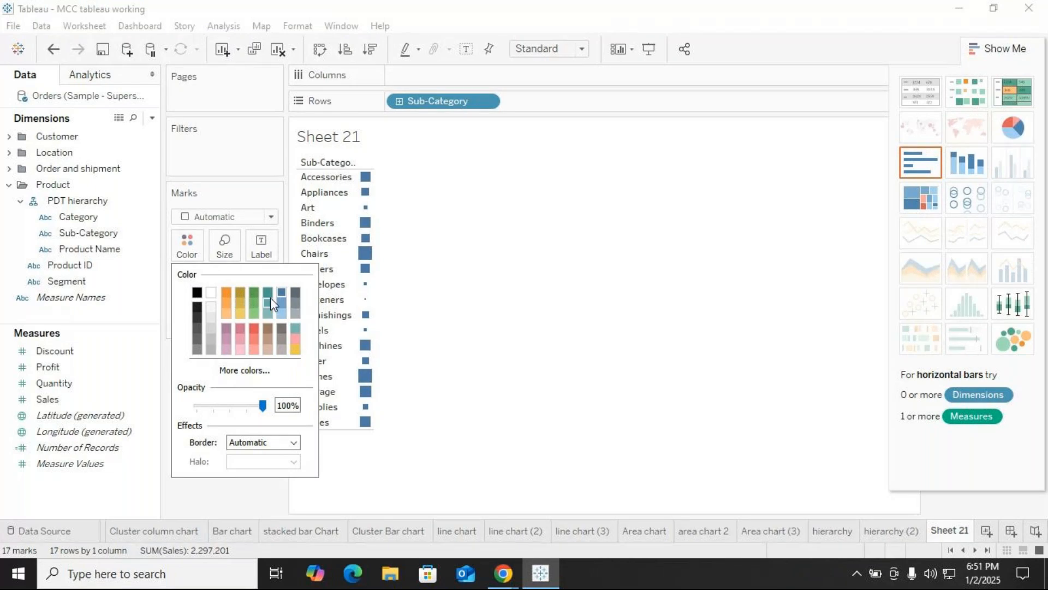
pyautogui.click(253, 292)
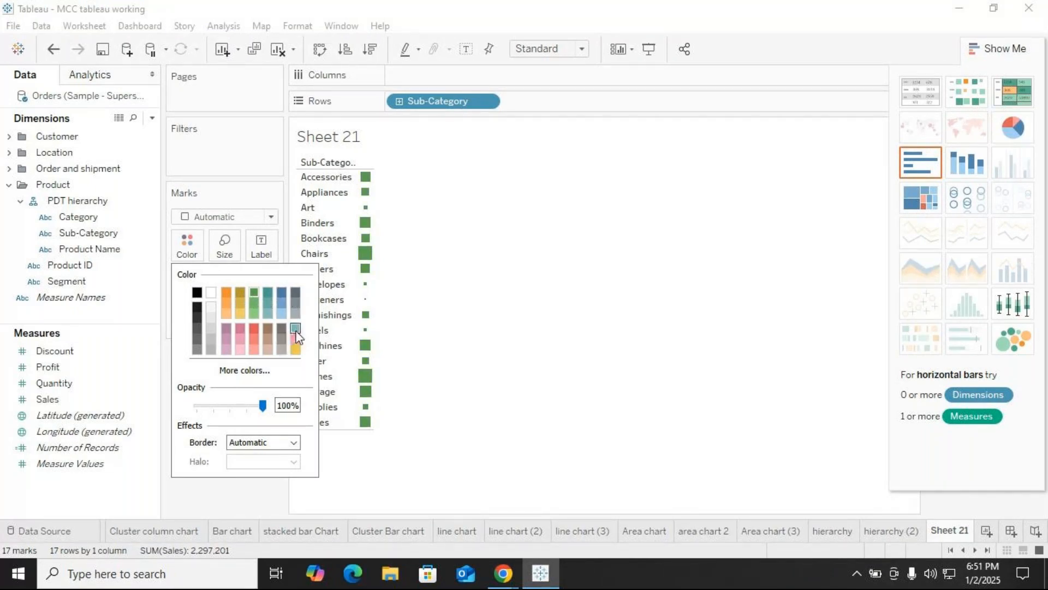
pyautogui.click(295, 328)
pyautogui.click(225, 293)
pyautogui.click(240, 295)
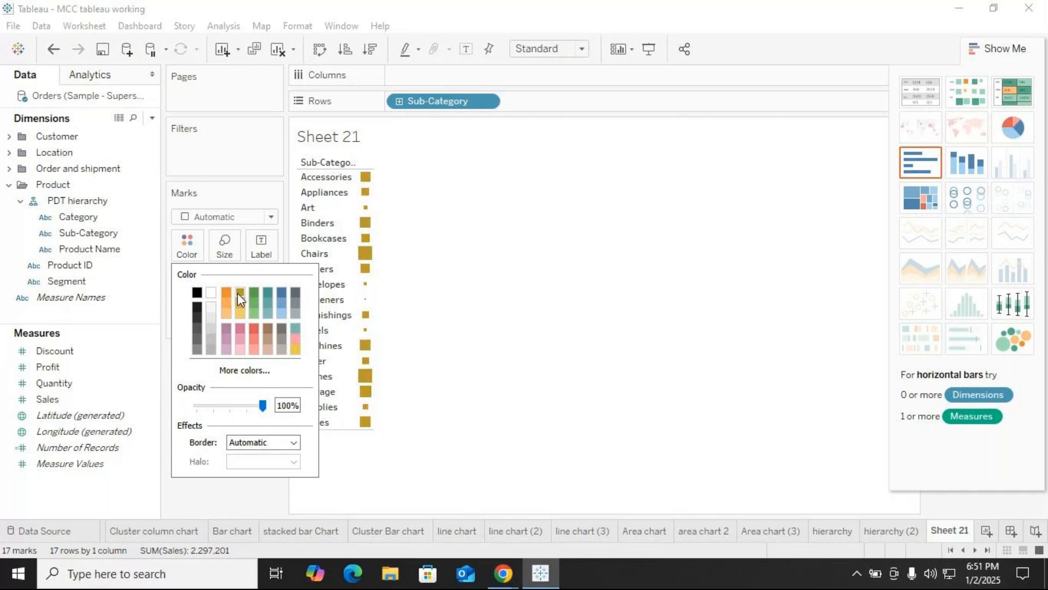
pyautogui.click(182, 483)
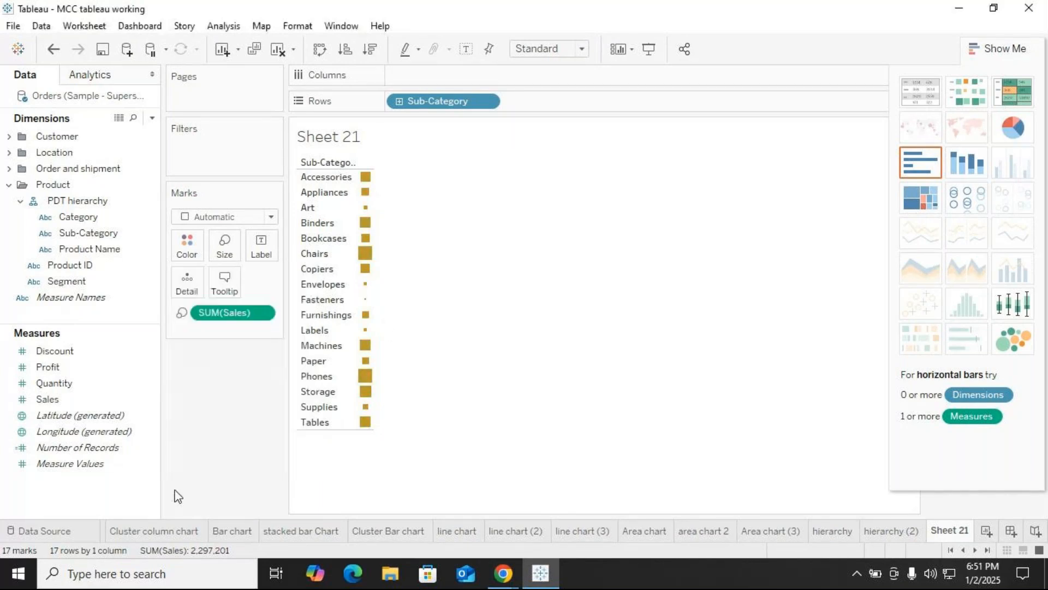
# Step: Rename the Sheet 21 worksheet as heatmap
pyautogui.click(1001, 49)
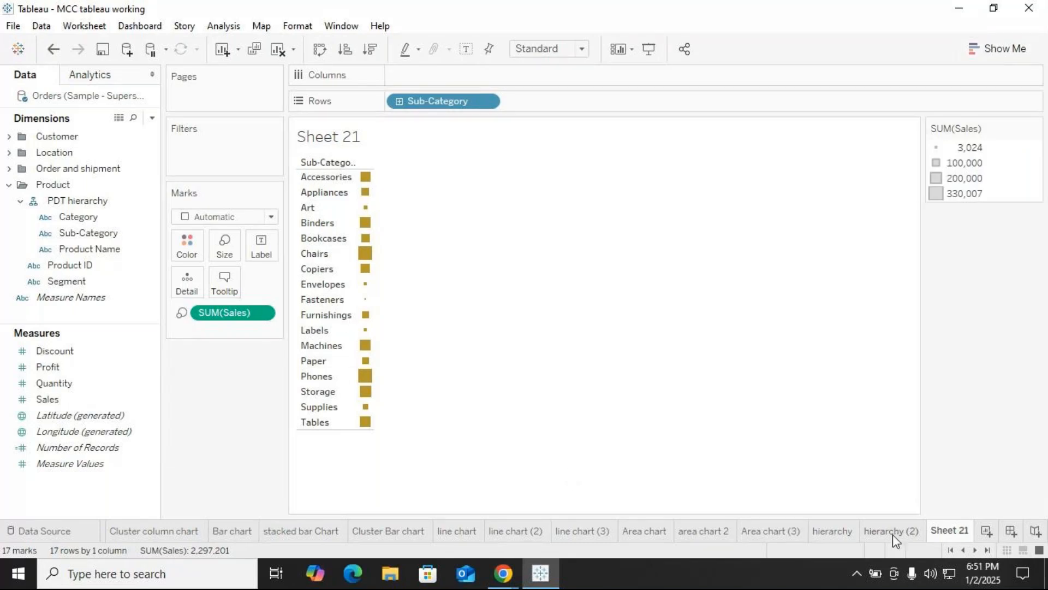
pyautogui.rightClick(947, 532)
pyautogui.click(964, 344)
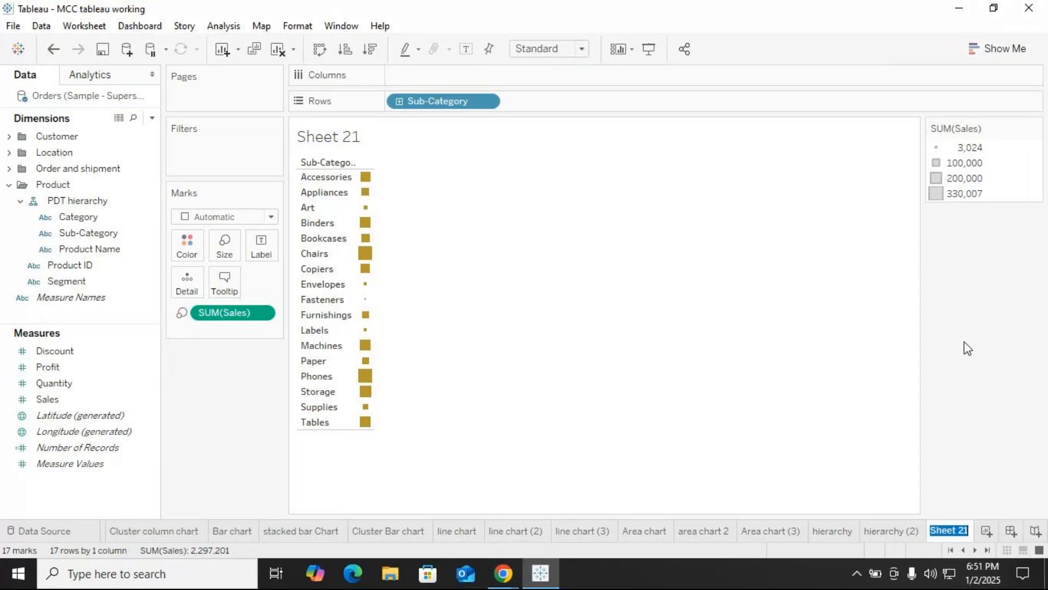
pyautogui.write('he')
pyautogui.write('ar')
pyautogui.press('BackSpace')
pyautogui.write('t m')
pyautogui.press('BackSpace')
pyautogui.press('BackSpace')
pyautogui.write('map')
pyautogui.press('Return')
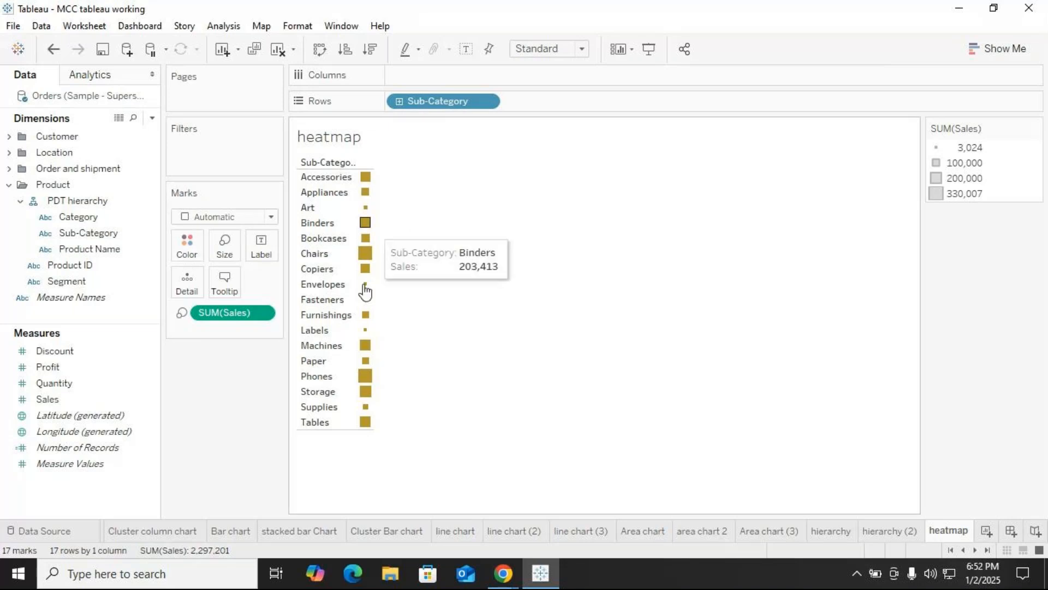
# Step: Enlarge the squares of the heat map slightly
pyautogui.click(237, 247)
pyautogui.moveTo(278, 282); pyautogui.dragTo(285, 283)
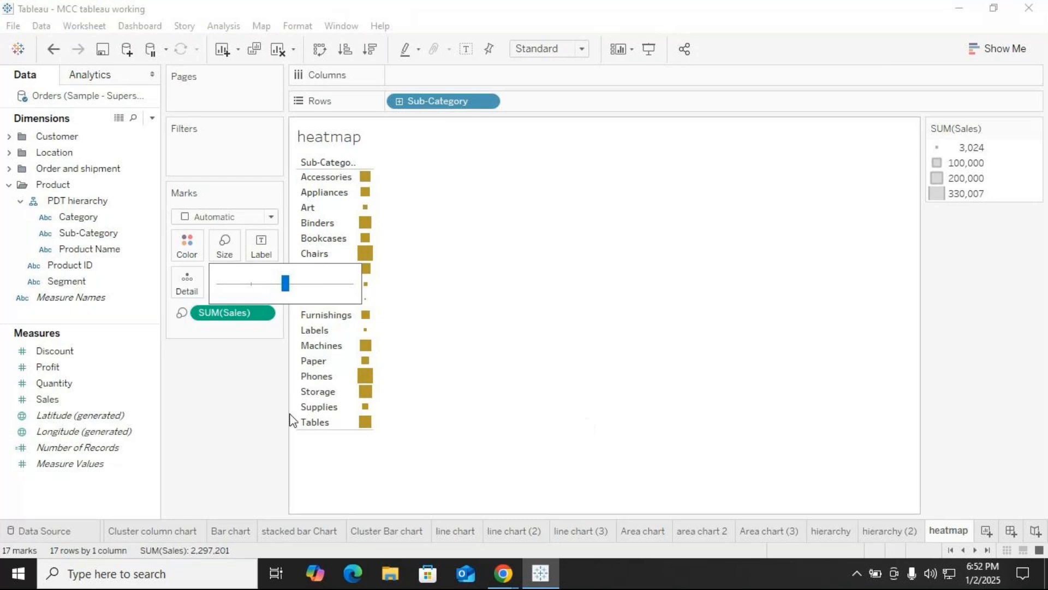
pyautogui.click(245, 398)
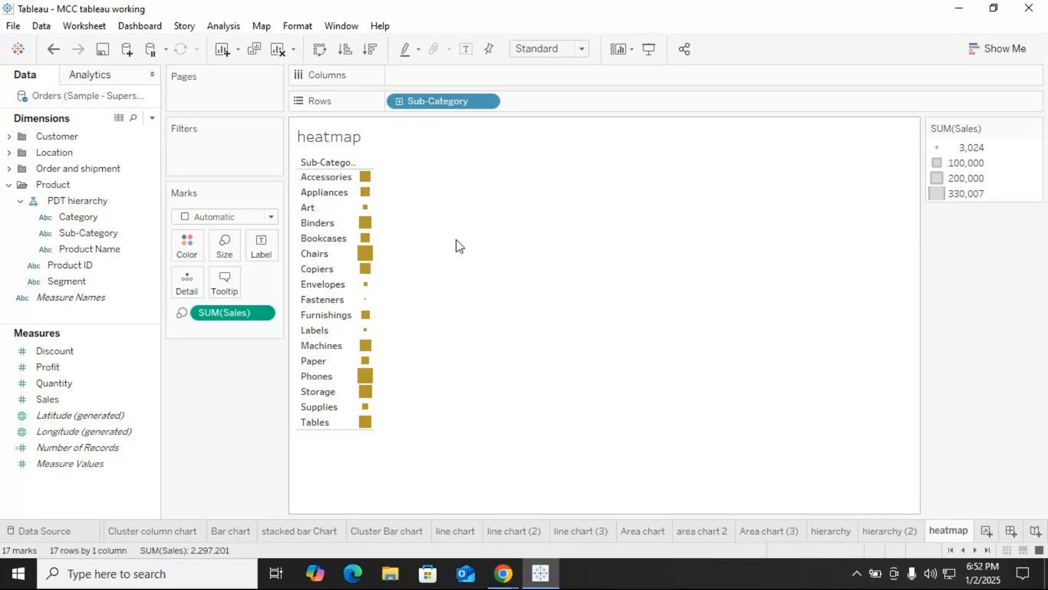
# Step: Try fitting the heat map to Entire View and set the fit back to Standard
pyautogui.click(582, 49)
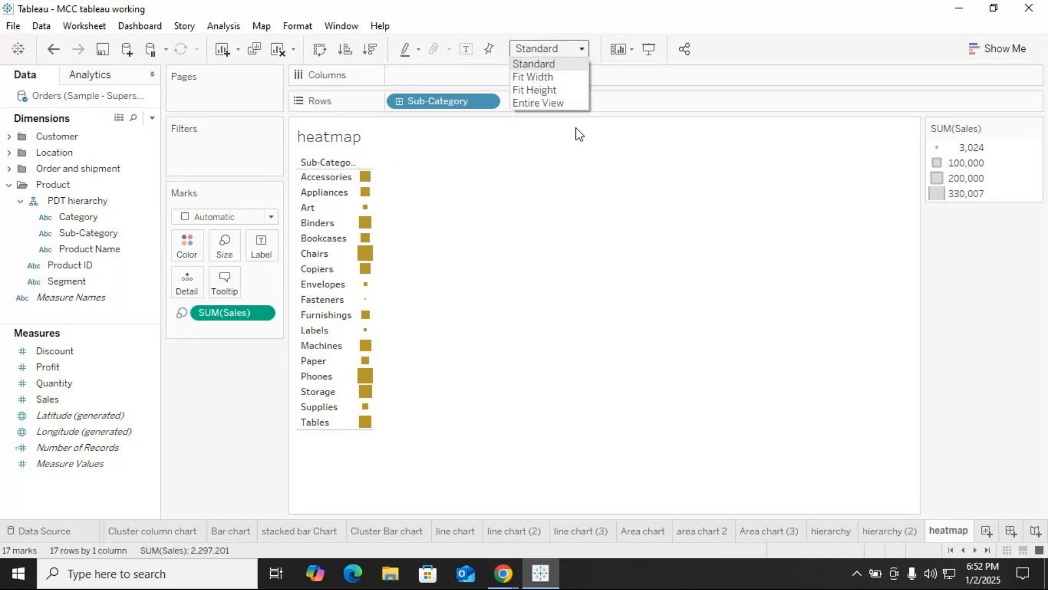
pyautogui.click(542, 103)
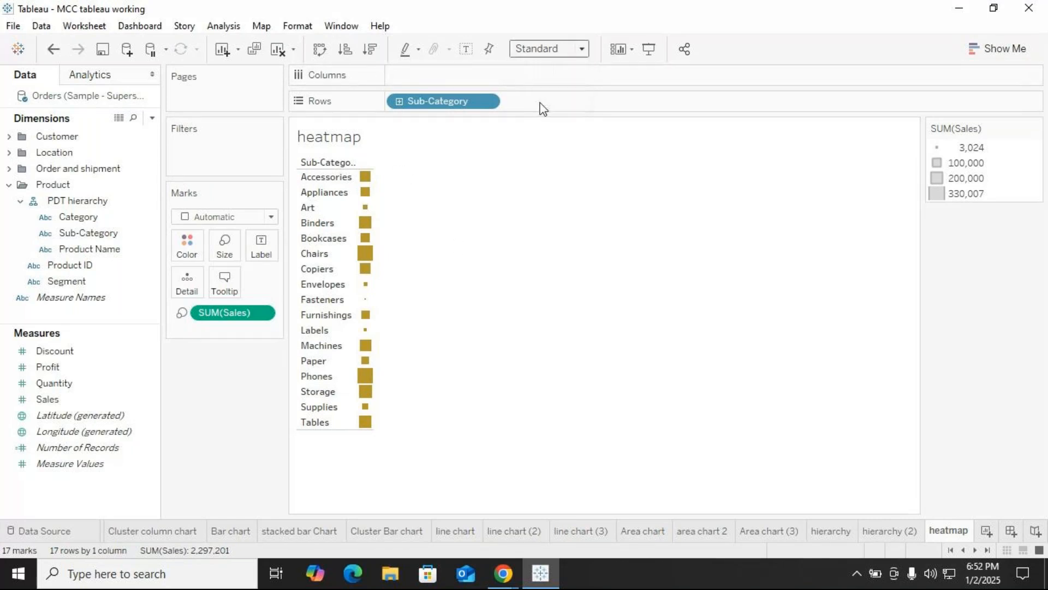
pyautogui.click(583, 49)
pyautogui.click(546, 66)
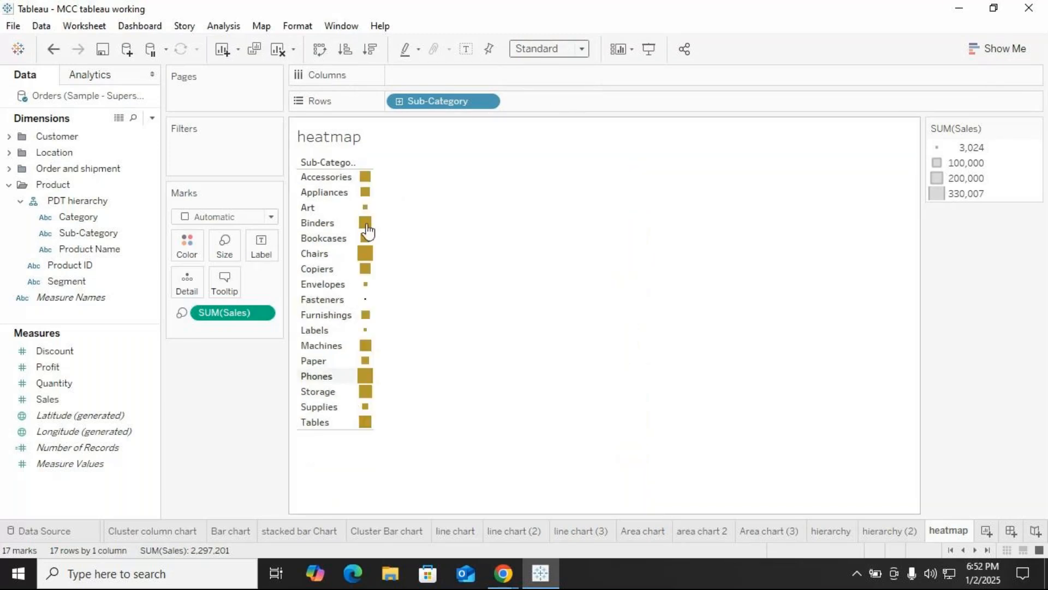
# Step: Try sorting the heat map's sub-categories by Sales in descending and ascending order
pyautogui.click(370, 50)
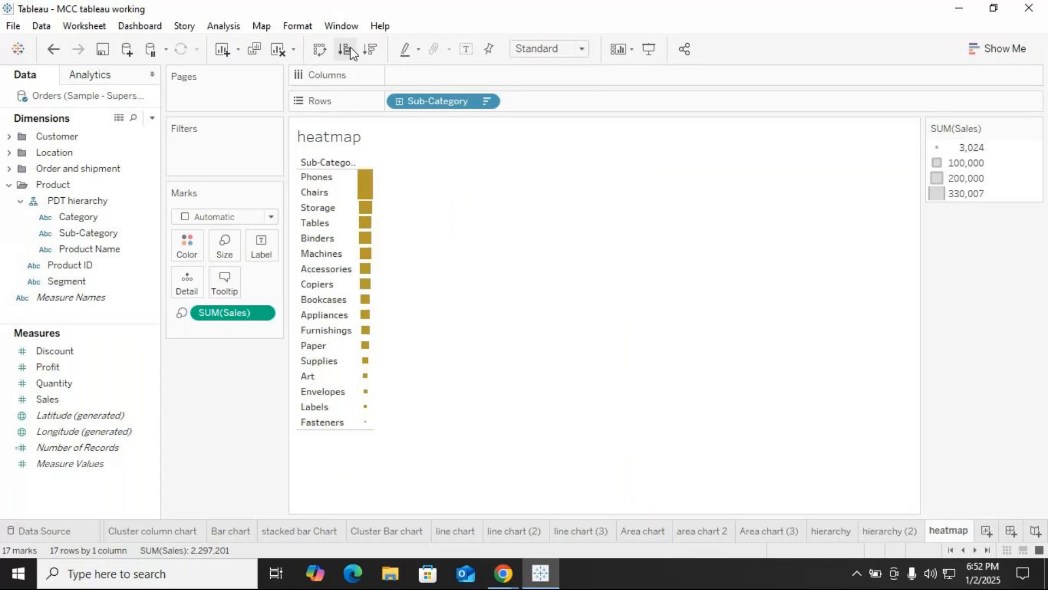
pyautogui.click(345, 49)
pyautogui.click(371, 51)
pyautogui.click(345, 49)
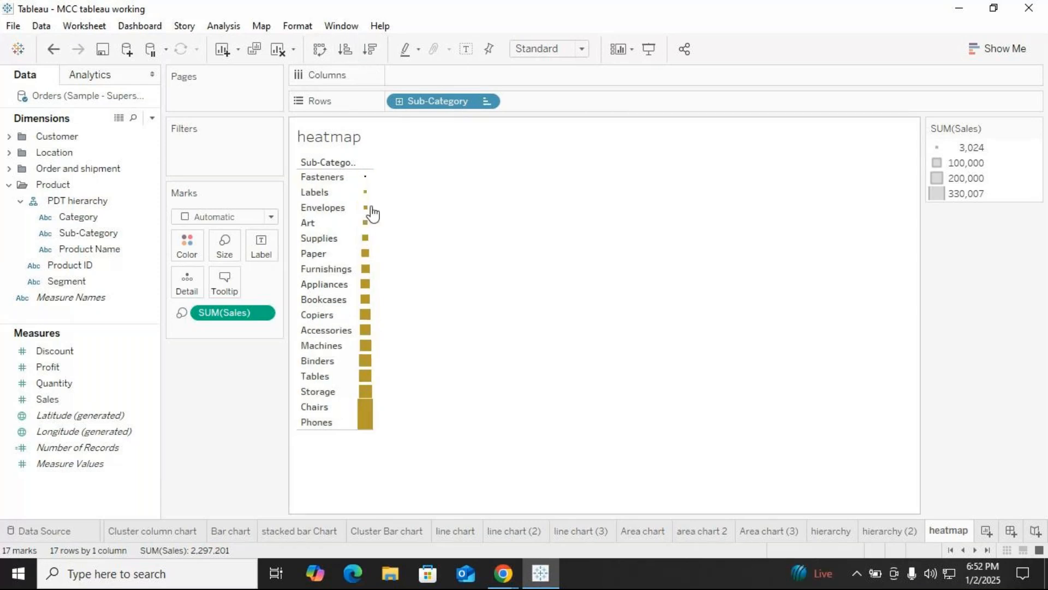
# Step: Sort the heat map's sub-categories alphabetically, first ascending and finally descending
pyautogui.click(353, 163)
pyautogui.click(388, 176)
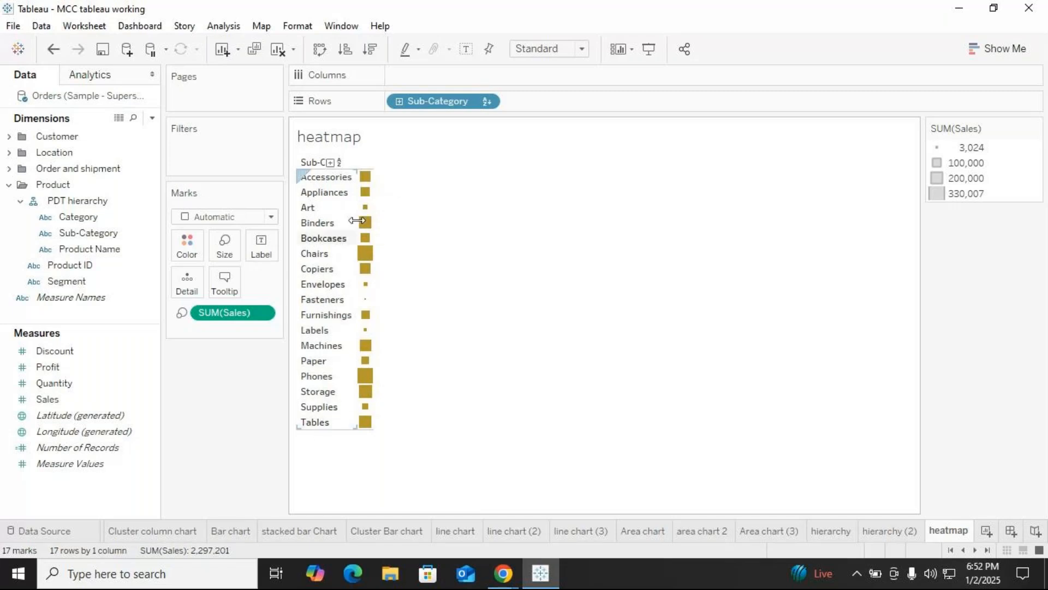
pyautogui.click(339, 163)
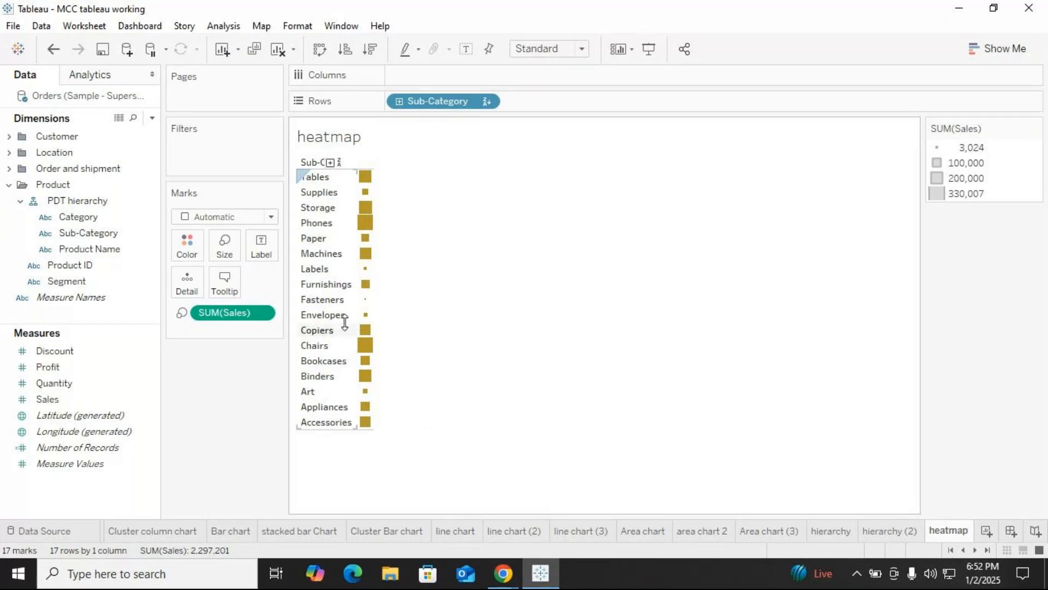
# Step: Clear the heatmap sheet and rebuild it as a text table of Sales by Sub-Category, with Sub-Category on Rows
pyautogui.click(279, 50)
pyautogui.moveTo(116, 264)
pyautogui.mouseDown()
pyautogui.moveTo(185, 181)
pyautogui.moveTo(433, 105)
pyautogui.mouseUp()
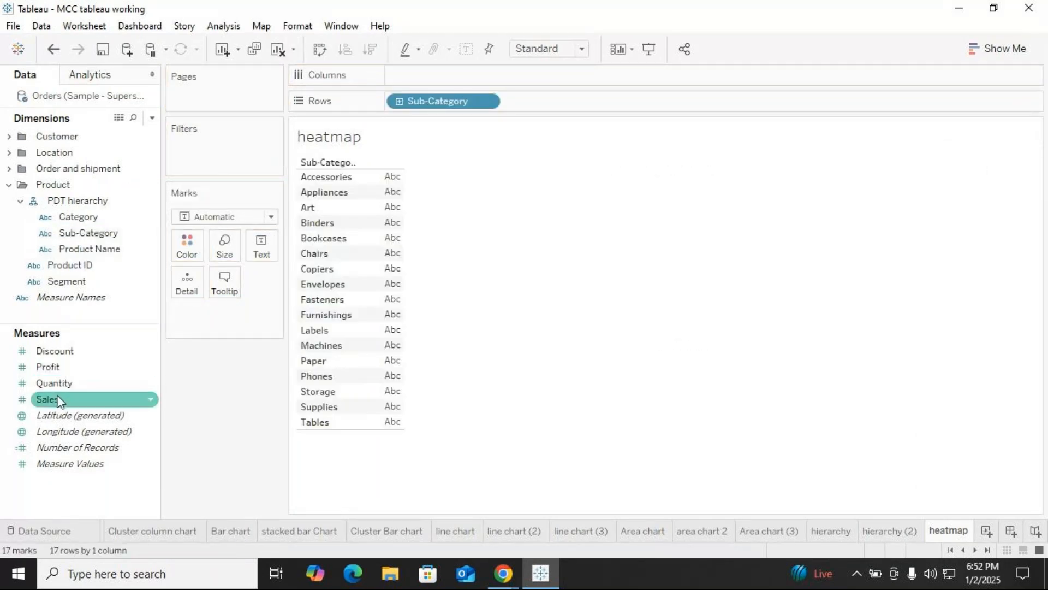
pyautogui.moveTo(58, 401); pyautogui.dragTo(385, 271)
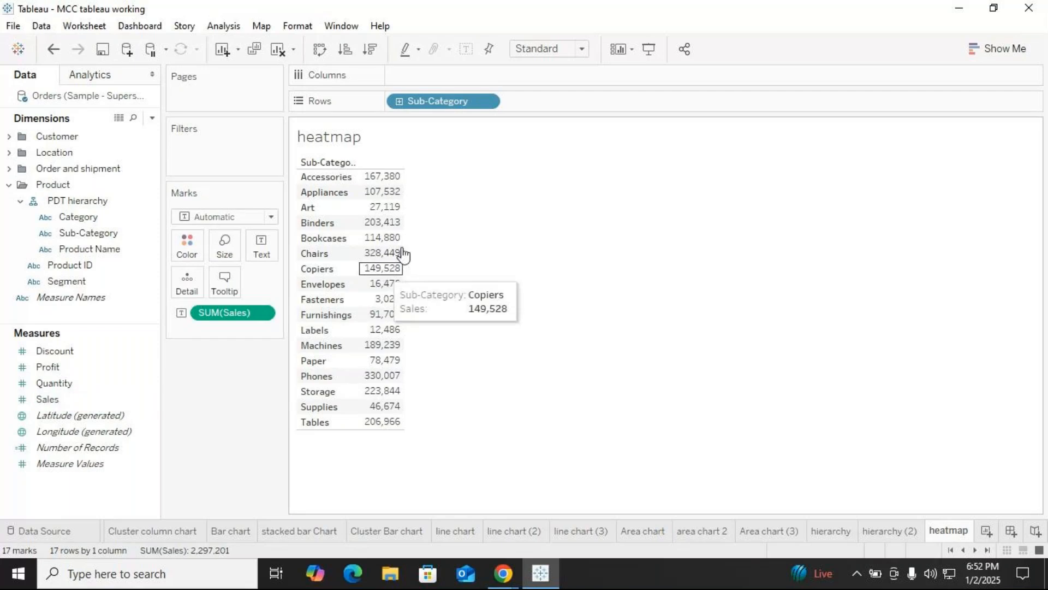
# Step: Convert the Sales by Sub-Category text table to a heat map and color its squares dark gold
pyautogui.click(1008, 48)
pyautogui.click(983, 96)
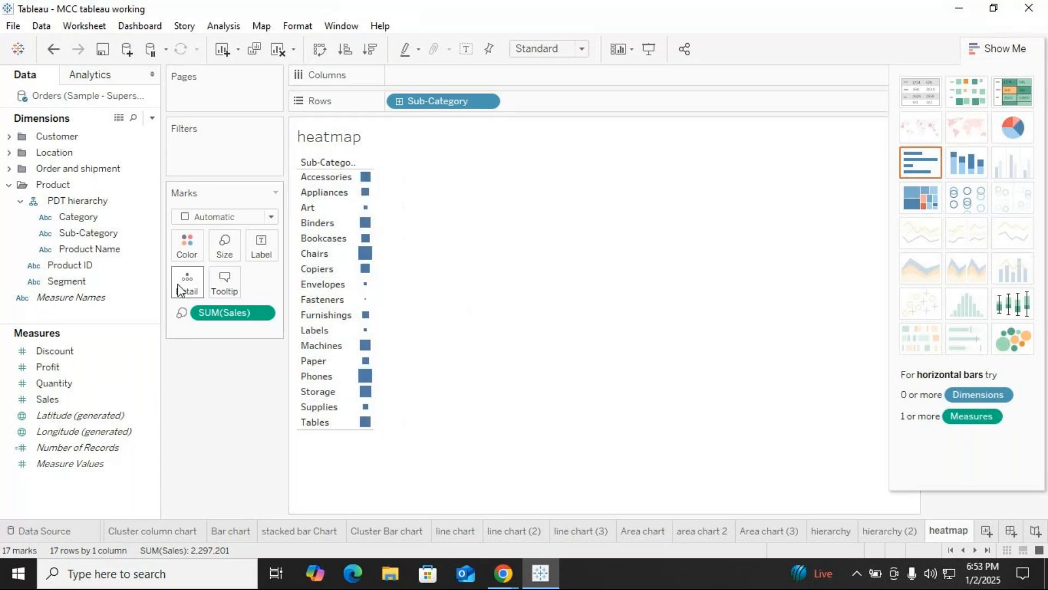
pyautogui.click(187, 246)
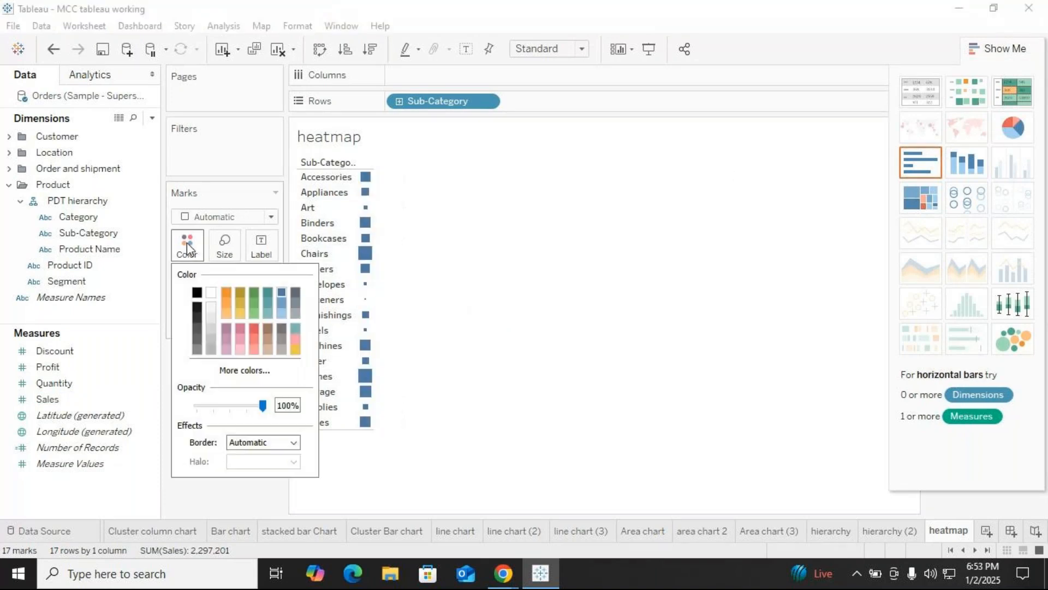
pyautogui.click(240, 292)
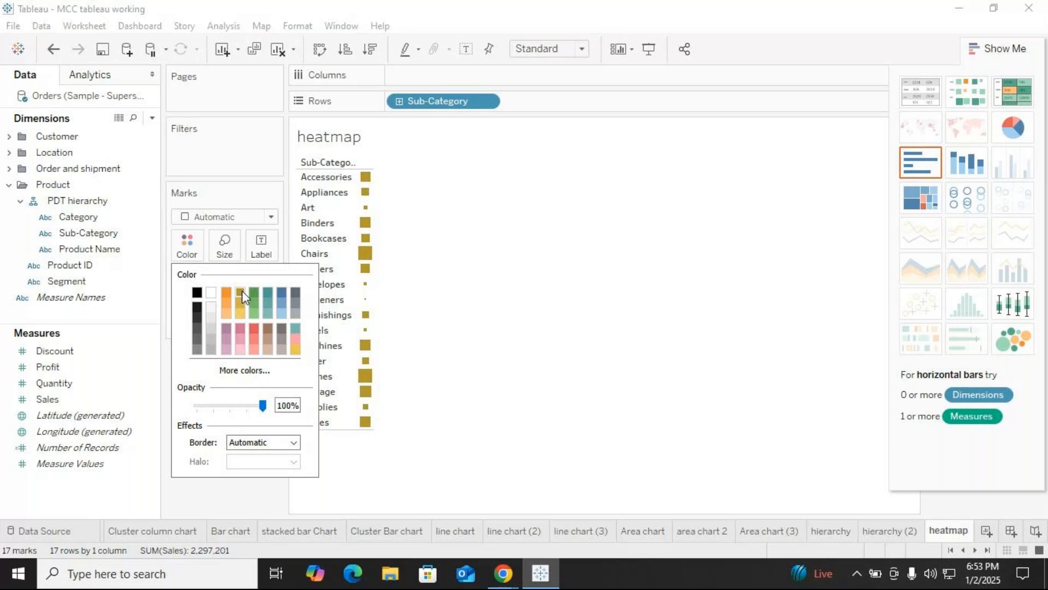
pyautogui.click(501, 459)
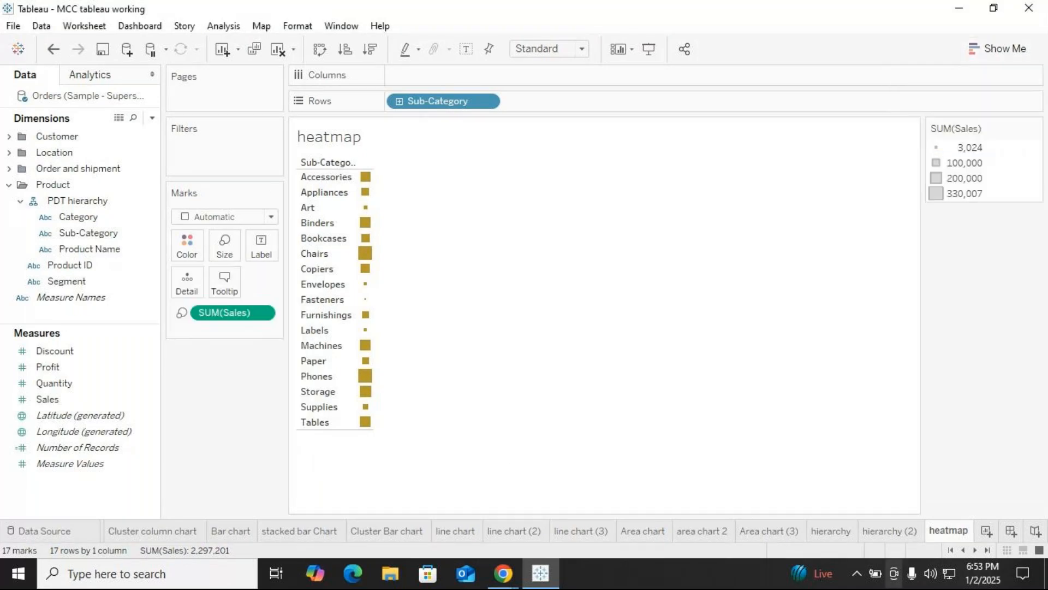
# Step: Duplicate the heatmap worksheet and turn the copy into a highlight table of Sales by Sub-Category
pyautogui.rightClick(957, 531)
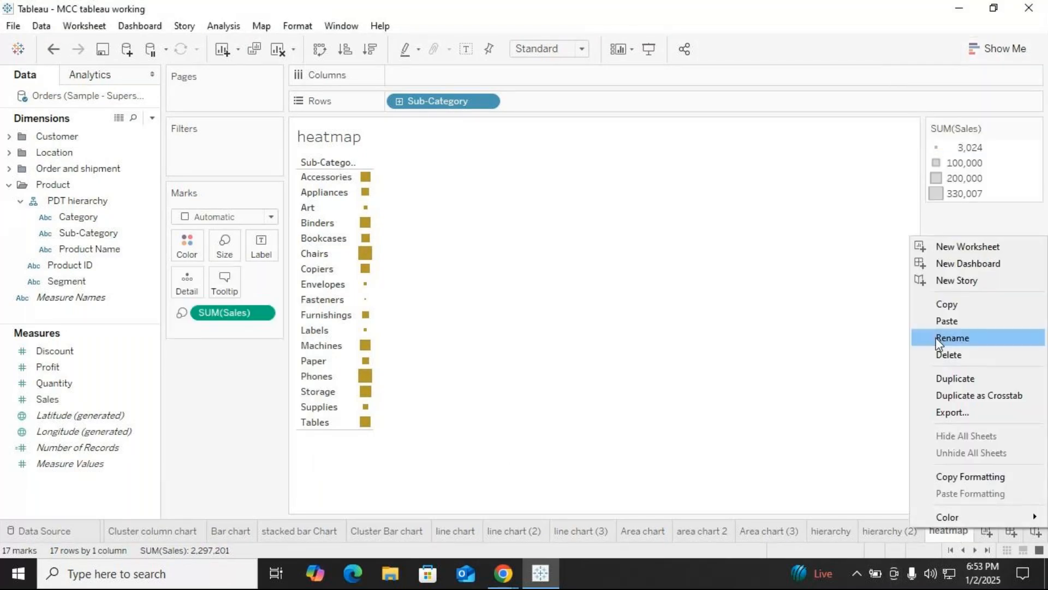
pyautogui.click(953, 373)
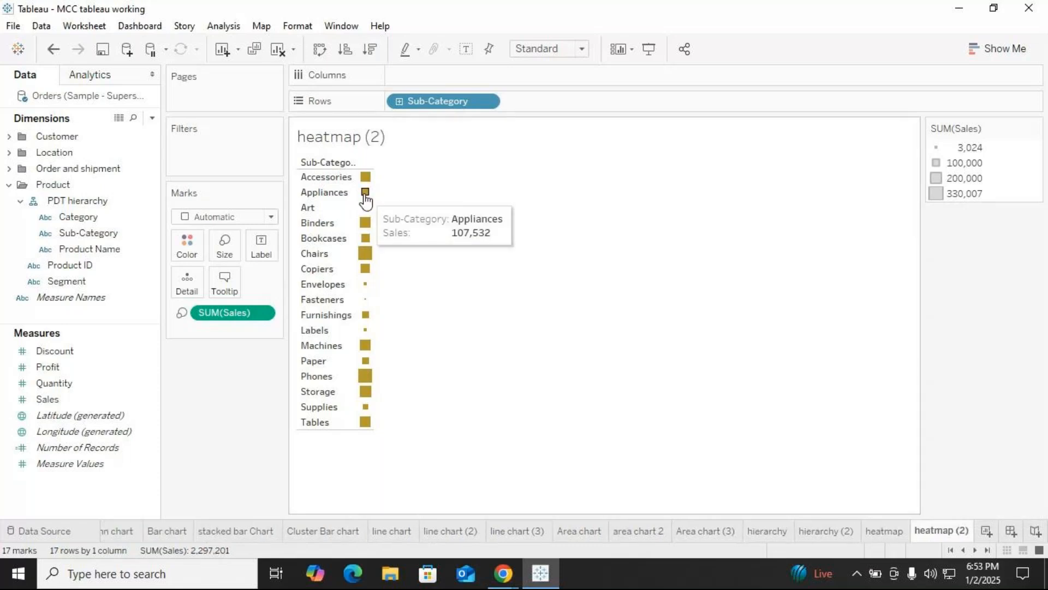
pyautogui.click(1009, 51)
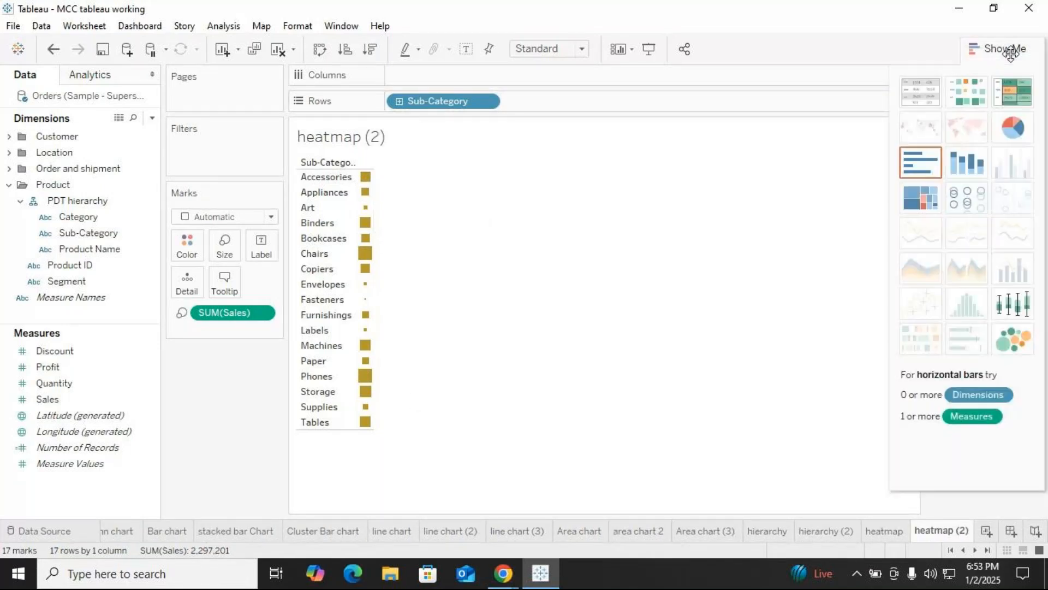
pyautogui.click(1016, 90)
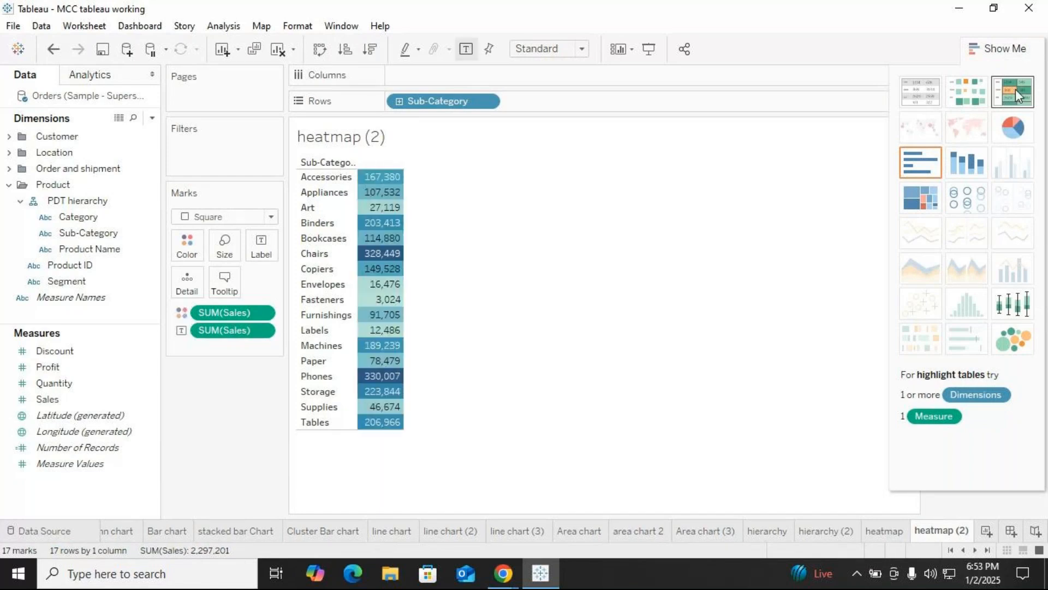
pyautogui.click(998, 49)
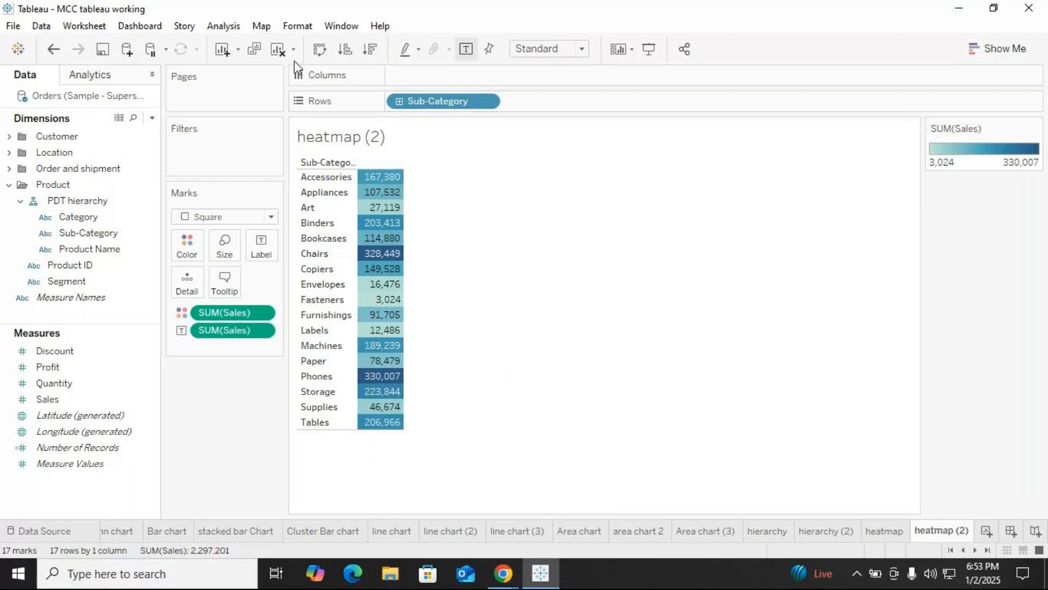
# Step: Try ascending, descending and alphabetic sorts on the highlight table, leaving the sub-categories in descending order of Sales
pyautogui.click(346, 54)
pyautogui.click(373, 51)
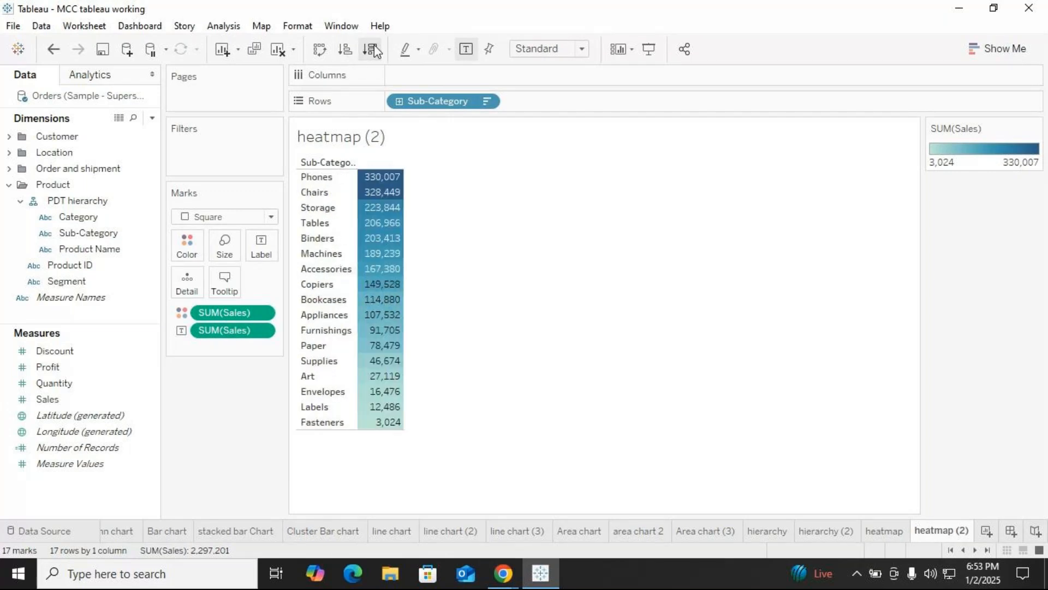
pyautogui.click(345, 53)
pyautogui.click(370, 53)
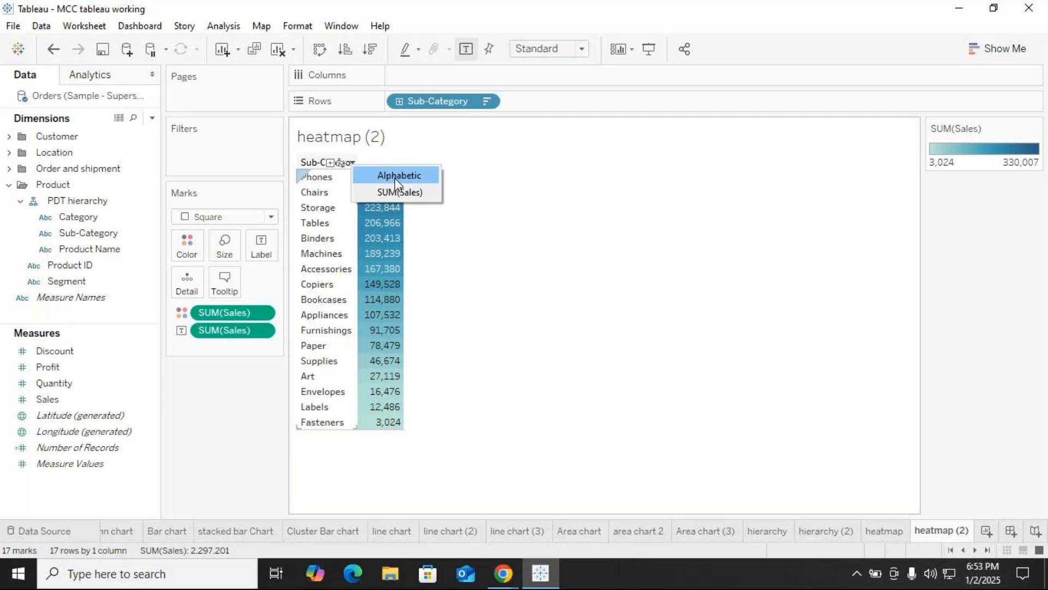
pyautogui.click(395, 176)
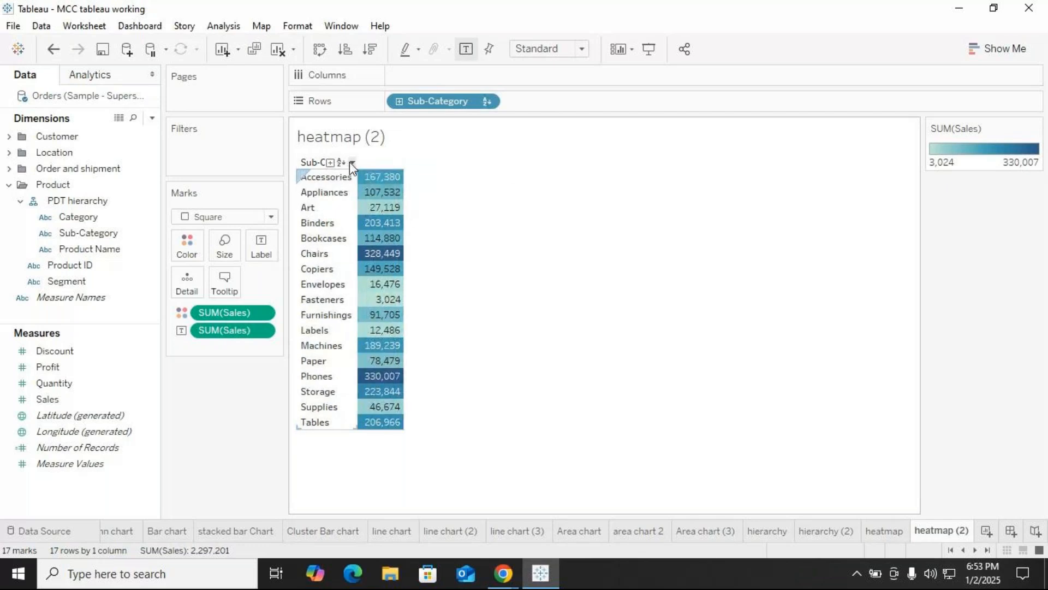
pyautogui.click(371, 49)
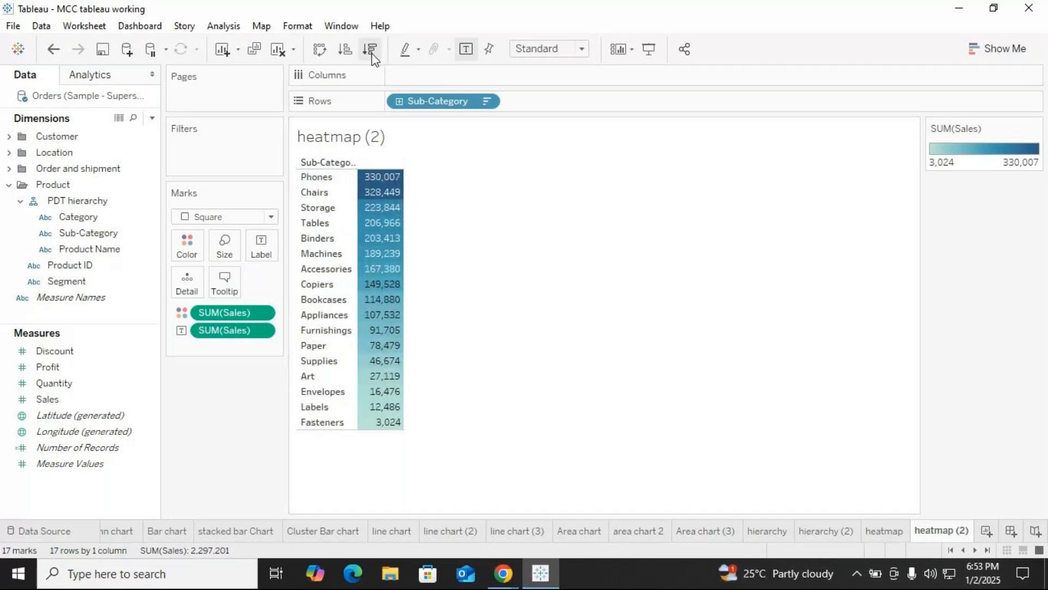
# Step: Apply the Red-Gold palette to the highlight table's Sales color scale
pyautogui.click(1035, 128)
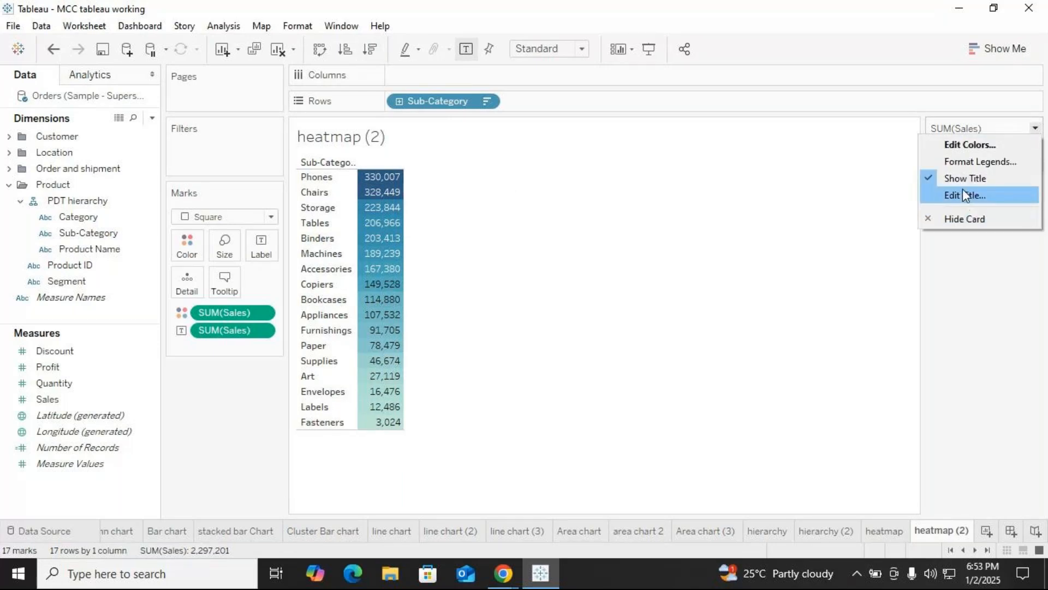
pyautogui.click(964, 145)
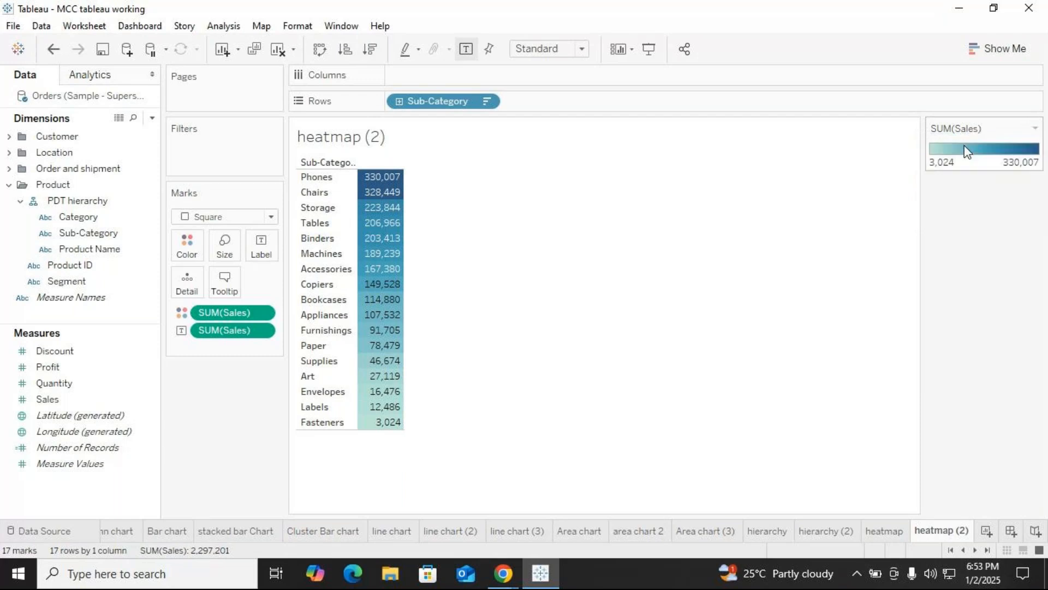
pyautogui.click(677, 223)
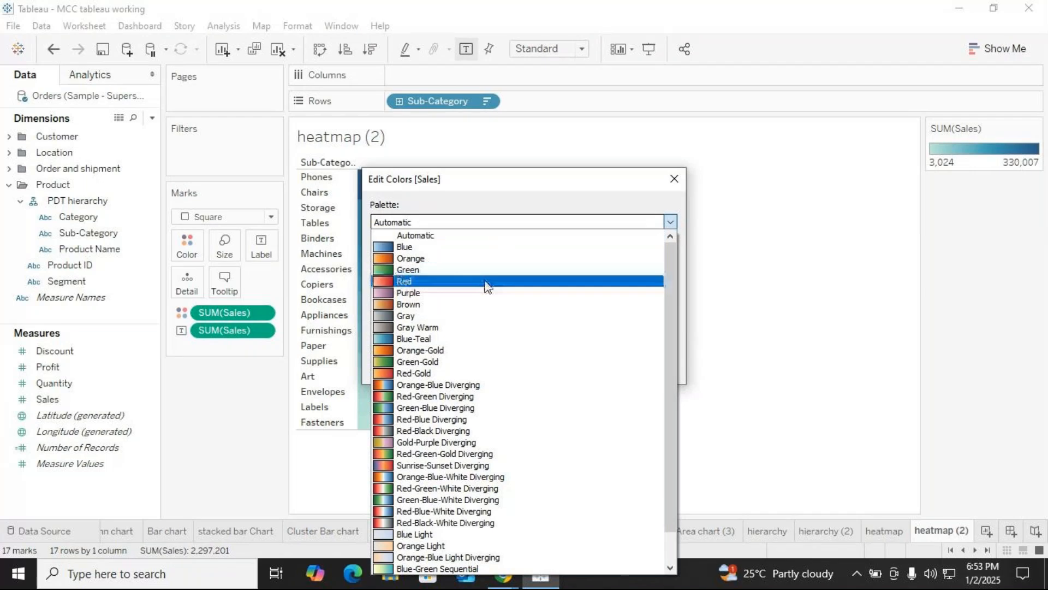
pyautogui.click(424, 373)
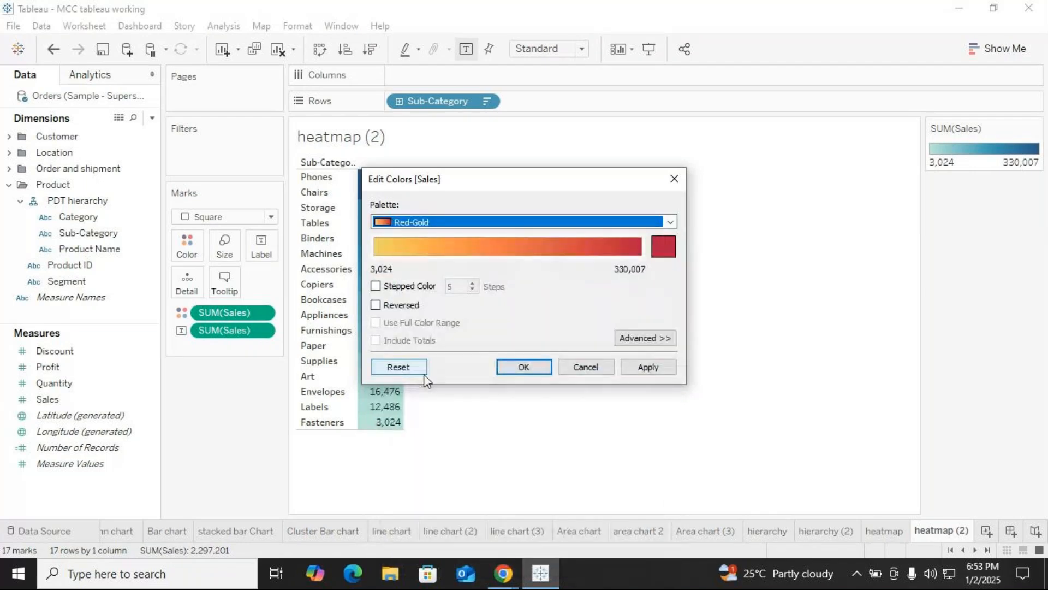
pyautogui.click(525, 368)
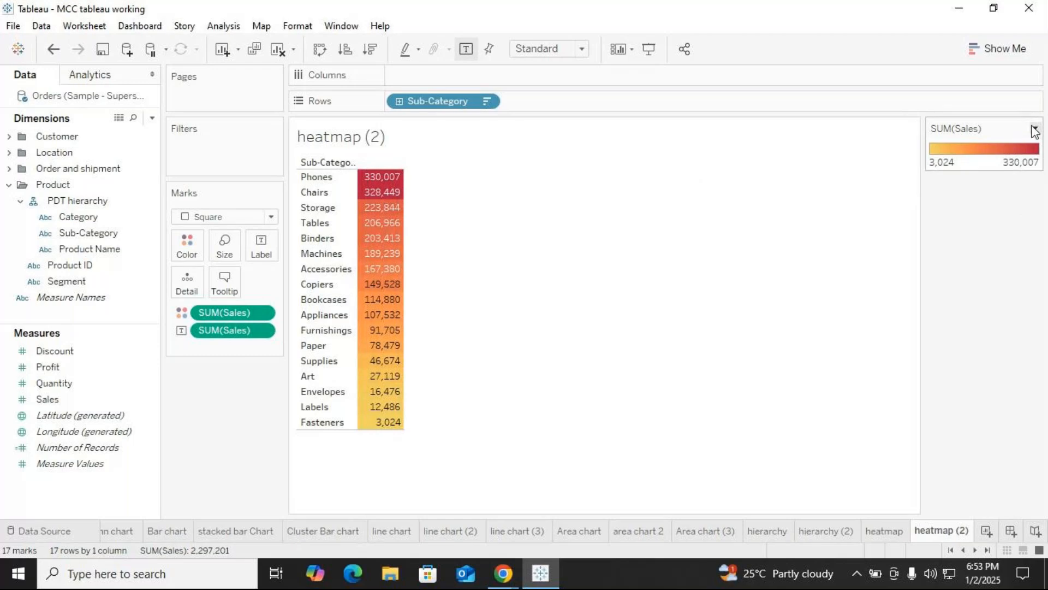
# Step: Apply the Green-Gold palette to the highlight table's Sales color scale
pyautogui.click(1036, 131)
pyautogui.click(968, 151)
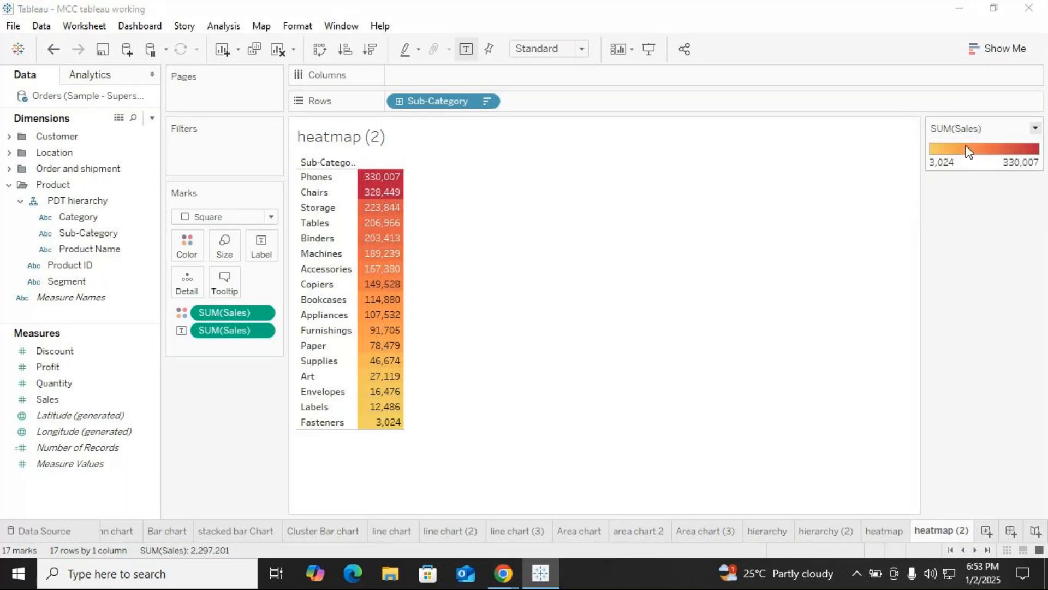
pyautogui.click(670, 222)
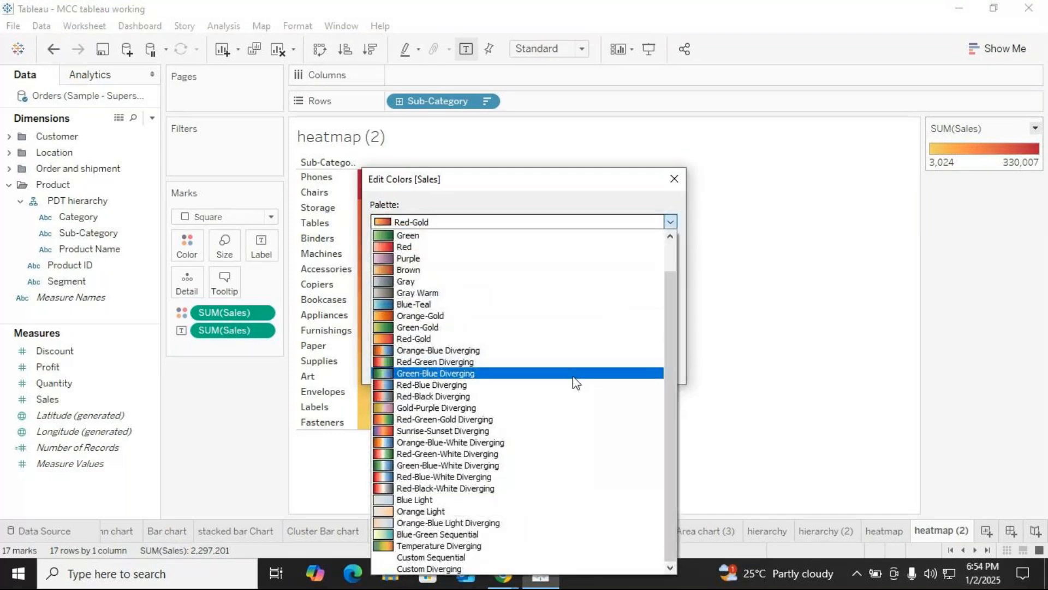
pyautogui.click(425, 326)
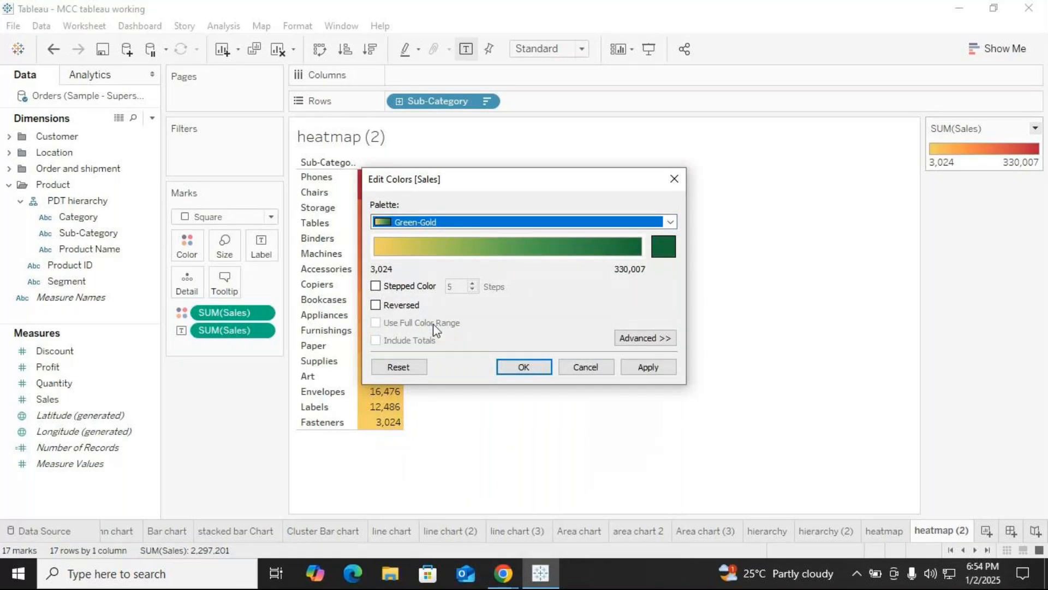
pyautogui.click(524, 366)
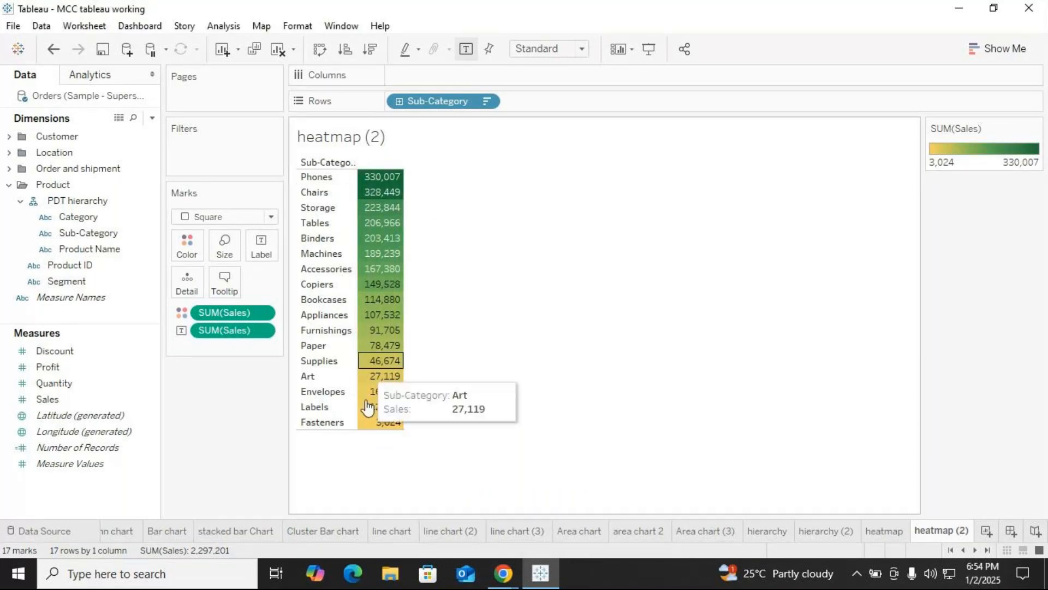
# Step: Switch the highlight table's Sales color scale to stepped color with 10 steps
pyautogui.click(1035, 128)
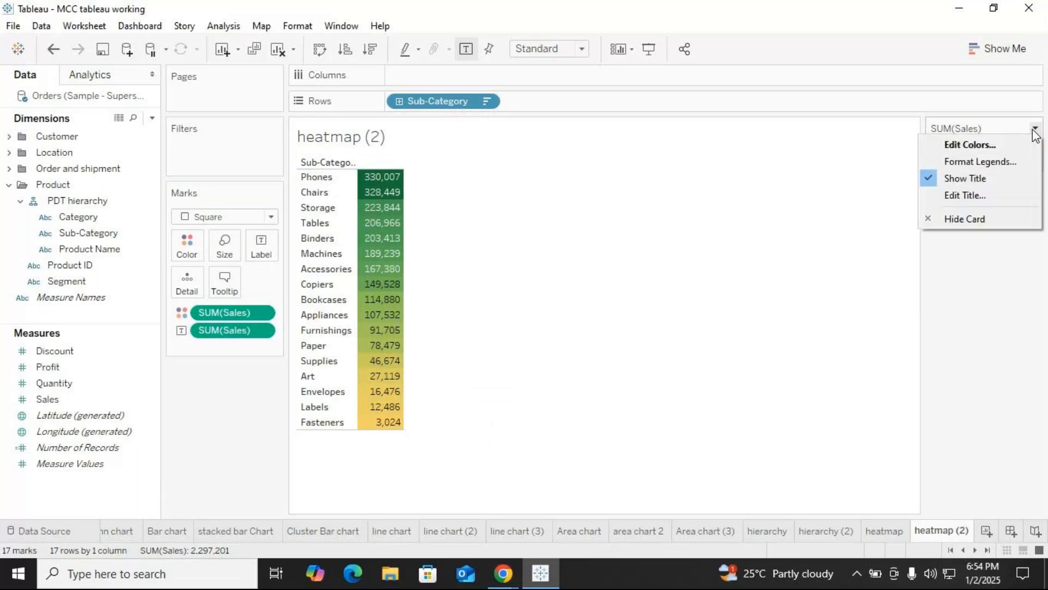
pyautogui.click(965, 144)
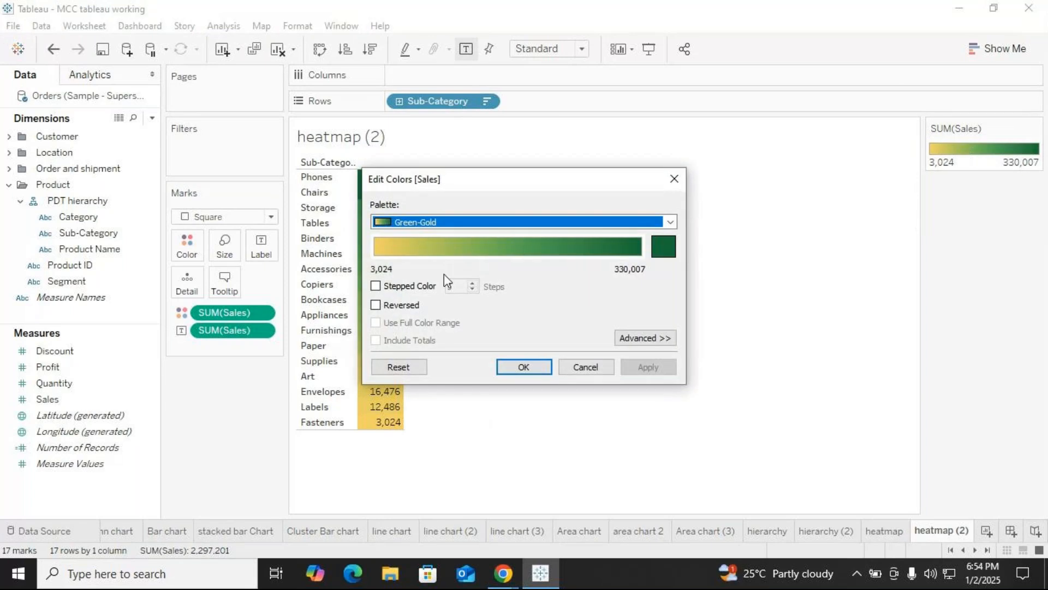
pyautogui.click(376, 286)
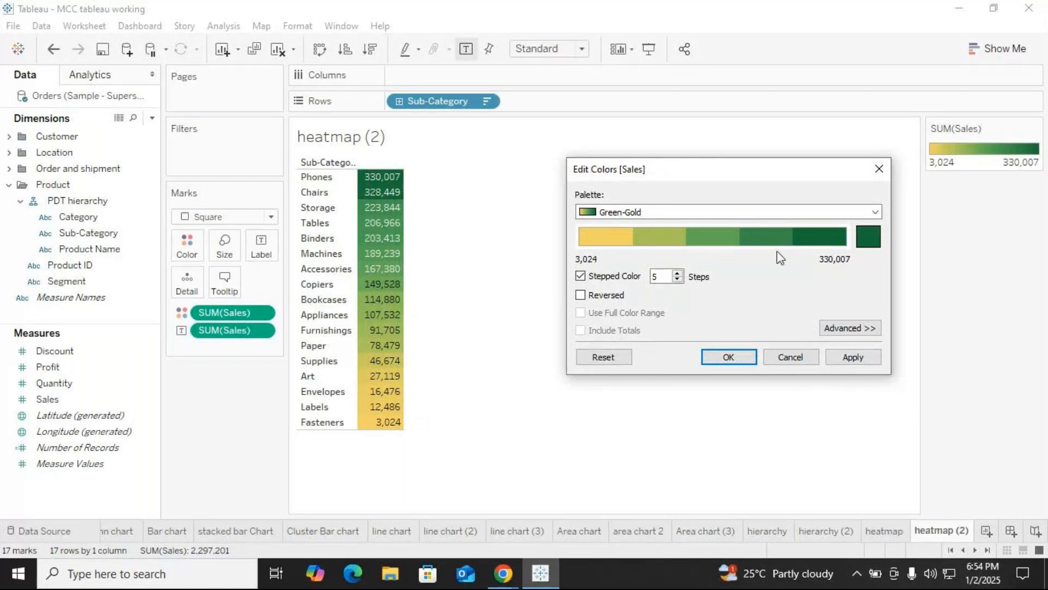
pyautogui.click(677, 273)
pyautogui.click(678, 273)
pyautogui.click(677, 273)
pyautogui.click(678, 273)
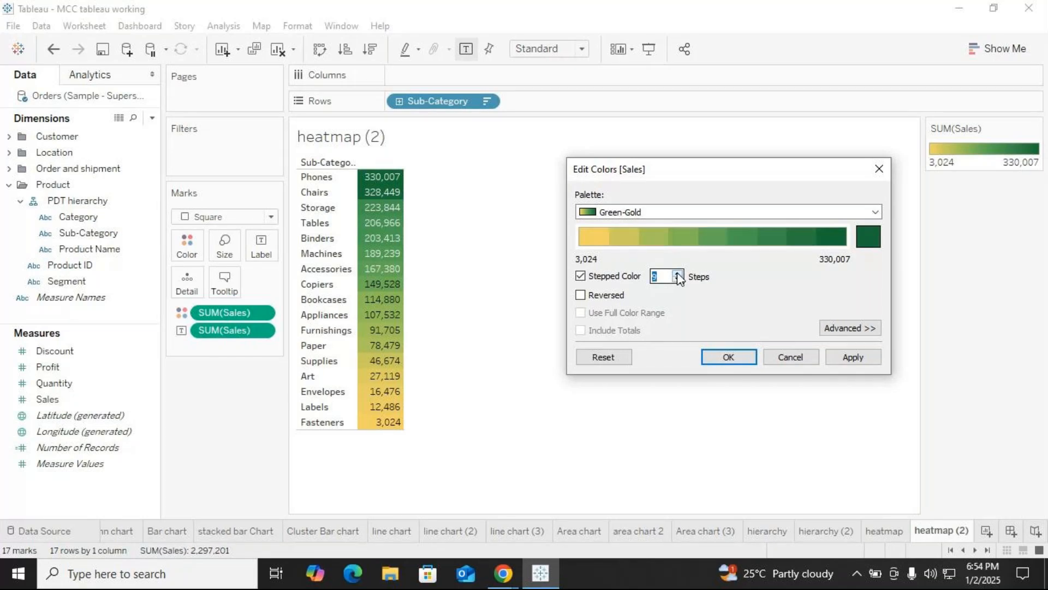
pyautogui.click(678, 273)
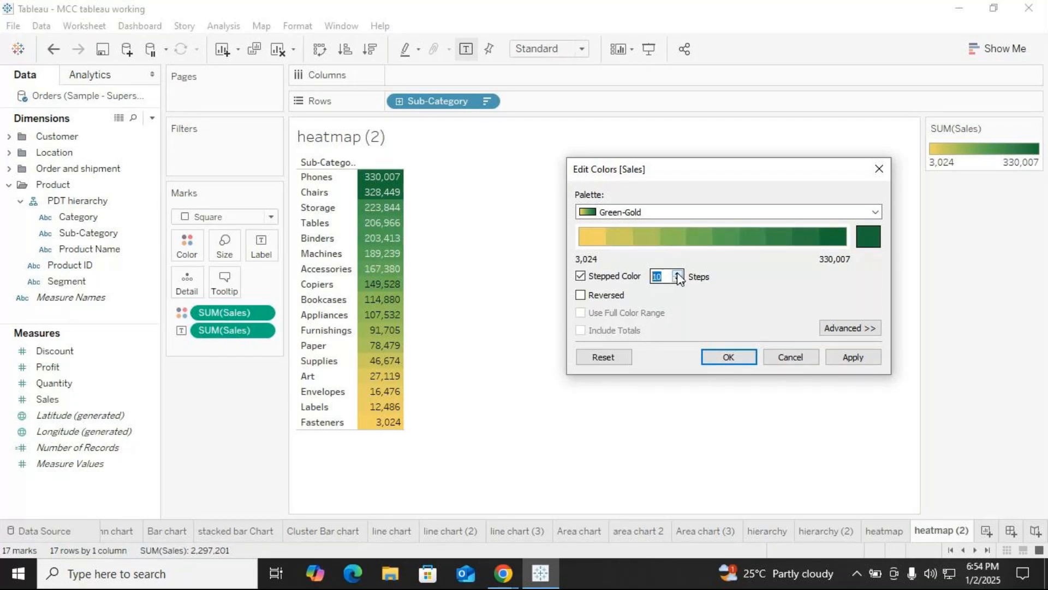
pyautogui.click(728, 356)
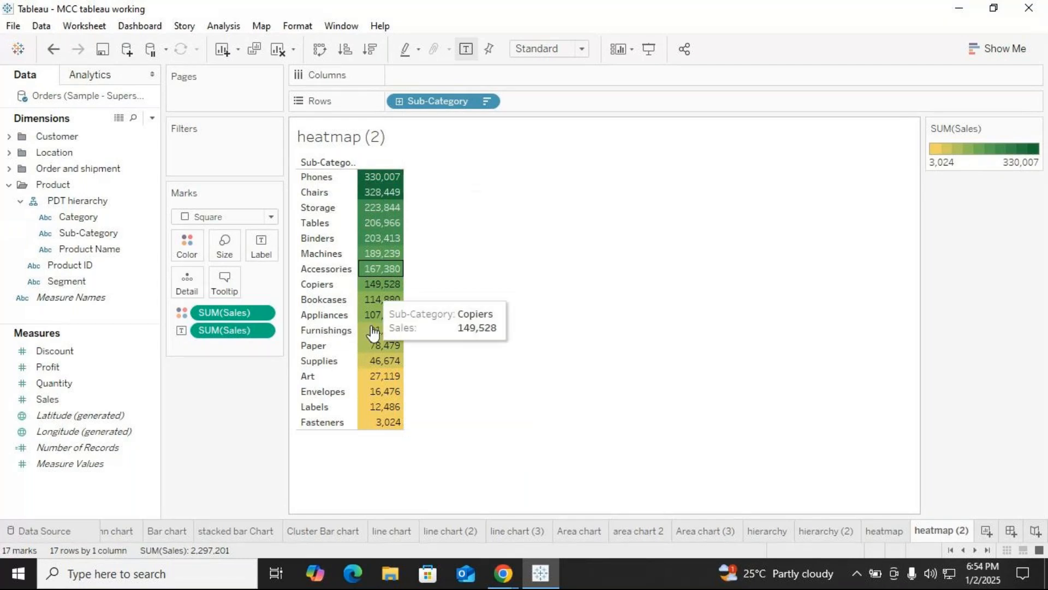
# Step: Rename the heatmap (2) worksheet as "highlighted table"
pyautogui.rightClick(951, 535)
pyautogui.click(962, 343)
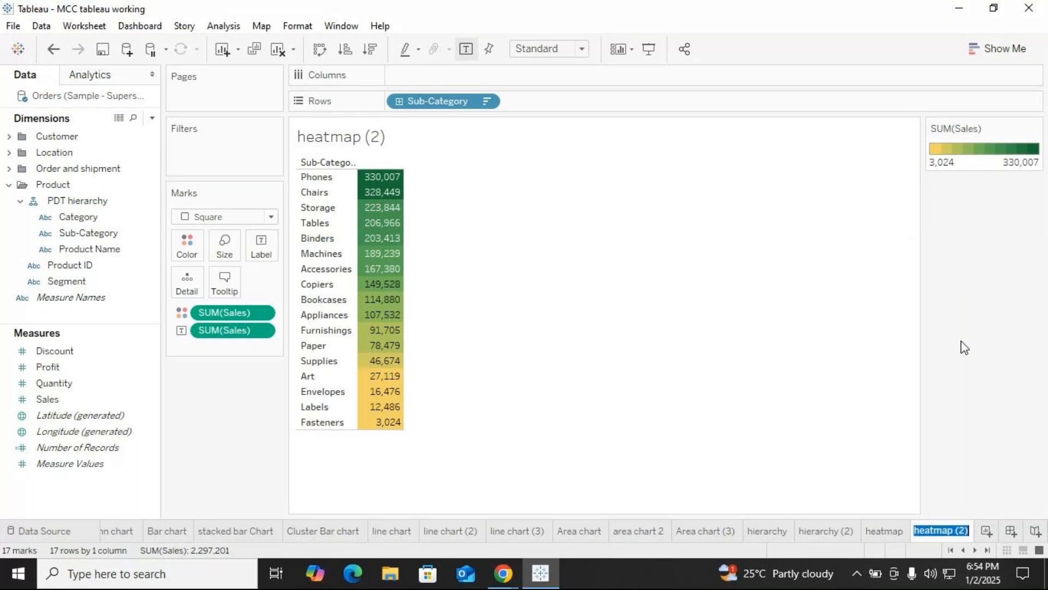
pyautogui.press('BackSpace')
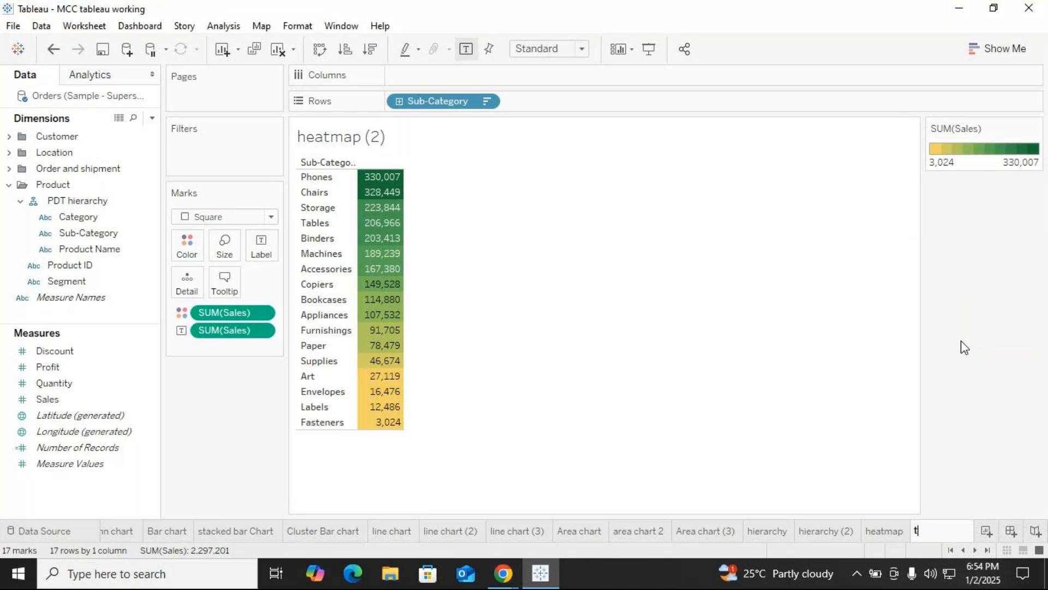
pyautogui.write('highlited')
pyautogui.press('BackSpace')
pyautogui.press('BackSpace')
pyautogui.press('BackSpace')
pyautogui.write('ghted table')
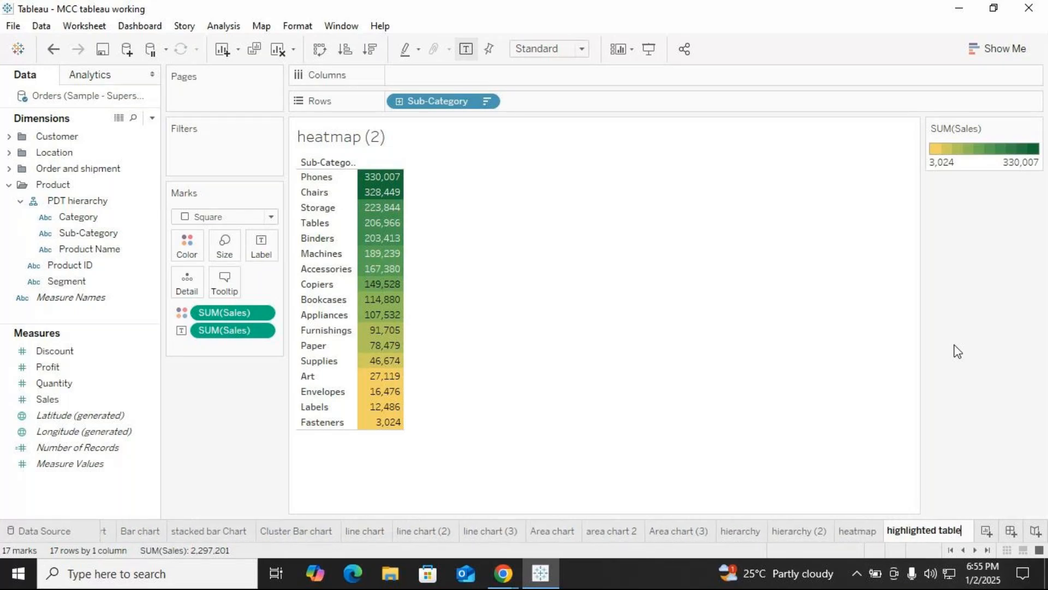
pyautogui.press('Return')
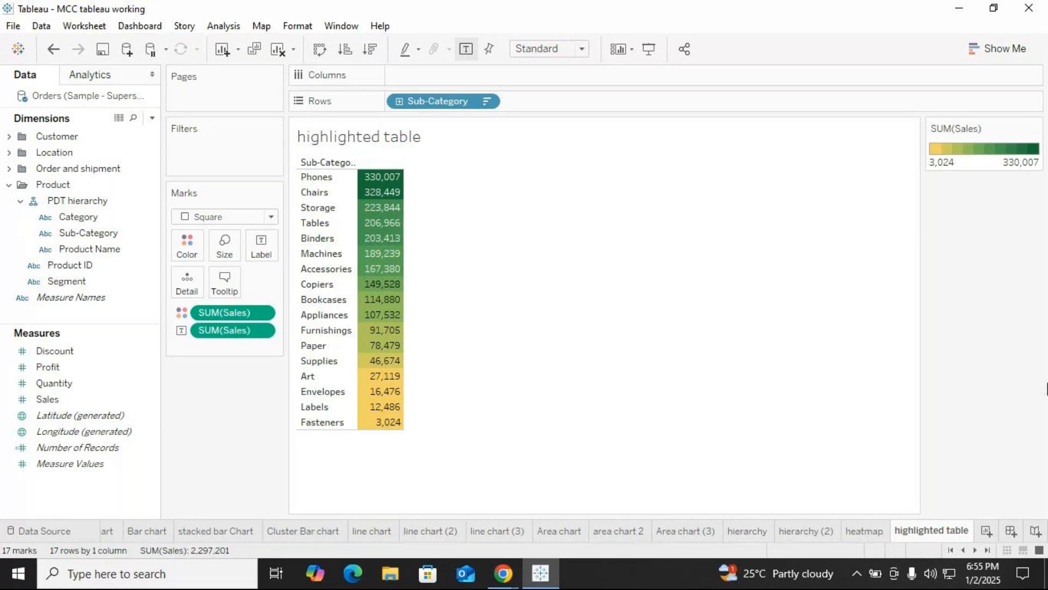
pyautogui.click(874, 532)
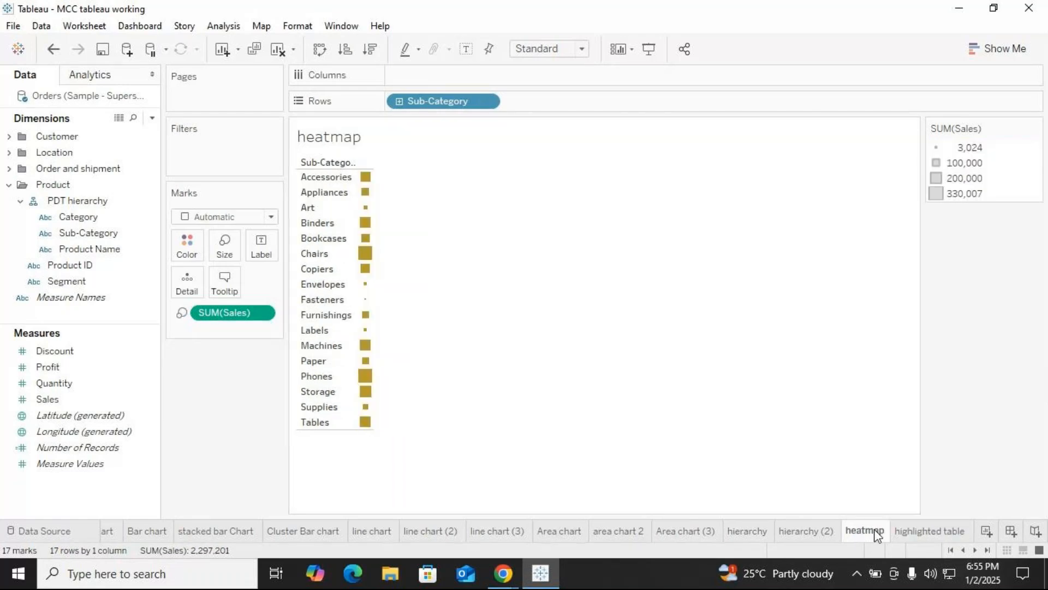
pyautogui.click(906, 528)
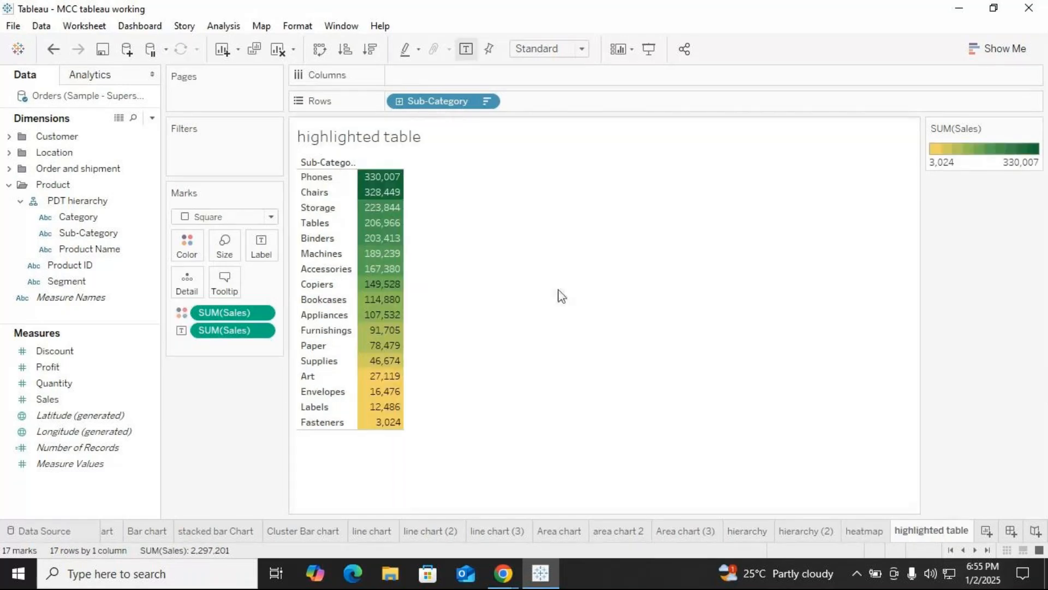
pyautogui.click(988, 52)
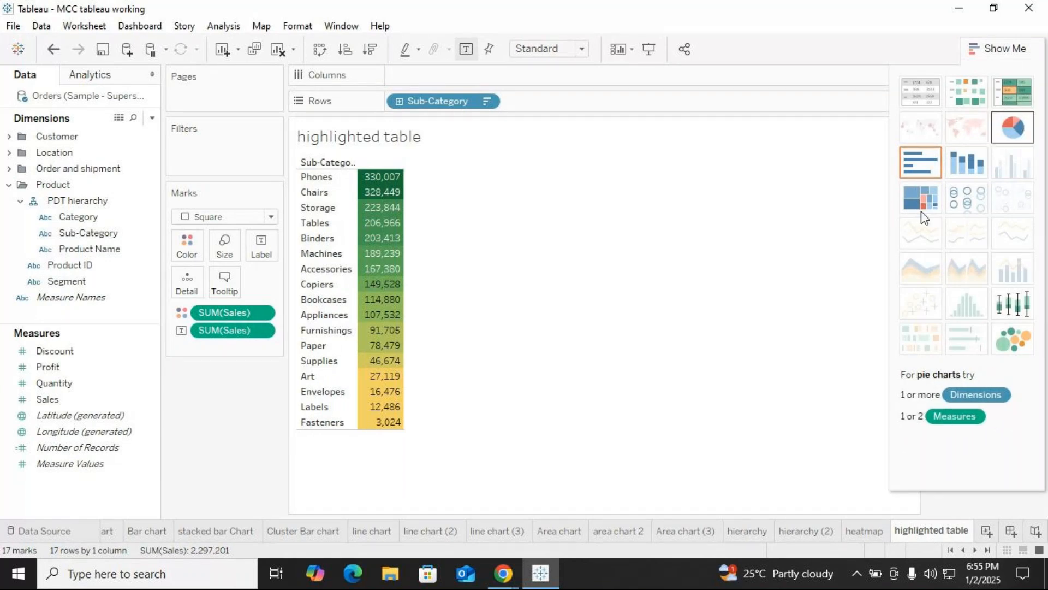
pyautogui.click(1005, 49)
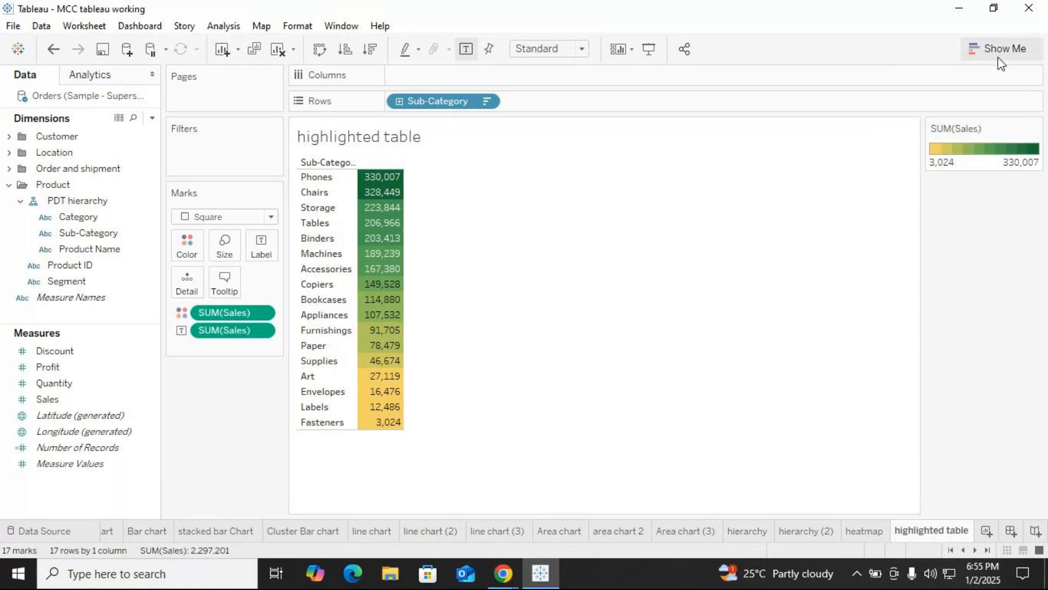
# Step: Try 20 steps for the highlighted table's stepped Sales colors and set the count back to 10
pyautogui.click(1035, 128)
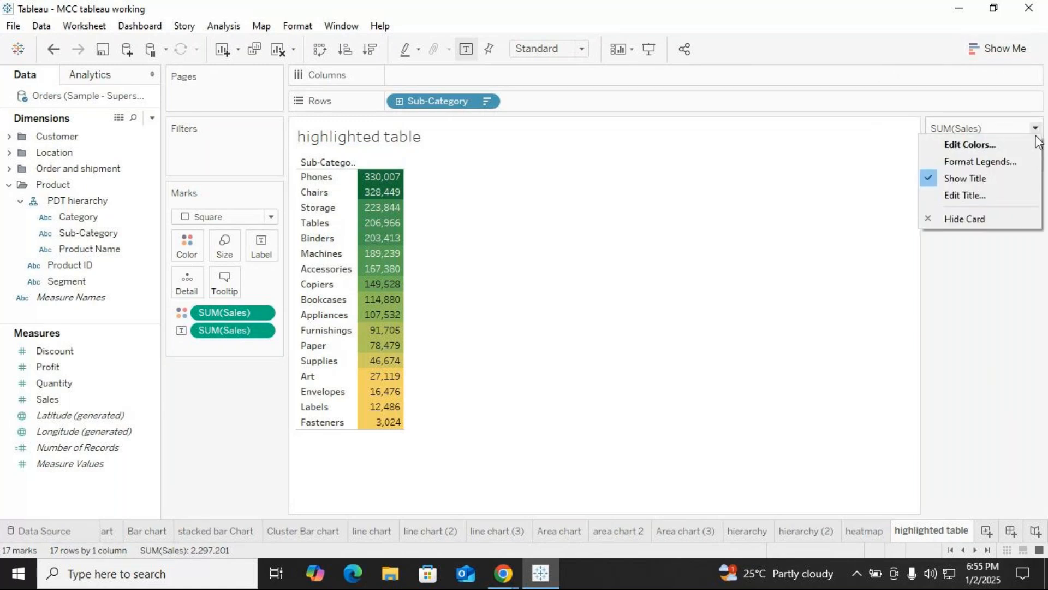
pyautogui.click(979, 146)
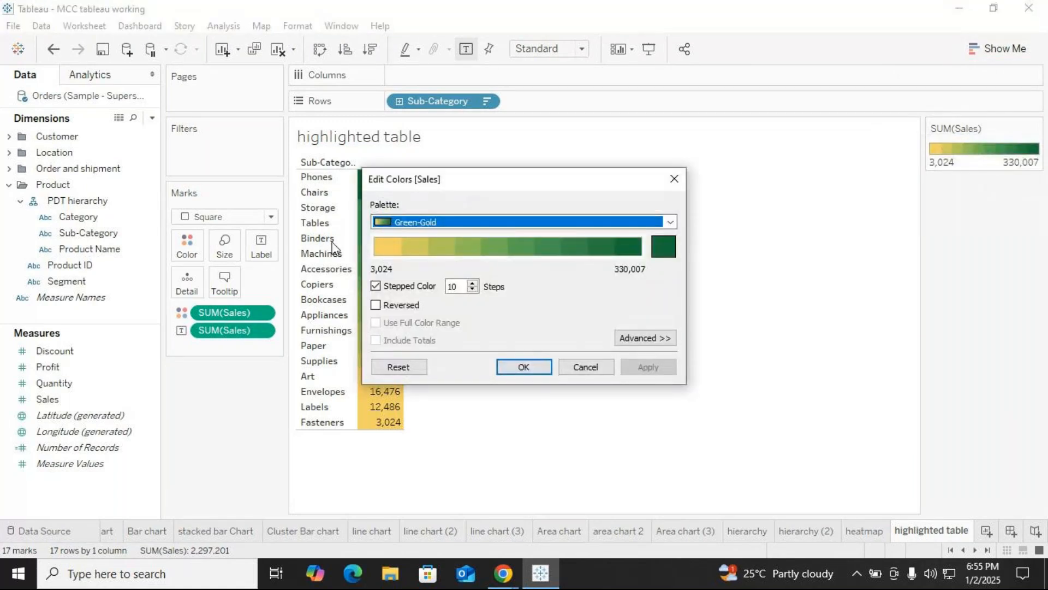
pyautogui.click(464, 287)
pyautogui.press('BackSpace')
pyautogui.press('BackSpace')
pyautogui.write('20')
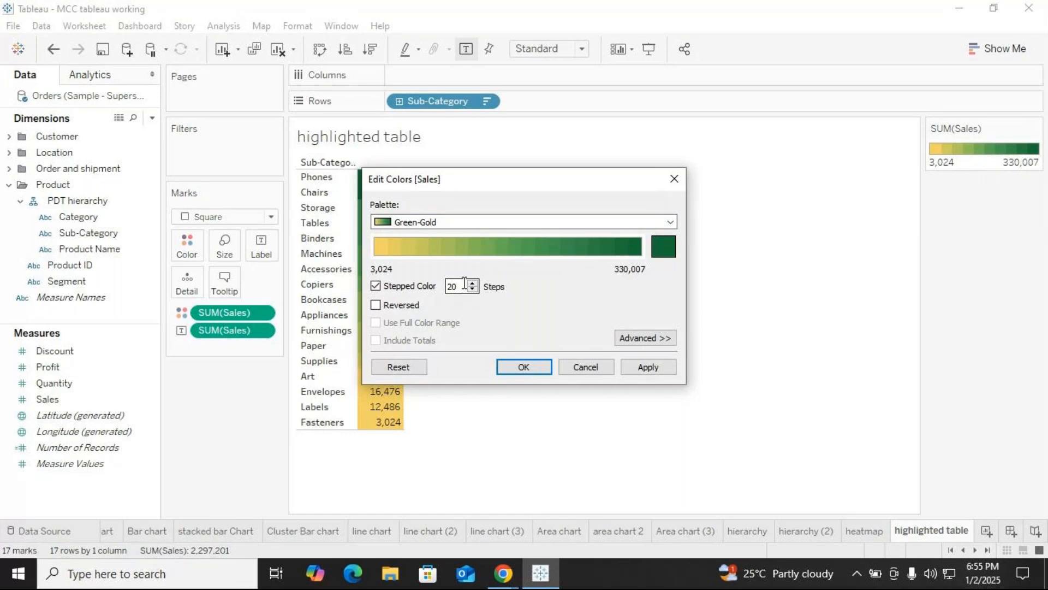
pyautogui.press('BackSpace')
pyautogui.press('BackSpace')
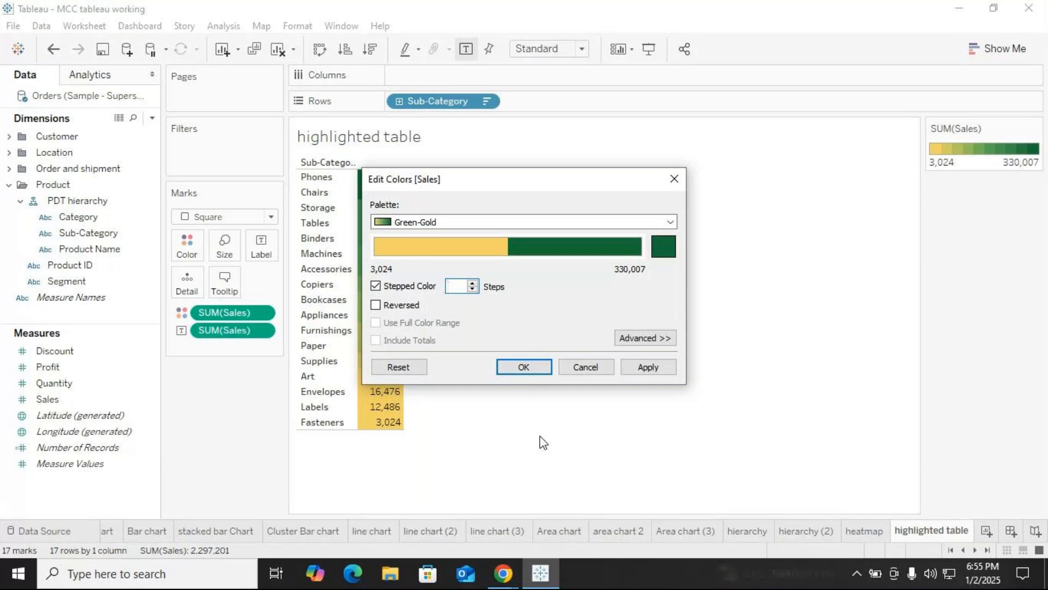
pyautogui.write('10')
pyautogui.click(523, 367)
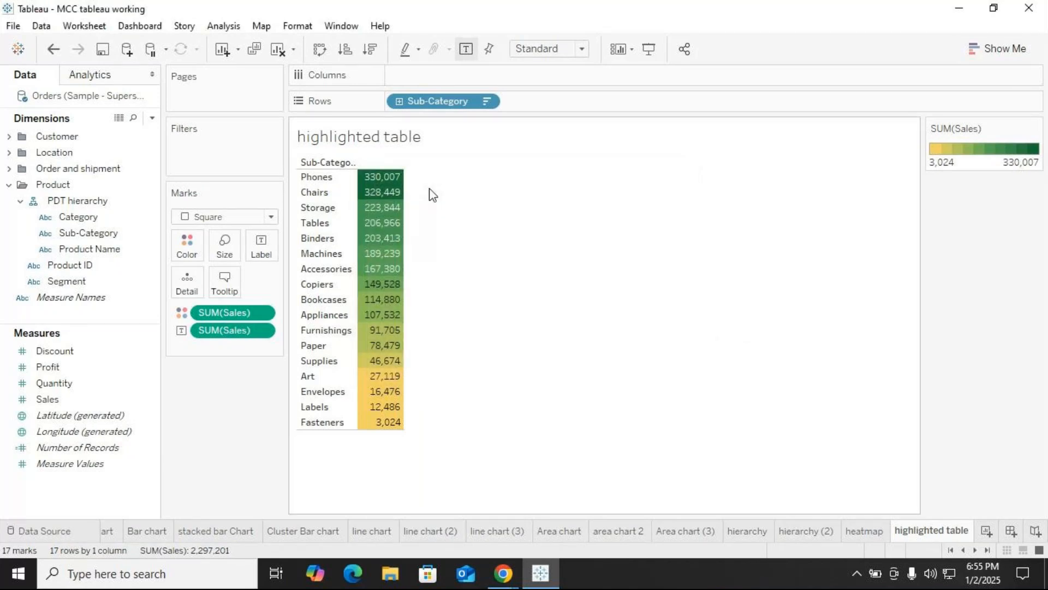
# Step: Duplicate the highlighted table worksheet and turn the copy into a treemap of Sales by Sub-Category
pyautogui.rightClick(936, 542)
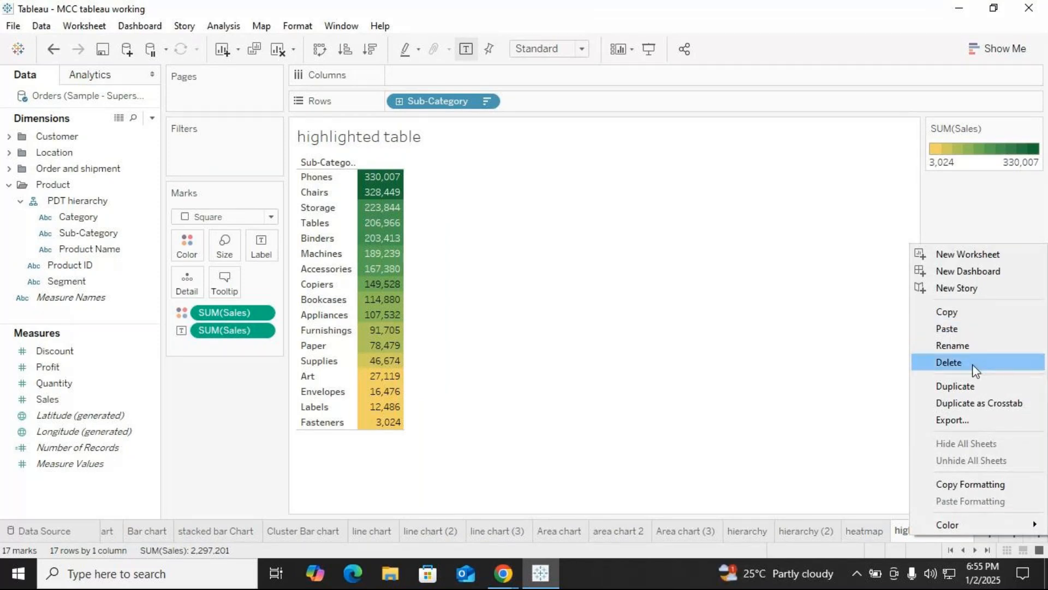
pyautogui.click(959, 389)
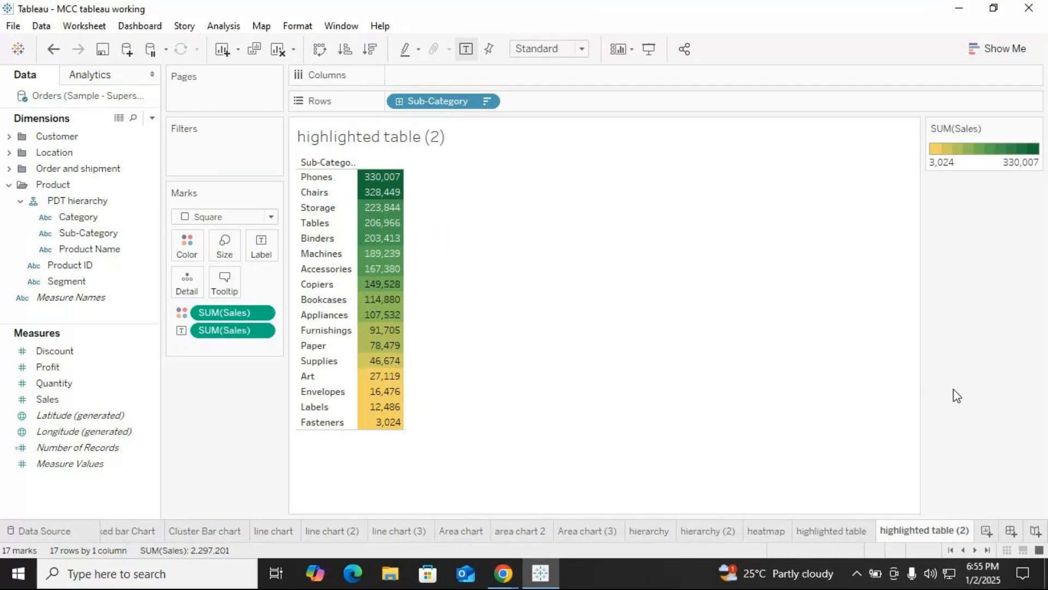
pyautogui.click(992, 51)
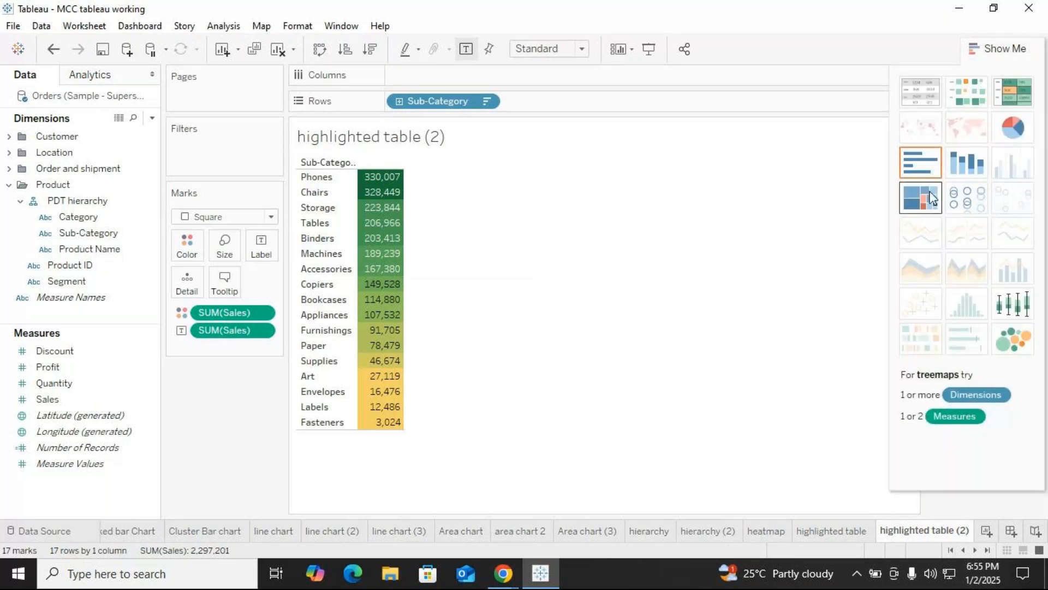
pyautogui.click(927, 206)
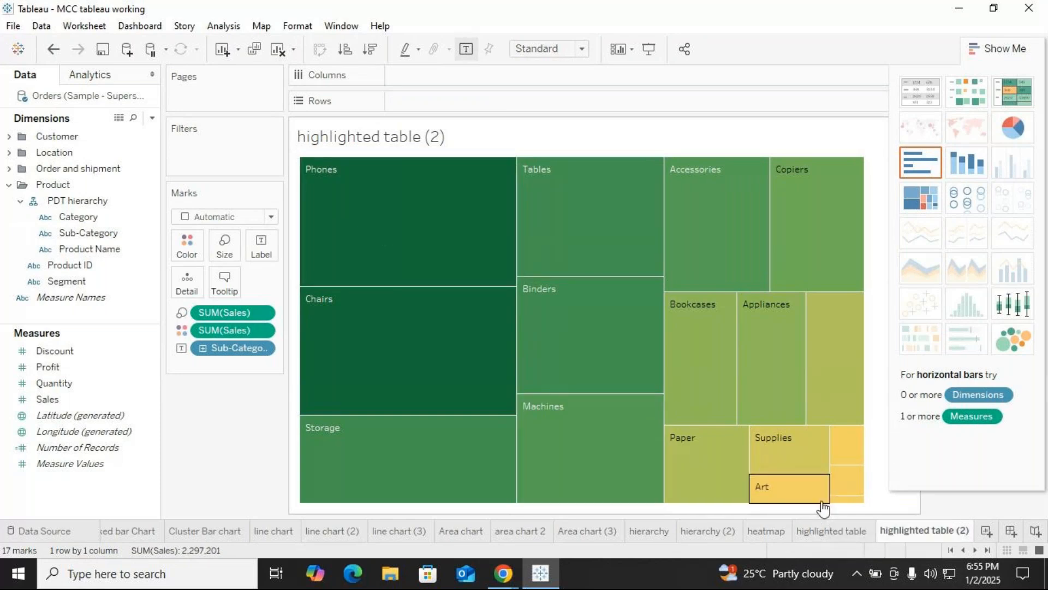
pyautogui.click(815, 532)
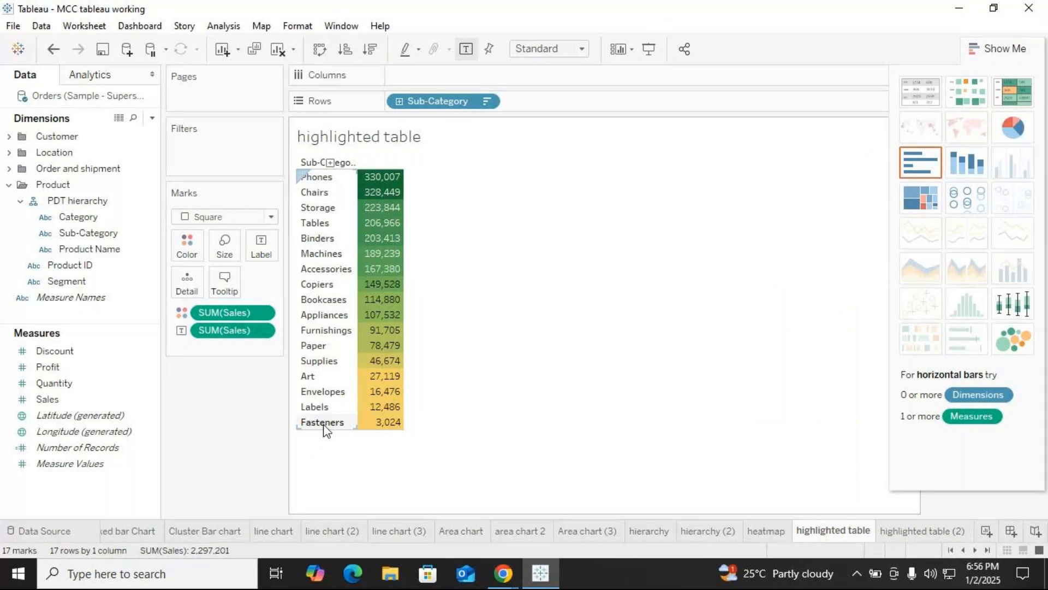
pyautogui.click(921, 530)
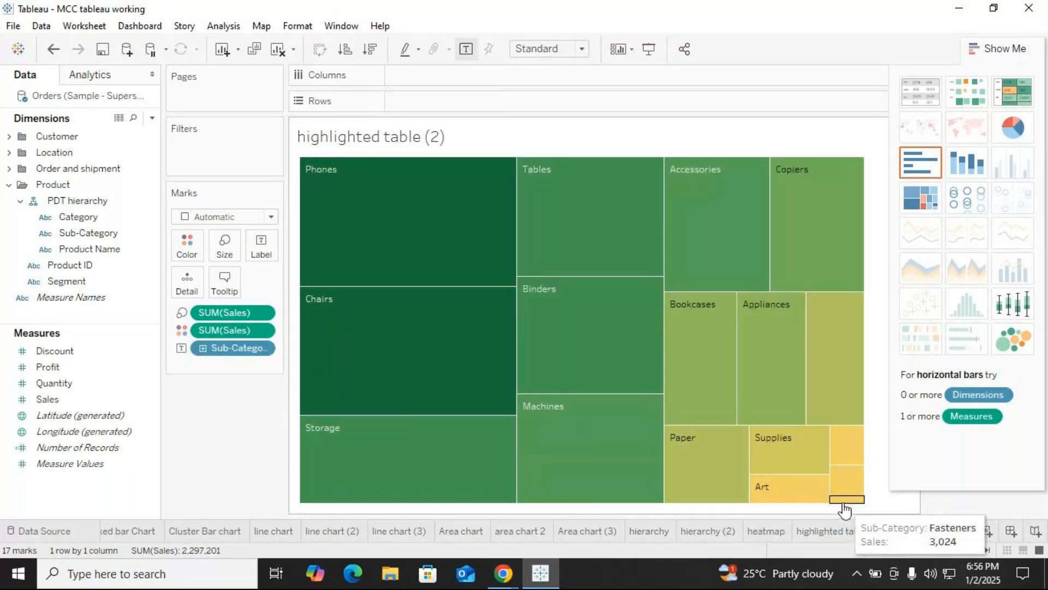
pyautogui.click(1002, 48)
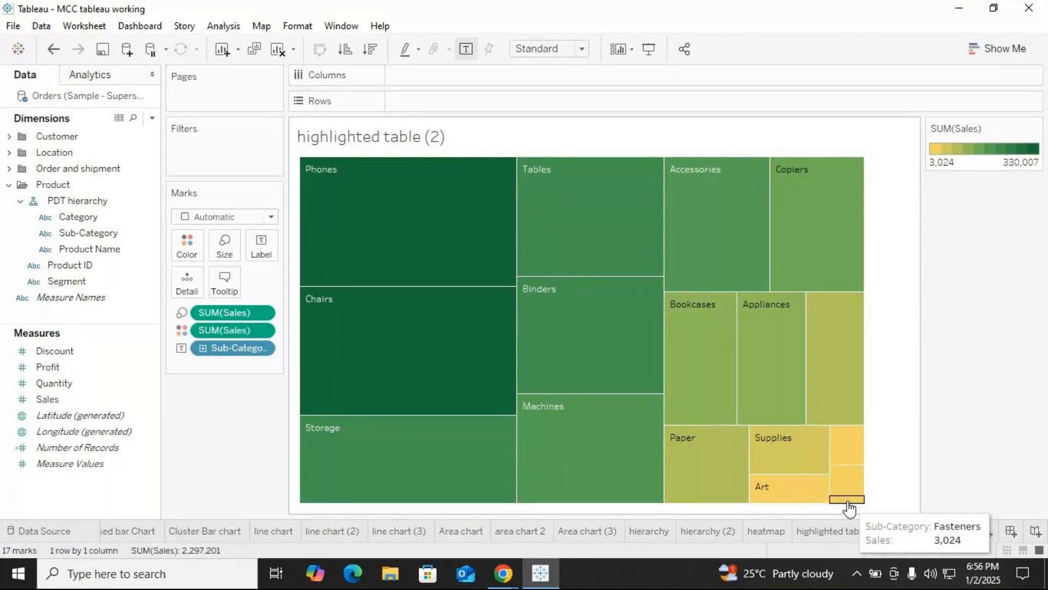
# Step: Add Sales value labels to the treemap and apply the Red-Gold palette to its Sales color scale
pyautogui.moveTo(48, 399); pyautogui.dragTo(254, 244)
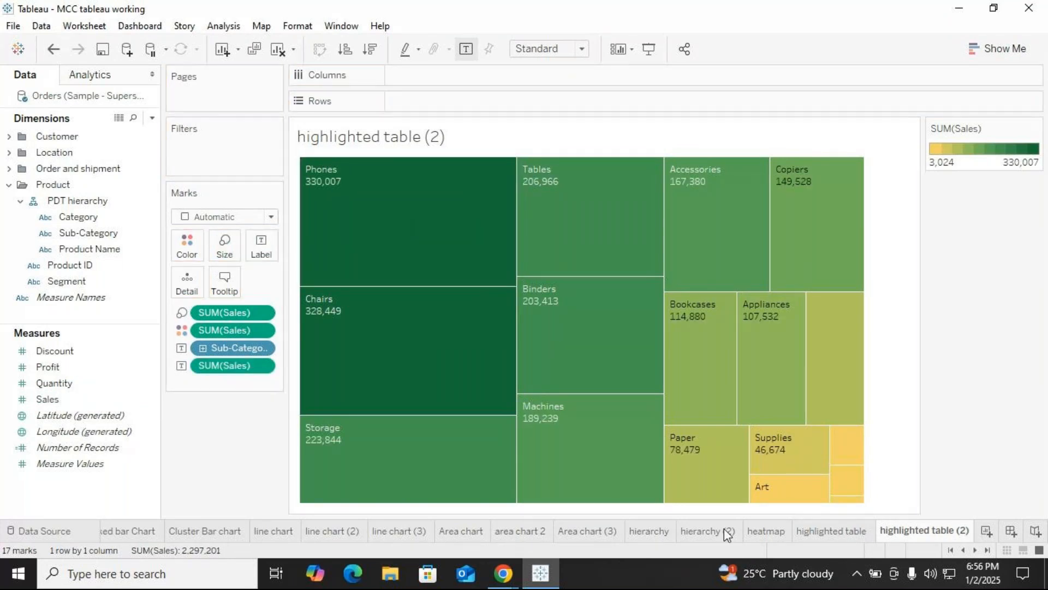
pyautogui.click(1035, 128)
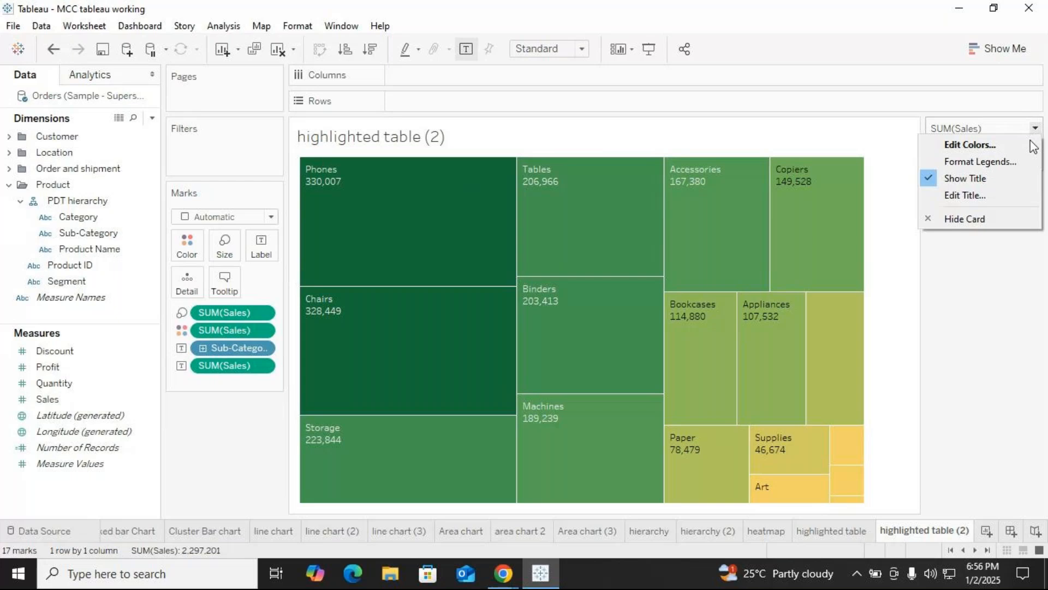
pyautogui.click(965, 147)
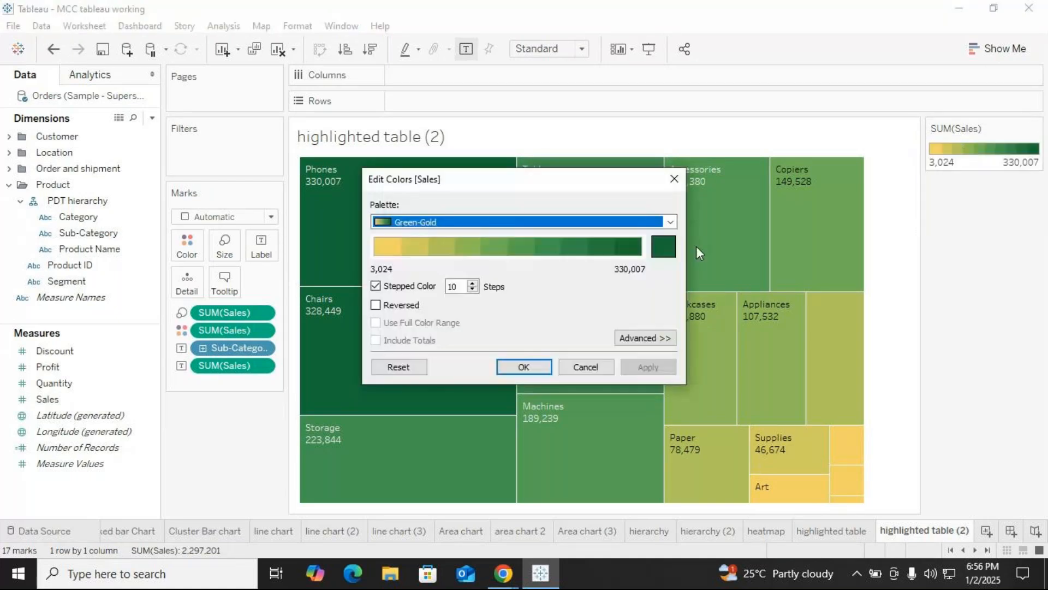
pyautogui.click(670, 223)
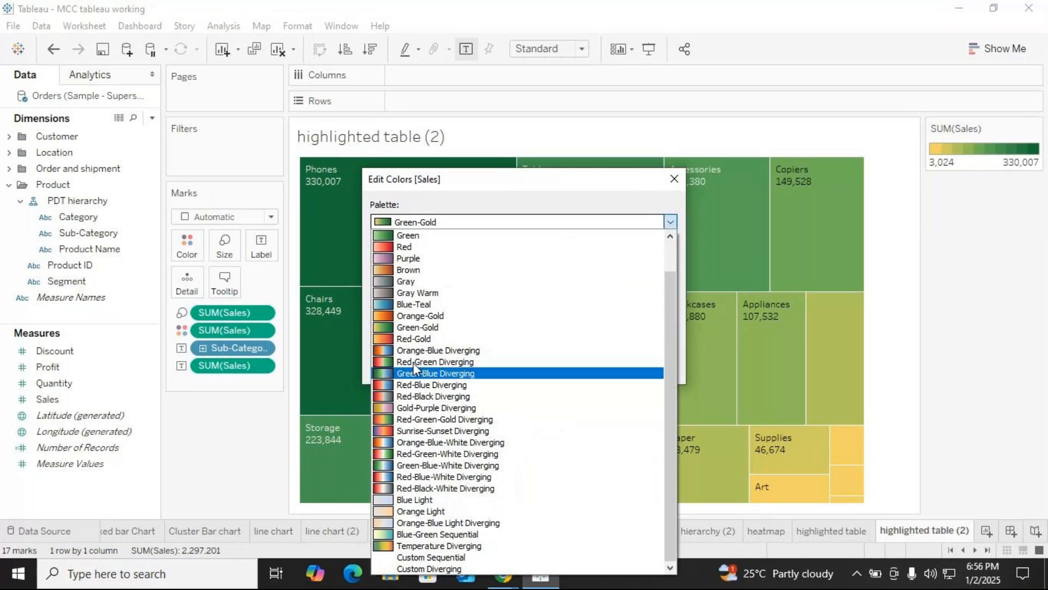
pyautogui.click(413, 339)
pyautogui.click(527, 368)
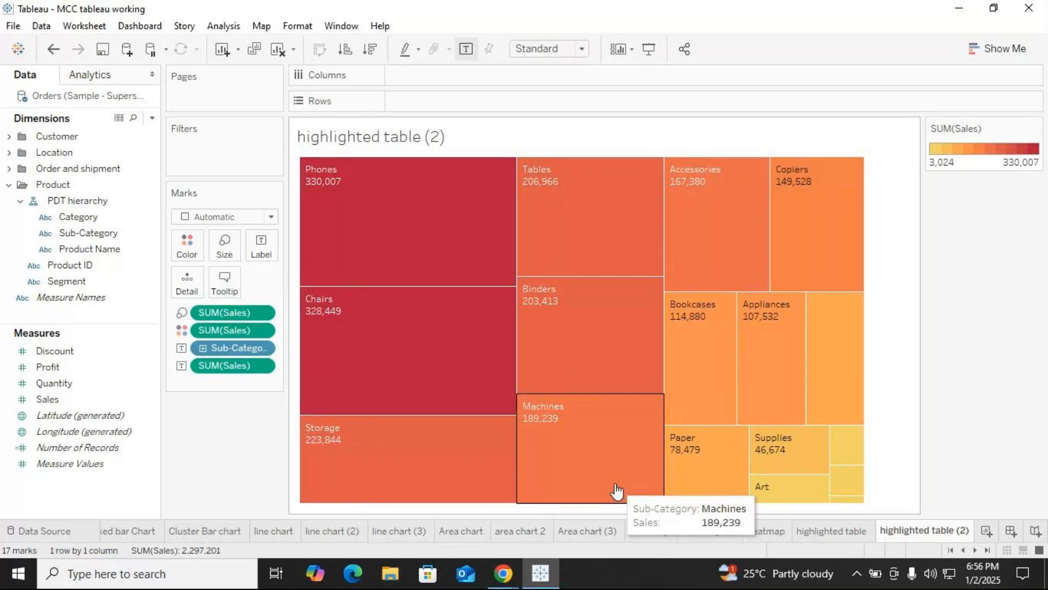
# Step: Switch to the GoTo Meeting window, mute the microphone and return to Tableau
pyautogui.click(959, 9)
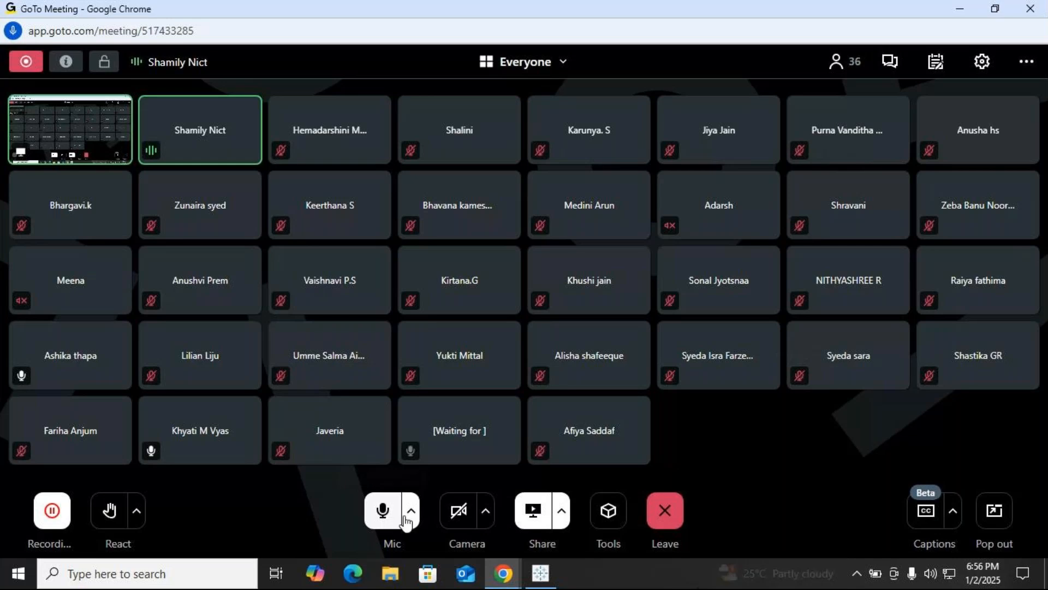
pyautogui.click(384, 512)
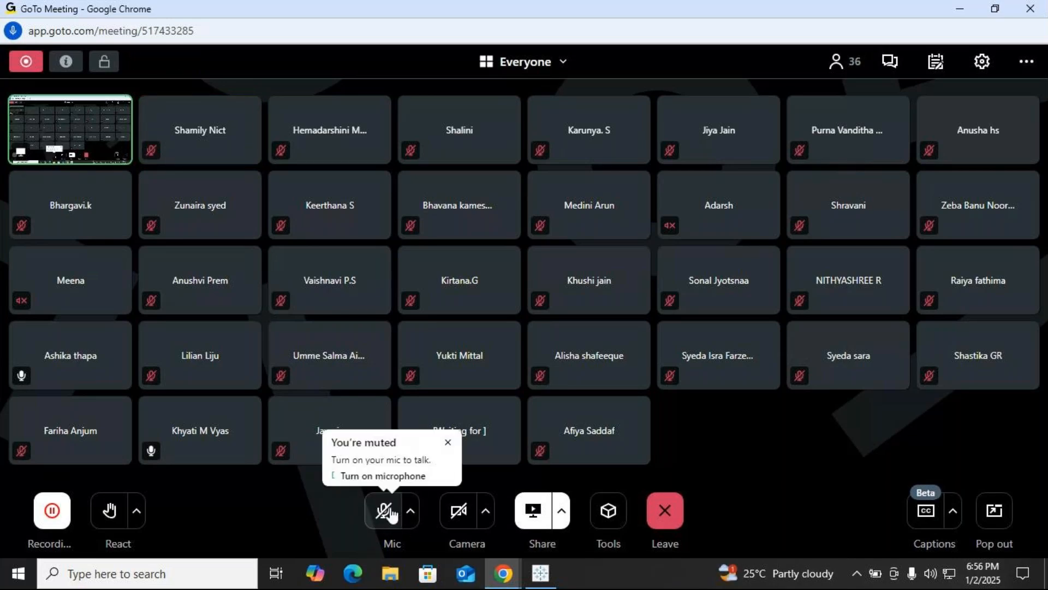
pyautogui.click(540, 572)
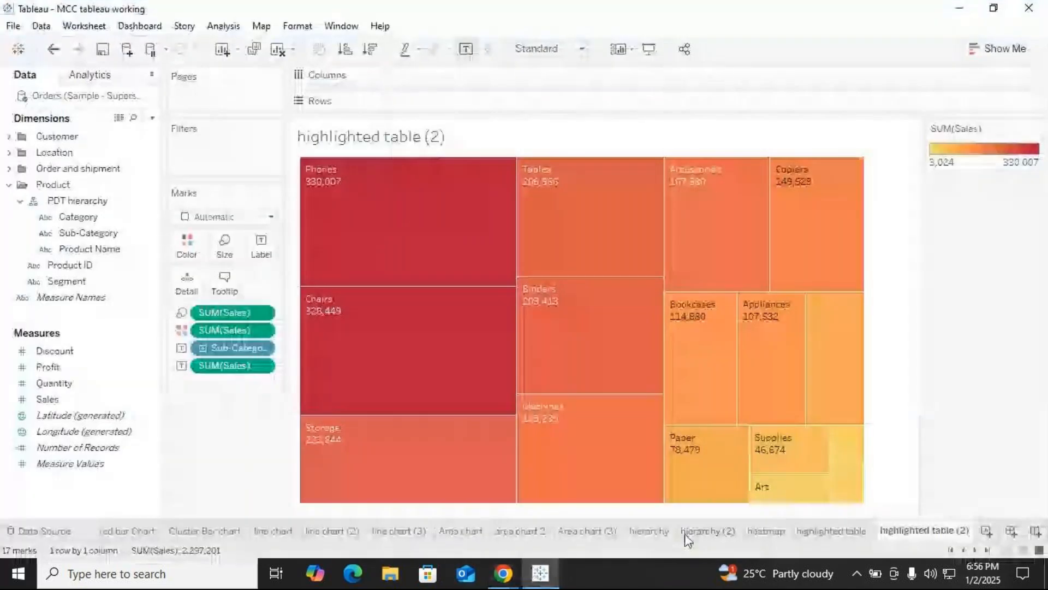
# Step: Check the heatmap and highlighted table worksheets, and rename the highlighted table (2) worksheet as "treemap"
pyautogui.click(761, 532)
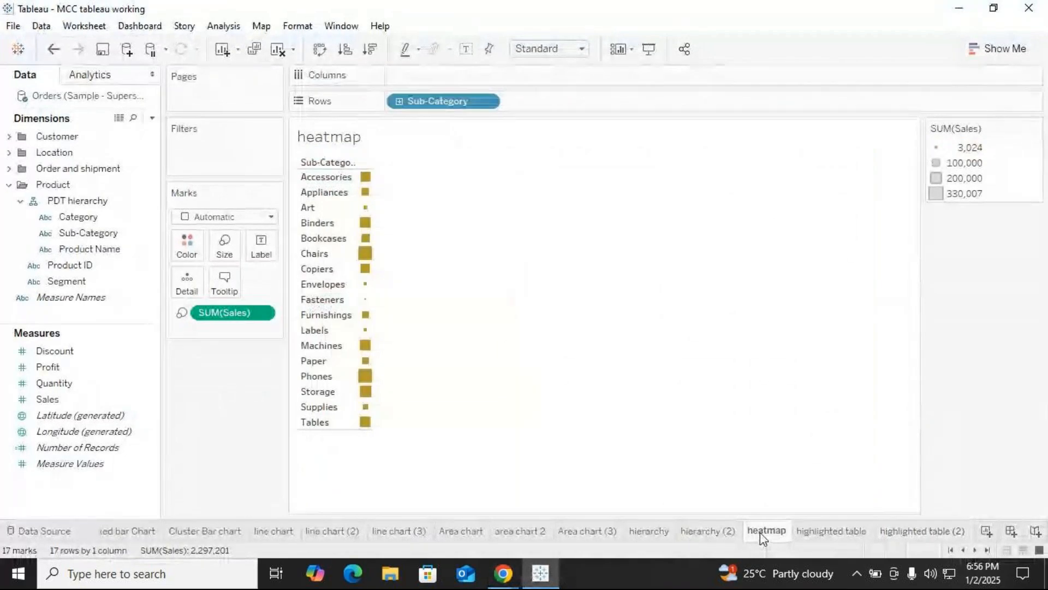
pyautogui.click(837, 535)
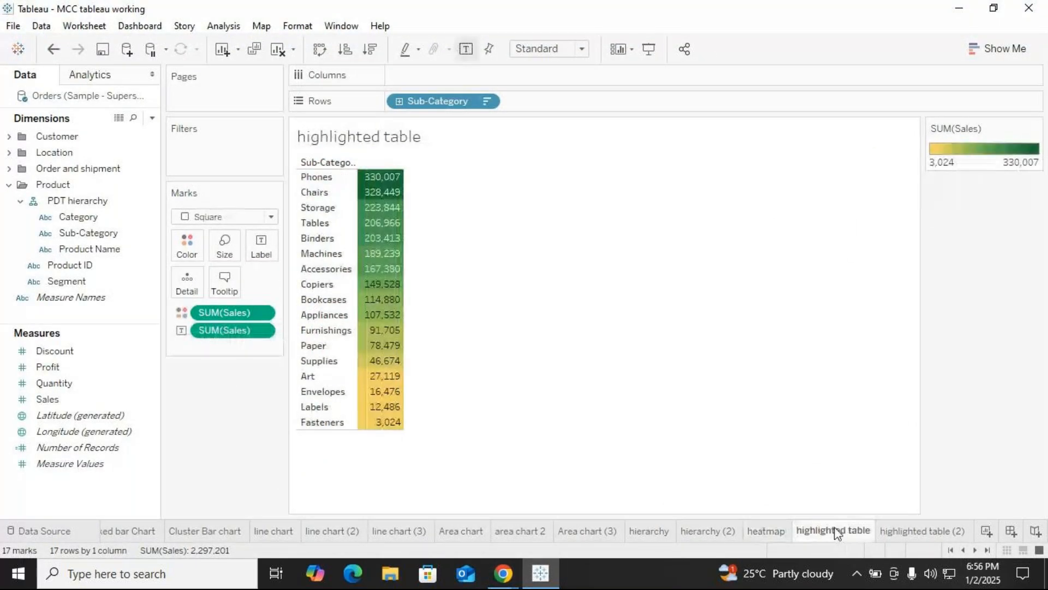
pyautogui.rightClick(950, 537)
pyautogui.click(945, 346)
pyautogui.write('t')
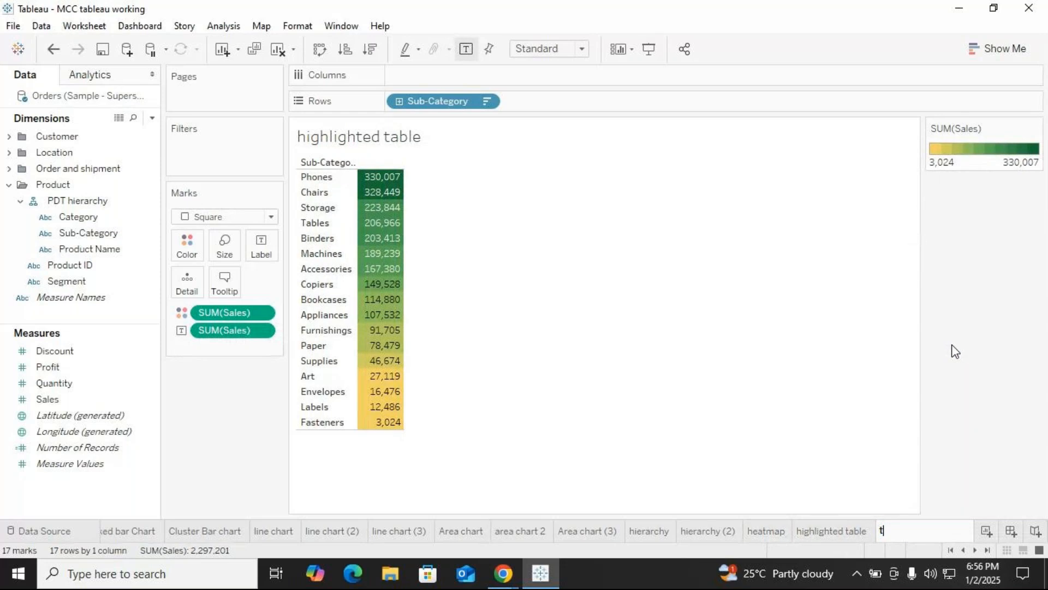
pyautogui.write('ree')
pyautogui.write('ap')
pyautogui.press('Return')
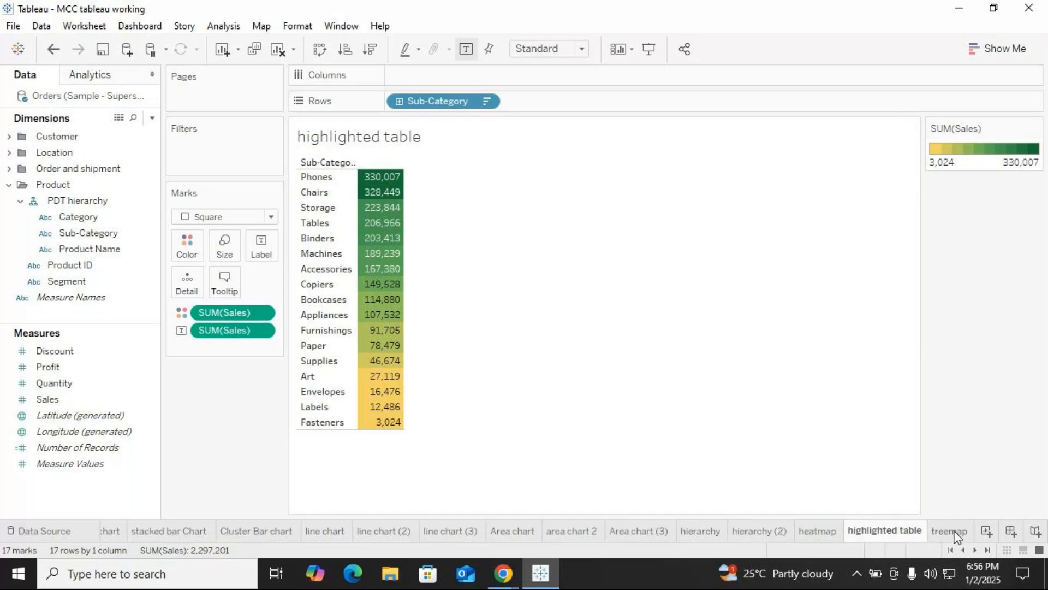
pyautogui.click(950, 531)
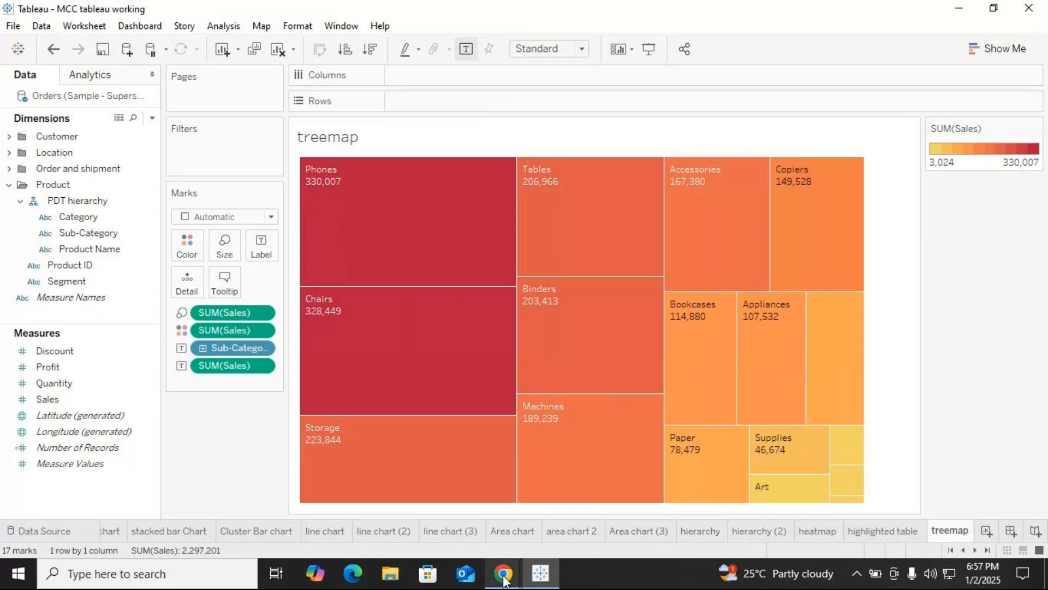
# Step: Switch to GoTo Meeting, mute the microphone again and go back to the Tableau treemap
pyautogui.moveTo(503, 576)
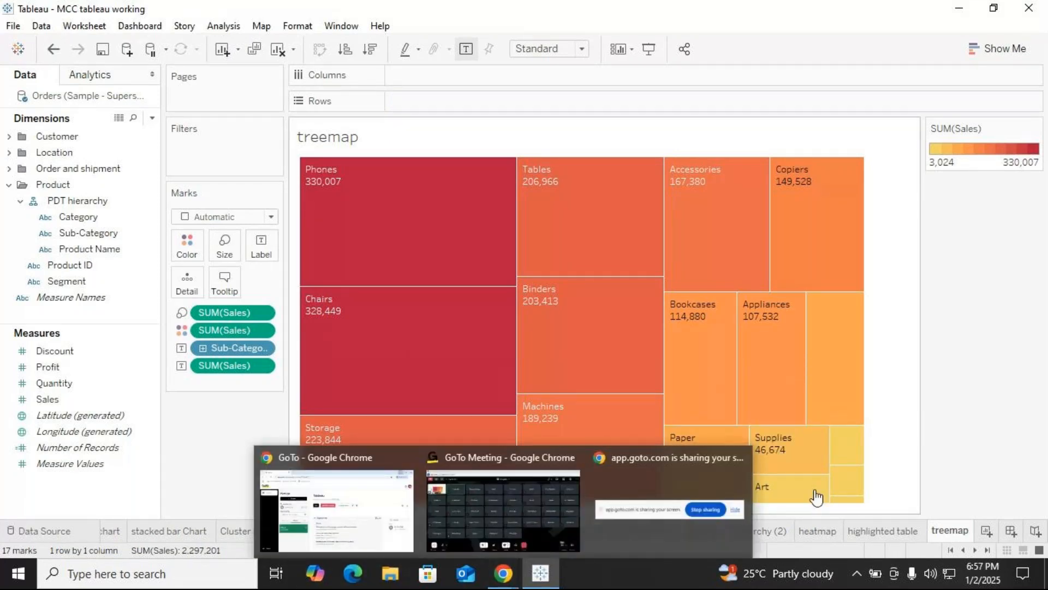
pyautogui.moveTo(507, 533)
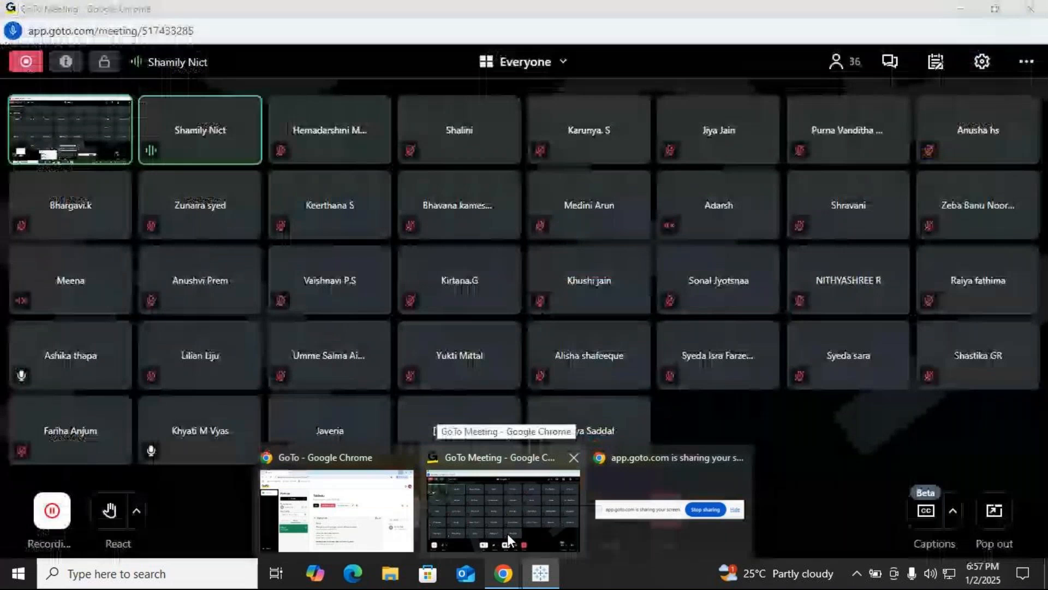
pyautogui.click(549, 532)
pyautogui.click(383, 512)
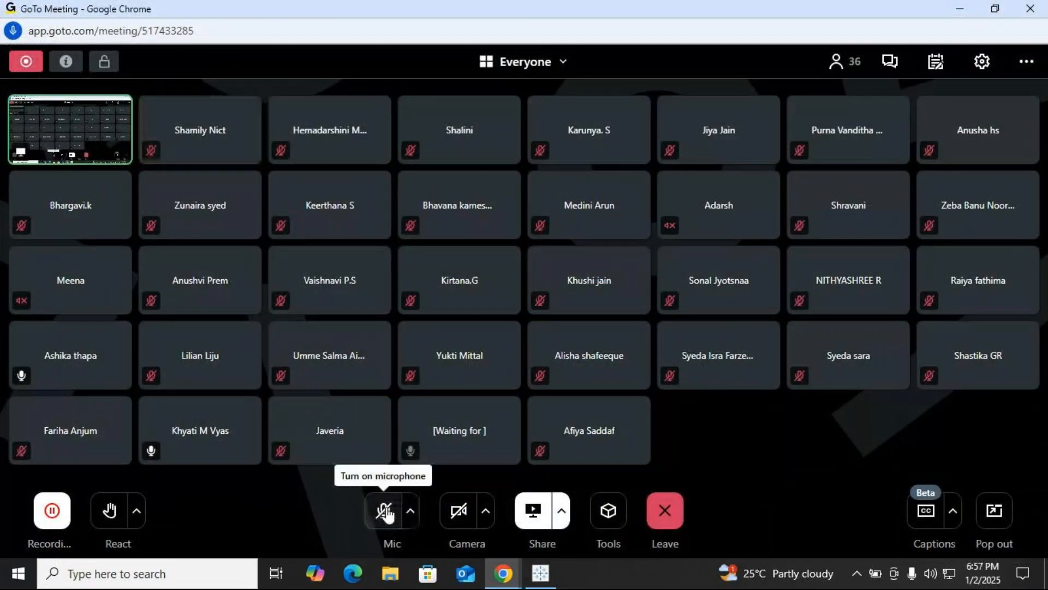
pyautogui.click(541, 575)
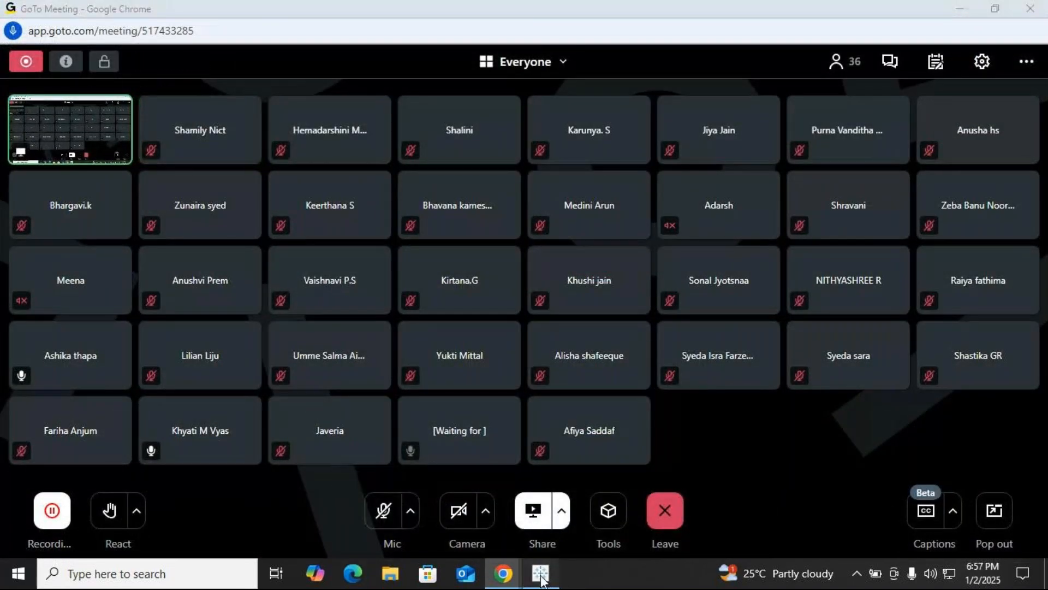
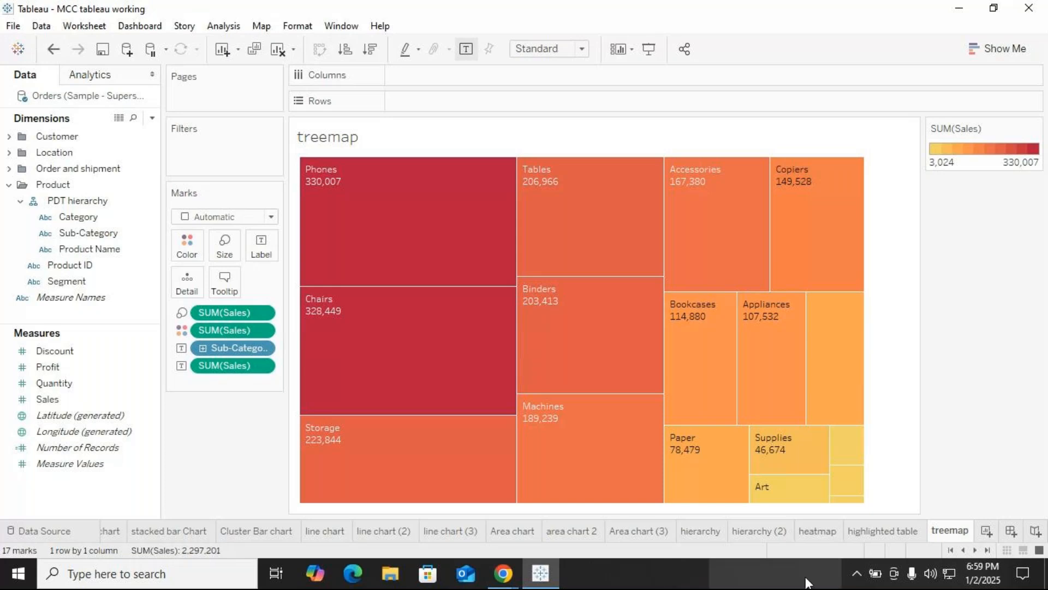
# Step: Fit the treemap to Entire View and hide its SUM(Sales) color legend card
pyautogui.click(582, 49)
pyautogui.press('Escape')
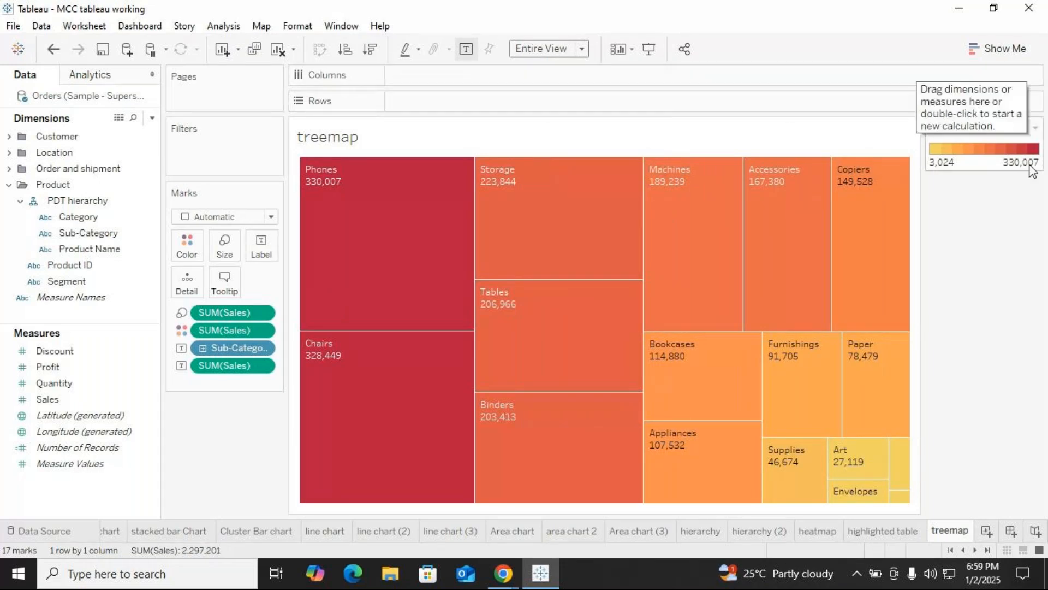
pyautogui.click(1034, 127)
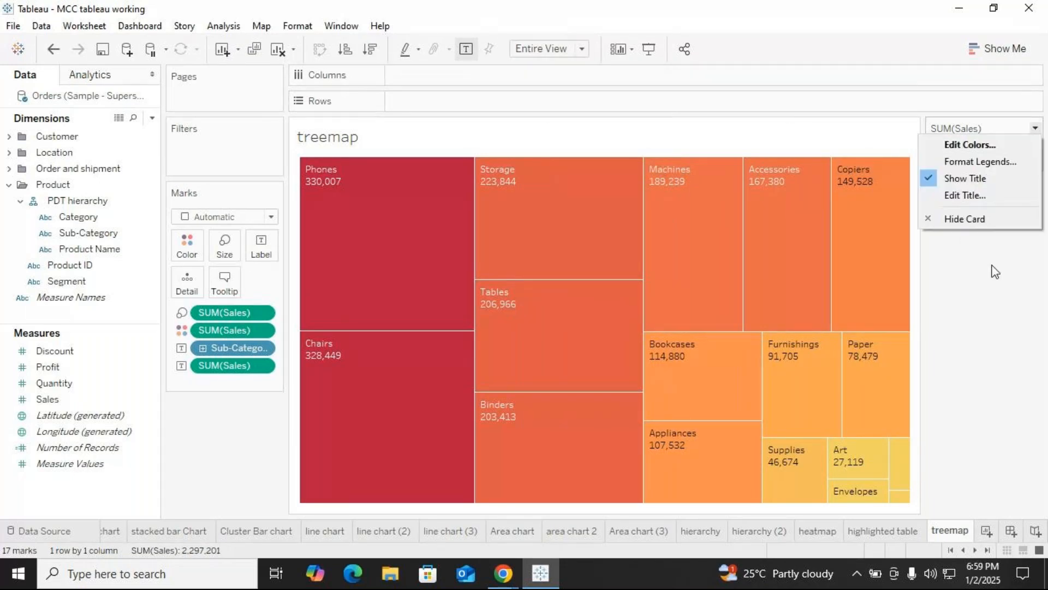
pyautogui.click(963, 219)
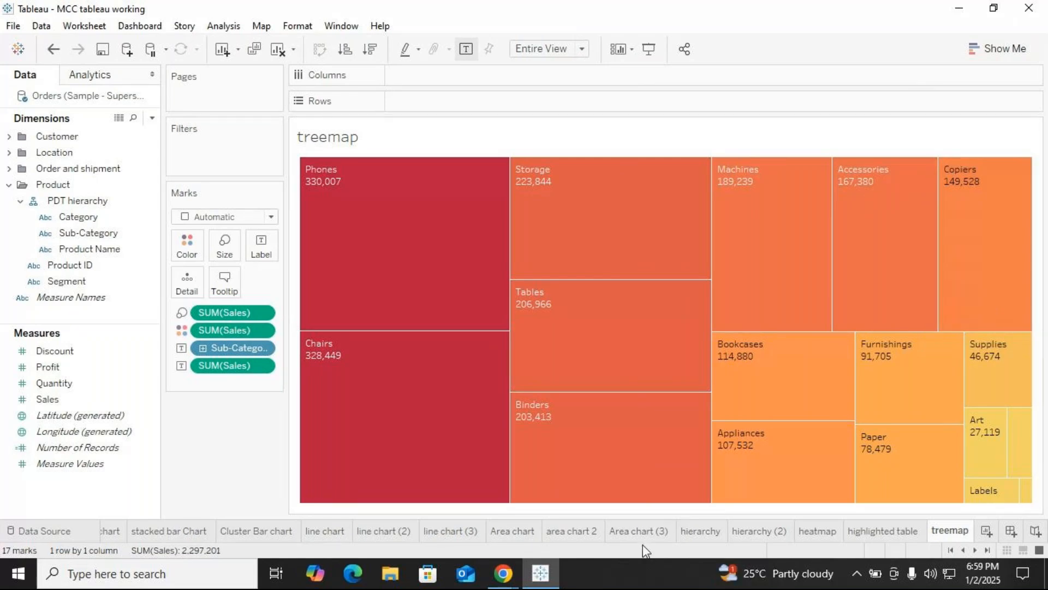
# Step: Add a new blank worksheet after the treemap worksheet
pyautogui.click(986, 531)
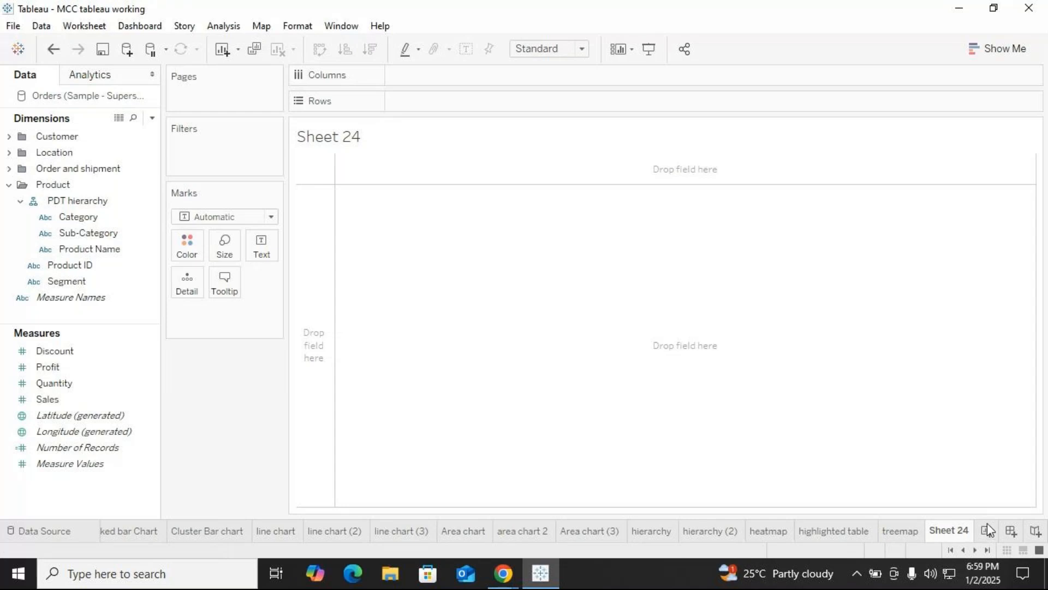
# Step: Switch to GoTo Meeting, turn the microphone on, off and on again, and return to Tableau
pyautogui.click(505, 571)
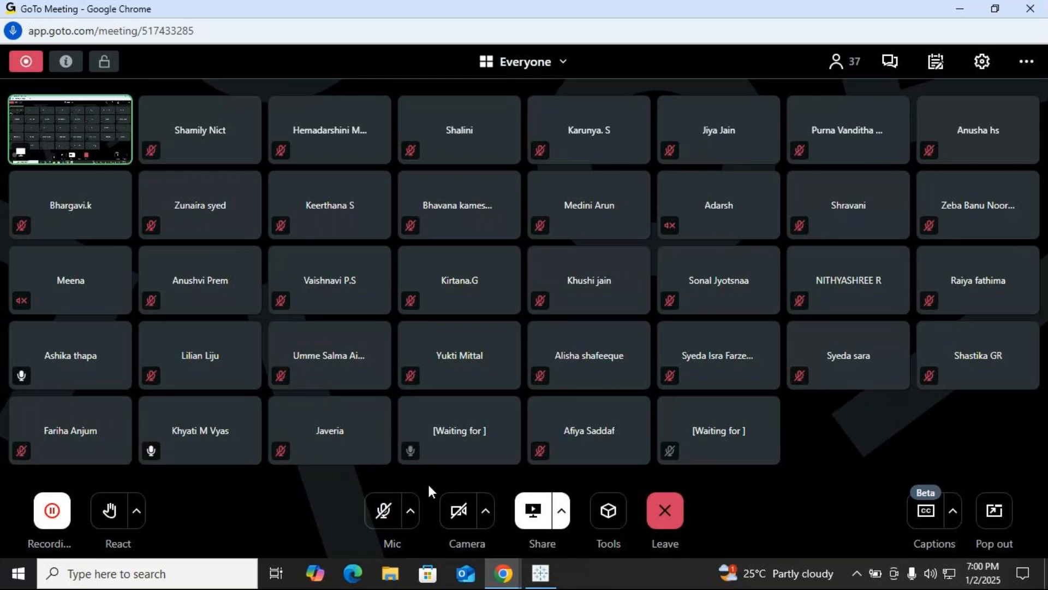
pyautogui.click(385, 512)
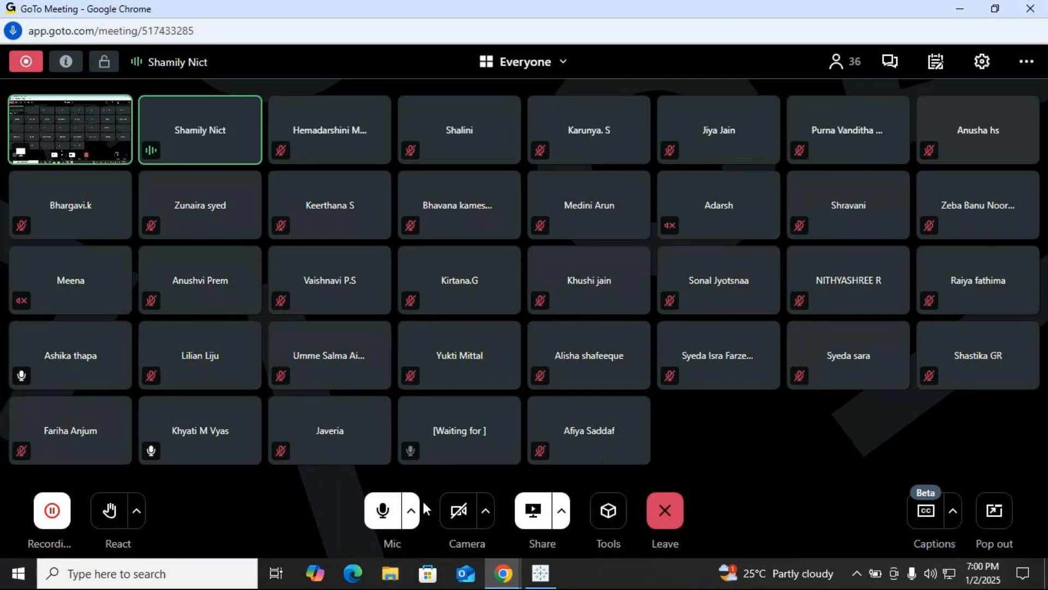
pyautogui.click(372, 516)
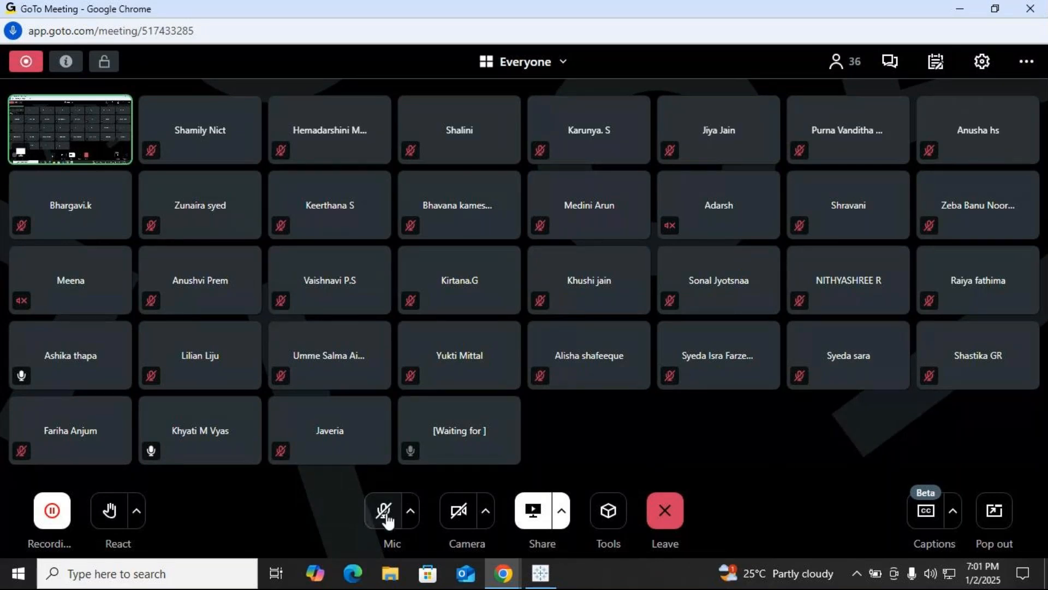
pyautogui.click(383, 511)
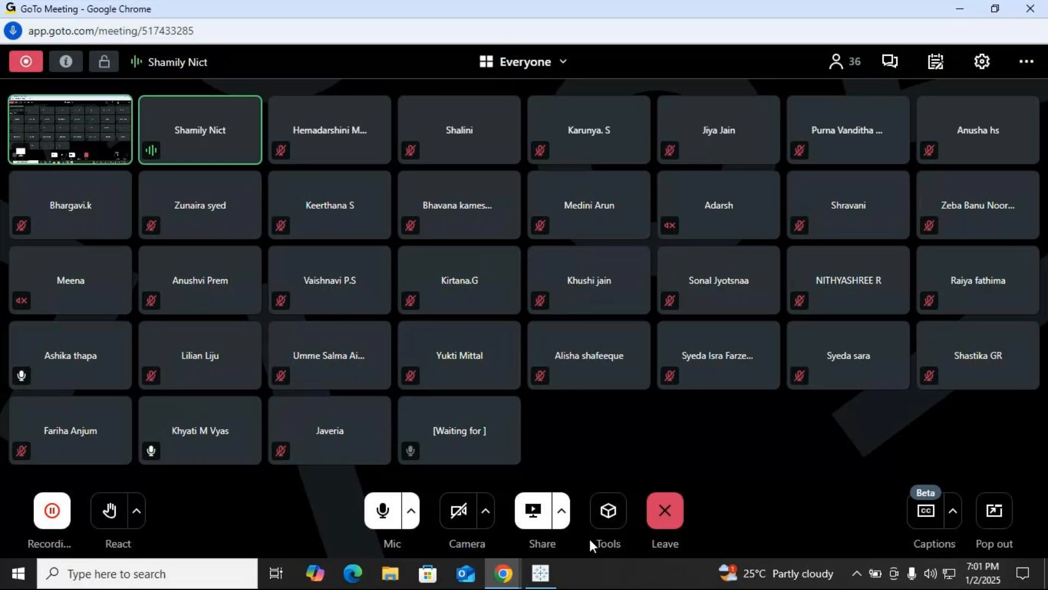
pyautogui.click(542, 575)
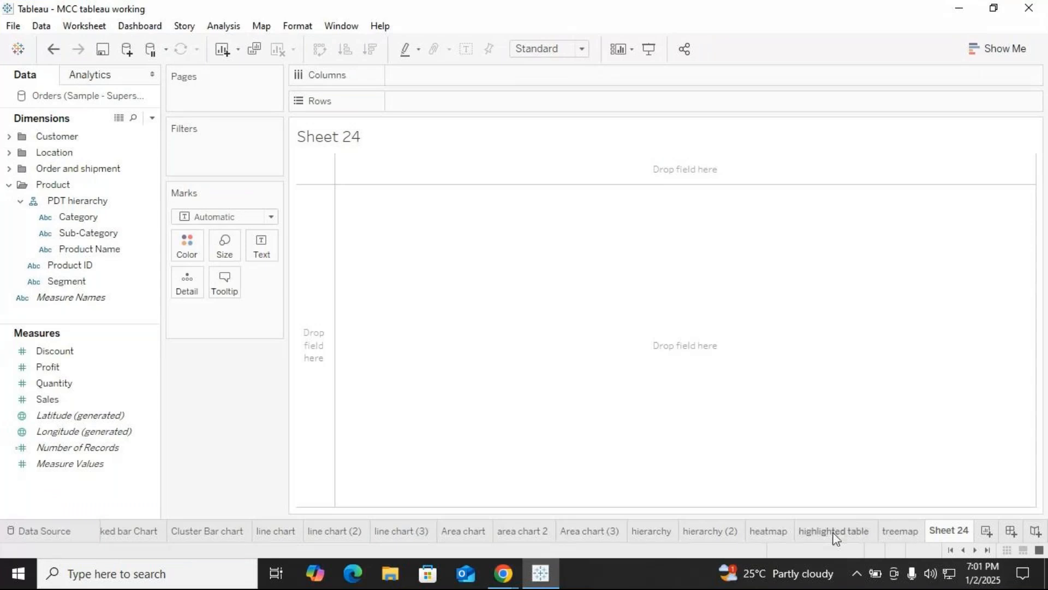
# Step: Revisit the highlighted table and treemap worksheets, and chart Profit in rows against Region in columns on Sheet 24
pyautogui.click(838, 532)
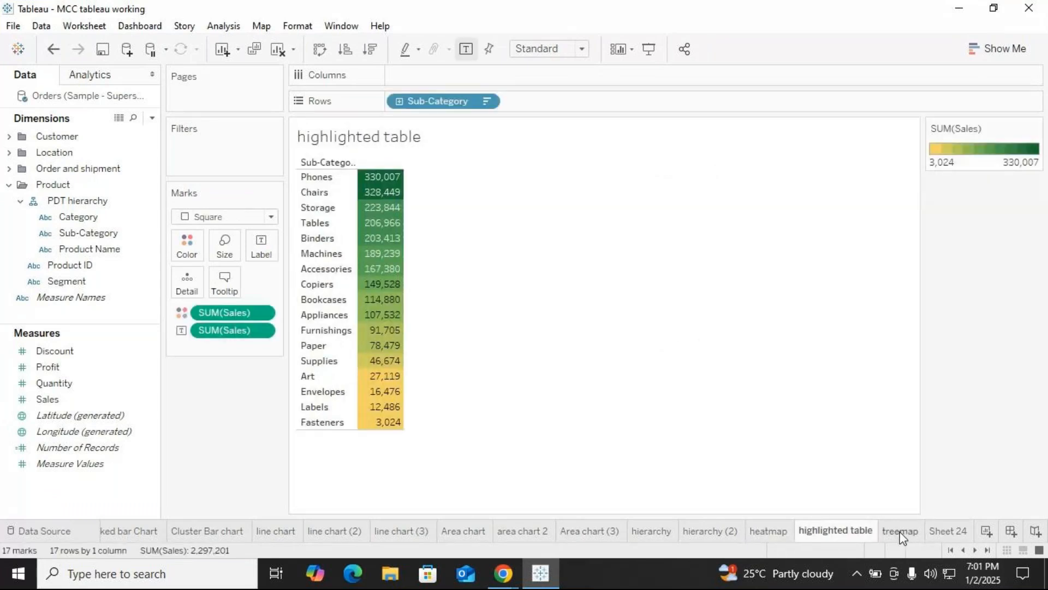
pyautogui.click(901, 532)
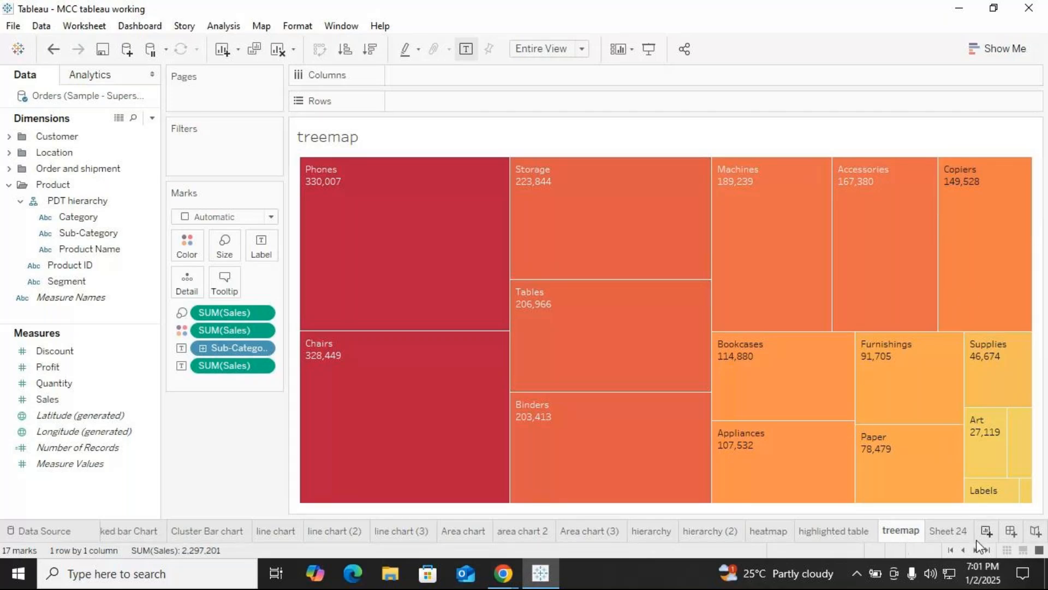
pyautogui.click(947, 531)
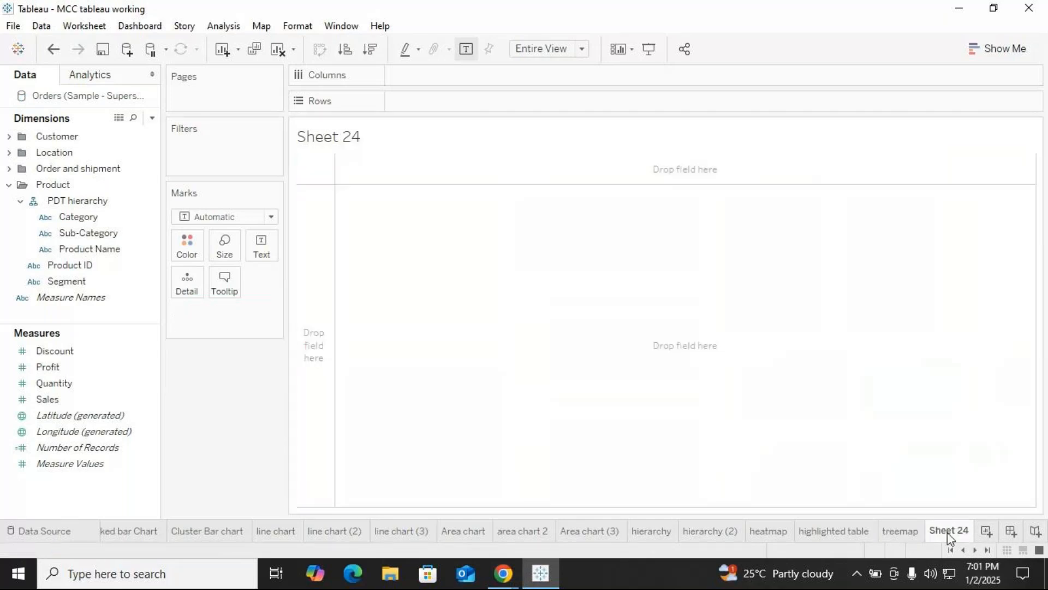
pyautogui.click(1009, 49)
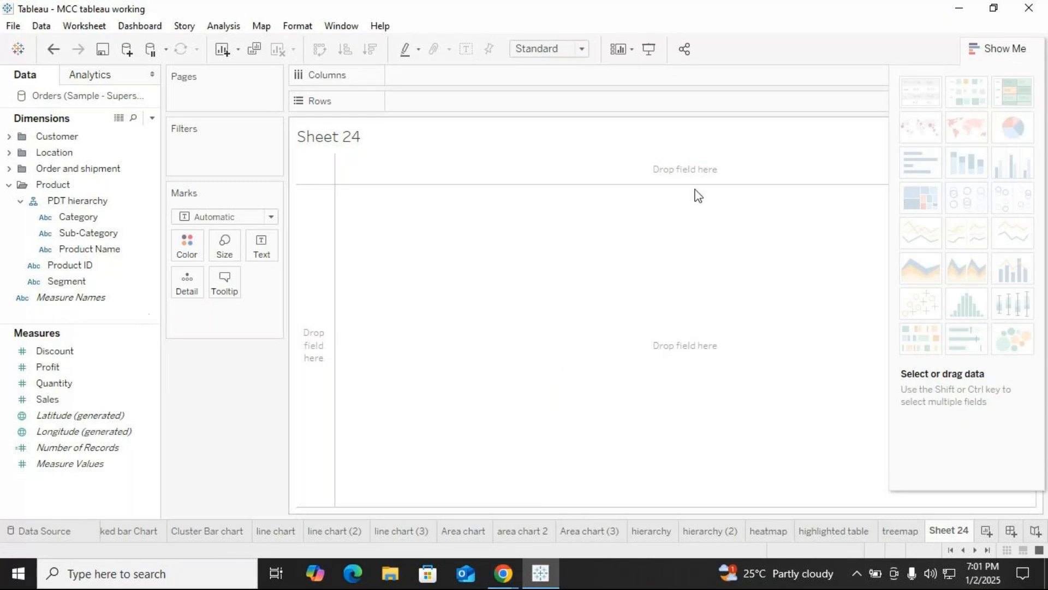
pyautogui.click(10, 153)
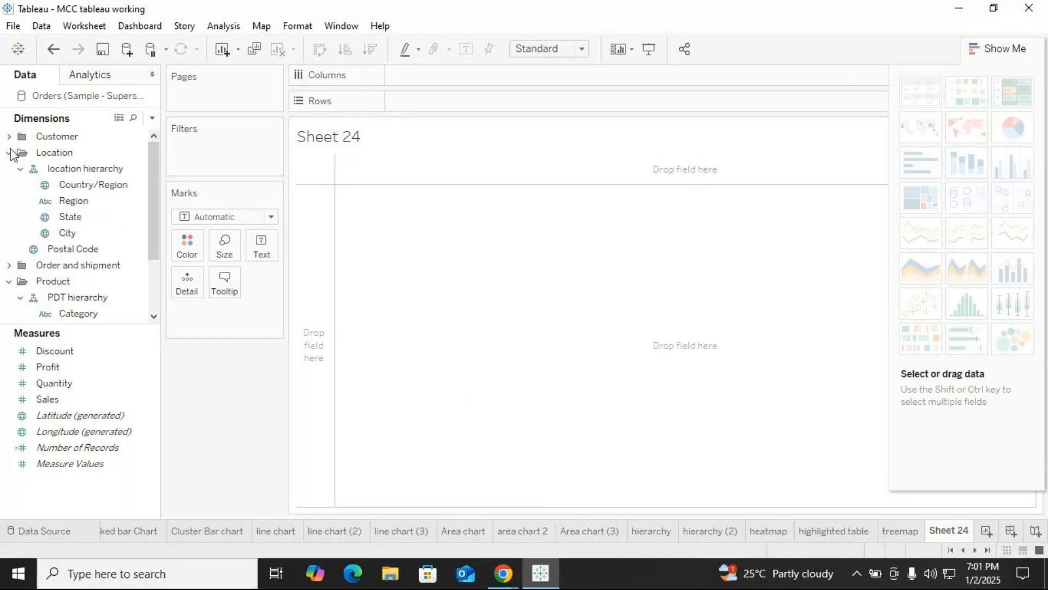
pyautogui.click(82, 235)
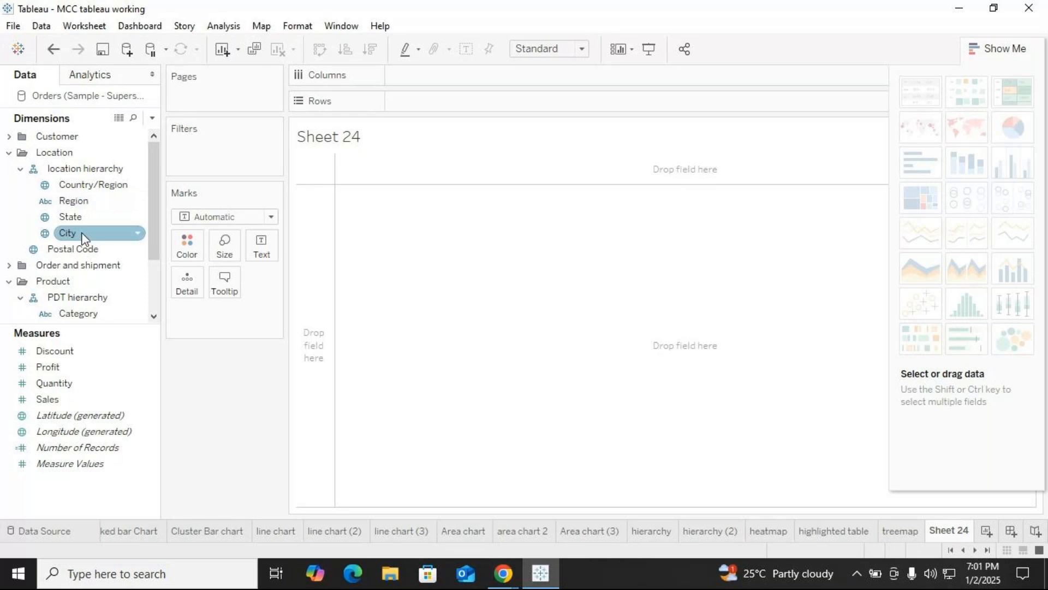
pyautogui.moveTo(133, 206); pyautogui.dragTo(434, 79)
pyautogui.click(1006, 48)
pyautogui.click(80, 402)
pyautogui.moveTo(53, 365); pyautogui.dragTo(408, 99)
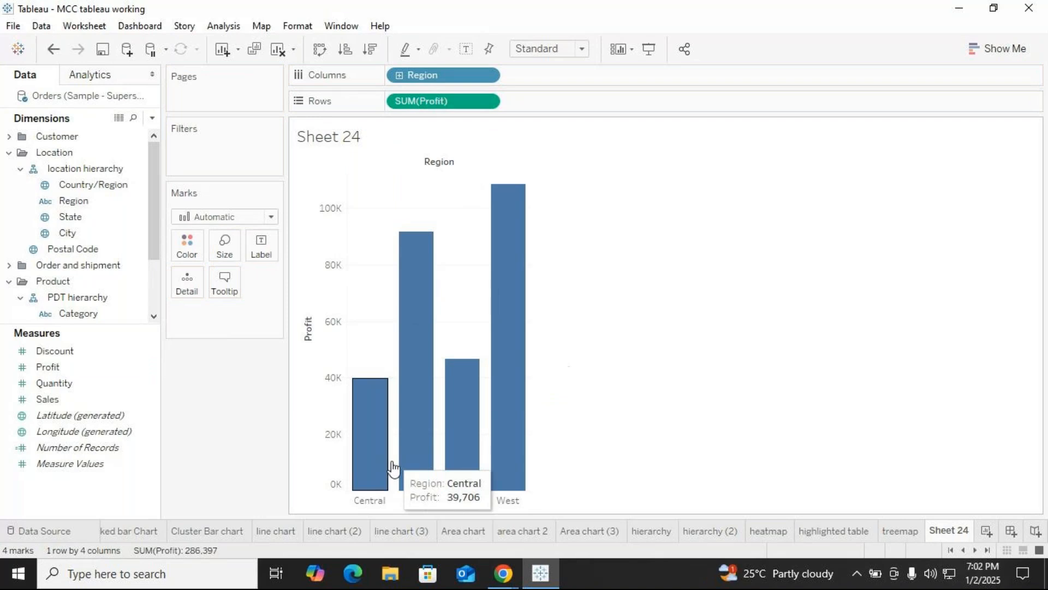
# Step: Convert the Profit by Region bar chart into a pie chart and fit it to Entire View
pyautogui.click(987, 51)
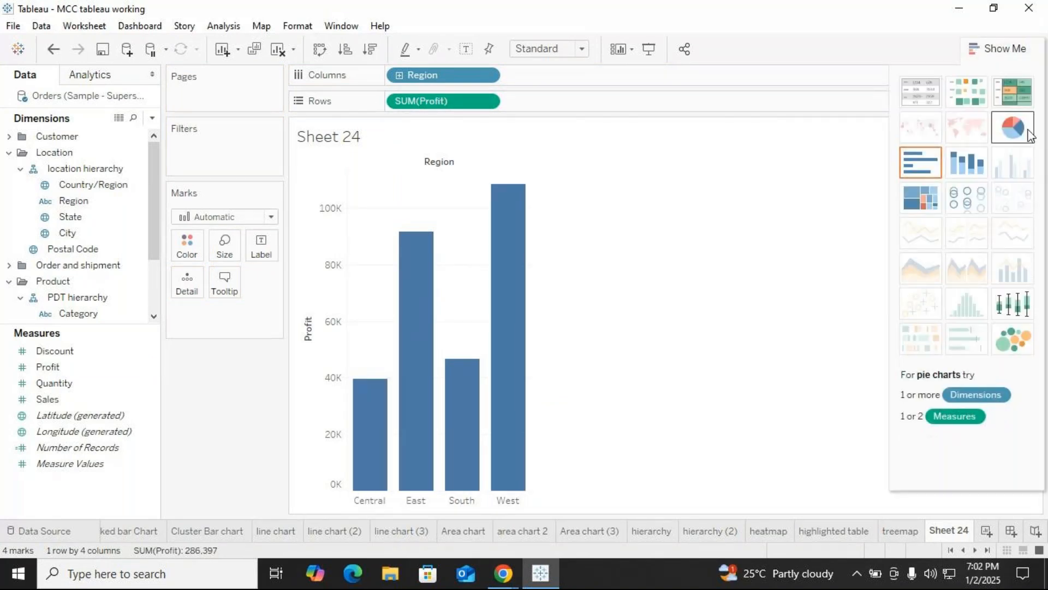
pyautogui.click(1013, 127)
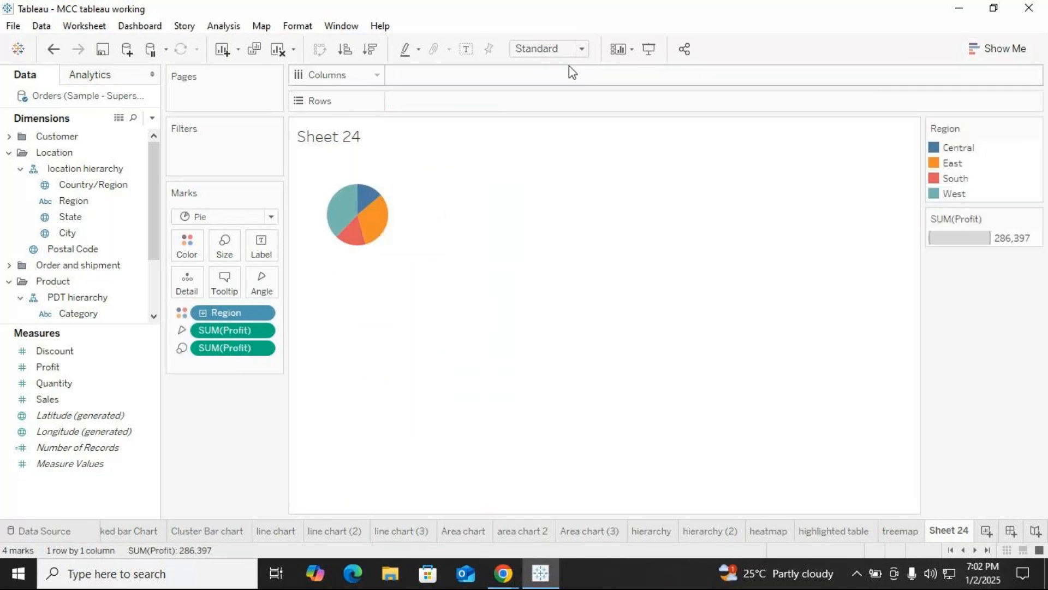
pyautogui.click(580, 50)
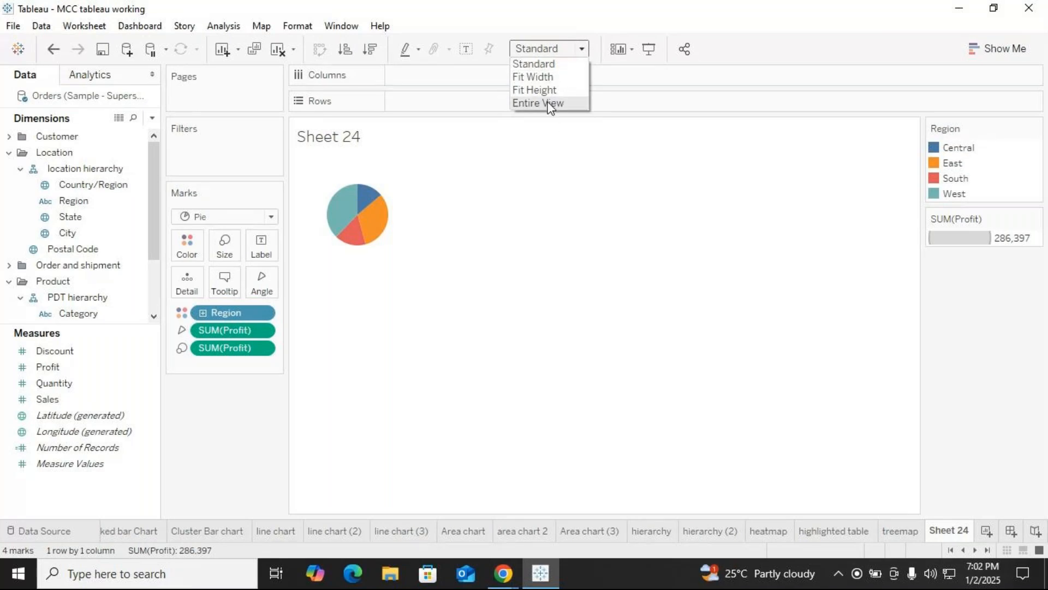
pyautogui.click(549, 104)
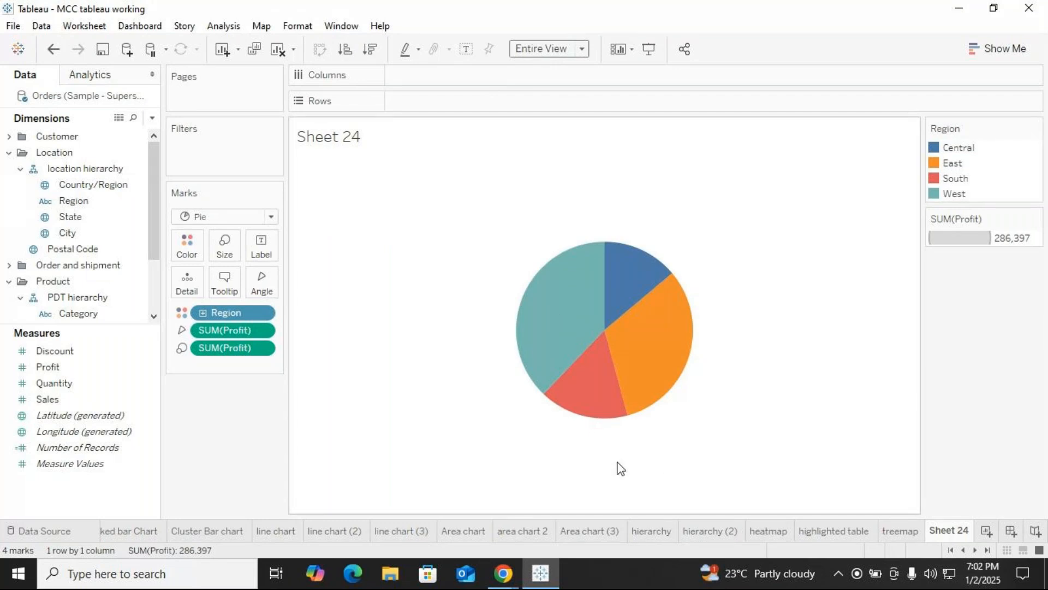
# Step: Edit the Region colors, trying the Tableau Classic Medium and Superfishel Stone palettes before choosing Hue Circle
pyautogui.moveTo(996, 143)
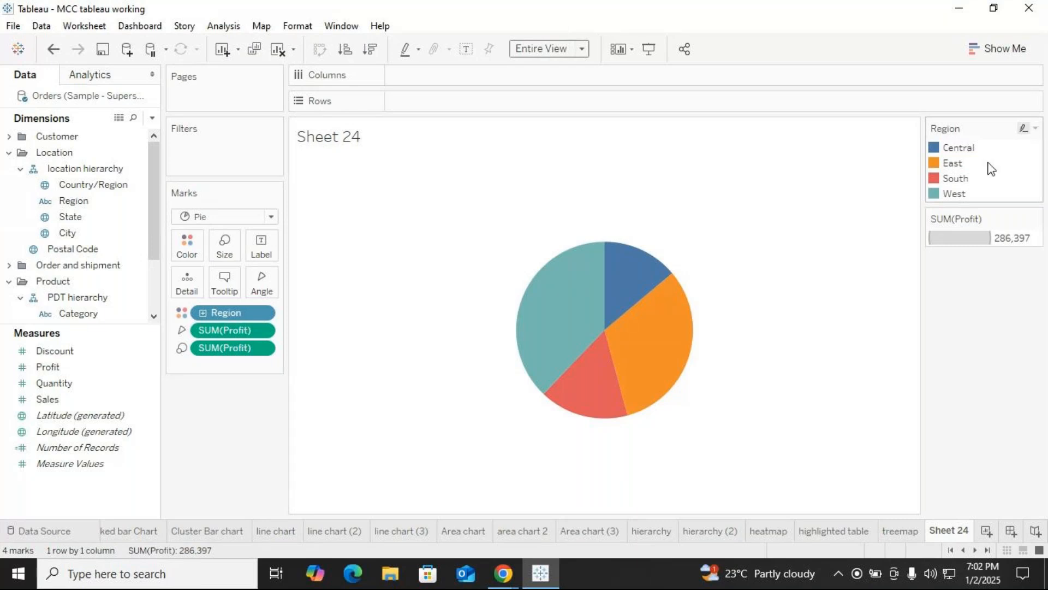
pyautogui.click(1036, 129)
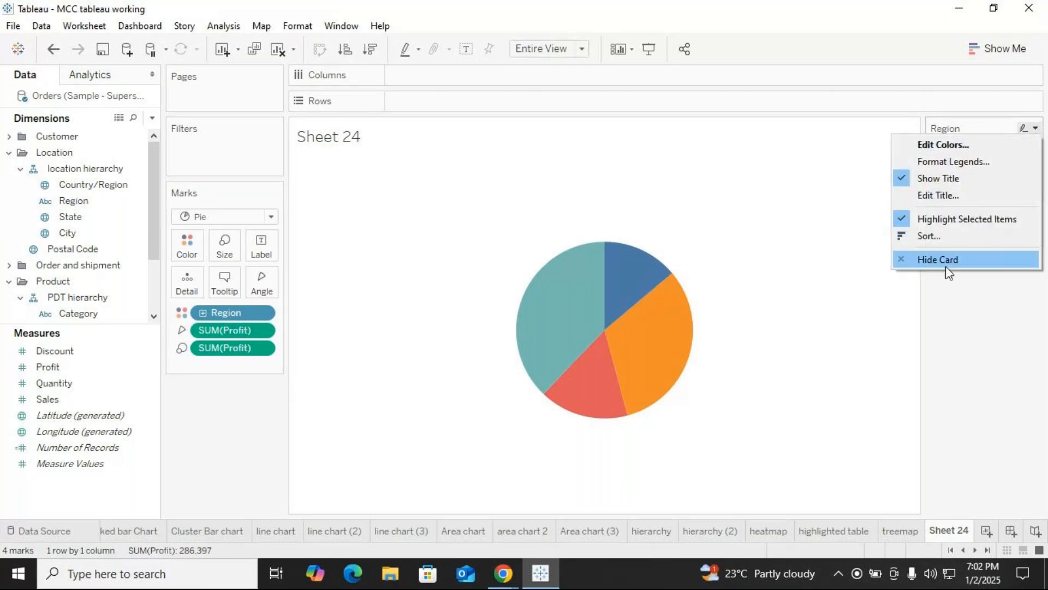
pyautogui.click(948, 145)
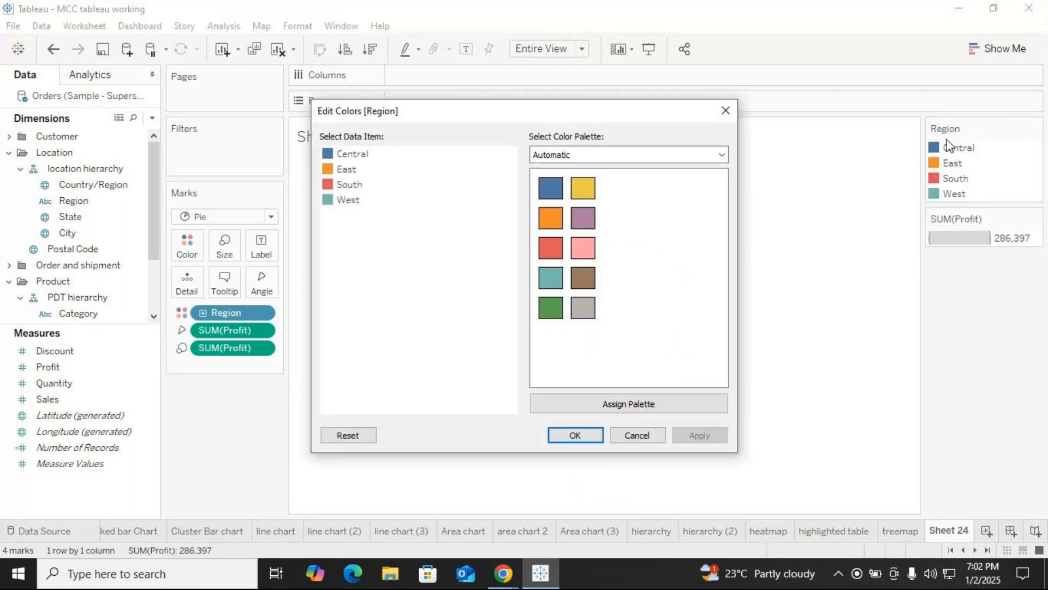
pyautogui.click(360, 155)
pyautogui.click(723, 155)
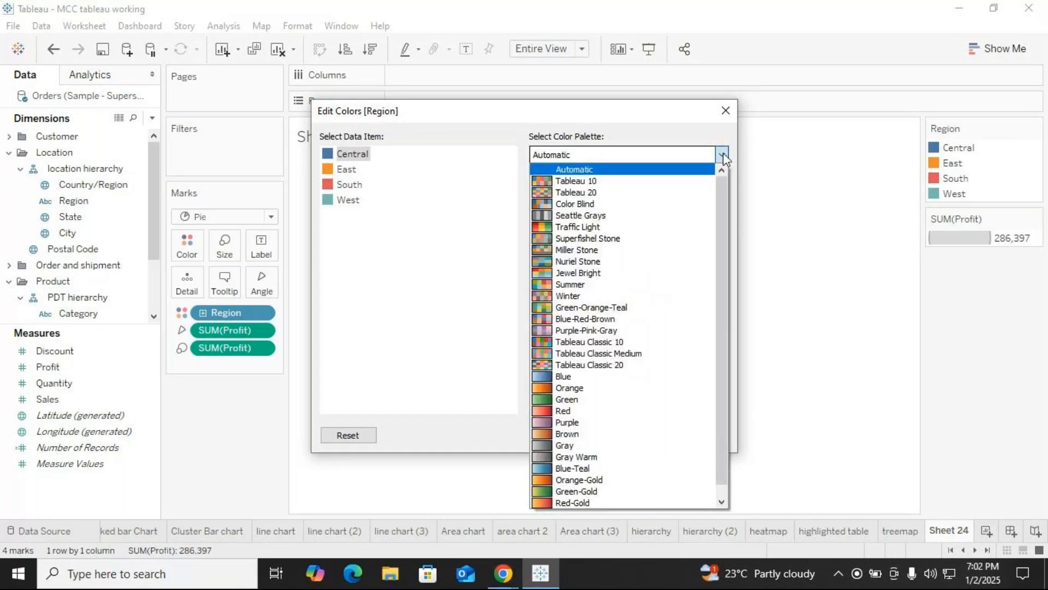
pyautogui.click(640, 353)
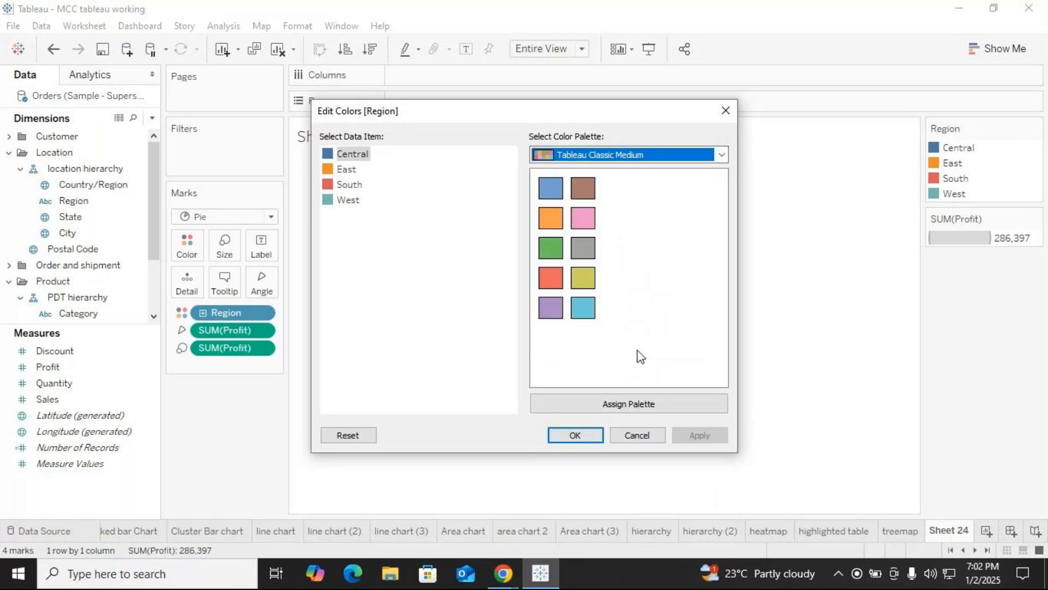
pyautogui.click(722, 155)
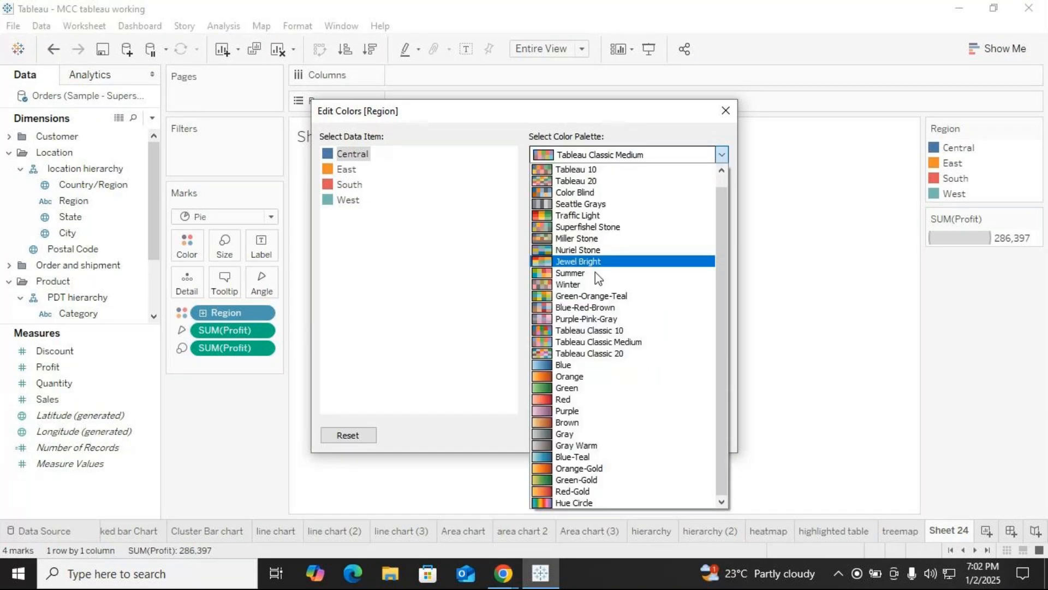
pyautogui.click(587, 228)
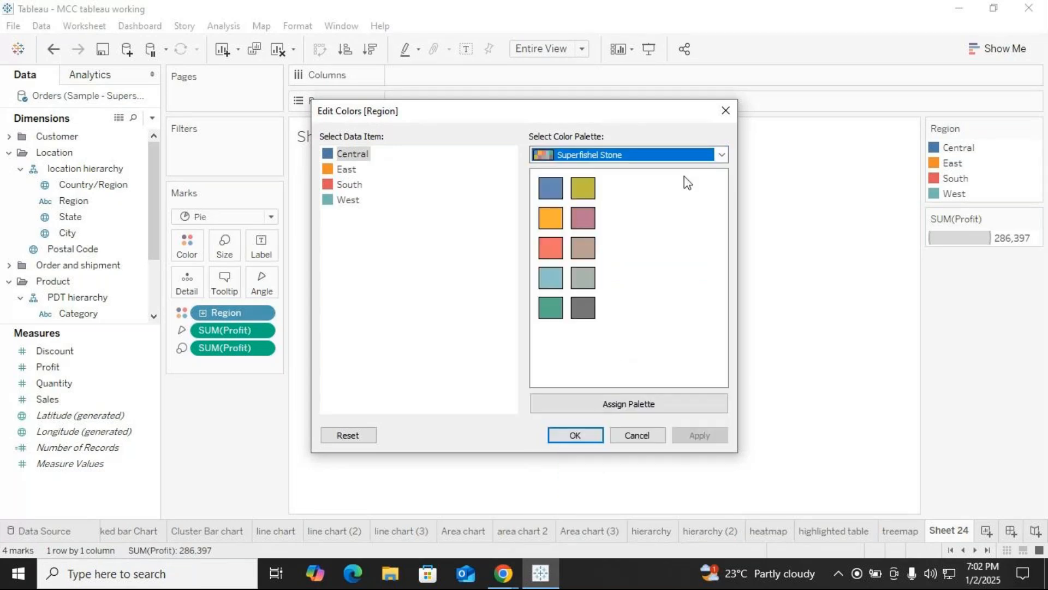
pyautogui.click(707, 157)
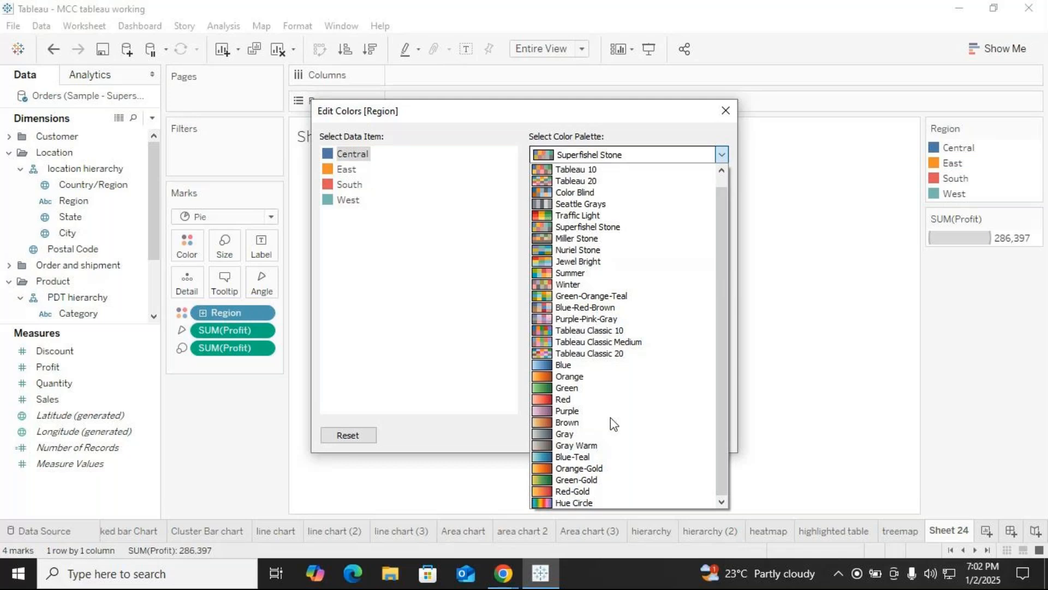
pyautogui.click(564, 503)
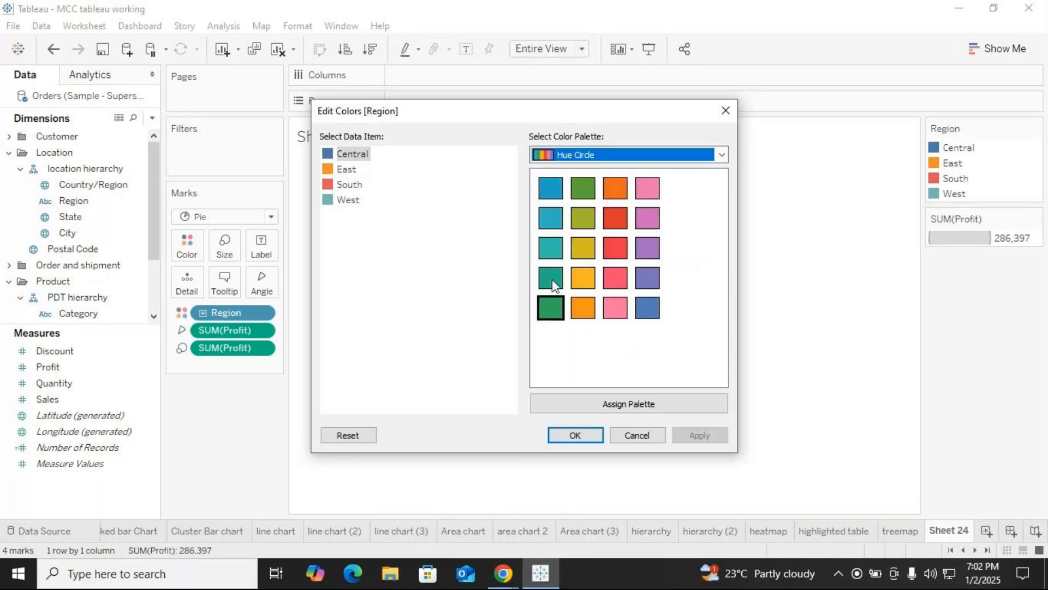
# Step: Assign blue to Central, olive green to East, mustard yellow to South and orange to West, and apply the colors
pyautogui.click(349, 155)
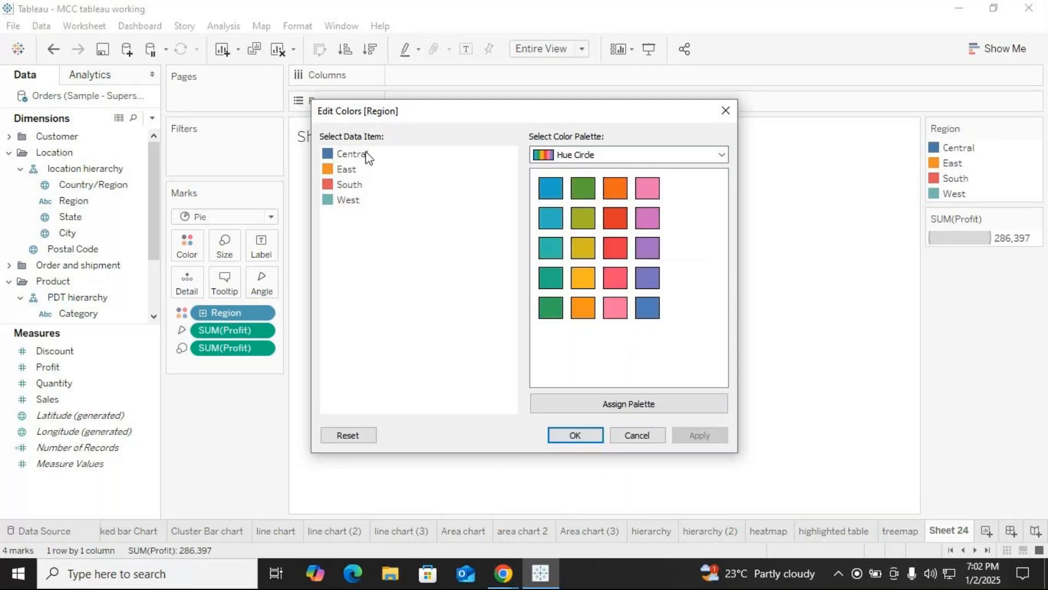
pyautogui.click(548, 185)
pyautogui.click(347, 169)
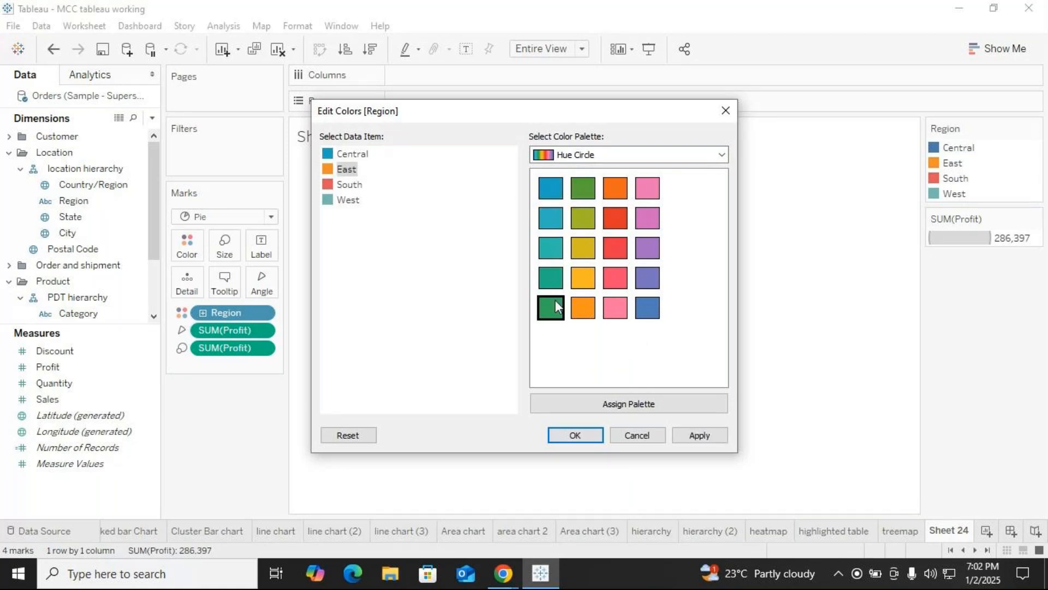
pyautogui.click(583, 218)
pyautogui.click(350, 184)
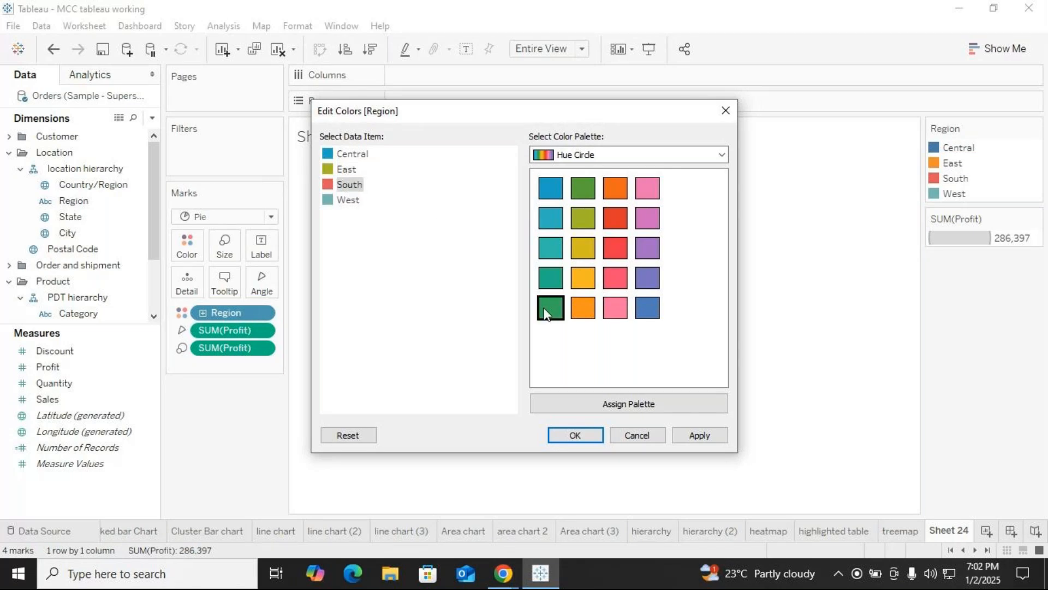
pyautogui.click(584, 255)
pyautogui.click(349, 200)
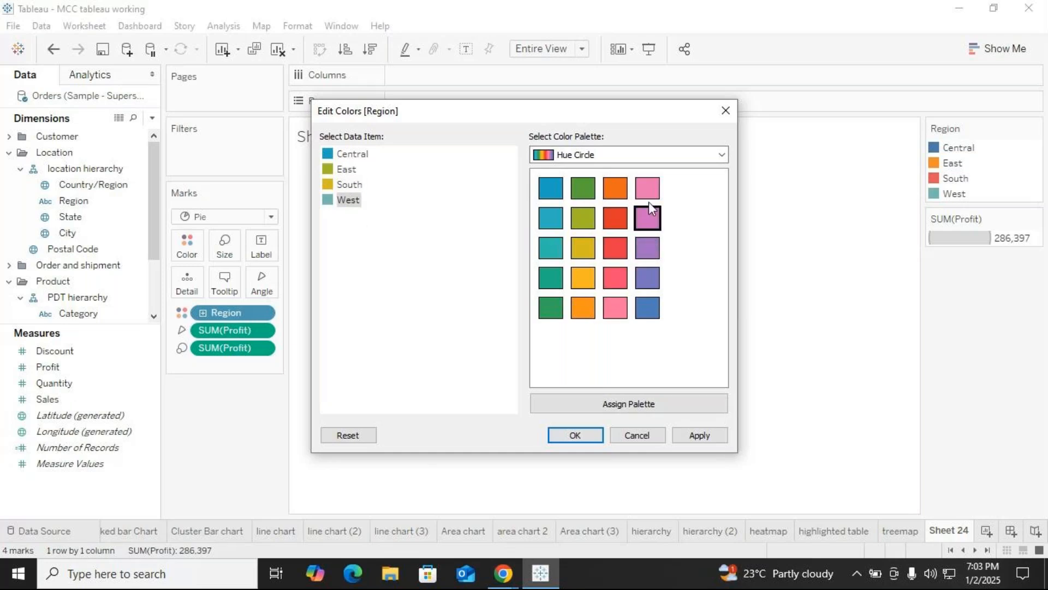
pyautogui.click(608, 311)
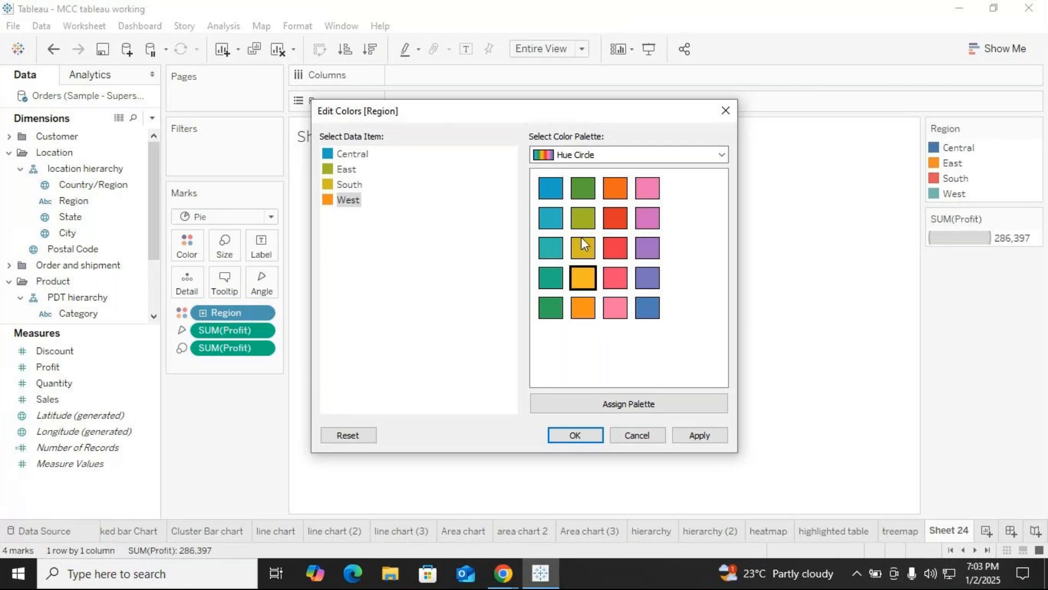
pyautogui.click(686, 435)
pyautogui.click(586, 435)
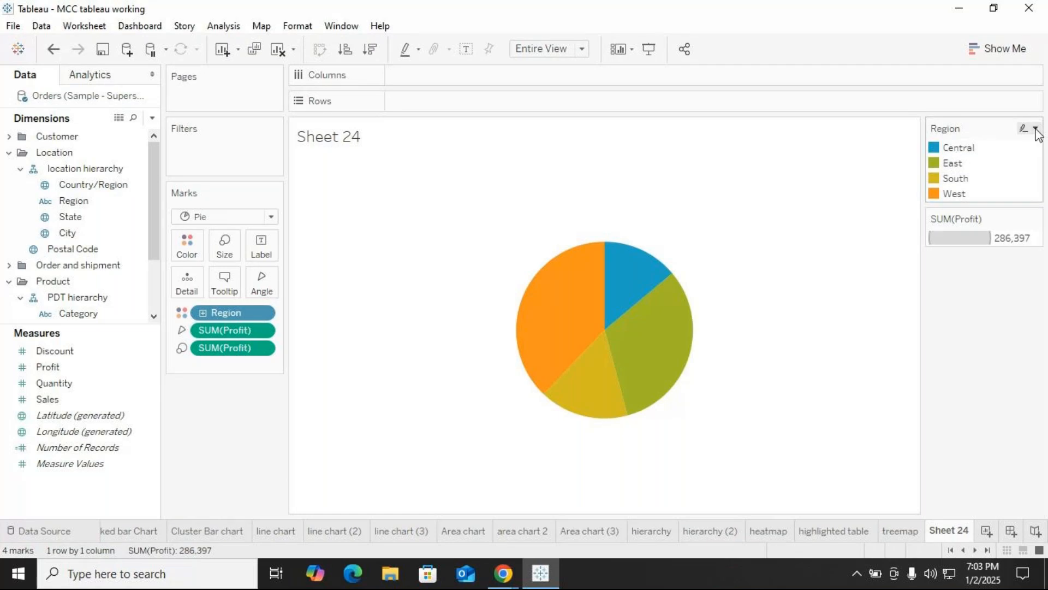
# Step: Recolor the Central region dark green using the Hue Circle palette
pyautogui.click(1035, 129)
pyautogui.click(950, 144)
pyautogui.click(350, 158)
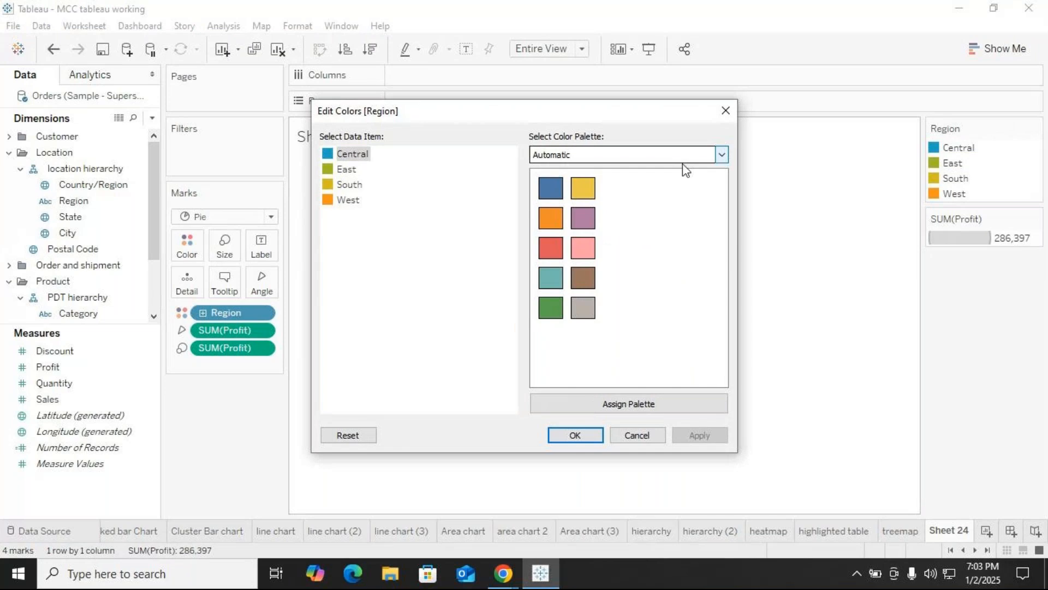
pyautogui.click(721, 155)
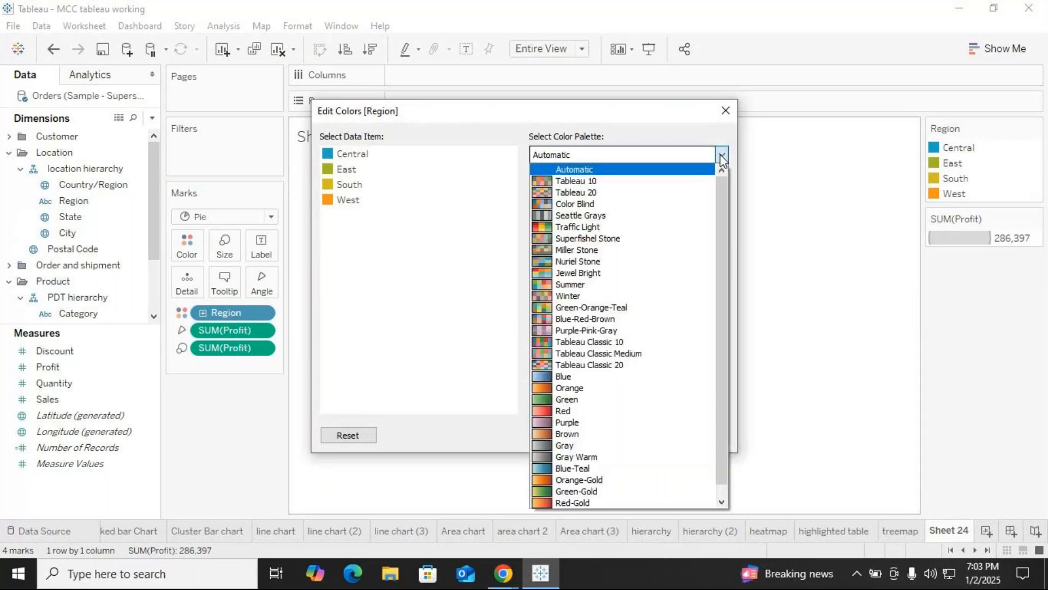
pyautogui.click(612, 503)
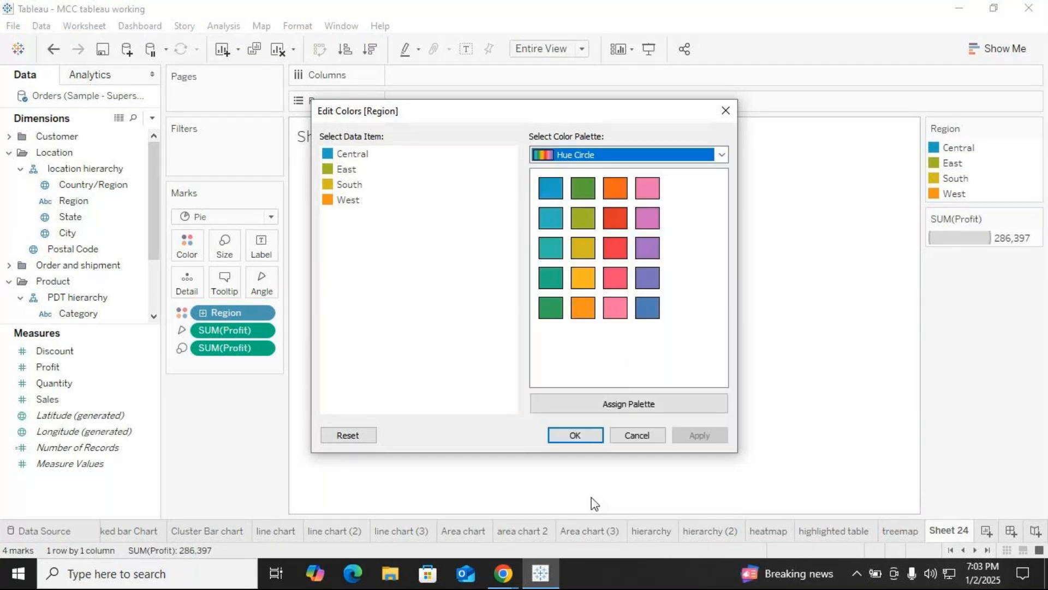
pyautogui.click(348, 154)
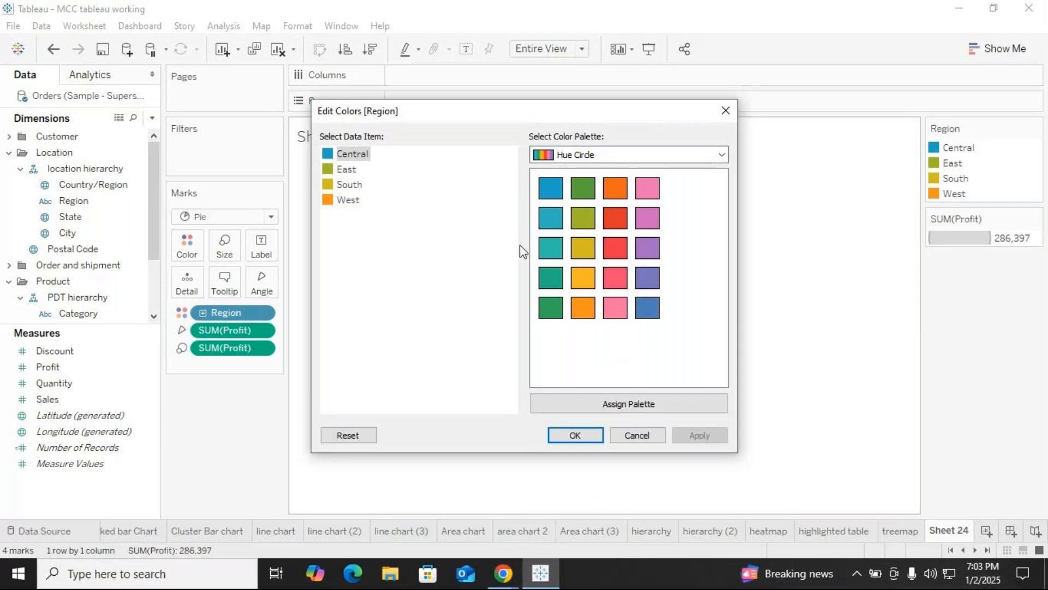
pyautogui.click(553, 309)
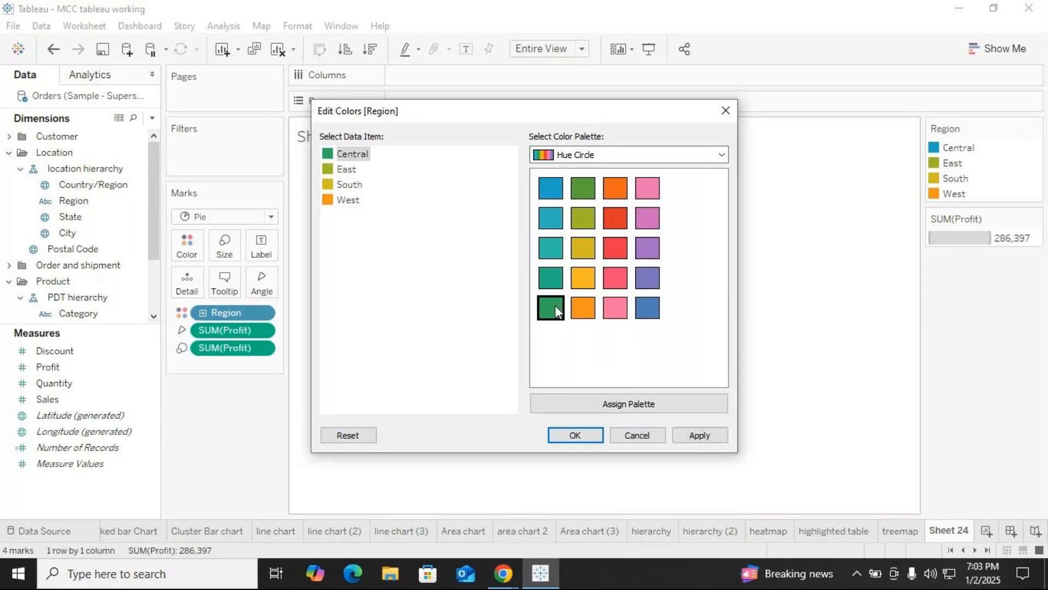
pyautogui.click(577, 435)
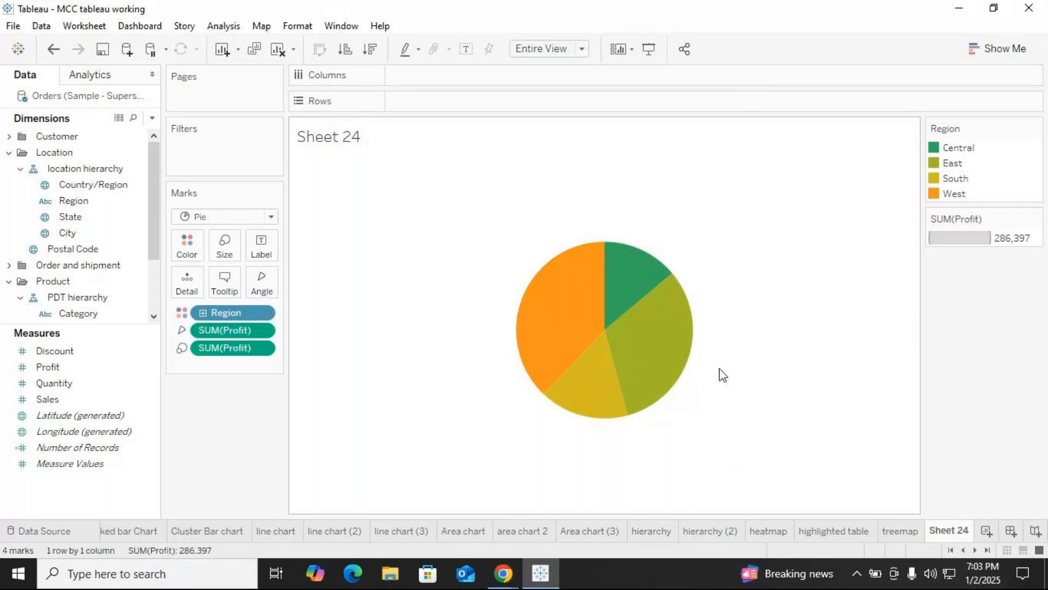
# Step: Hide the Region color legend card
pyautogui.moveTo(1023, 145)
pyautogui.click(1036, 128)
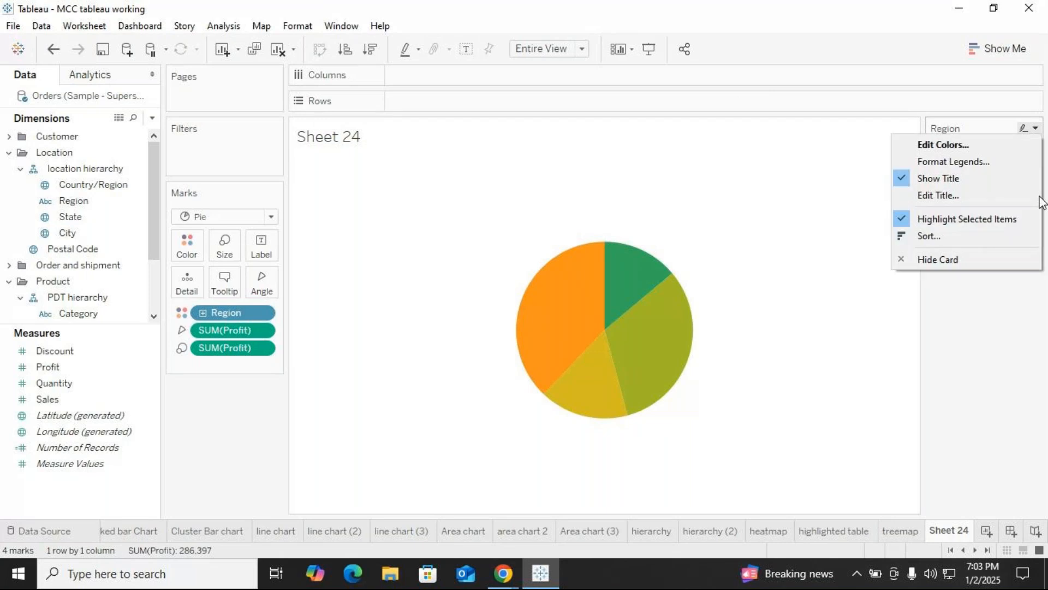
pyautogui.click(937, 260)
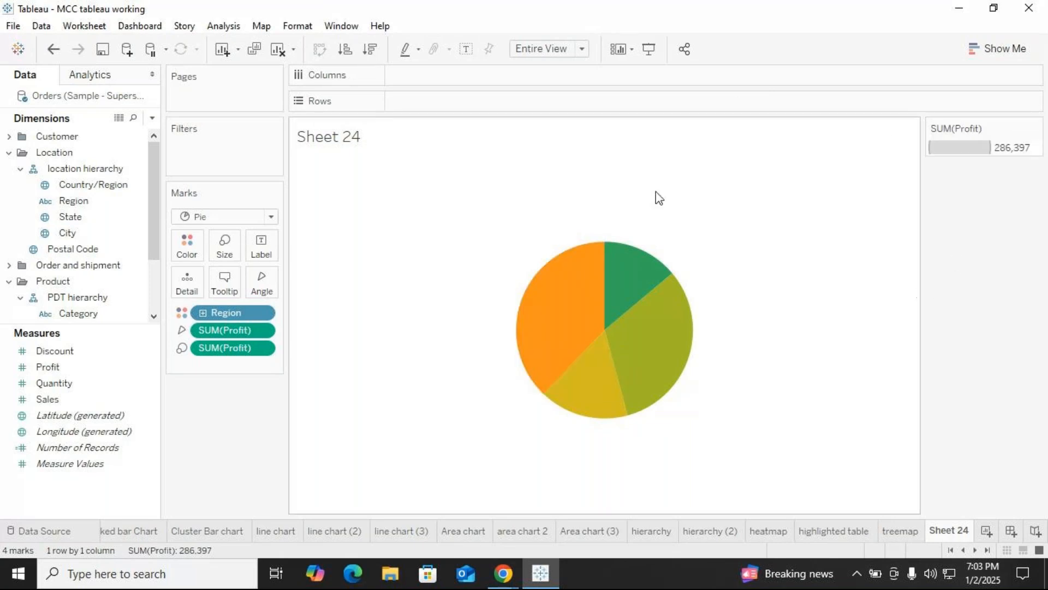
# Step: Inspect the slices' tooltips and label each pie slice with its Region name
pyautogui.moveTo(603, 307)
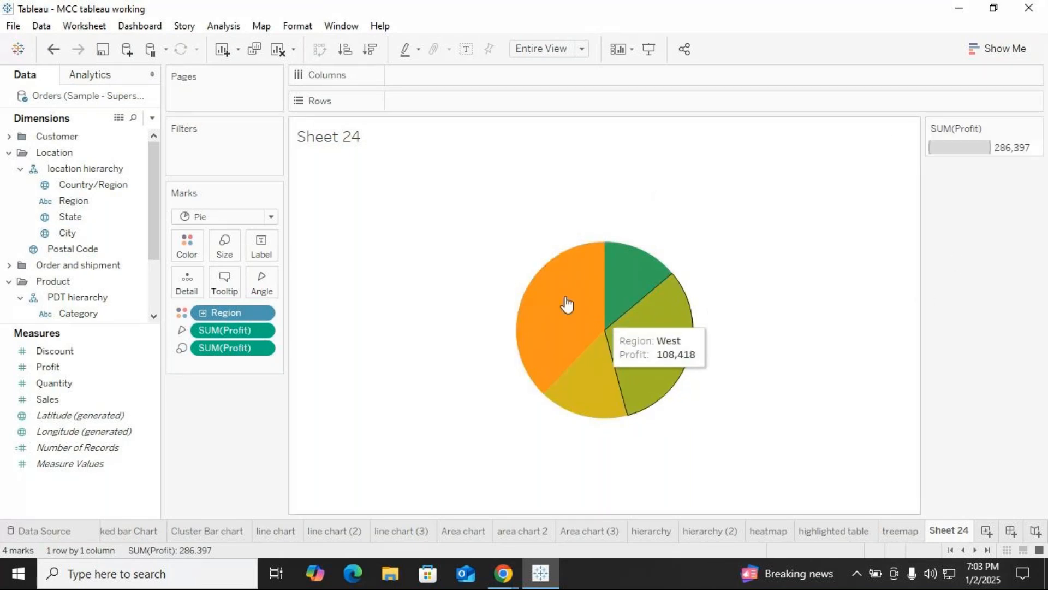
pyautogui.moveTo(575, 382)
pyautogui.moveTo(555, 316)
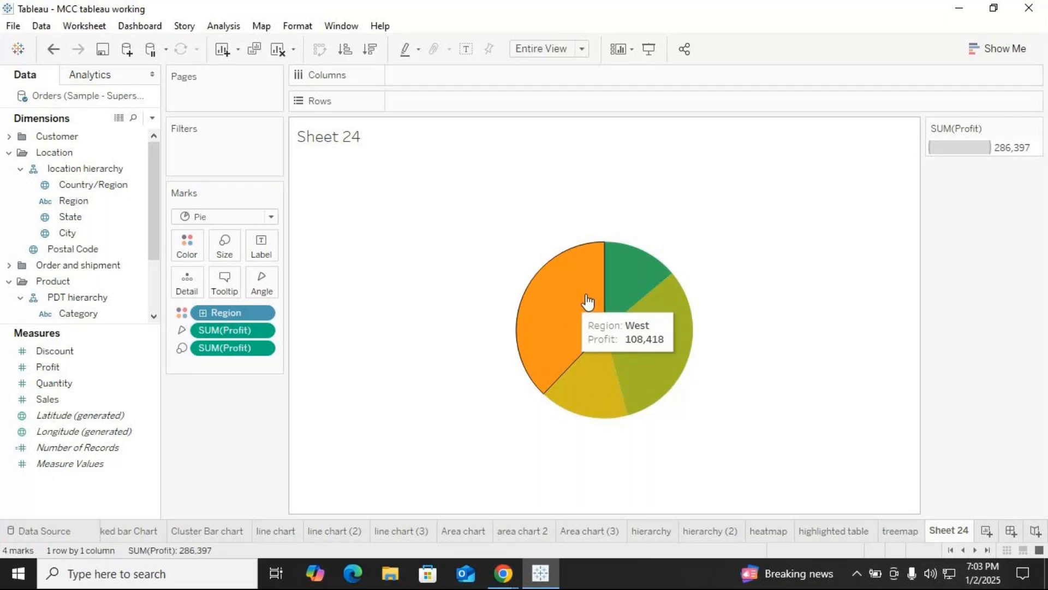
pyautogui.moveTo(647, 356)
pyautogui.moveTo(614, 396)
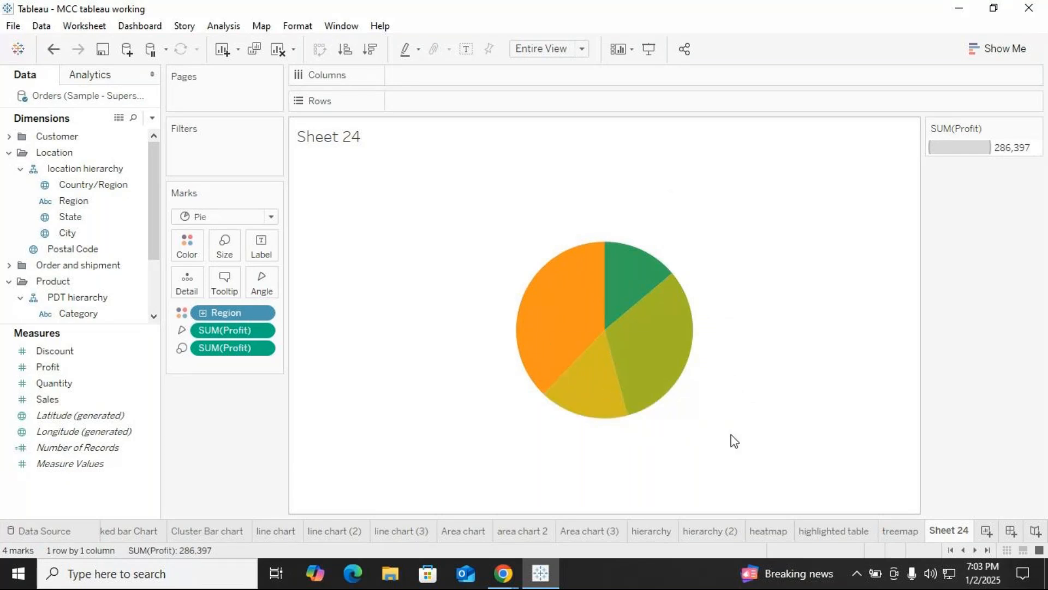
pyautogui.click(76, 202)
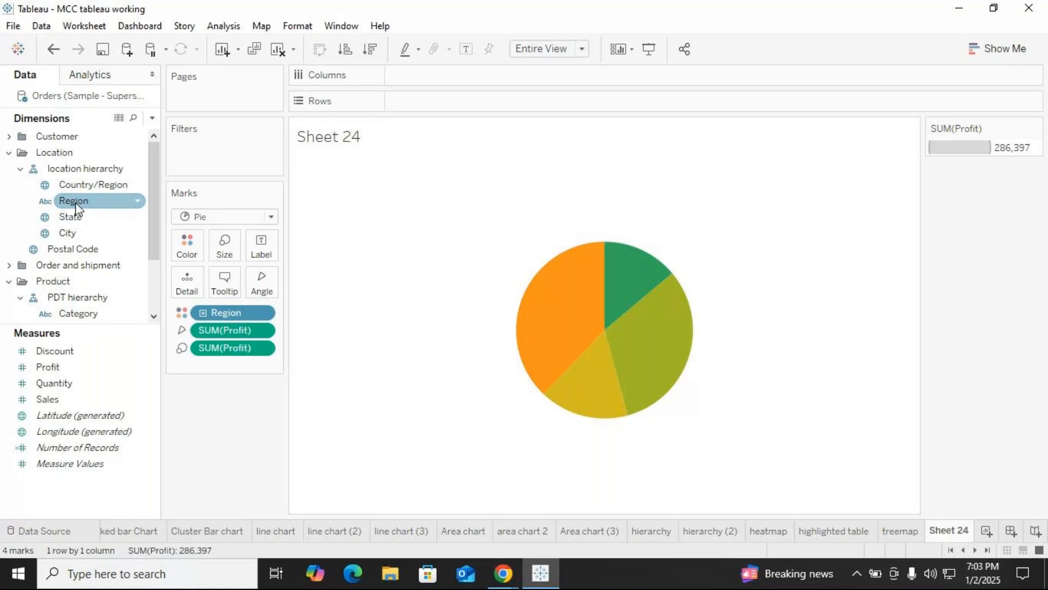
pyautogui.moveTo(75, 203); pyautogui.dragTo(260, 252)
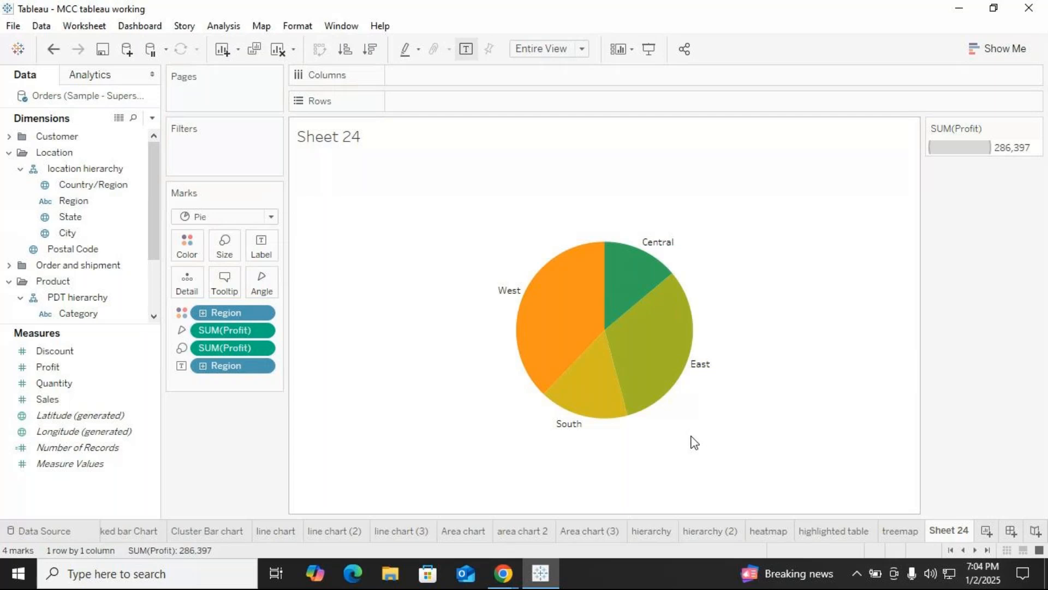
# Step: Hide the SUM(Profit) size legend card and add Profit to the pie slice labels
pyautogui.click(1034, 129)
pyautogui.click(969, 219)
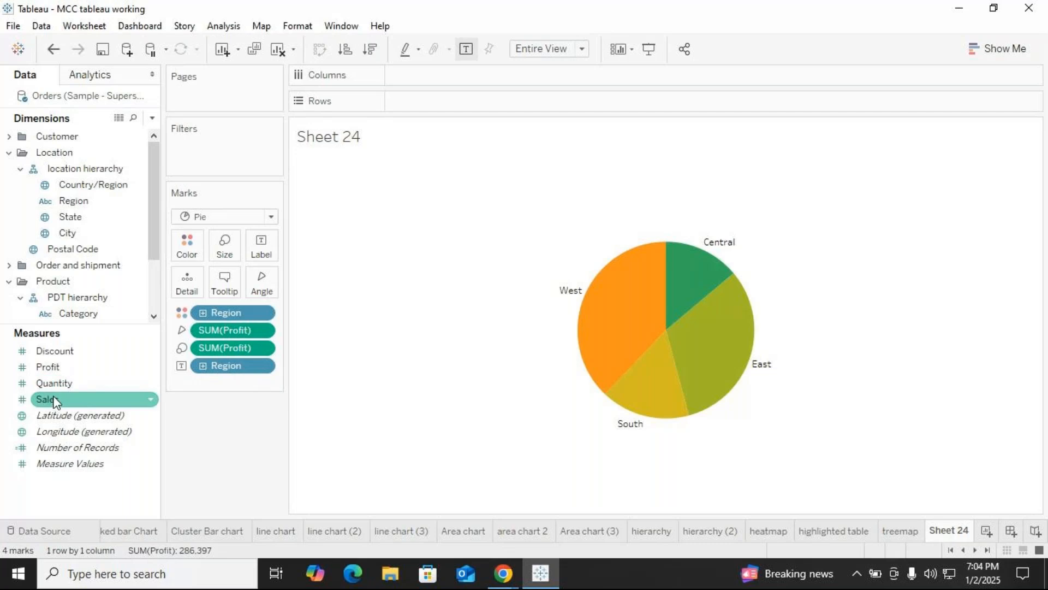
pyautogui.moveTo(47, 367); pyautogui.dragTo(258, 247)
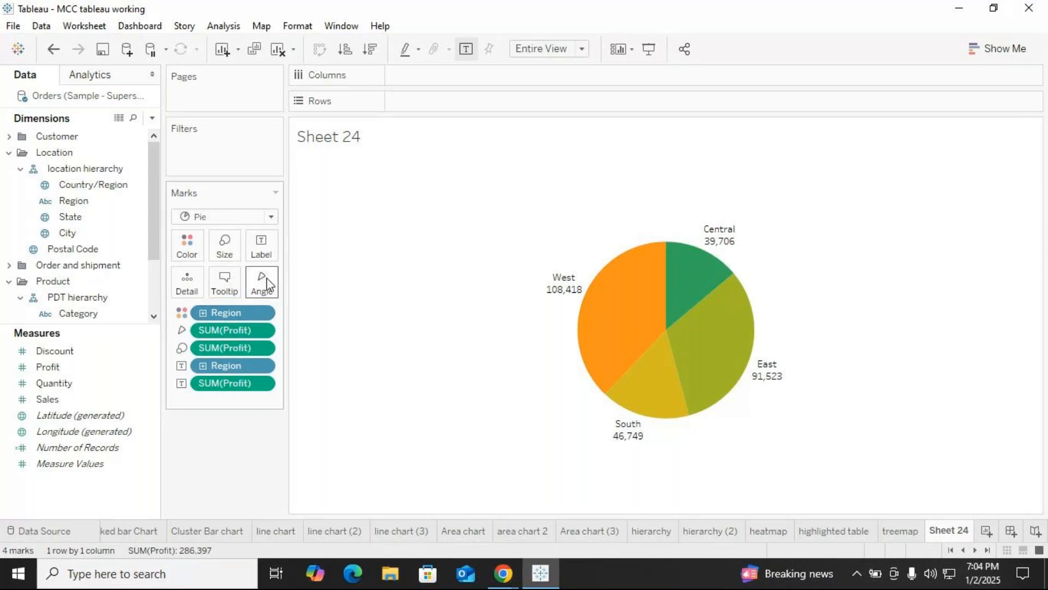
pyautogui.click(264, 328)
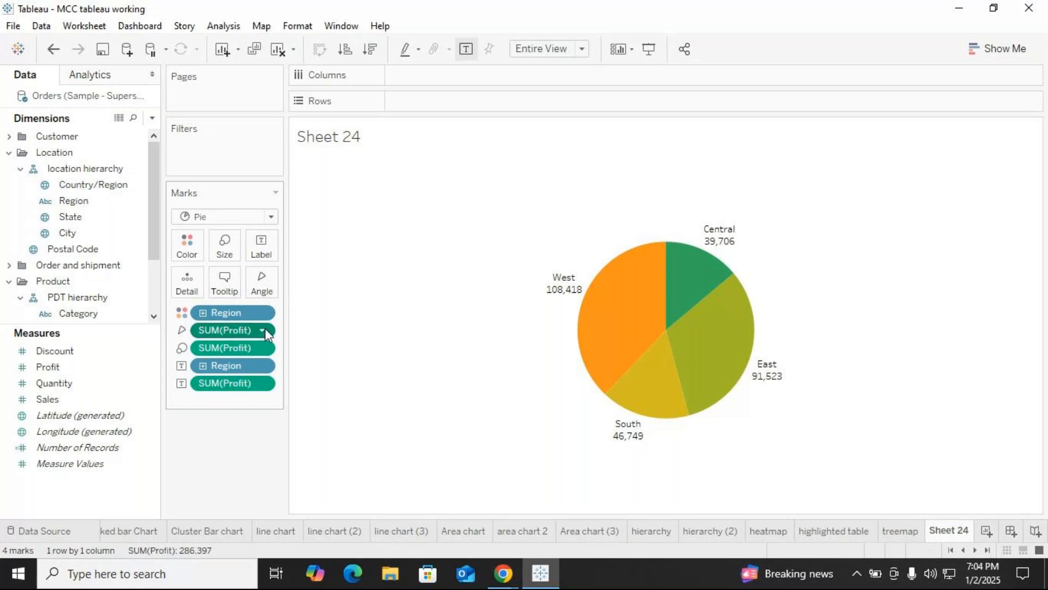
pyautogui.click(364, 273)
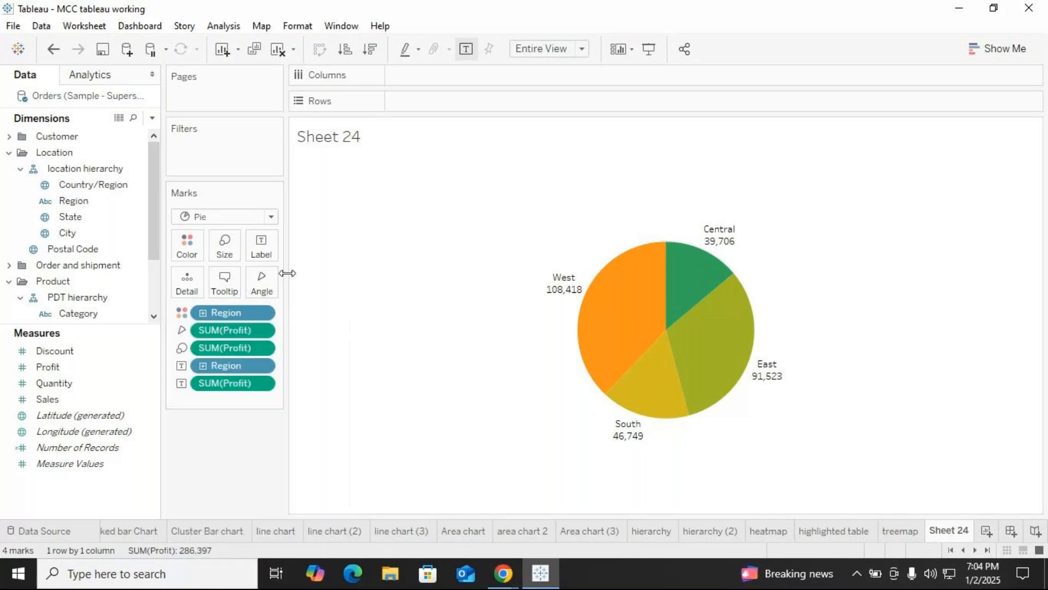
# Step: Reassign the angle's Profit field to Size and enlarge the pie moderately, keeping the whole circle and its labels inside the view
pyautogui.click(182, 332)
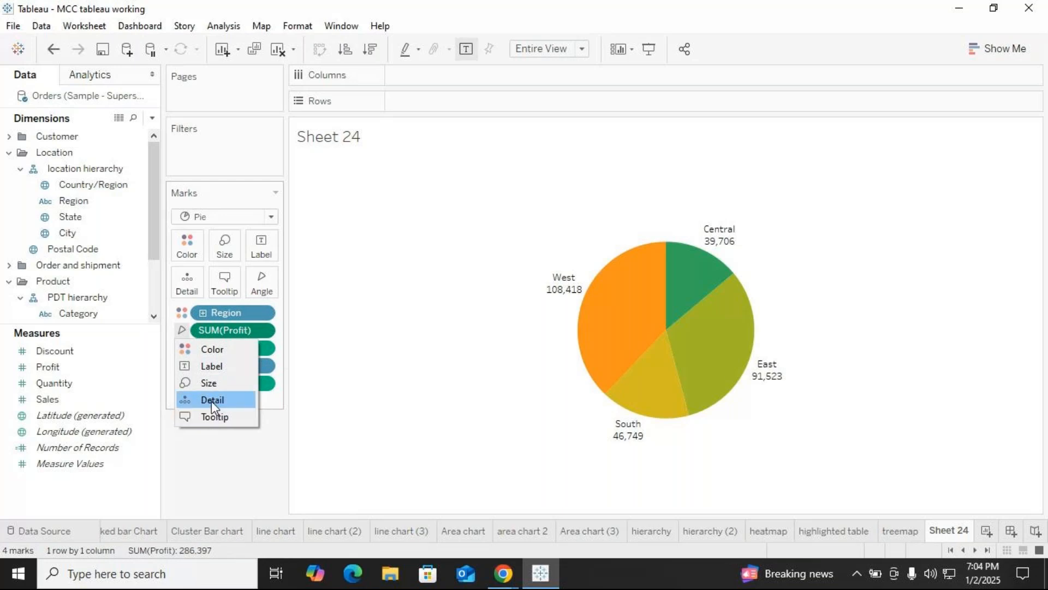
pyautogui.click(211, 383)
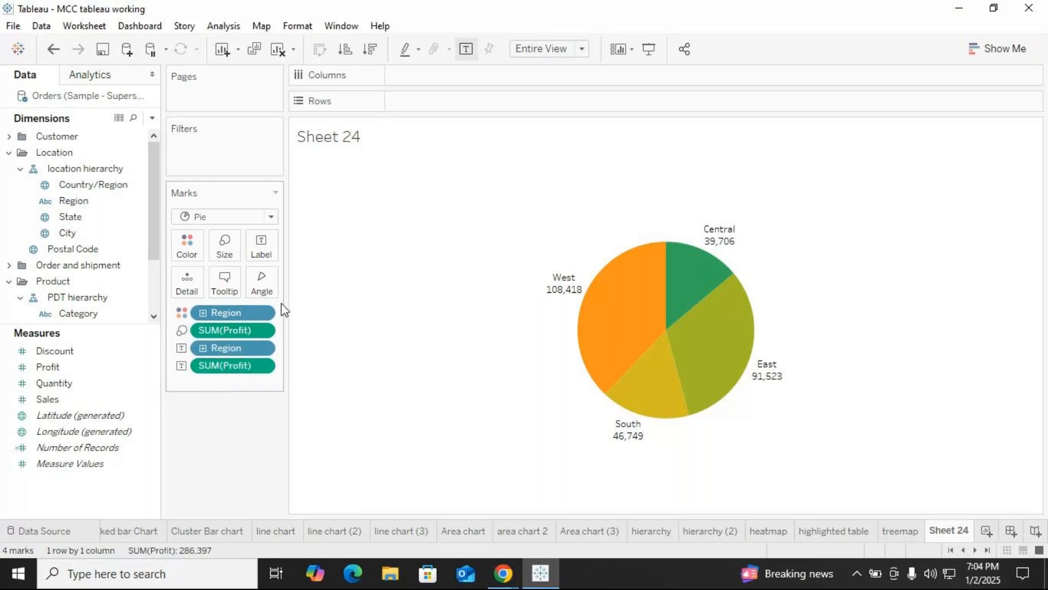
pyautogui.click(224, 245)
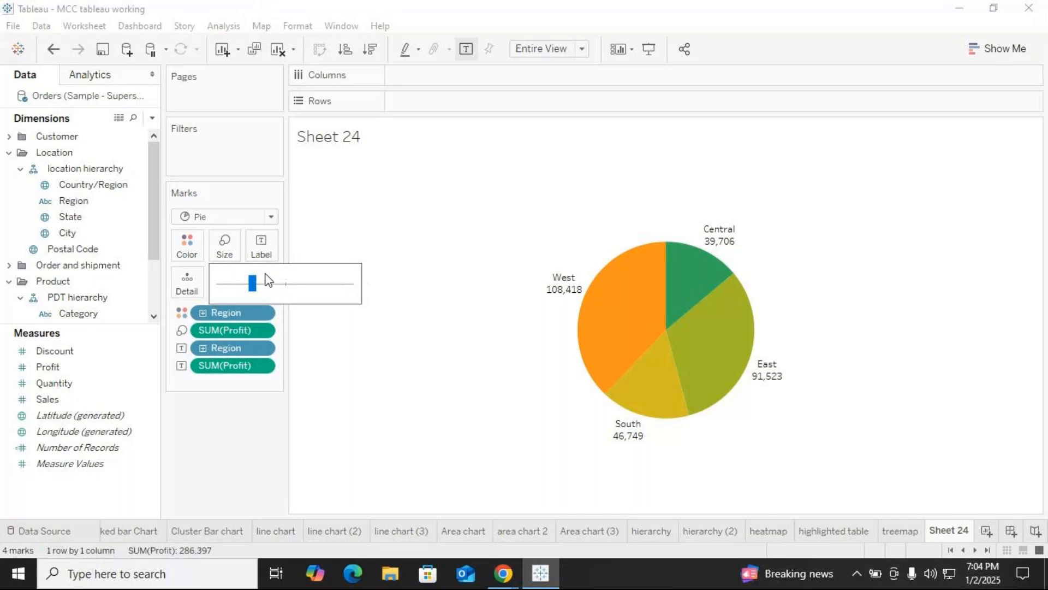
pyautogui.click(285, 284)
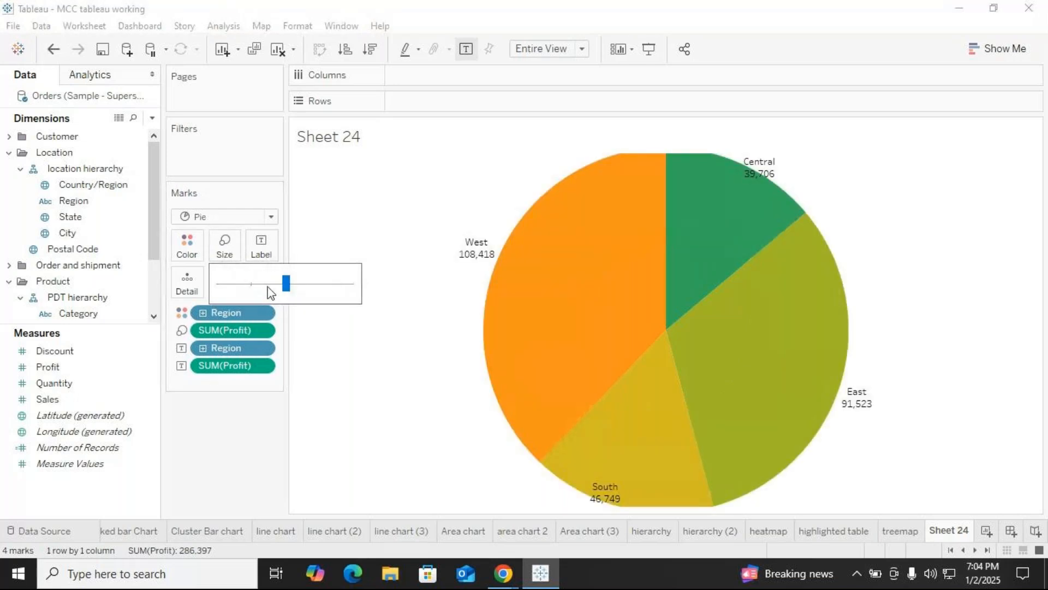
pyautogui.click(264, 283)
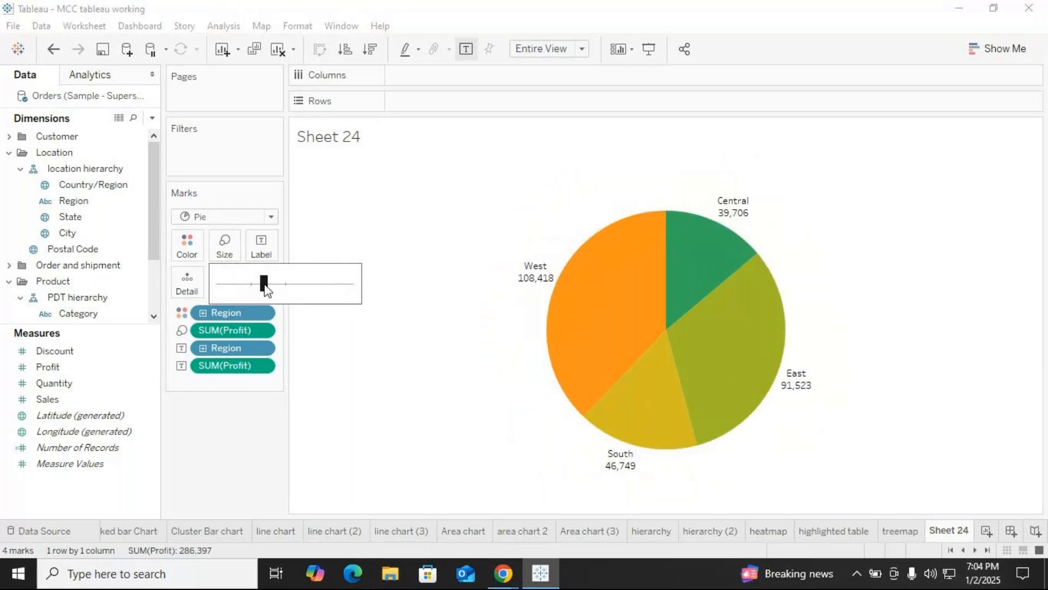
pyautogui.click(221, 469)
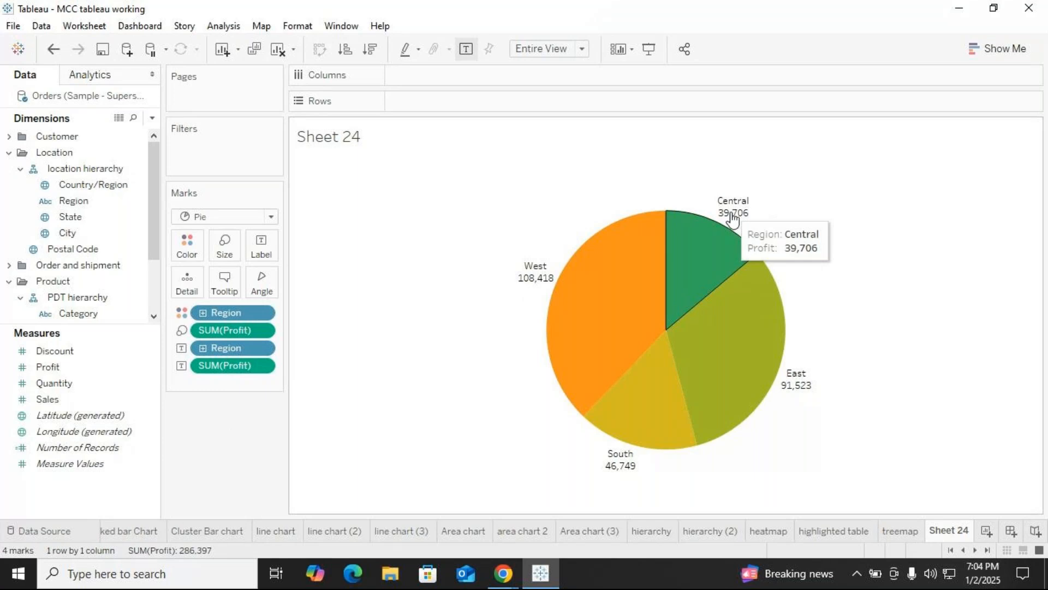
# Step: Show the Profit labels on the pie slices as Percent of Total with a quick table calculation
pyautogui.moveTo(792, 387)
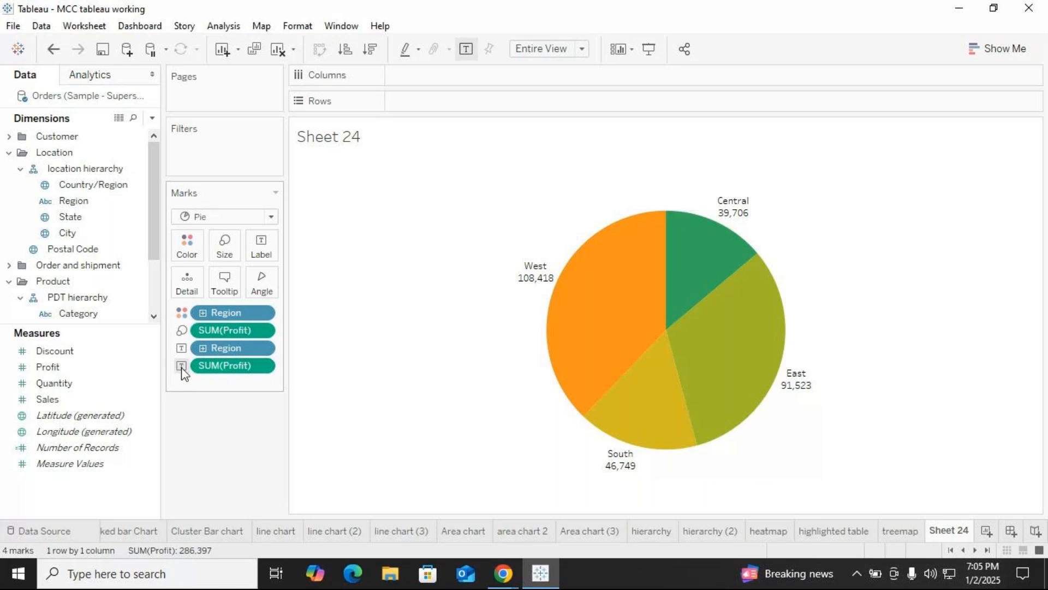
pyautogui.click(262, 366)
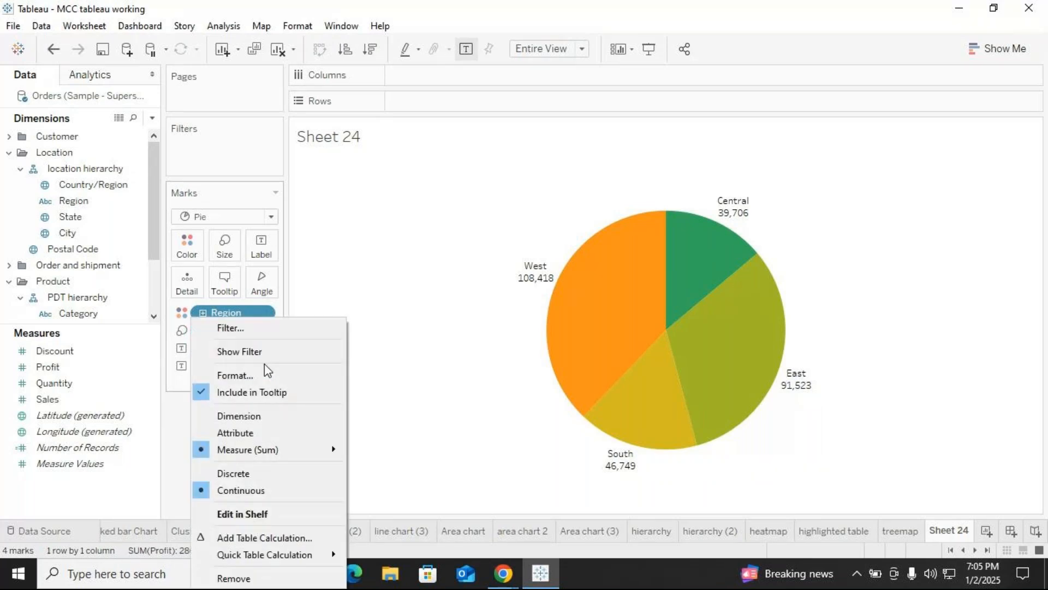
pyautogui.moveTo(264, 457)
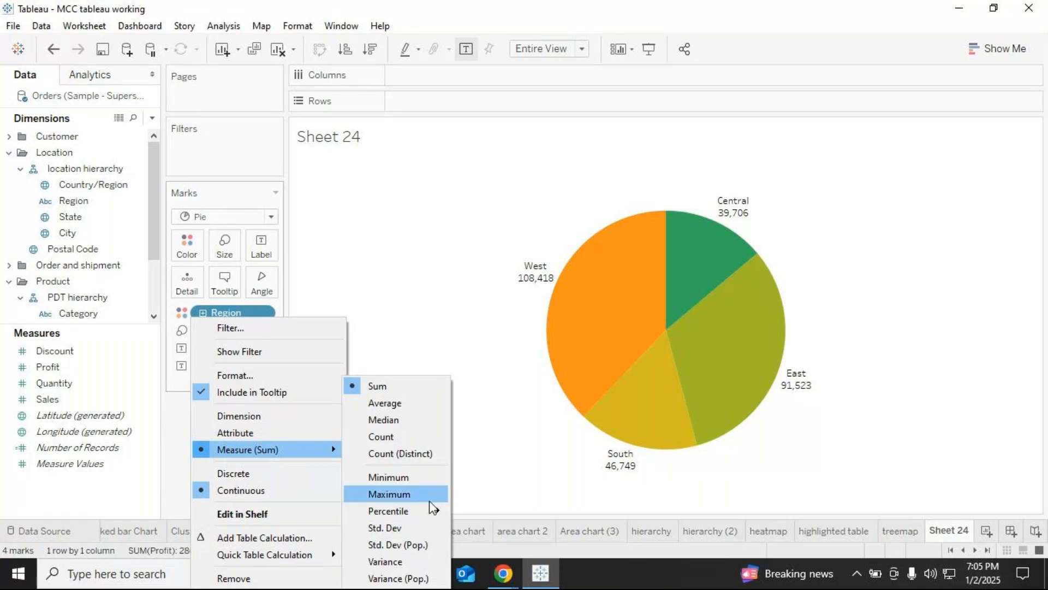
pyautogui.moveTo(417, 514)
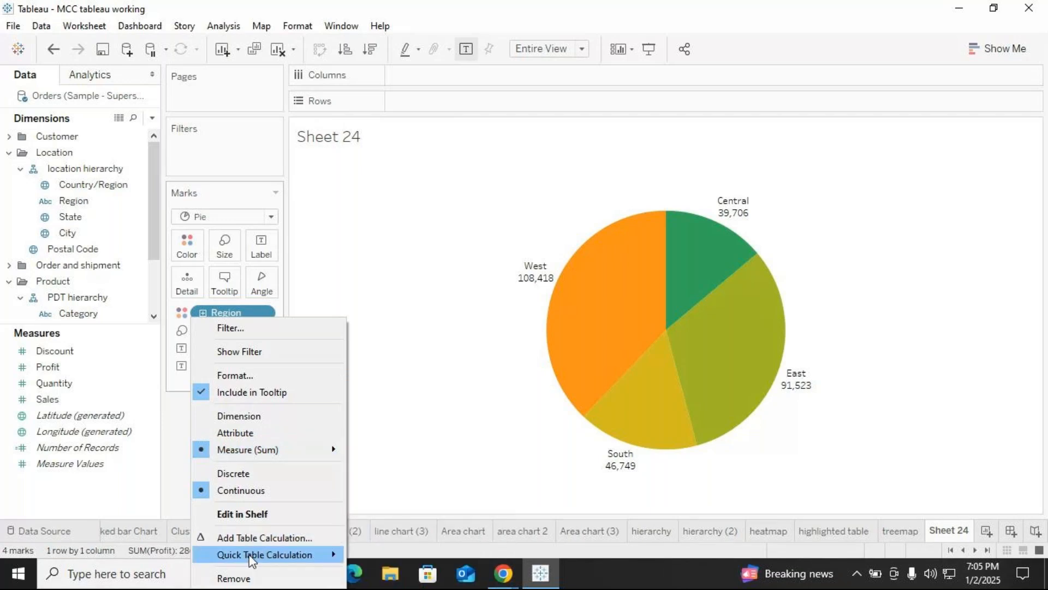
pyautogui.moveTo(250, 557)
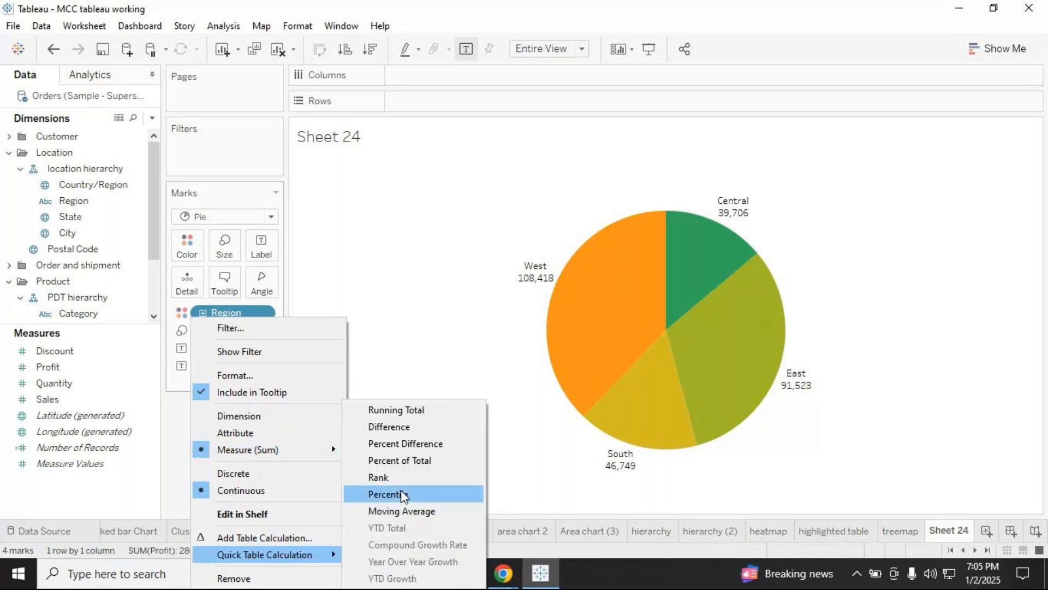
pyautogui.click(407, 463)
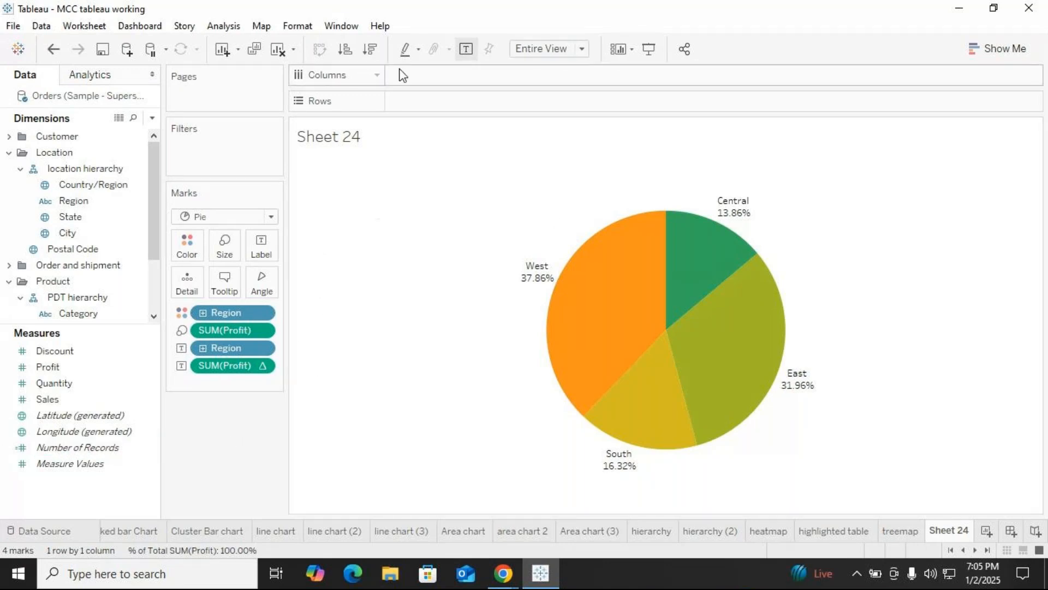
# Step: Remove the Profit and Region labels from the pie slices
pyautogui.moveTo(226, 374); pyautogui.dragTo(223, 437)
pyautogui.moveTo(226, 336)
pyautogui.mouseDown()
pyautogui.moveTo(241, 349)
pyautogui.moveTo(241, 336)
pyautogui.moveTo(228, 333)
pyautogui.mouseUp()
pyautogui.click(216, 347)
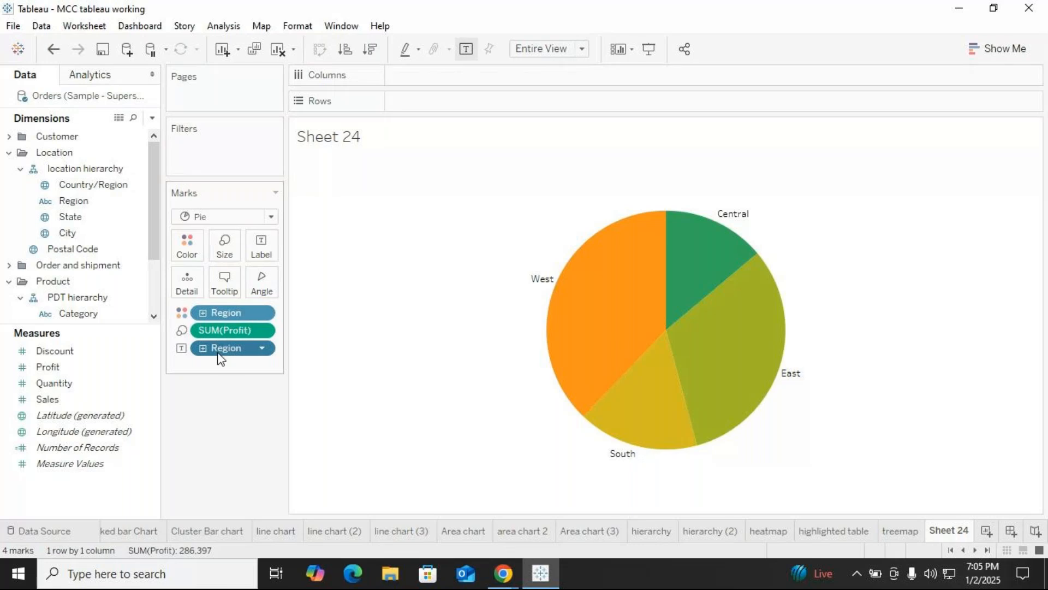
pyautogui.click(264, 350)
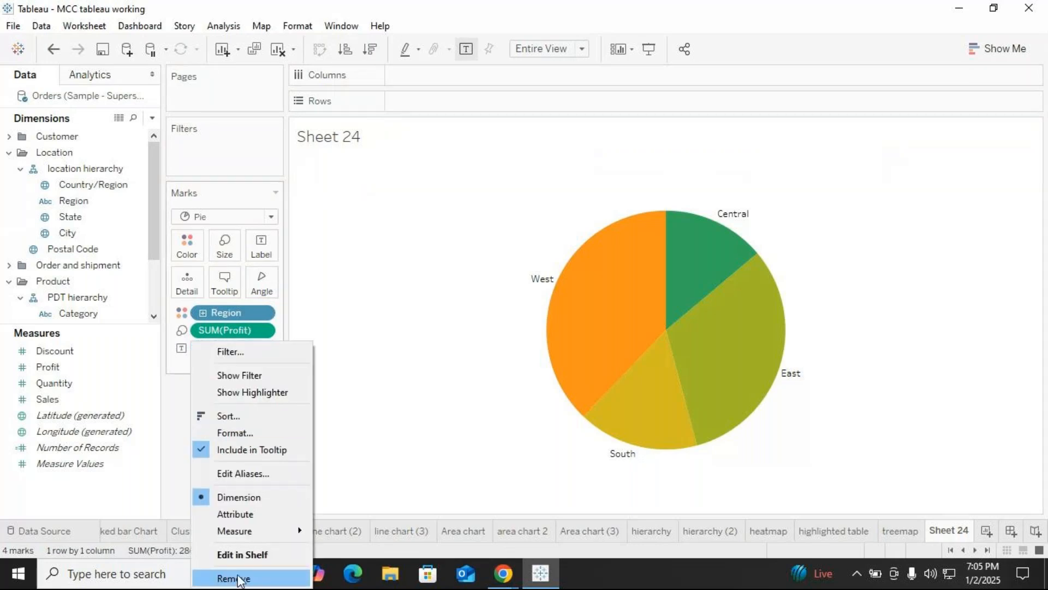
pyautogui.click(227, 578)
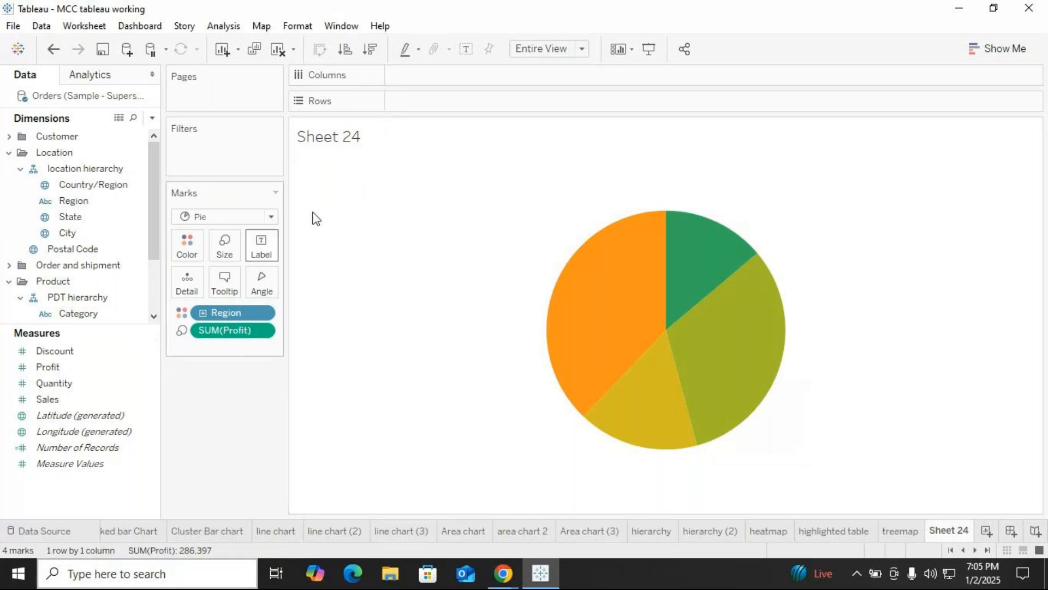
pyautogui.click(1011, 50)
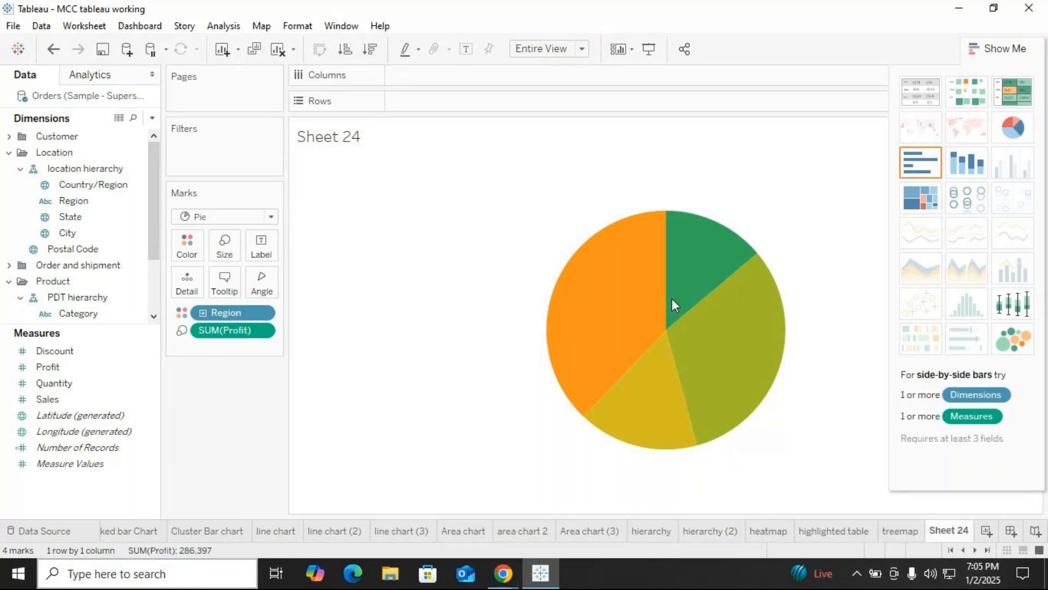
pyautogui.click(998, 50)
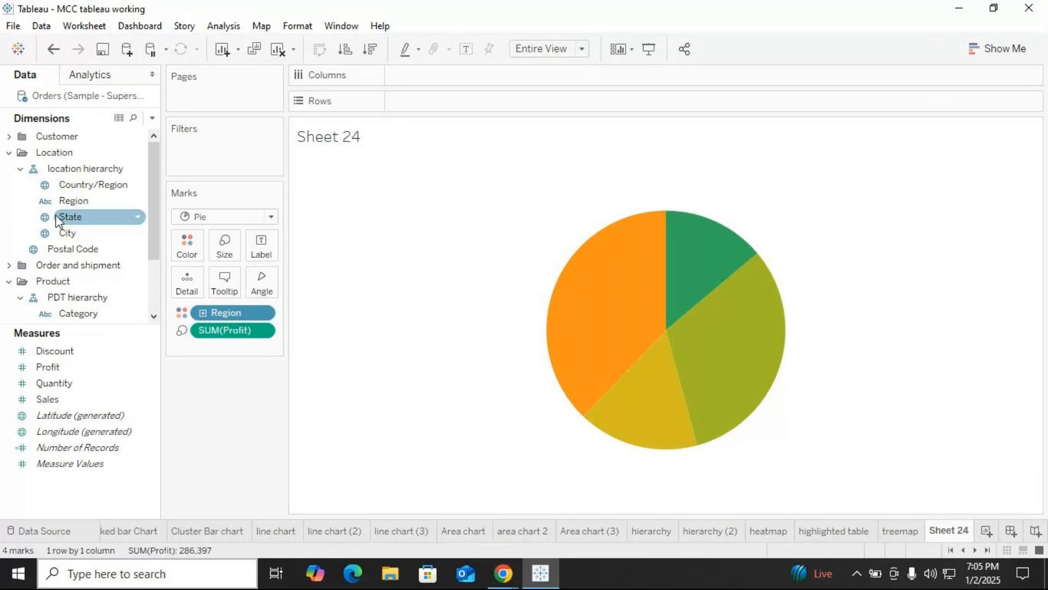
# Step: Label the pie slices with Region and Profit, collapsing the location hierarchy and the Location and Product folders
pyautogui.moveTo(69, 200); pyautogui.dragTo(260, 251)
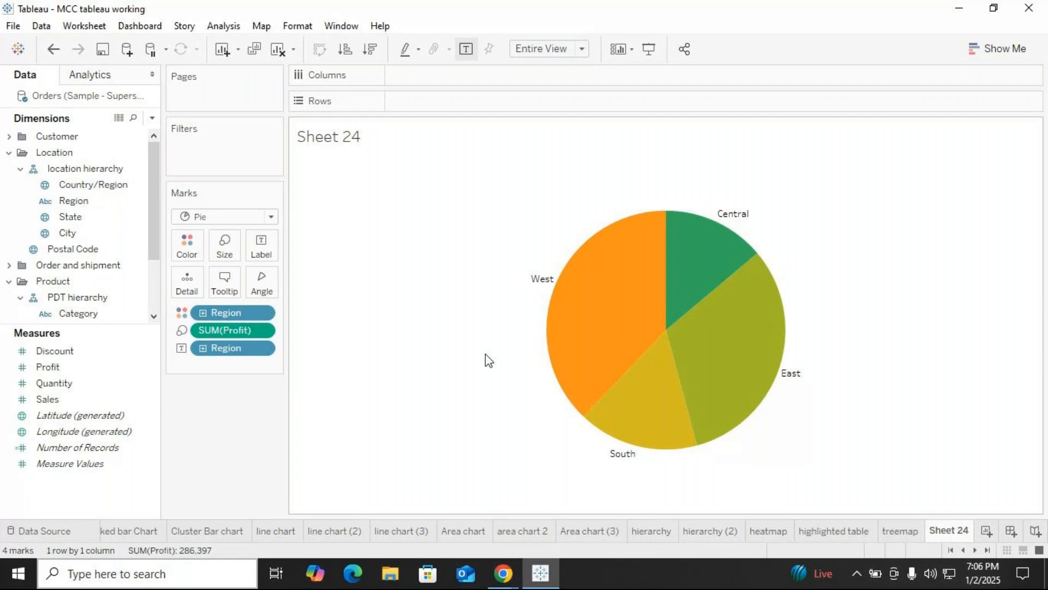
pyautogui.click(21, 173)
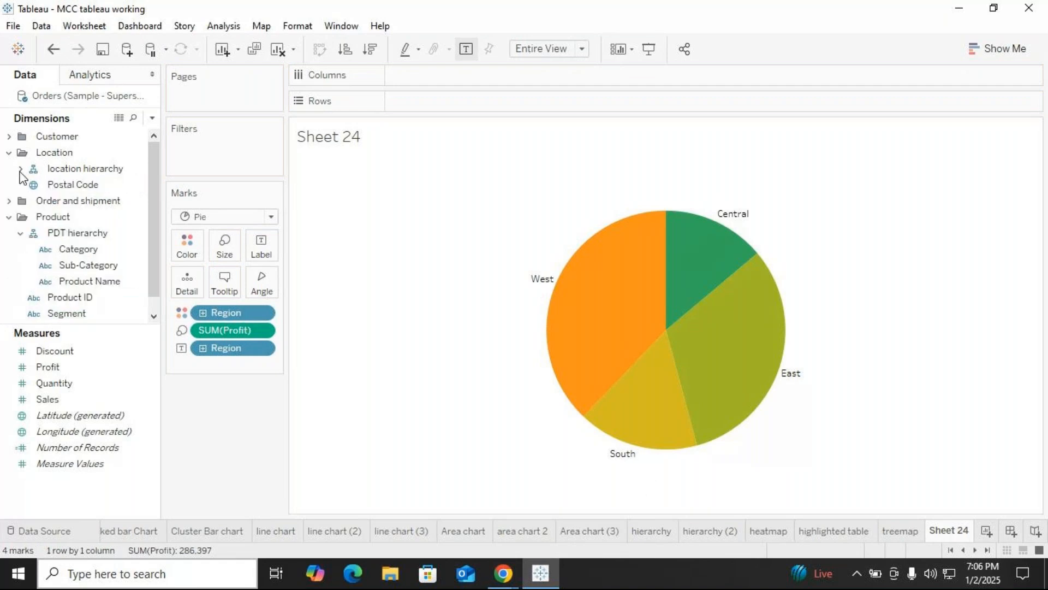
pyautogui.click(9, 153)
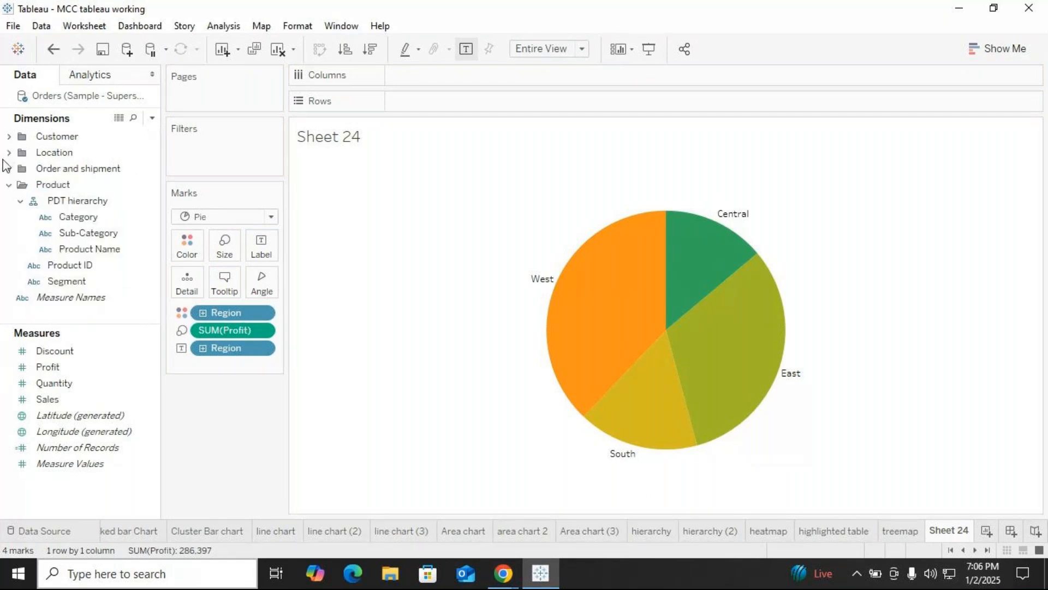
pyautogui.click(9, 184)
pyautogui.click(47, 367)
pyautogui.moveTo(47, 365); pyautogui.dragTo(259, 256)
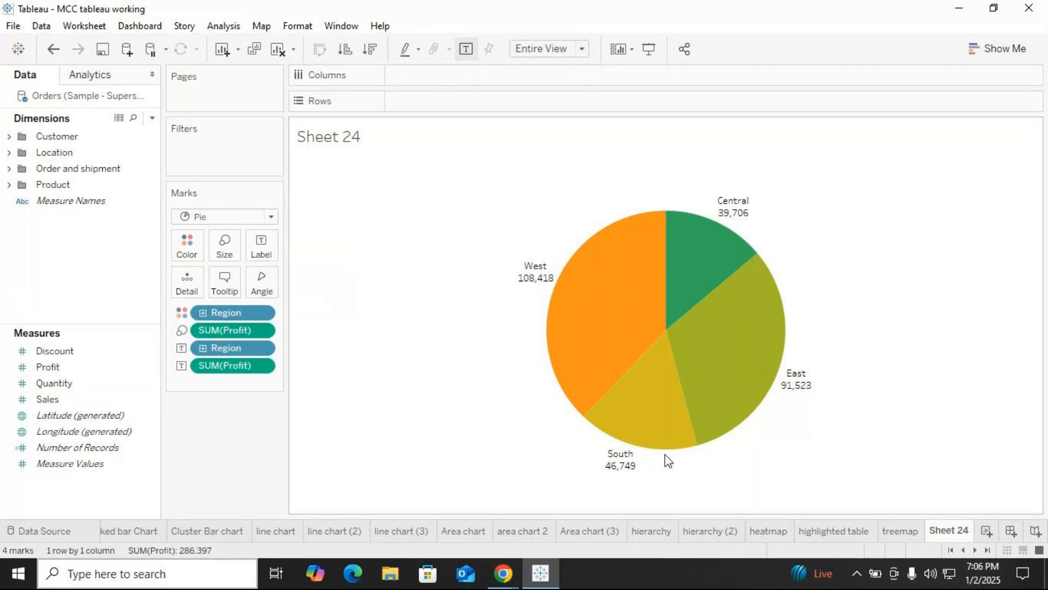
# Step: Apply the Percent of Total quick table calculation to the Profit label of the pie slices
pyautogui.click(263, 367)
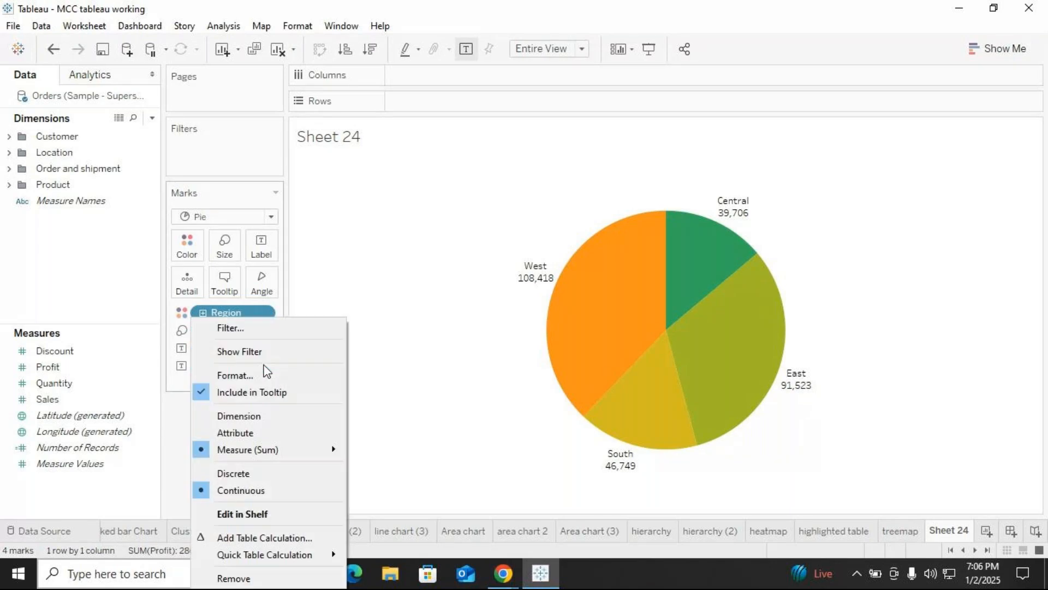
pyautogui.moveTo(248, 555)
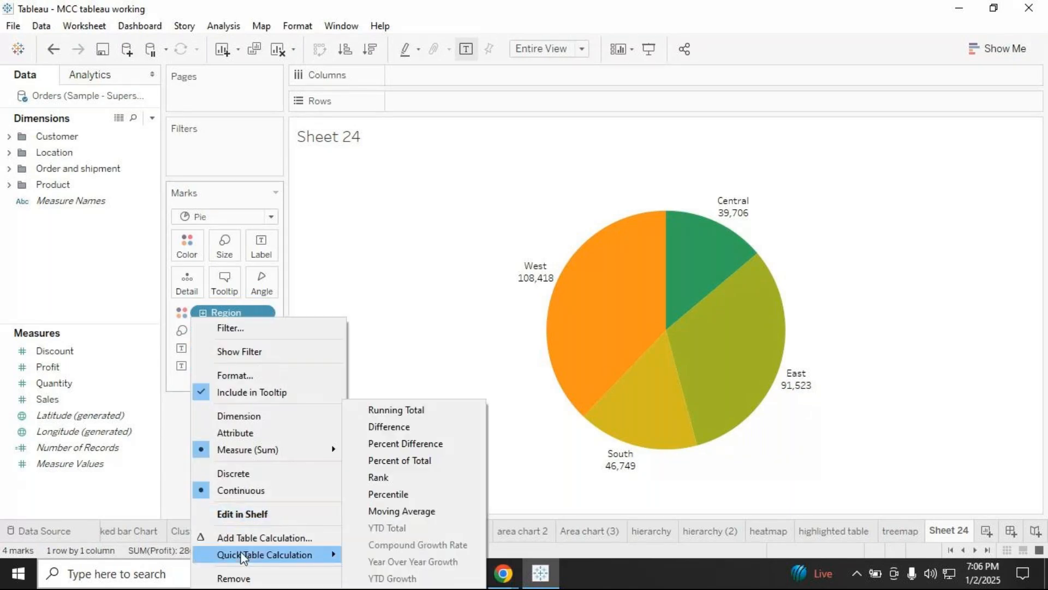
pyautogui.click(387, 462)
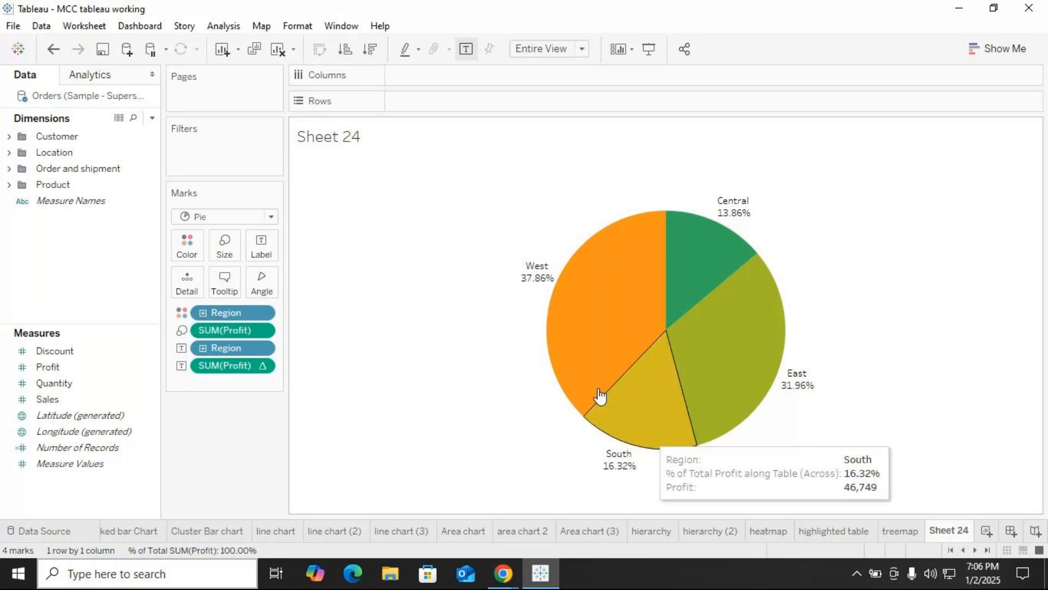
pyautogui.rightClick(943, 533)
pyautogui.click(945, 329)
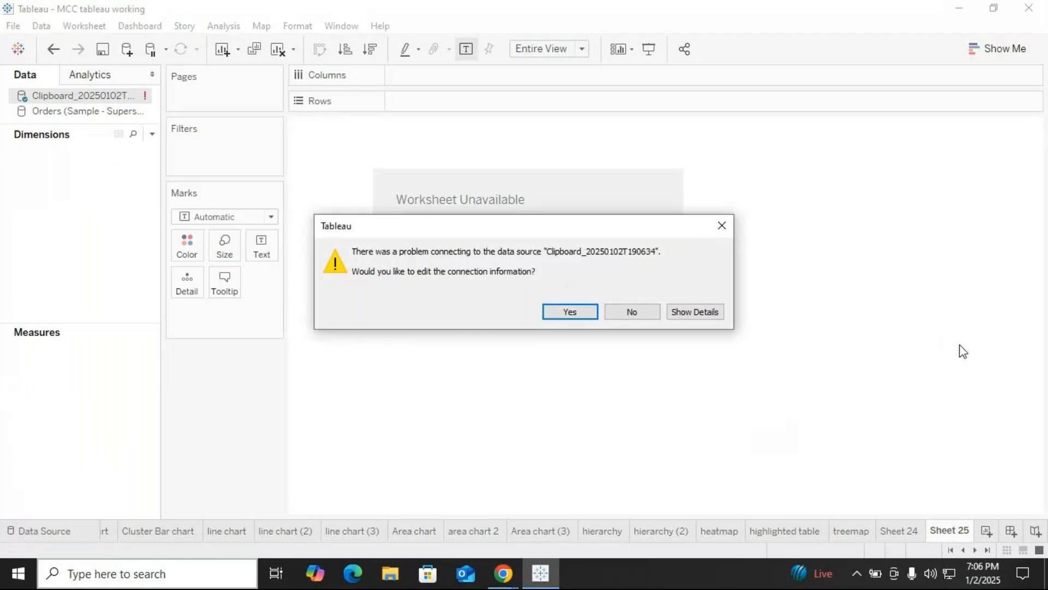
pyautogui.click(723, 225)
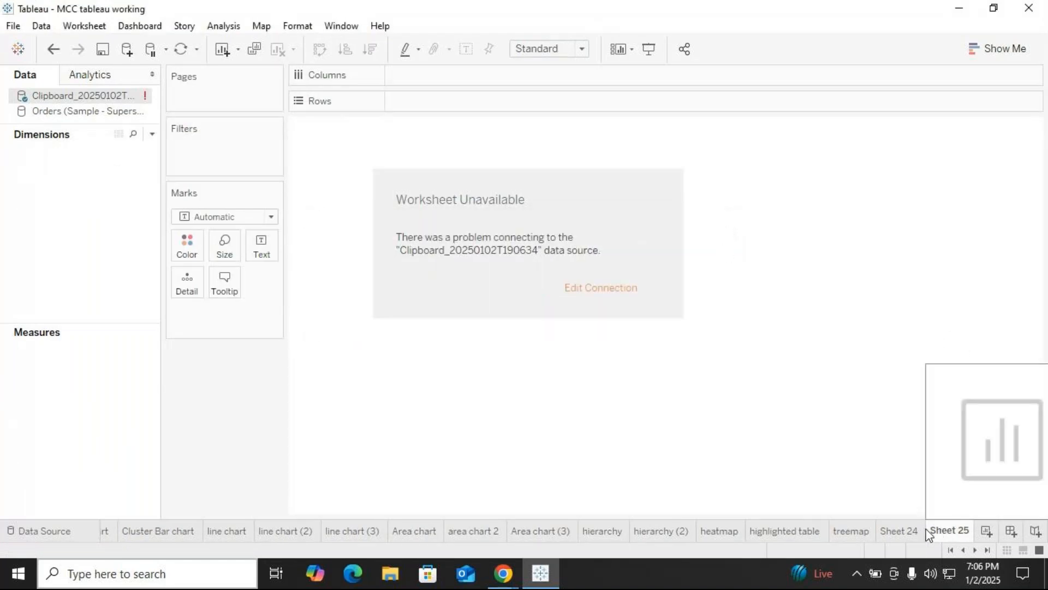
pyautogui.moveTo(918, 541)
pyautogui.hotkey('ctrl', 'z')
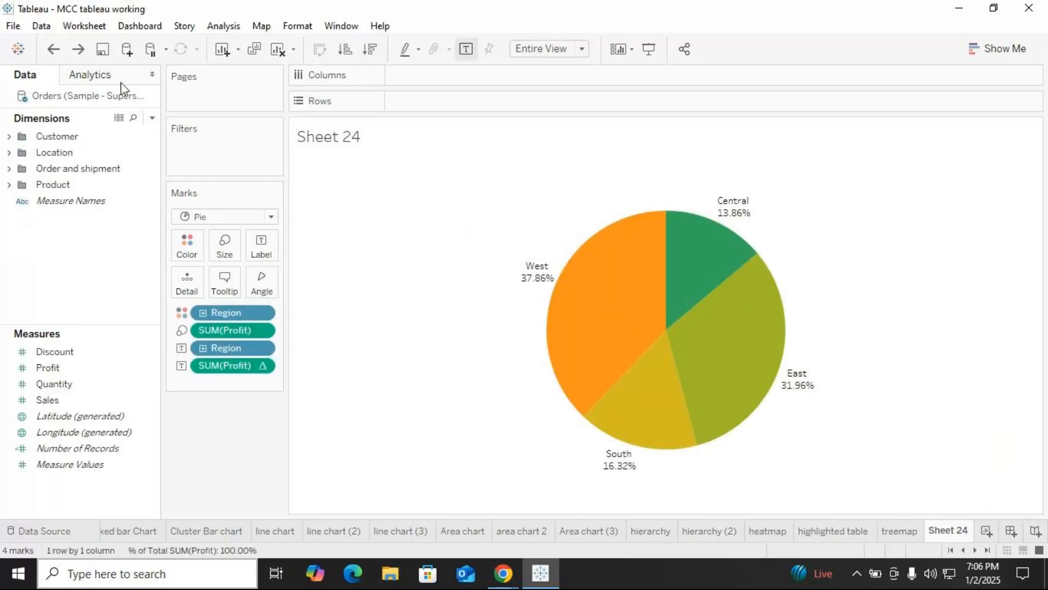
# Step: Rename the Sheet 24 worksheet as "Pie chart"
pyautogui.rightClick(911, 533)
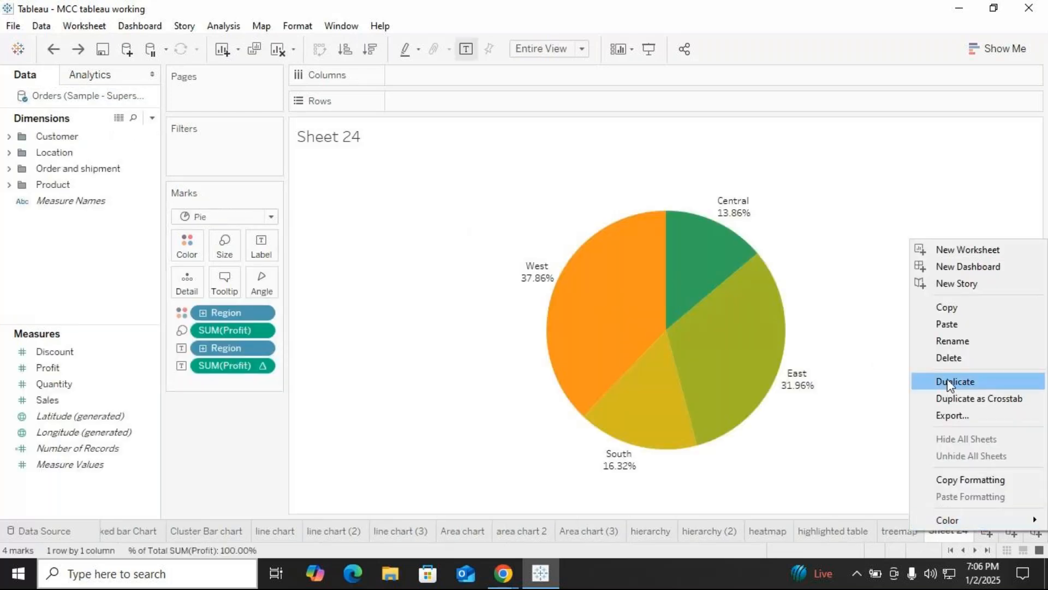
pyautogui.click(951, 341)
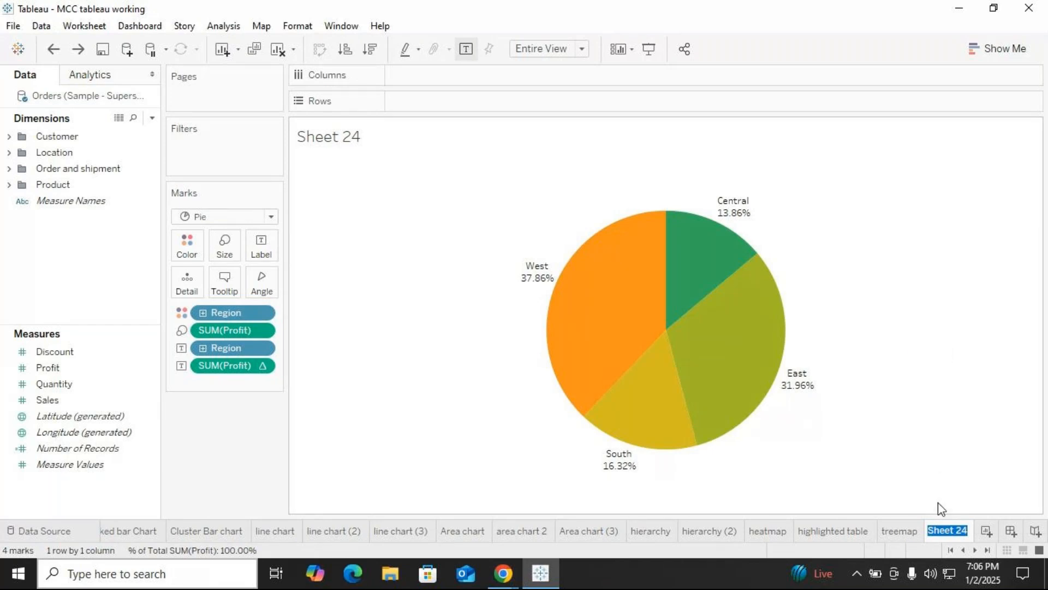
pyautogui.write('Pie chart')
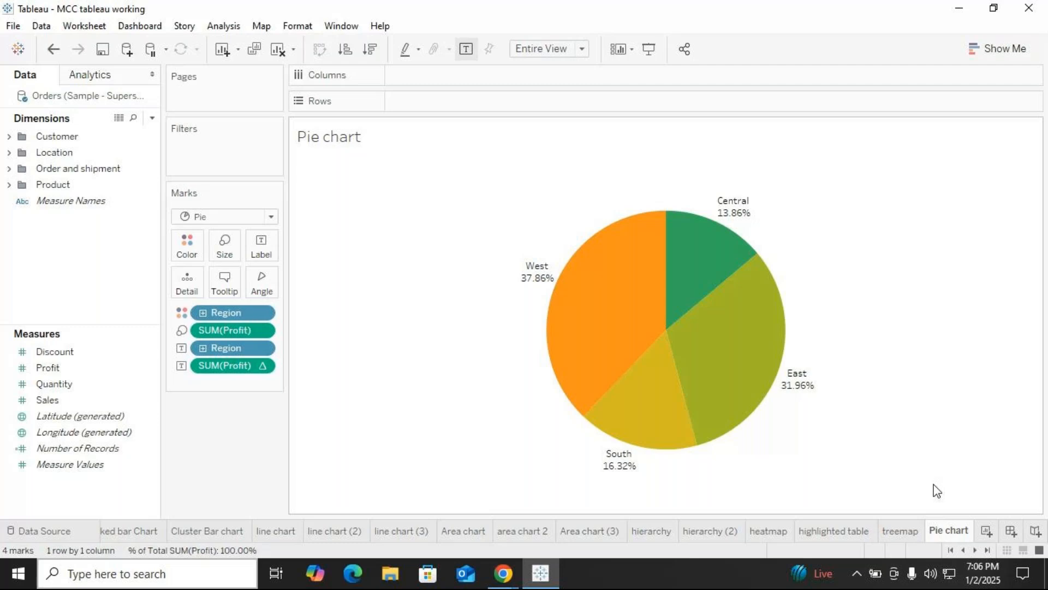
# Step: Add a new blank worksheet and return to the Pie chart sheet with the Show Me chart types open
pyautogui.click(987, 531)
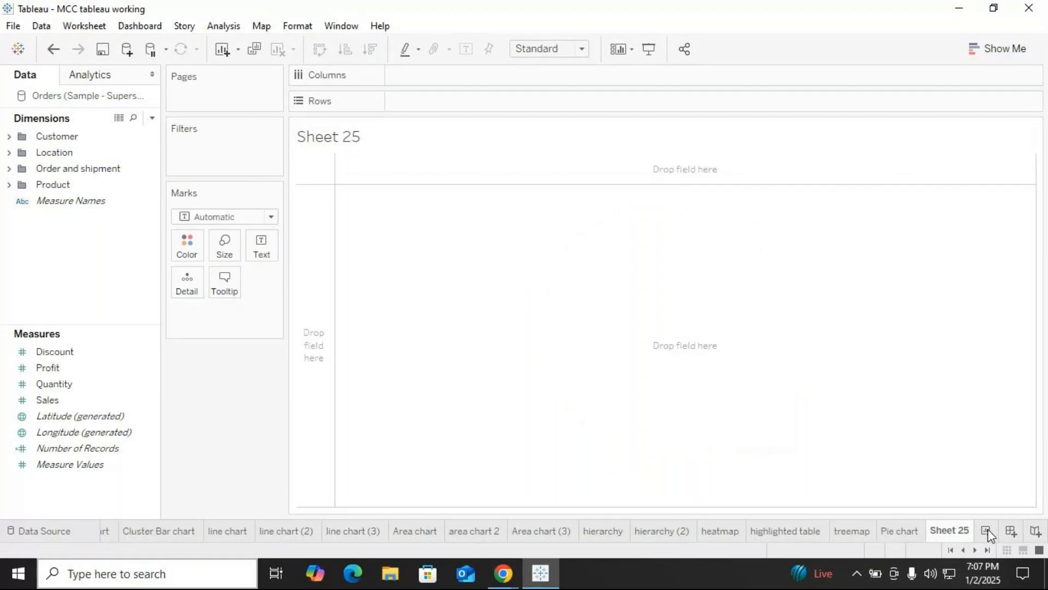
pyautogui.click(1006, 48)
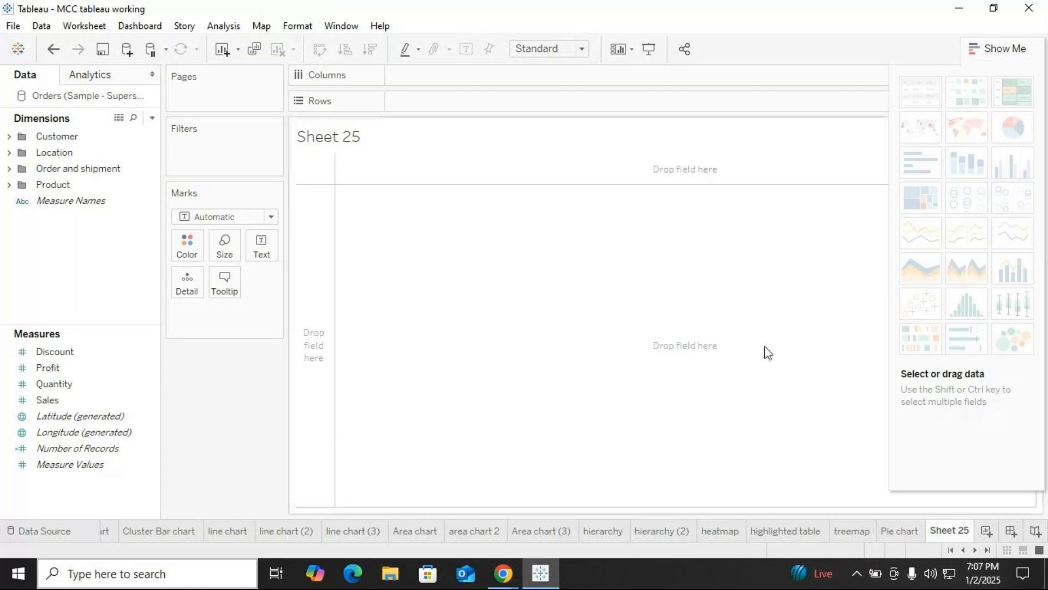
pyautogui.click(899, 525)
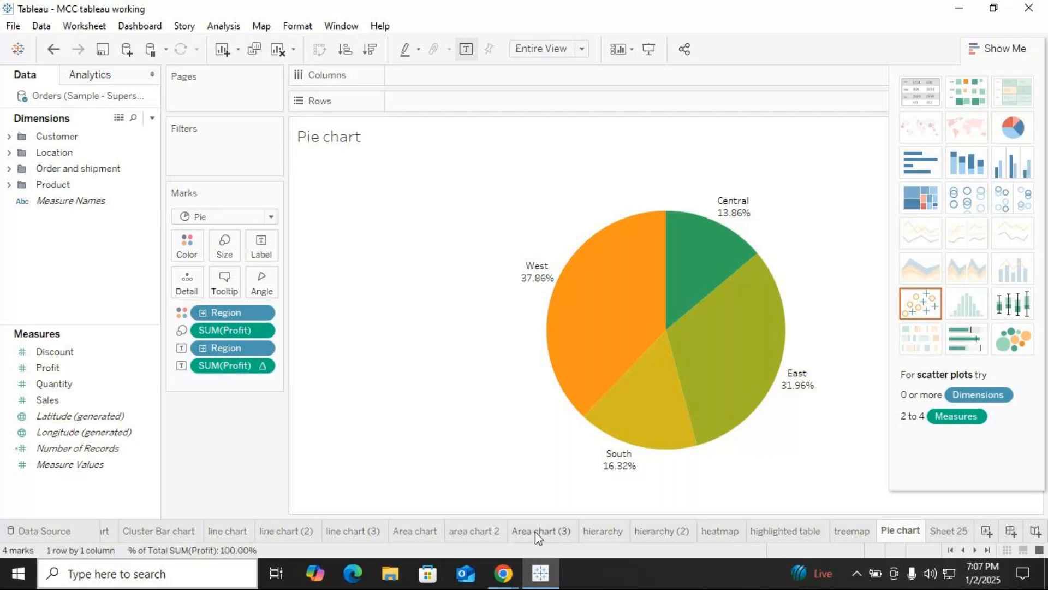
# Step: Switch to the GoTo Meeting window in Chrome
pyautogui.click(503, 573)
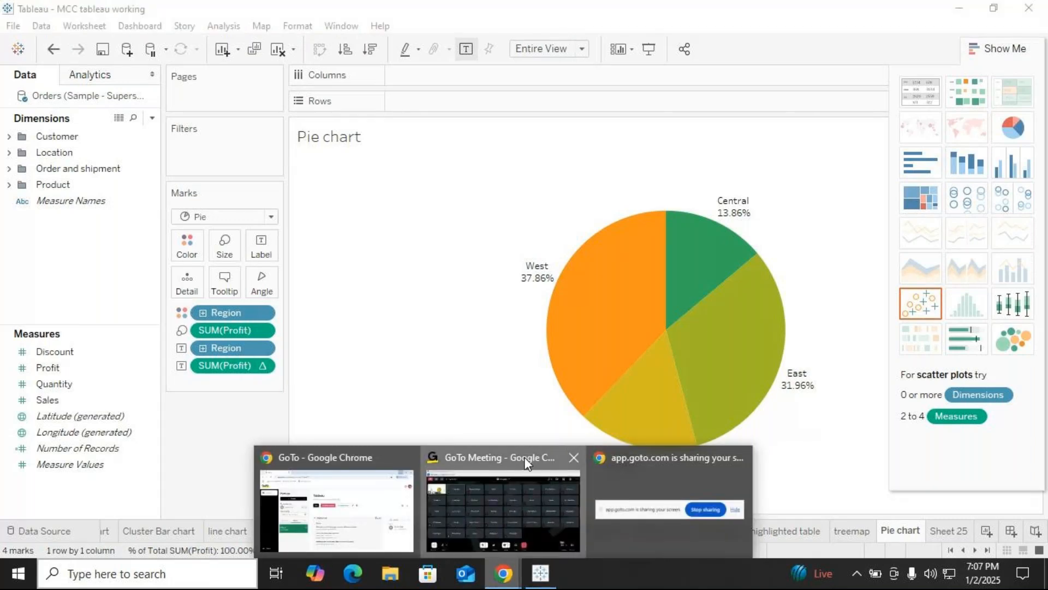
pyautogui.click(554, 477)
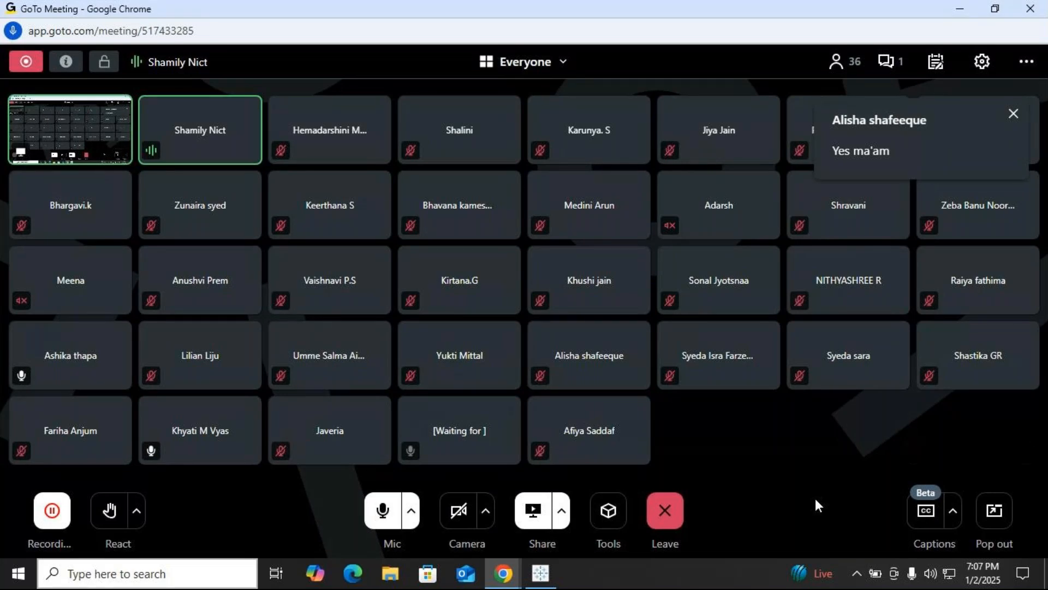
# Step: Reveal the hidden private messages in the meeting chat, read them and close the chat
pyautogui.click(891, 66)
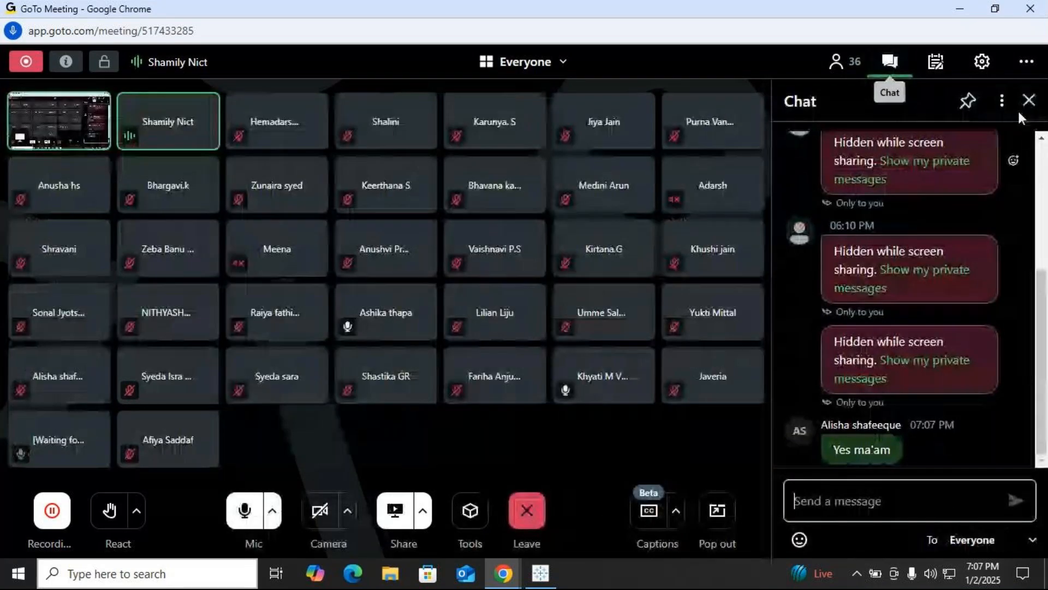
pyautogui.click(901, 358)
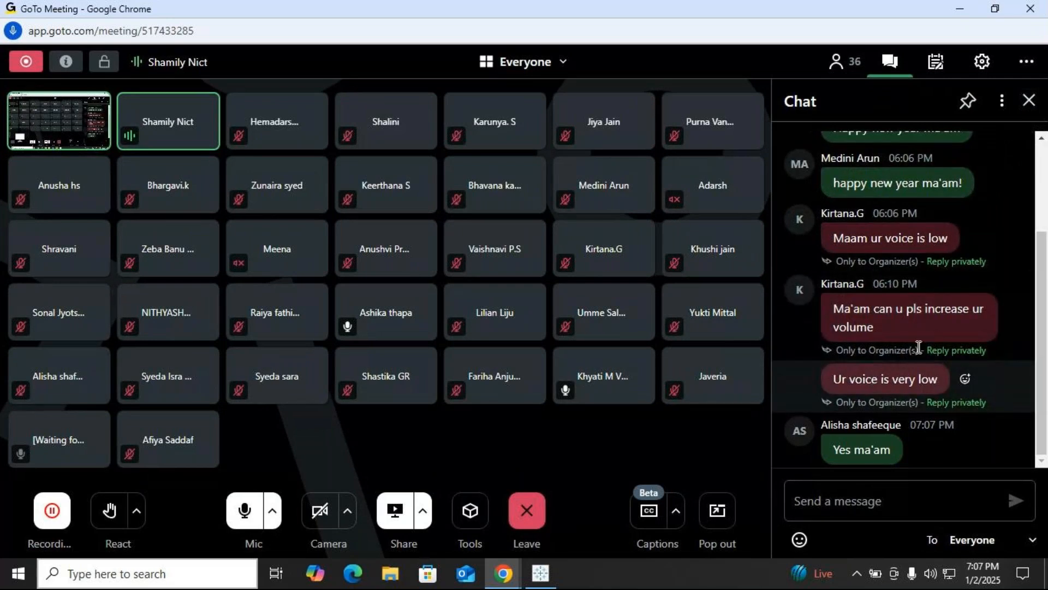
pyautogui.click(1029, 100)
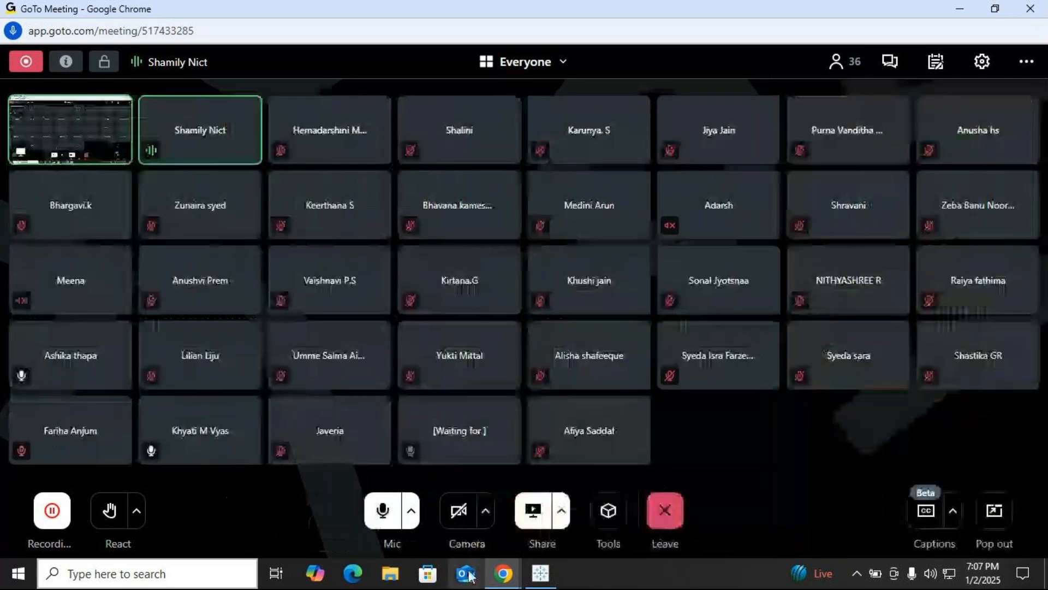
# Step: Mute the meeting microphone and switch to the Tableau workbook
pyautogui.click(365, 516)
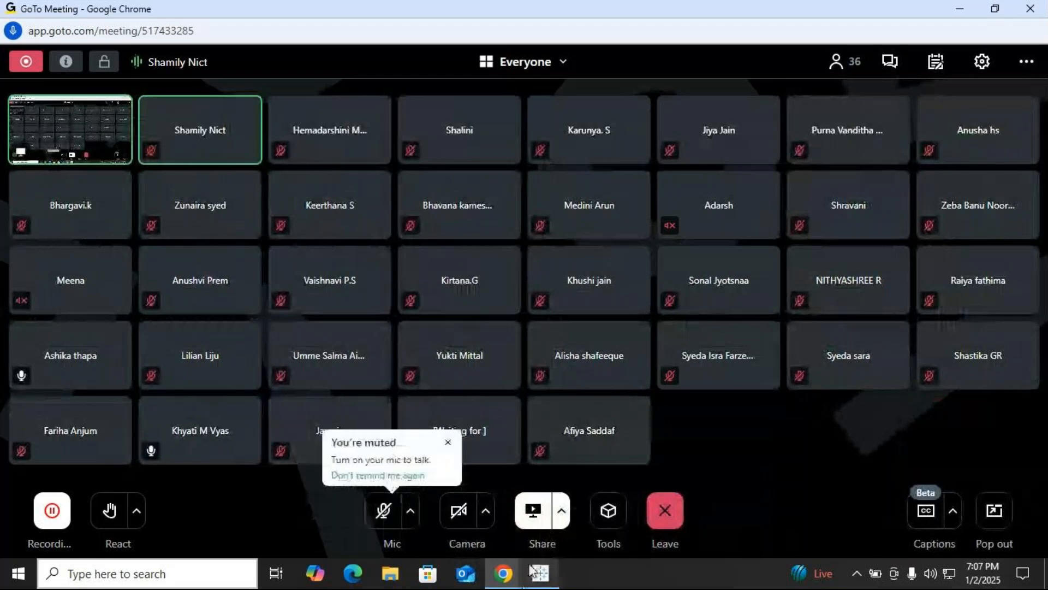
pyautogui.click(504, 576)
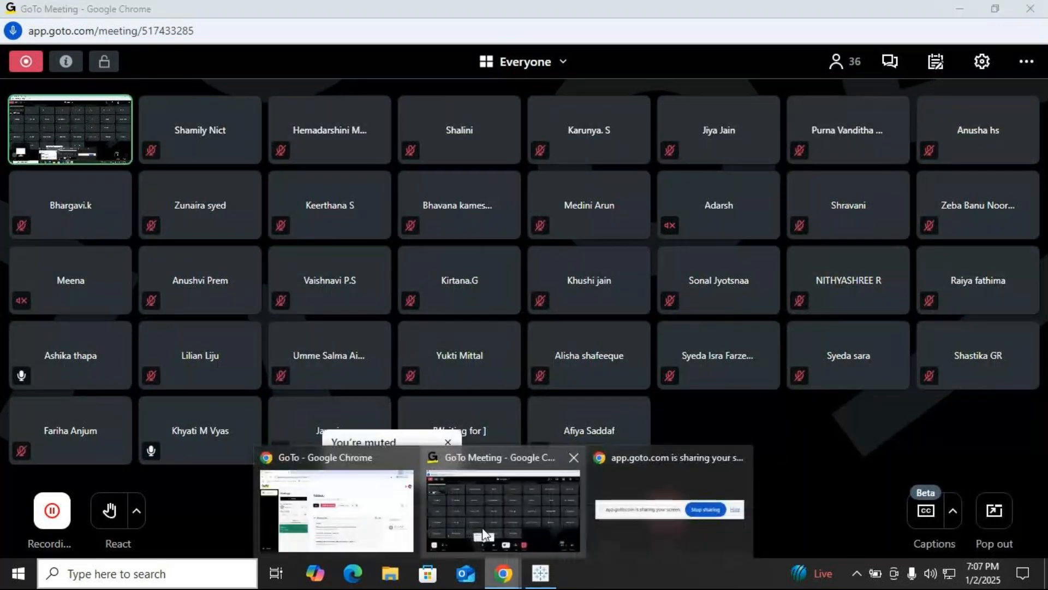
pyautogui.click(541, 574)
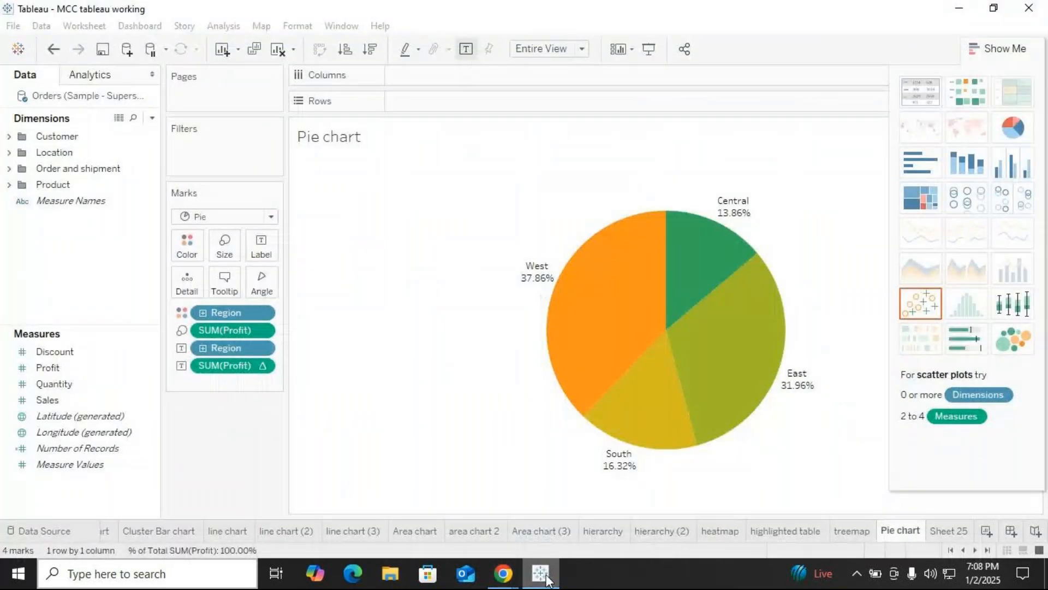
# Step: Switch the pie chart's fit to Standard and set it back to Entire View
pyautogui.click(515, 52)
pyautogui.click(532, 64)
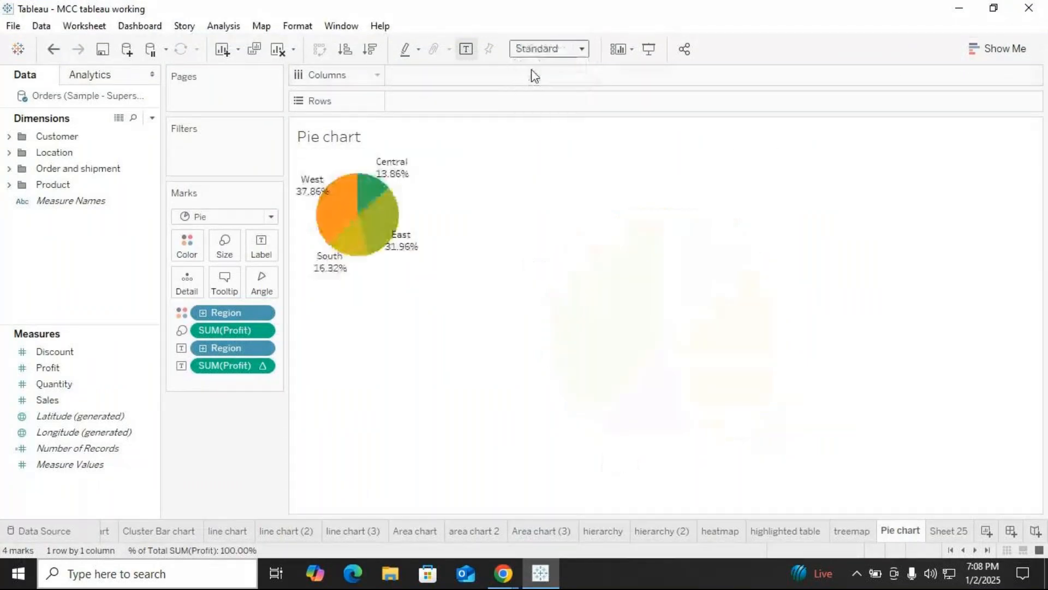
pyautogui.click(583, 50)
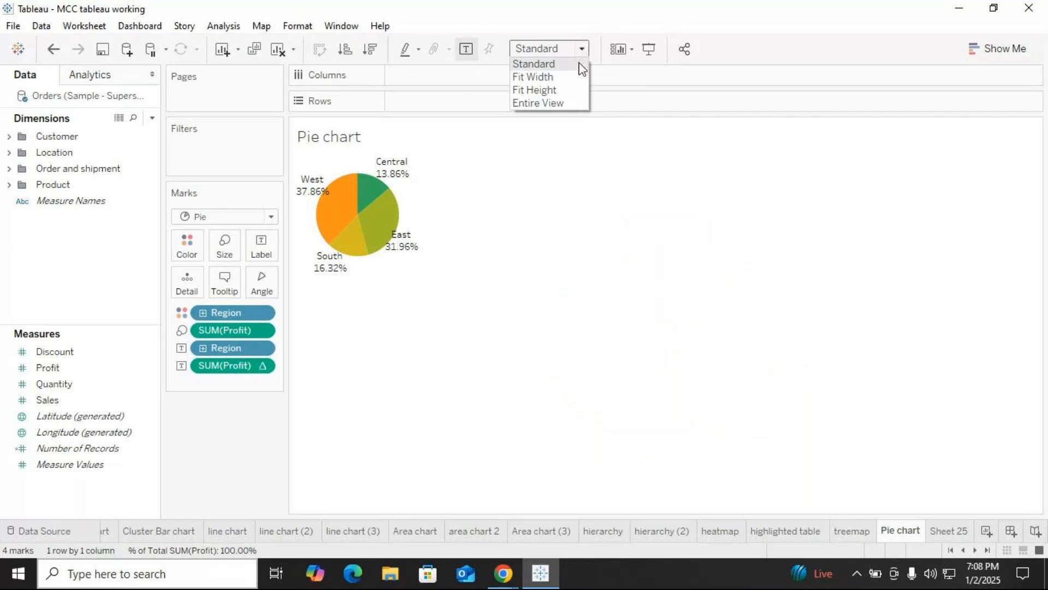
pyautogui.click(540, 103)
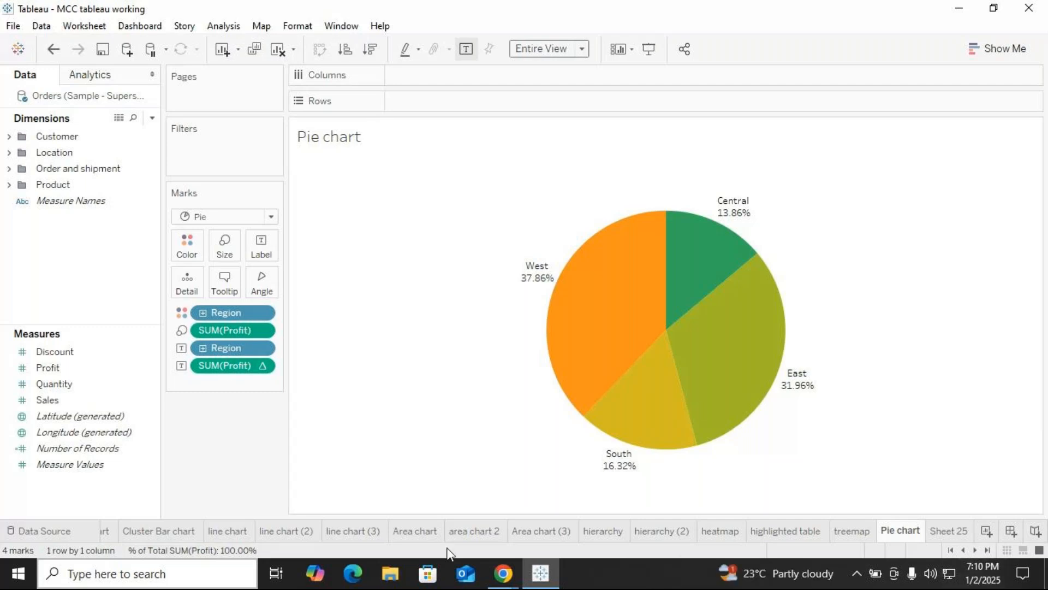
# Step: Switch to the GoTo Meeting window, unmute the microphone and return to Tableau
pyautogui.click(502, 573)
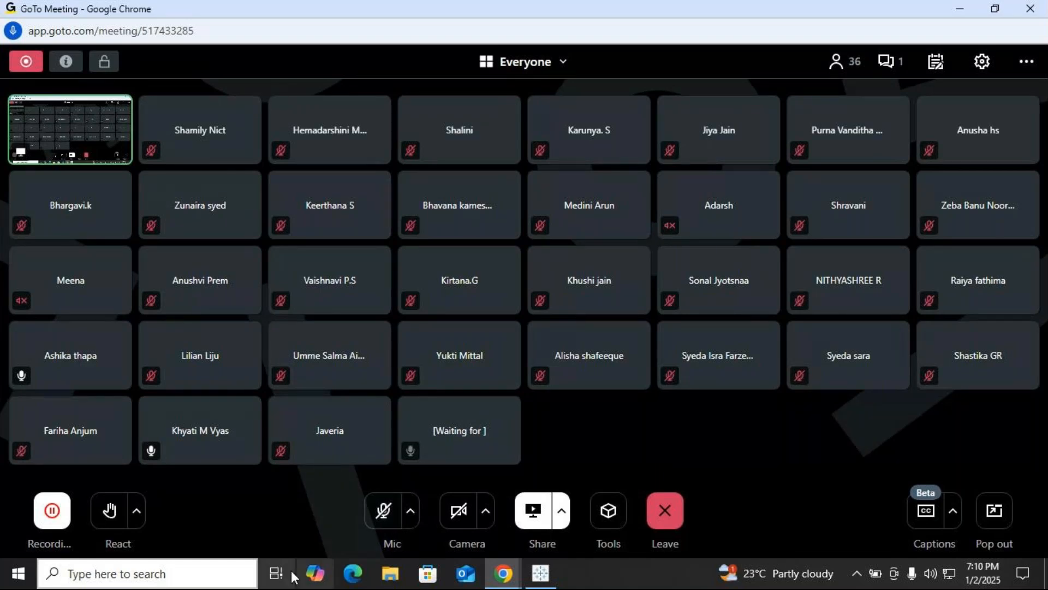
pyautogui.click(385, 509)
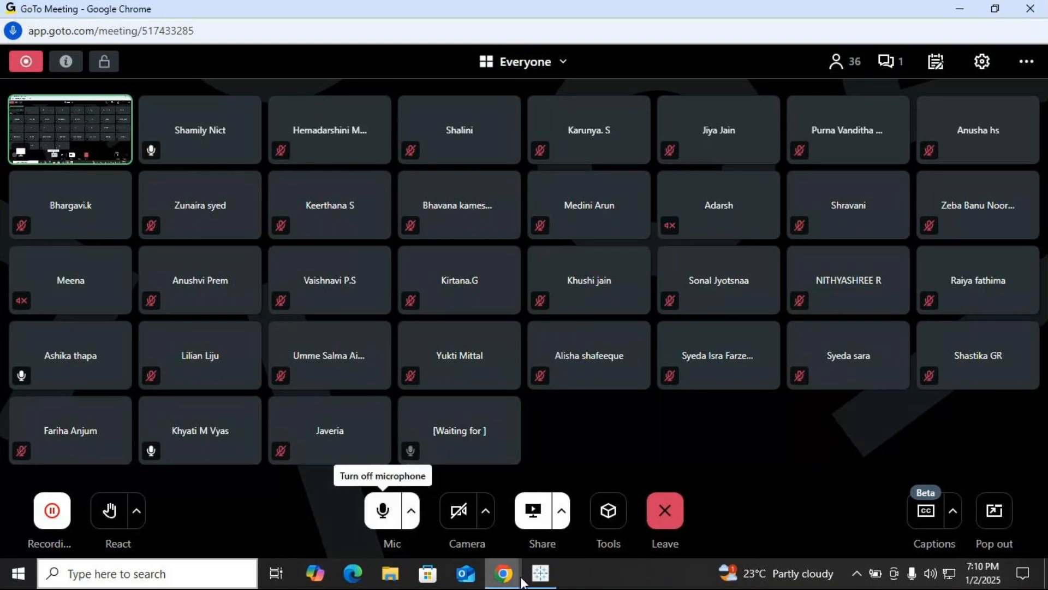
pyautogui.moveTo(550, 577)
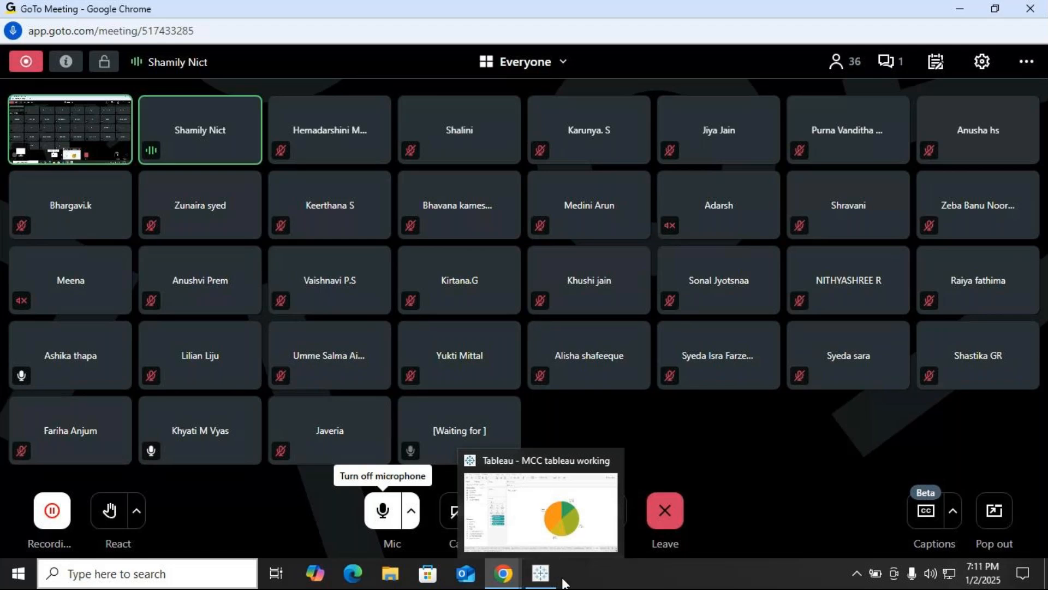
pyautogui.click(534, 574)
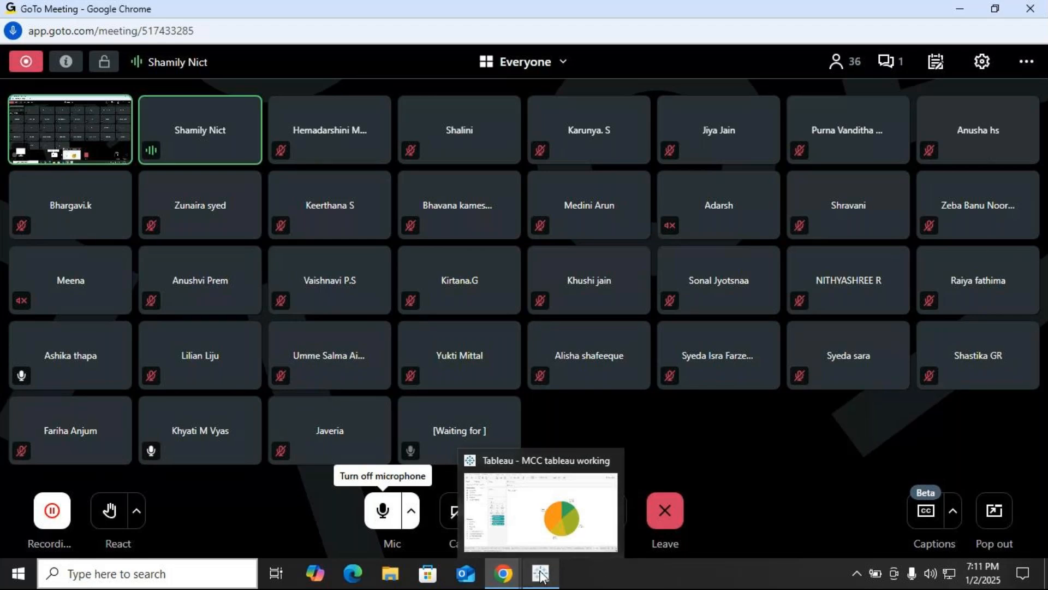
# Step: Open Sheet 25 with the Show Me chart types displayed and expand the Product dimensions
pyautogui.click(945, 531)
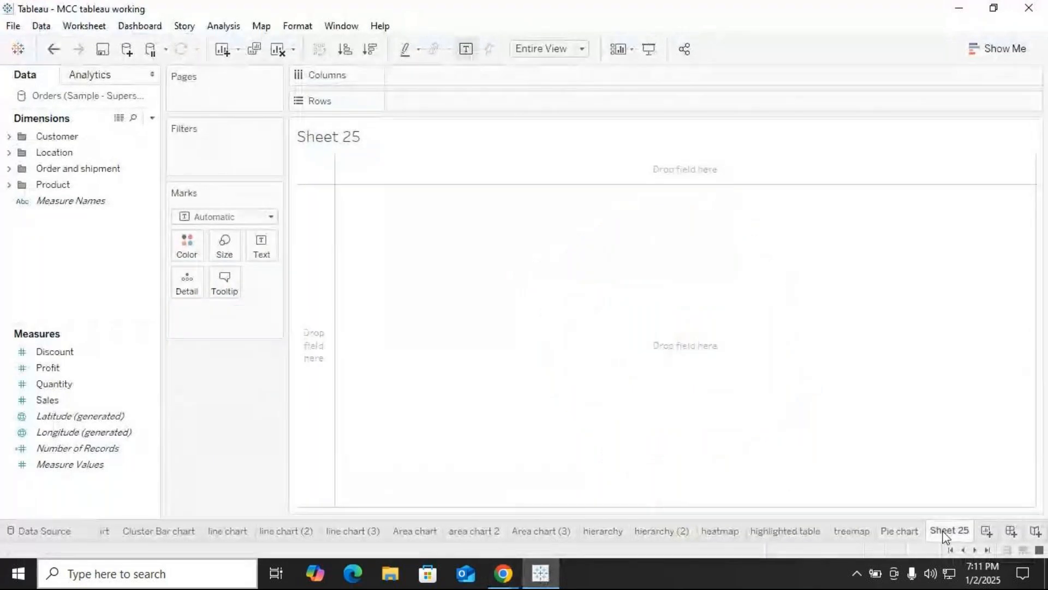
pyautogui.click(990, 52)
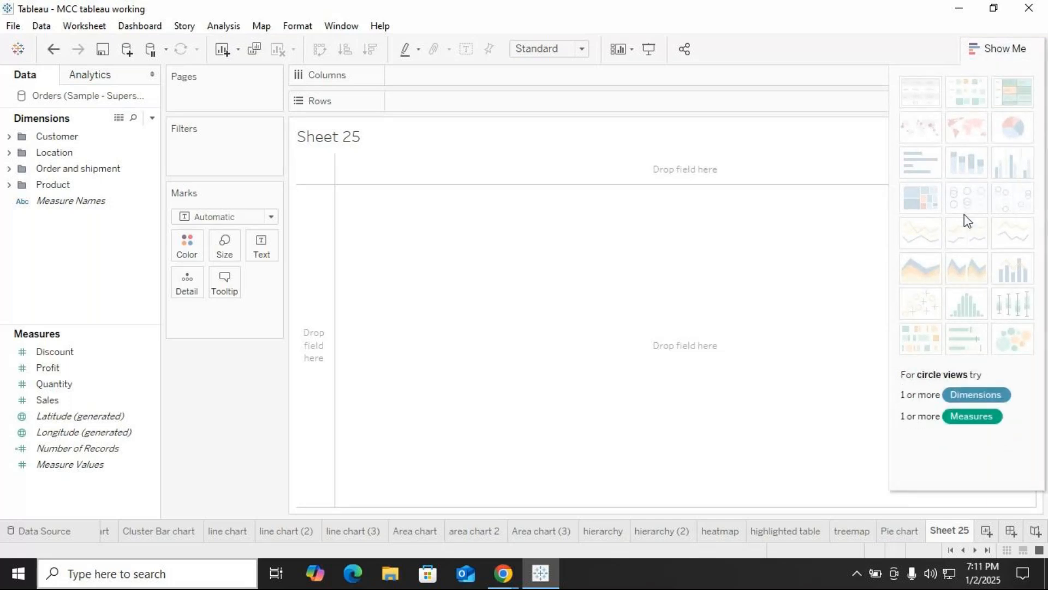
pyautogui.click(9, 184)
pyautogui.click(99, 219)
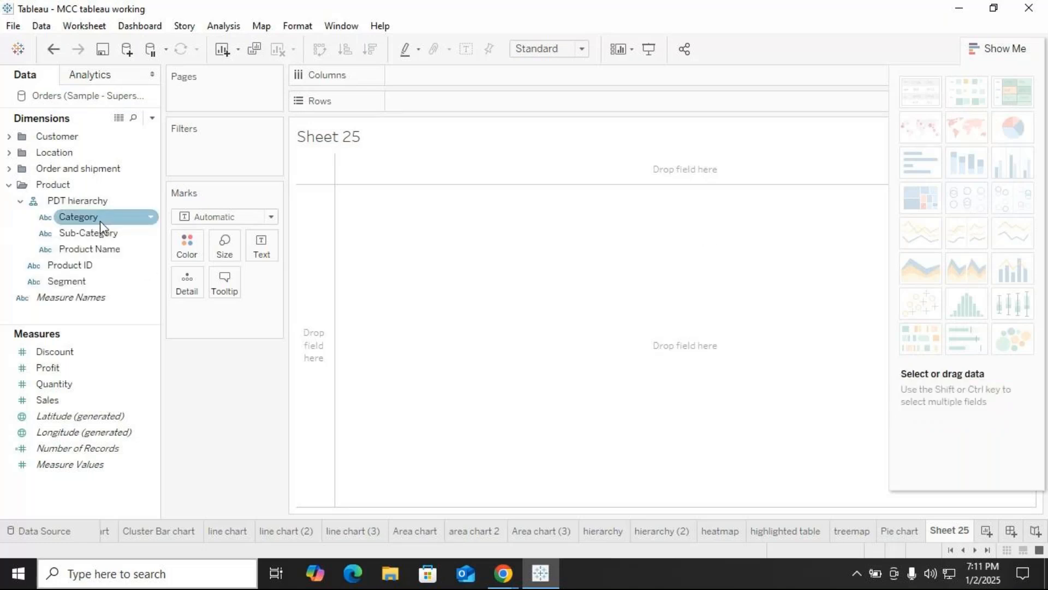
# Step: Place Category on Columns and Sales on Rows in Sheet 25
pyautogui.moveTo(97, 219); pyautogui.dragTo(448, 77)
pyautogui.click(100, 266)
pyautogui.click(55, 368)
pyautogui.click(50, 400)
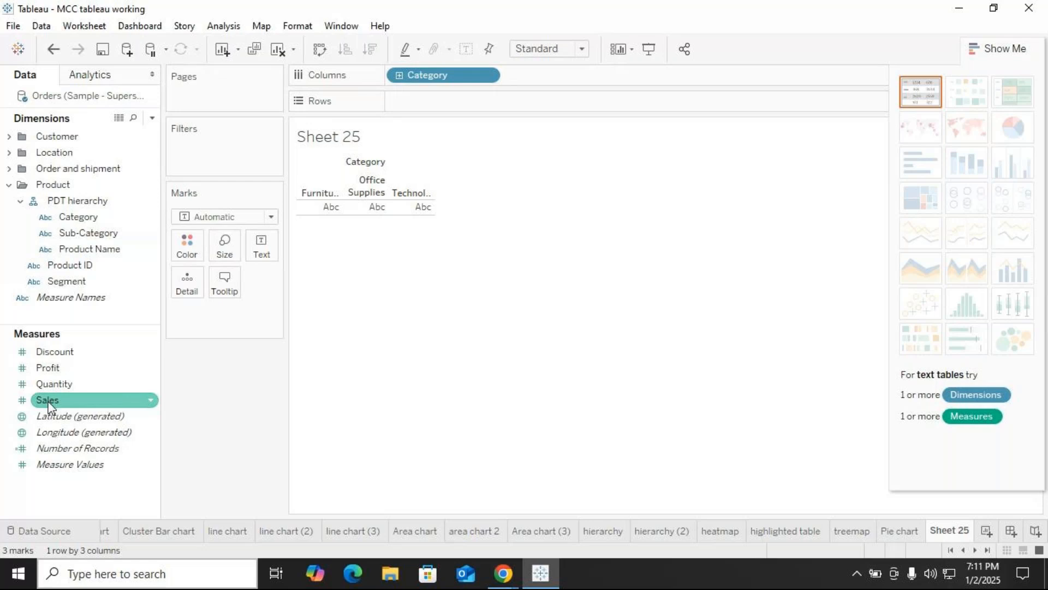
pyautogui.moveTo(48, 400); pyautogui.dragTo(410, 108)
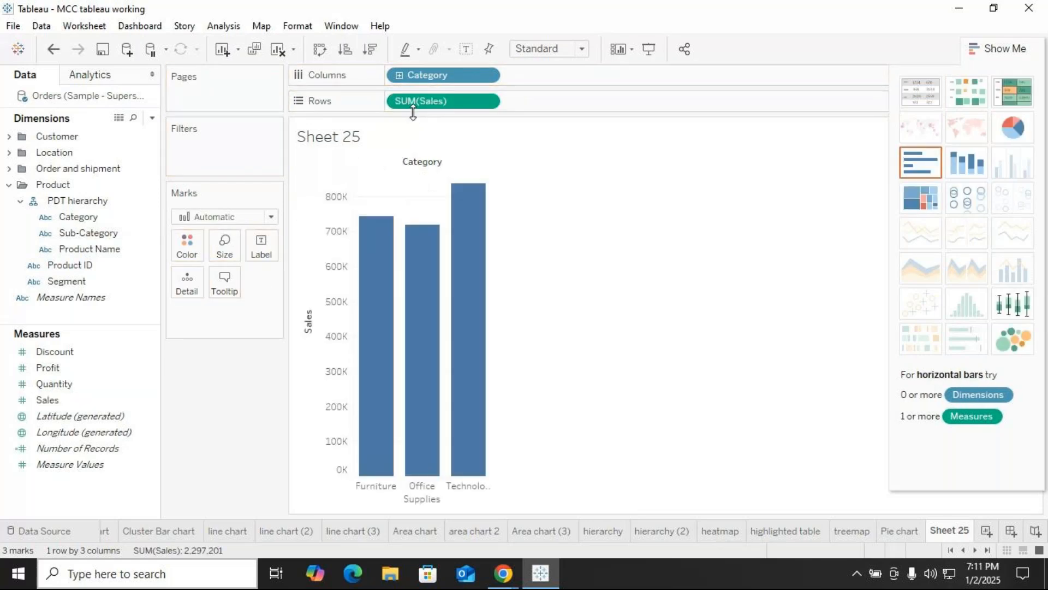
# Step: Try circle views of Sales with Category returned to Columns, and clear the worksheet
pyautogui.click(974, 202)
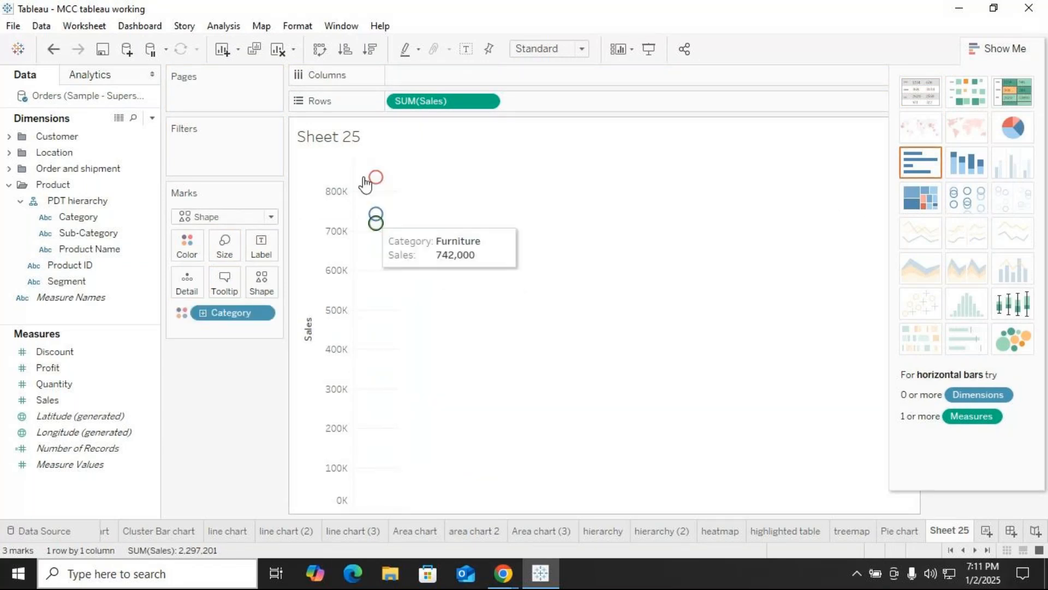
pyautogui.moveTo(392, 180)
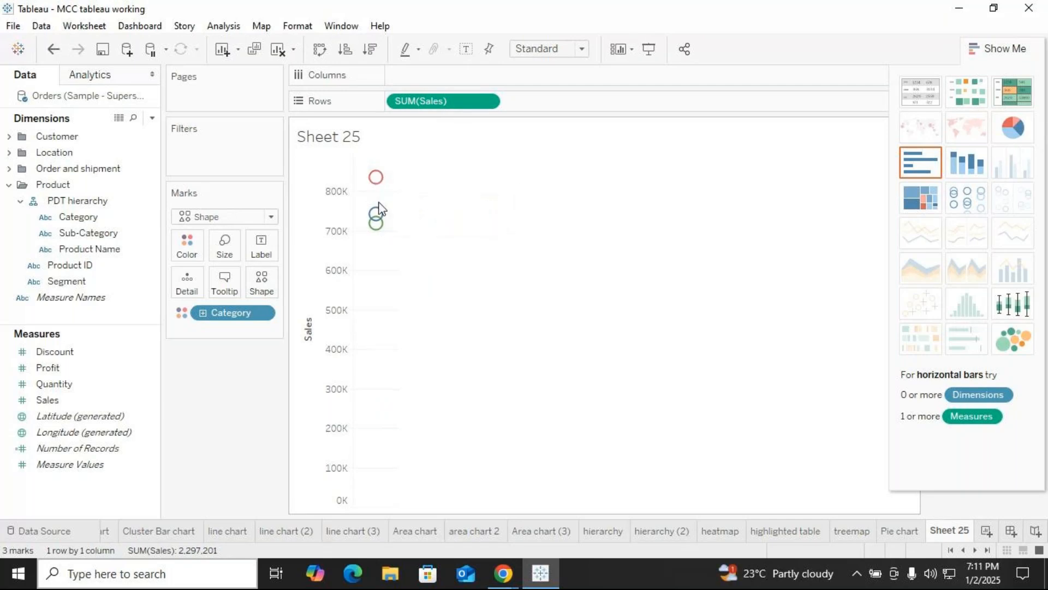
pyautogui.moveTo(376, 216)
pyautogui.moveTo(375, 238)
pyautogui.click(73, 216)
pyautogui.moveTo(75, 218); pyautogui.dragTo(437, 75)
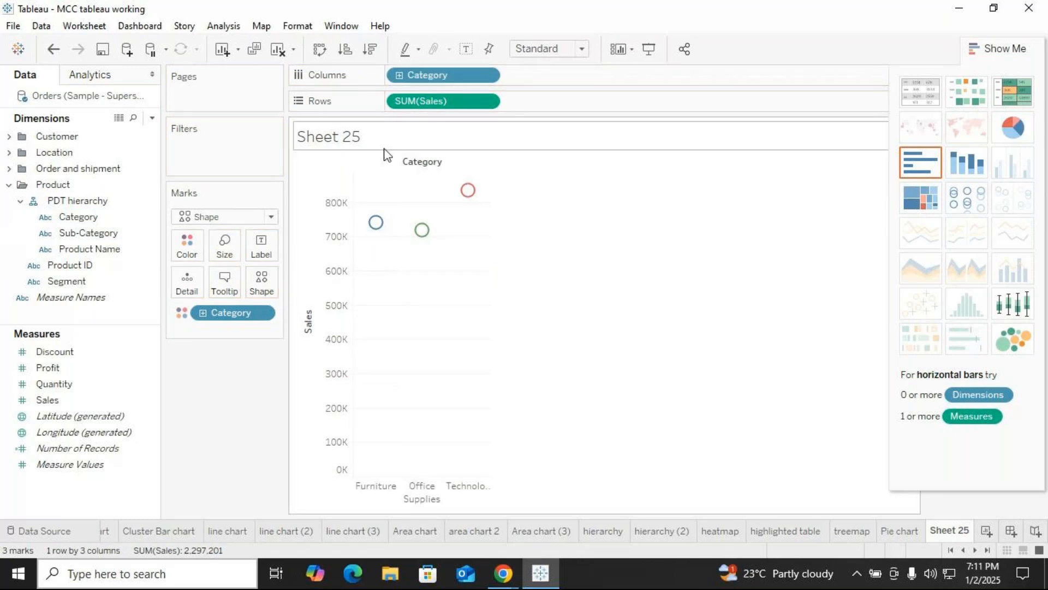
pyautogui.moveTo(473, 199)
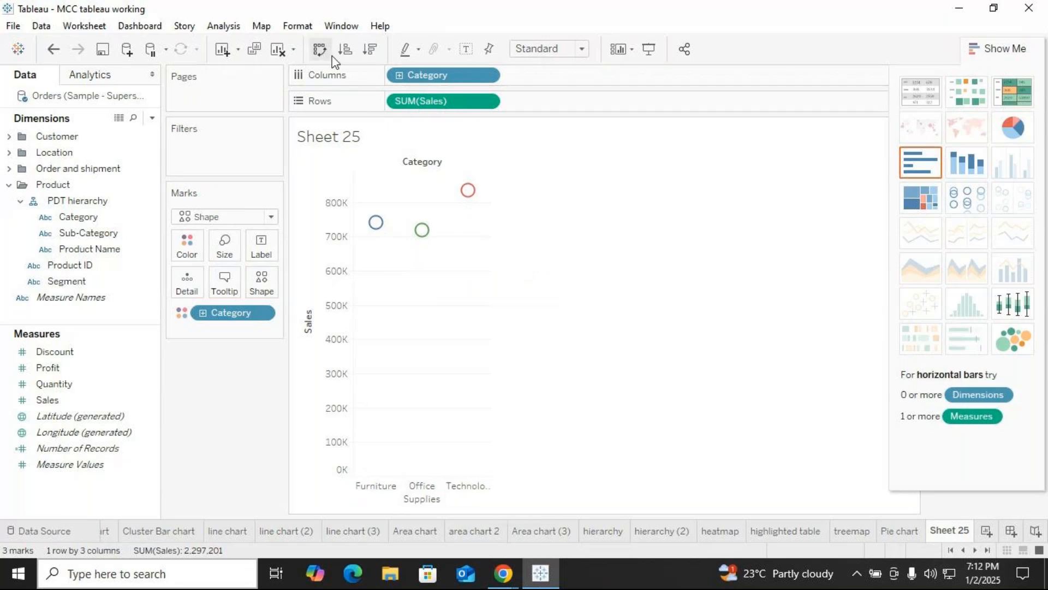
pyautogui.click(278, 50)
# Step: Build a Sales by Category bar view with Category on Columns and Color, and Sales on Rows
pyautogui.moveTo(74, 217); pyautogui.dragTo(401, 75)
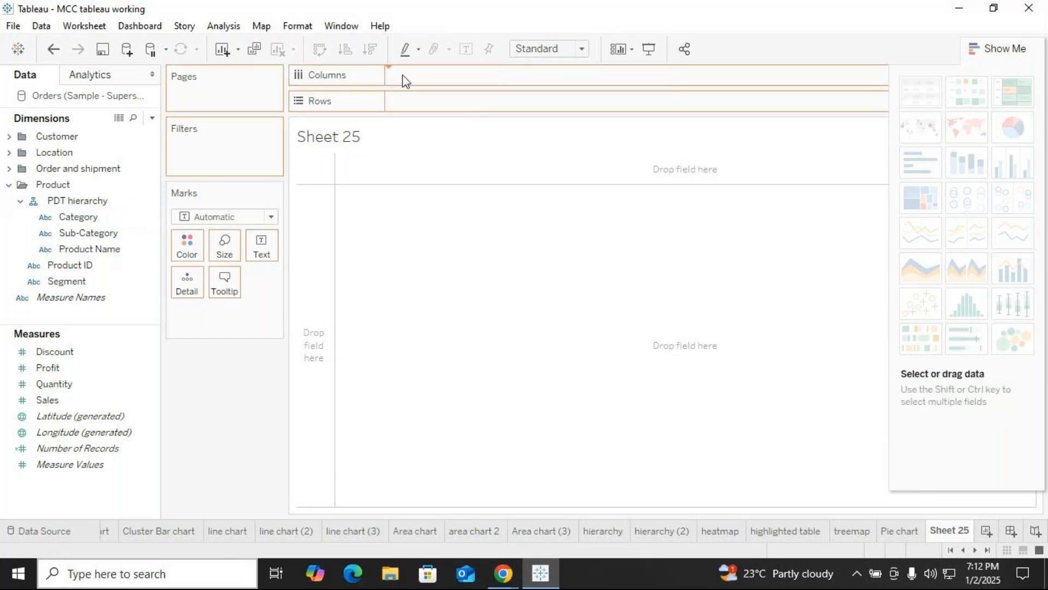
pyautogui.moveTo(76, 217); pyautogui.dragTo(185, 231)
pyautogui.moveTo(51, 401); pyautogui.dragTo(411, 102)
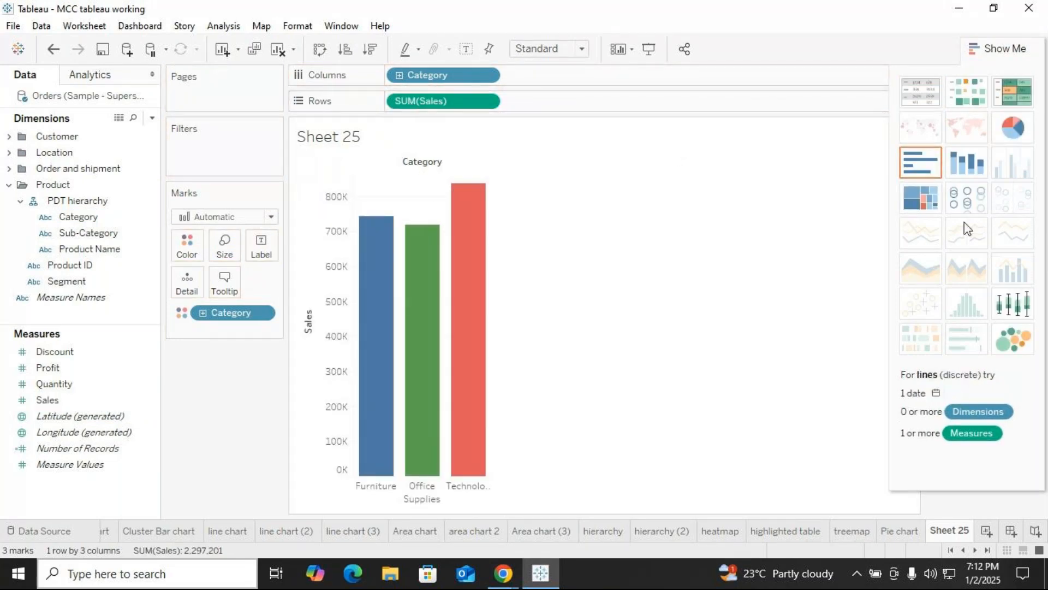
# Step: Convert the bars to circle views and put Category back on Columns
pyautogui.click(968, 202)
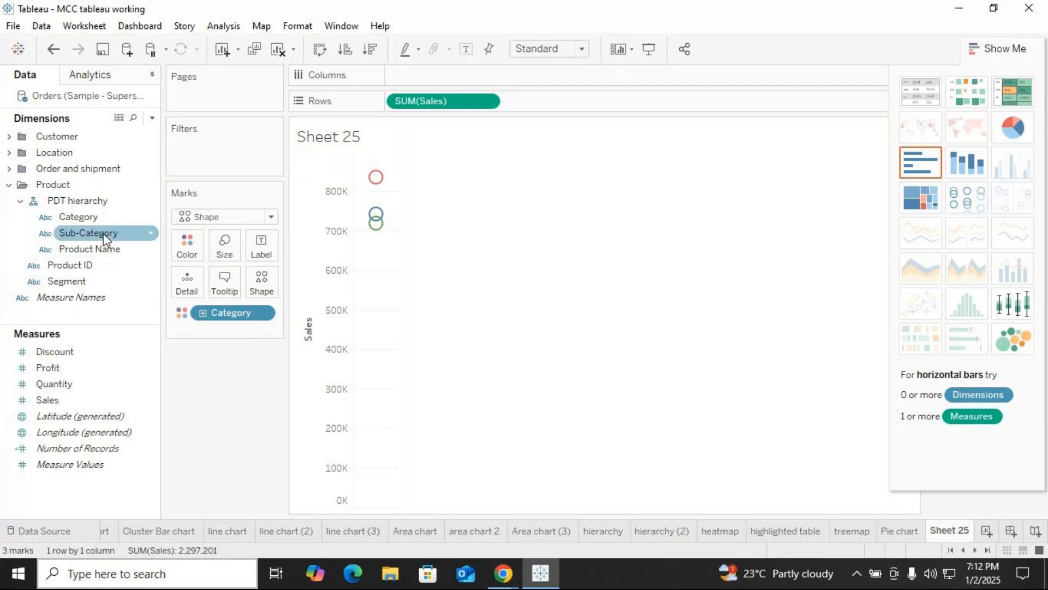
pyautogui.moveTo(80, 218); pyautogui.dragTo(421, 71)
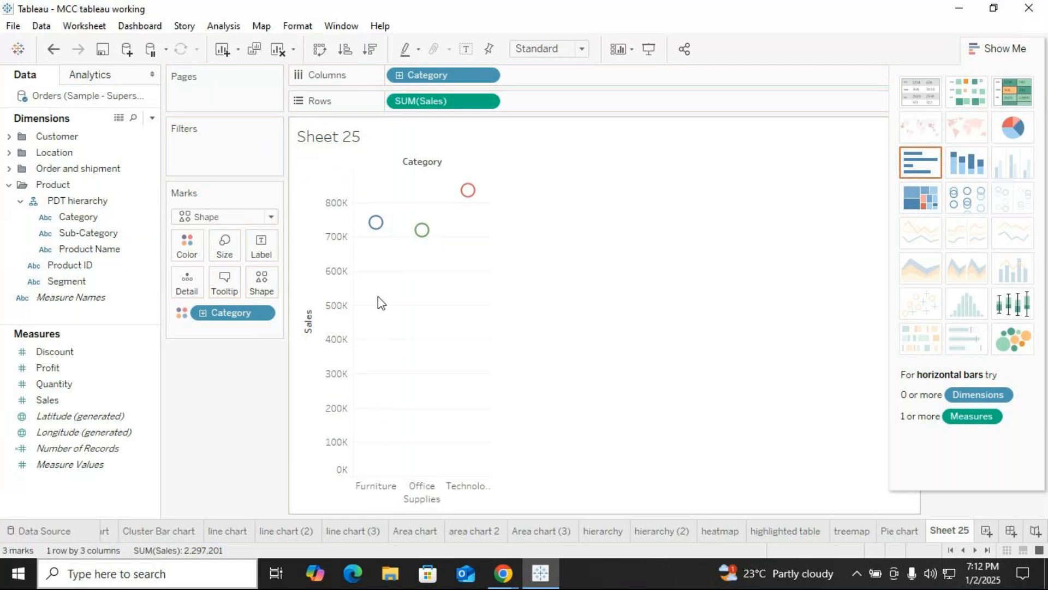
# Step: Inspect the Sales details of the Furniture, Office Supplies and Technology circles, hiding the Show Me chart types
pyautogui.moveTo(376, 228)
pyautogui.click(376, 226)
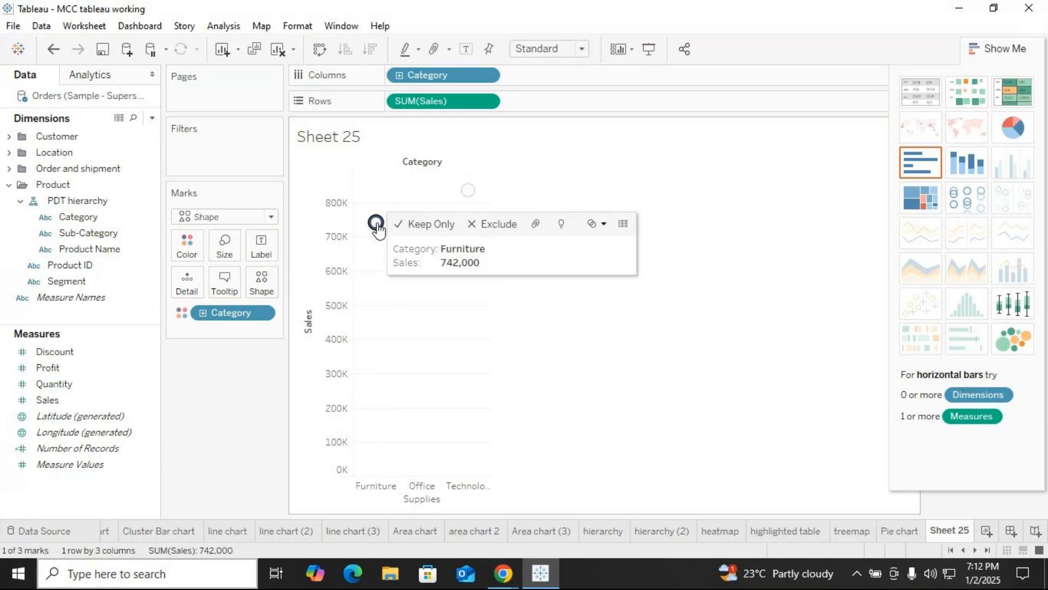
pyautogui.click(423, 234)
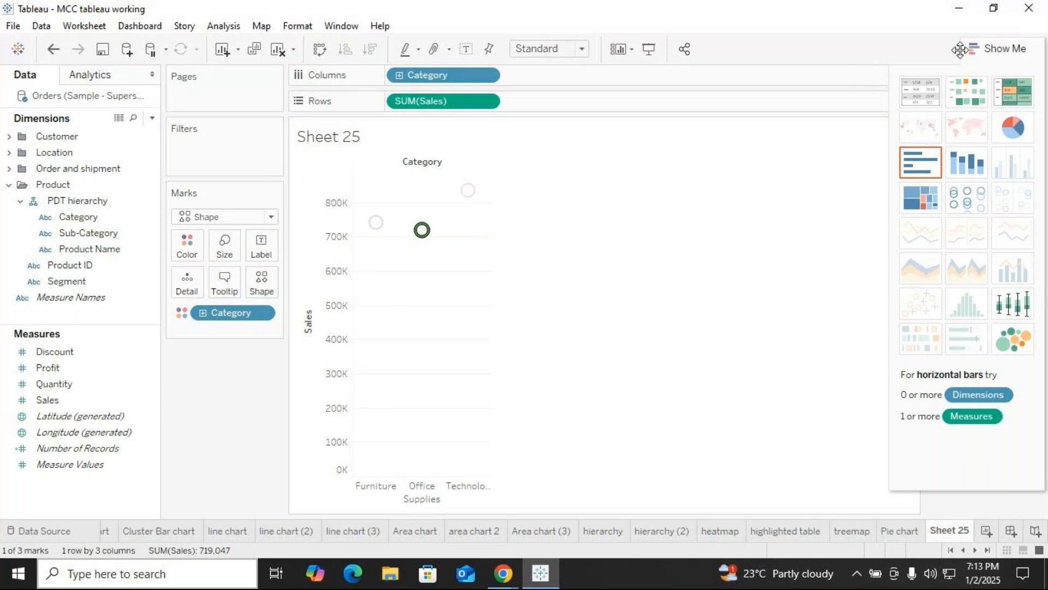
pyautogui.click(1000, 39)
pyautogui.moveTo(424, 231)
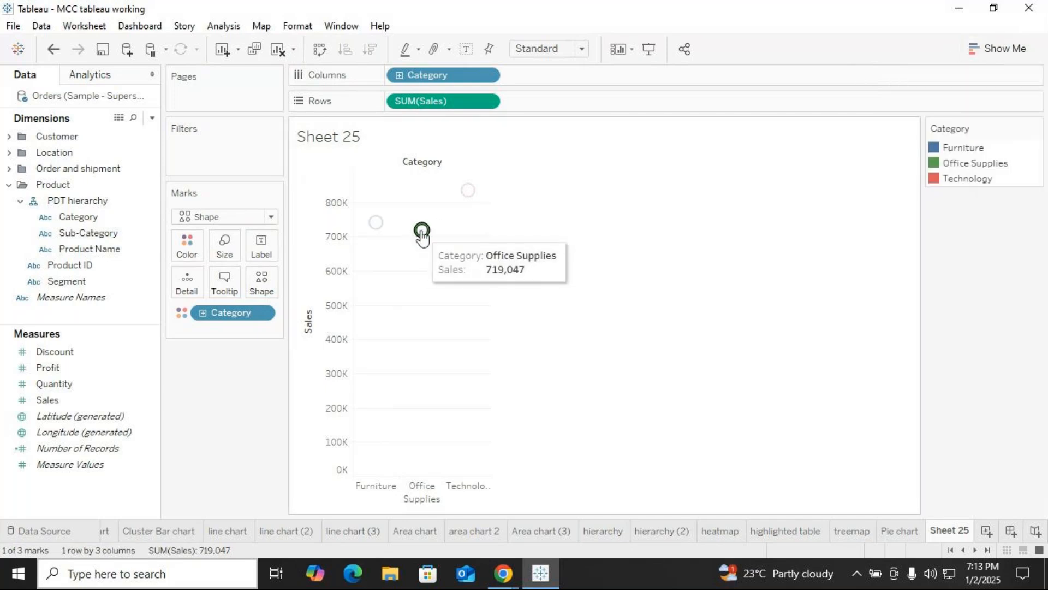
pyautogui.click(376, 222)
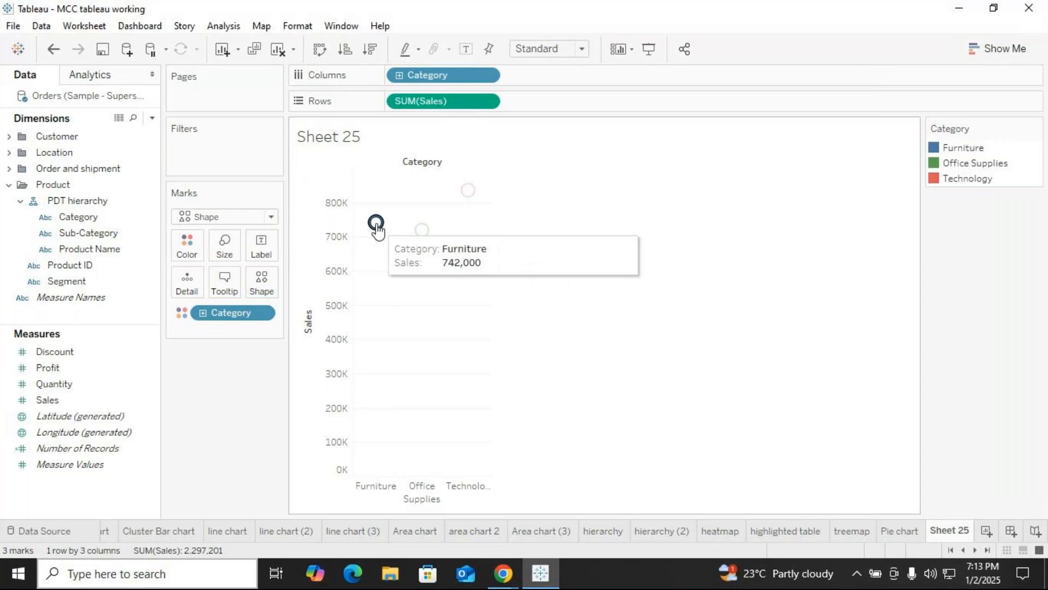
pyautogui.click(470, 192)
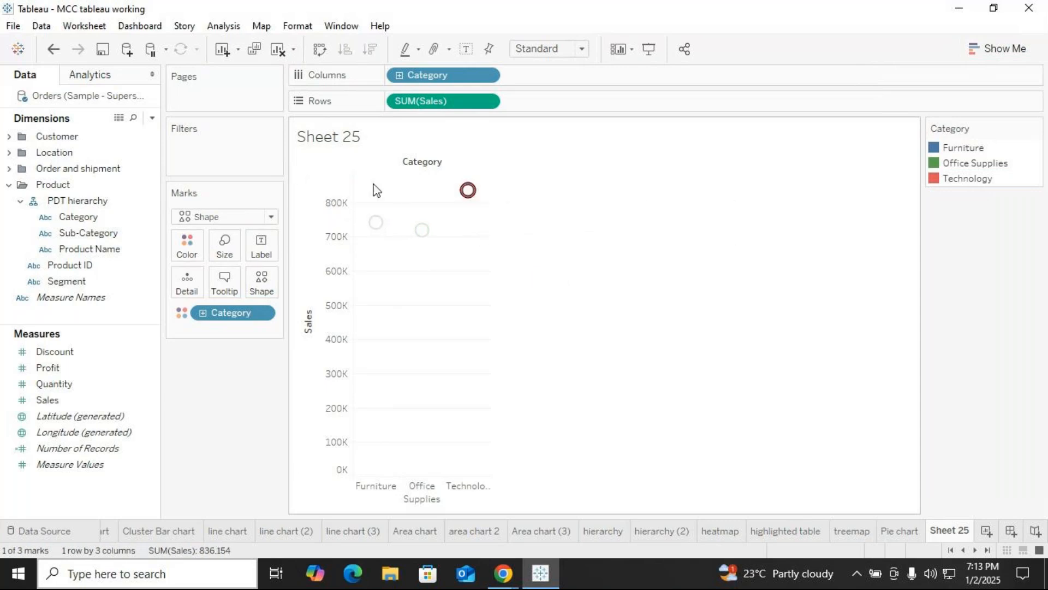
# Step: Turn on drop lines for the circle marks and select the Technology circle to display its line
pyautogui.rightClick(467, 192)
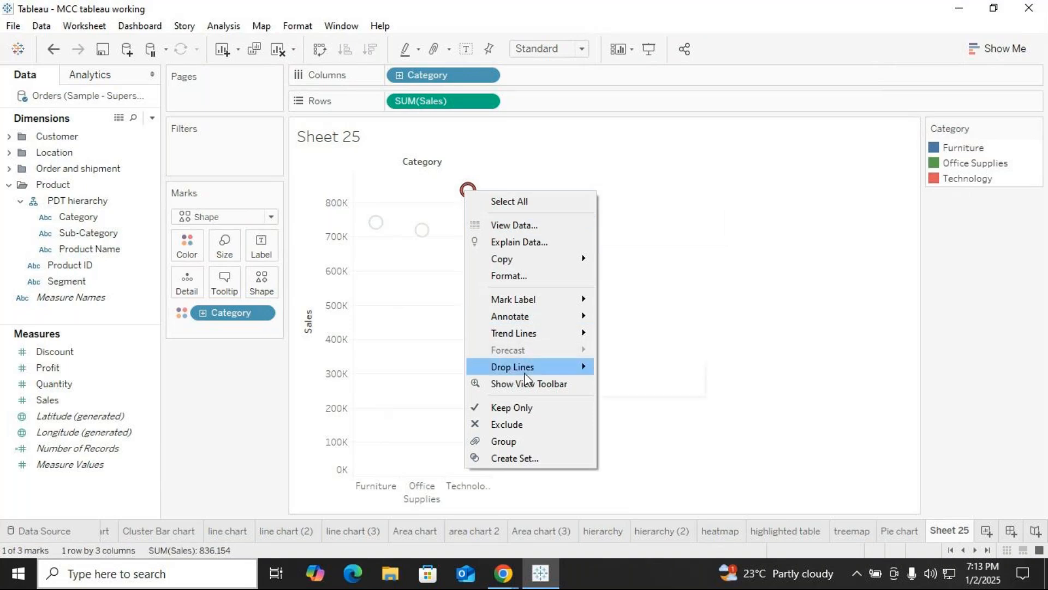
pyautogui.moveTo(525, 377)
pyautogui.click(651, 368)
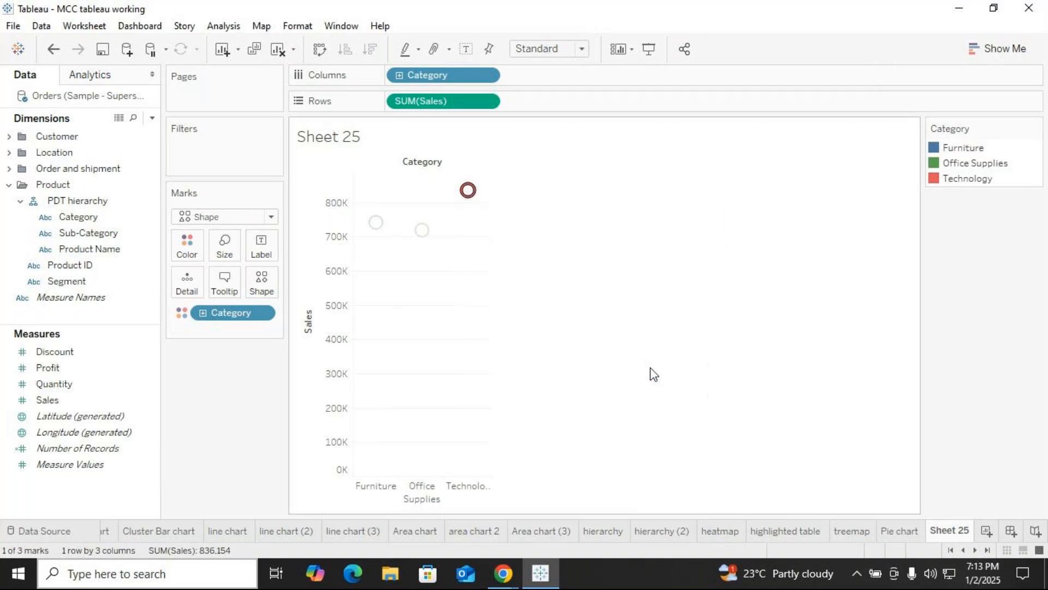
pyautogui.click(595, 247)
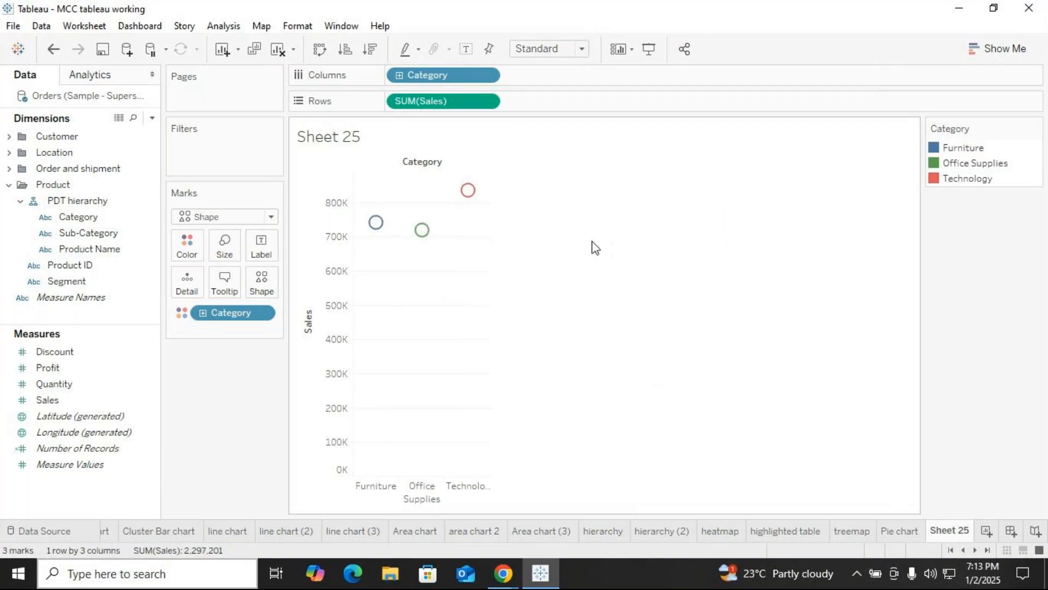
pyautogui.click(468, 190)
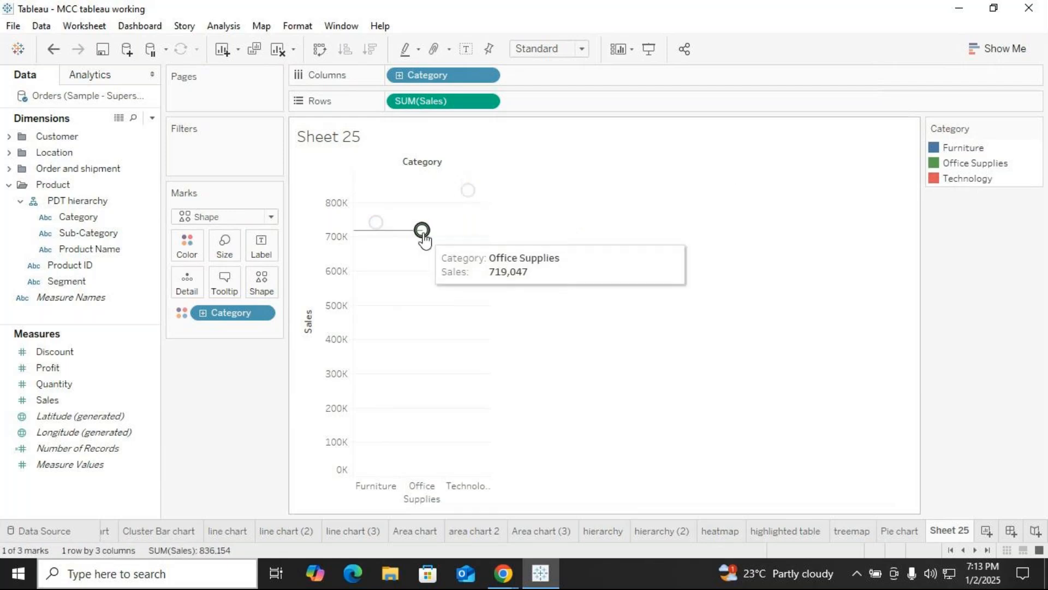
# Step: Select the Furniture and Technology circles in turn to examine the drop line of each mark
pyautogui.click(376, 223)
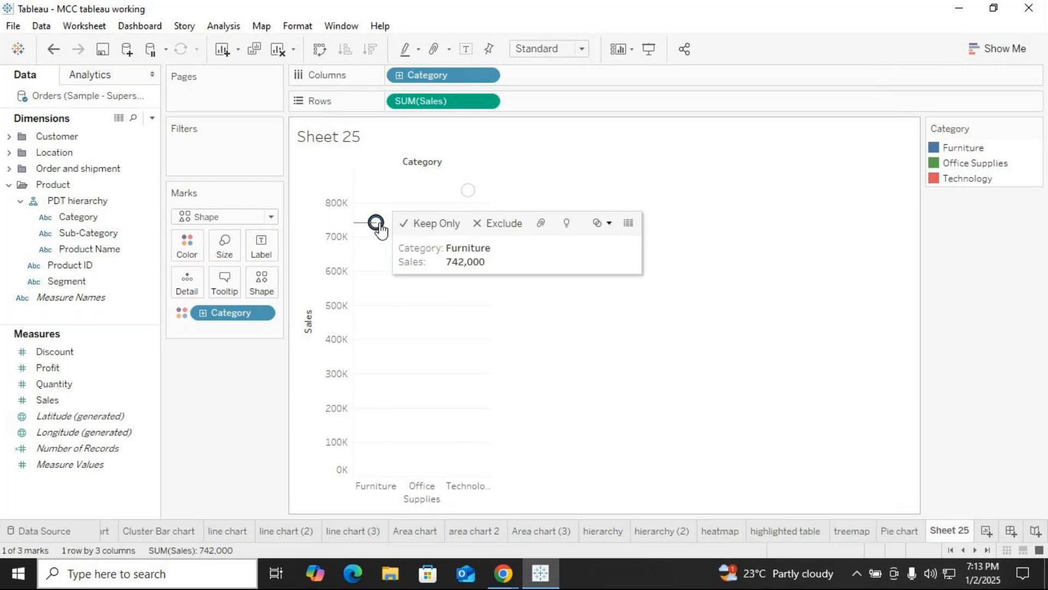
pyautogui.click(526, 260)
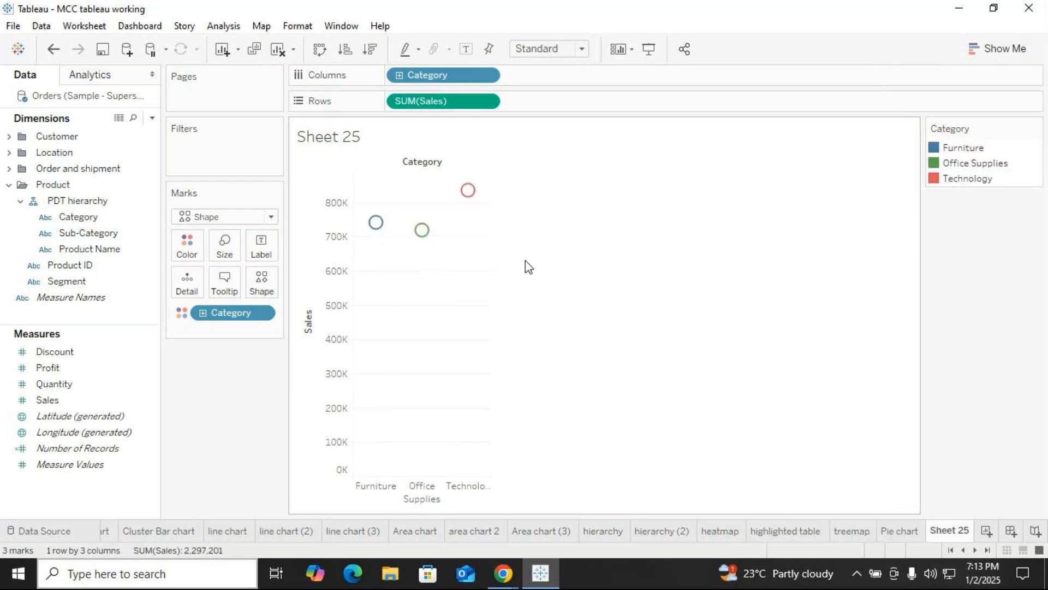
pyautogui.click(377, 223)
pyautogui.click(755, 319)
pyautogui.click(376, 221)
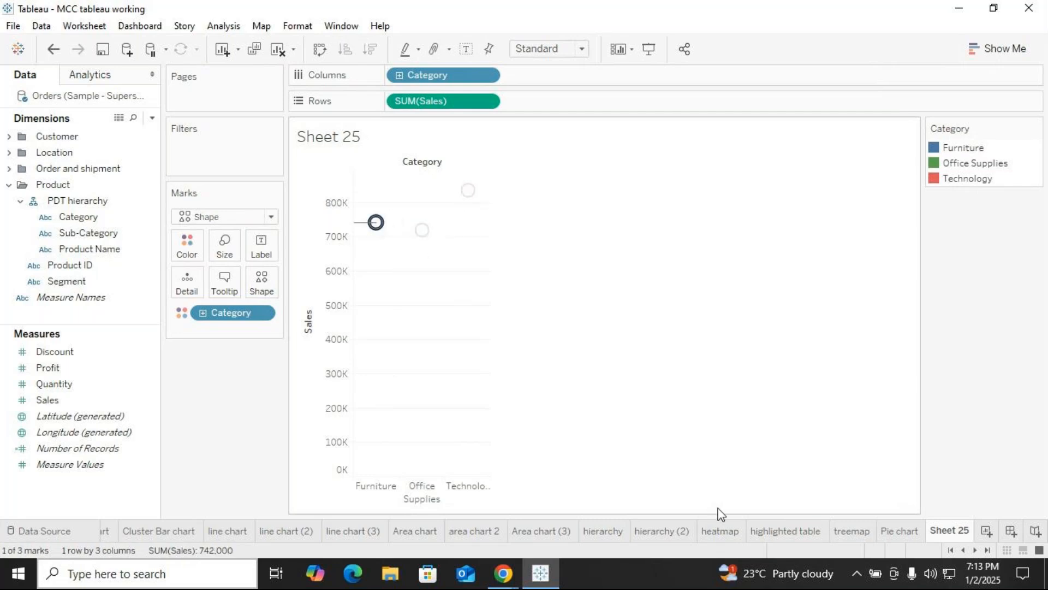
pyautogui.click(748, 437)
pyautogui.click(82, 447)
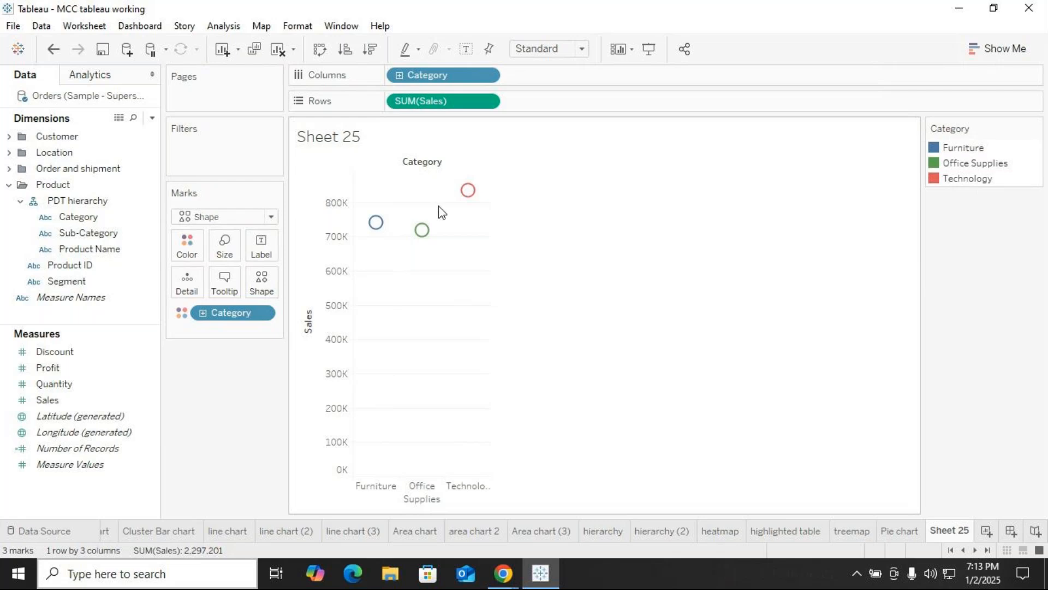
pyautogui.click(460, 192)
pyautogui.click(696, 352)
# Step: Edit the drop lines so they are always shown for the Sales by Category circles
pyautogui.moveTo(468, 196)
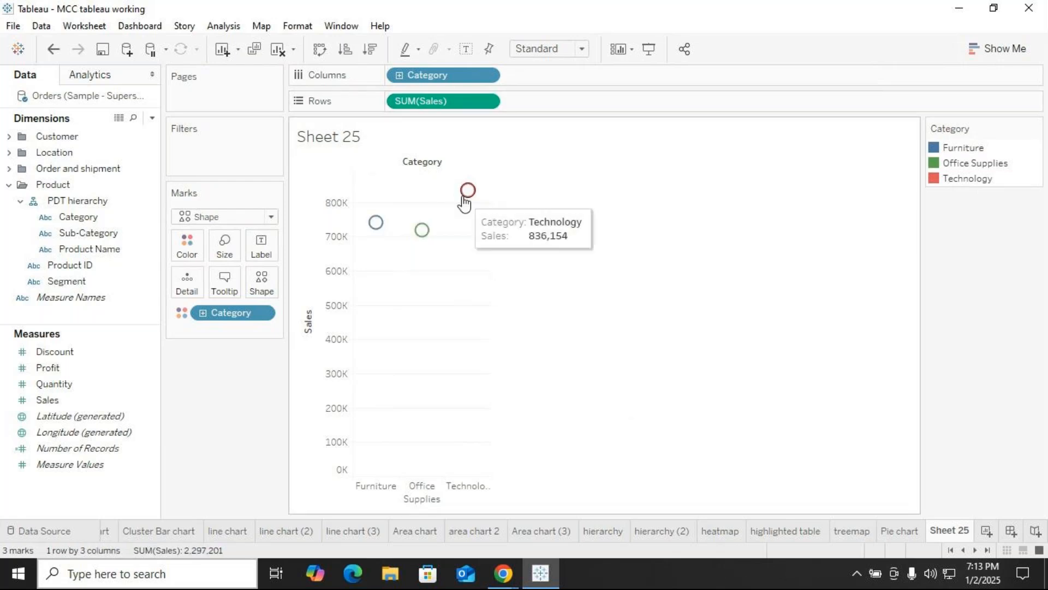
pyautogui.rightClick(471, 199)
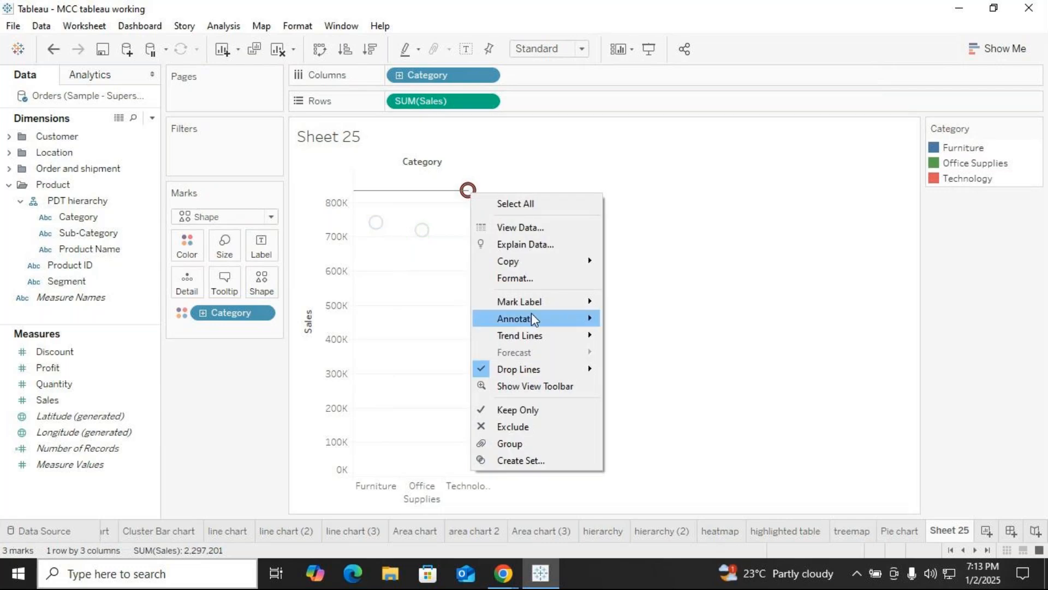
pyautogui.moveTo(529, 377)
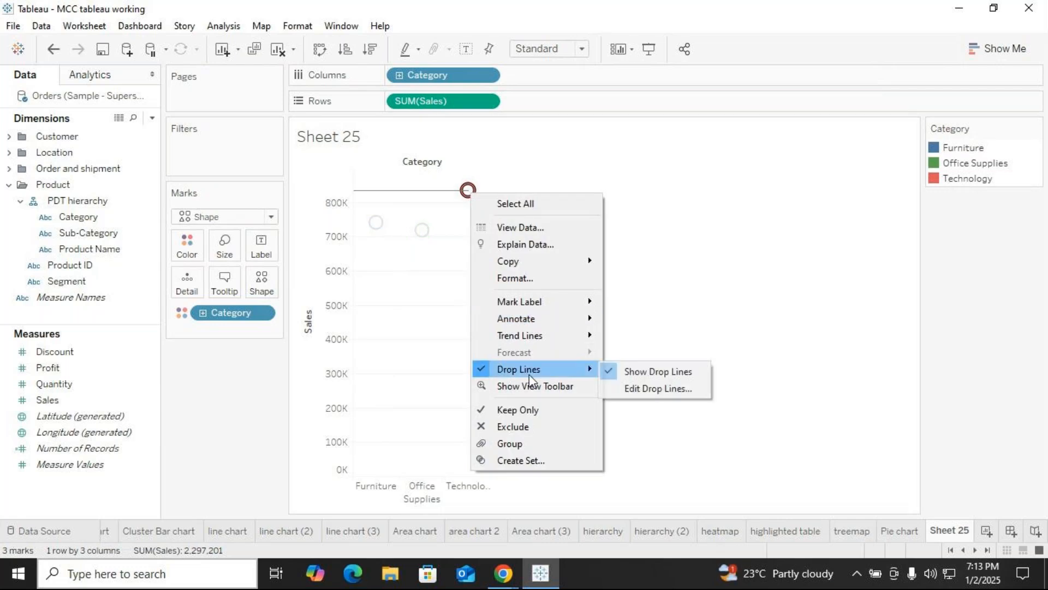
pyautogui.click(647, 384)
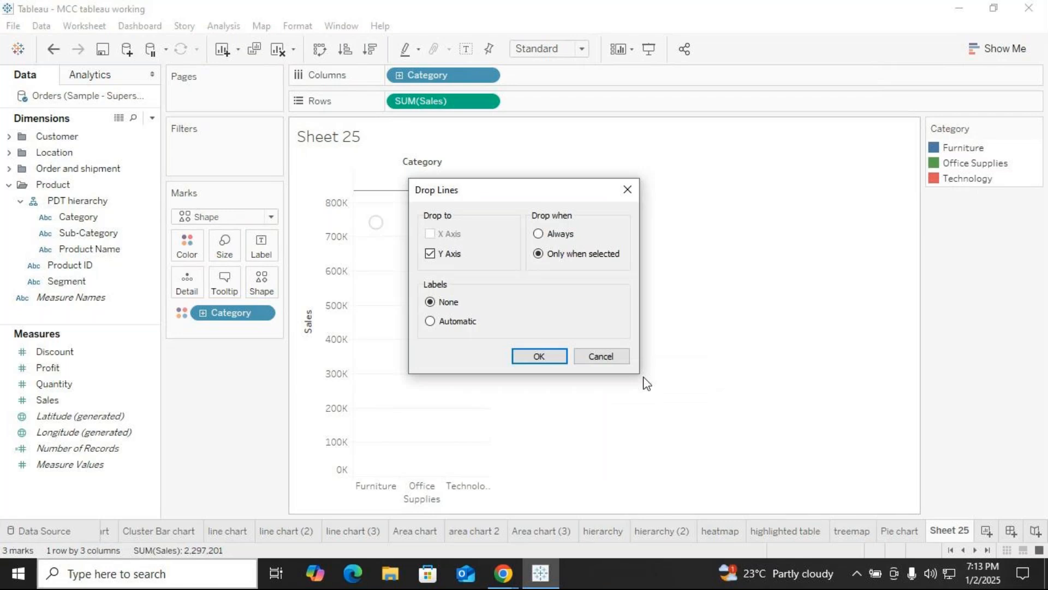
pyautogui.click(539, 234)
pyautogui.click(552, 357)
pyautogui.click(668, 355)
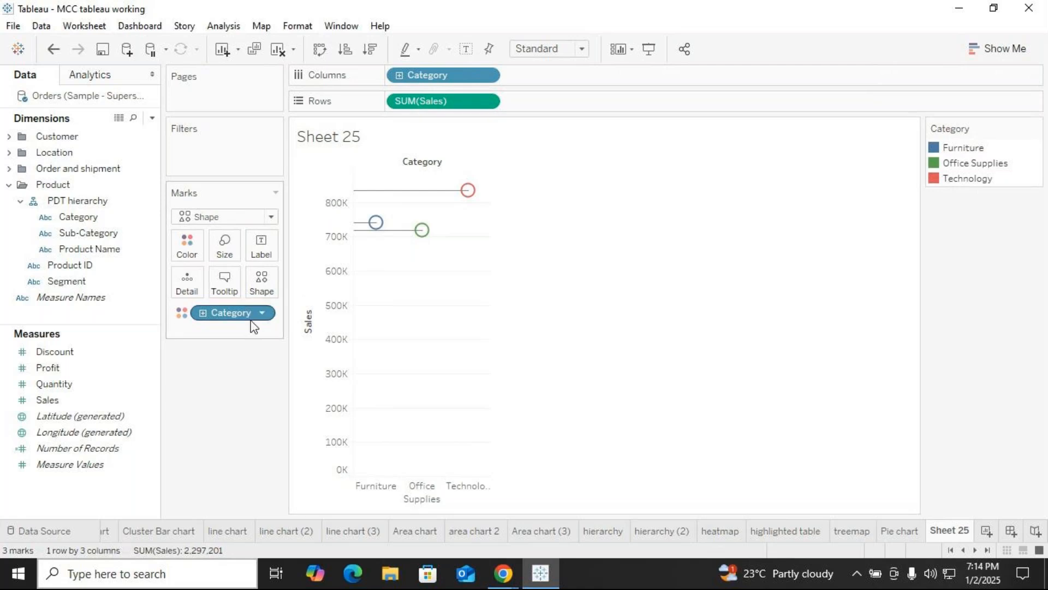
# Step: Review the drop line settings from the Technology circle and close them without changes
pyautogui.click(468, 192)
pyautogui.rightClick(468, 191)
pyautogui.moveTo(530, 364)
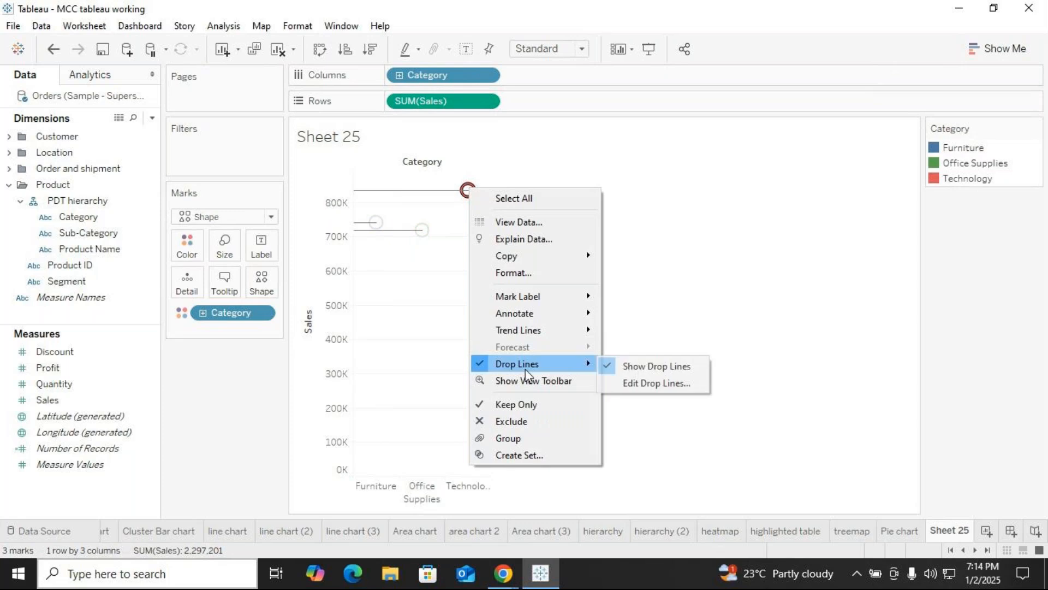
pyautogui.click(654, 385)
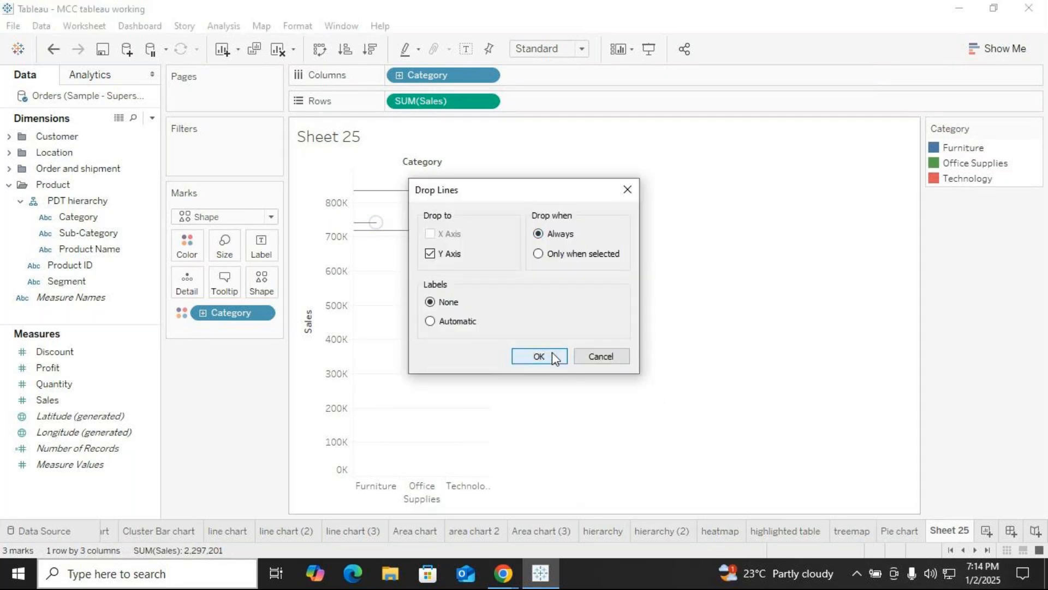
pyautogui.click(559, 356)
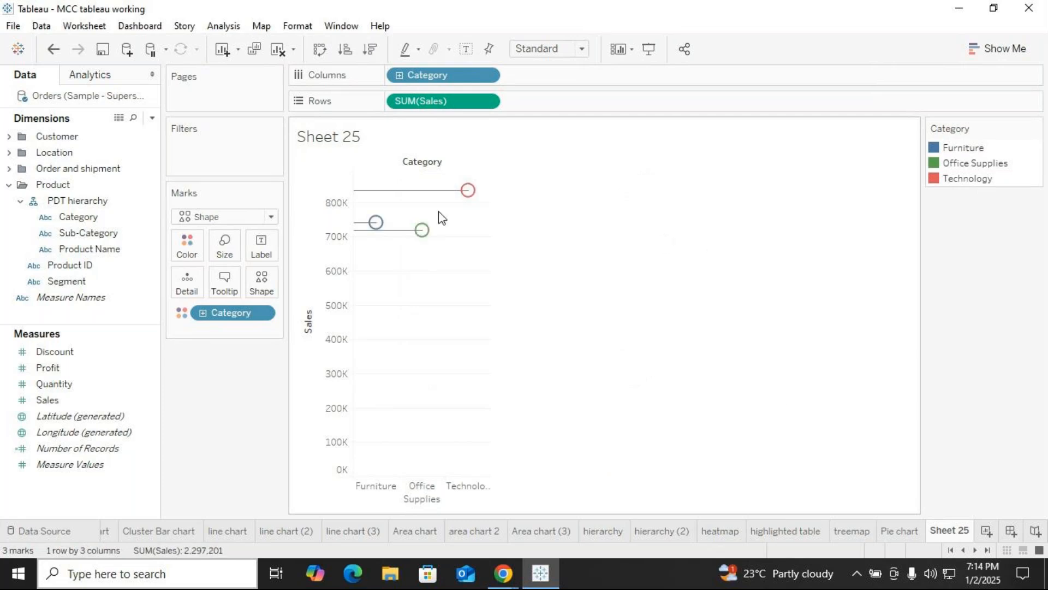
# Step: Check the chart type's name among the suggested charts and rename Sheet 25 as "circle view"
pyautogui.rightClick(951, 534)
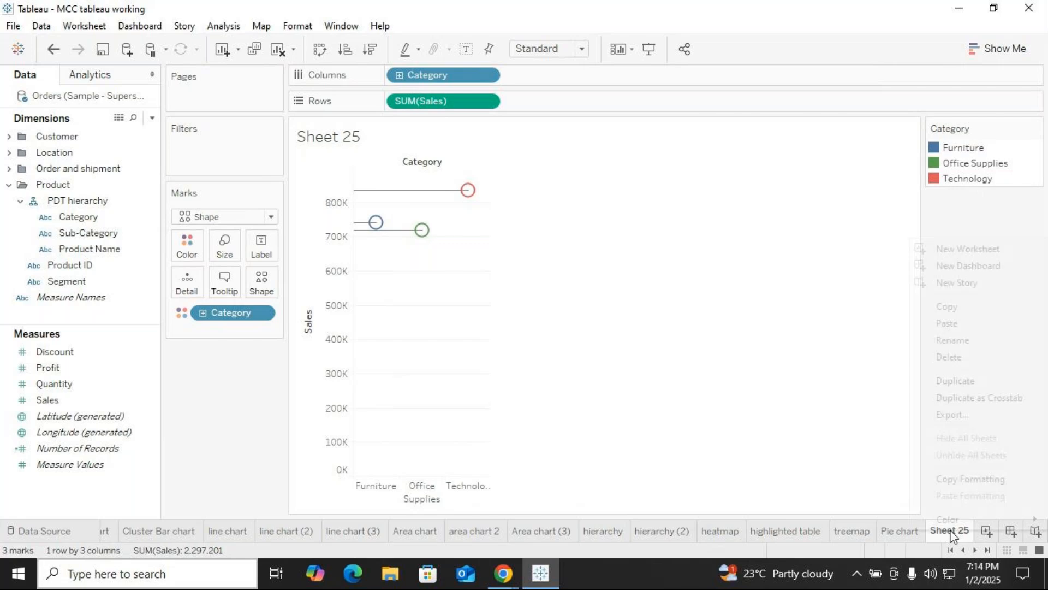
pyautogui.click(873, 194)
pyautogui.click(995, 49)
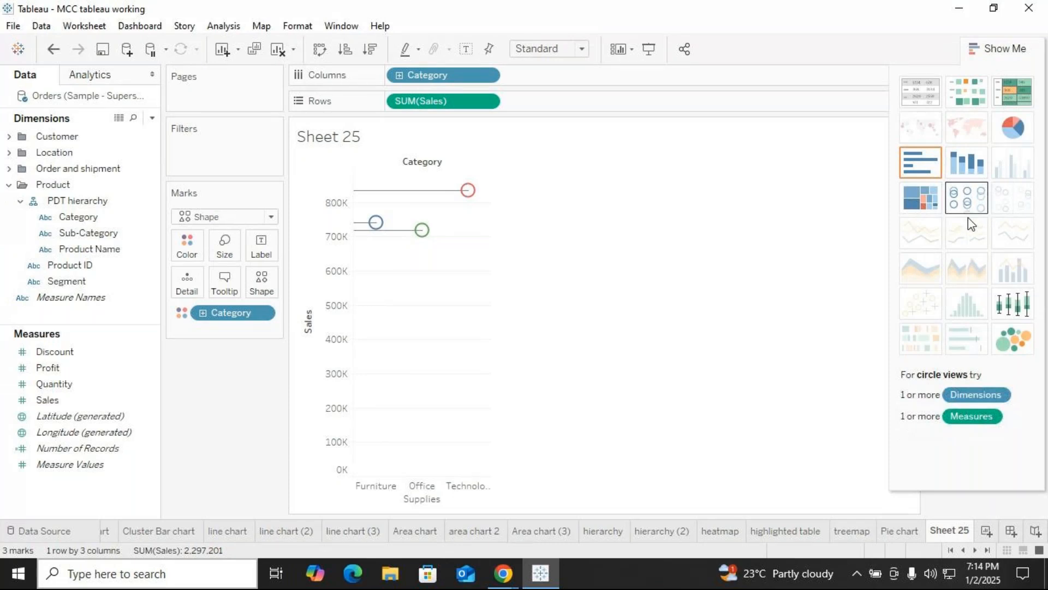
pyautogui.rightClick(965, 530)
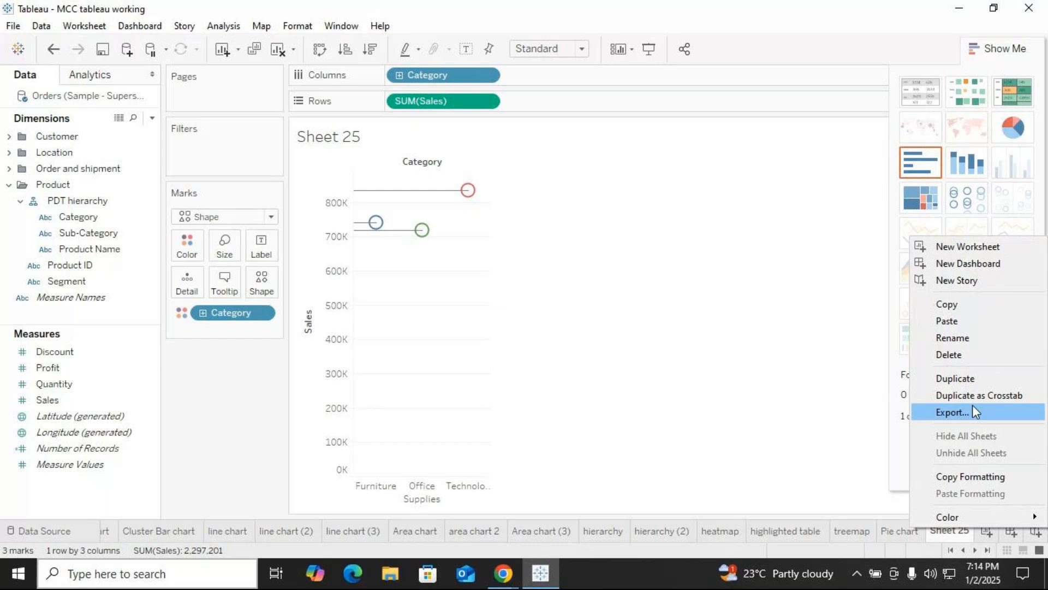
pyautogui.click(959, 339)
pyautogui.write('circ')
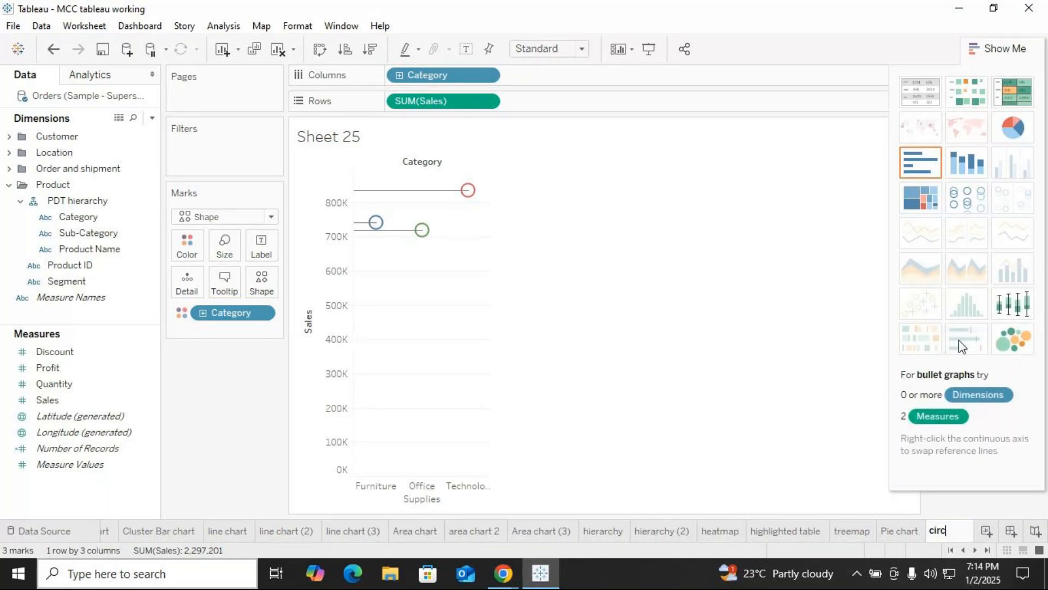
pyautogui.write('le view')
pyautogui.press('Return')
# Step: Duplicate the circle view sheet and hide the chart type suggestions
pyautogui.rightClick(941, 530)
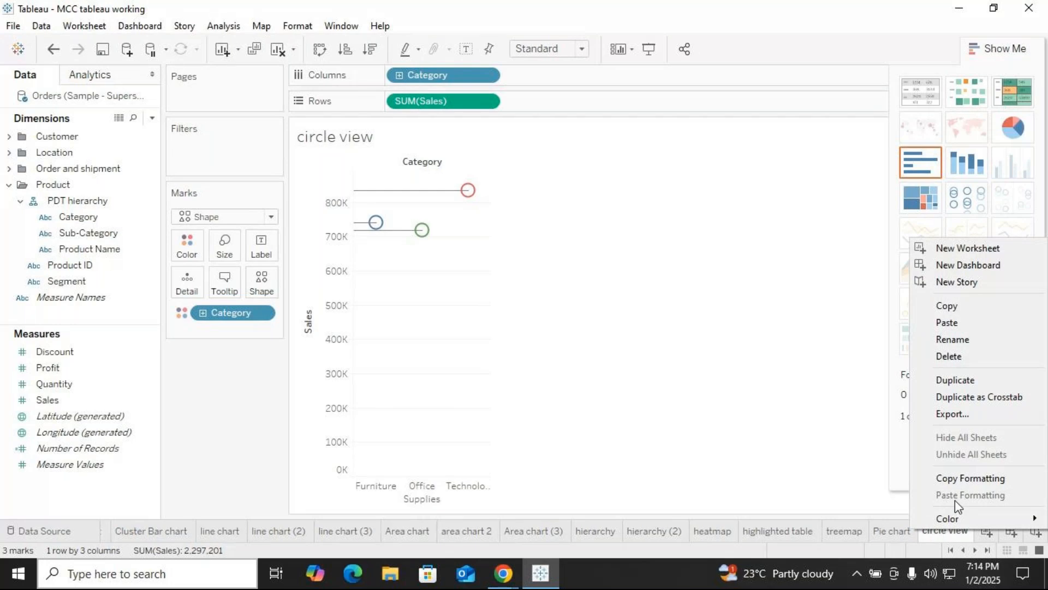
pyautogui.click(965, 377)
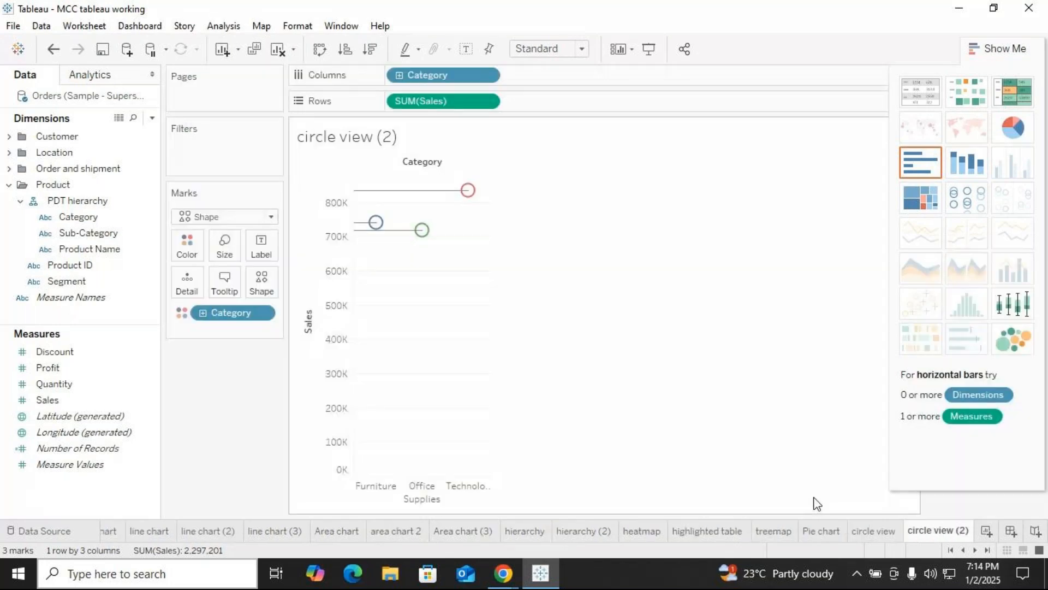
pyautogui.click(1007, 48)
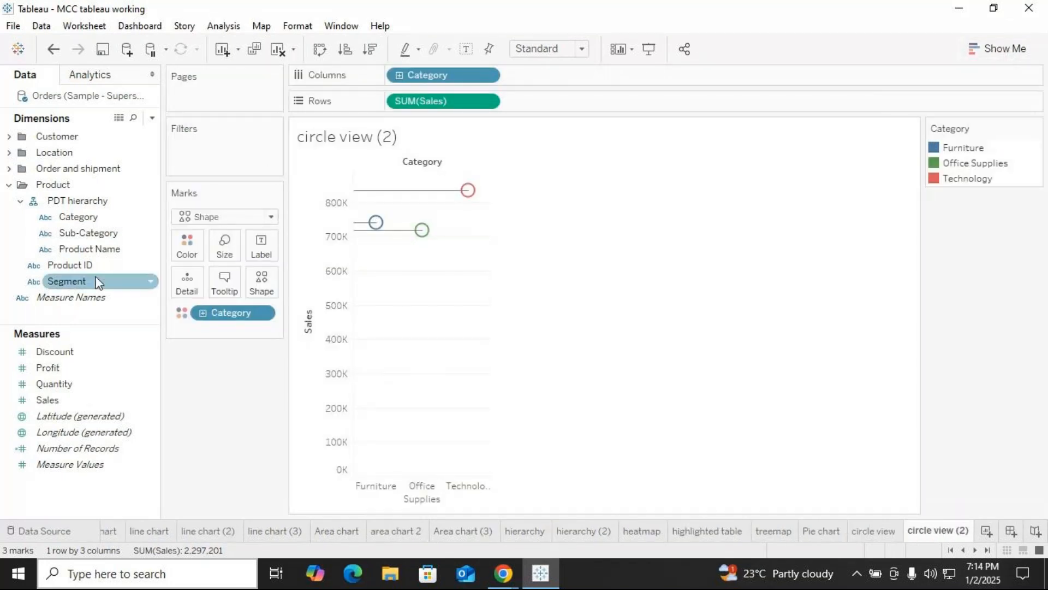
# Step: Rearrange the duplicated view to plot Profit on Columns against Sales on Rows, removing Category from Columns
pyautogui.moveTo(78, 369); pyautogui.dragTo(550, 107)
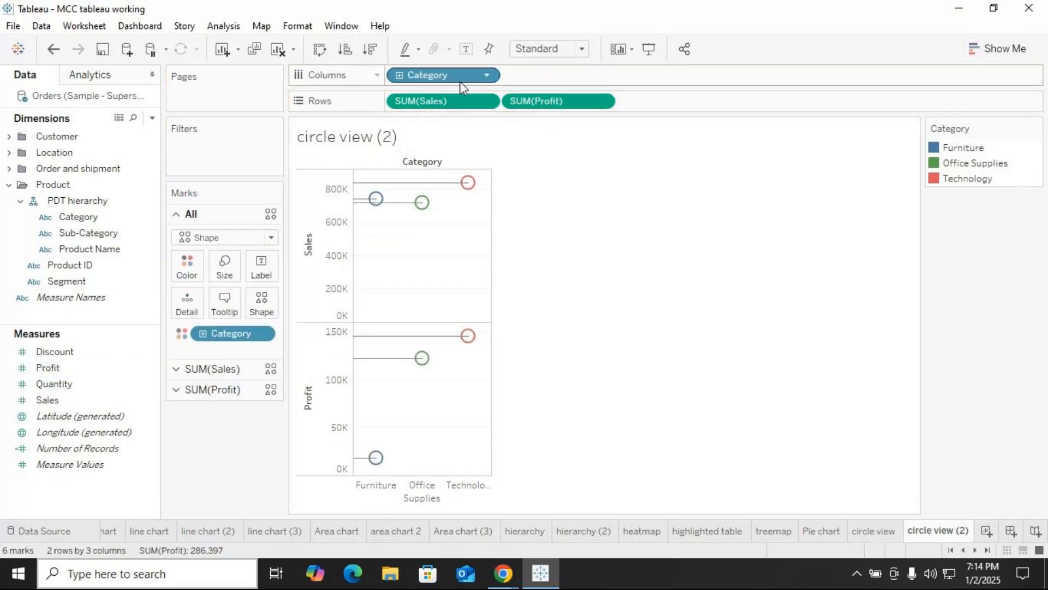
pyautogui.moveTo(447, 76); pyautogui.dragTo(294, 476)
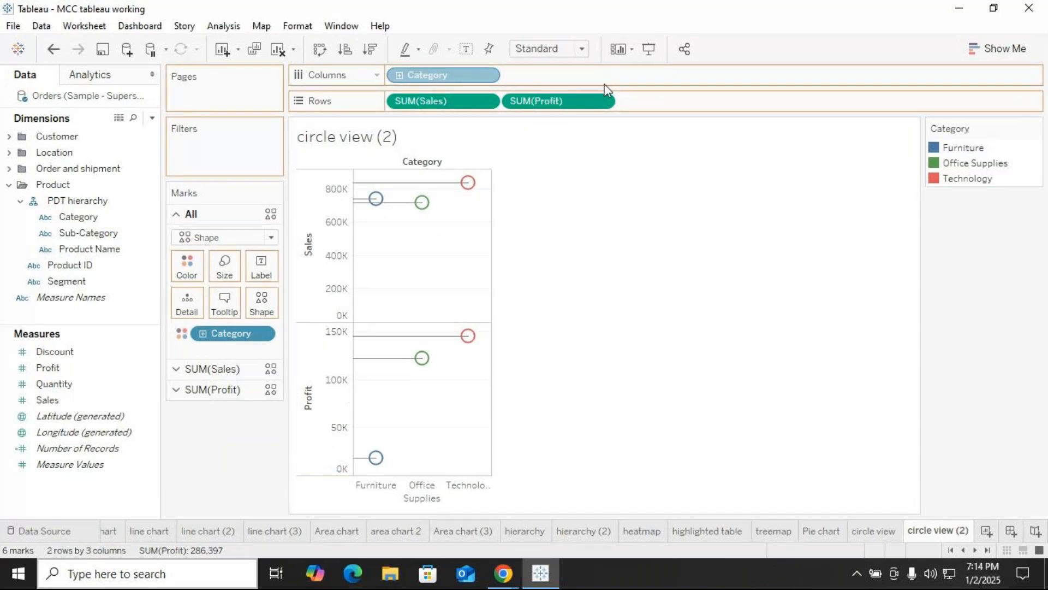
pyautogui.moveTo(546, 101); pyautogui.dragTo(452, 78)
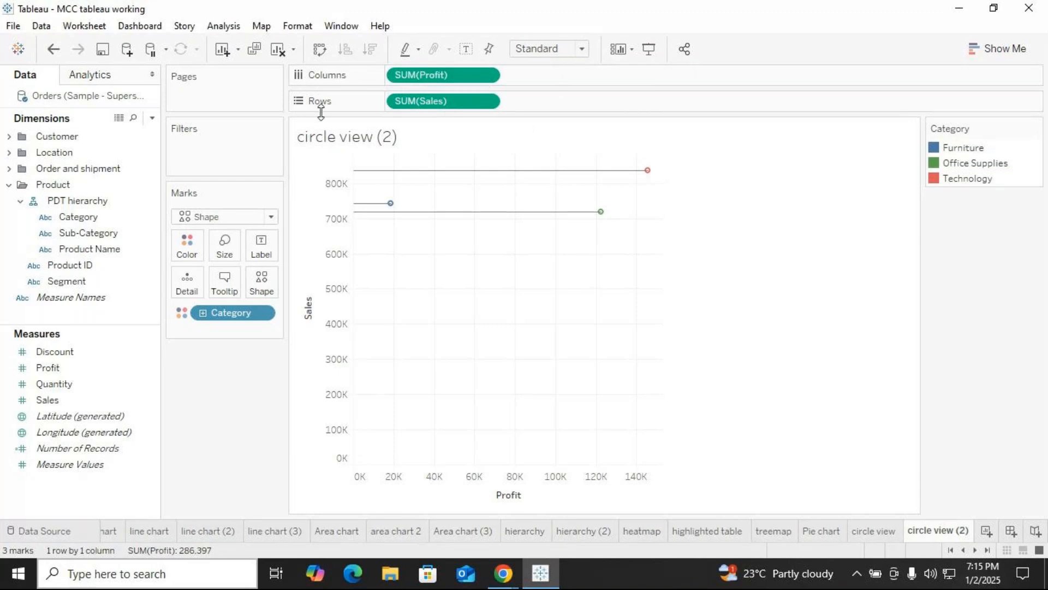
# Step: Inspect the Technology and Furniture marks and edit the drop lines to also drop to the X axis
pyautogui.click(648, 172)
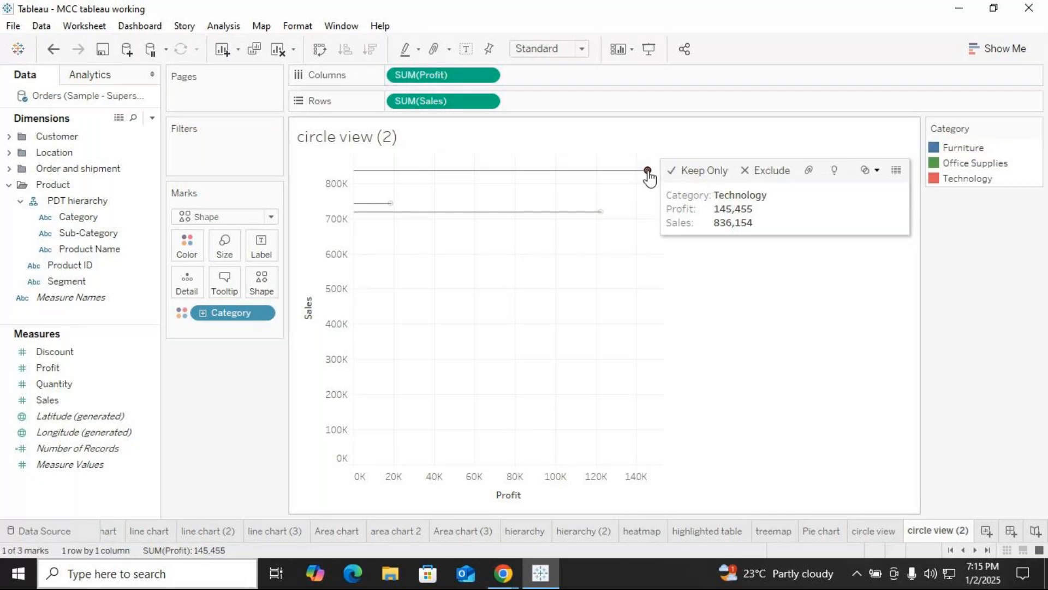
pyautogui.click(391, 203)
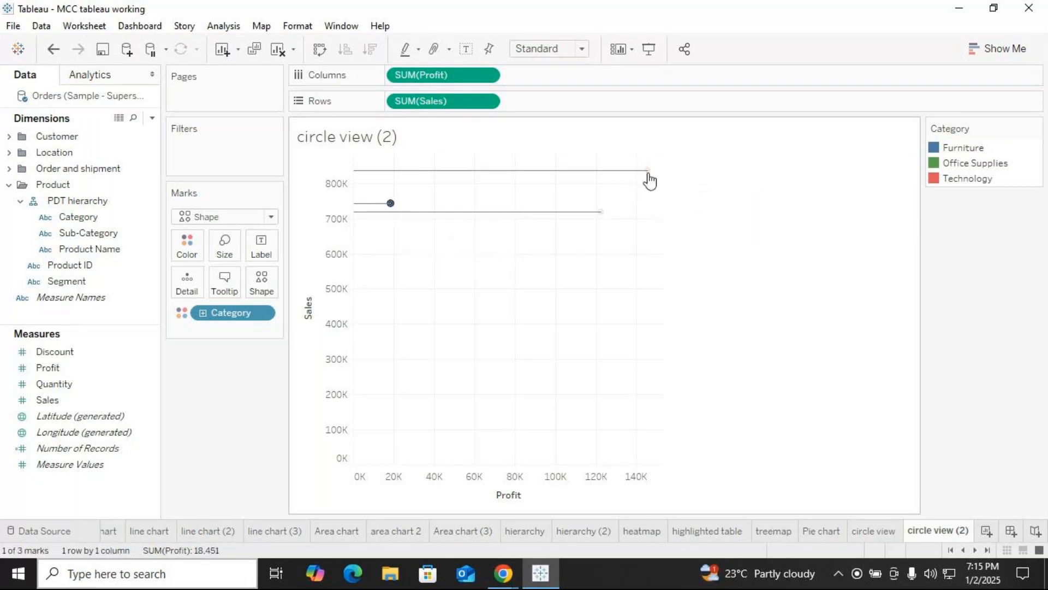
pyautogui.rightClick(648, 171)
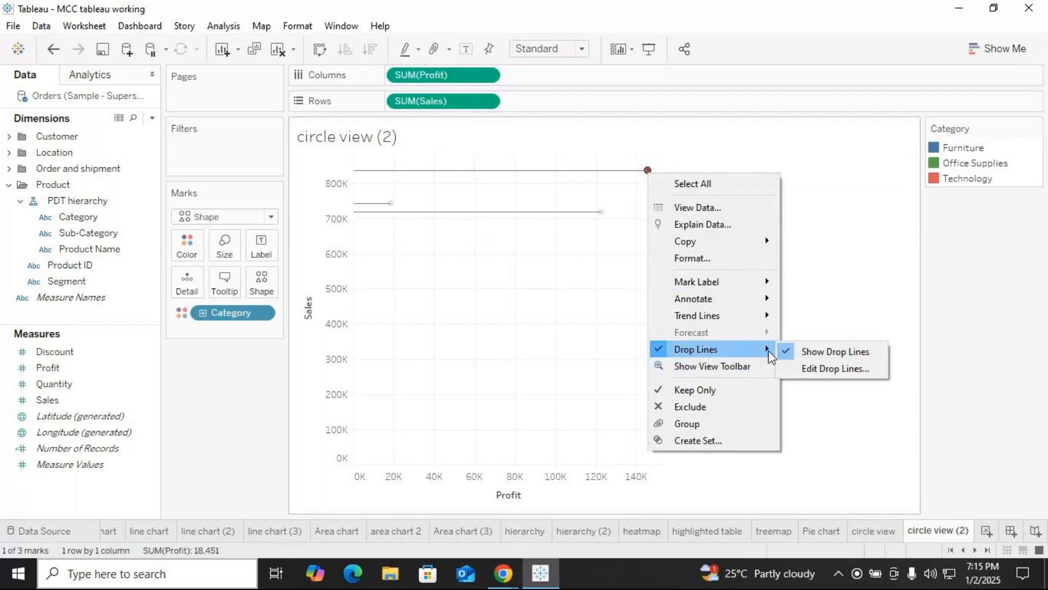
pyautogui.click(690, 184)
pyautogui.rightClick(648, 170)
pyautogui.moveTo(724, 344)
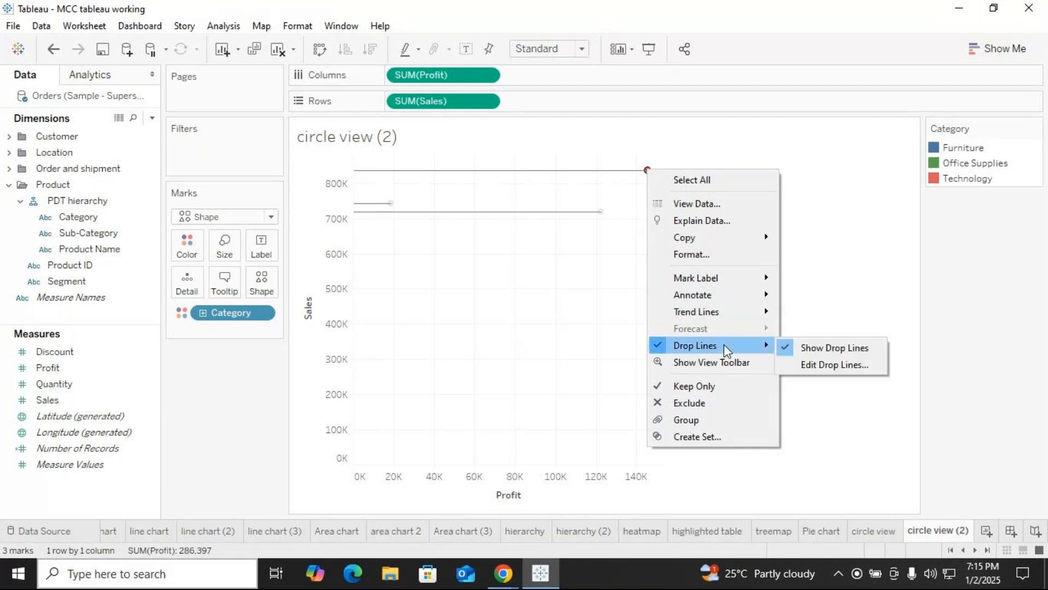
pyautogui.click(834, 363)
pyautogui.click(430, 234)
pyautogui.click(538, 356)
pyautogui.click(795, 344)
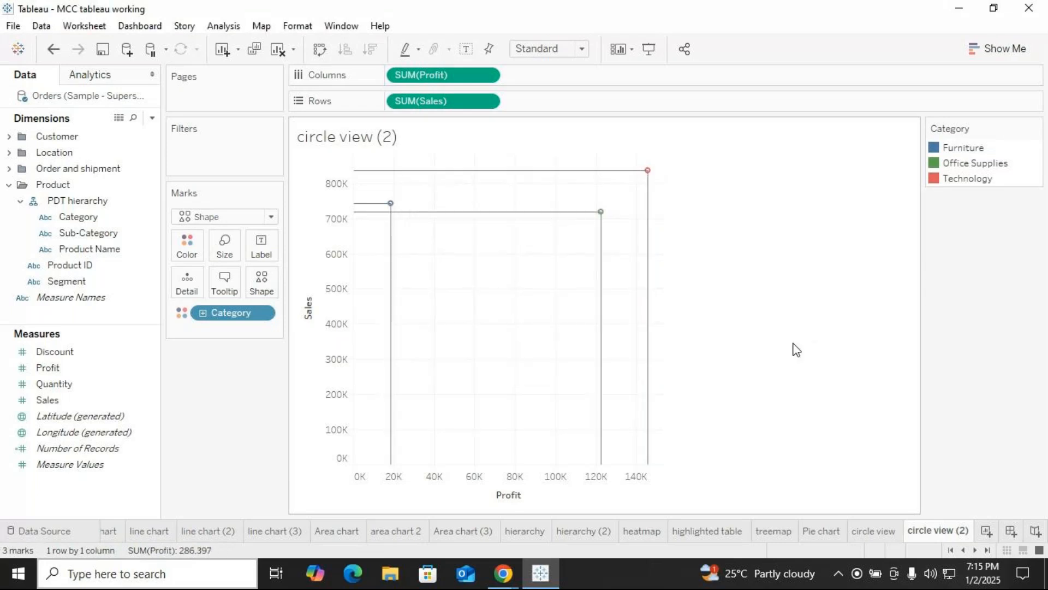
# Step: Enlarge the circle marks in the Profit versus Sales view
pyautogui.moveTo(649, 173)
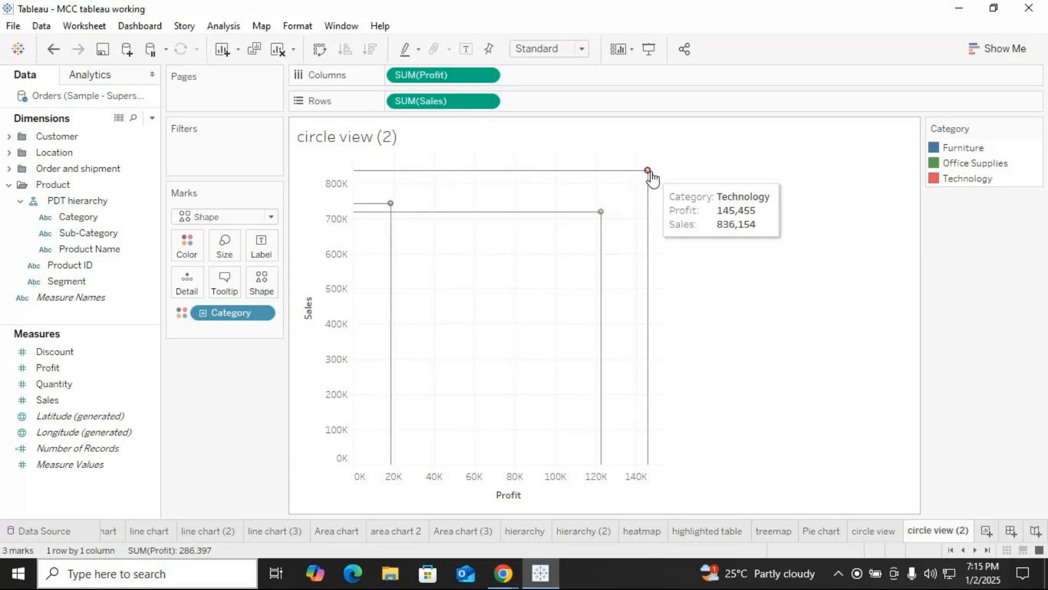
pyautogui.click(224, 245)
pyautogui.click(264, 293)
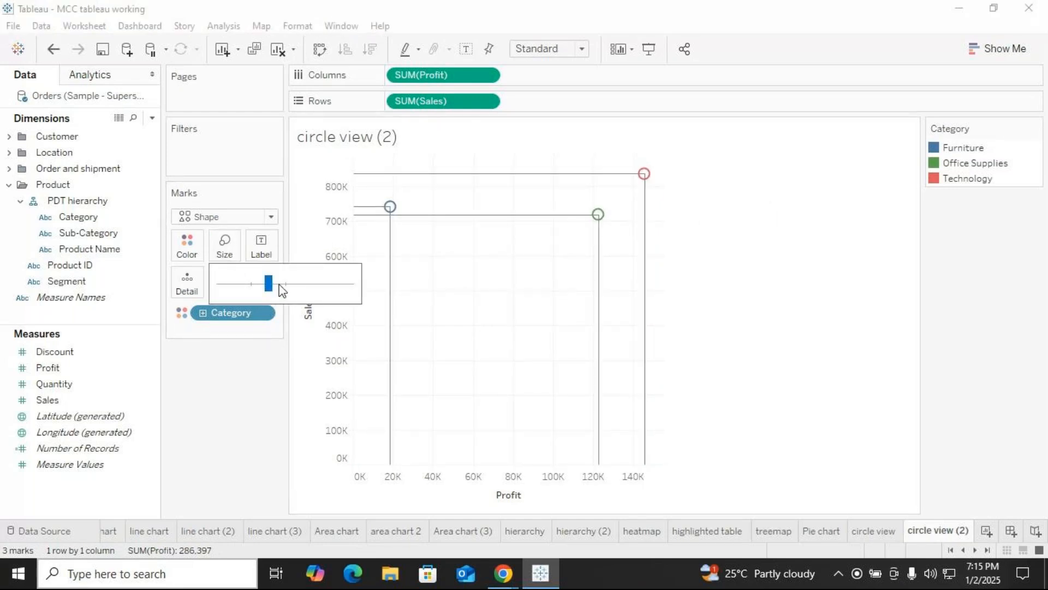
pyautogui.click(243, 378)
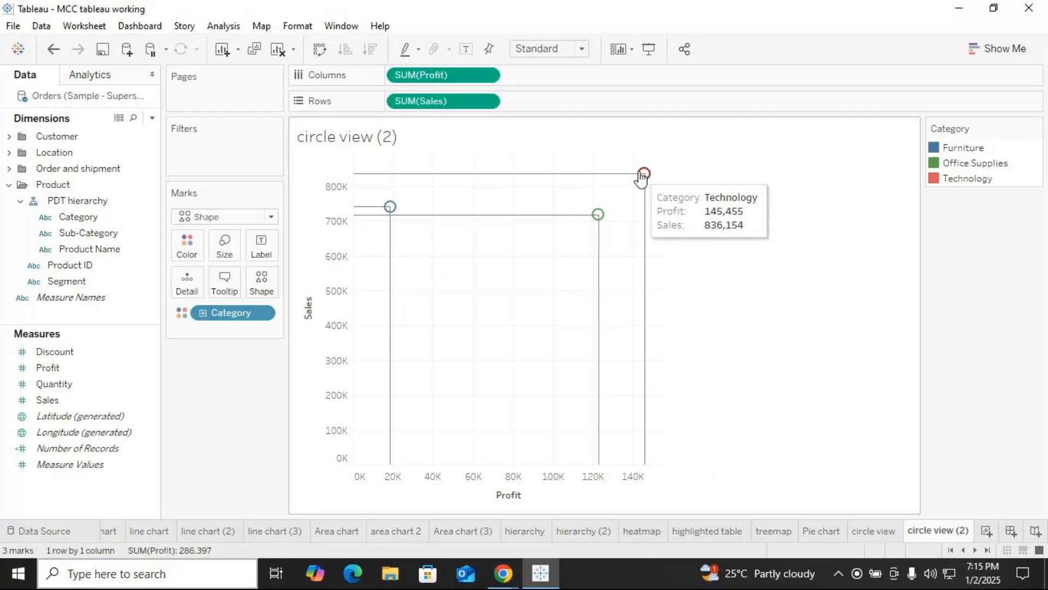
# Step: Change the mark shape in the Profit versus Sales view to a filled circle
pyautogui.click(264, 293)
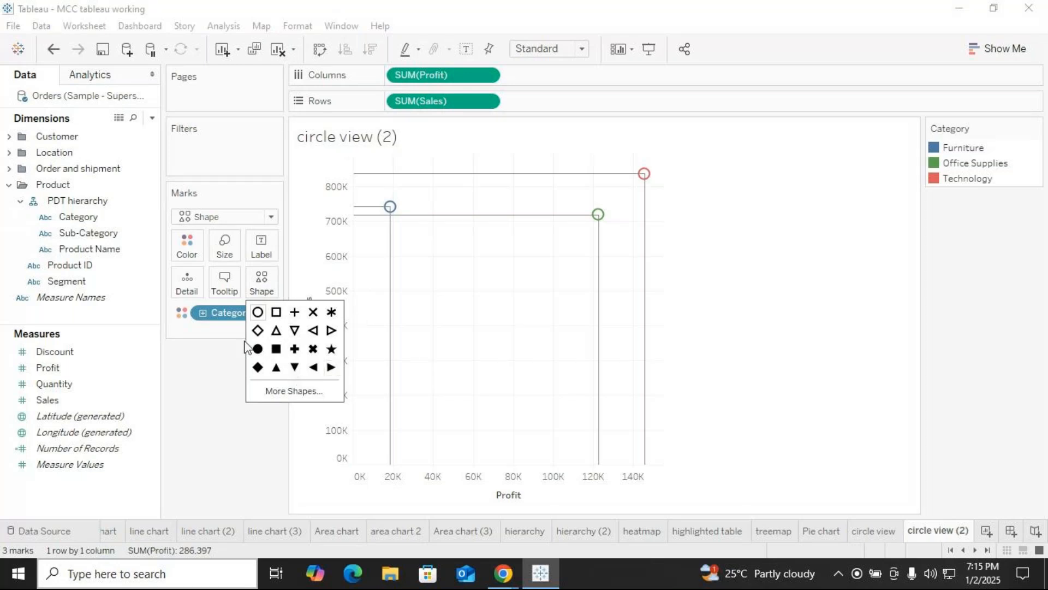
pyautogui.click(258, 349)
pyautogui.click(699, 348)
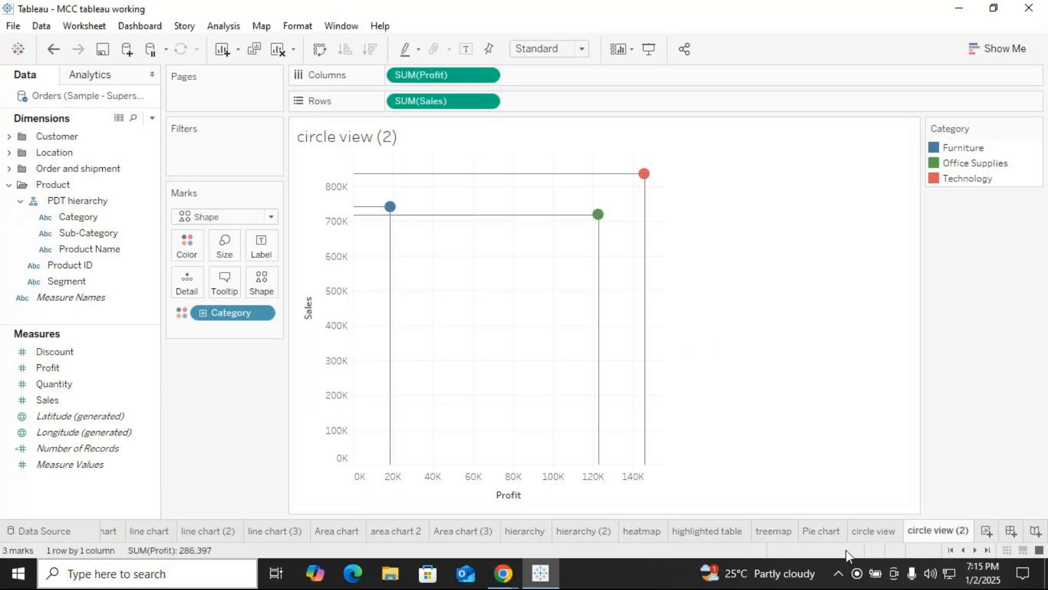
# Step: Switch to the original circle view sheet and change its mark shape to a filled circle
pyautogui.click(873, 539)
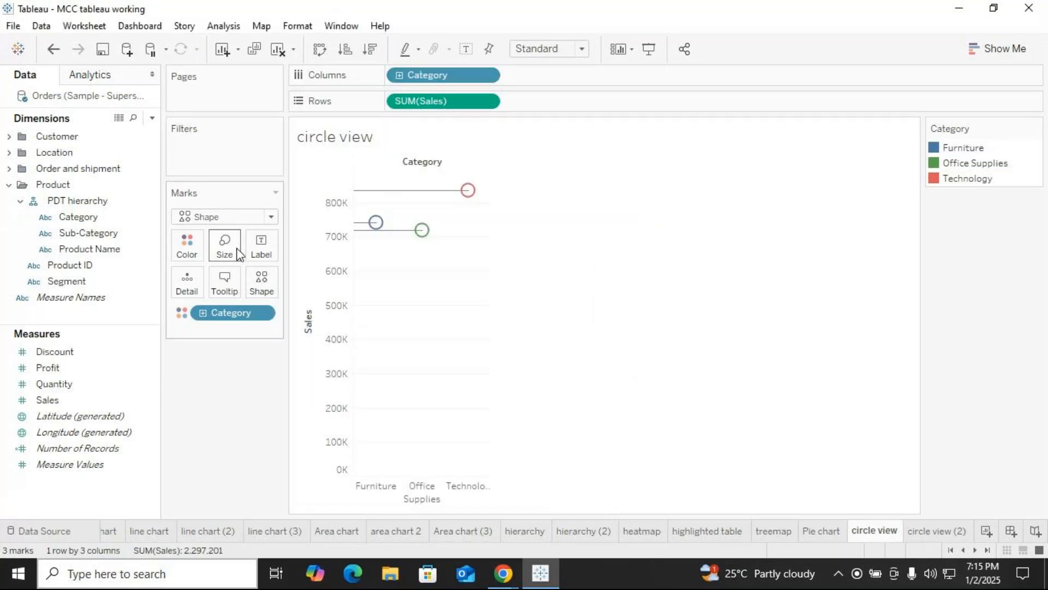
pyautogui.click(276, 284)
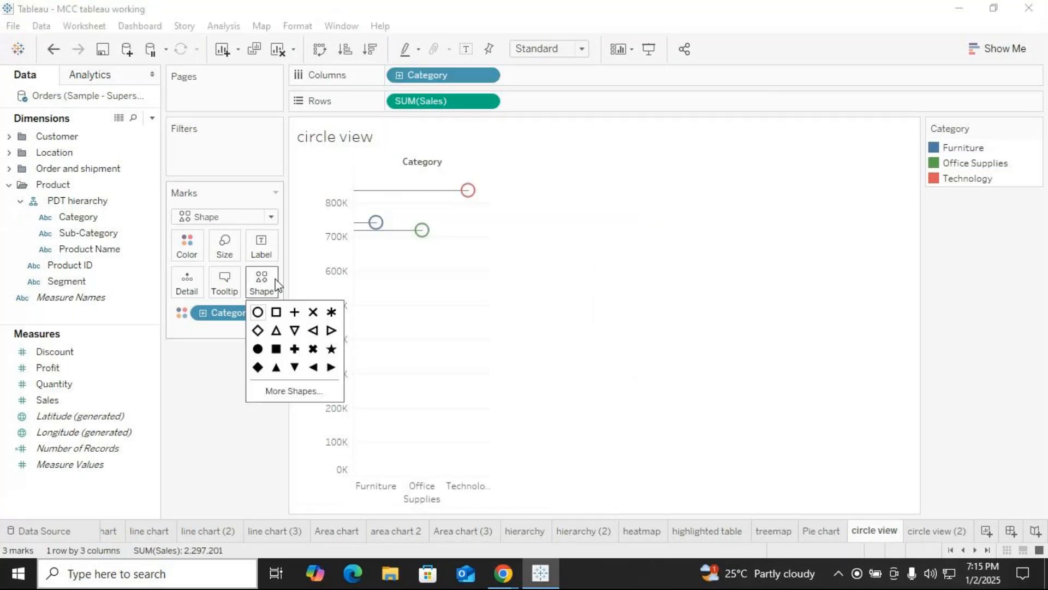
pyautogui.click(258, 349)
pyautogui.click(236, 421)
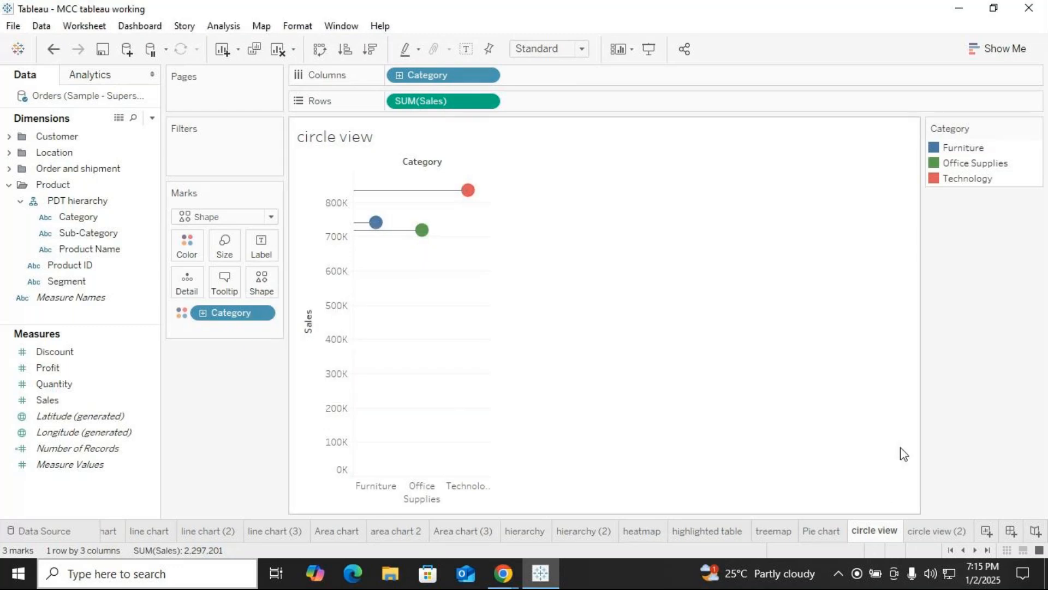
# Step: Return to the circle view (2) sheet and display the Show Me chart recommendations for it
pyautogui.click(935, 532)
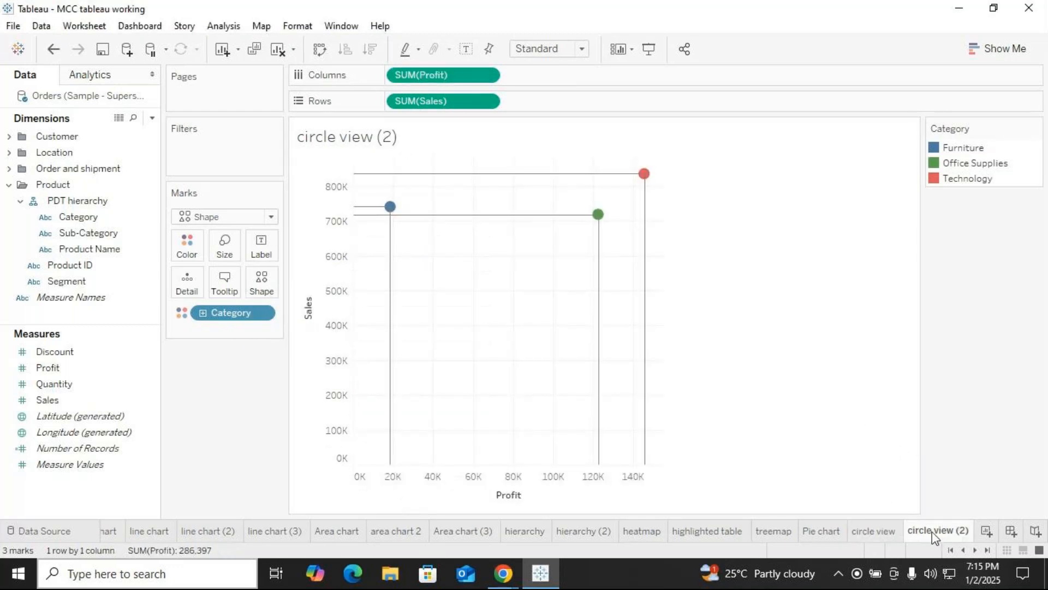
pyautogui.rightClick(935, 533)
pyautogui.click(792, 335)
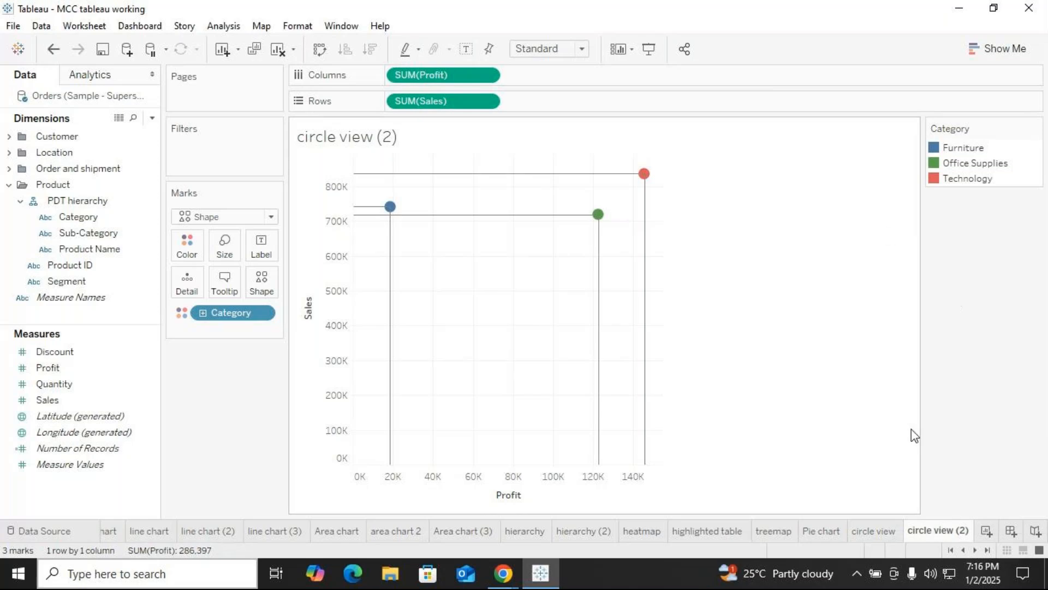
pyautogui.click(1014, 50)
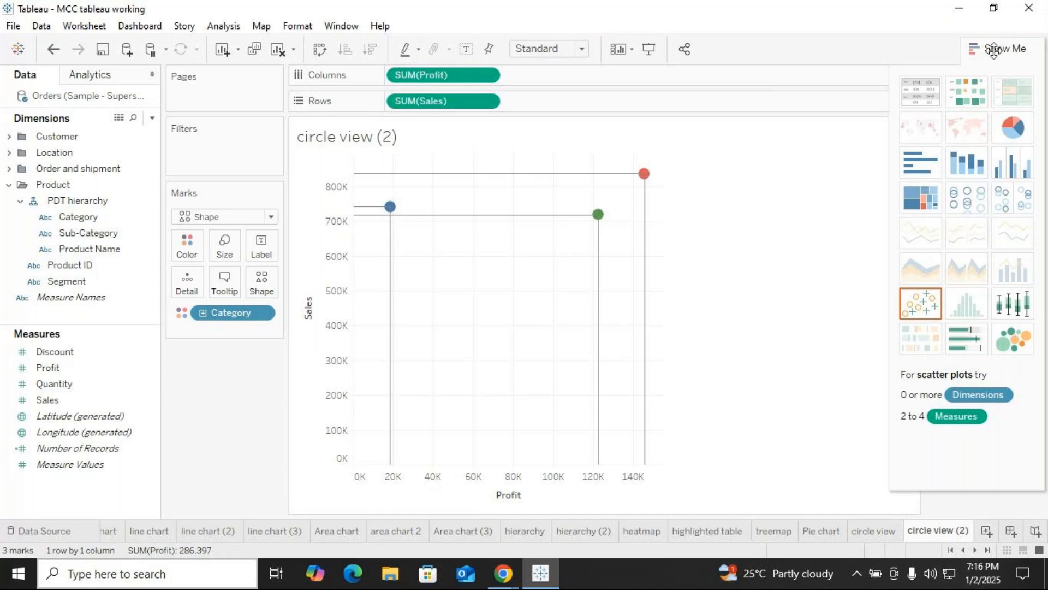
# Step: Switch to the GoTo Meeting window, check the chat messages, and close the chat
pyautogui.click(541, 573)
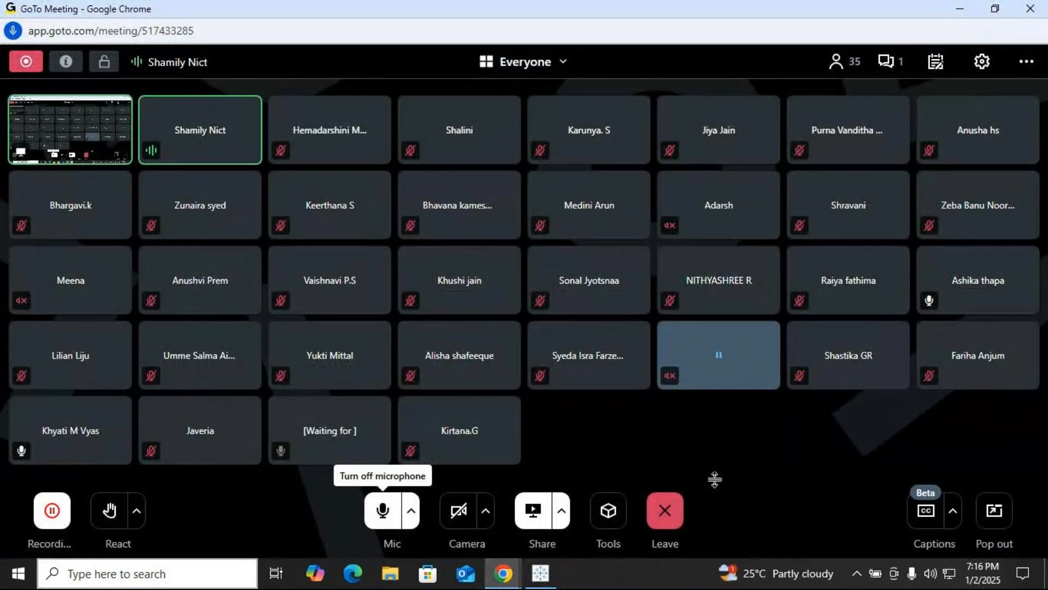
pyautogui.click(888, 62)
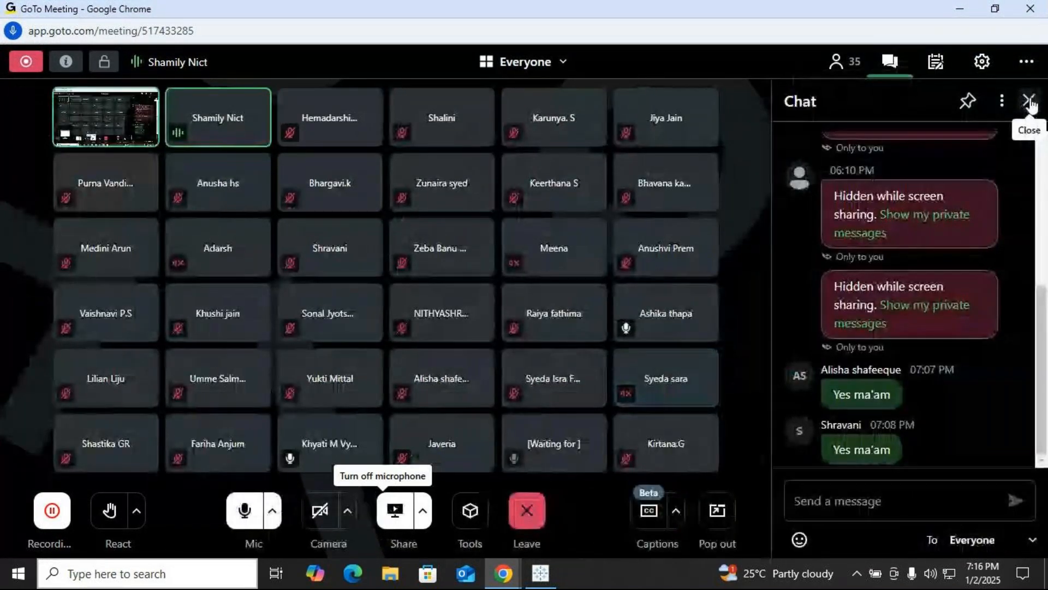
pyautogui.click(1030, 99)
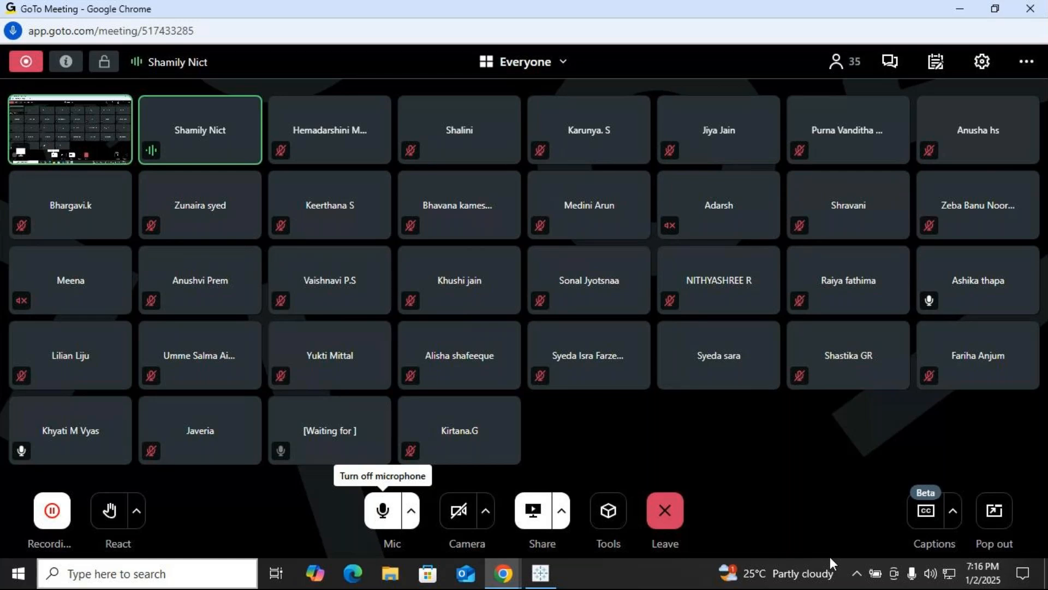
# Step: Check January 9 and 10, 2025 in the Windows calendar, then close the calendar
pyautogui.click(970, 571)
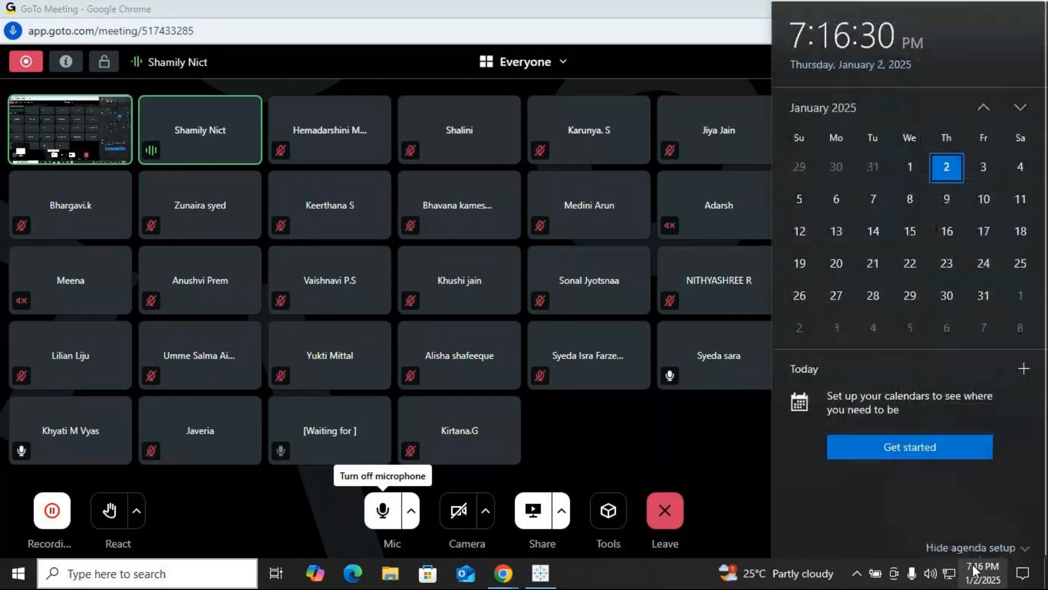
pyautogui.click(943, 196)
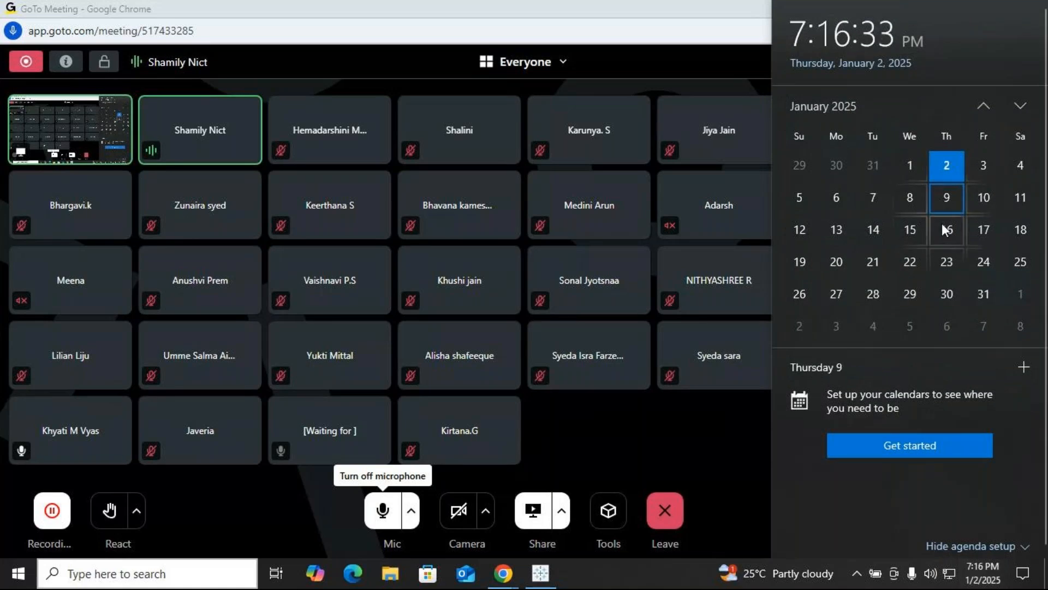
pyautogui.click(984, 196)
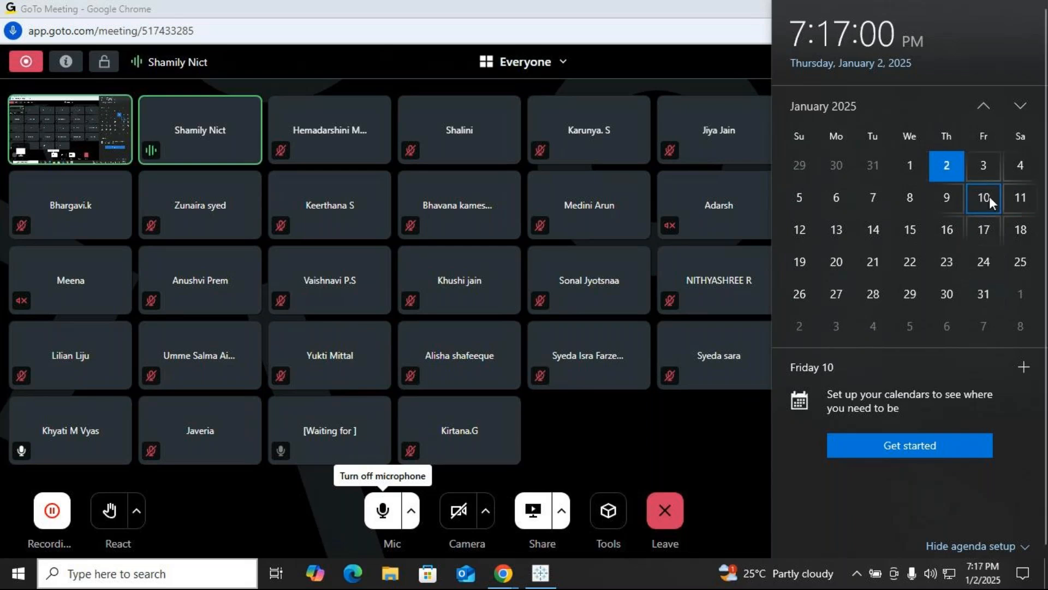
pyautogui.click(939, 201)
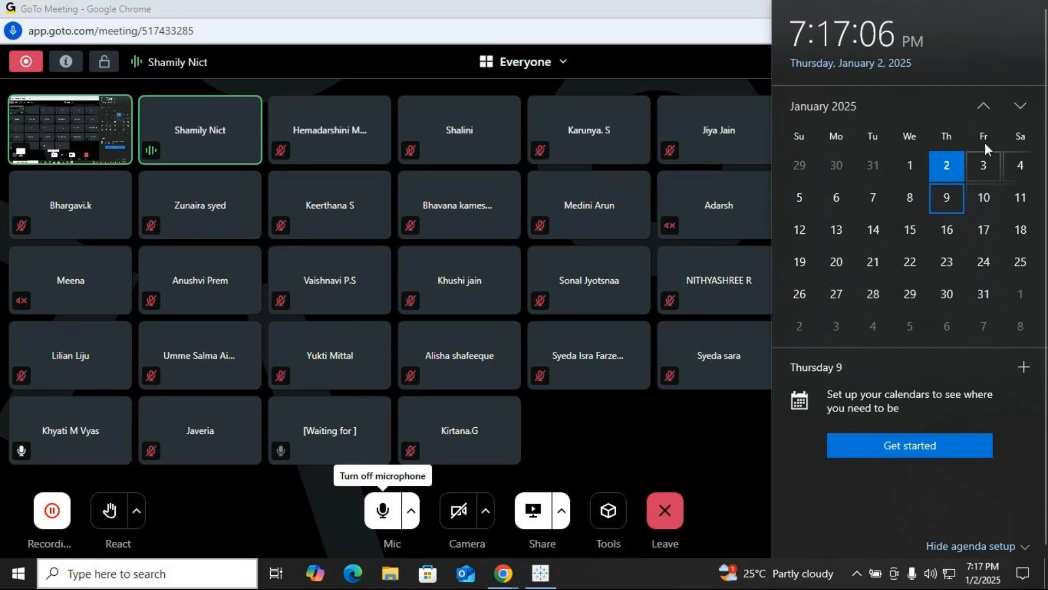
pyautogui.click(623, 455)
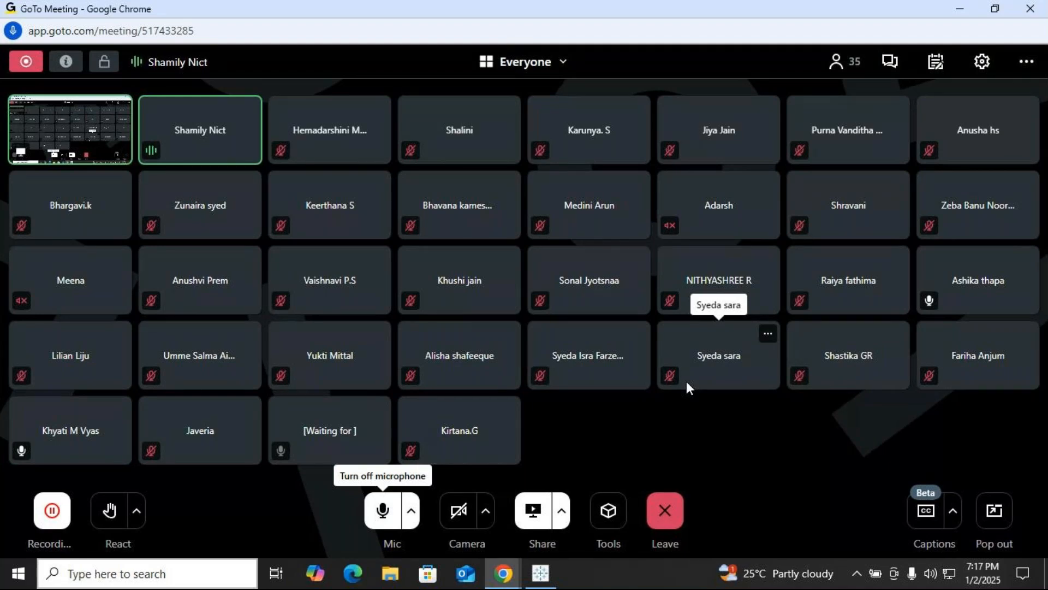
# Step: Switch back to Tableau and hide the Show Me chart recommendations
pyautogui.click(547, 577)
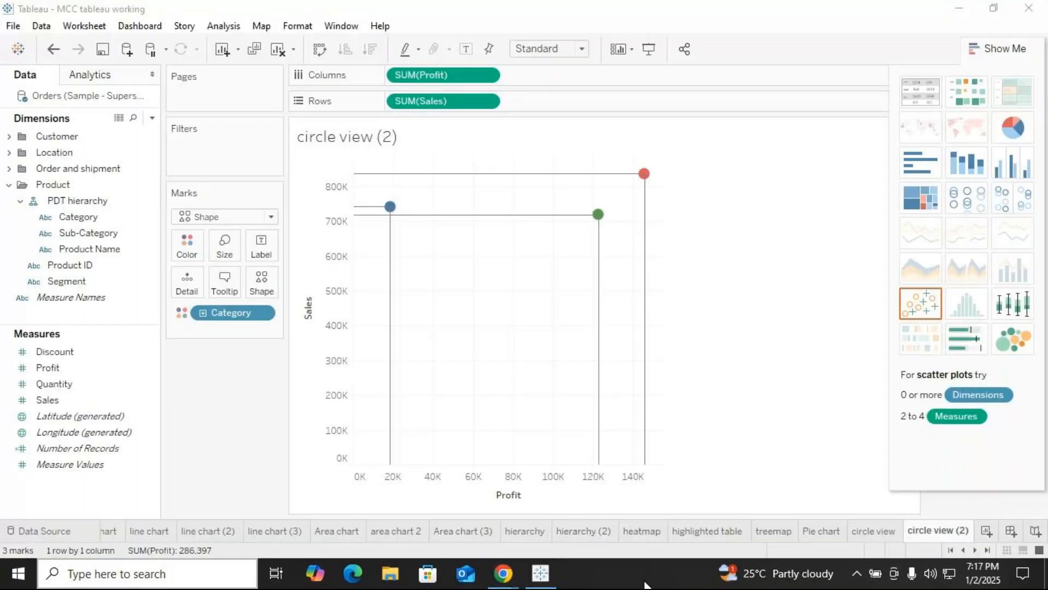
pyautogui.click(996, 50)
pyautogui.click(995, 52)
# Step: Go back to the GoTo Meeting window, read the participants' new chat messages, and close the chat
pyautogui.moveTo(503, 572)
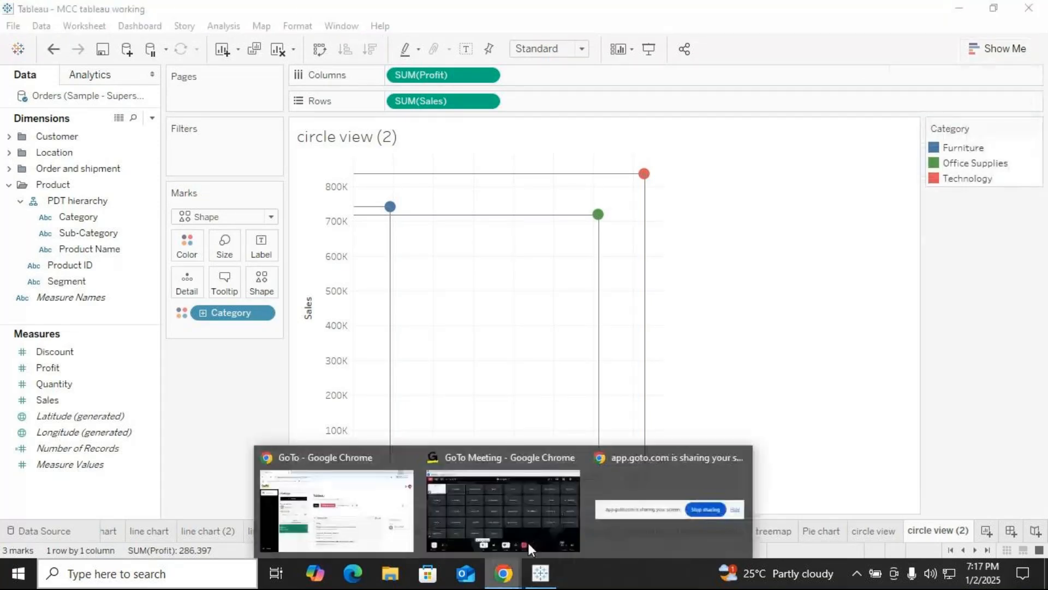
pyautogui.click(532, 458)
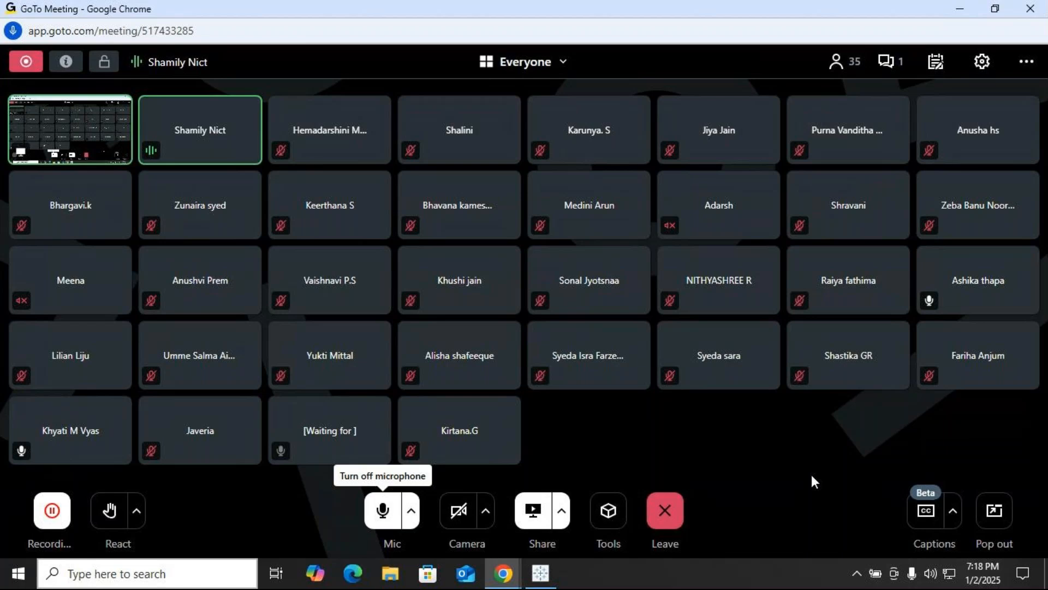
pyautogui.click(892, 69)
pyautogui.click(1028, 103)
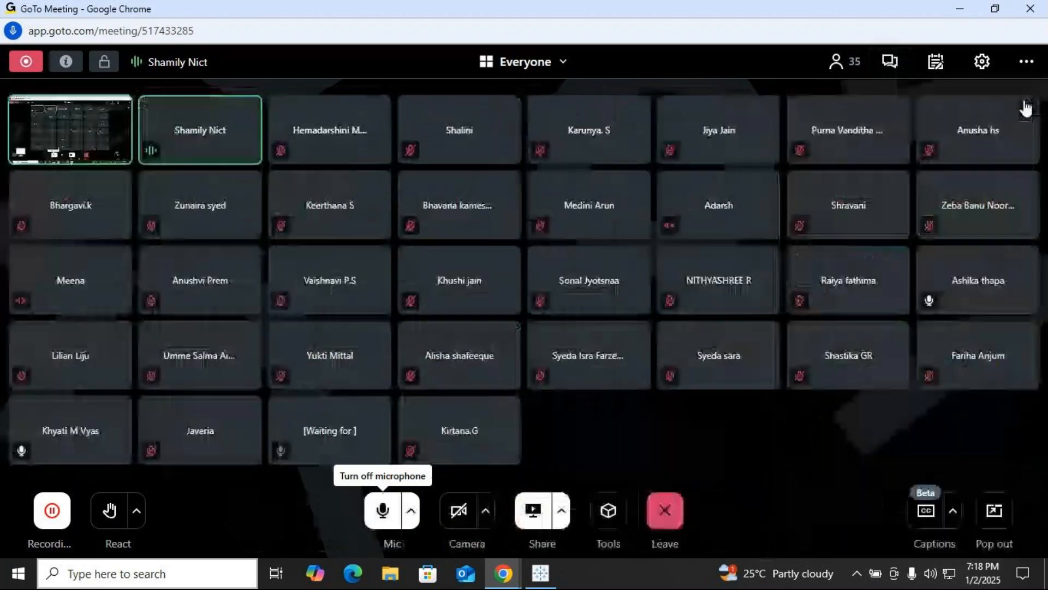
pyautogui.click(889, 67)
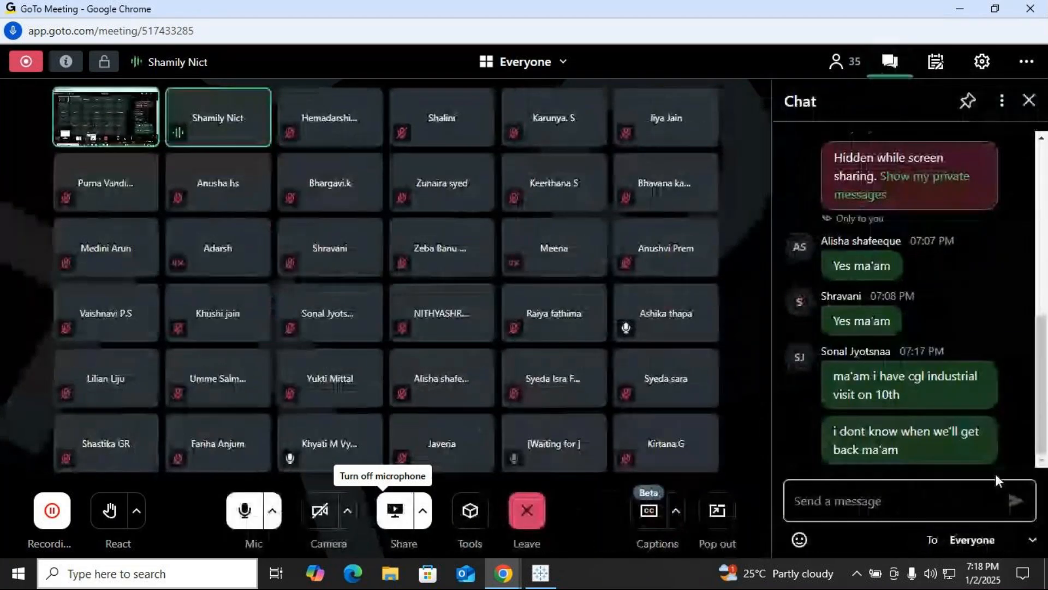
pyautogui.click(1029, 101)
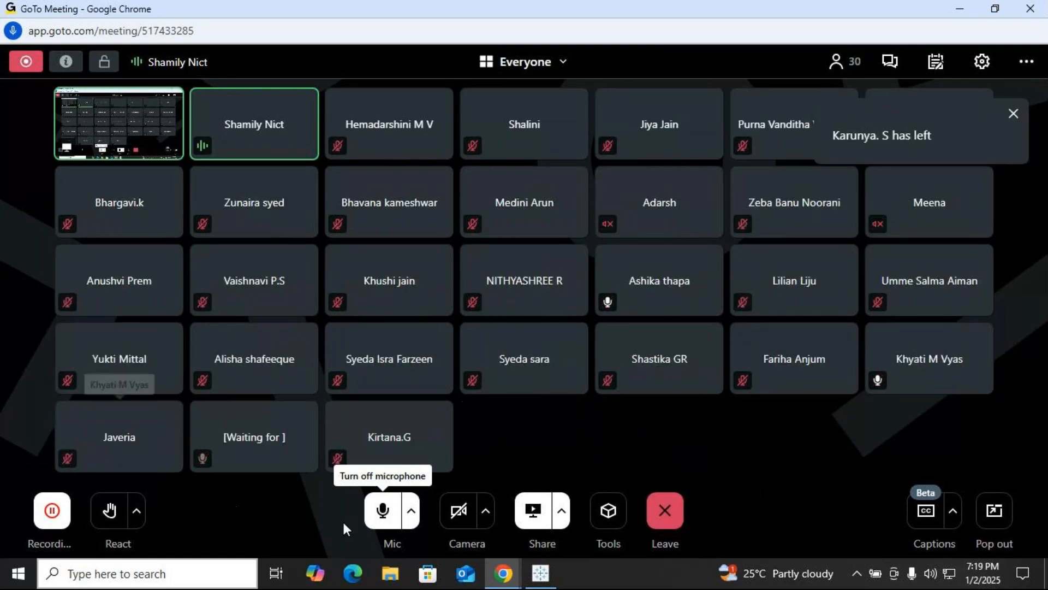
# Step: Mute the microphone and leave the meeting
pyautogui.click(381, 514)
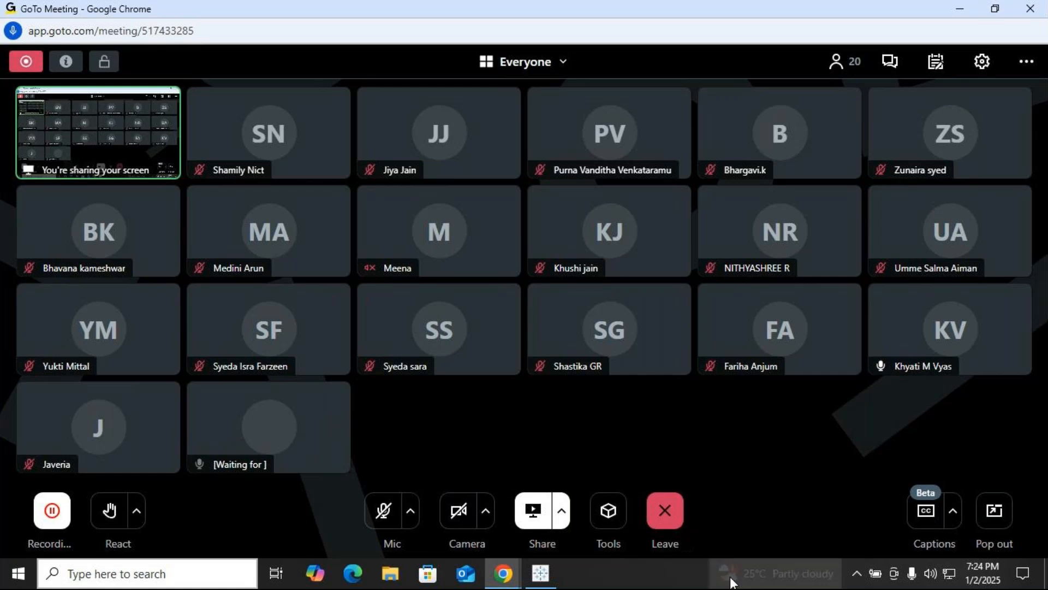
pyautogui.click(665, 510)
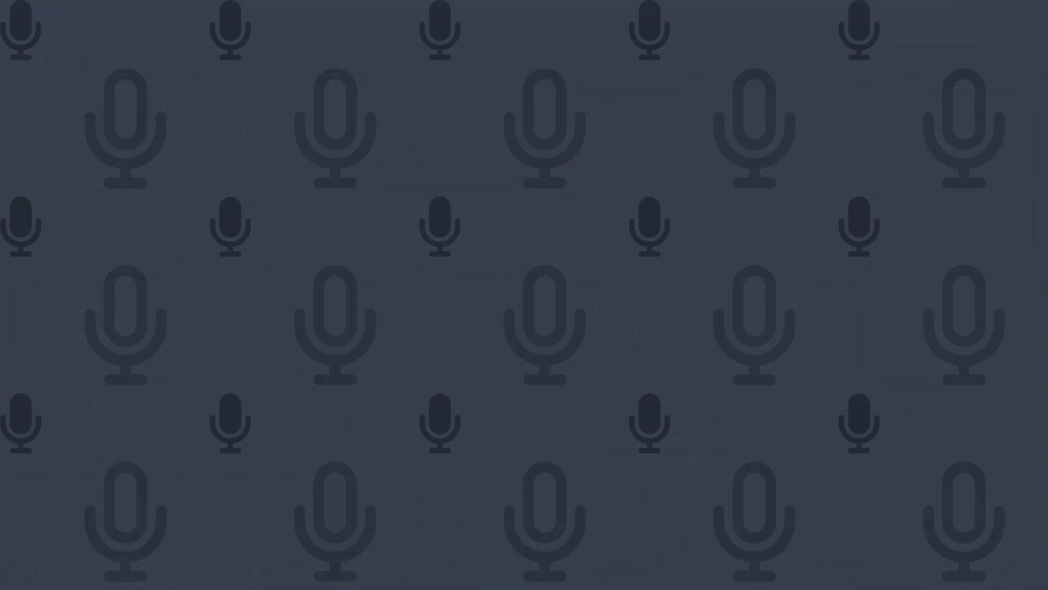